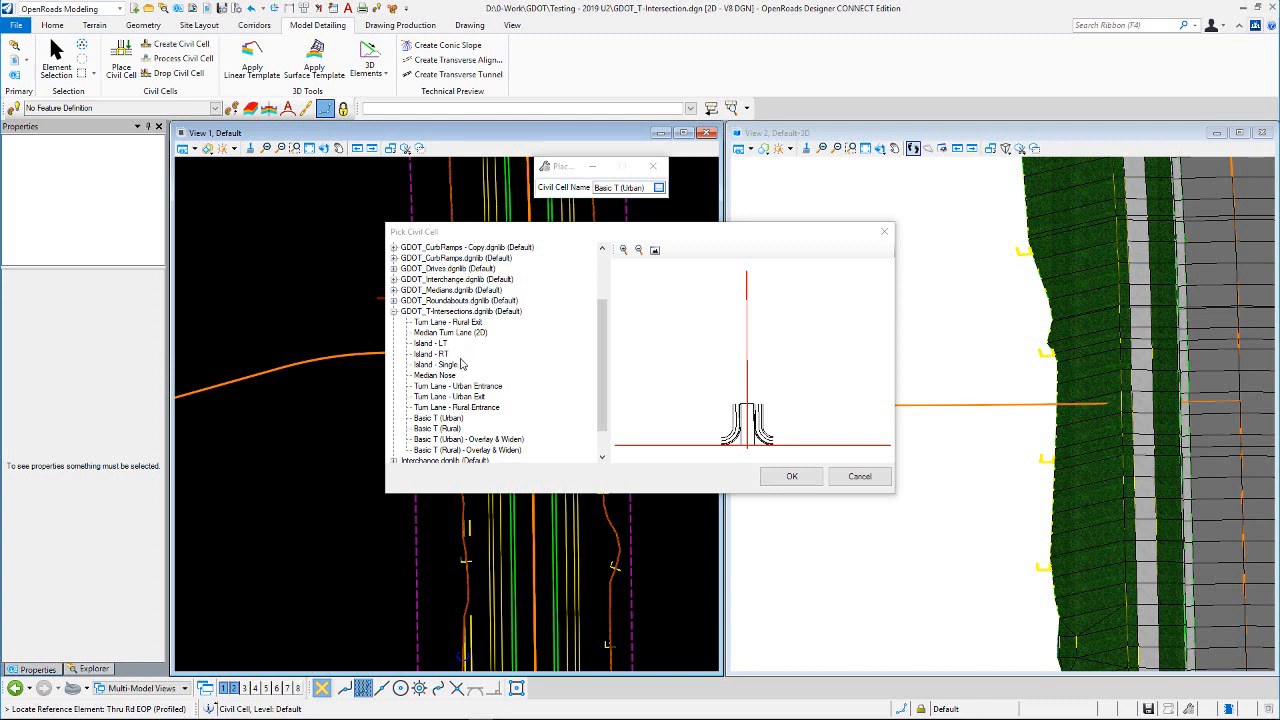
Step: Preview the Basic T civil cells in GDOT_T-Intersections.dgnlib, comparing the Urban, Rural and Overlay & Widen versions
left_click(451, 420)
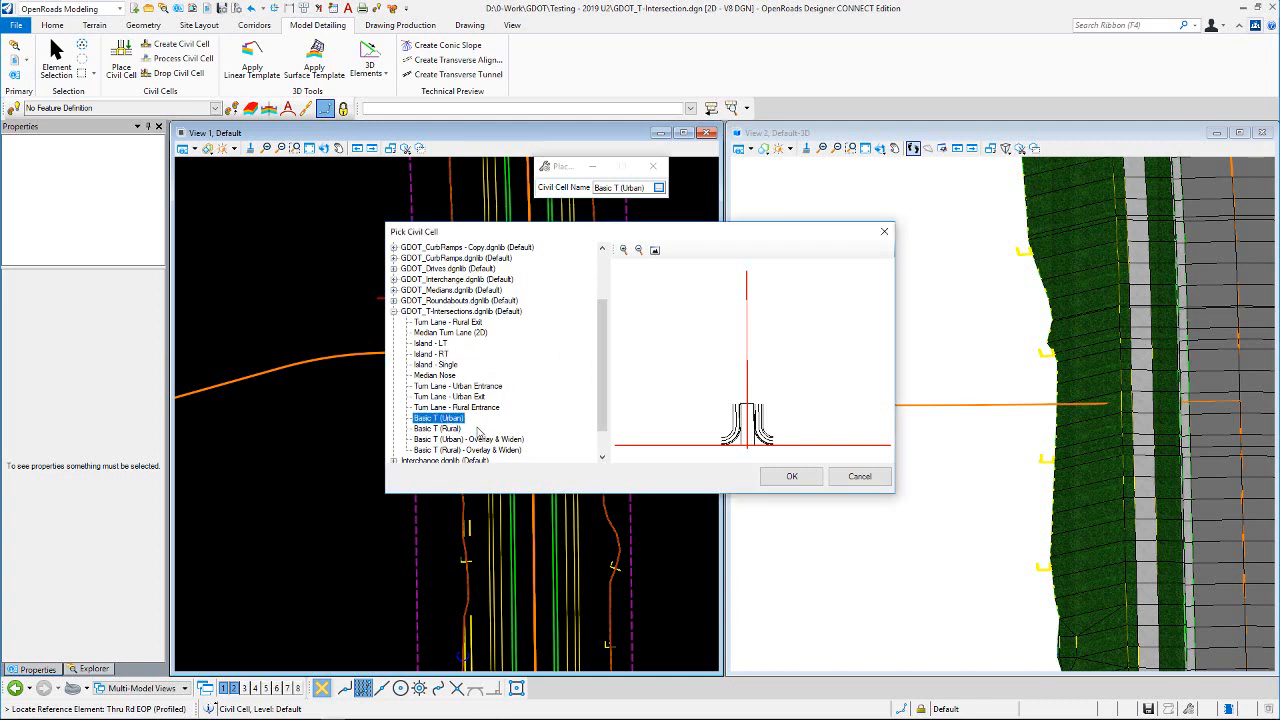
left_click(457, 429)
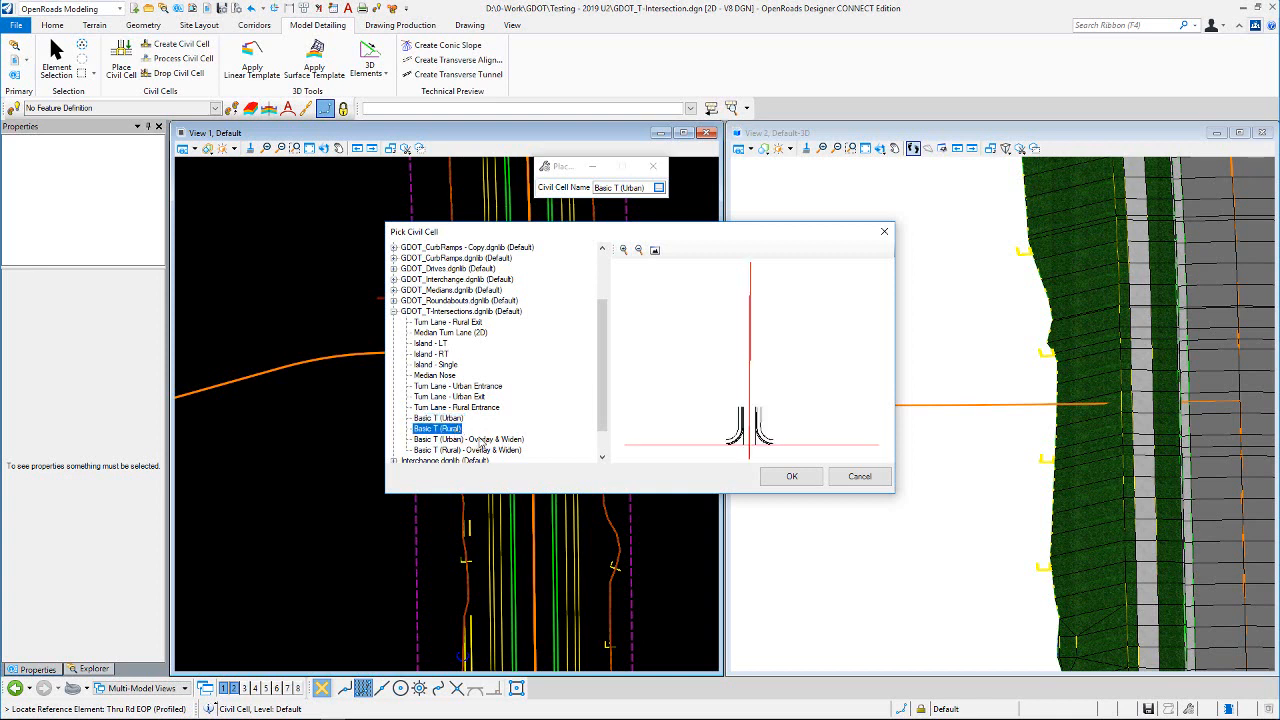
left_click(482, 441)
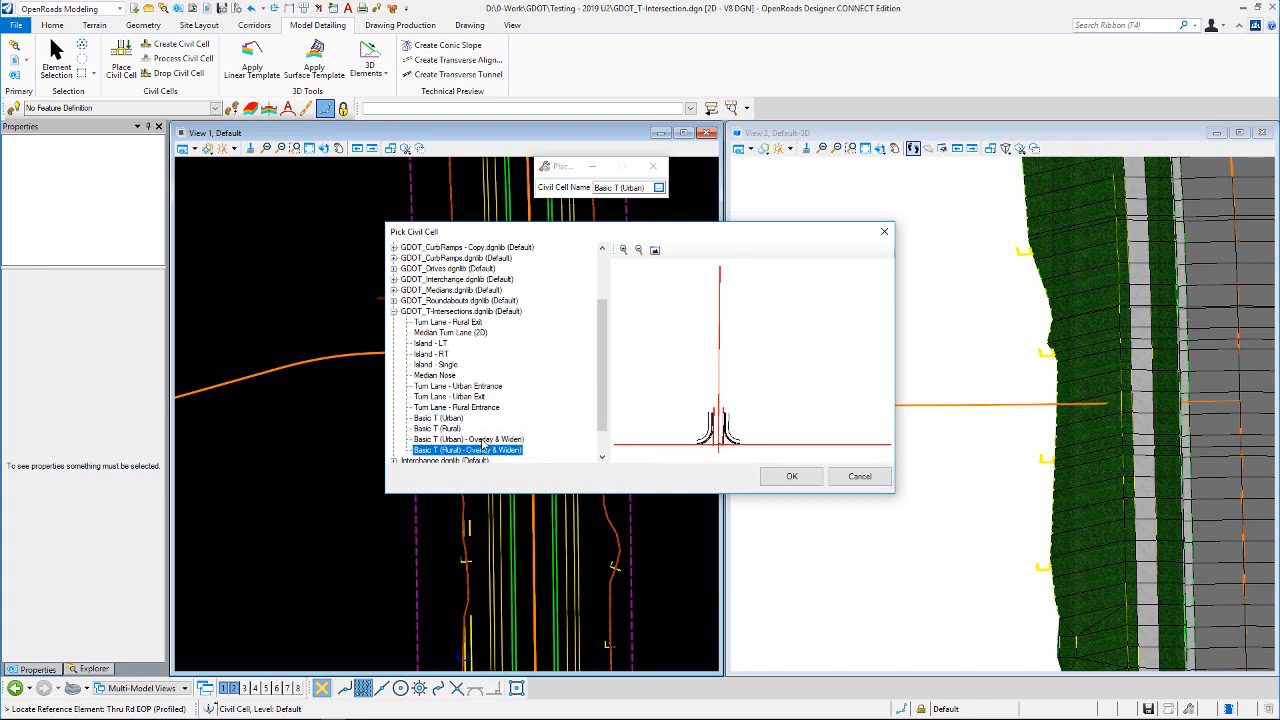
left_click(454, 429)
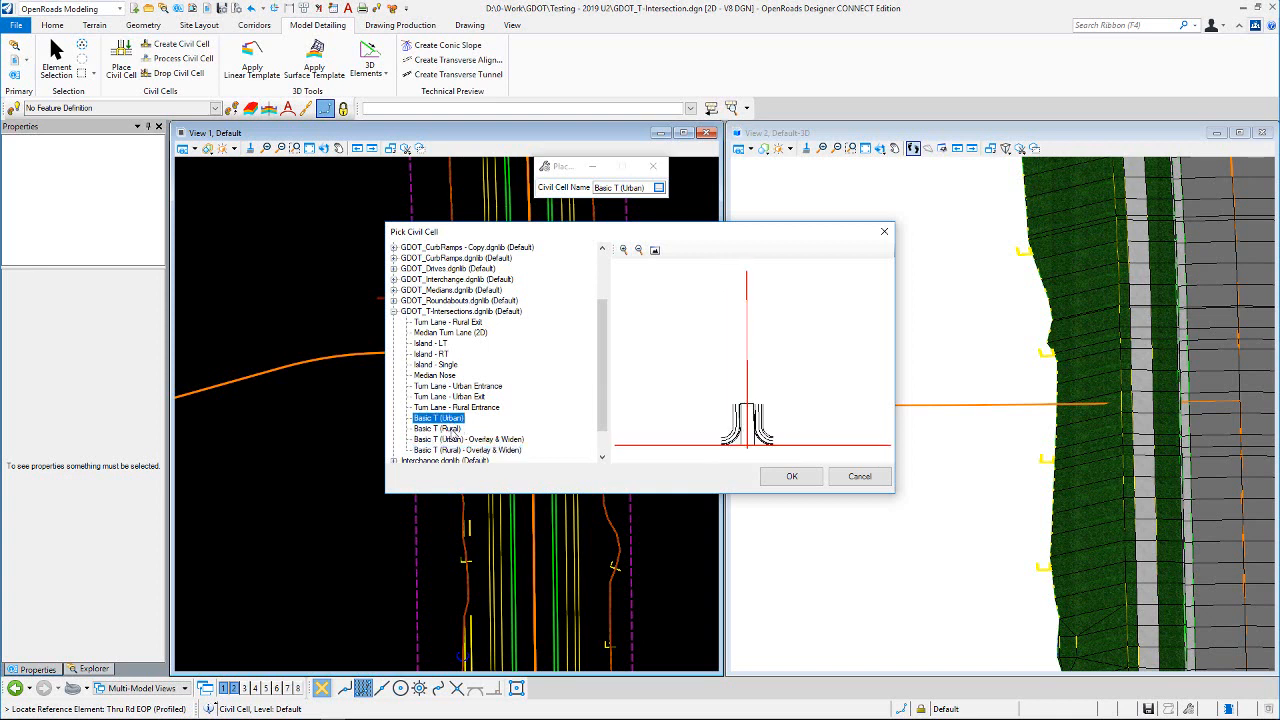
left_click(454, 418)
Step: Preview the island cells and the urban and rural turn lane entrance and exit cells in the T-intersection library
left_click(436, 344)
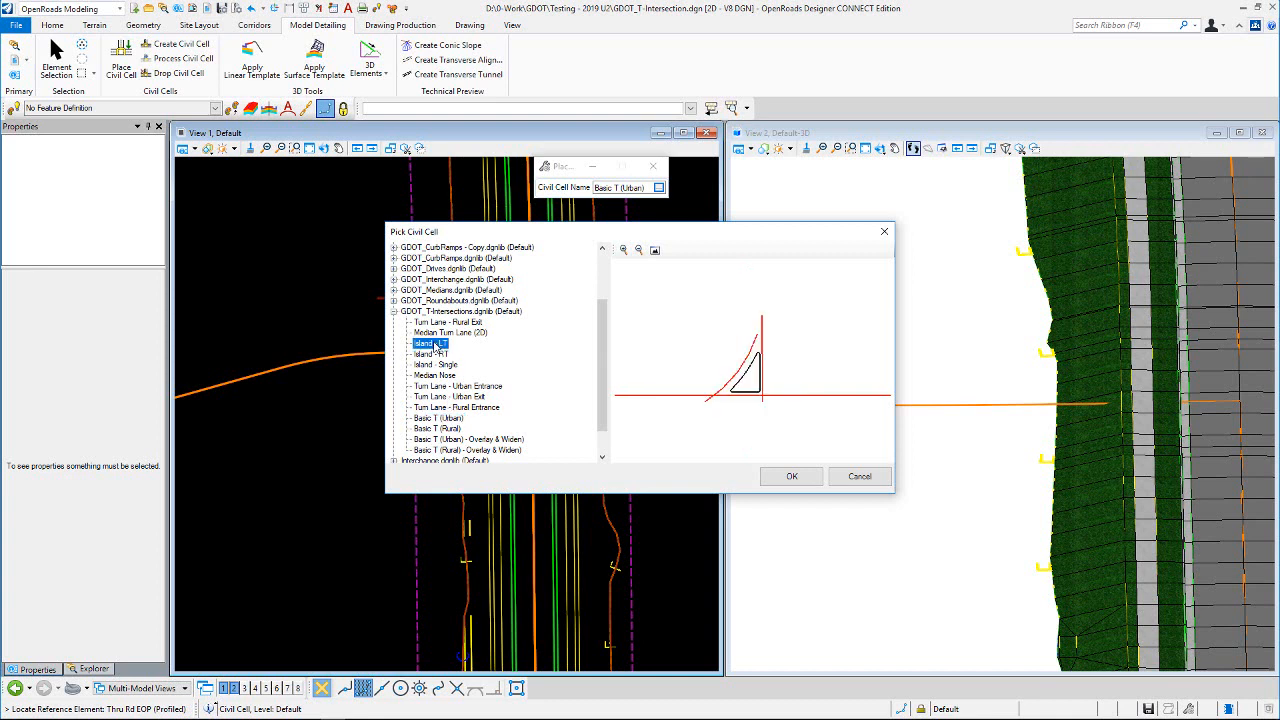
left_click(441, 355)
left_click(440, 365)
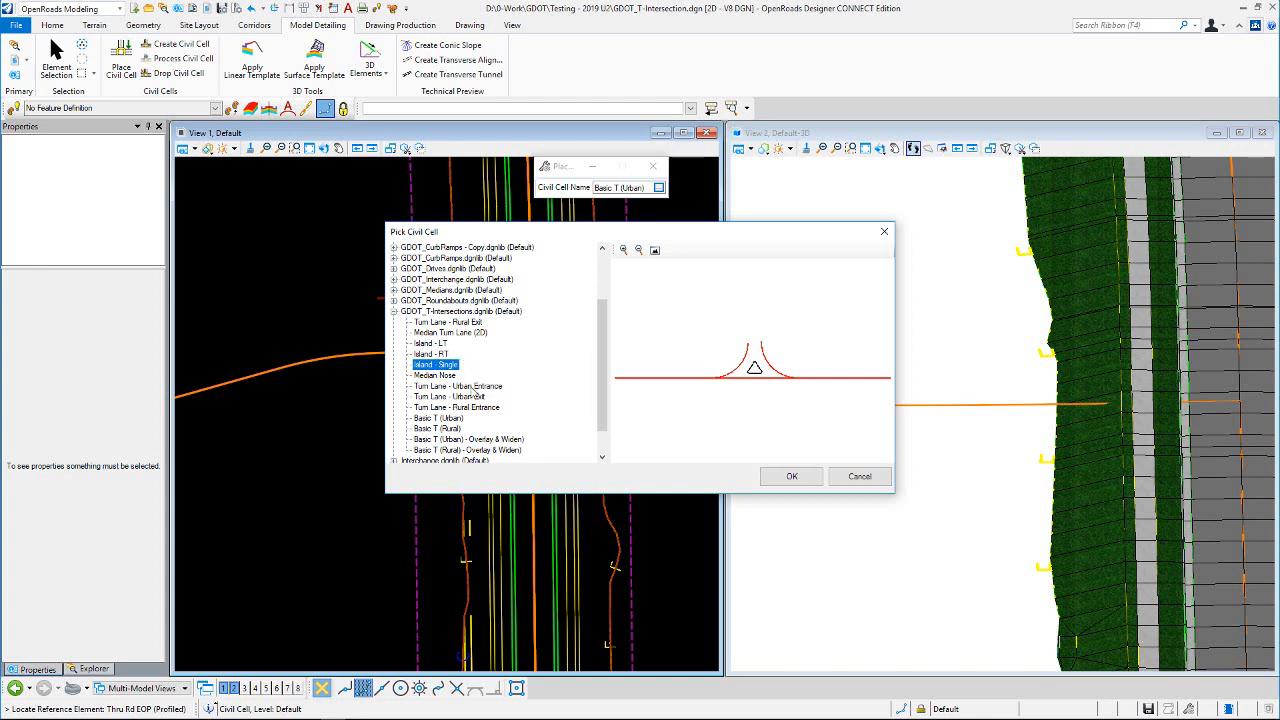
left_click(467, 387)
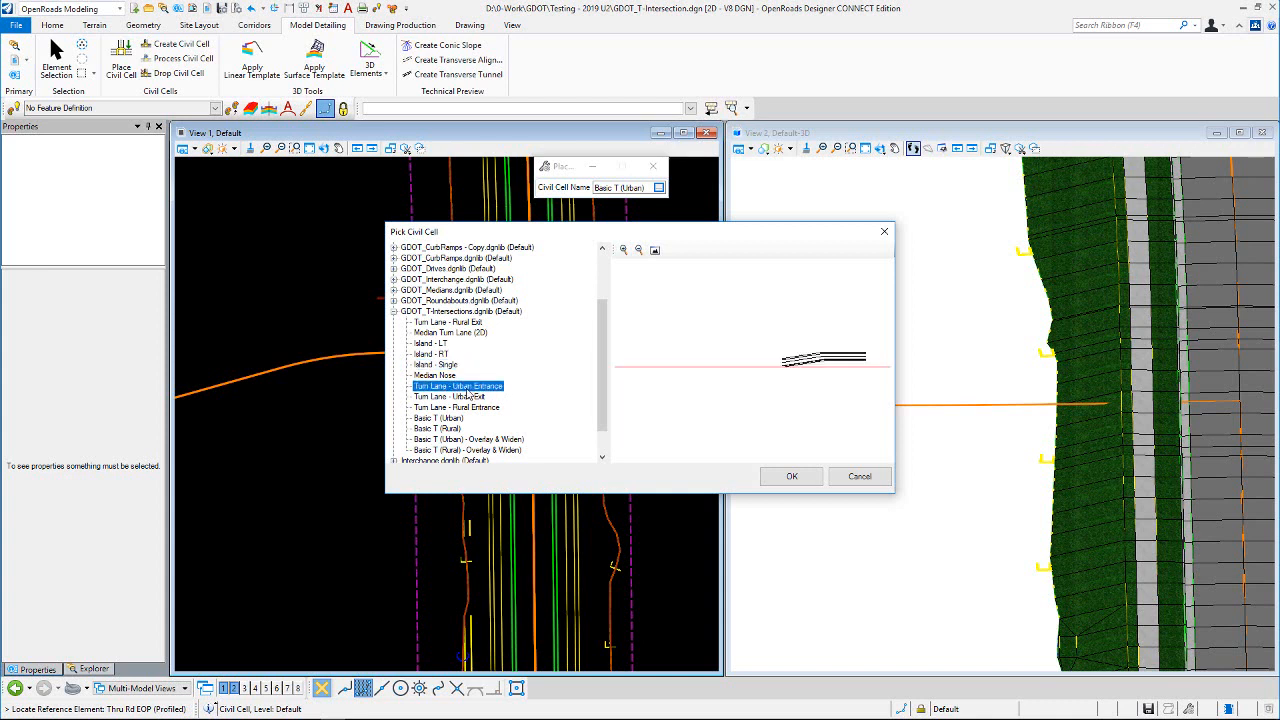
left_click(470, 397)
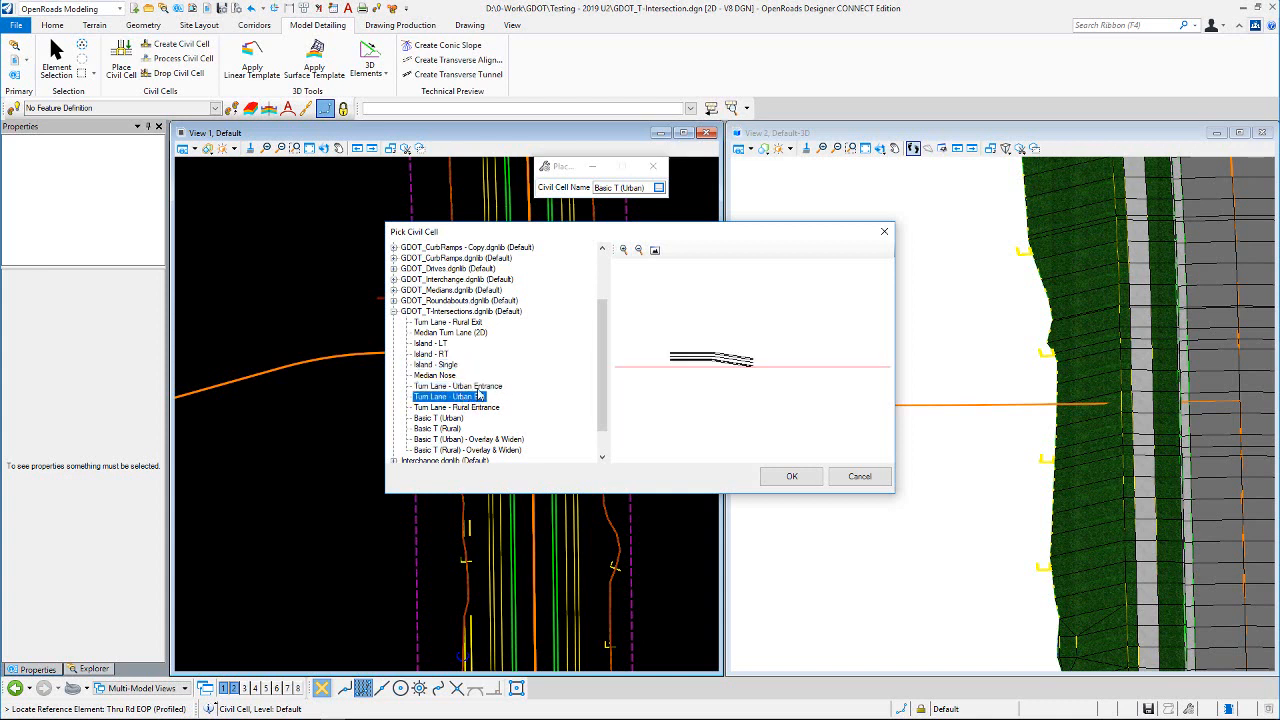
left_click(478, 388)
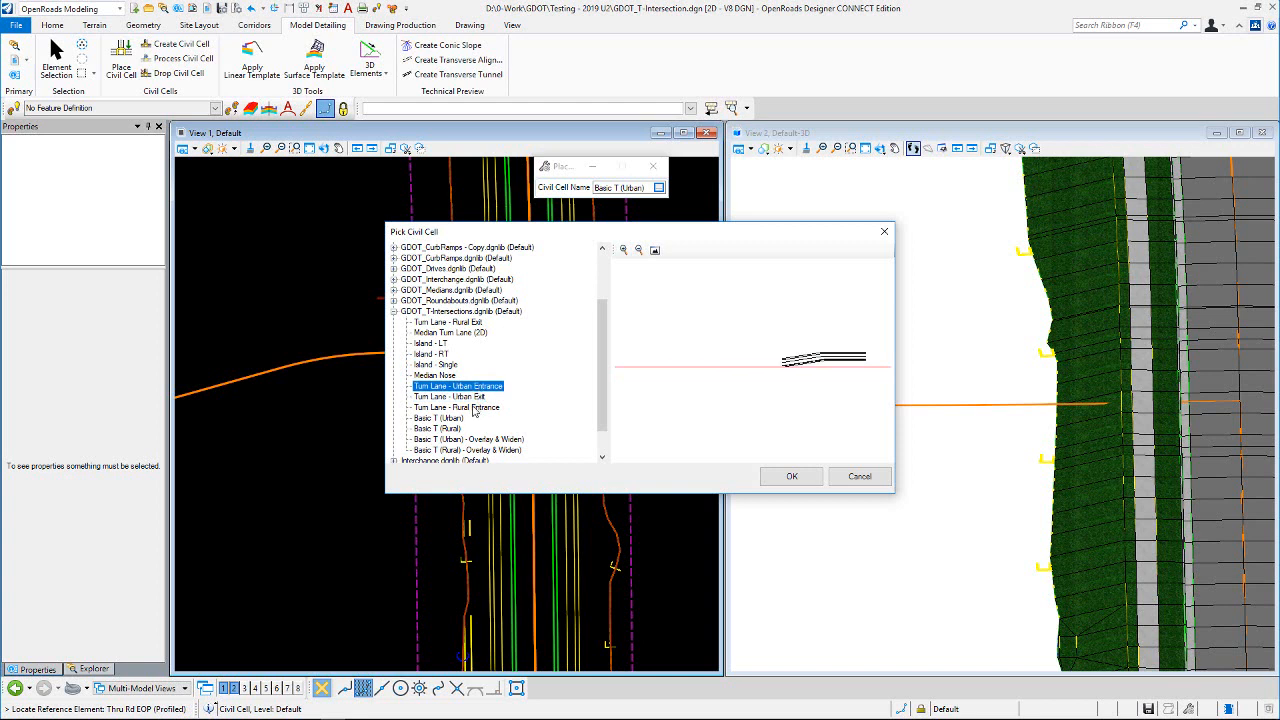
left_click(475, 408)
left_click(478, 323)
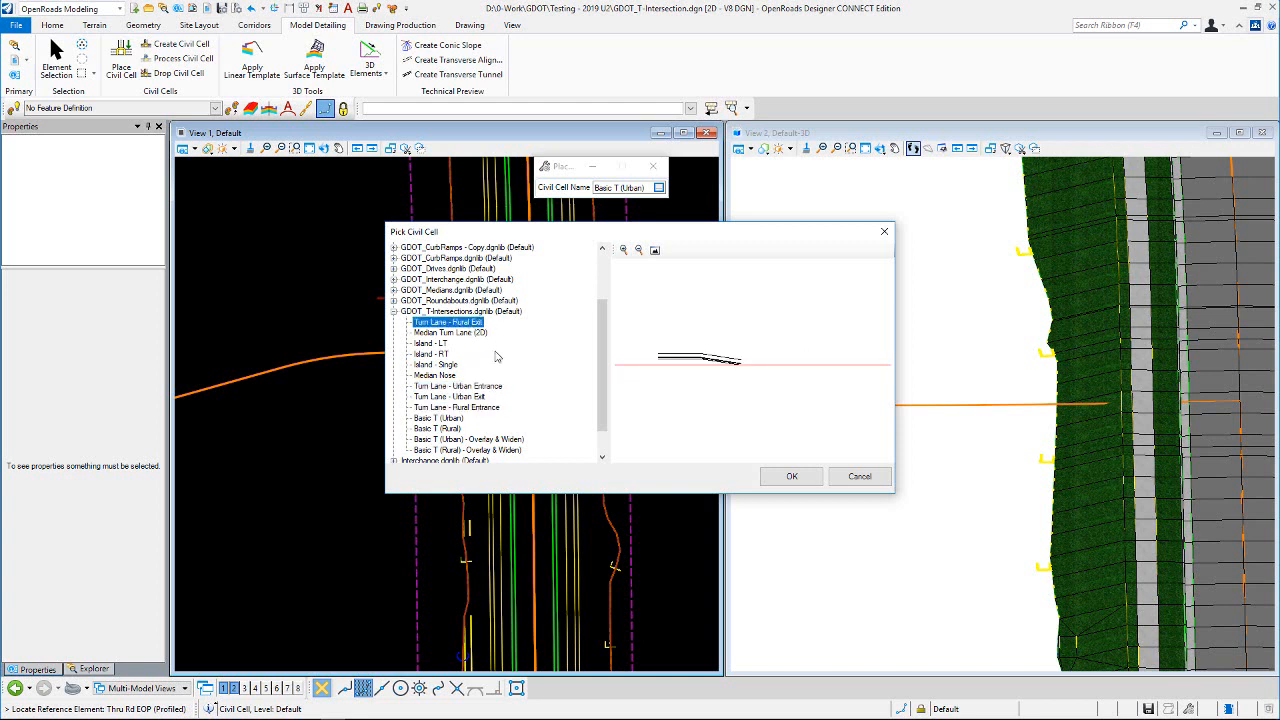
Step: Compare the Basic T (Urban), Turn Lane - Urban Exit, Median Nose and Median Turn Lane (2D) cell previews
left_click(450, 419)
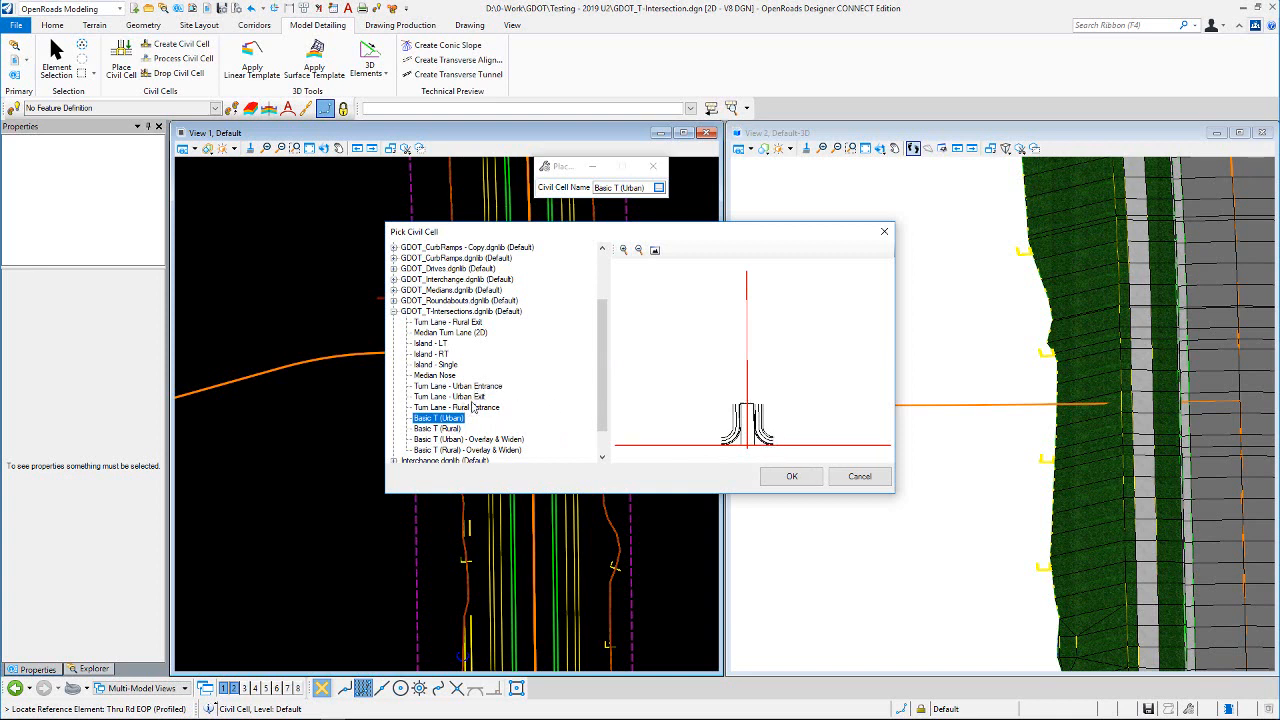
left_click(474, 397)
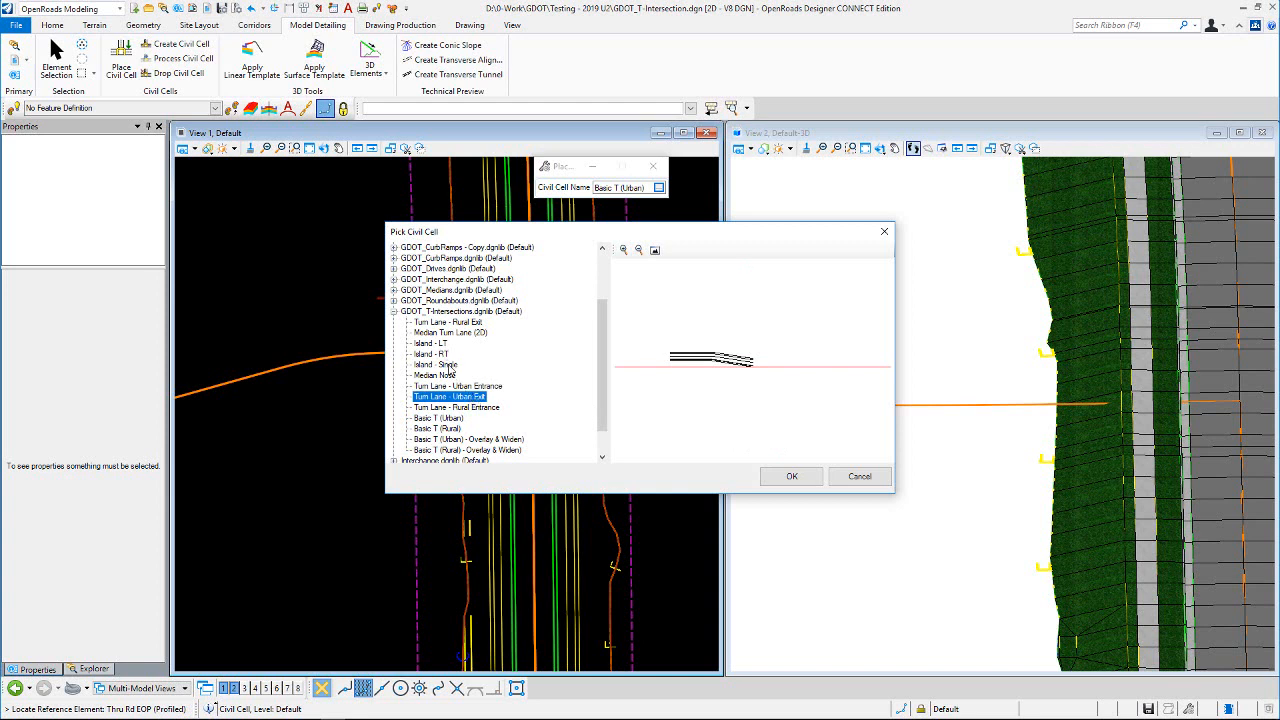
left_click(446, 376)
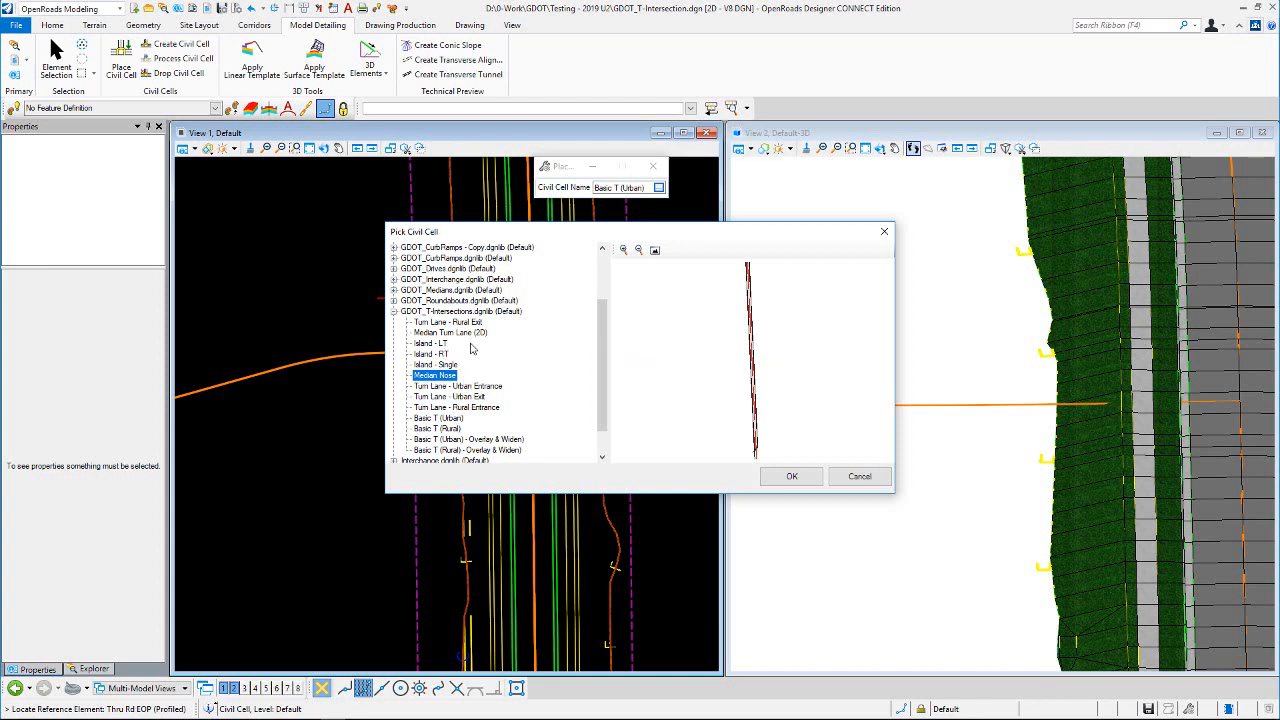
left_click(450, 334)
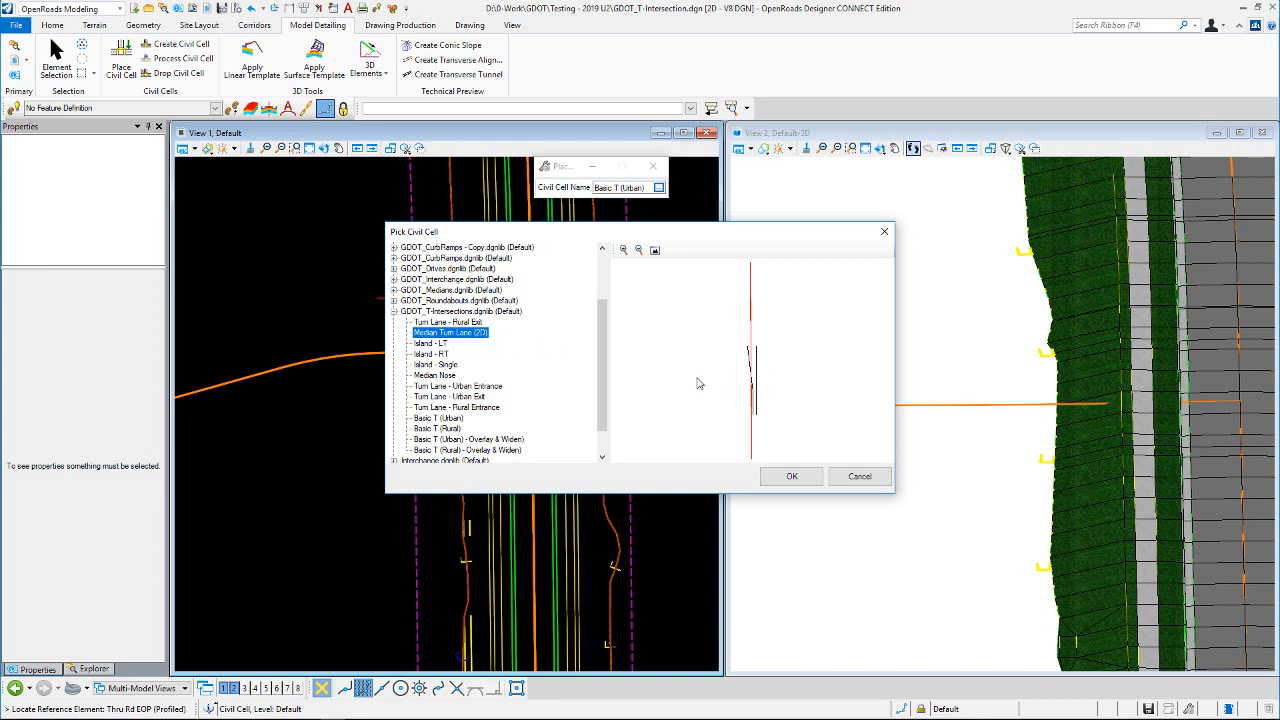
left_click(450, 376)
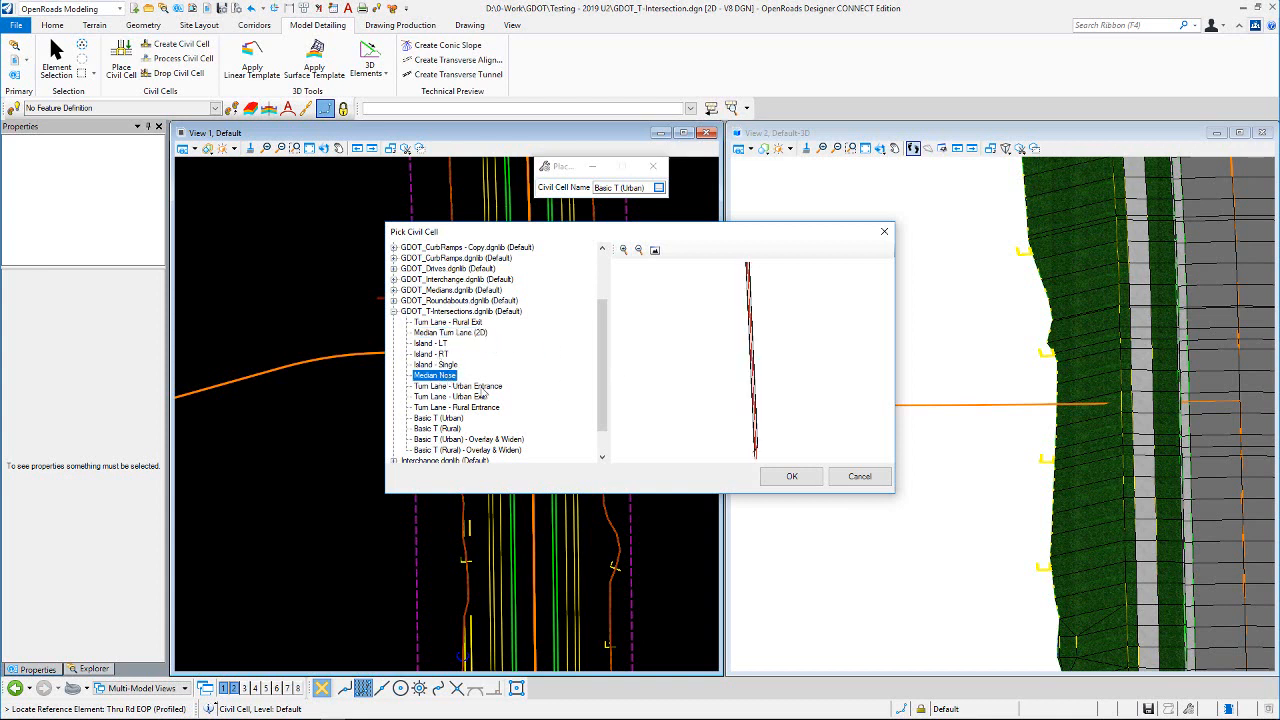
left_click(468, 333)
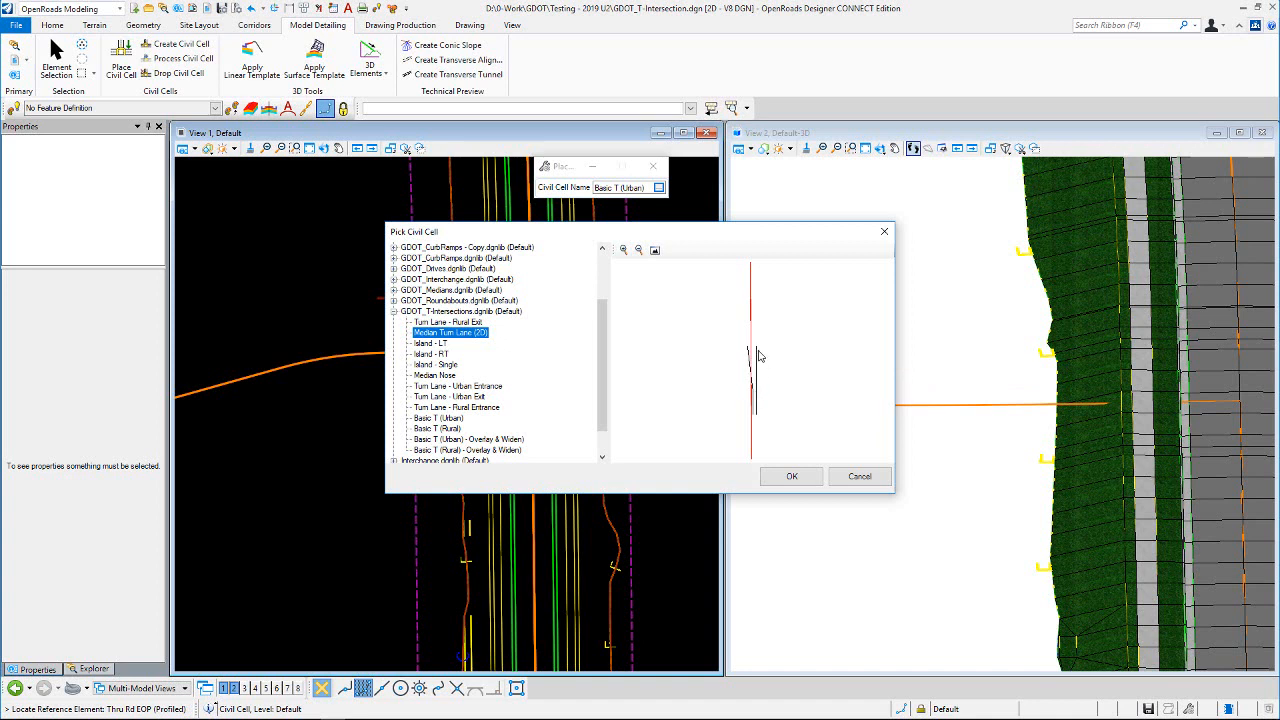
Step: Choose the Basic T (Urban) civil cell and reference the through road's side-road edge of pavement and the SideRd2 centerline
left_click(455, 418)
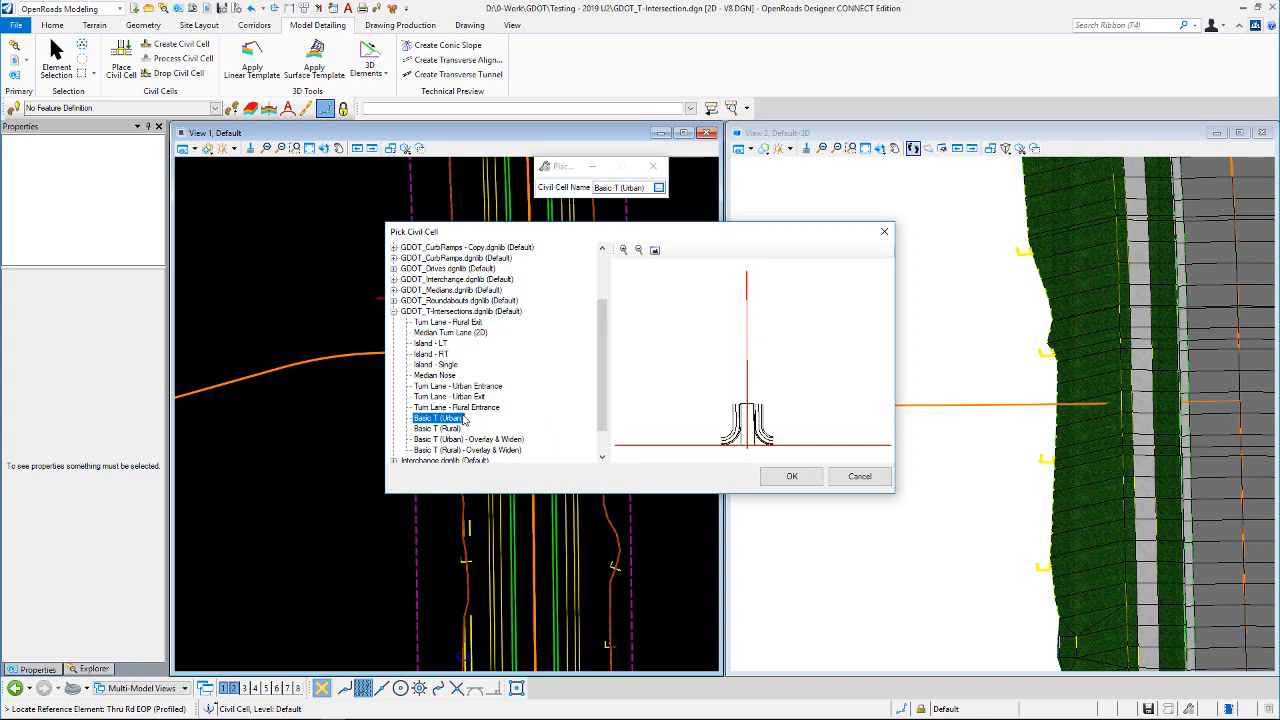
left_click(789, 477)
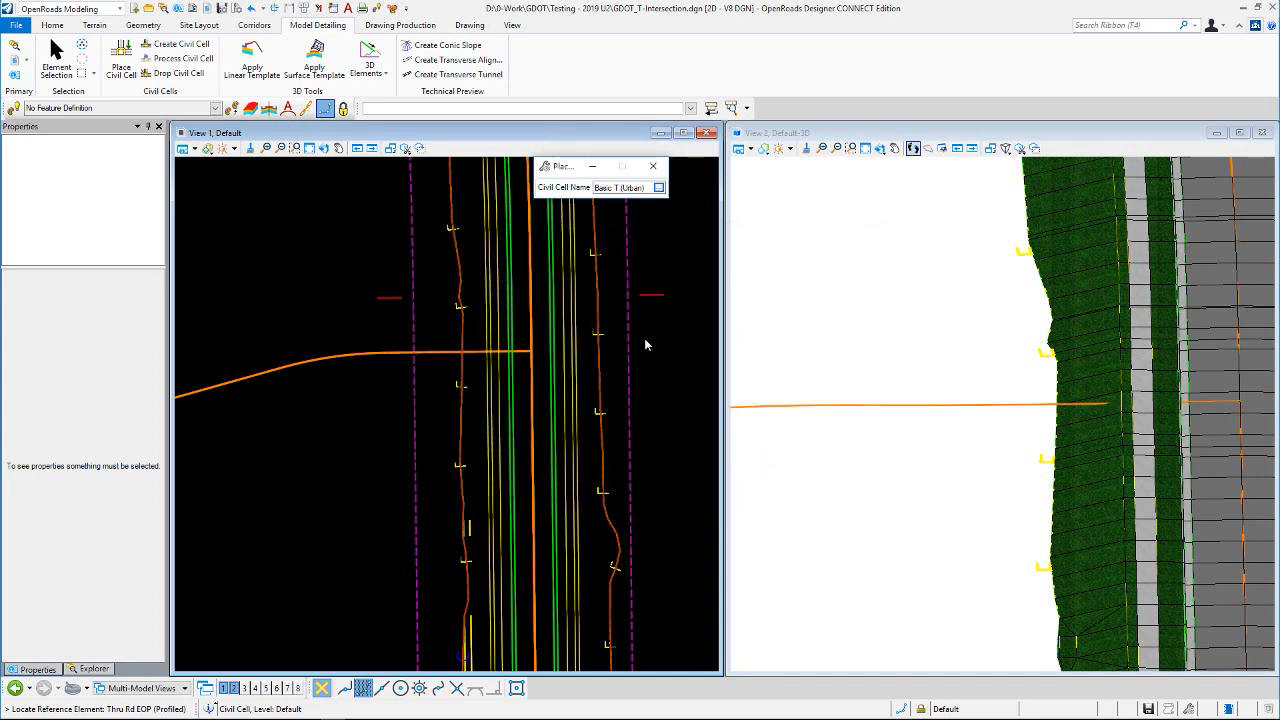
left_click(514, 364)
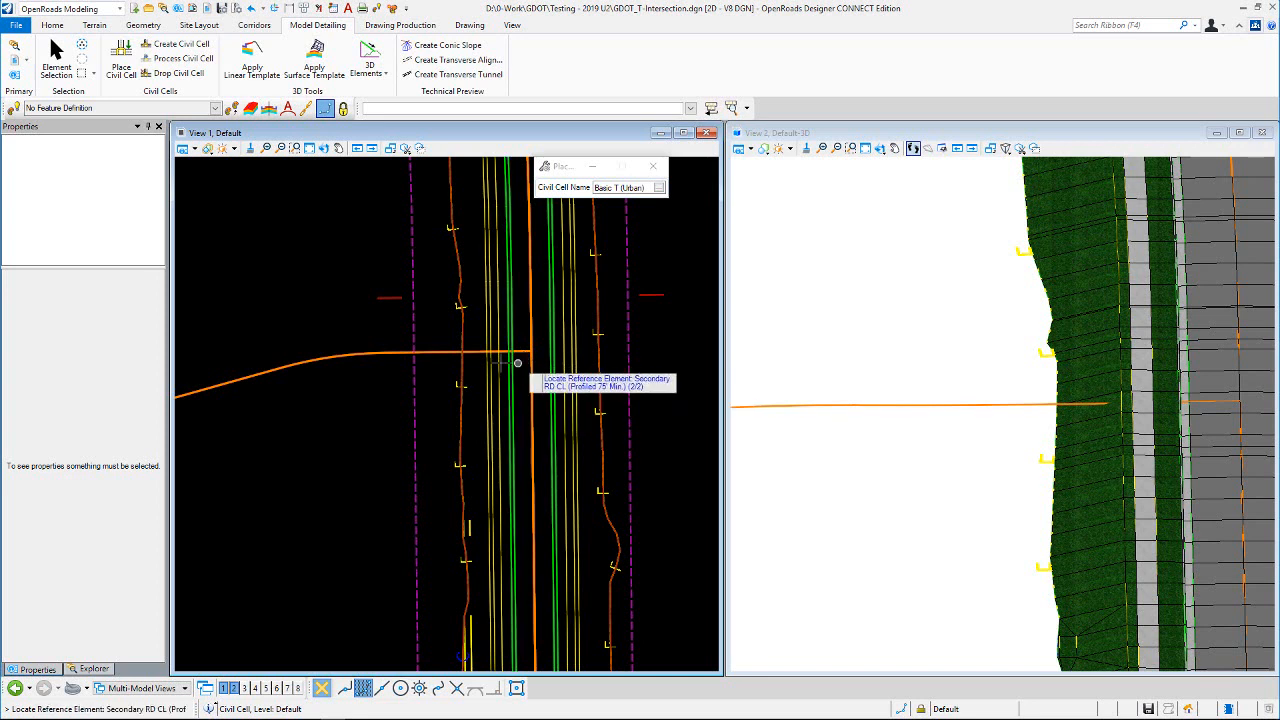
left_click(427, 352)
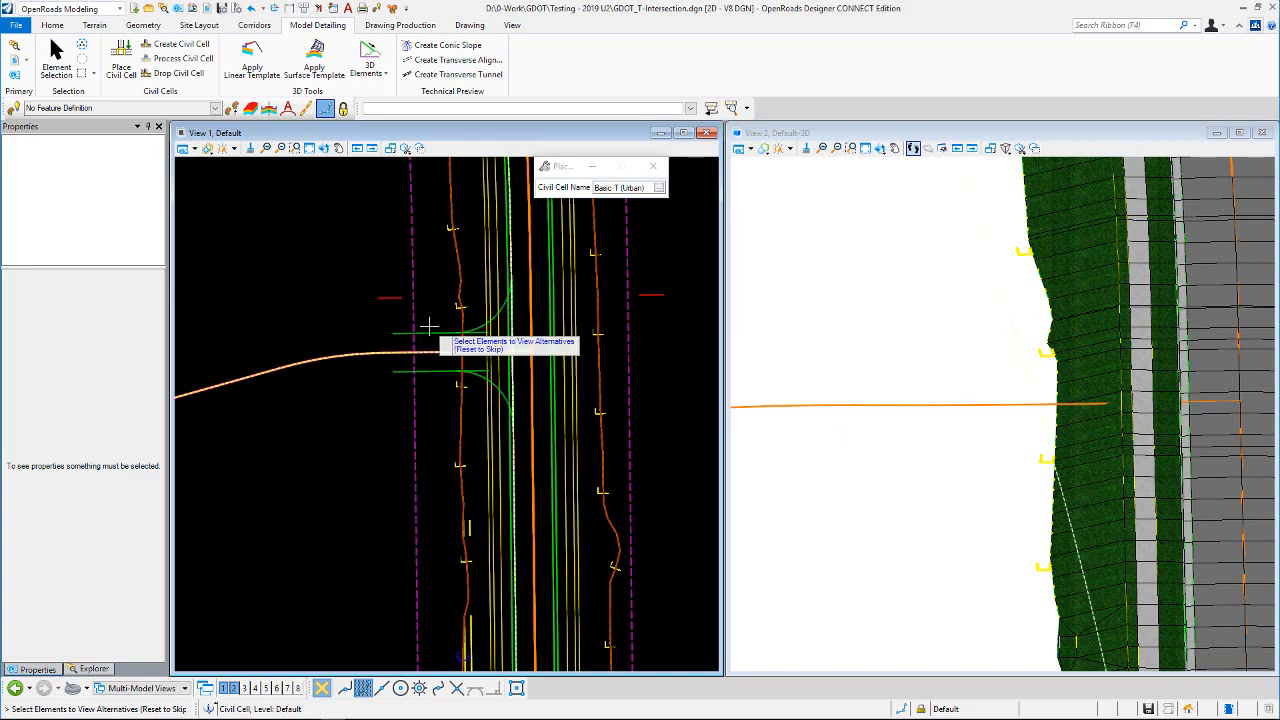
Step: Check the placement alternatives on the side road centerline and accept the direction pointing away from the main road
scroll(470, 335, "down", 1)
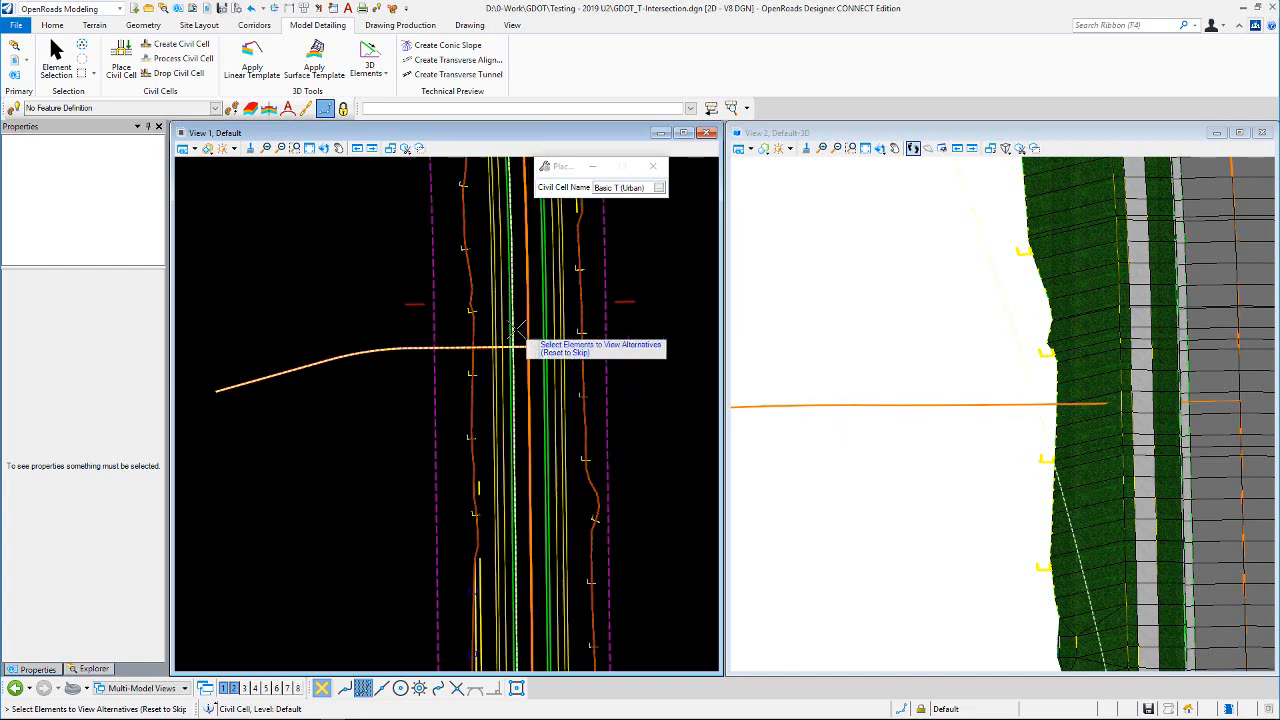
scroll(480, 350, "up", 2)
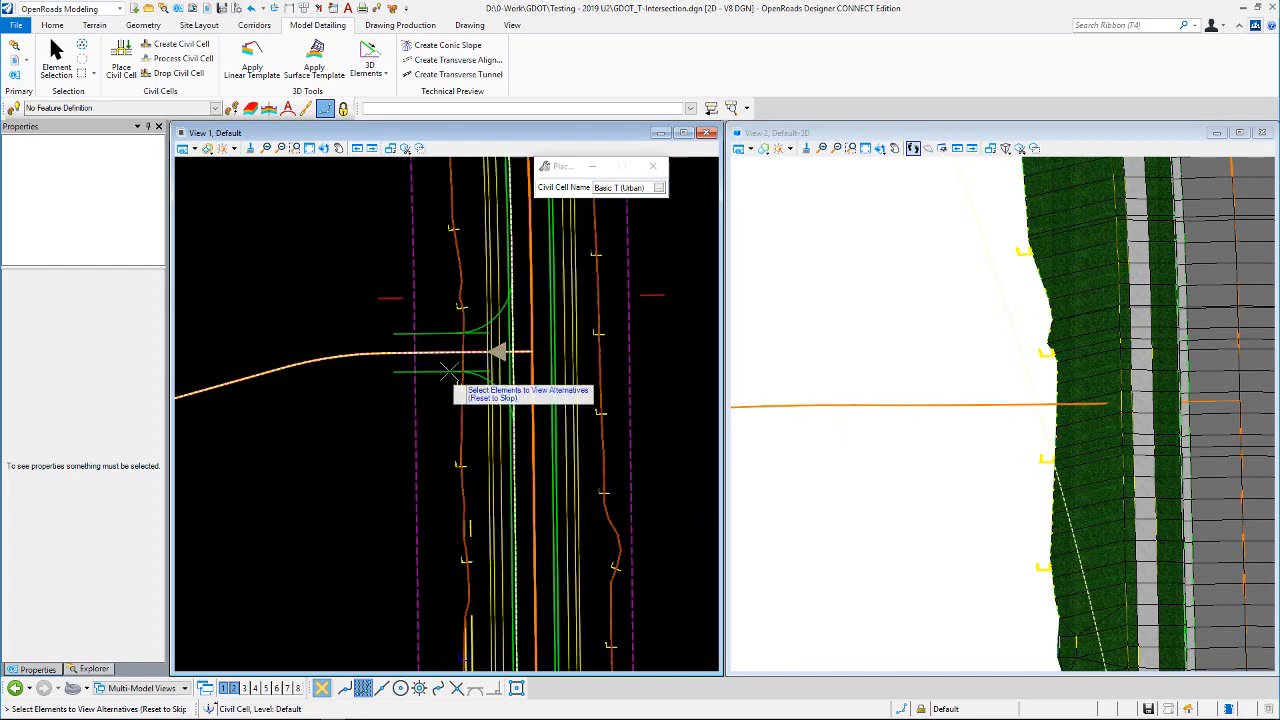
scroll(498, 352, "up", 1)
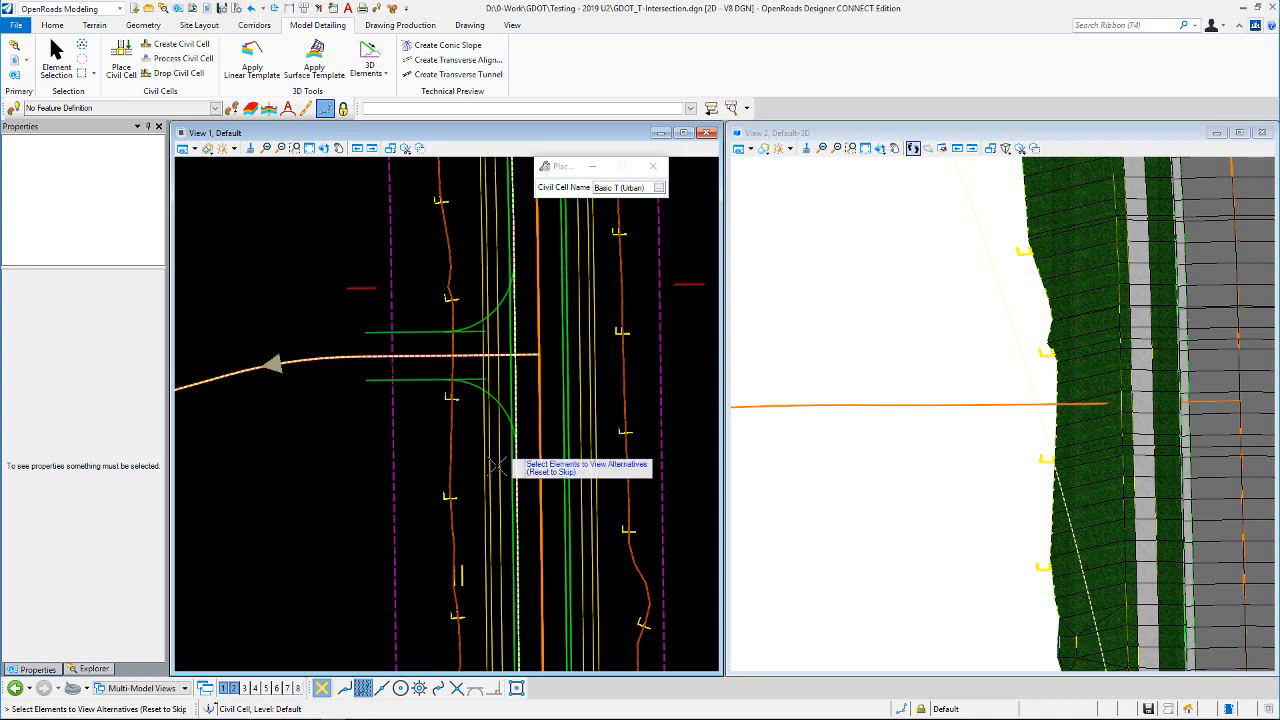
left_click(443, 356)
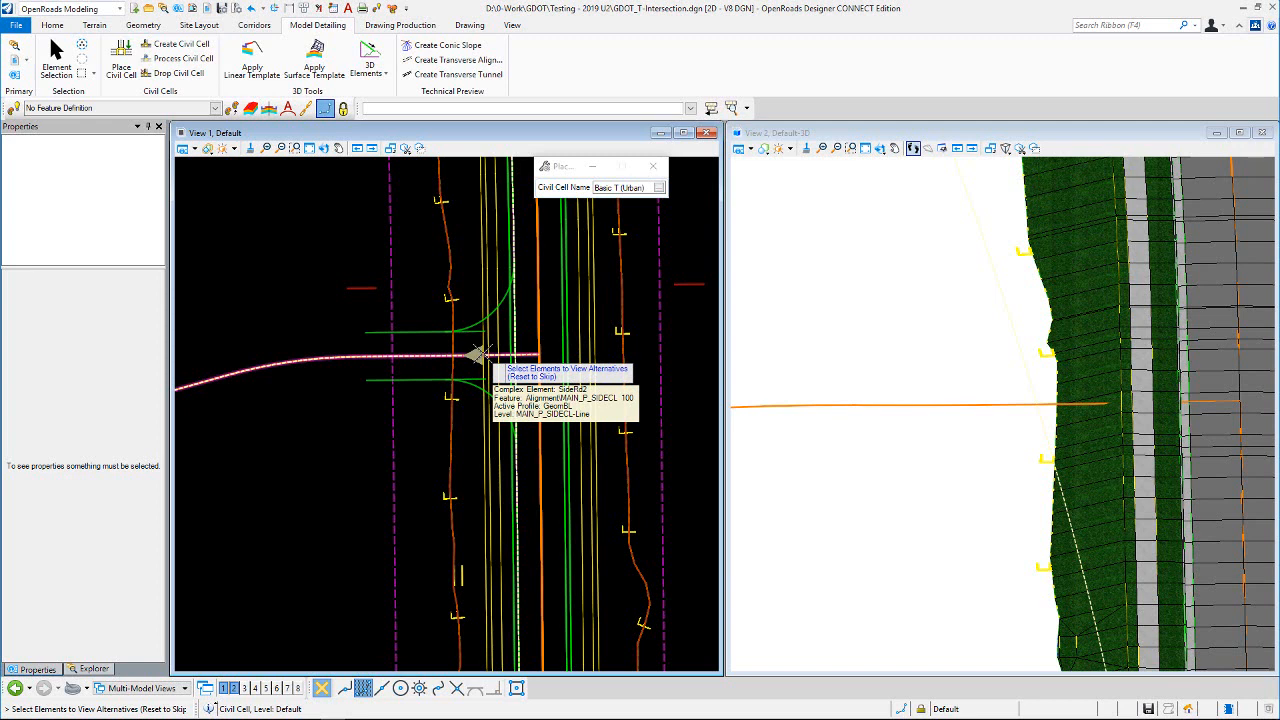
left_click(478, 355)
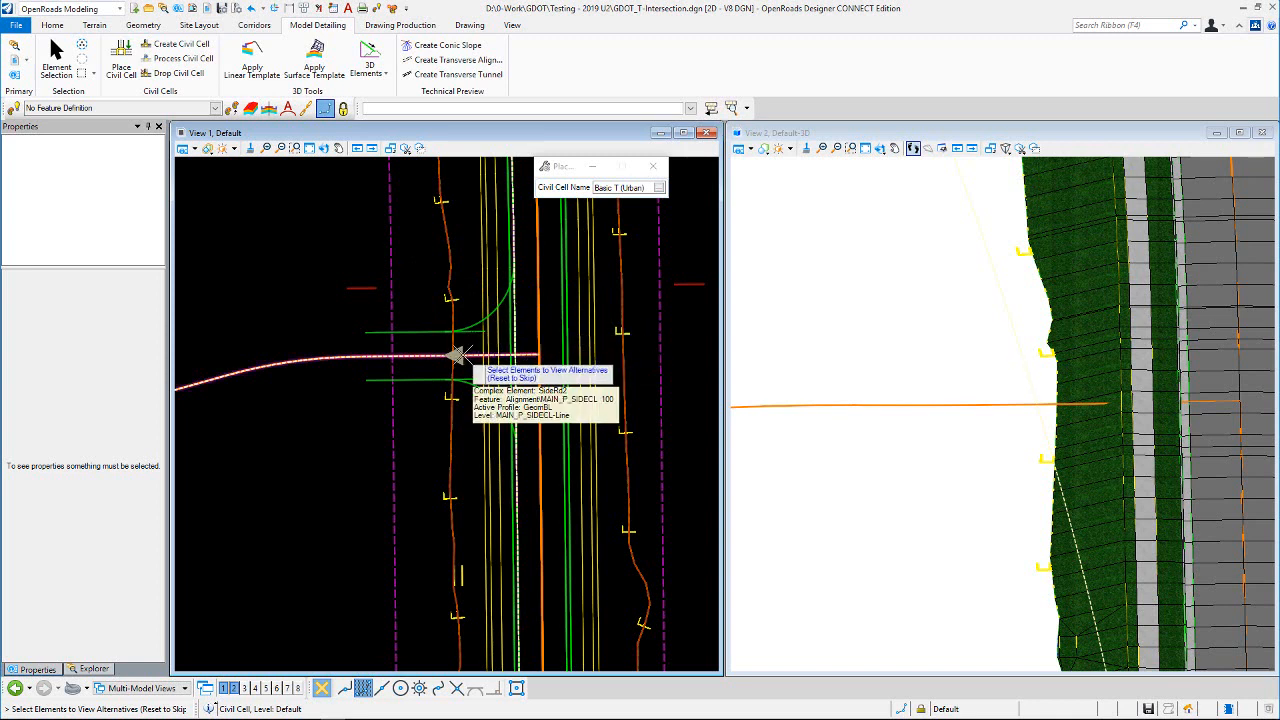
right_click(417, 268)
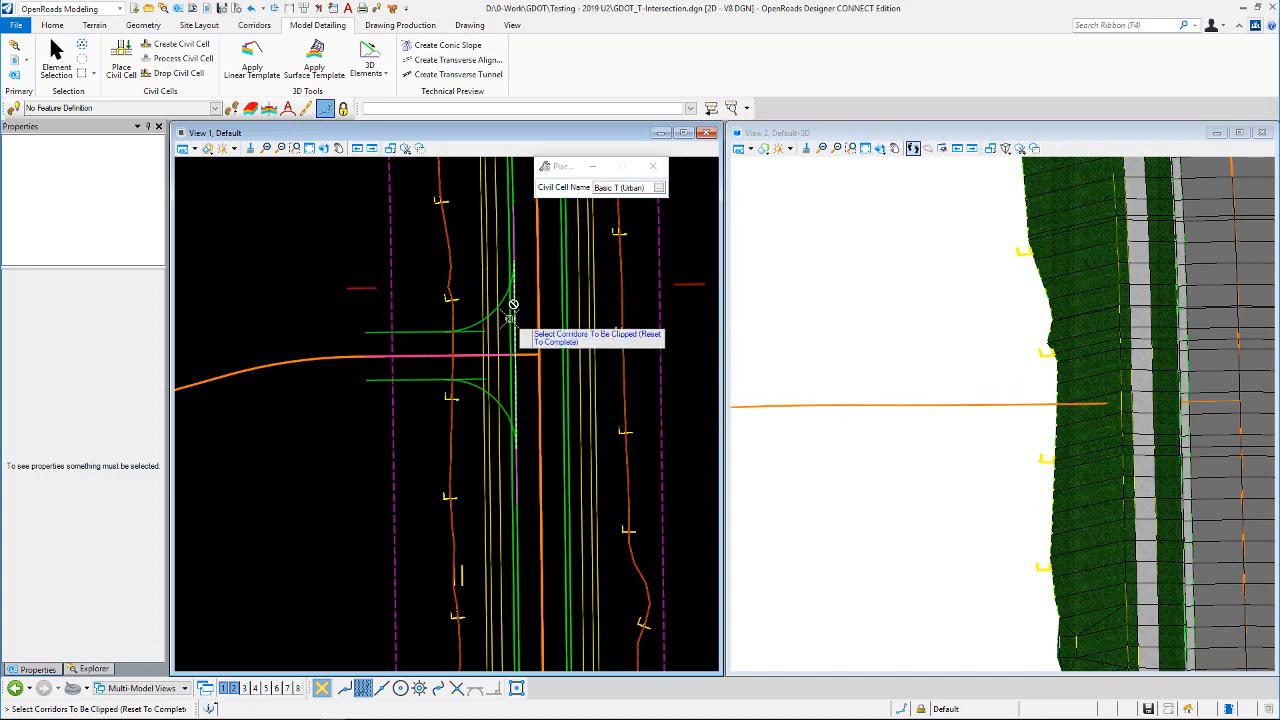
Step: Finish corridor clipping without selecting any corridor and accept the civil cell placement at the side road
scroll(524, 346, "up", 2)
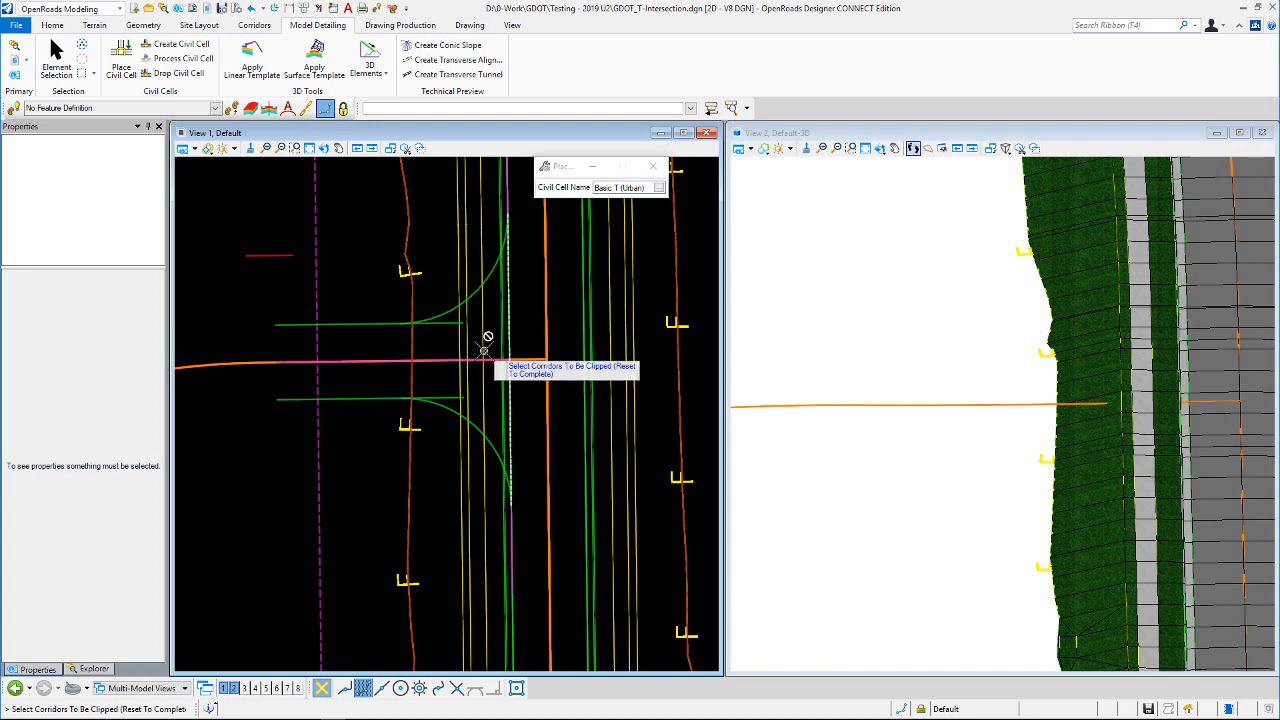
scroll(483, 350, "down", 1)
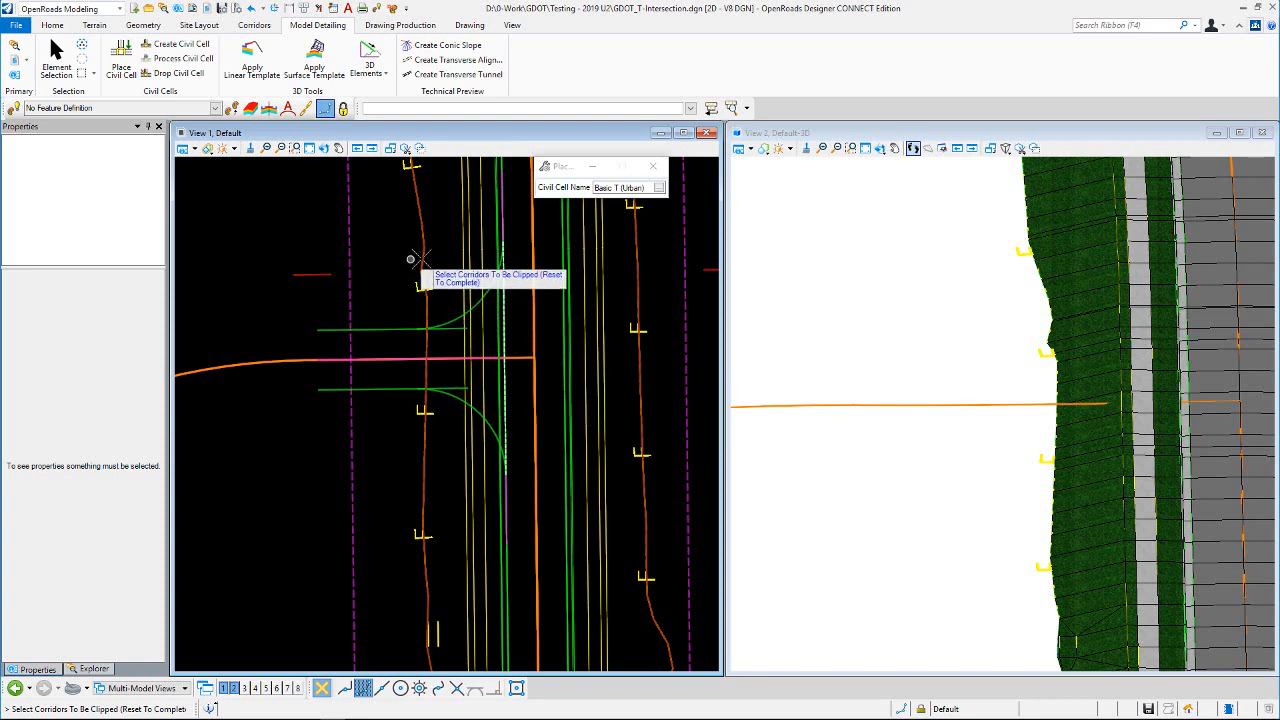
scroll(478, 300, "down", 2)
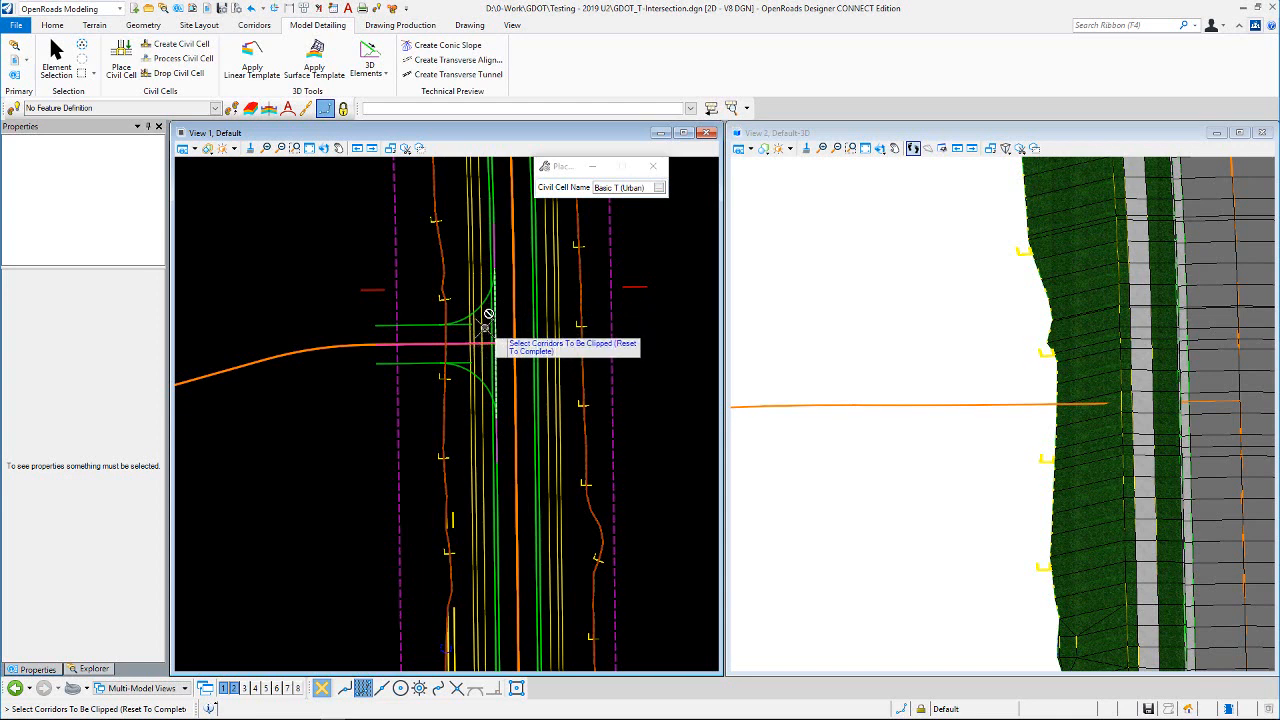
right_click(368, 246)
left_click(367, 244)
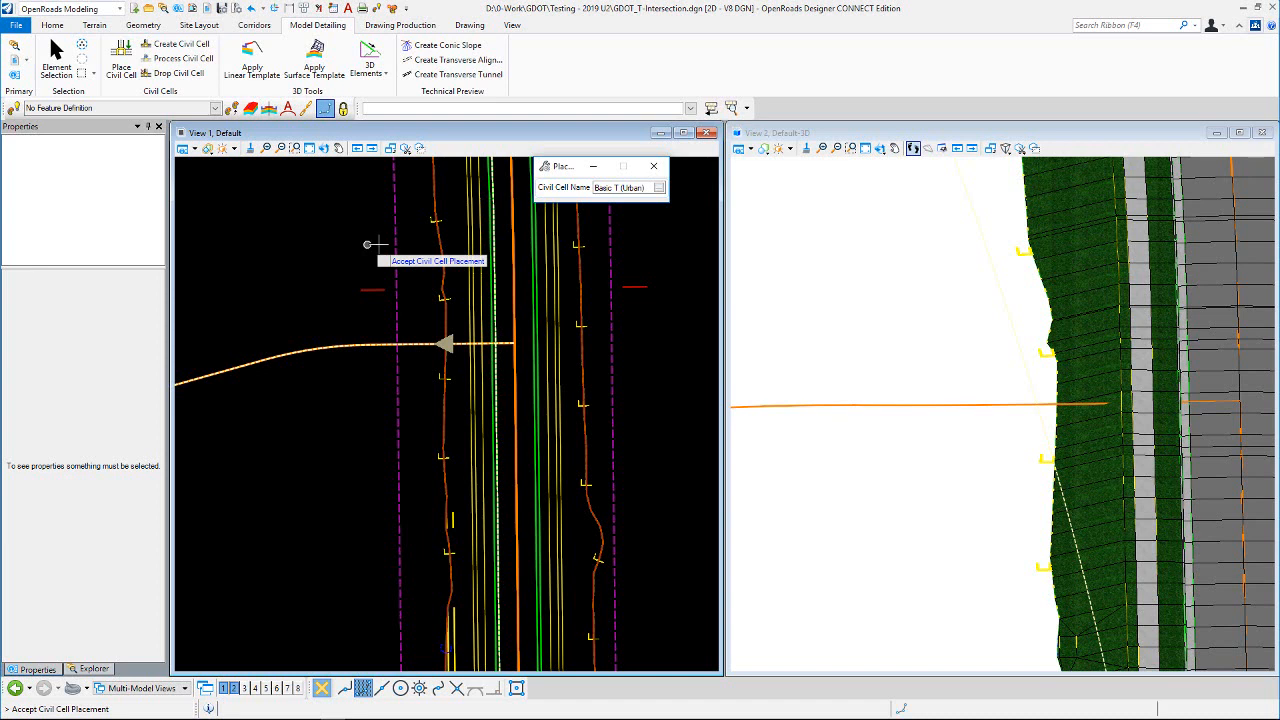
left_click(367, 244)
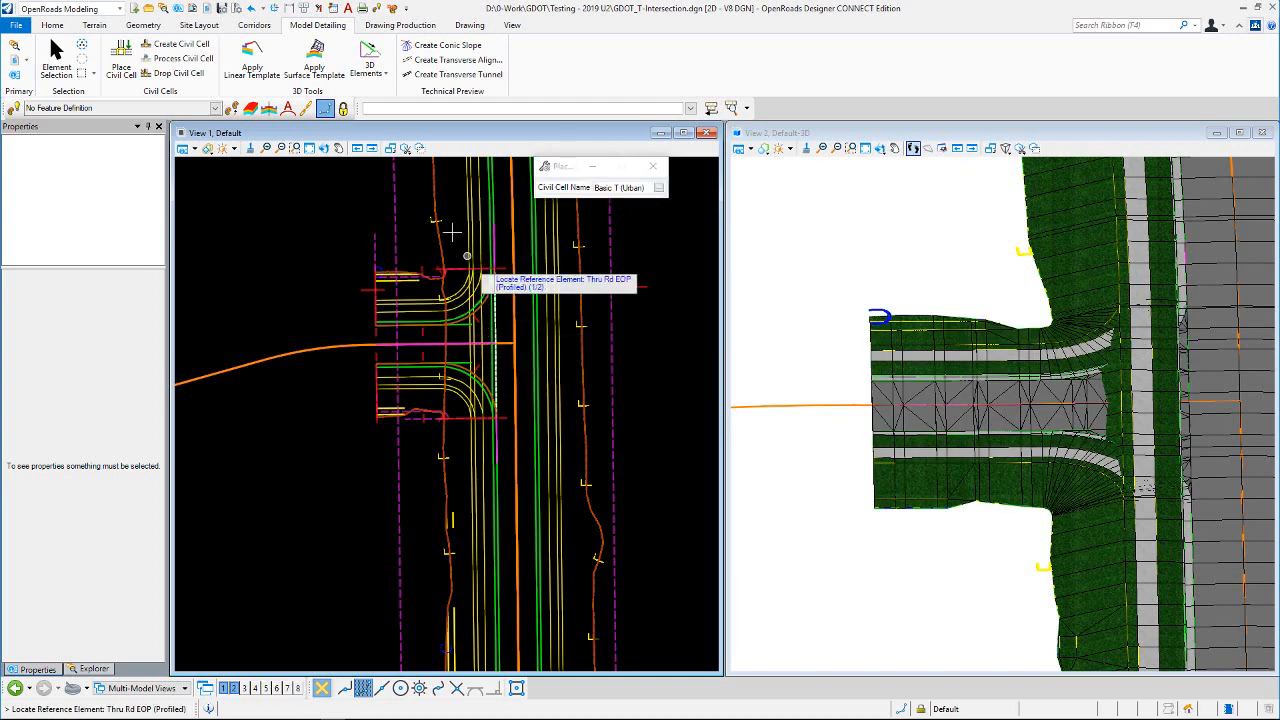
Step: Hide the construction elements in View 1 and end civil cell placement by switching to element selection
left_click(197, 148)
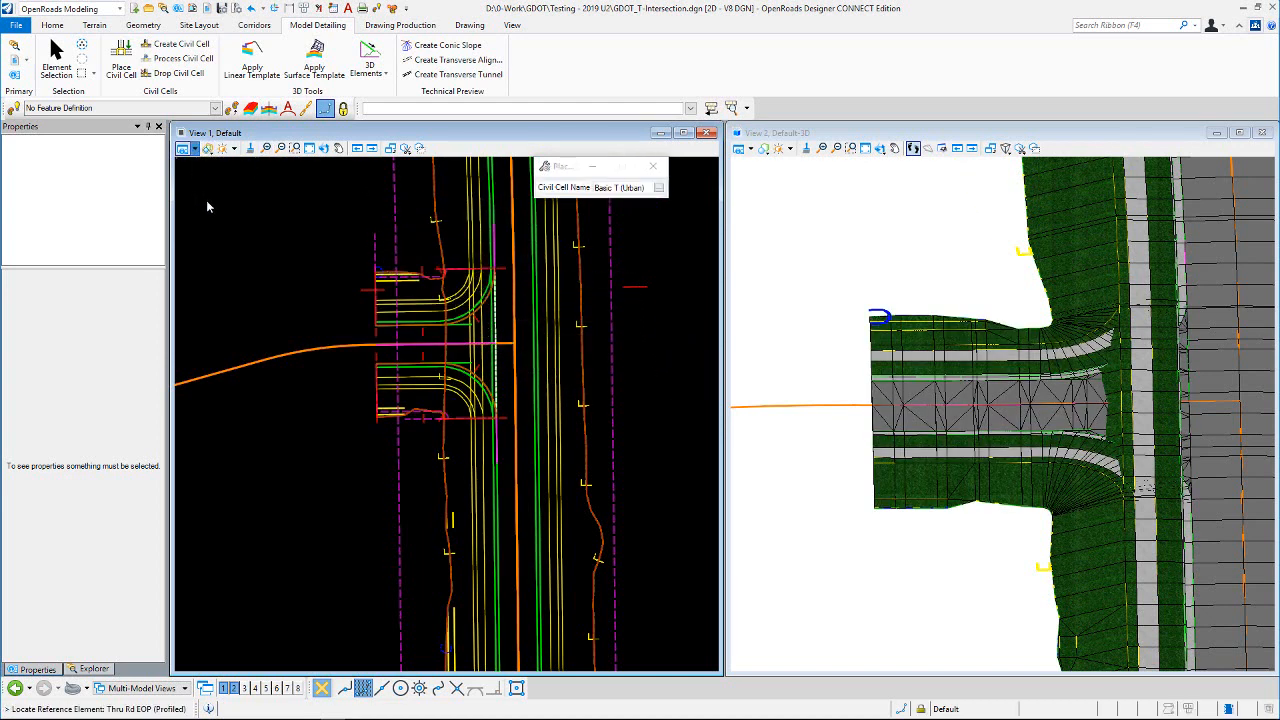
left_click(225, 331)
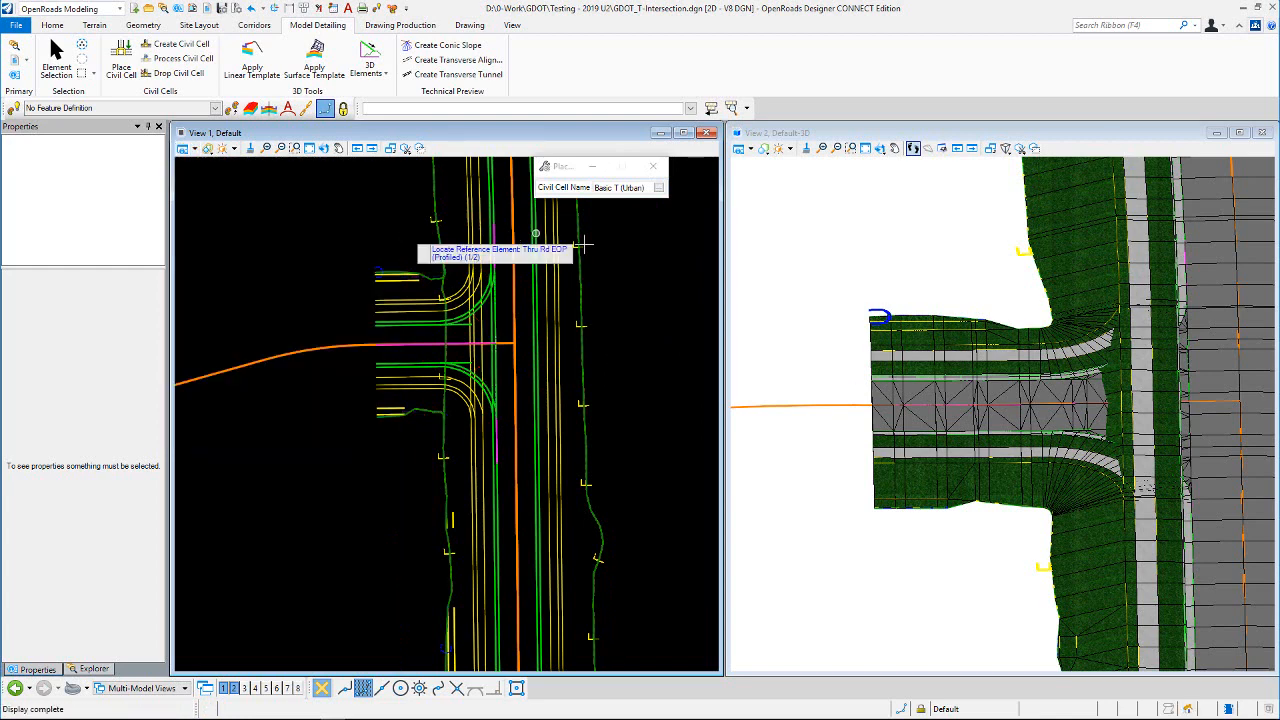
scroll(1143, 403, "up", 1)
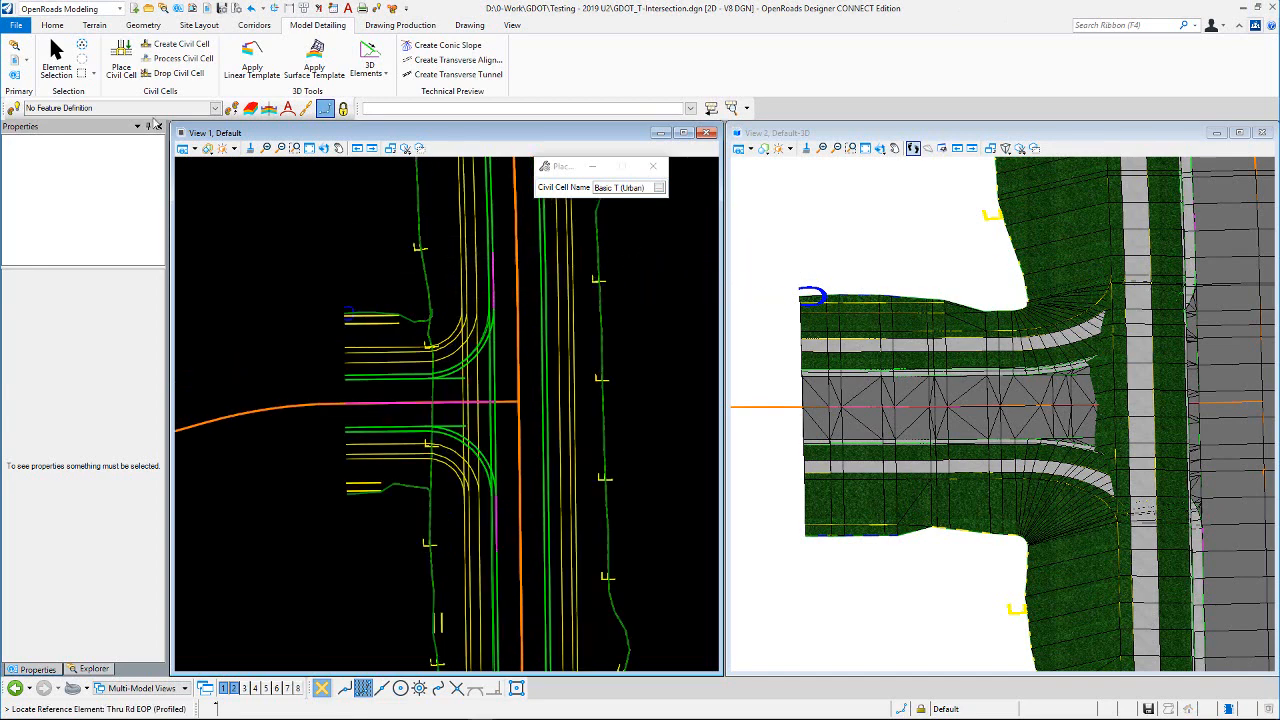
left_click(56, 58)
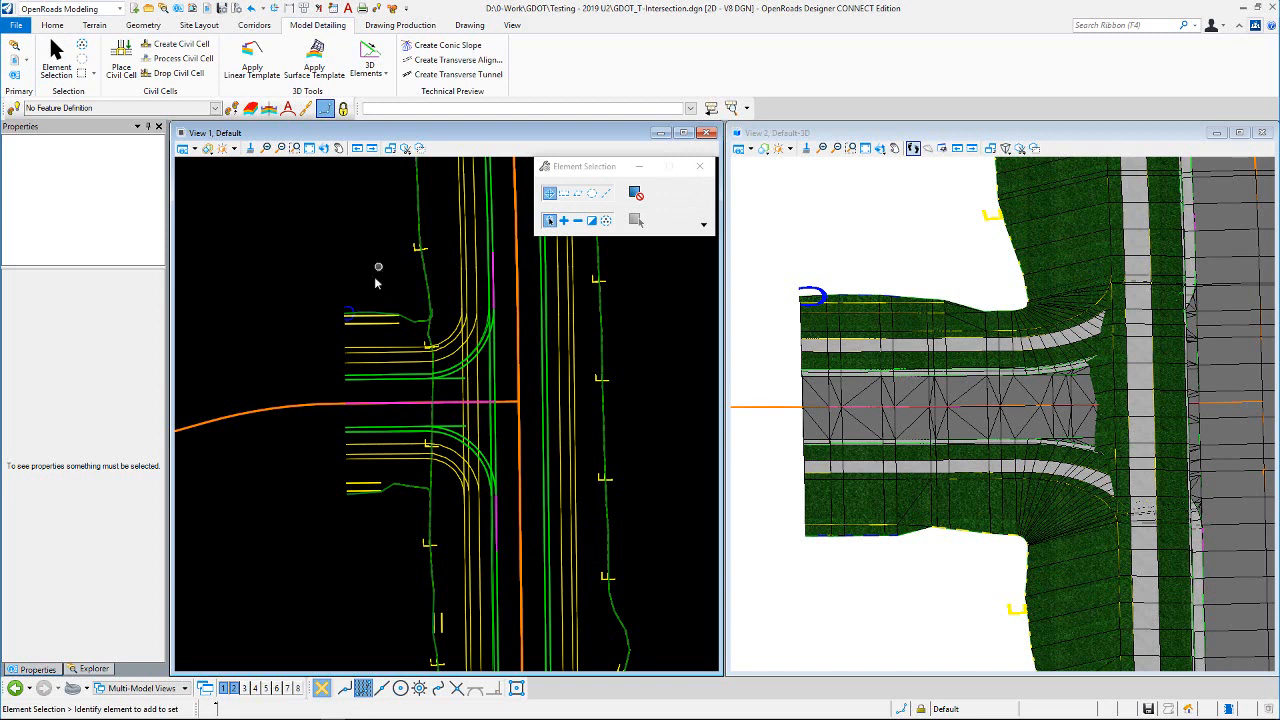
Step: Inspect the placed cell's CC_CL_CTRL centerline control and the upper turn lane control CC_Turn_Lane_CTRL_R1, clearing the selection after each
left_click(405, 407)
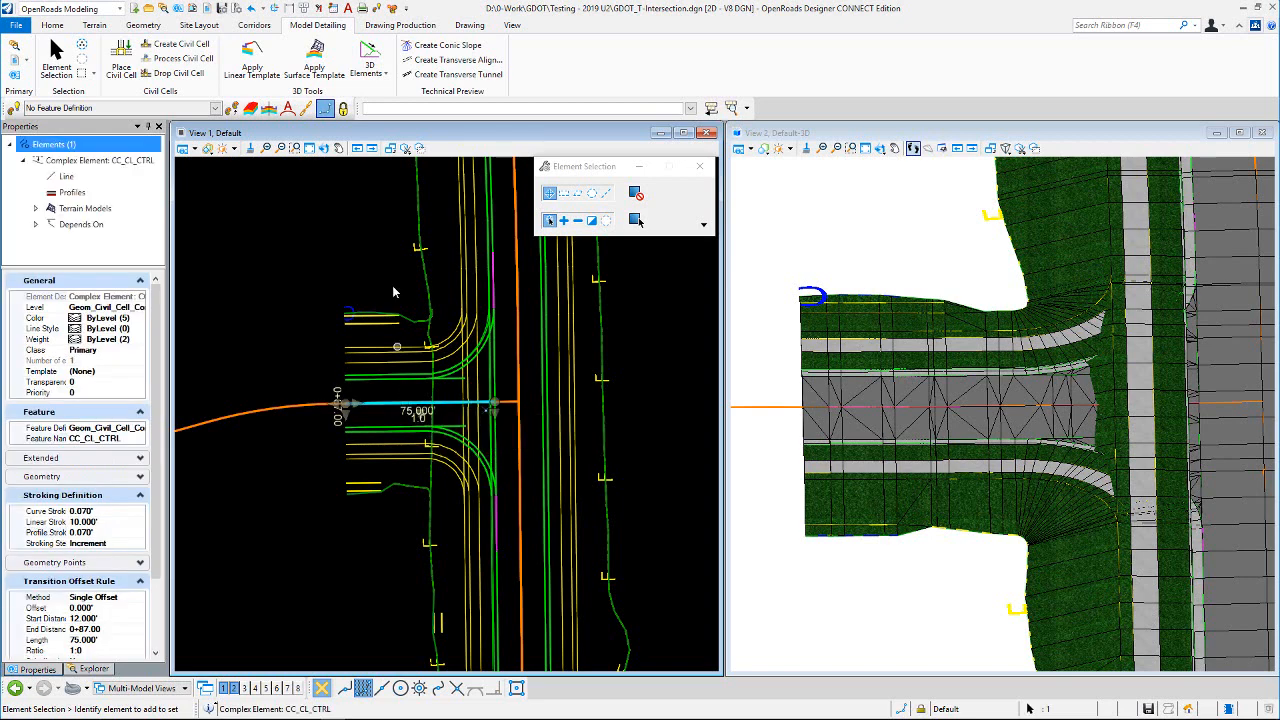
left_click(527, 265)
left_click(493, 280)
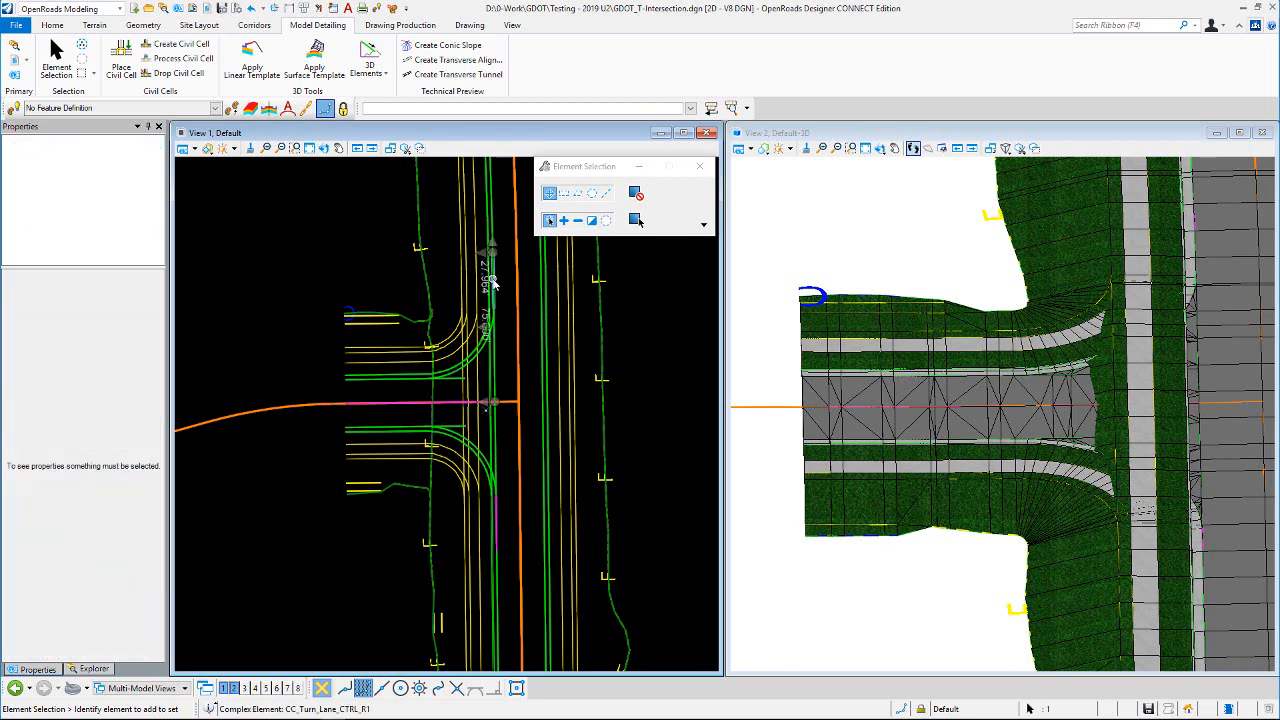
left_click(385, 267)
mouse_move(394, 408)
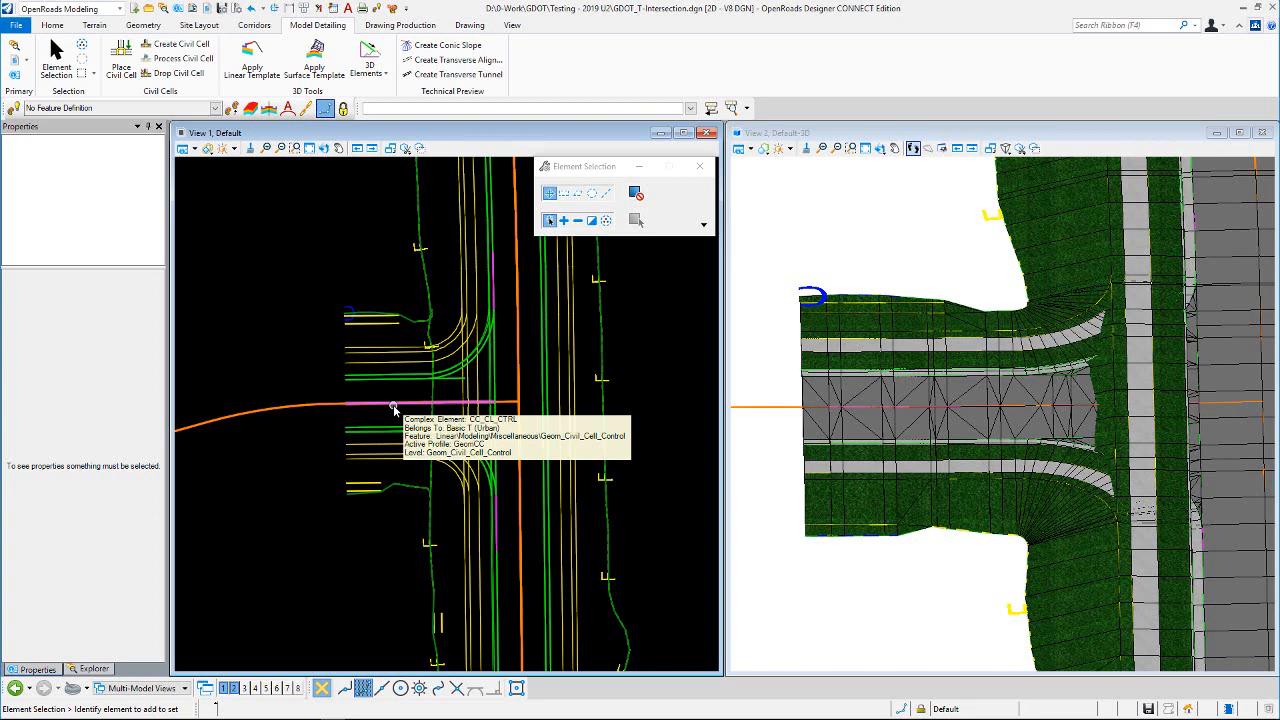
left_click(394, 408)
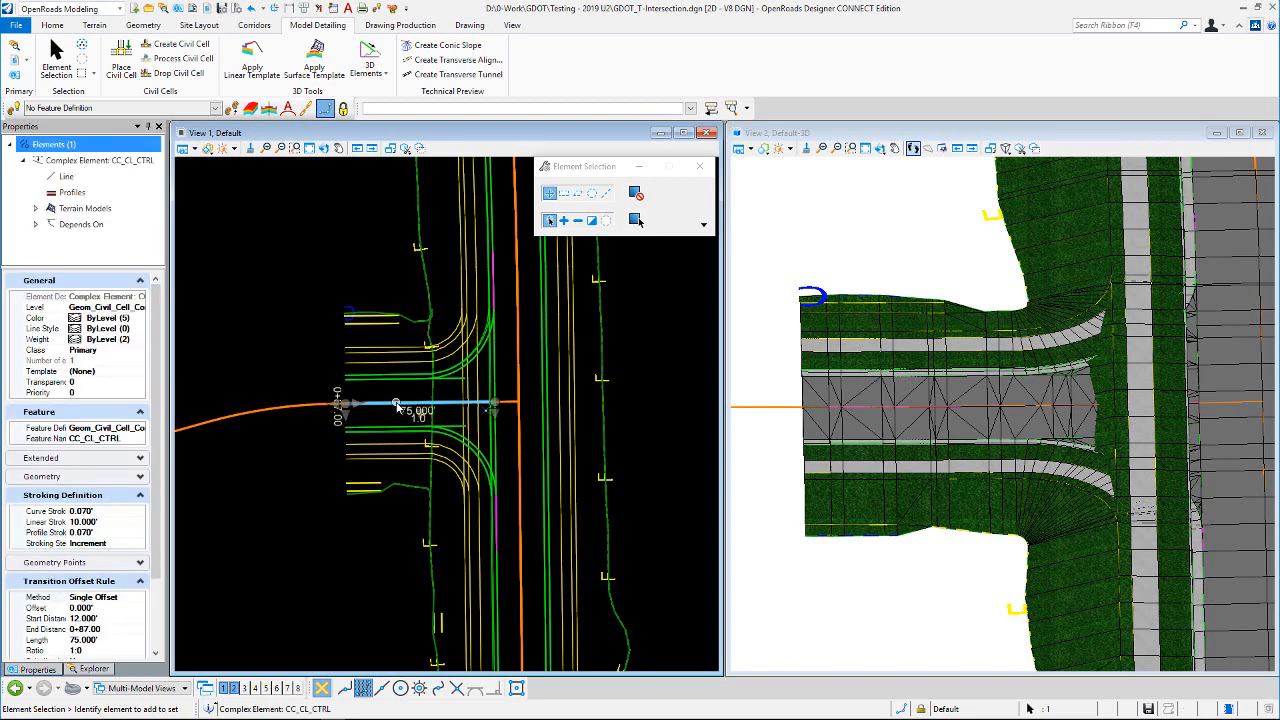
left_click(376, 279)
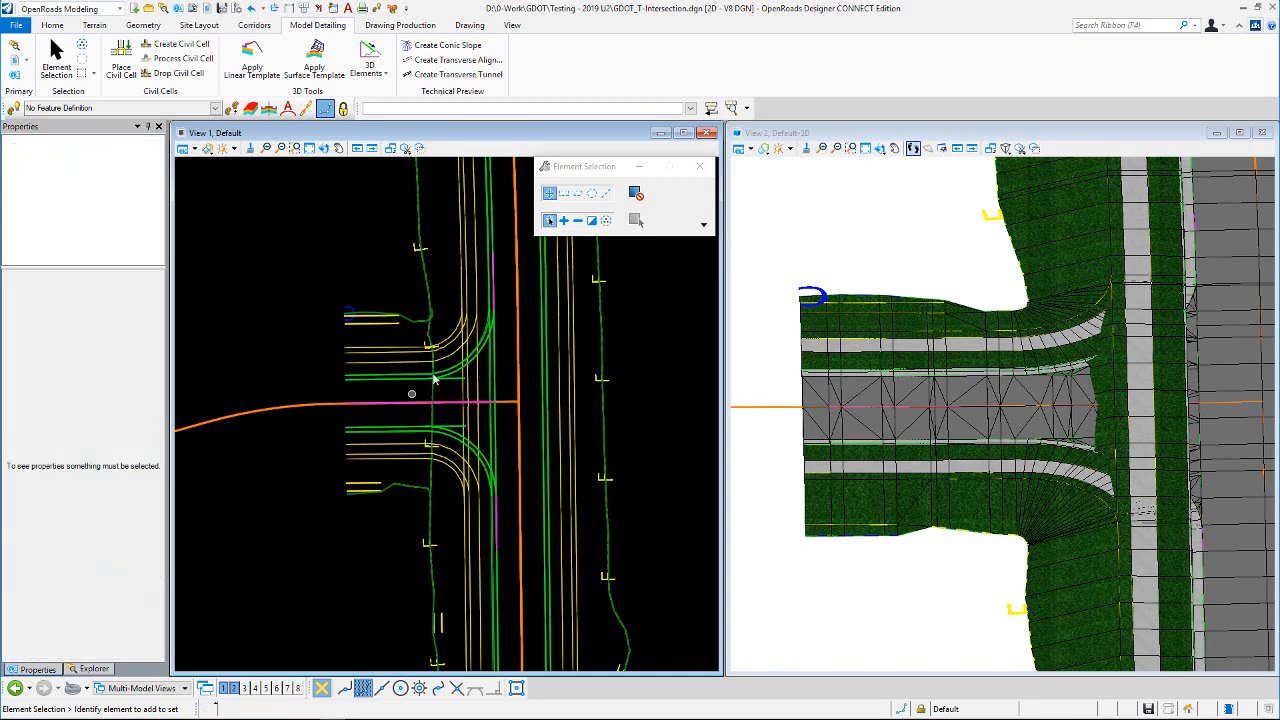
Step: Inspect the dimensions and properties of the upper edge of pavement return RdEoP_R, and clear the selection
scroll(452, 372, "up", 3)
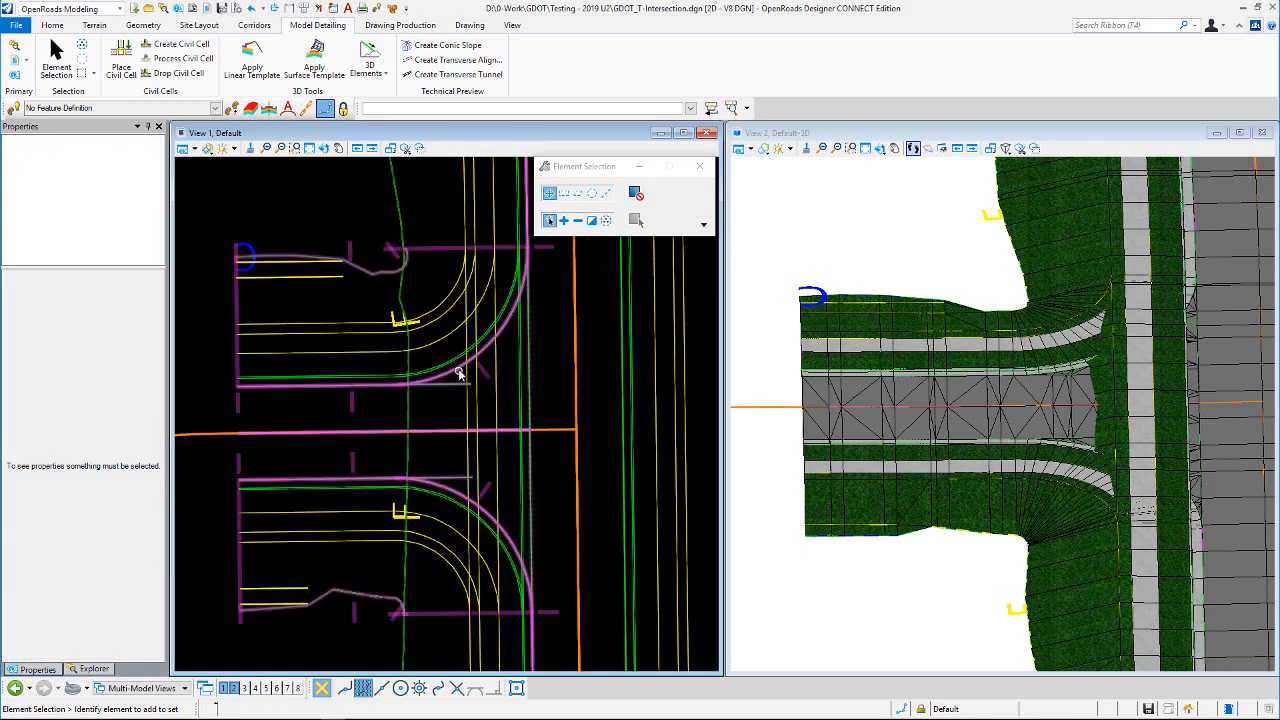
left_click(458, 370)
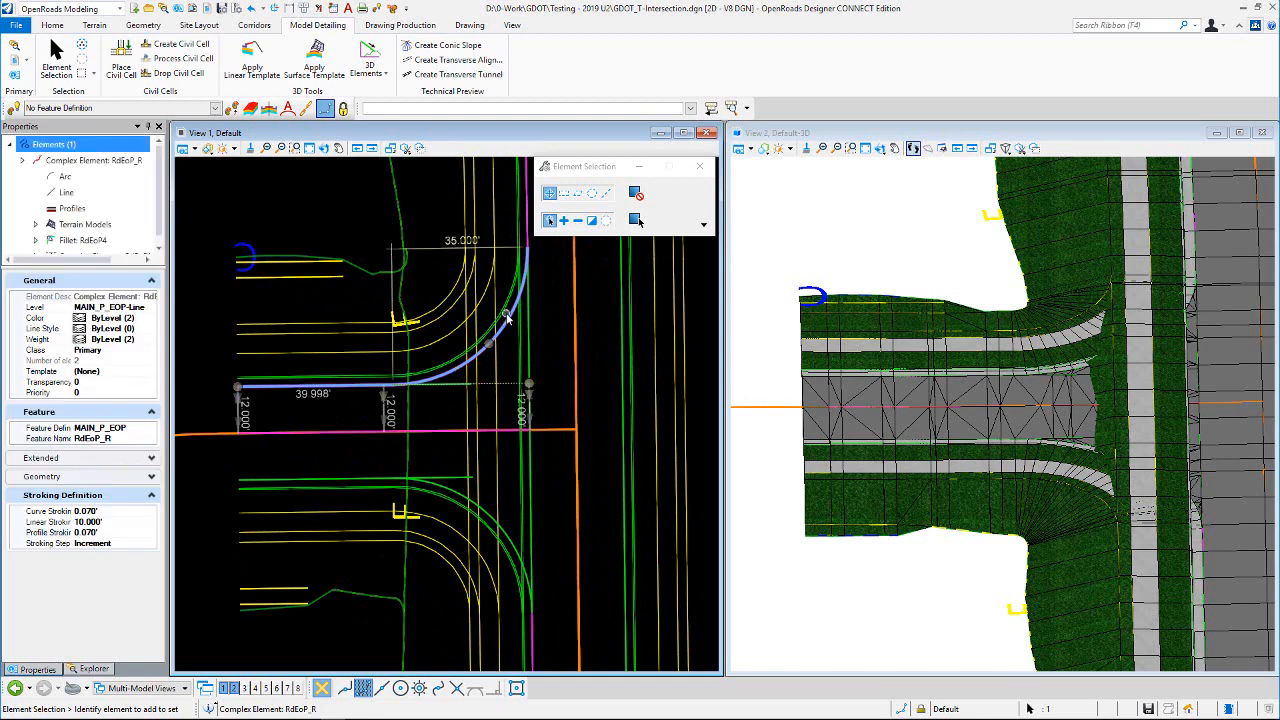
scroll(507, 316, "down", 2)
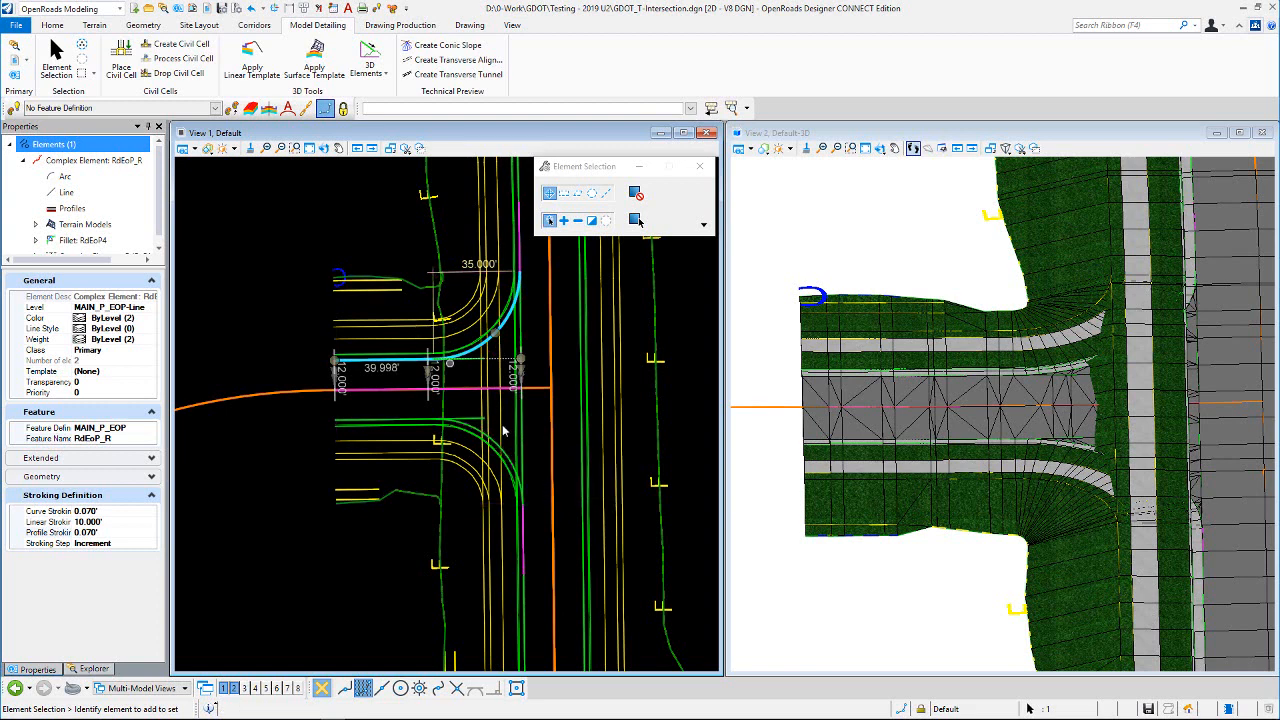
left_click(399, 236)
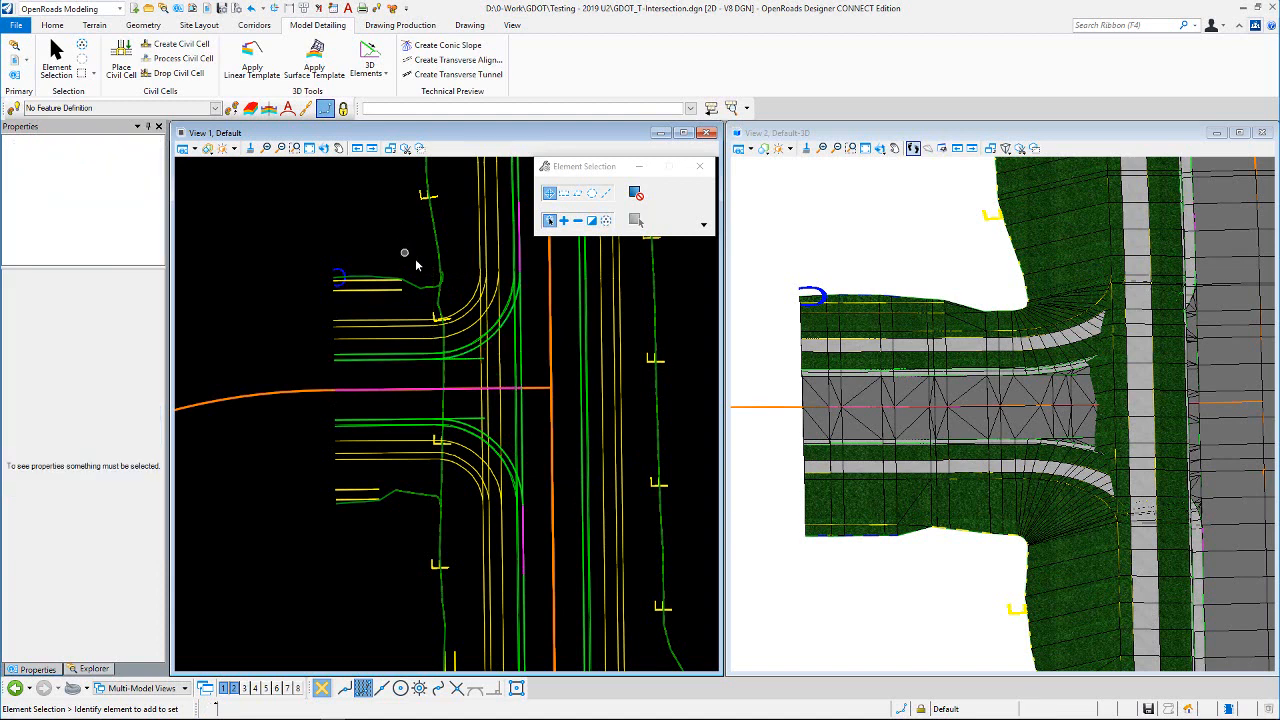
Step: Try an 85-foot radius on the upper edge of pavement return RdEoP_R and undo the change
left_click(476, 353)
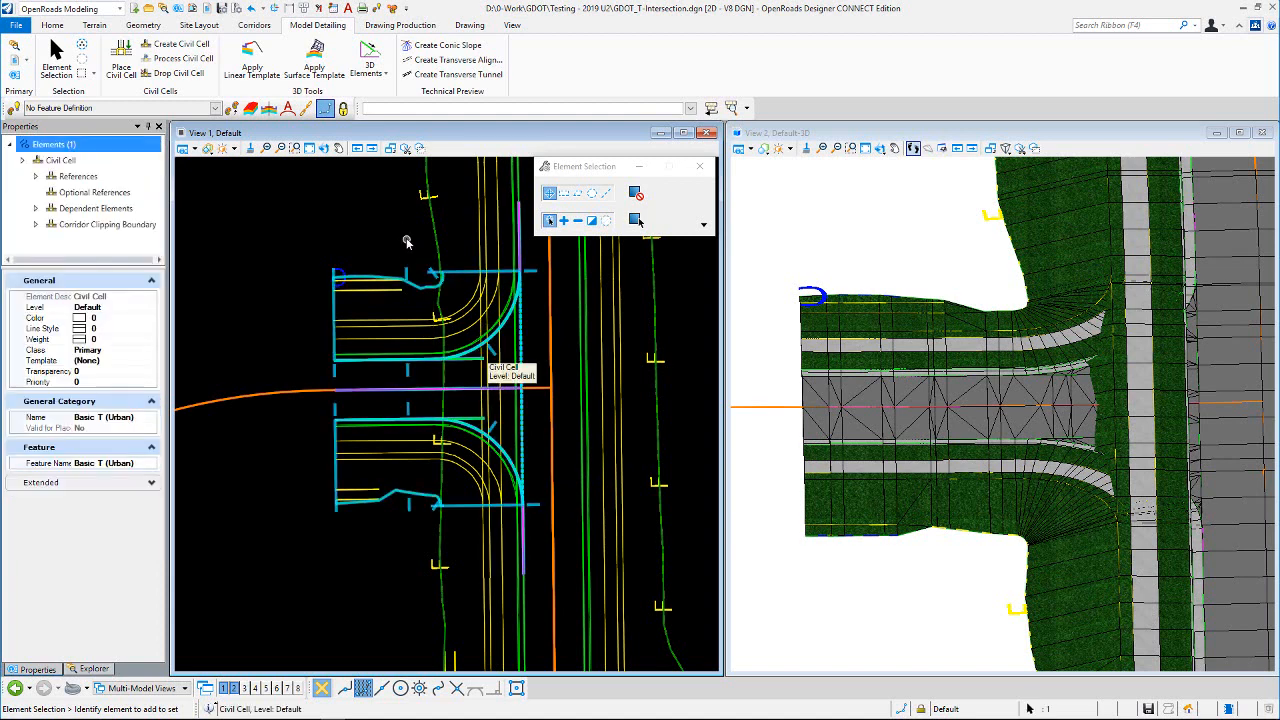
left_click(471, 352)
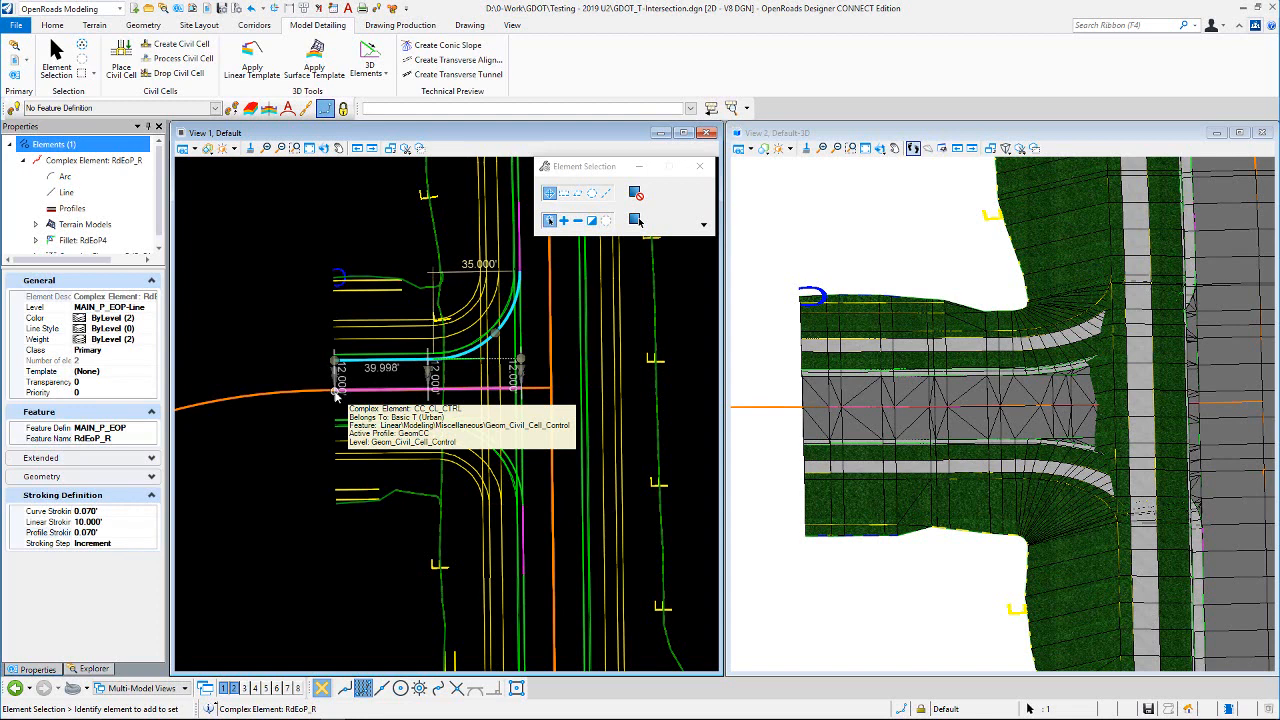
left_click(473, 265)
type("85")
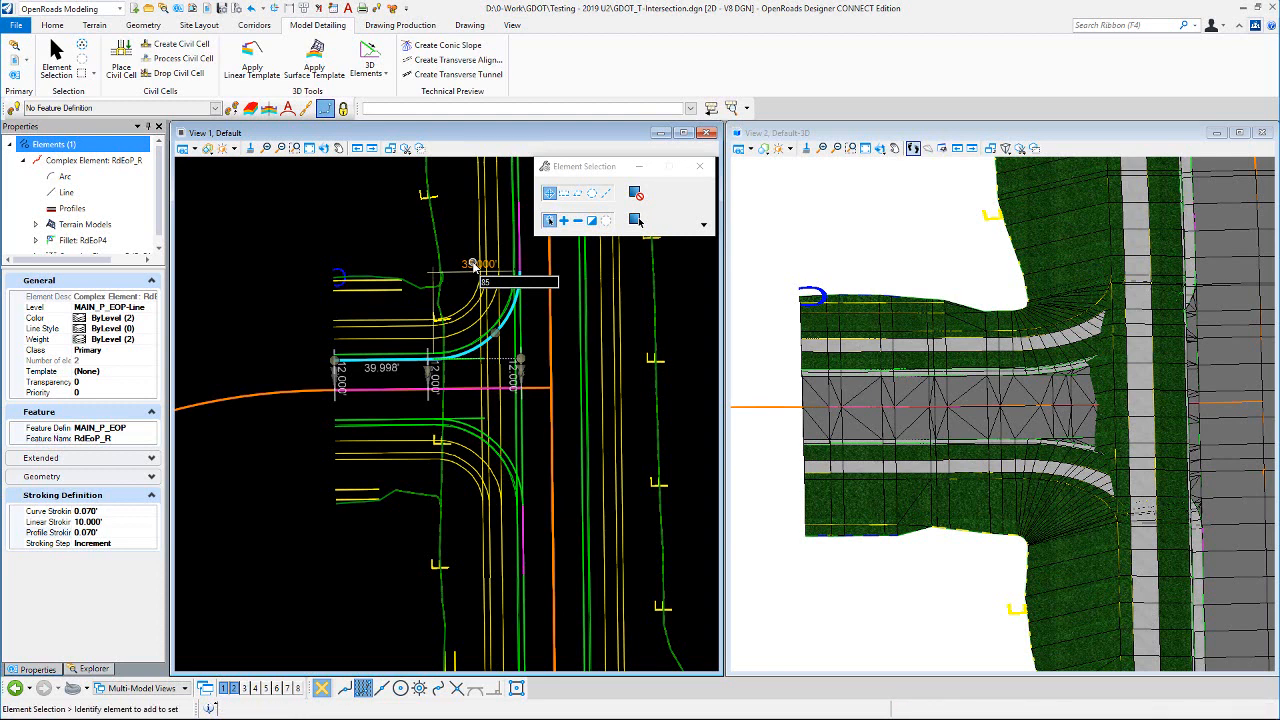
key("Return")
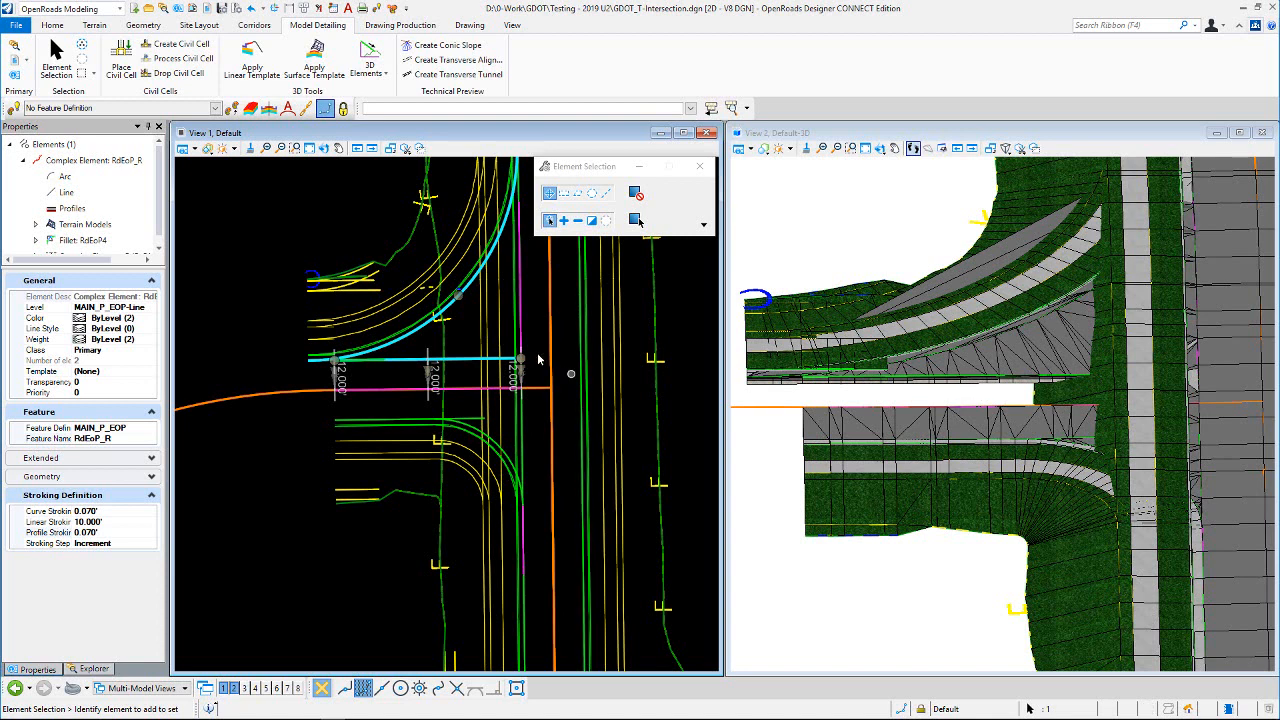
left_click(314, 238)
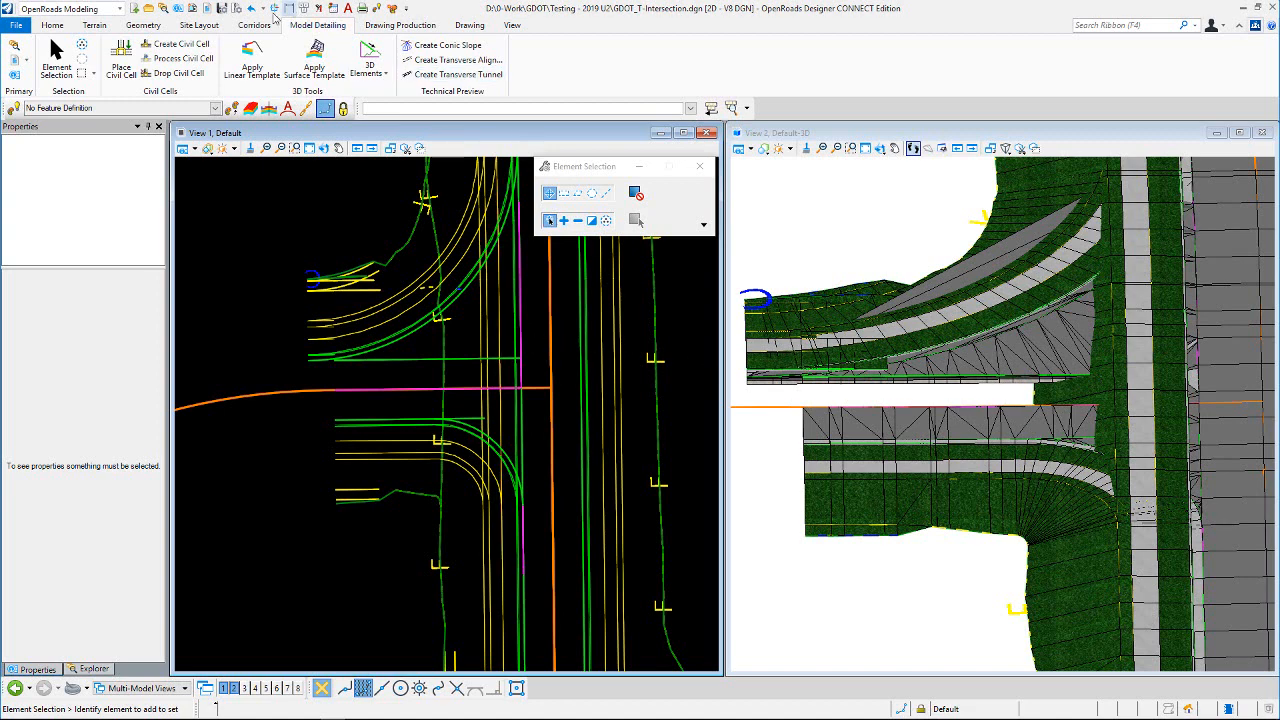
left_click(251, 9)
Step: Check the Basic T (Urban) civil cell and its upper RdEoP_R return, and clear the selection
left_click(410, 386)
left_click(388, 385)
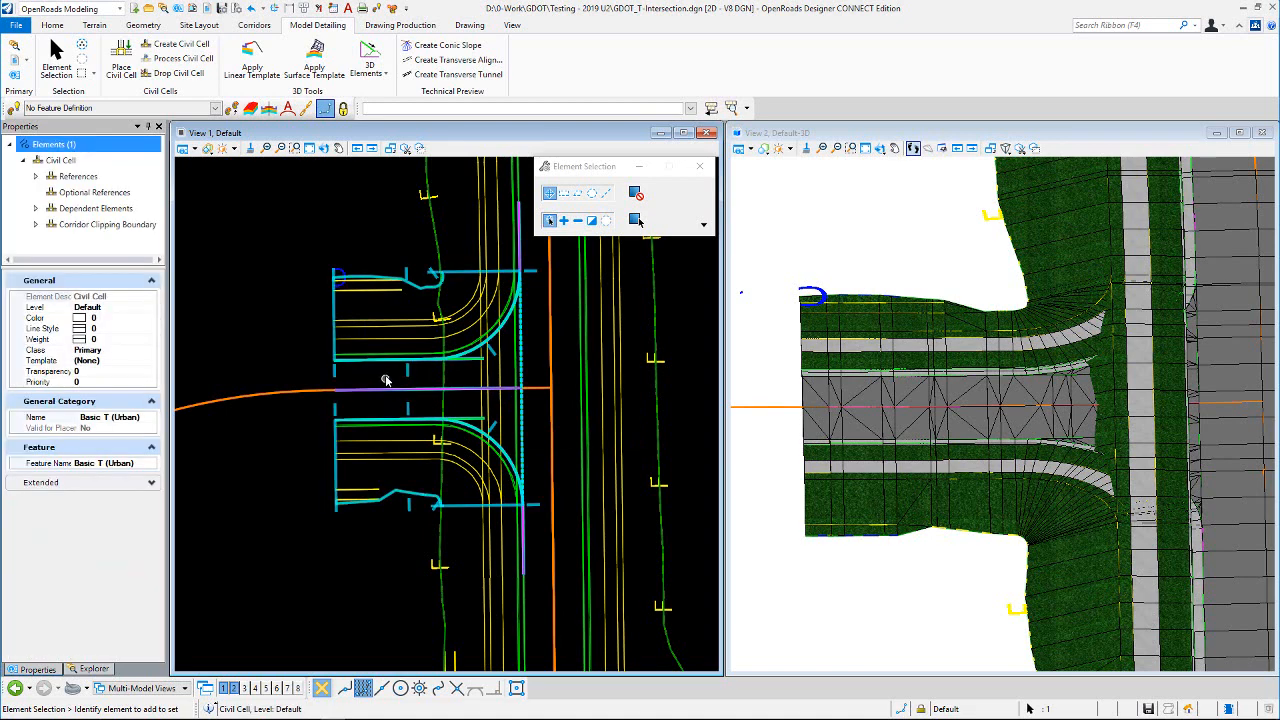
left_click(385, 374)
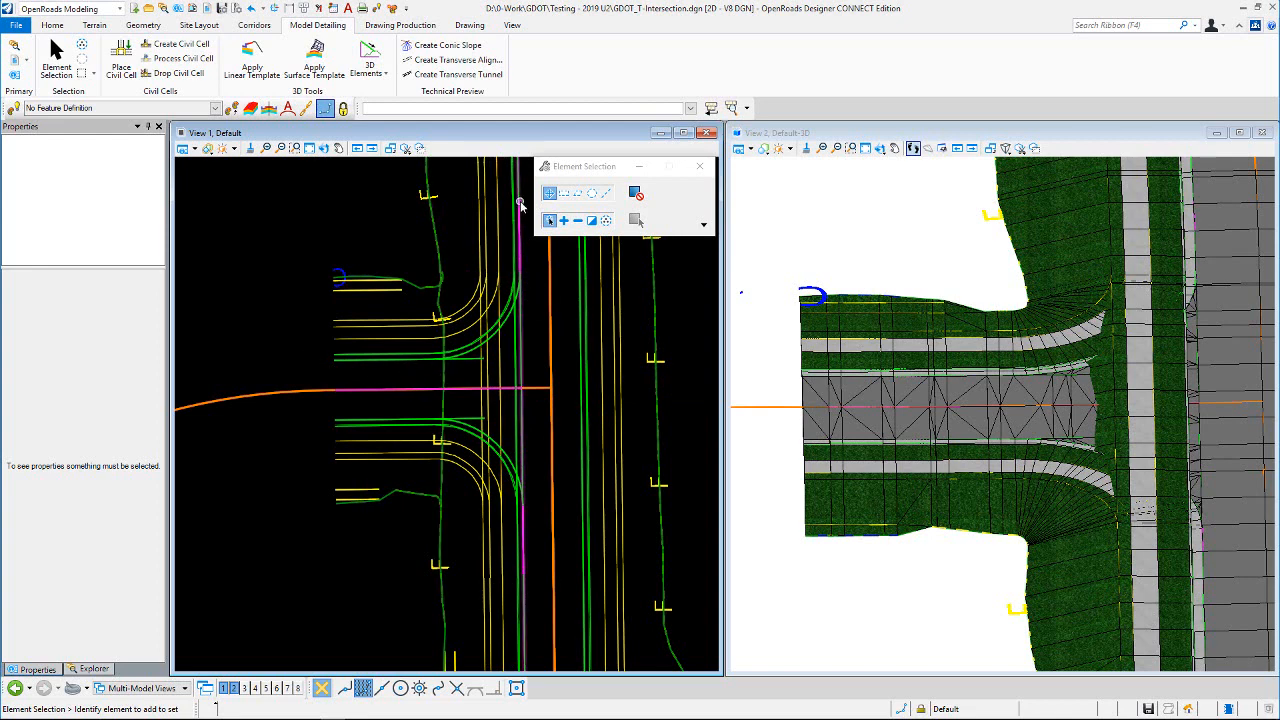
left_click(471, 358)
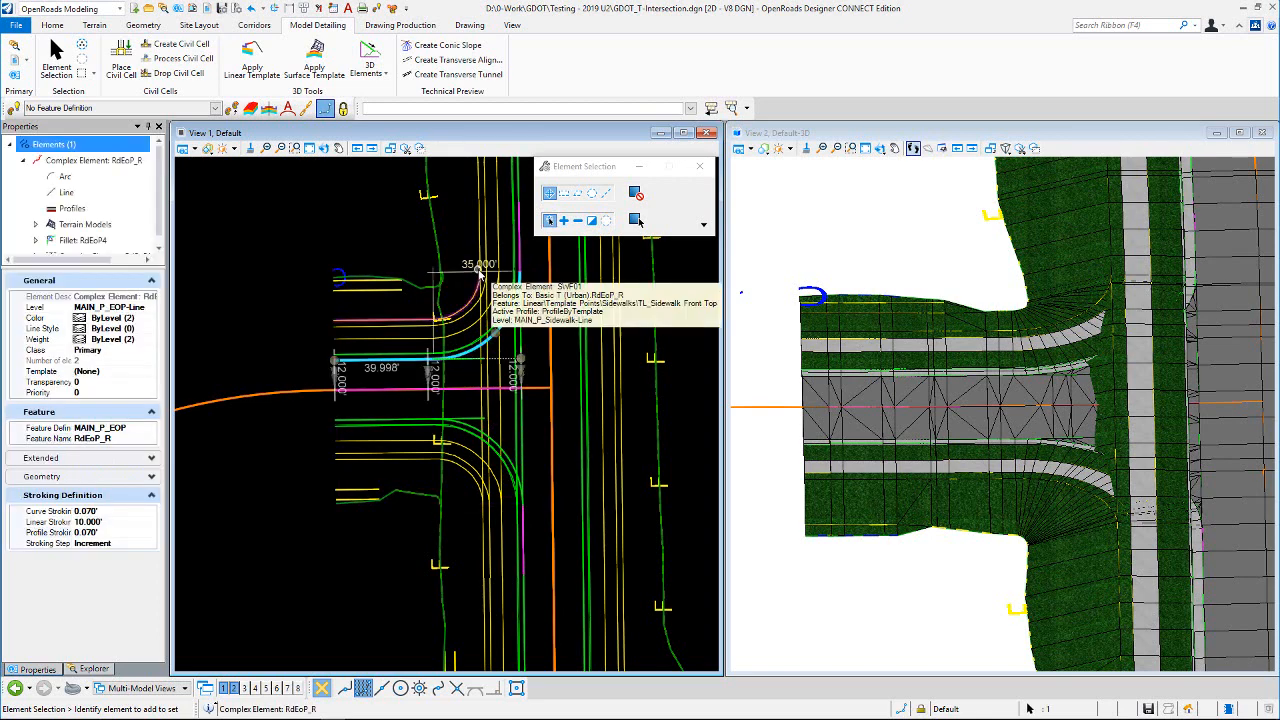
left_click(381, 240)
Step: Set the side road's CC_CL_CTRL centerline control length to 125 feet and clear the selection
left_click(403, 391)
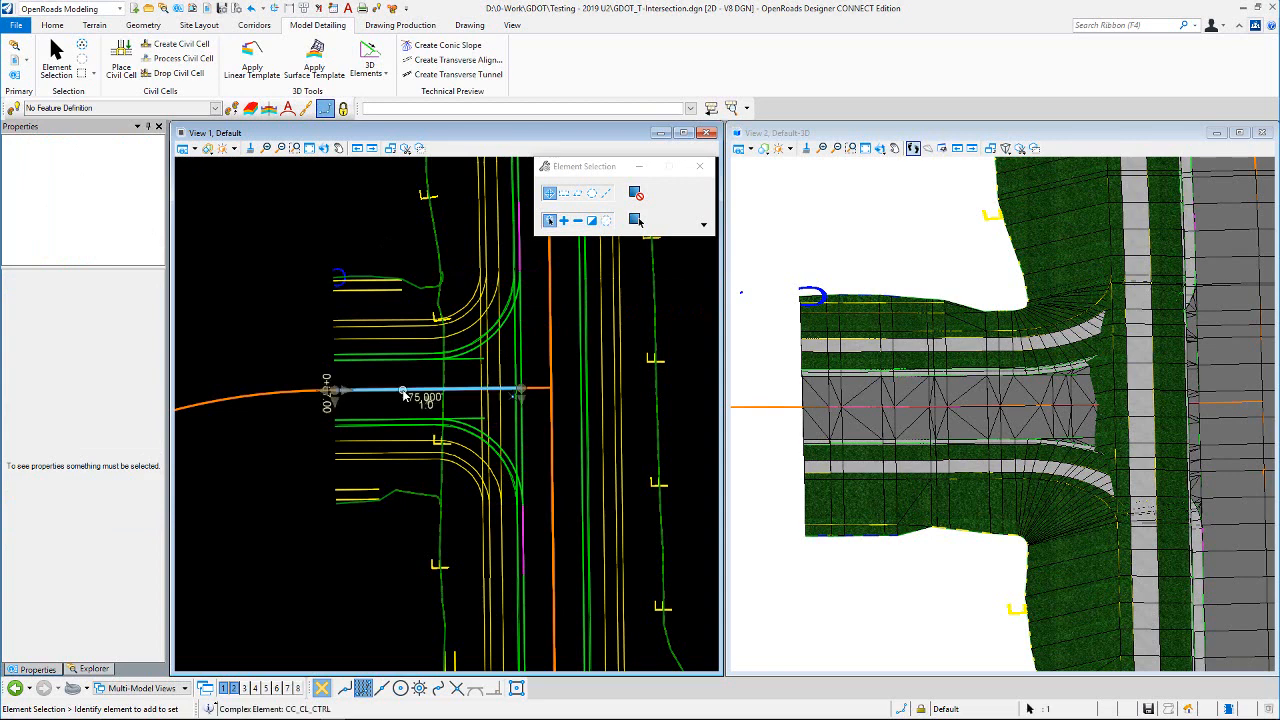
left_click(421, 401)
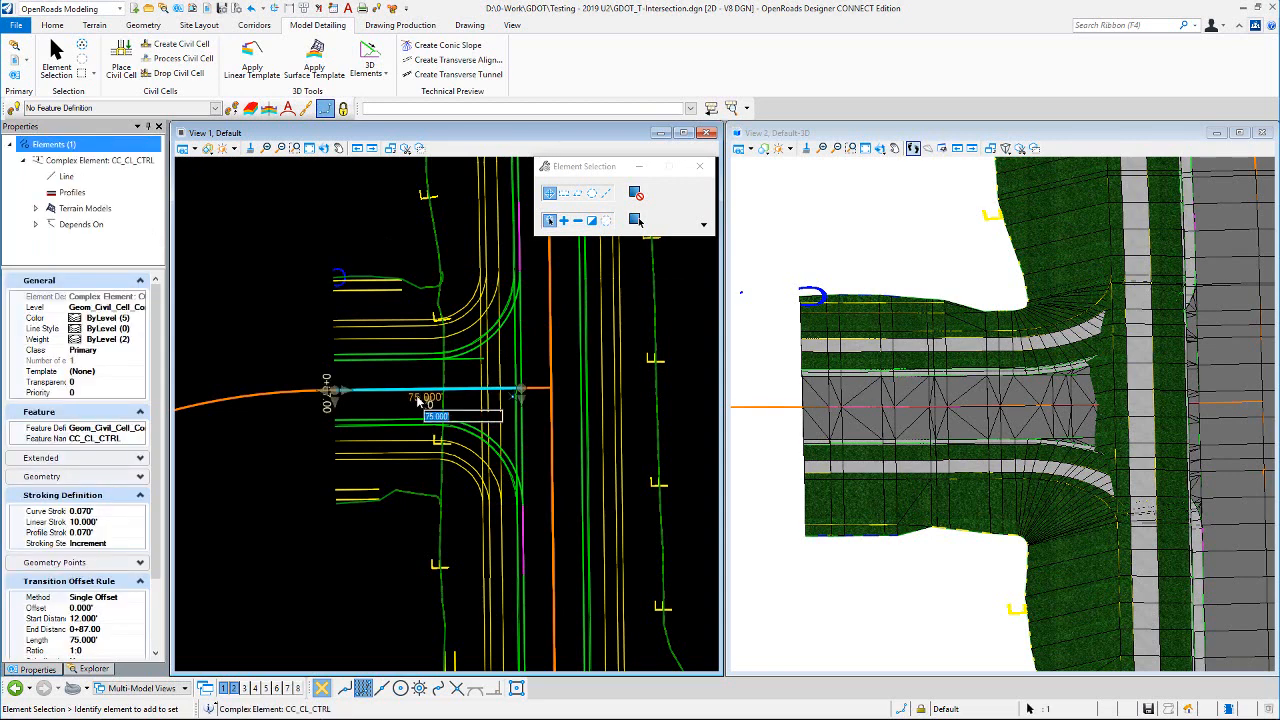
type("125")
key("Return")
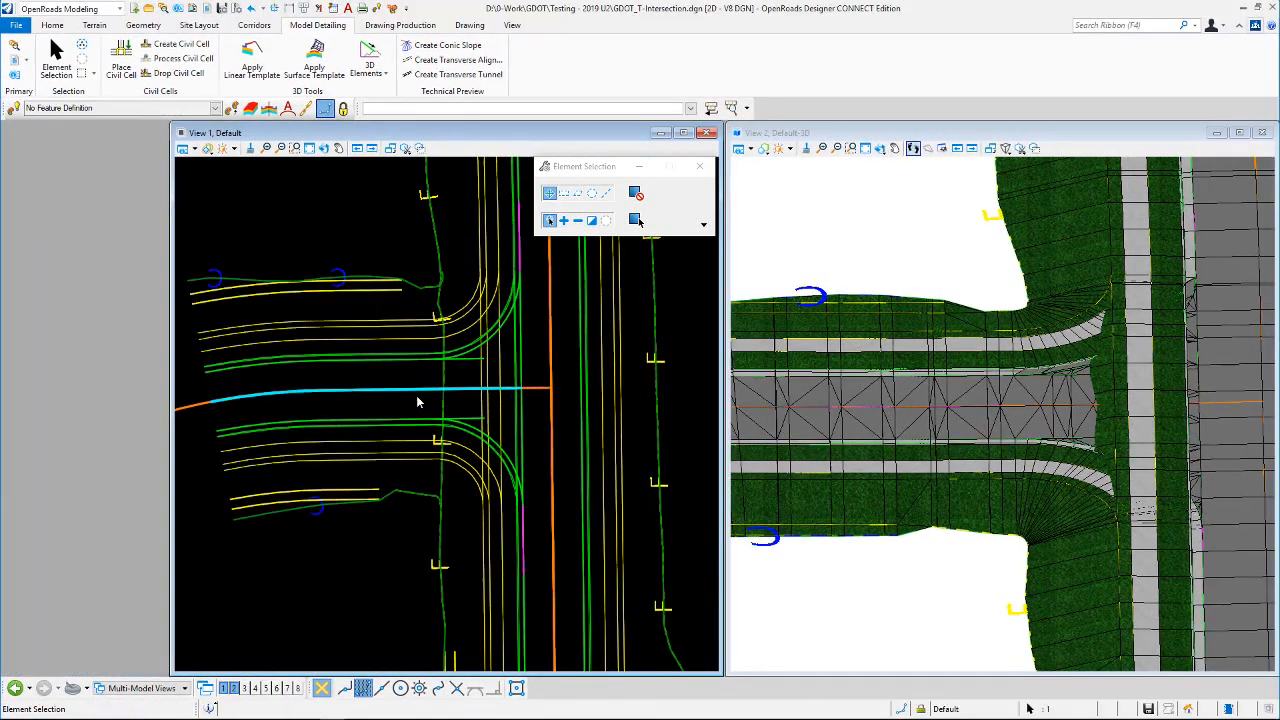
left_click(366, 232)
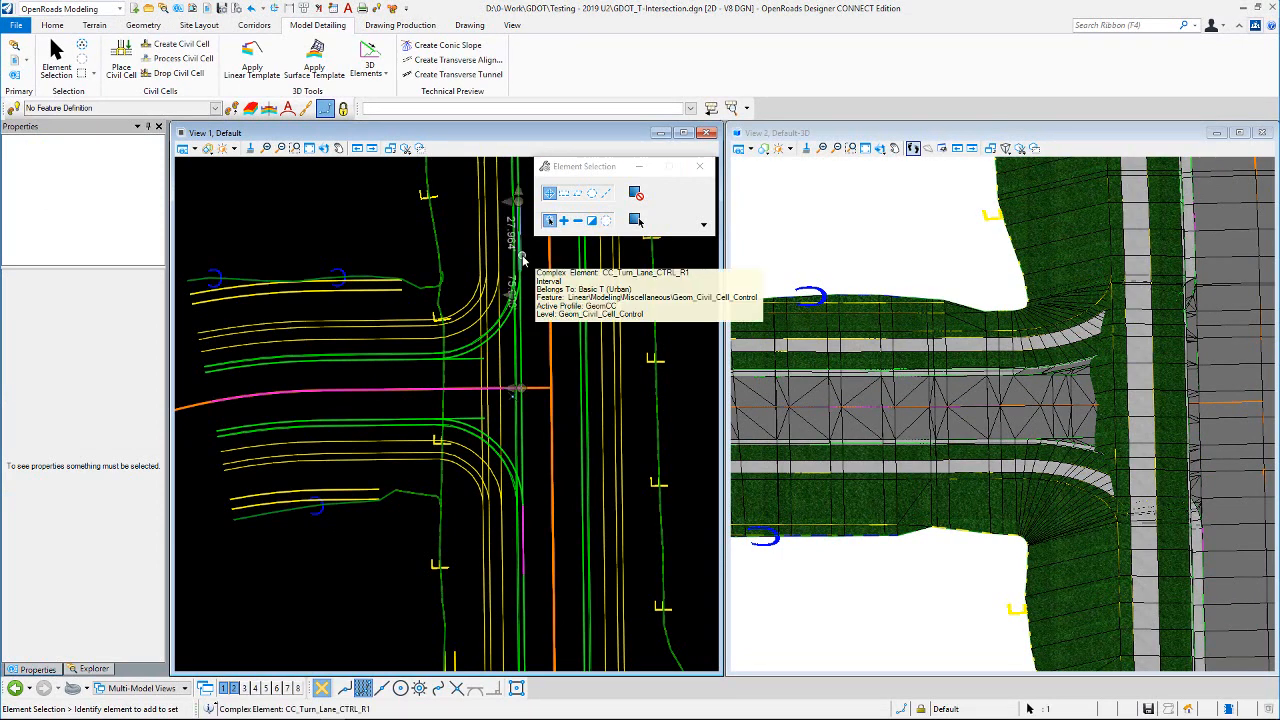
Step: Examine the upper turn lane interval's parent element and its transition offset length, and clear the selection
left_click(533, 288)
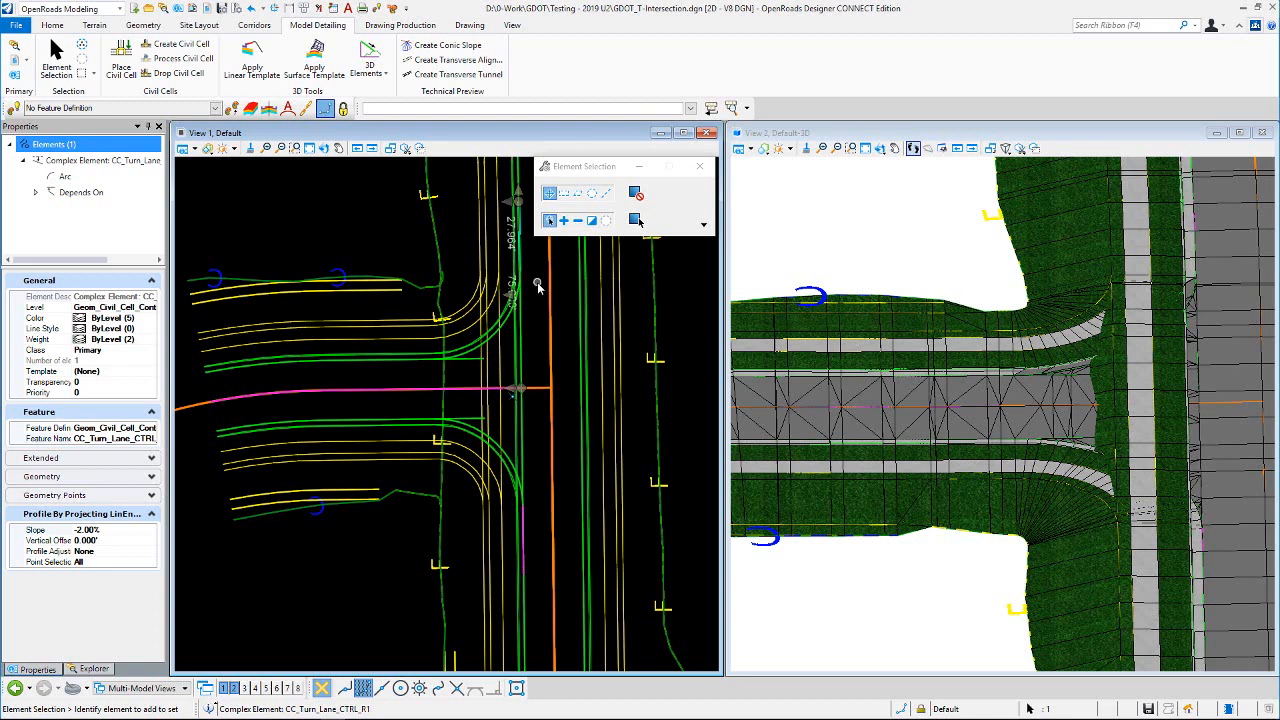
left_click(40, 195)
left_click(108, 208)
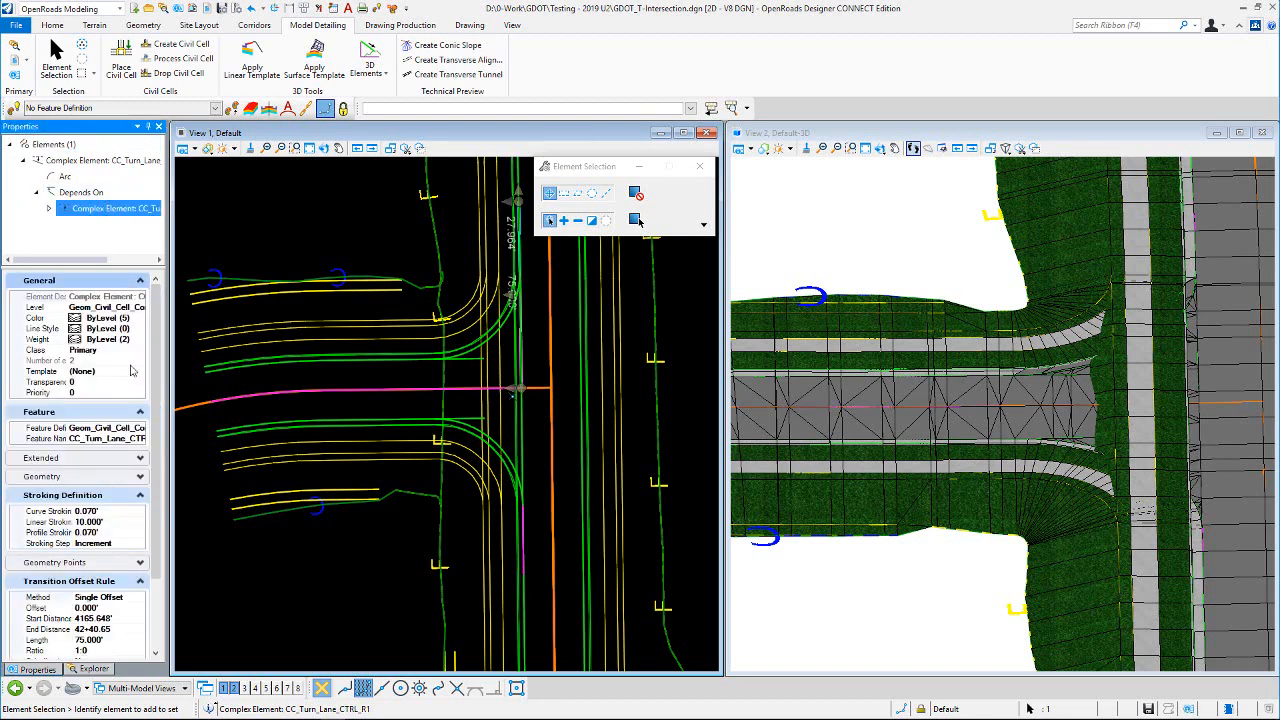
scroll(105, 555, "down", 2)
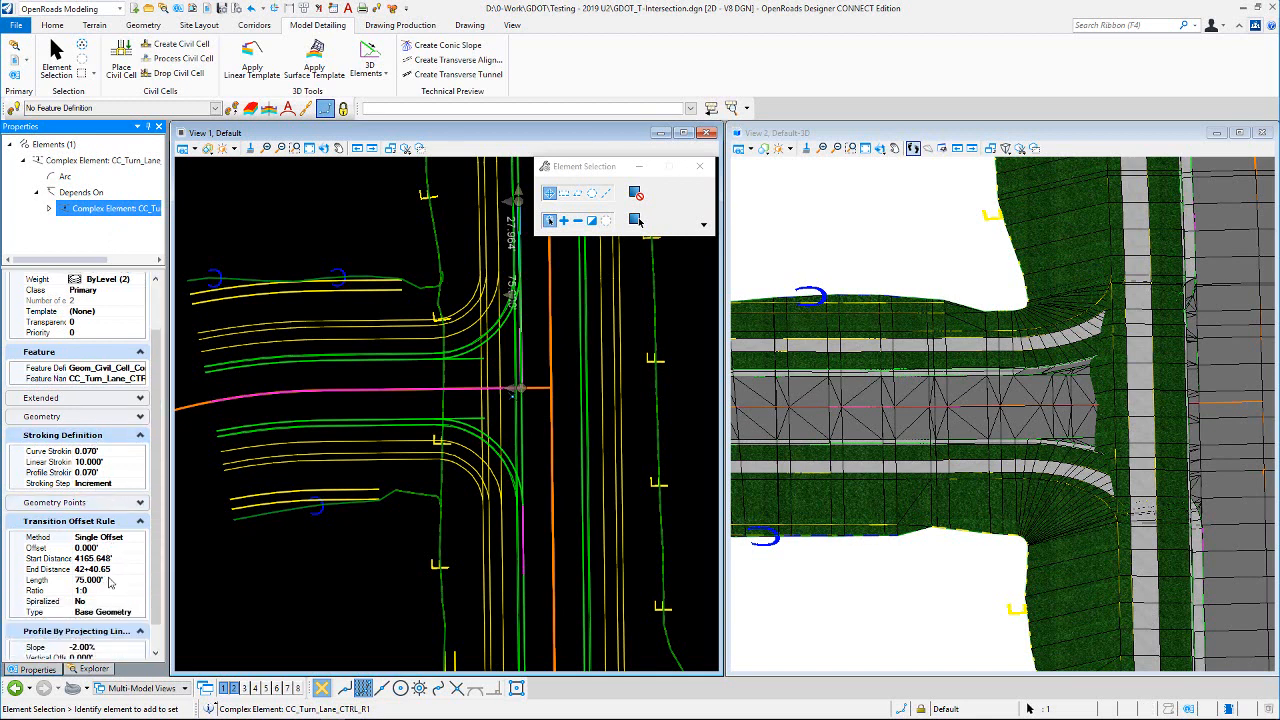
left_click(108, 580)
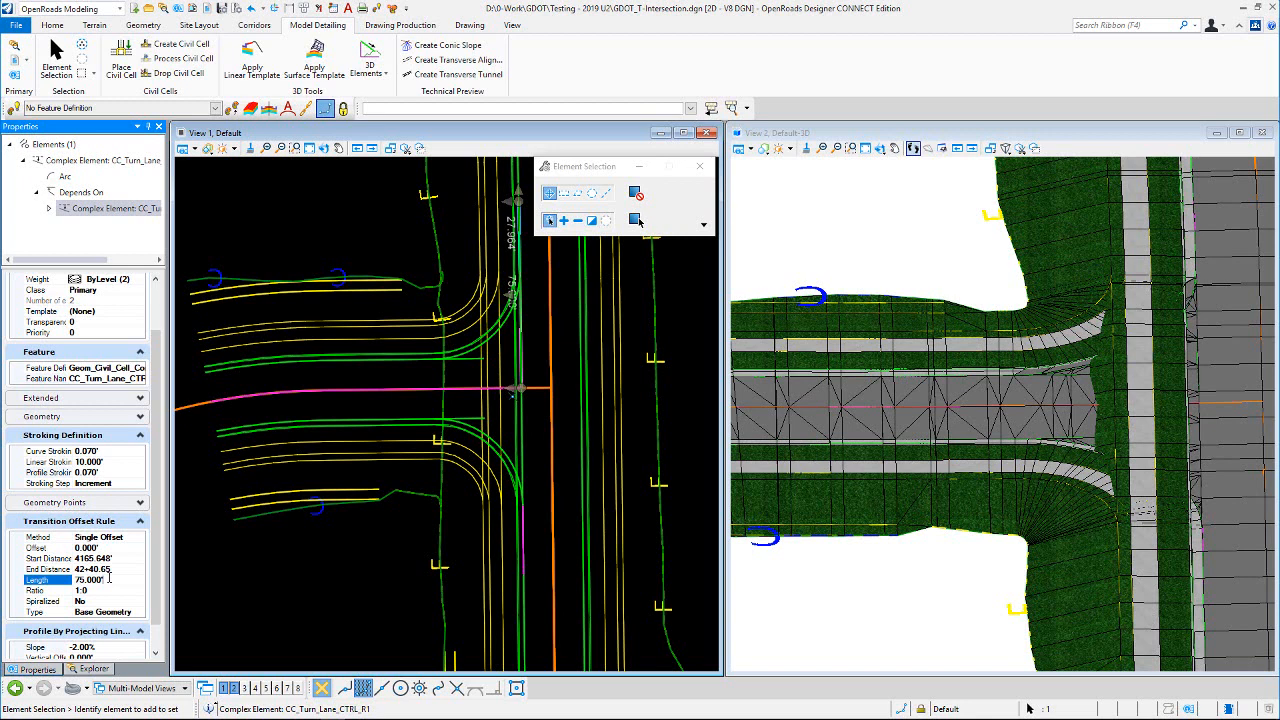
left_click(330, 240)
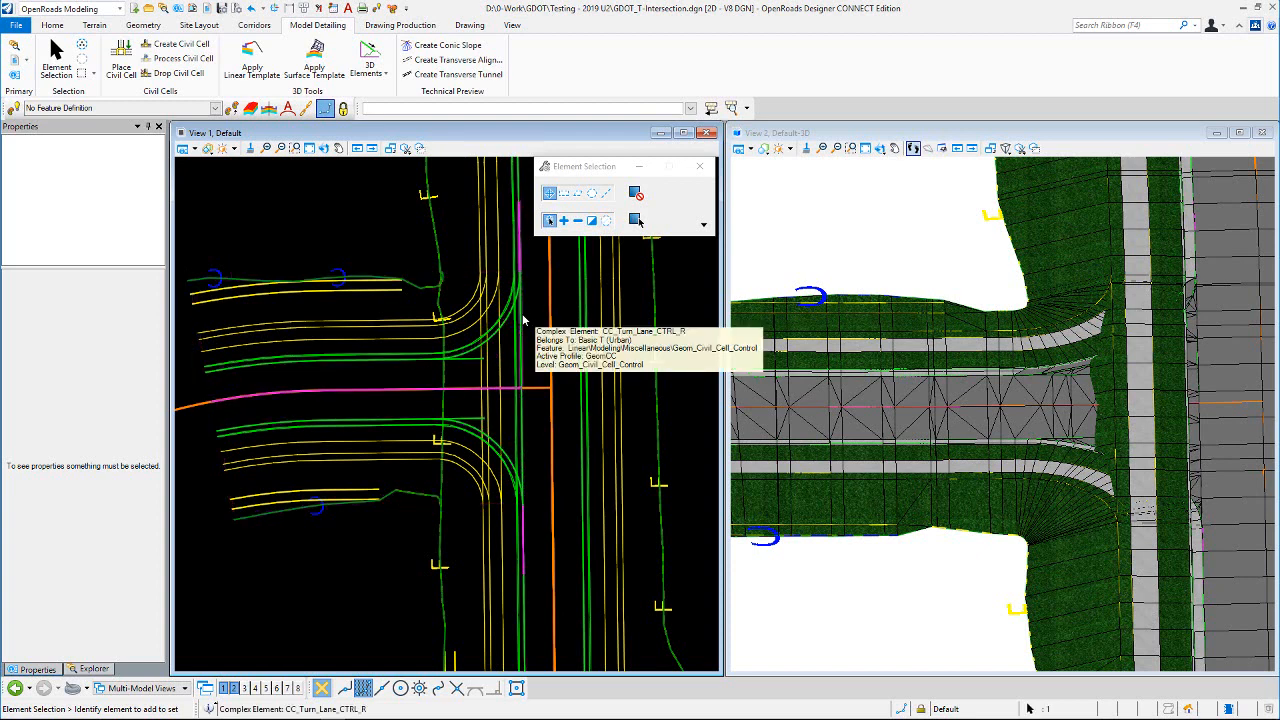
Step: Set the length of the upper turn lane control line CC_Turn_Lane_CTRL_R to 125 feet
left_click(522, 318)
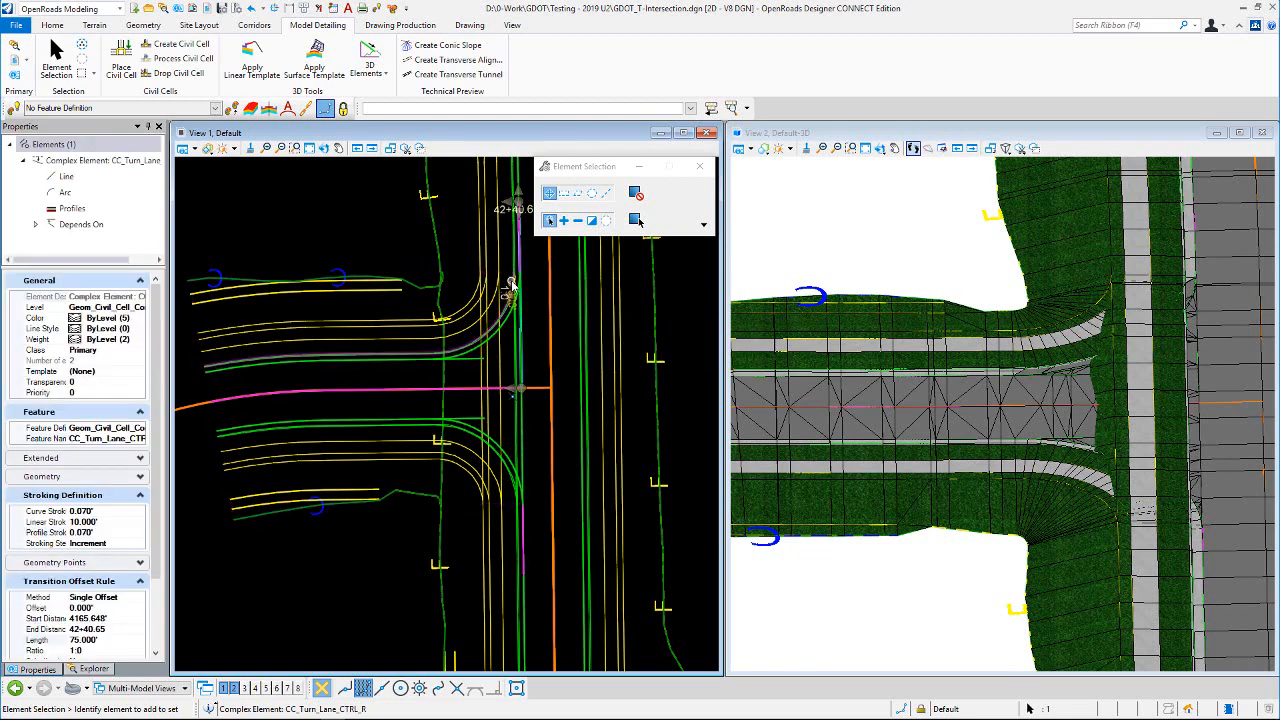
left_click(521, 285)
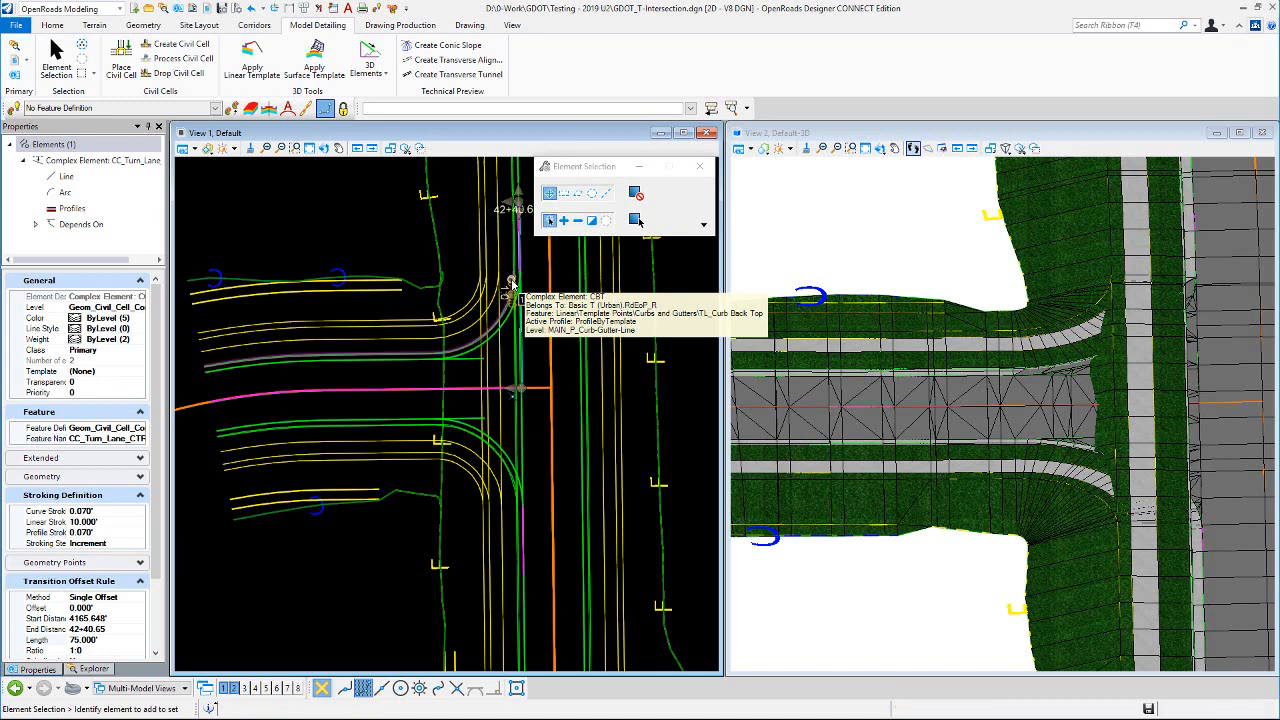
left_click(511, 284)
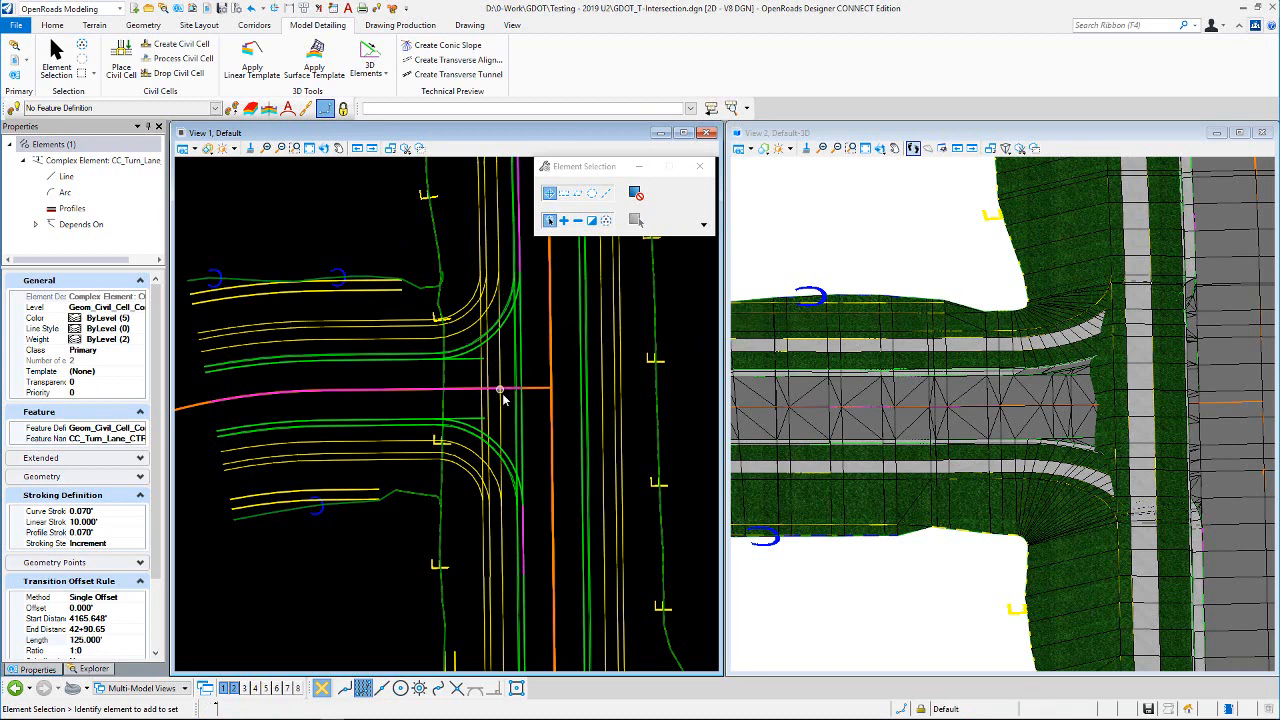
Step: Lengthen the lower turn lane control line CC_Turn_Lane_CTRL_L along the main road and clear the selection
left_click(523, 451)
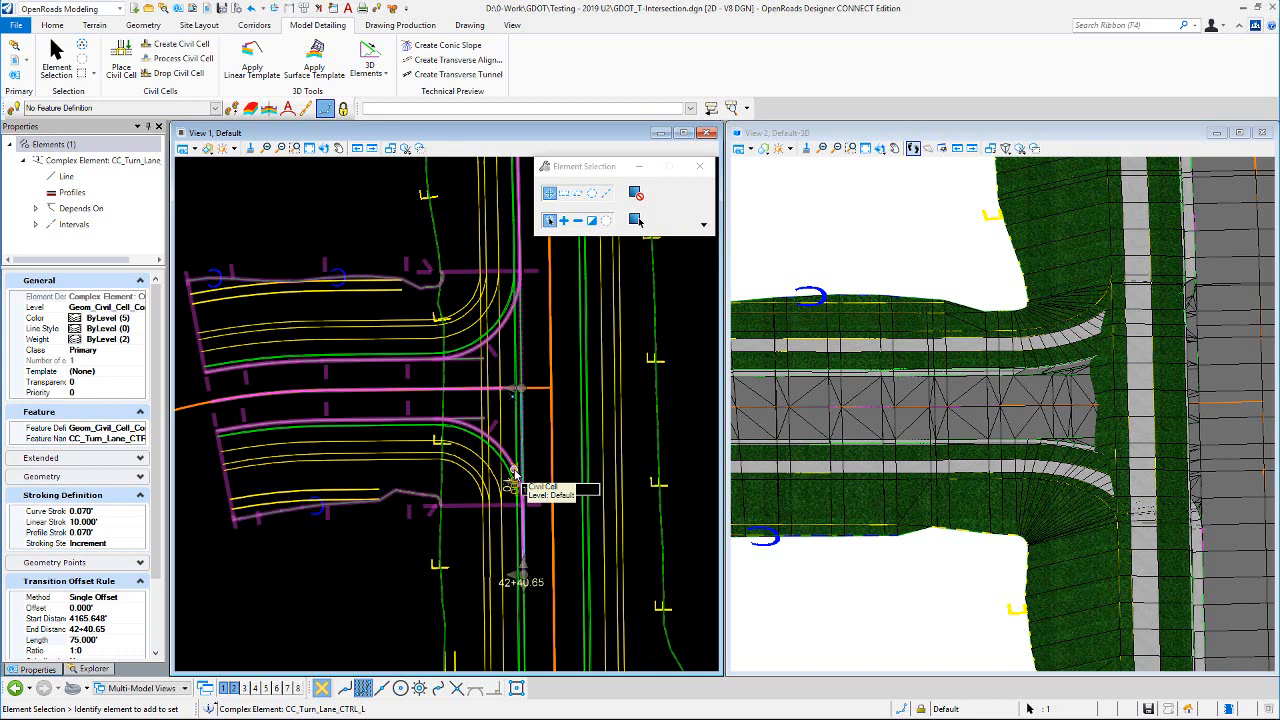
left_click(539, 424)
scroll(455, 418, "down", 2)
scroll(497, 341, "up", 2)
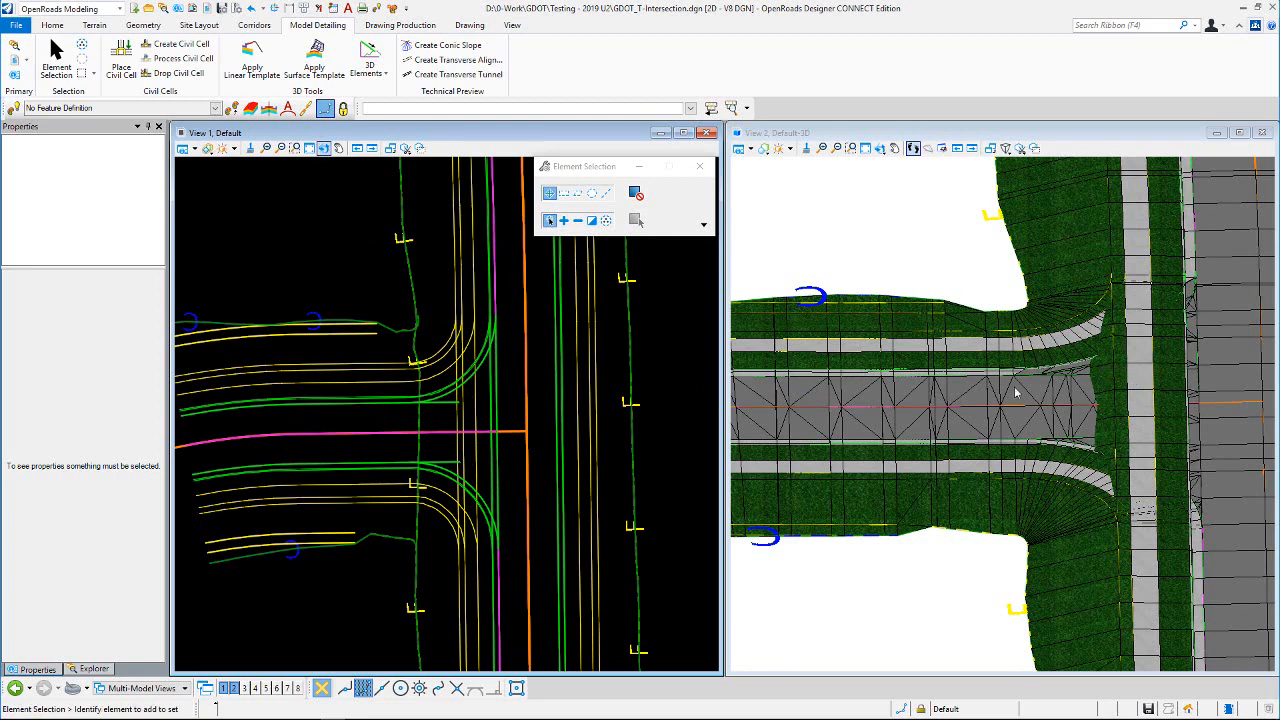
Step: Turn on the display of construction elements in View 1
left_click(294, 148)
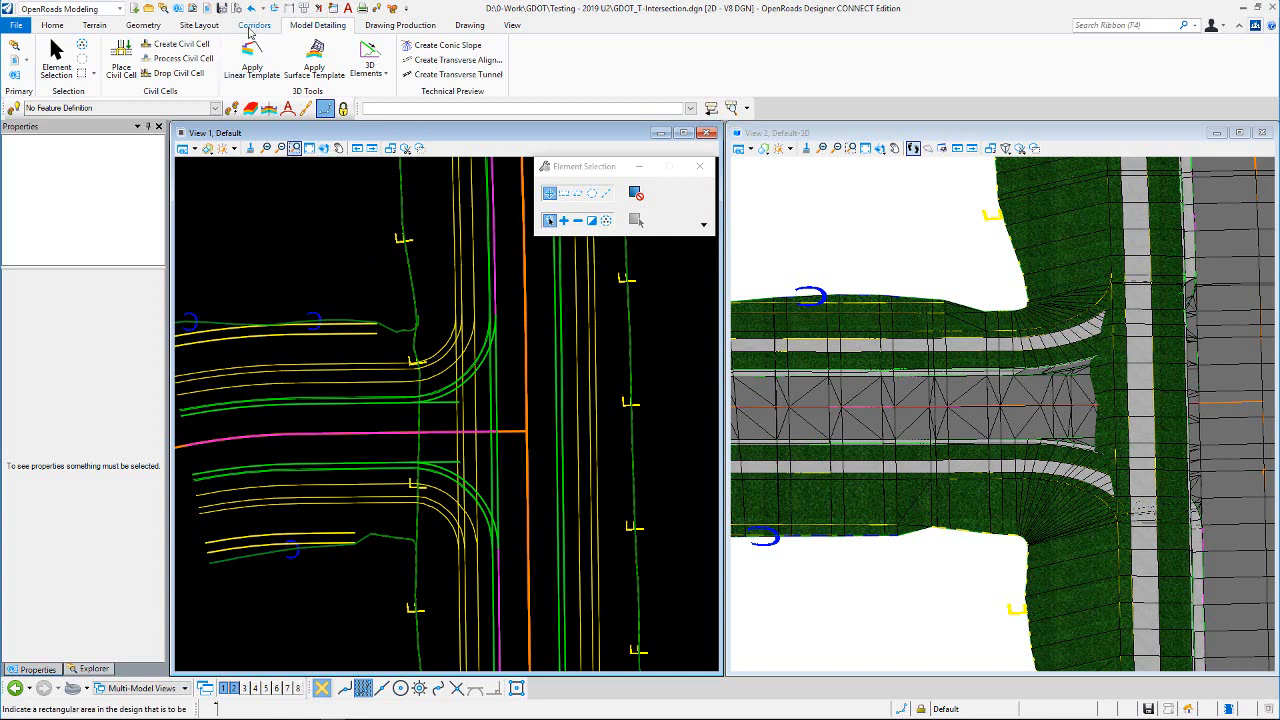
left_click(252, 26)
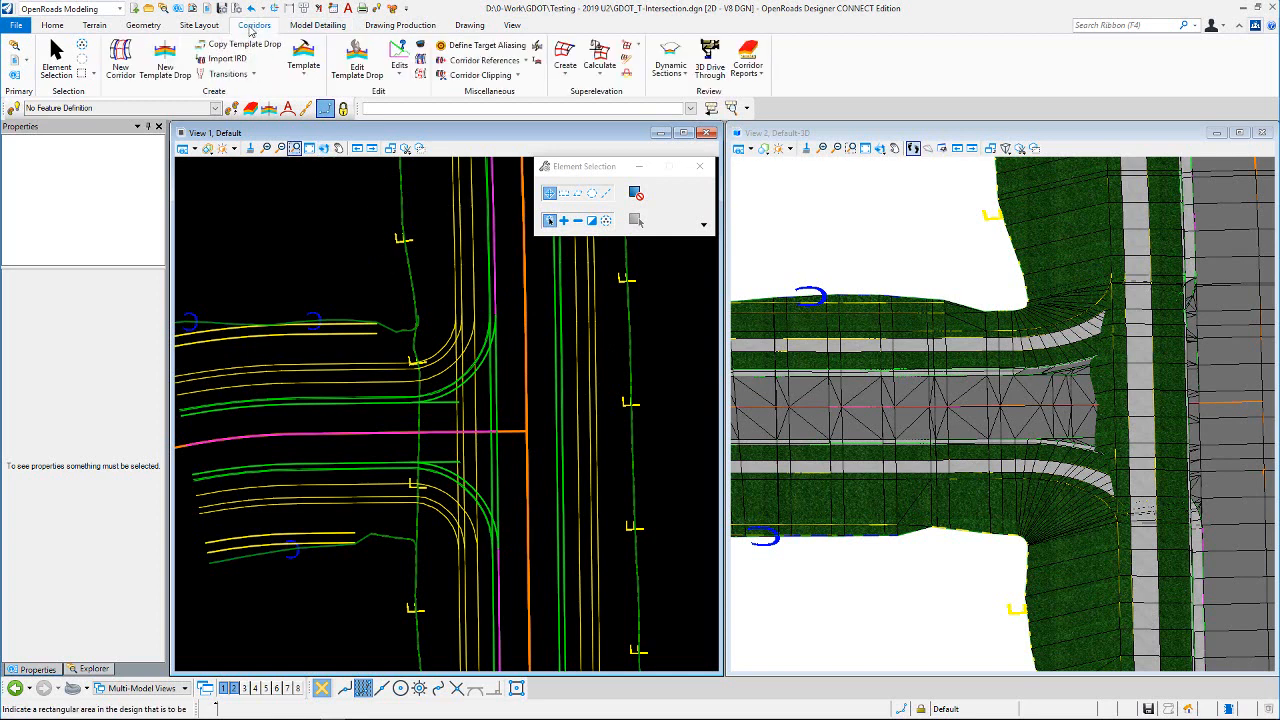
left_click(421, 46)
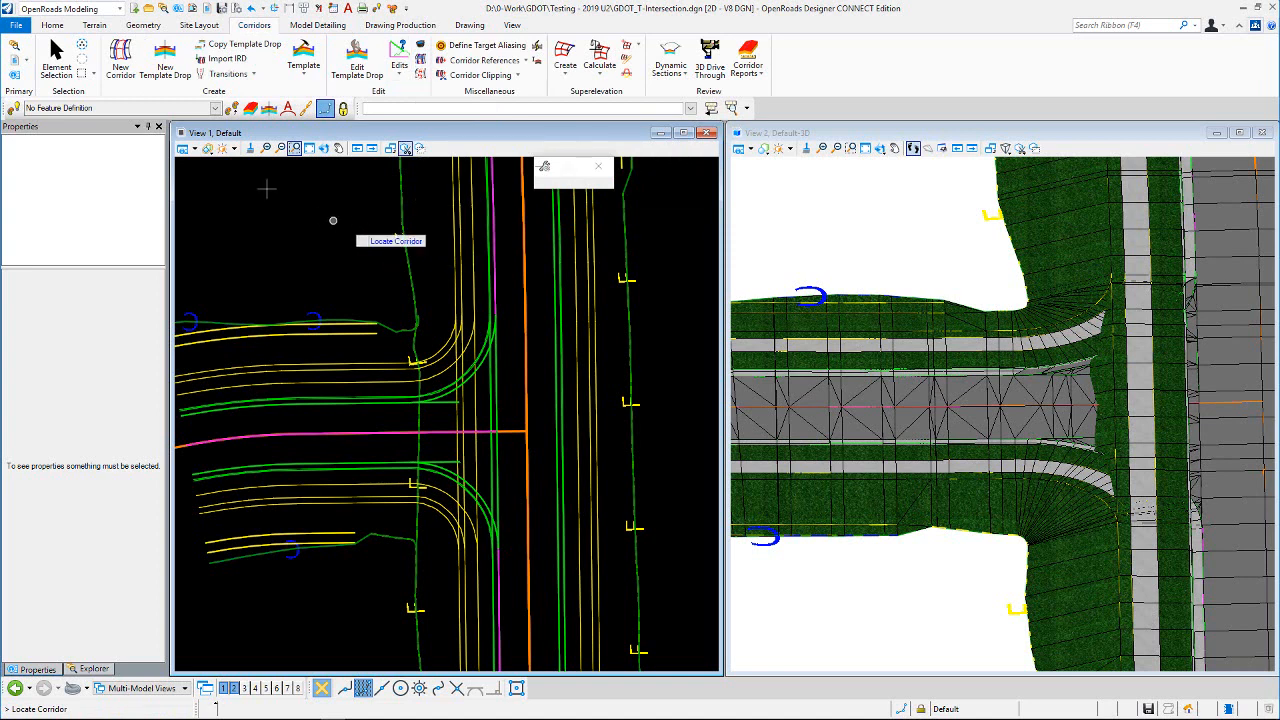
left_click(192, 149)
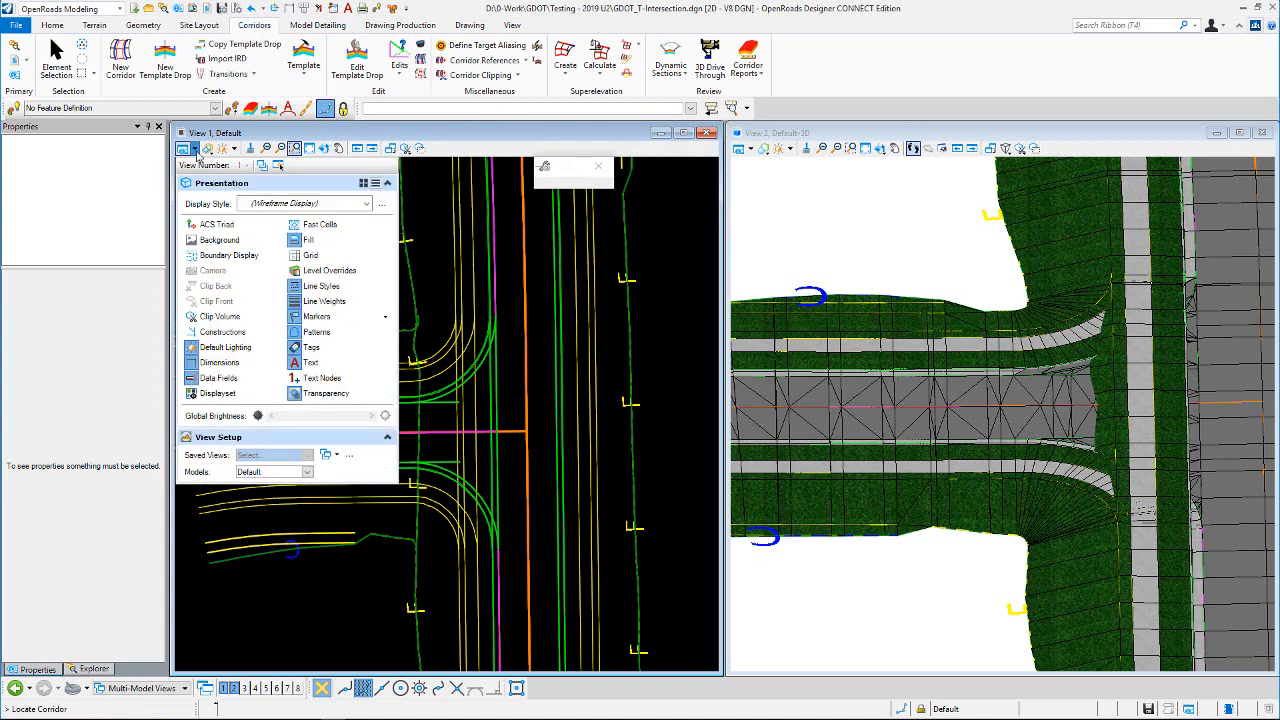
left_click(221, 332)
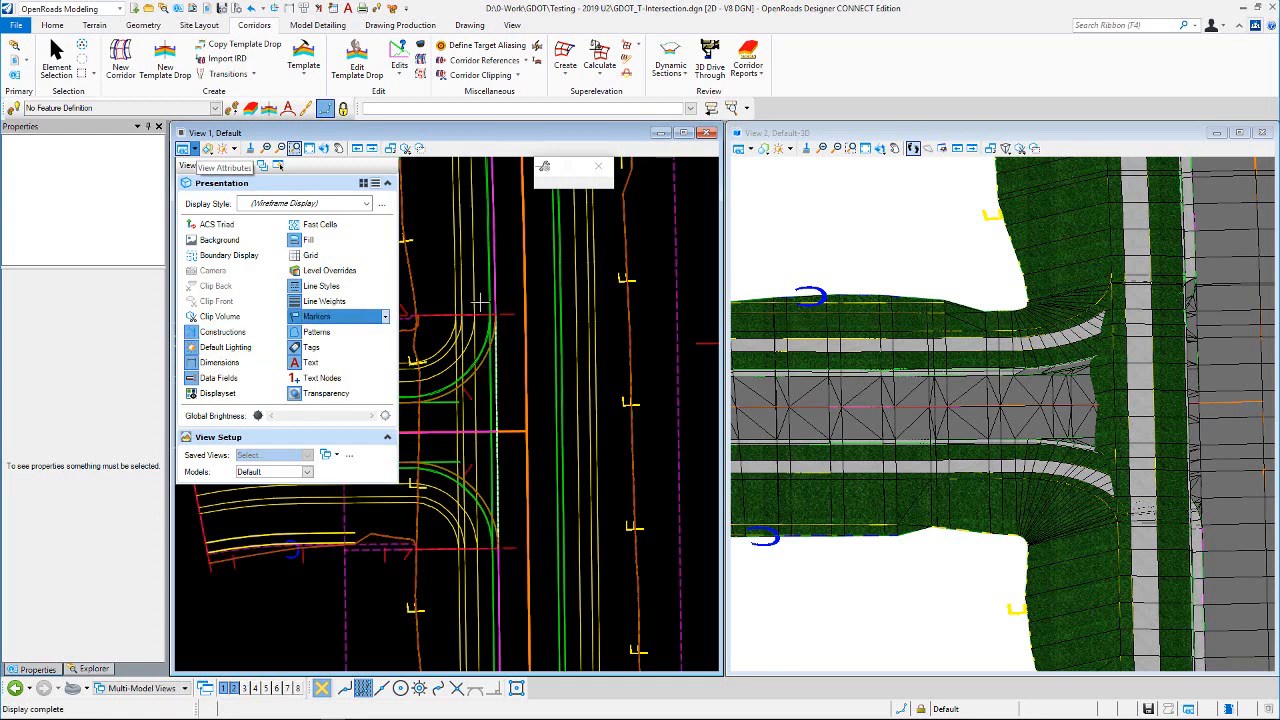
Step: Open the main road's Urban Local Asphalt Roadway with Buffer/Sidewalk template drop for editing and test the INTtoLeft point's horizontal control
left_click(45, 78)
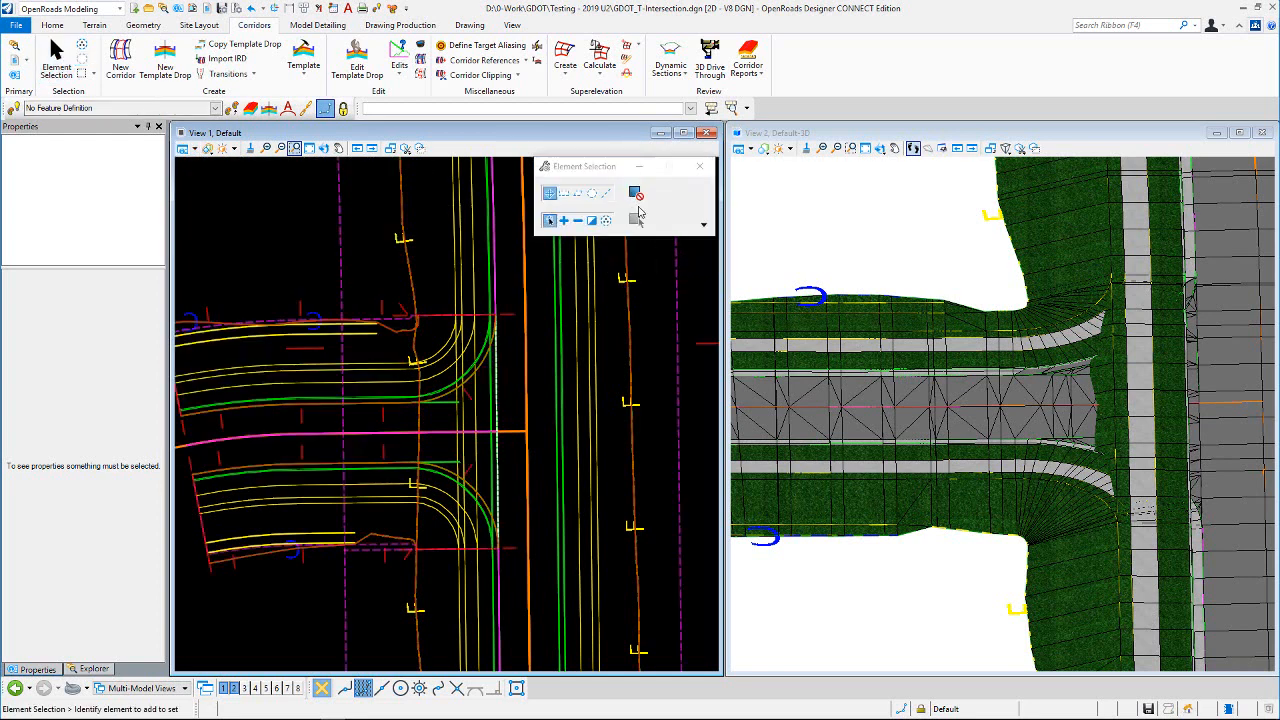
left_click(677, 262)
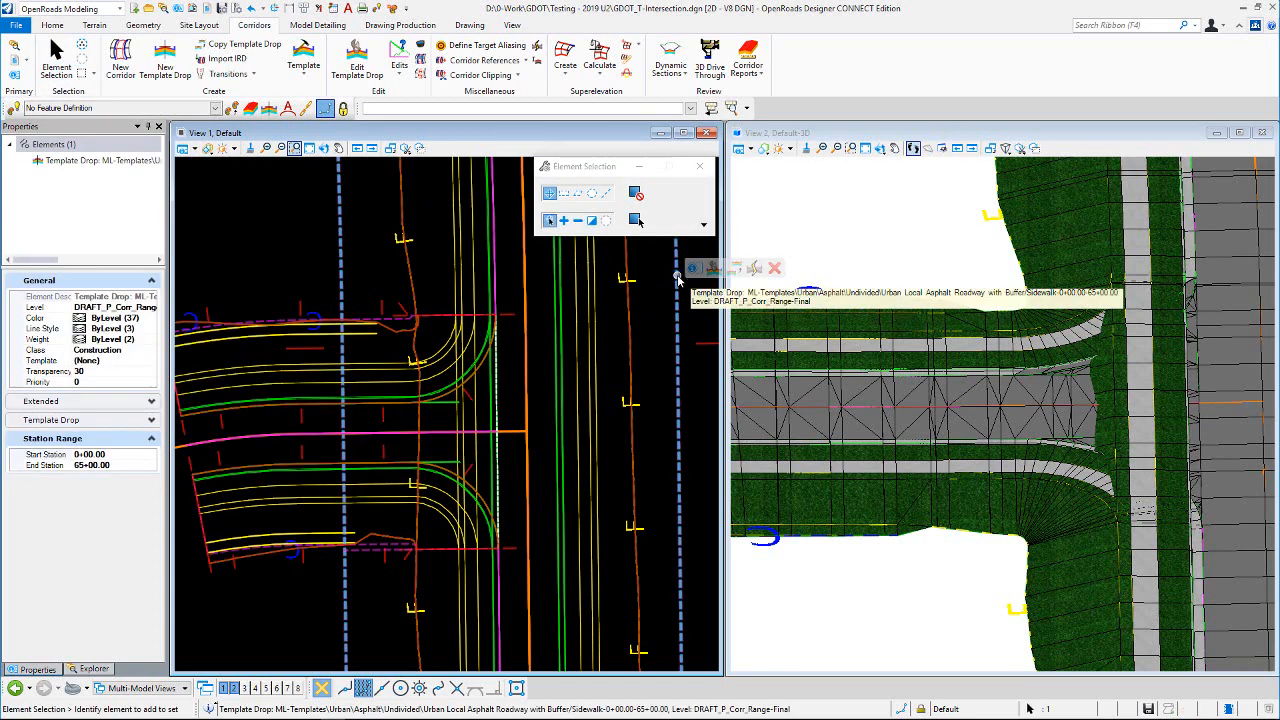
left_click(712, 272)
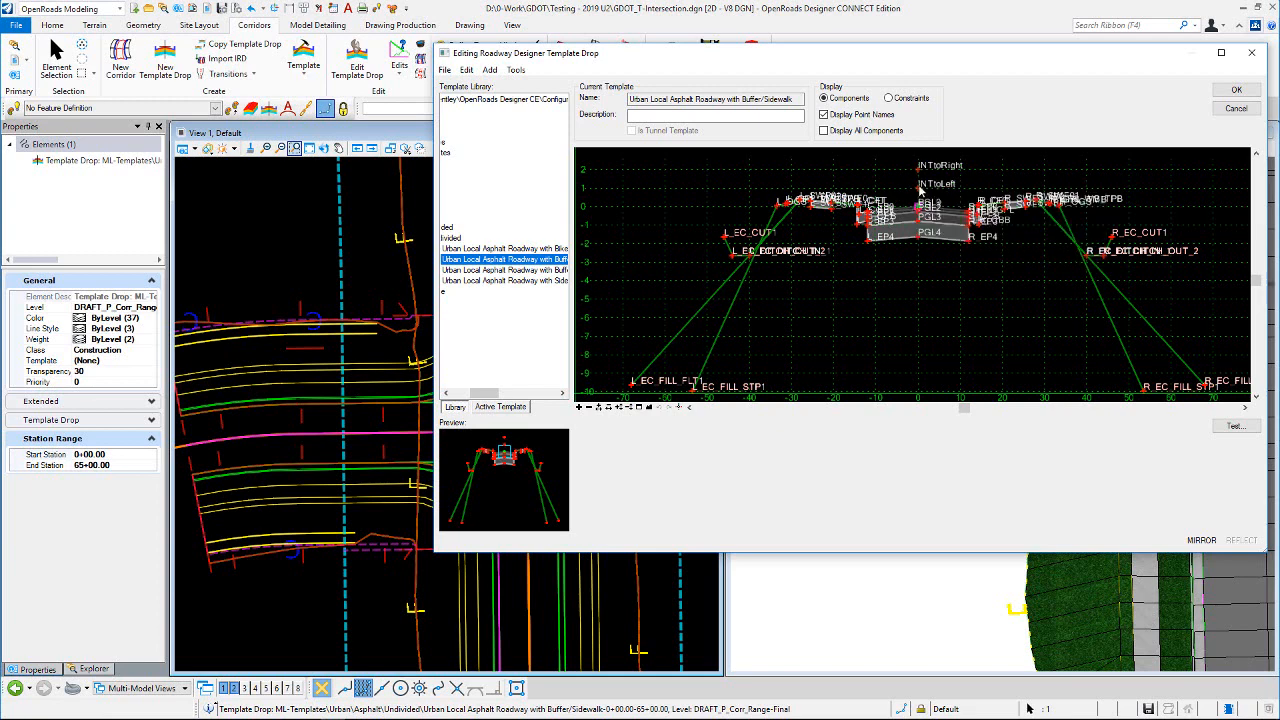
right_click(919, 197)
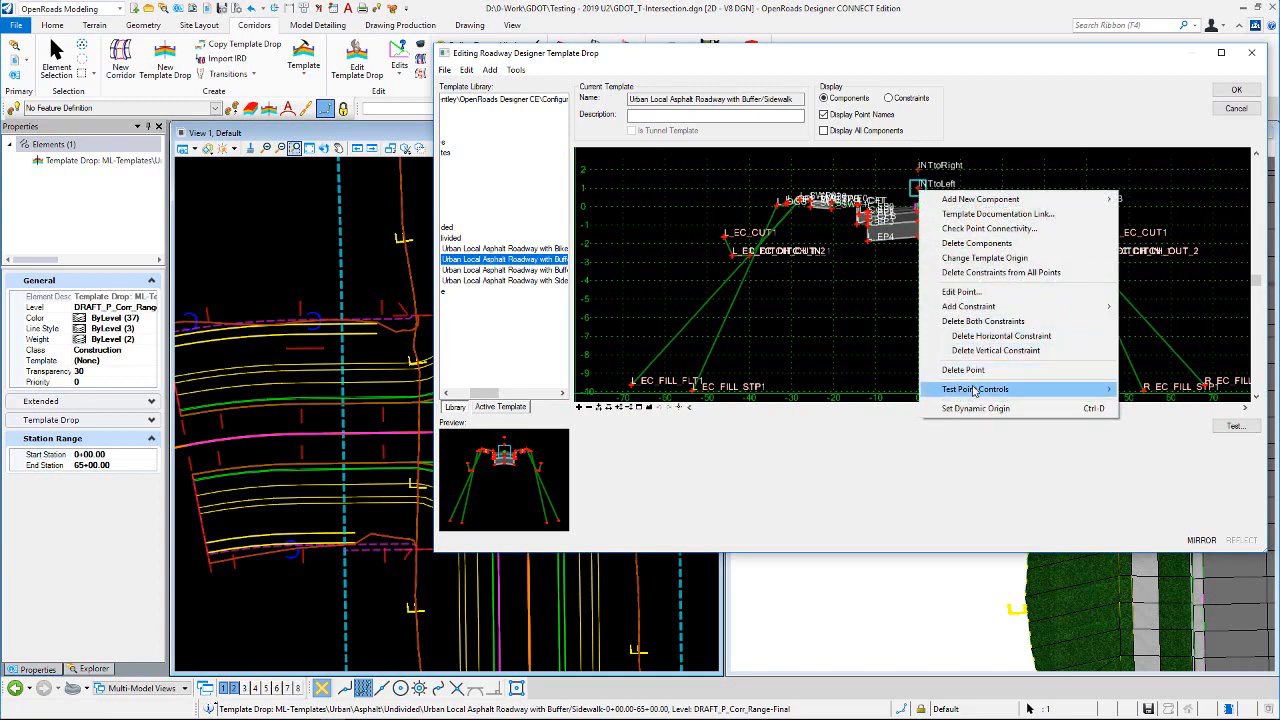
mouse_move(960, 389)
left_click(833, 404)
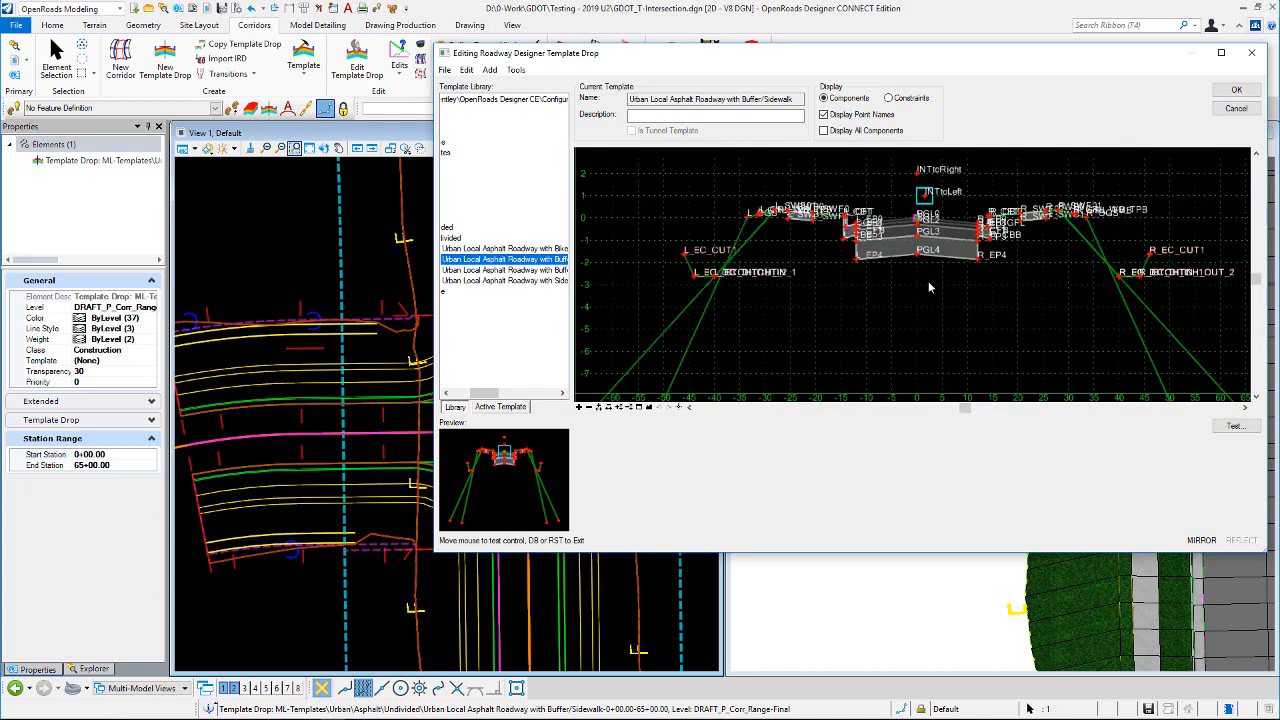
left_click(882, 309)
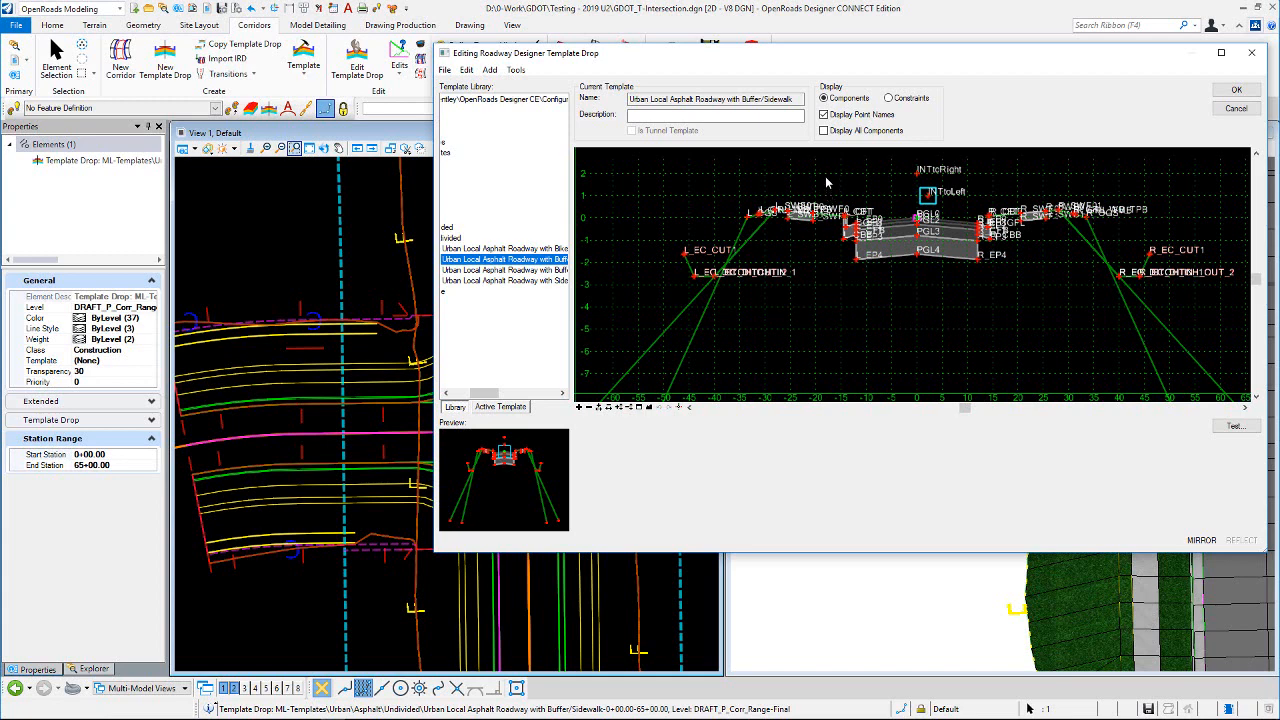
Step: Examine the INTtoLeft point's properties, including the label of its horizontal constraint, and close them
double_click(919, 197)
double_click(790, 535)
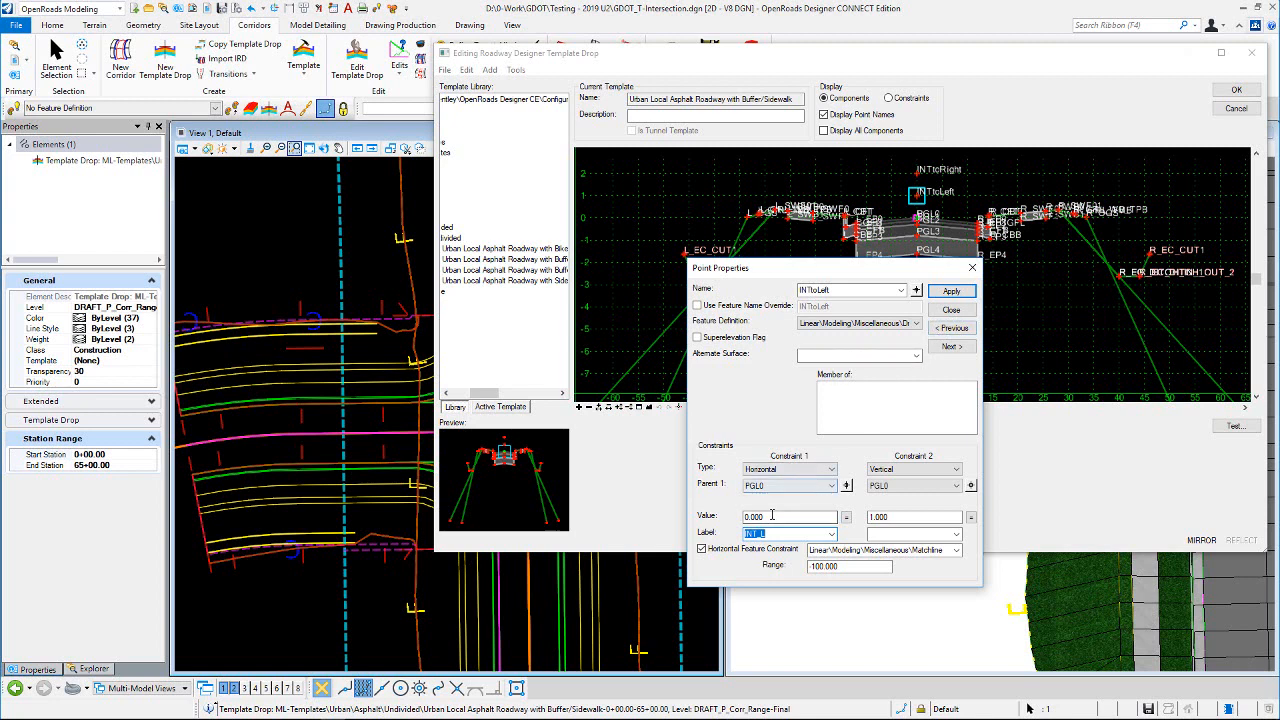
left_click(951, 311)
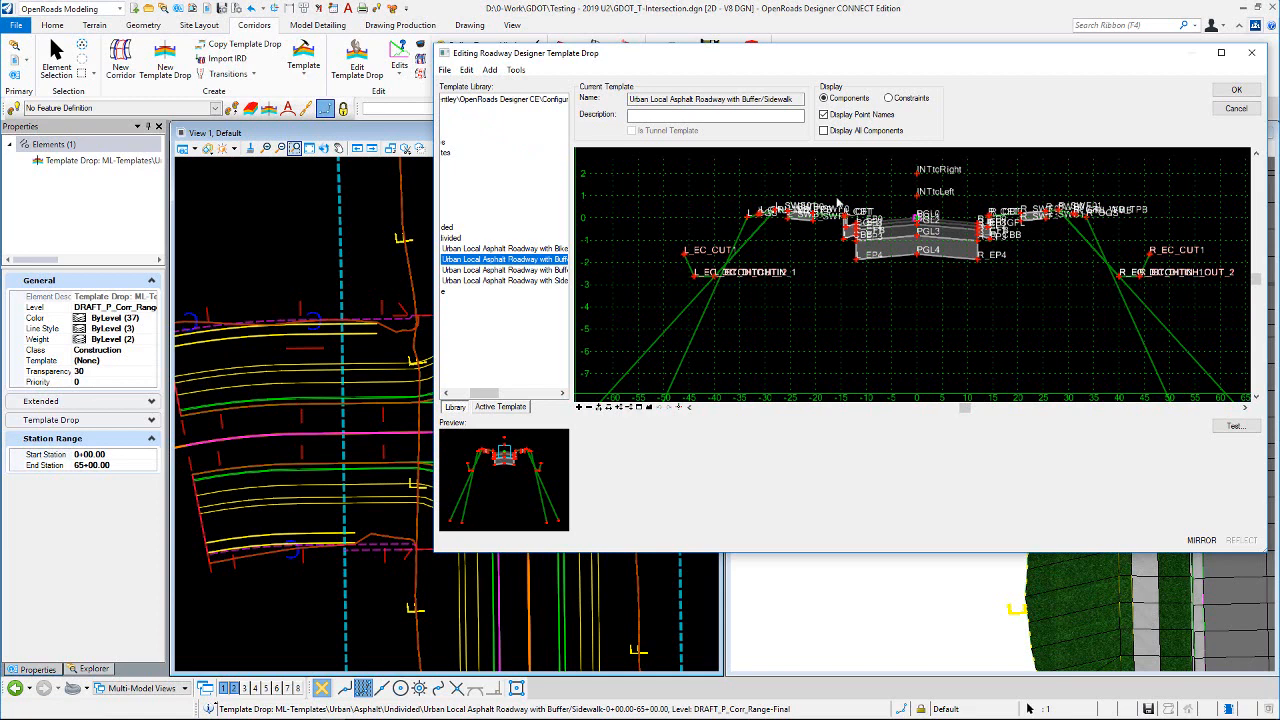
Step: Test the horizontal control of the INTtoRight point and leave the template drop editor without saving
right_click(918, 177)
mouse_move(988, 377)
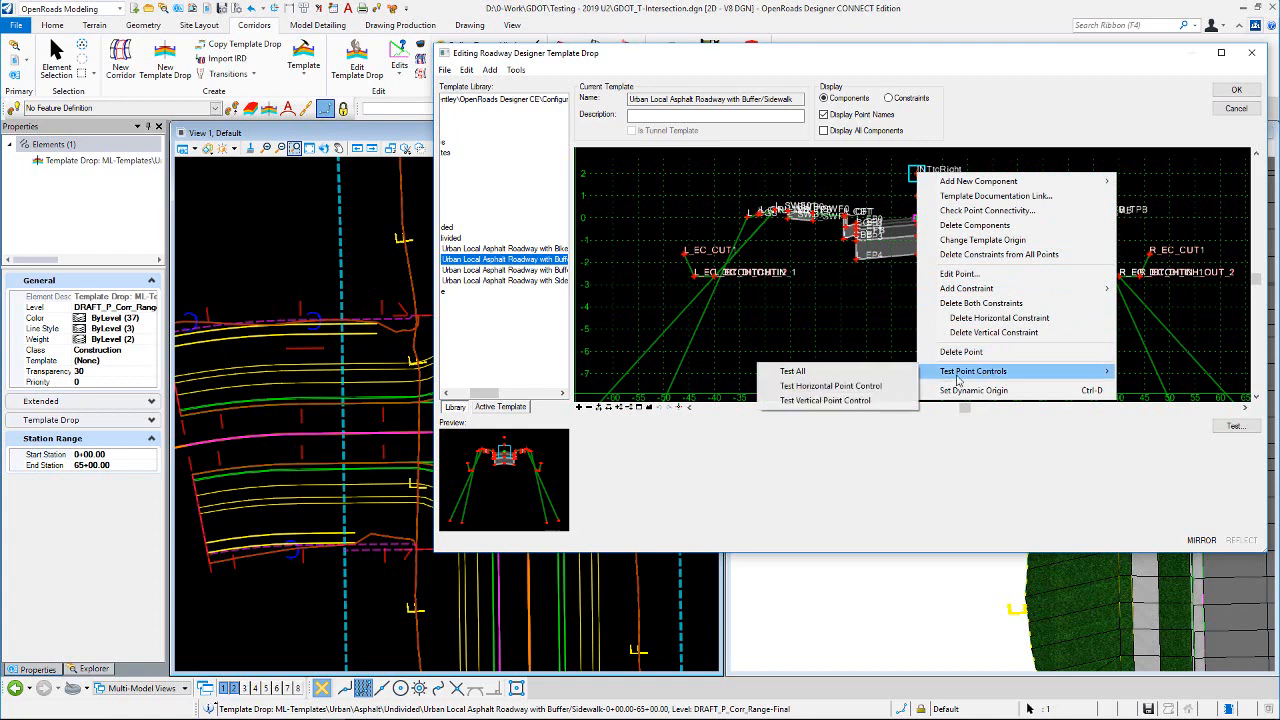
left_click(858, 388)
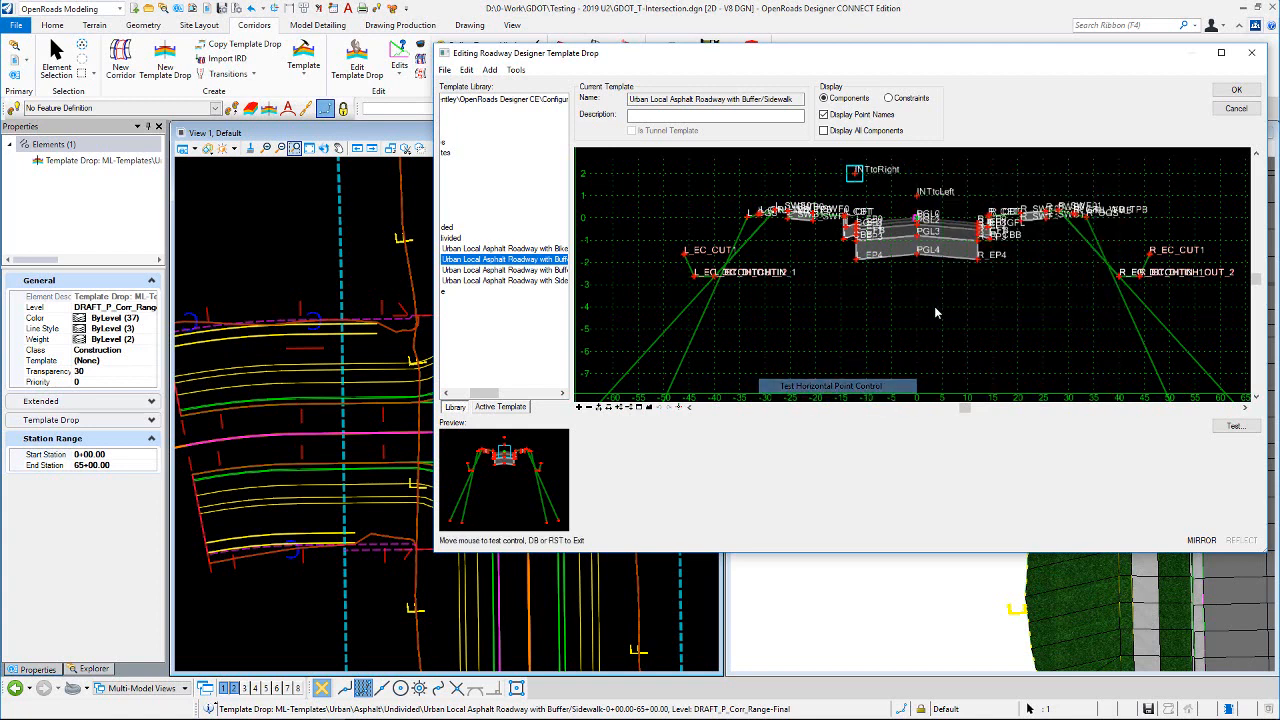
left_click(1009, 304)
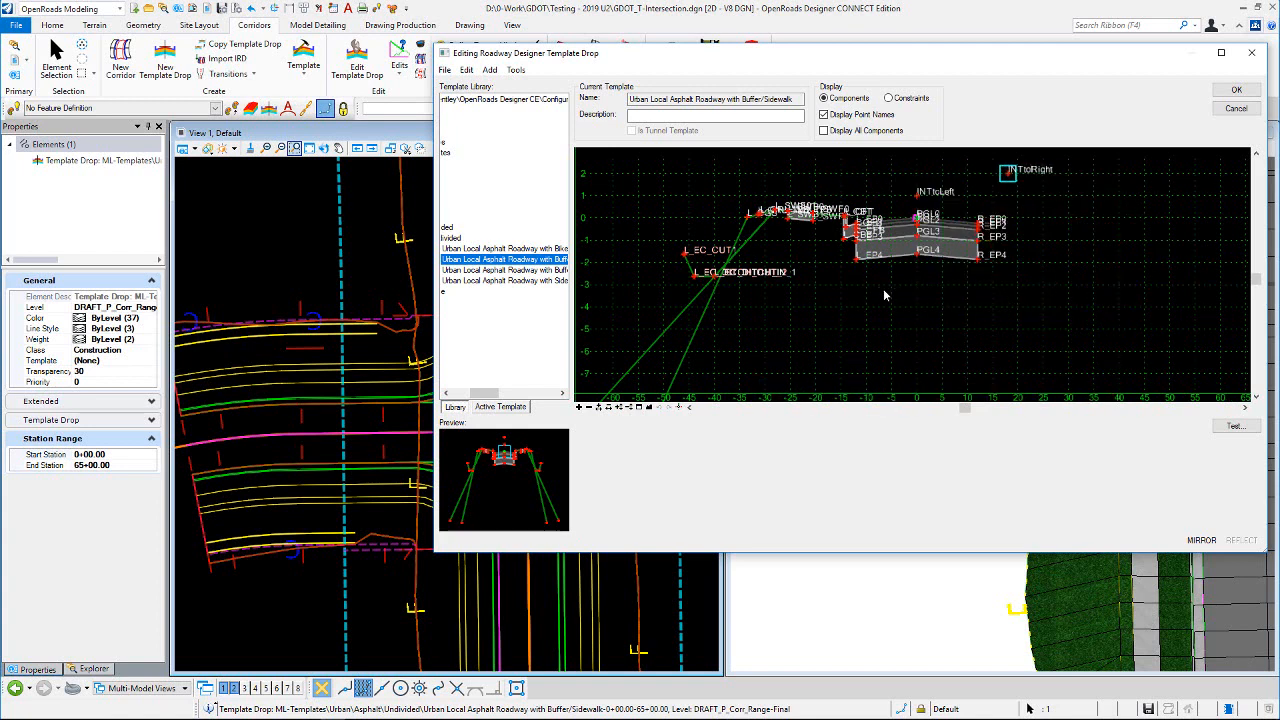
left_click(1236, 108)
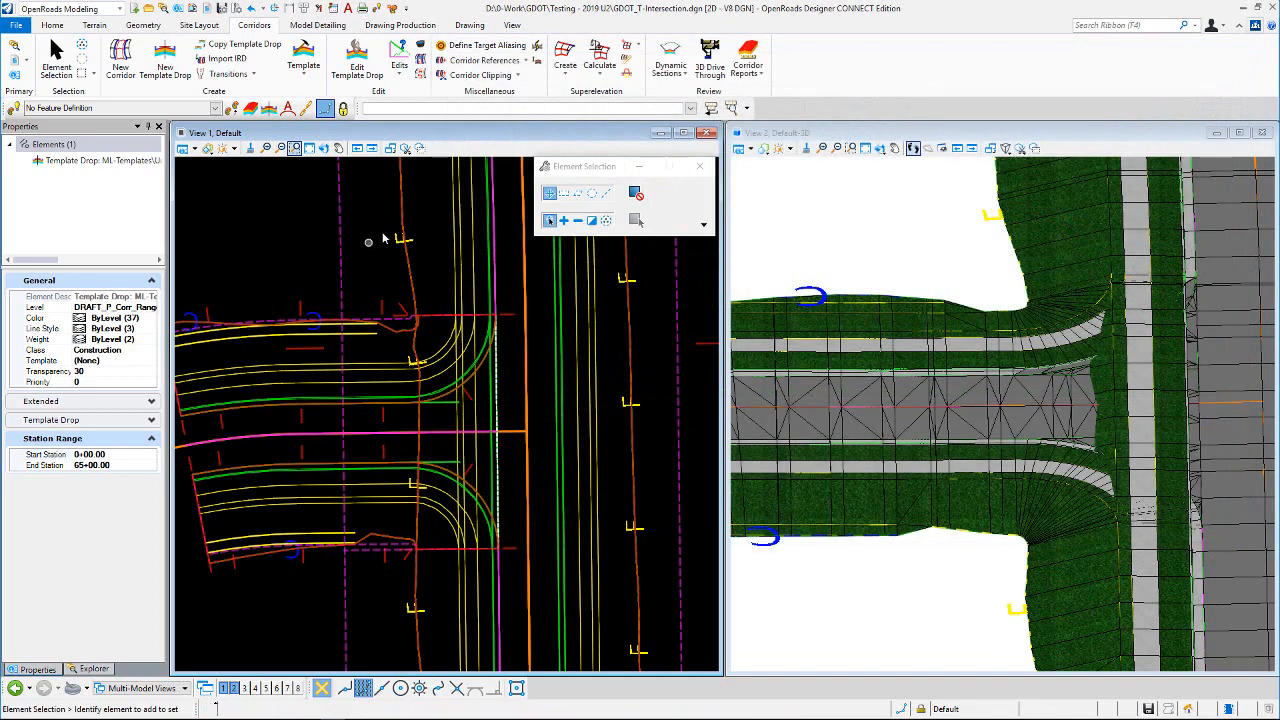
Step: Clear the selection and open the corridor objects of the main road corridor ML
left_click(383, 233)
scroll(476, 285, "down", 1)
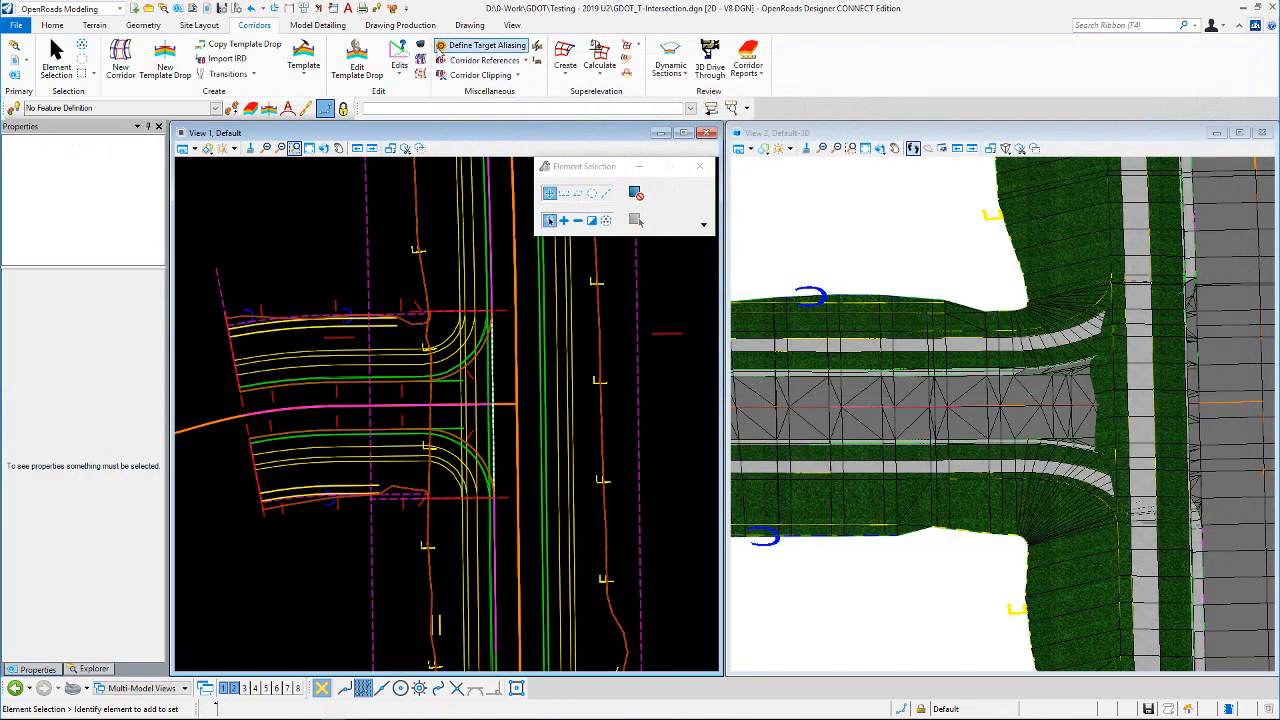
left_click(422, 46)
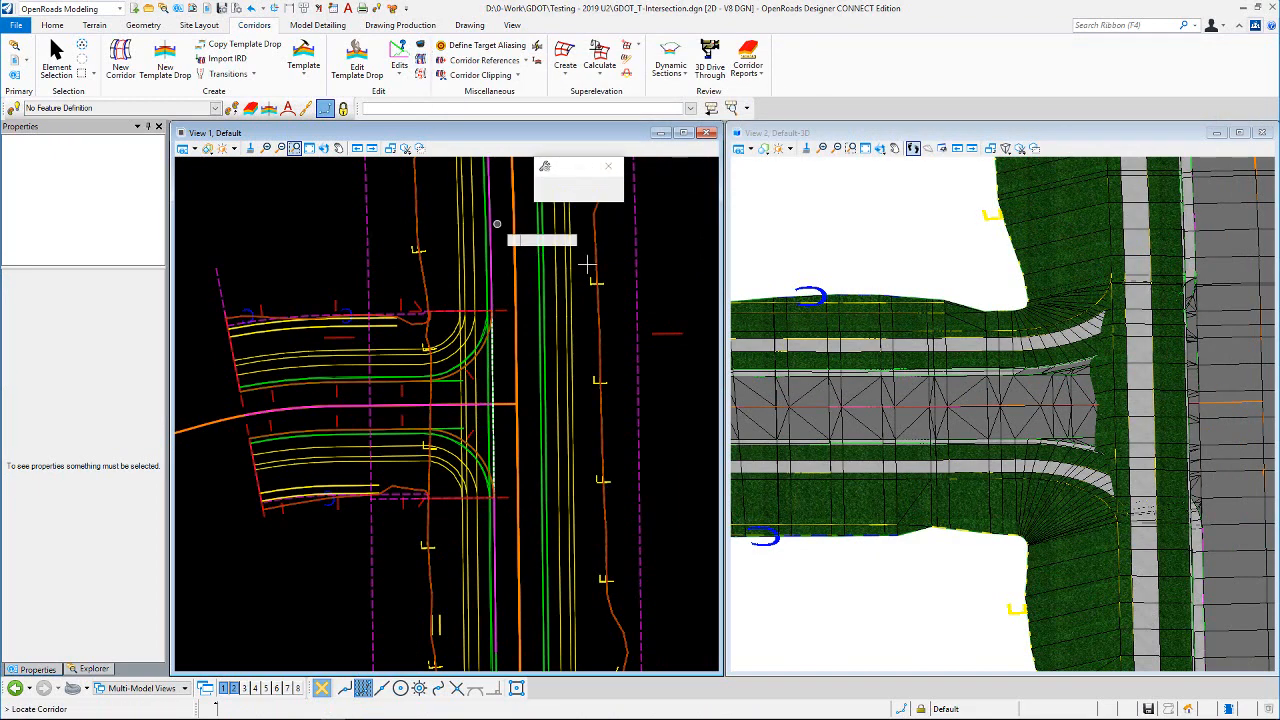
left_click(663, 333)
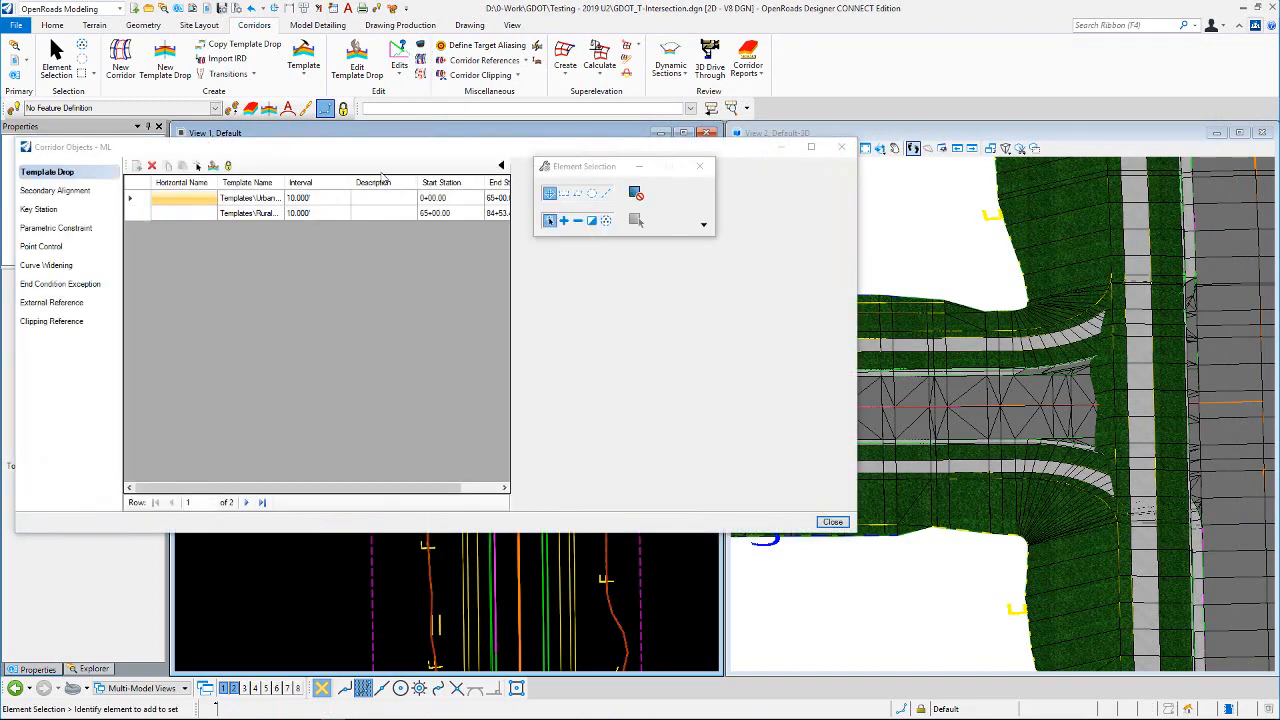
left_click_drag(352, 151, 464, 178)
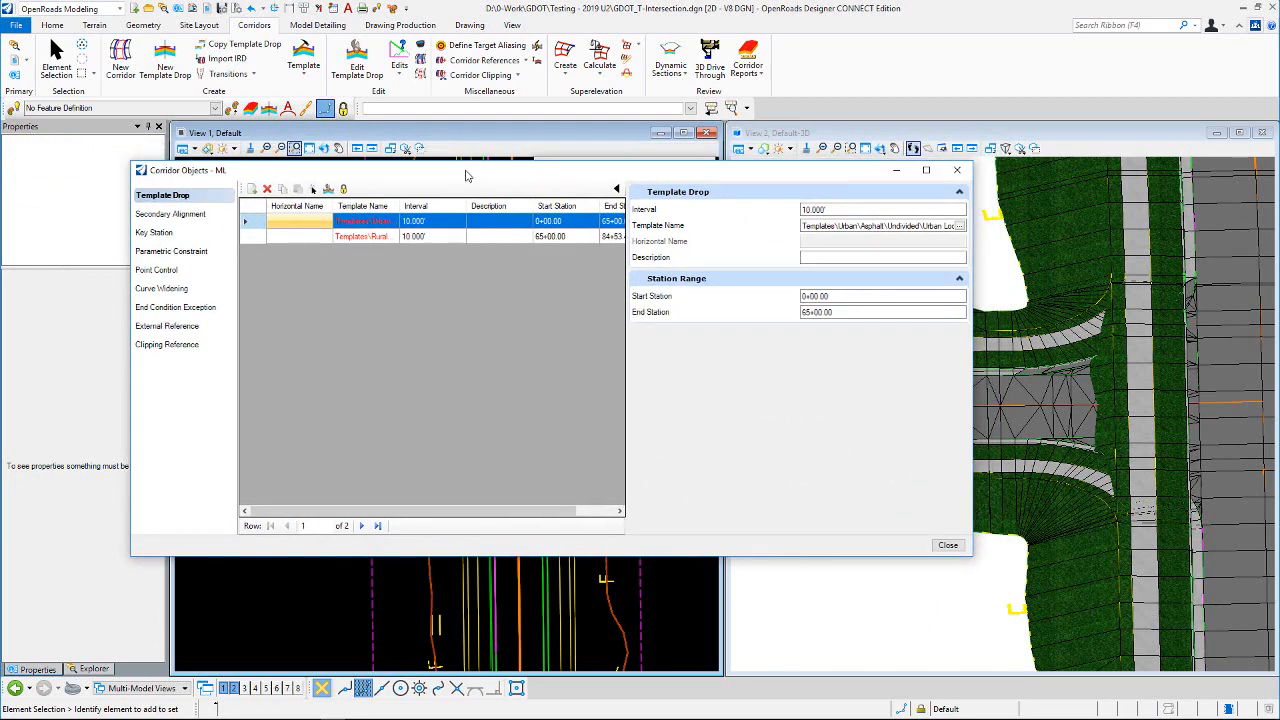
Step: Begin a new parametric constraint for the main road corridor with the label INT_L and start and stop values of -1
left_click(172, 254)
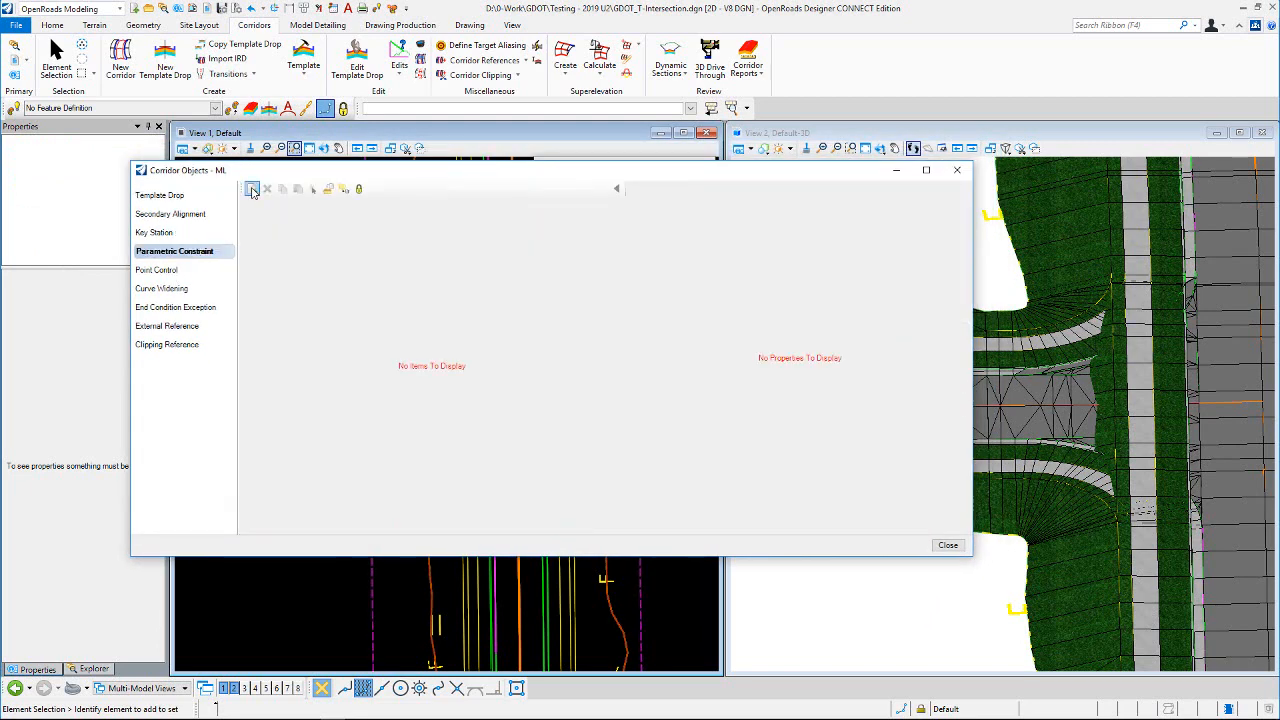
left_click(251, 188)
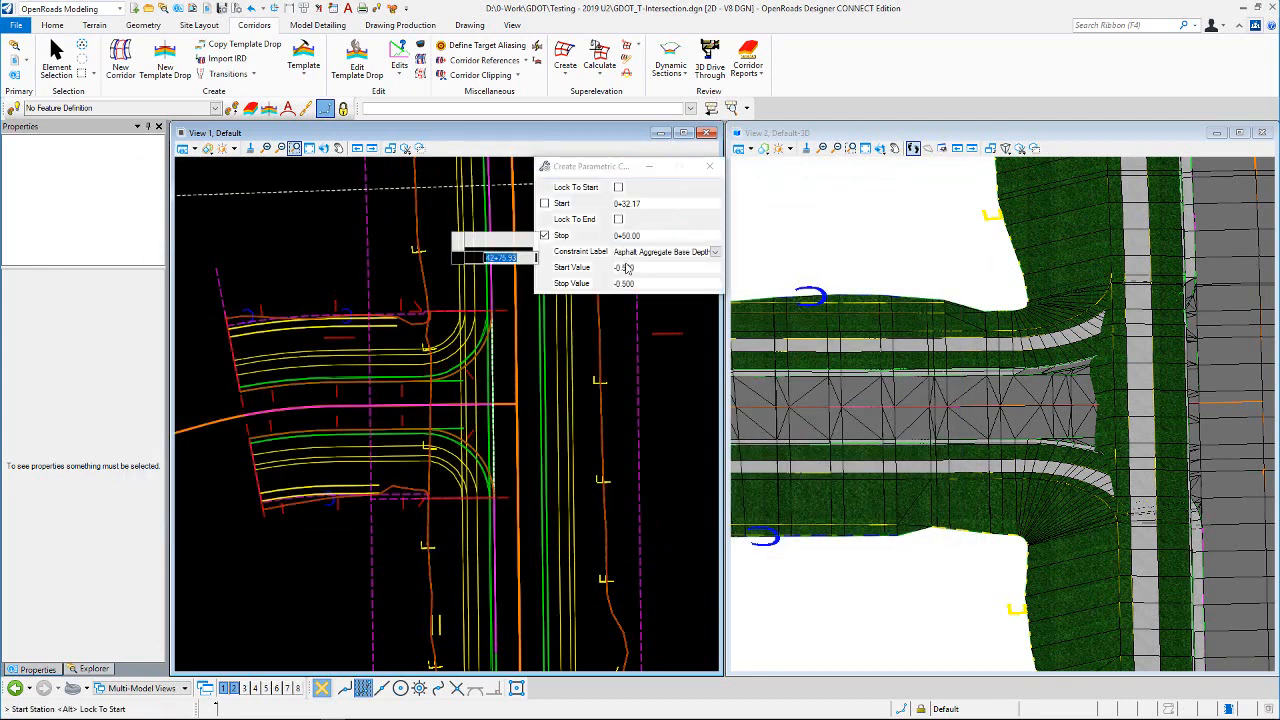
left_click(716, 251)
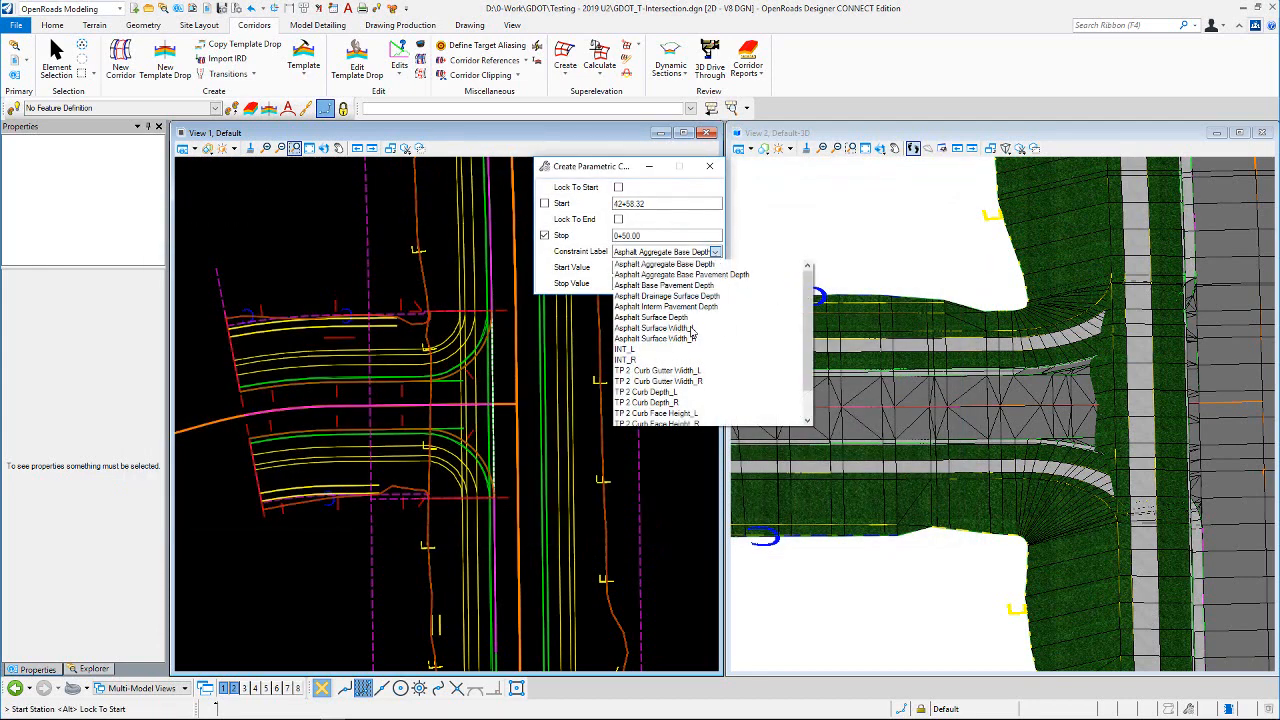
left_click(630, 349)
left_click(650, 267)
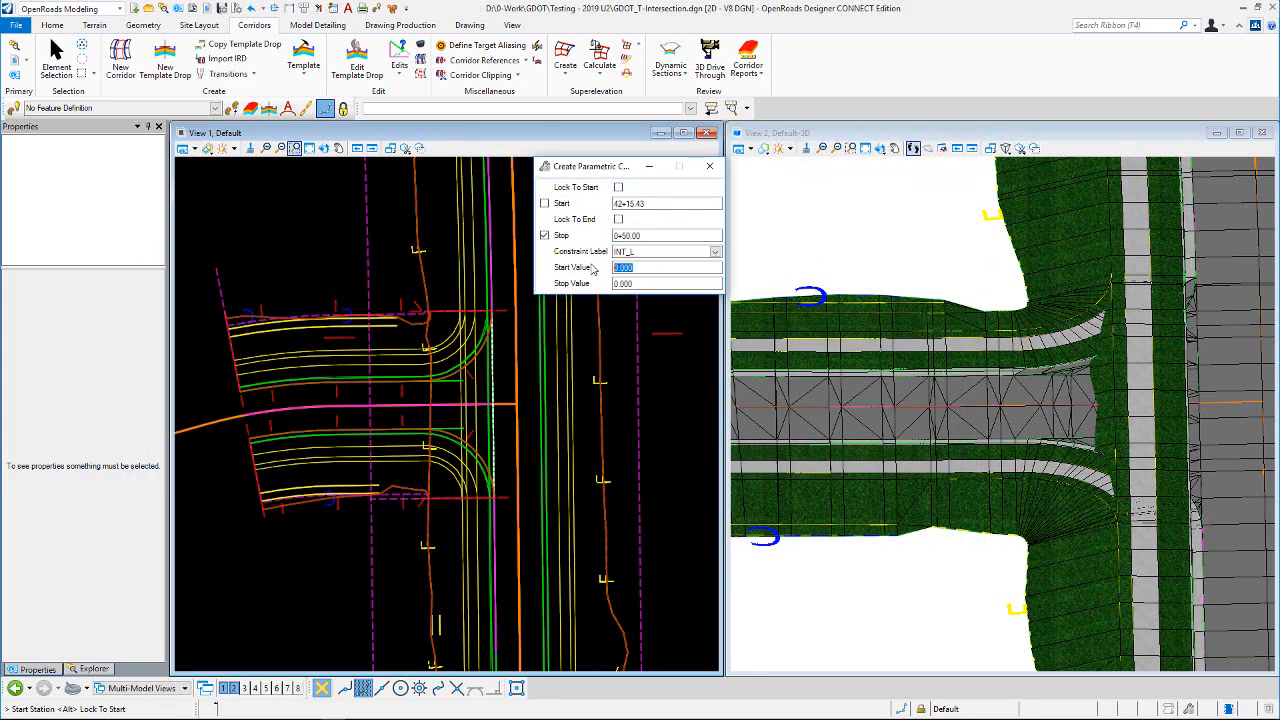
type("-1")
key("Tab")
type("-")
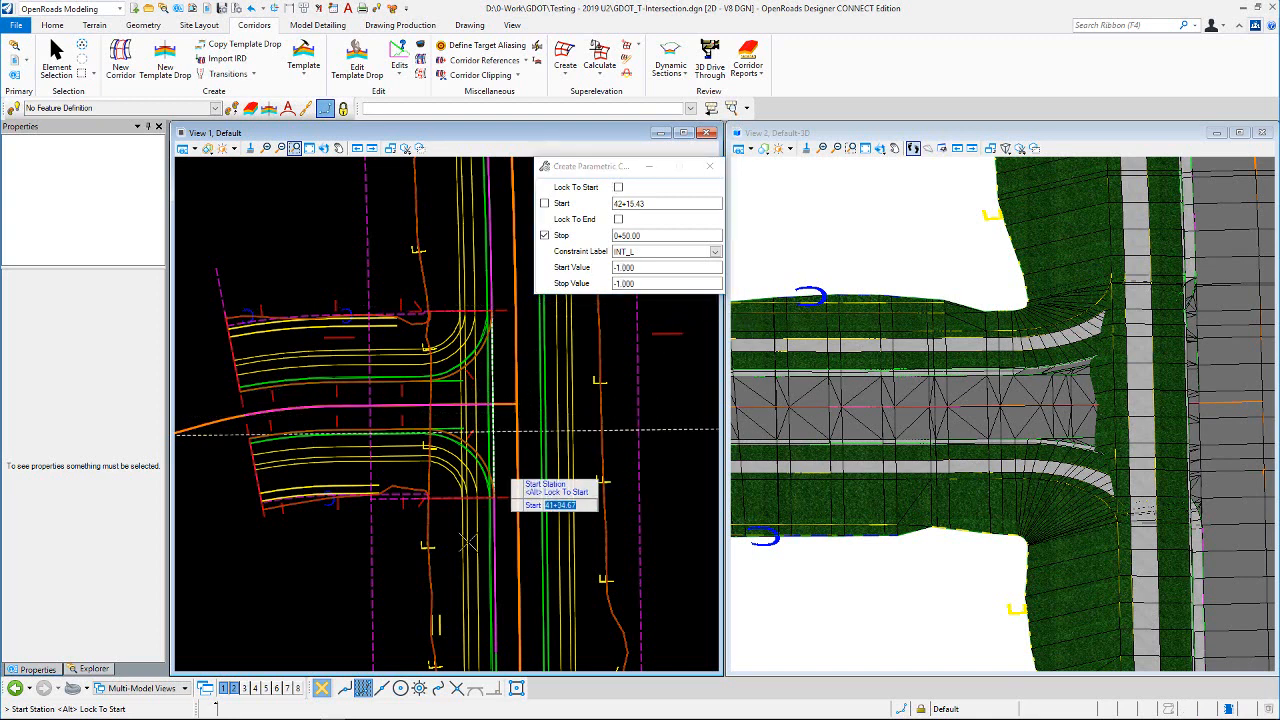
Step: Snap the constraint's start station to the end of the lower curb return on the main road, at station 41+18.65
scroll(490, 493, "up", 4)
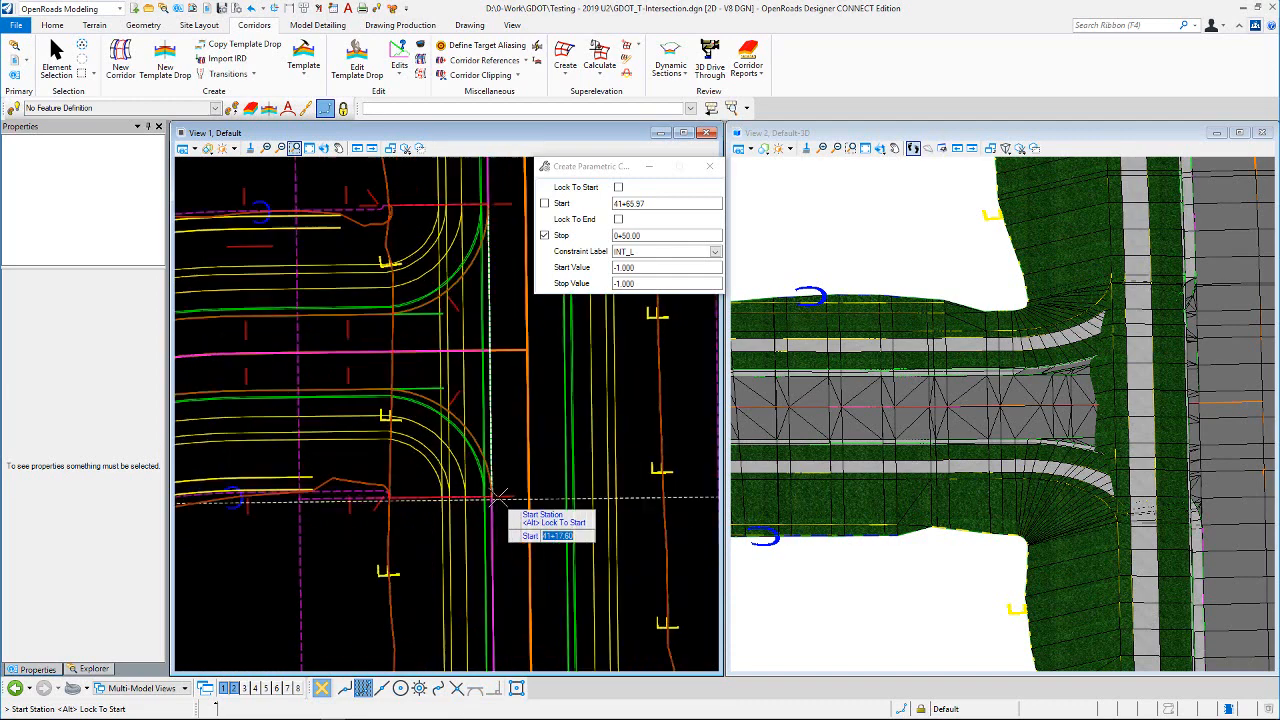
scroll(493, 492, "up", 2)
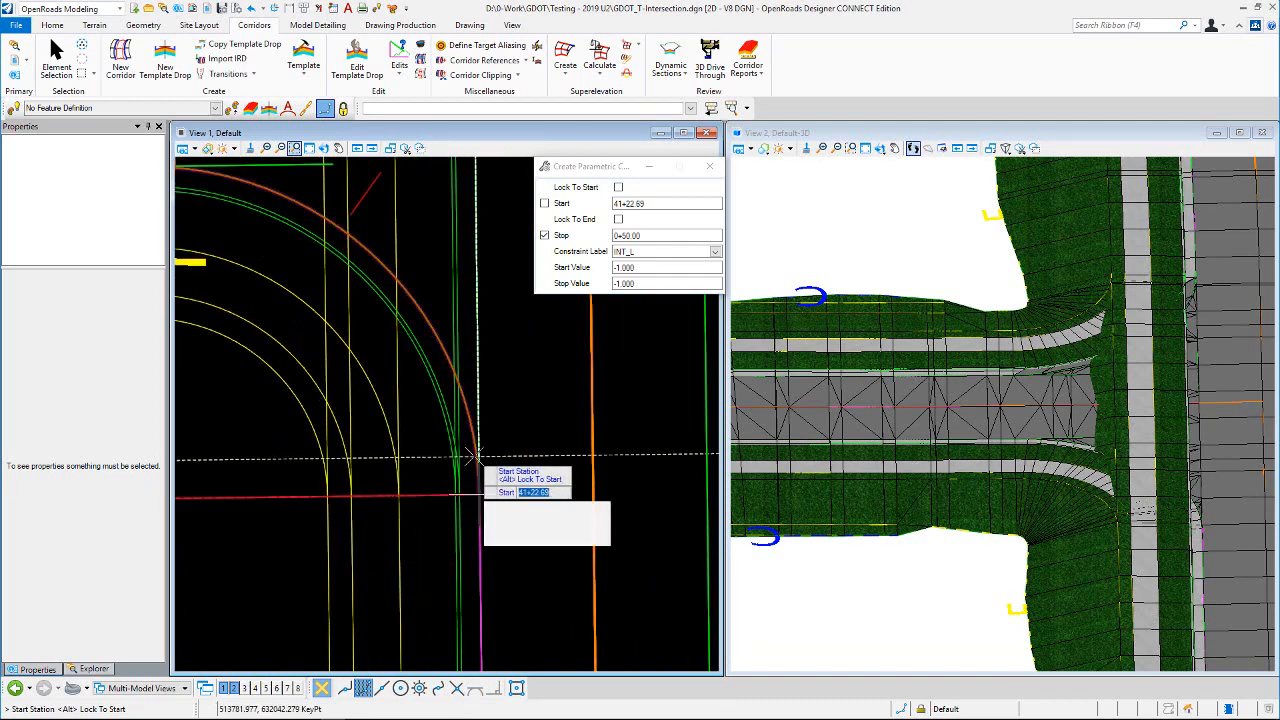
left_click(510, 442)
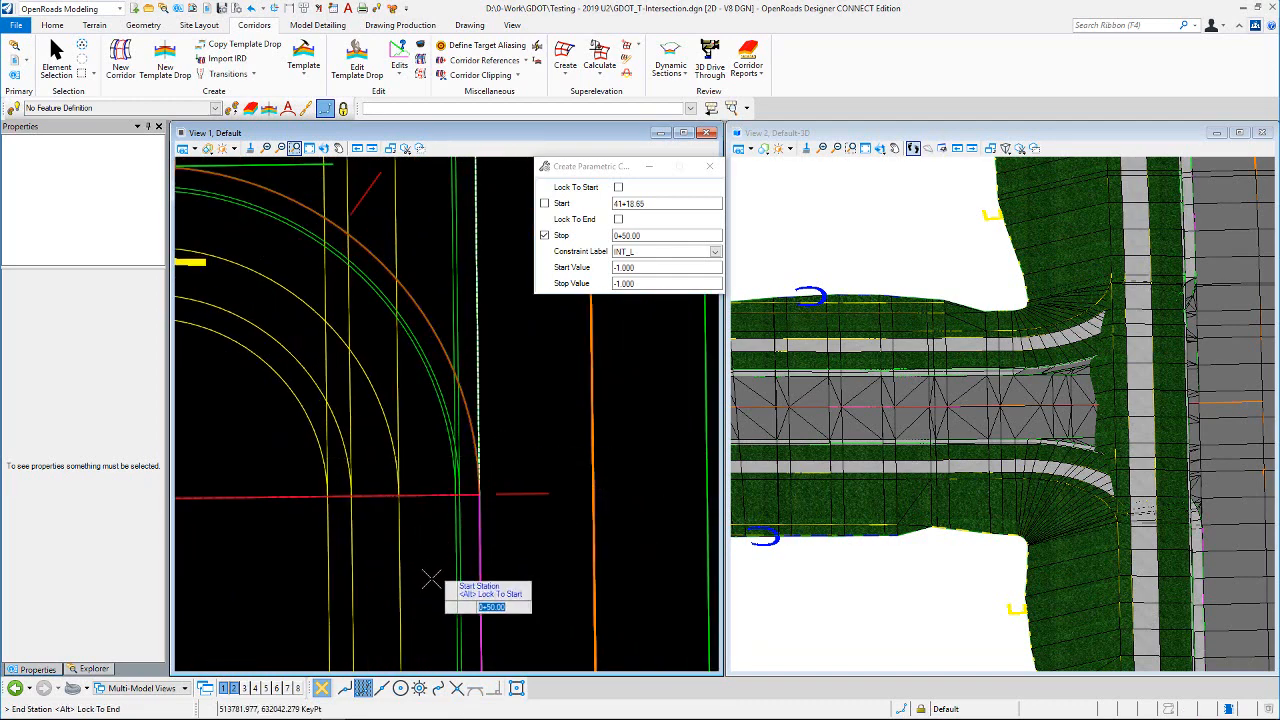
Step: Snap the constraint's stop station to the end of the upper curb return on the main road, at station 42+12.70
scroll(432, 576, "down", 3)
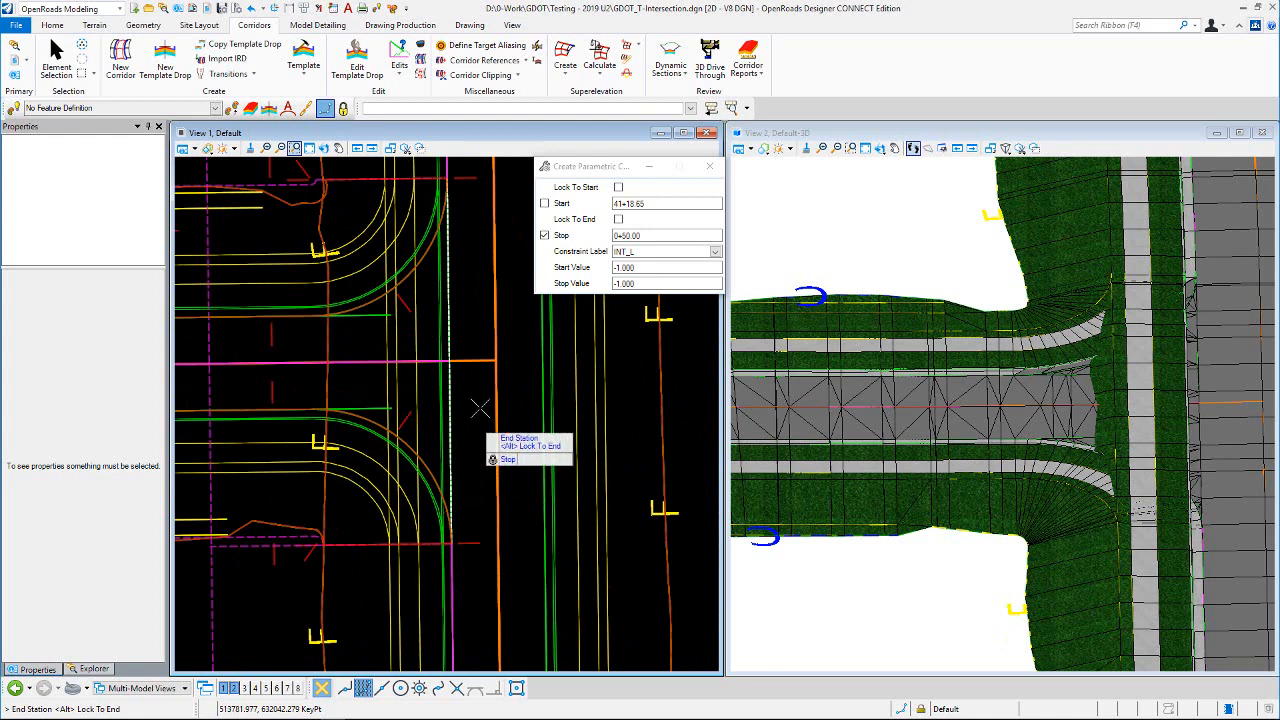
left_click(544, 235)
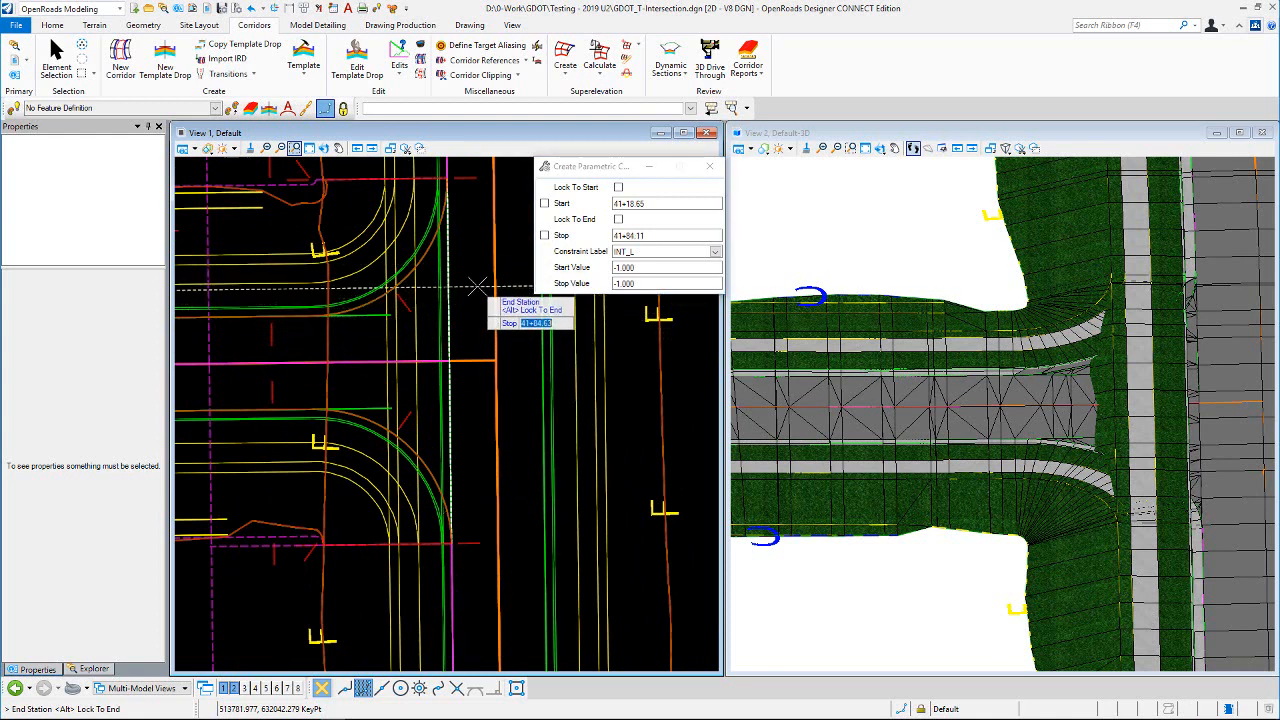
scroll(455, 340, "down", 1)
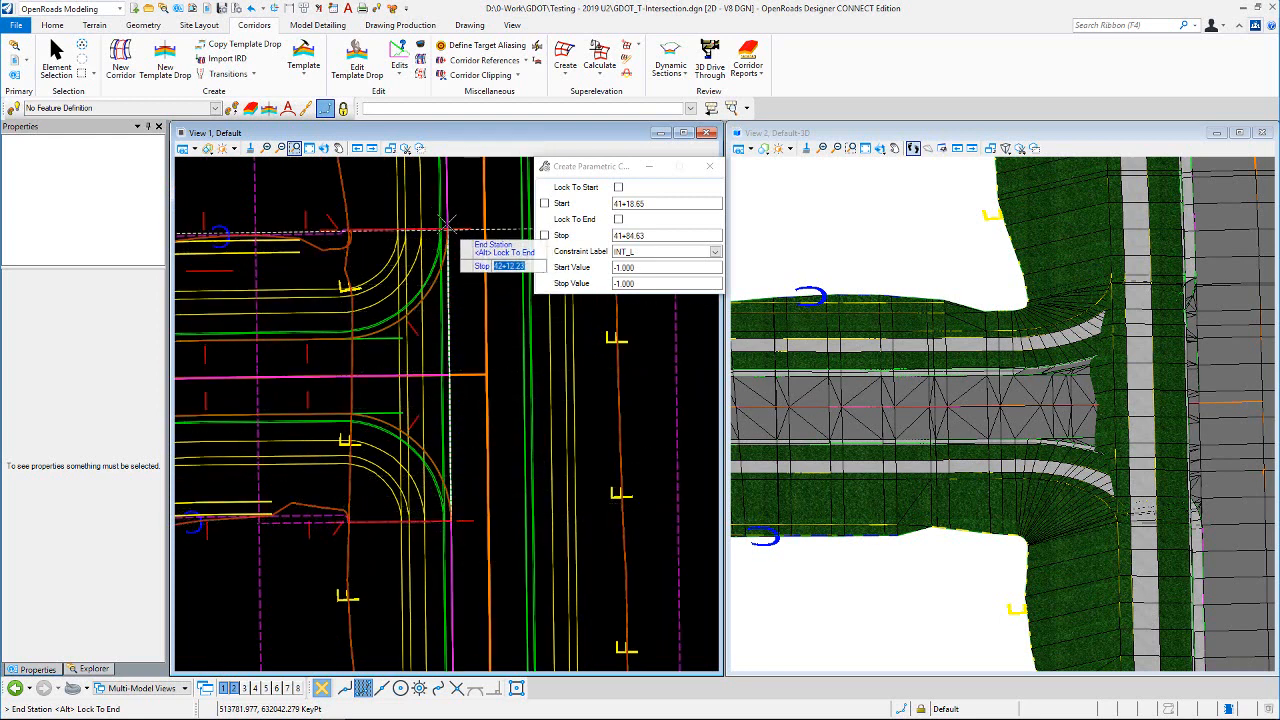
scroll(450, 222, "up", 1)
scroll(450, 222, "up", 1)
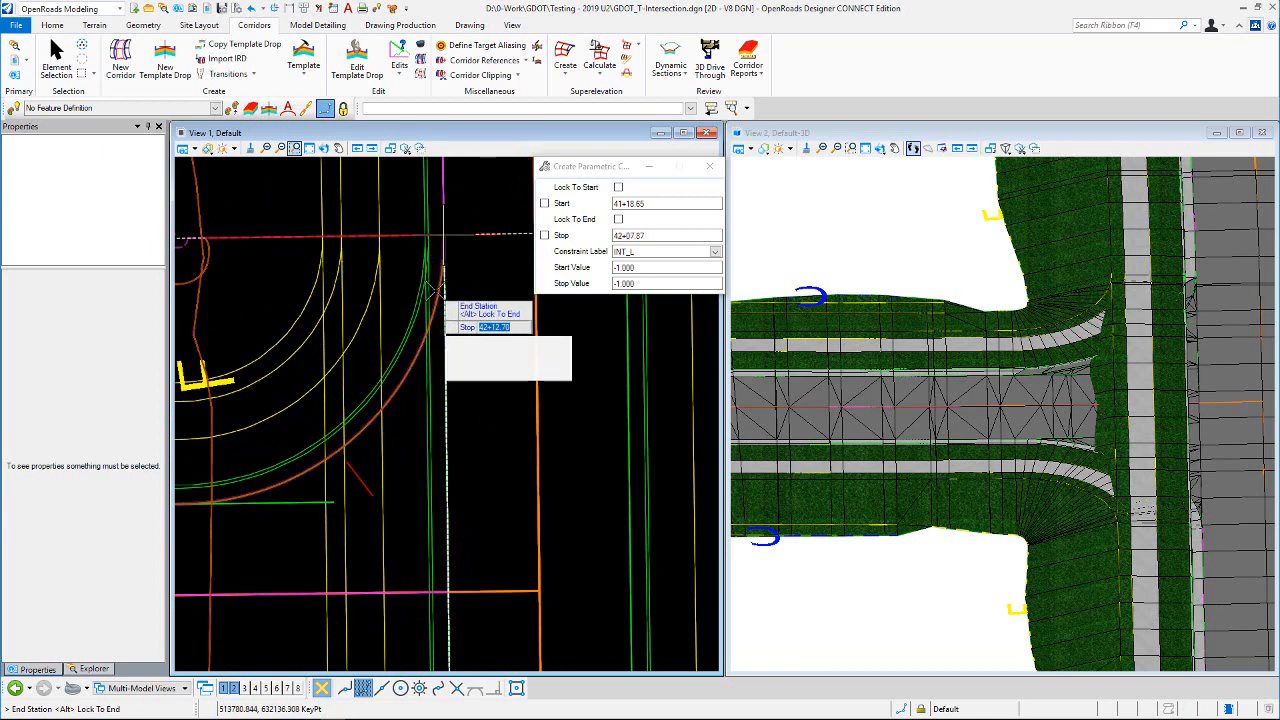
left_click(471, 250)
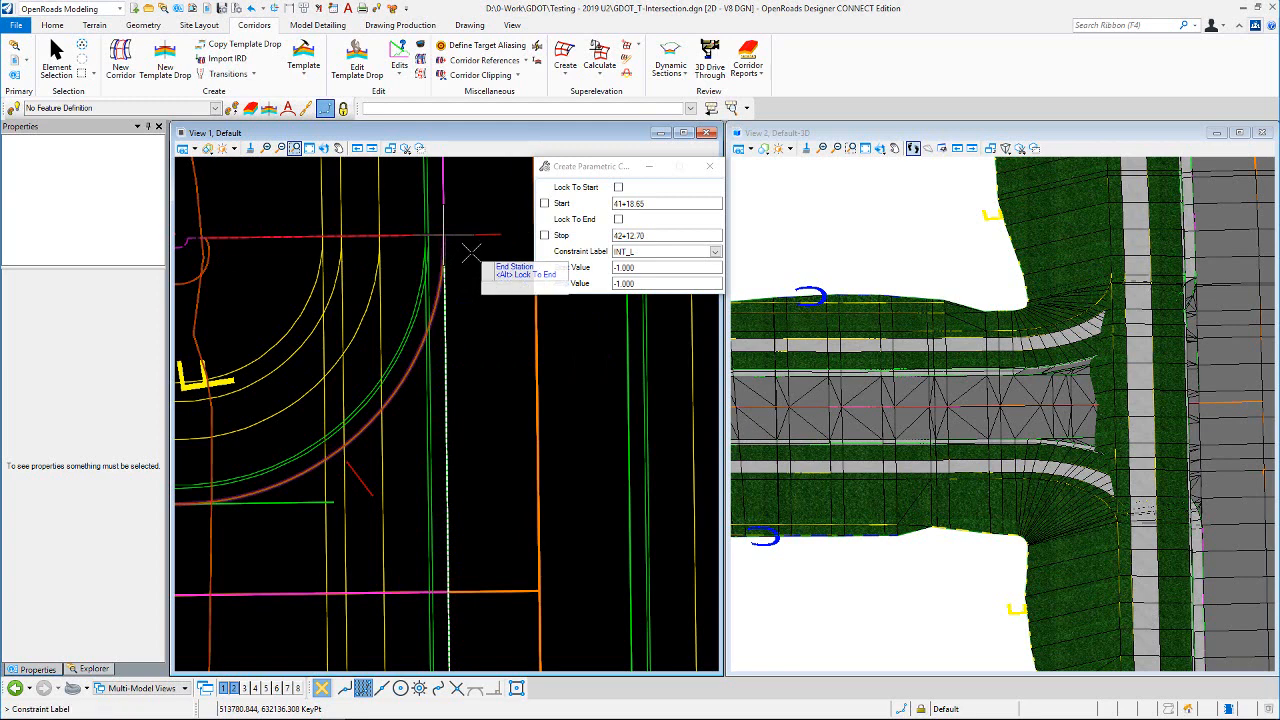
Step: Accept the INT_L label with start and stop values of -1, create the parametric constraint, and close the corridor objects
left_click(472, 353)
left_click(472, 353)
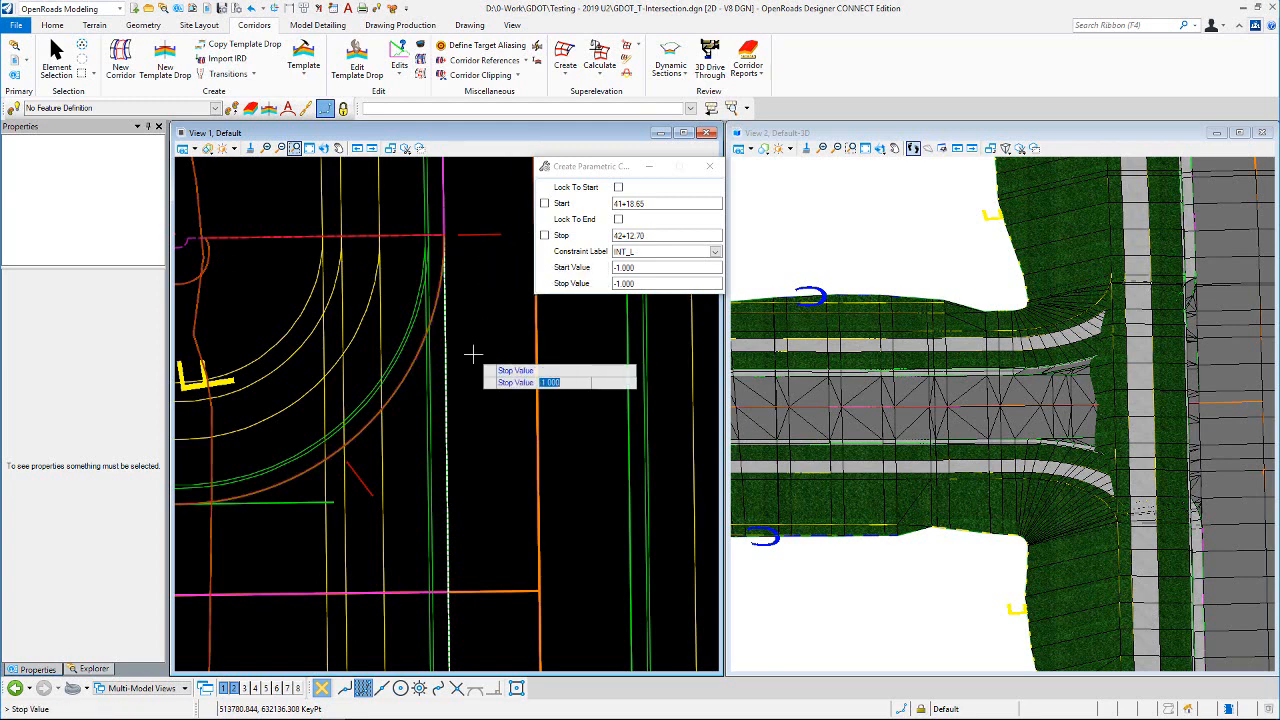
left_click(473, 354)
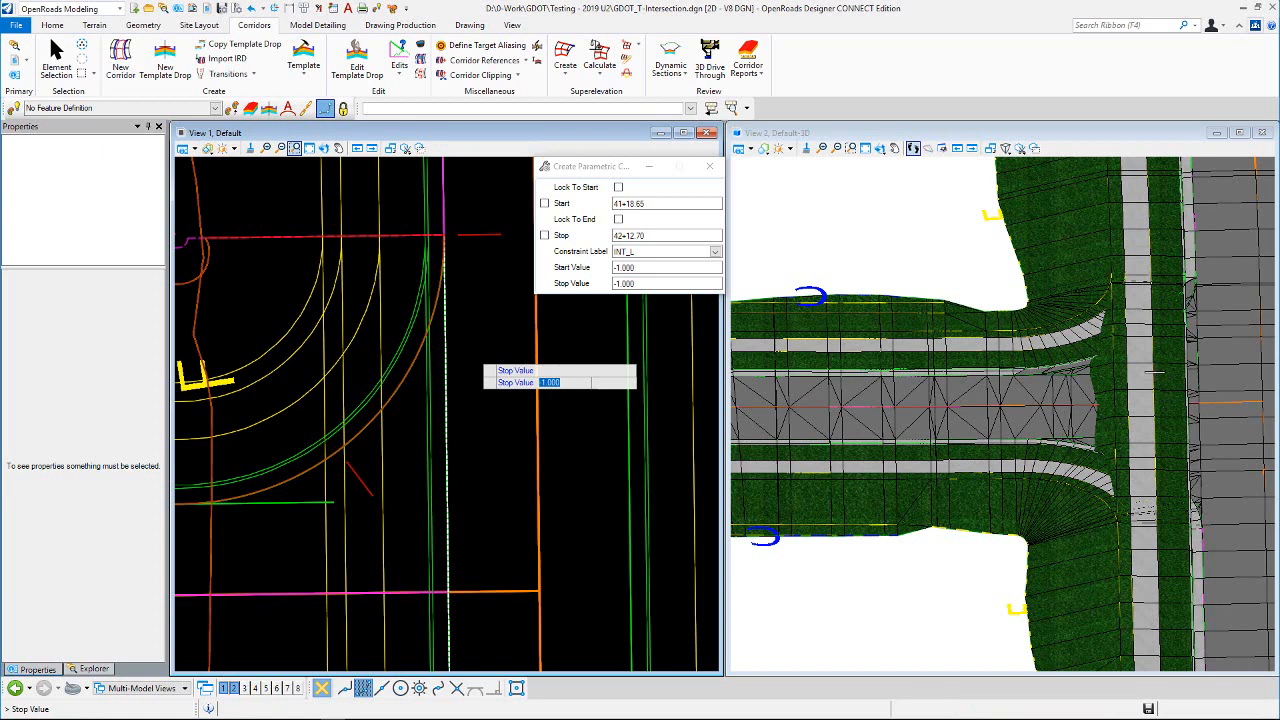
key("Return")
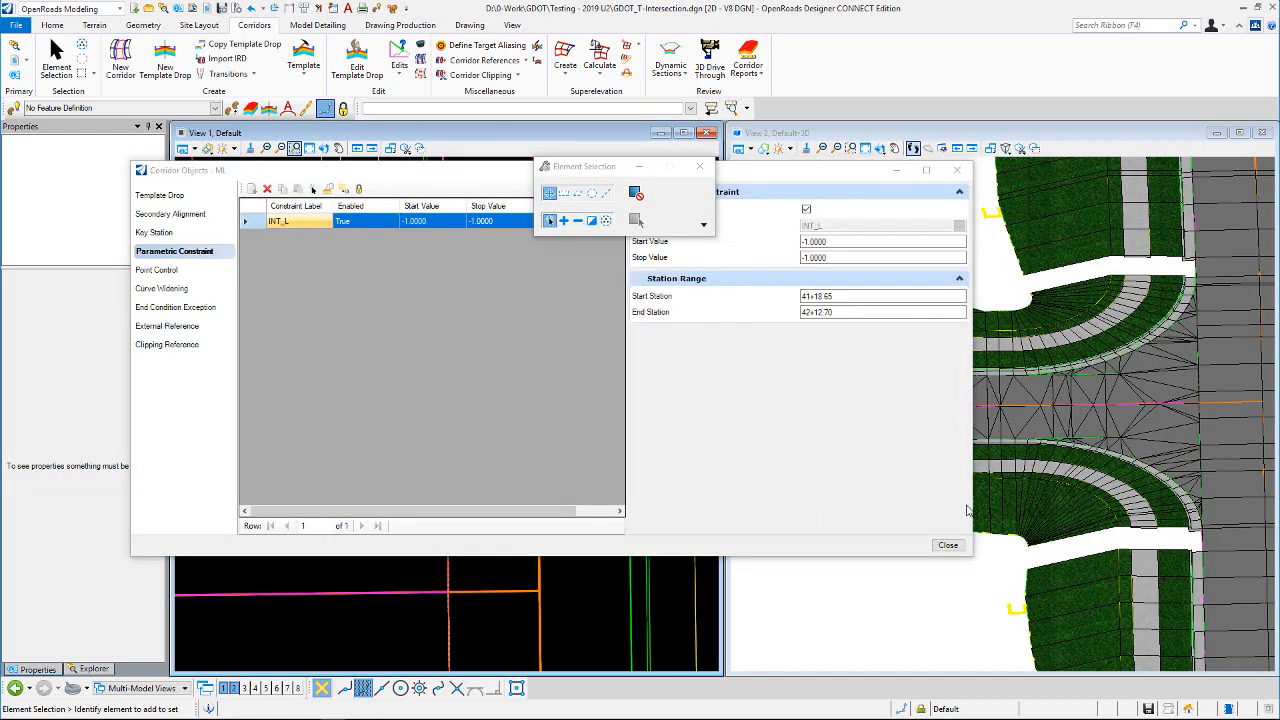
left_click(953, 546)
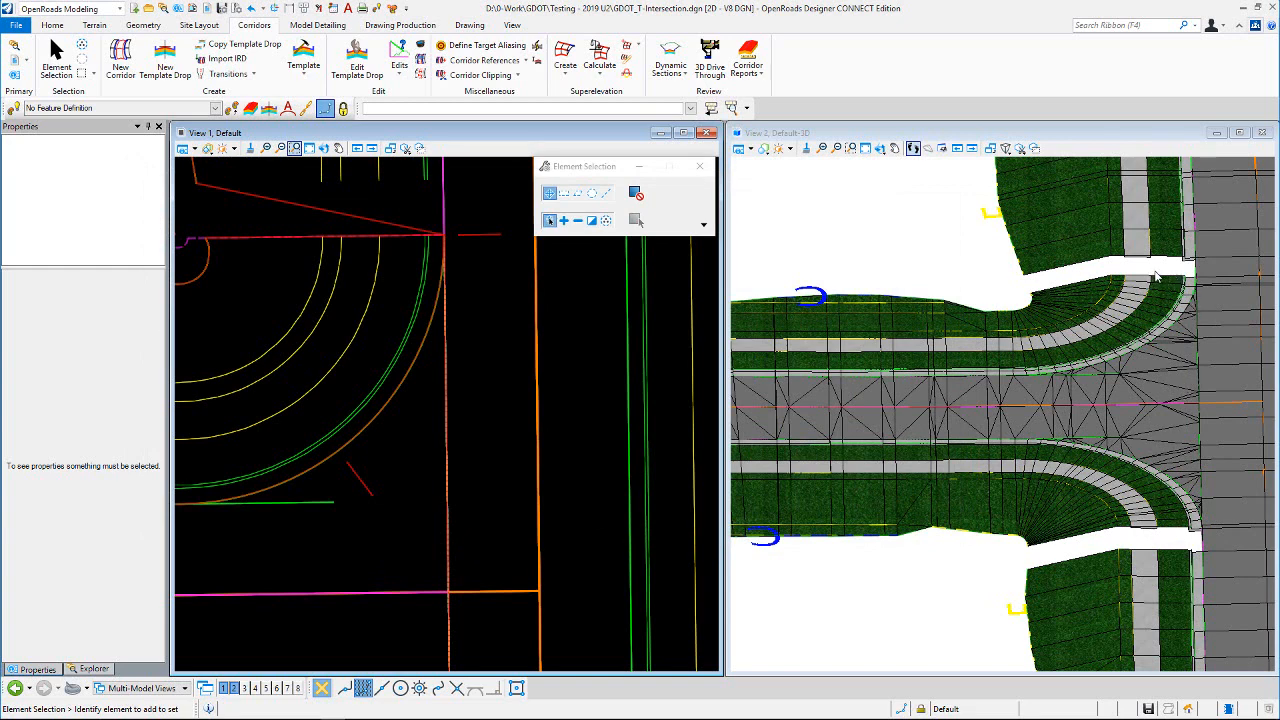
Step: Examine the main road corridor opening and its limits around both curb returns of the T-intersection
left_click(398, 73)
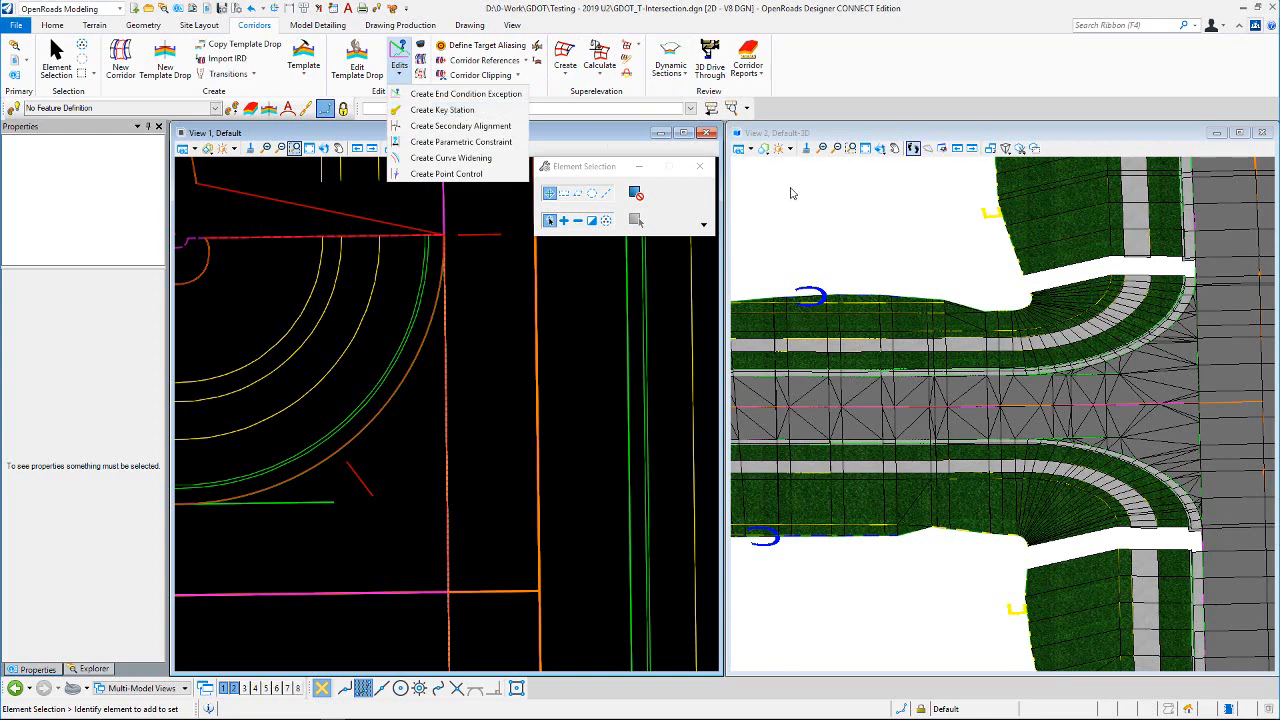
scroll(488, 380, "down", 2)
scroll(465, 293, "up", 2)
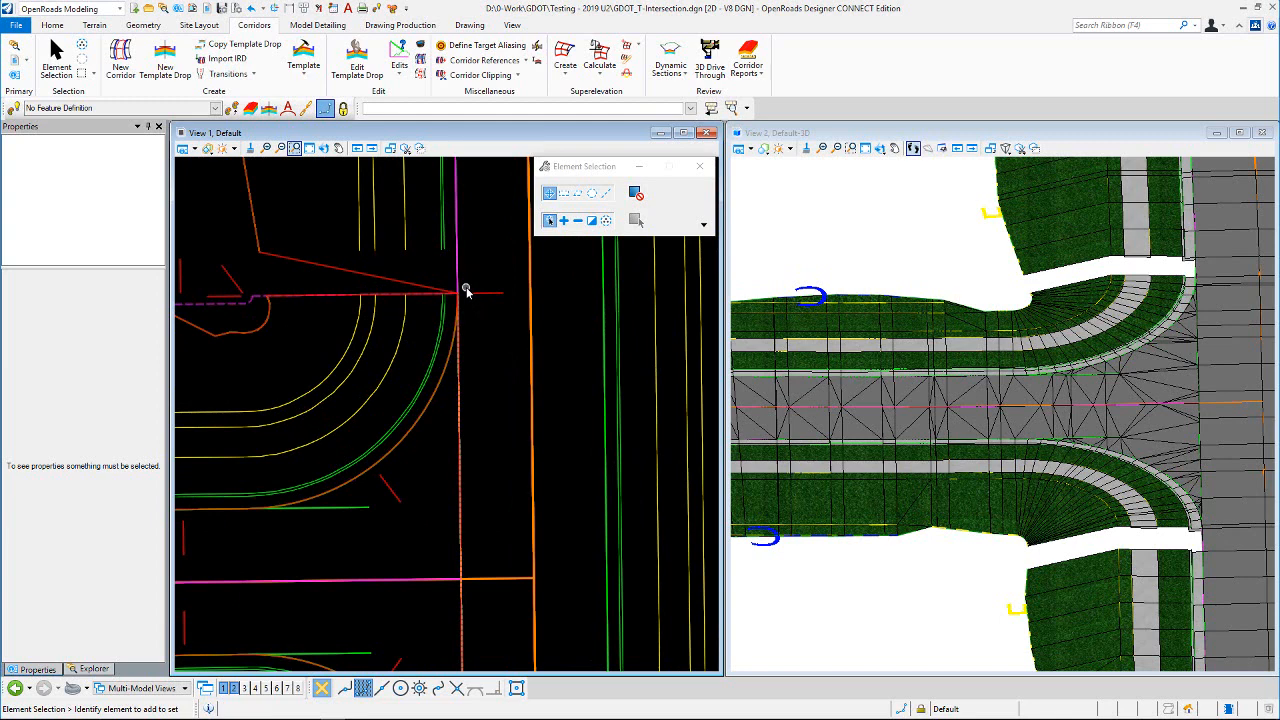
scroll(478, 272, "down", 2)
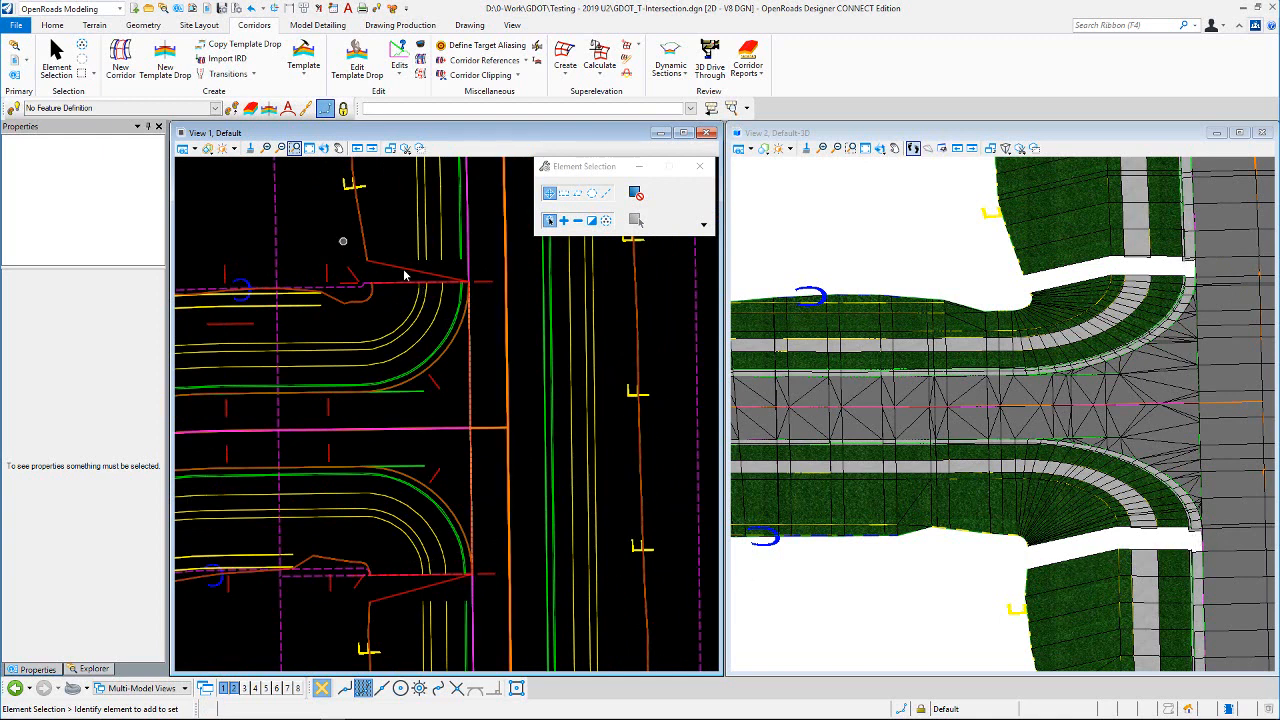
scroll(542, 312, "down", 1)
scroll(500, 302, "up", 1)
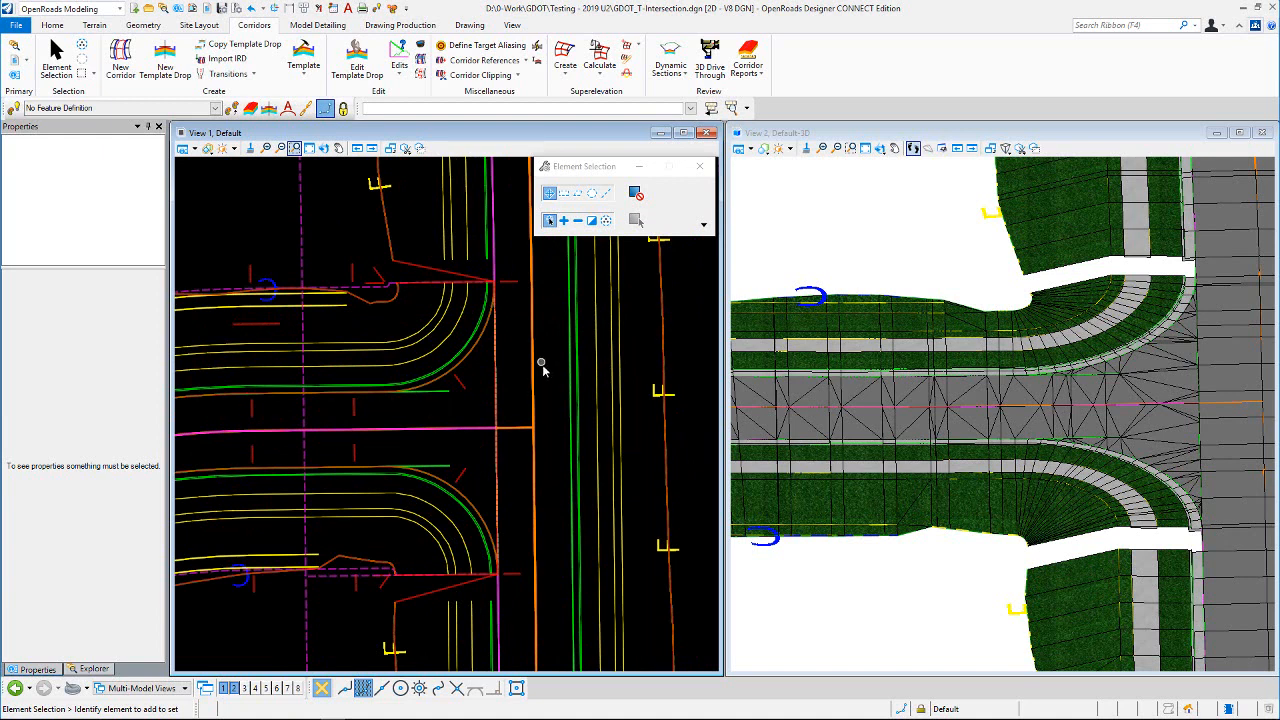
scroll(542, 368, "down", 1)
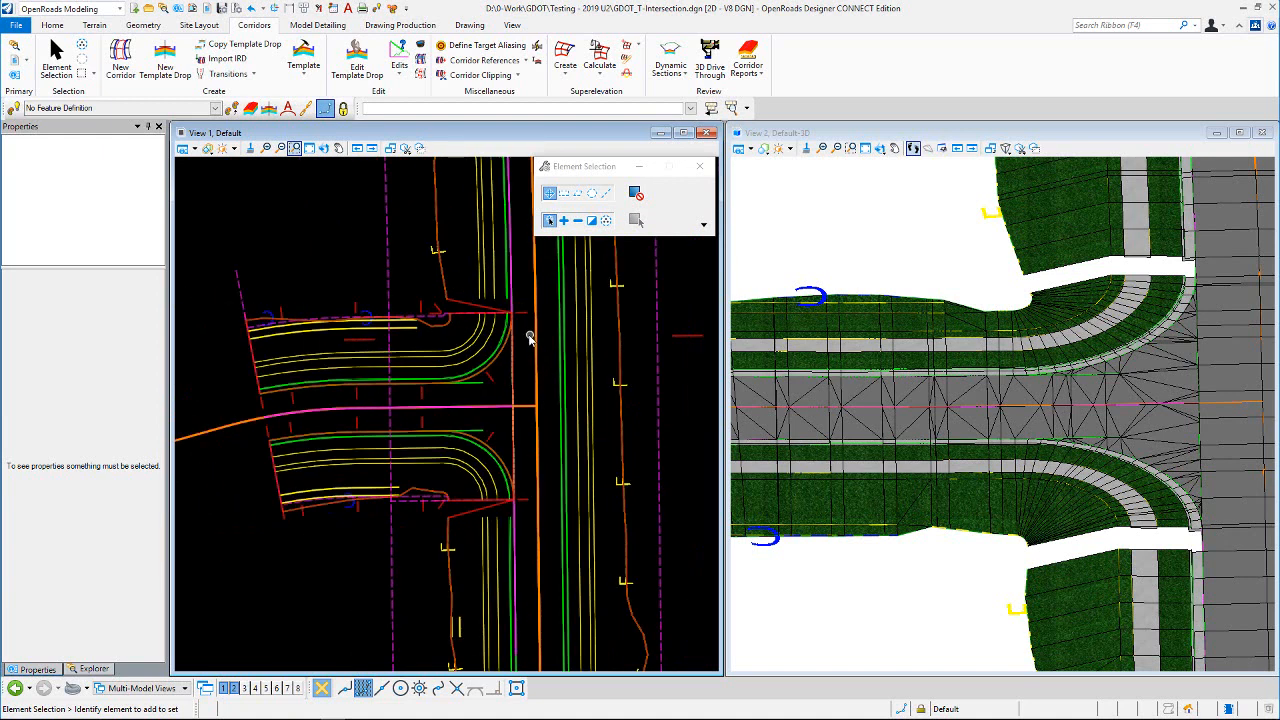
scroll(539, 352, "down", 1)
scroll(520, 286, "up", 1)
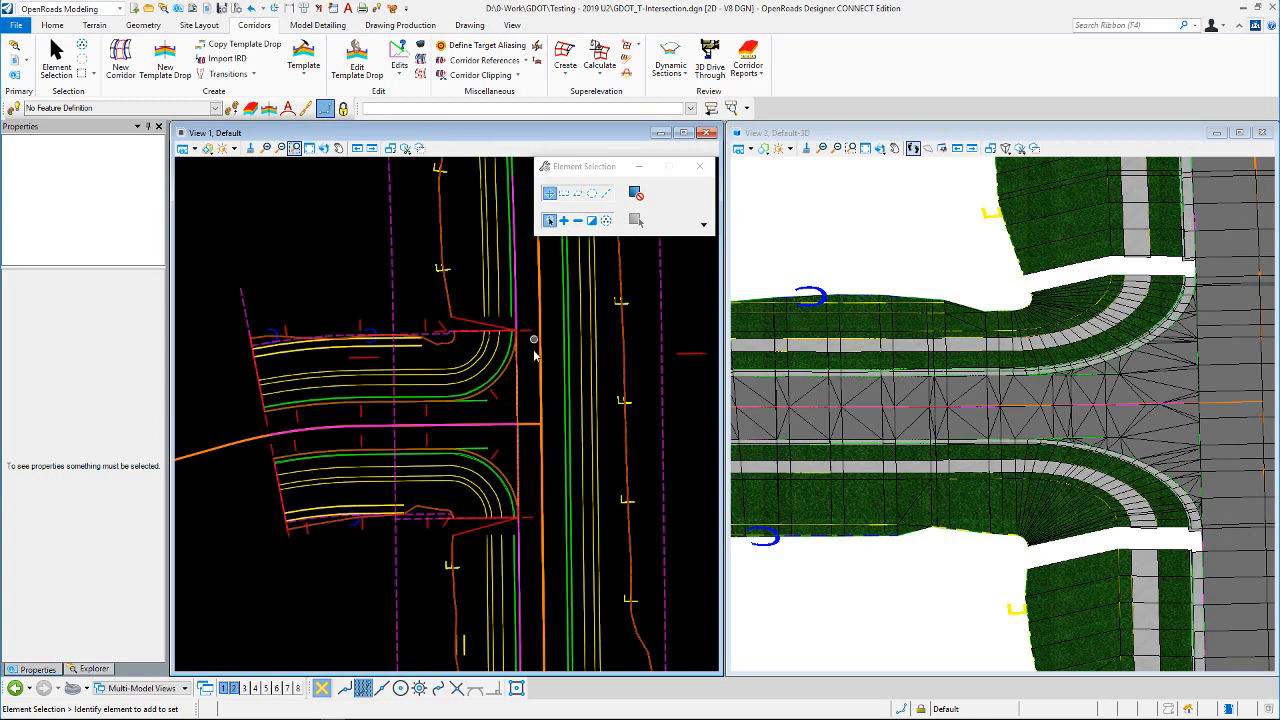
Step: Offset the CC_Turn_Lane_CTRL_R control line freehand by about -5.5 ft toward the side road and clear the selection
mouse_move(517, 383)
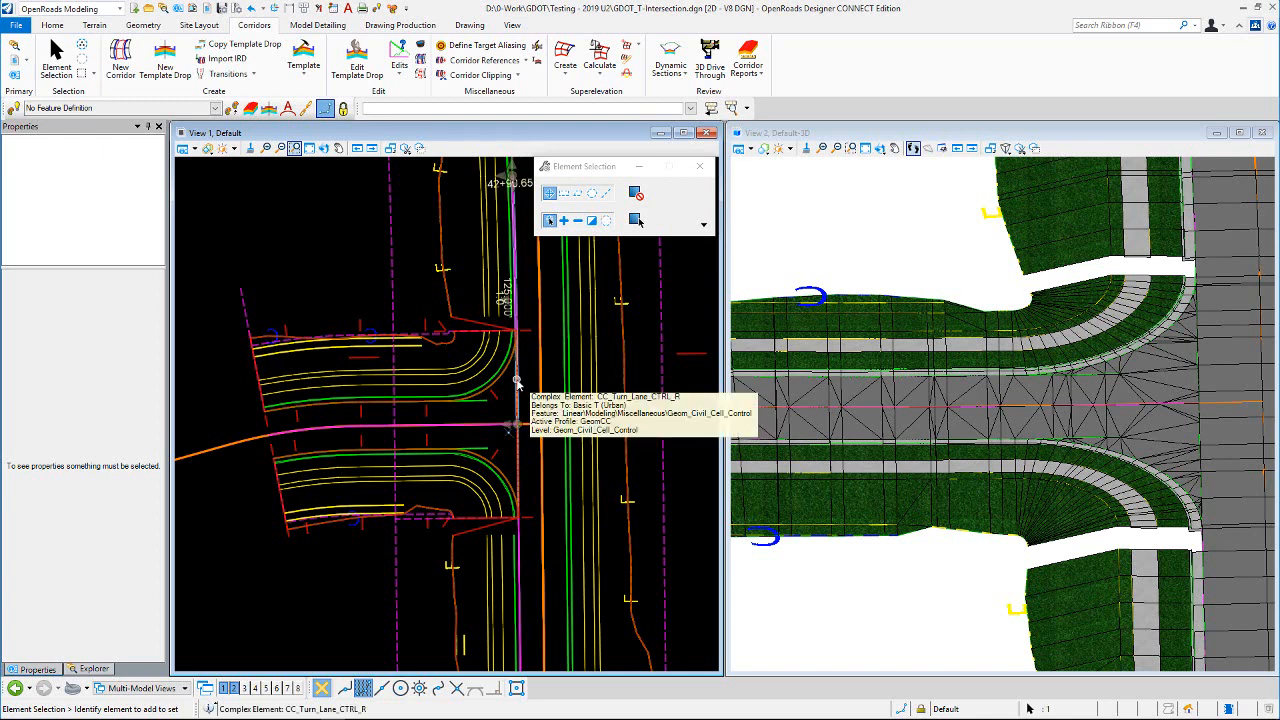
left_click(510, 425)
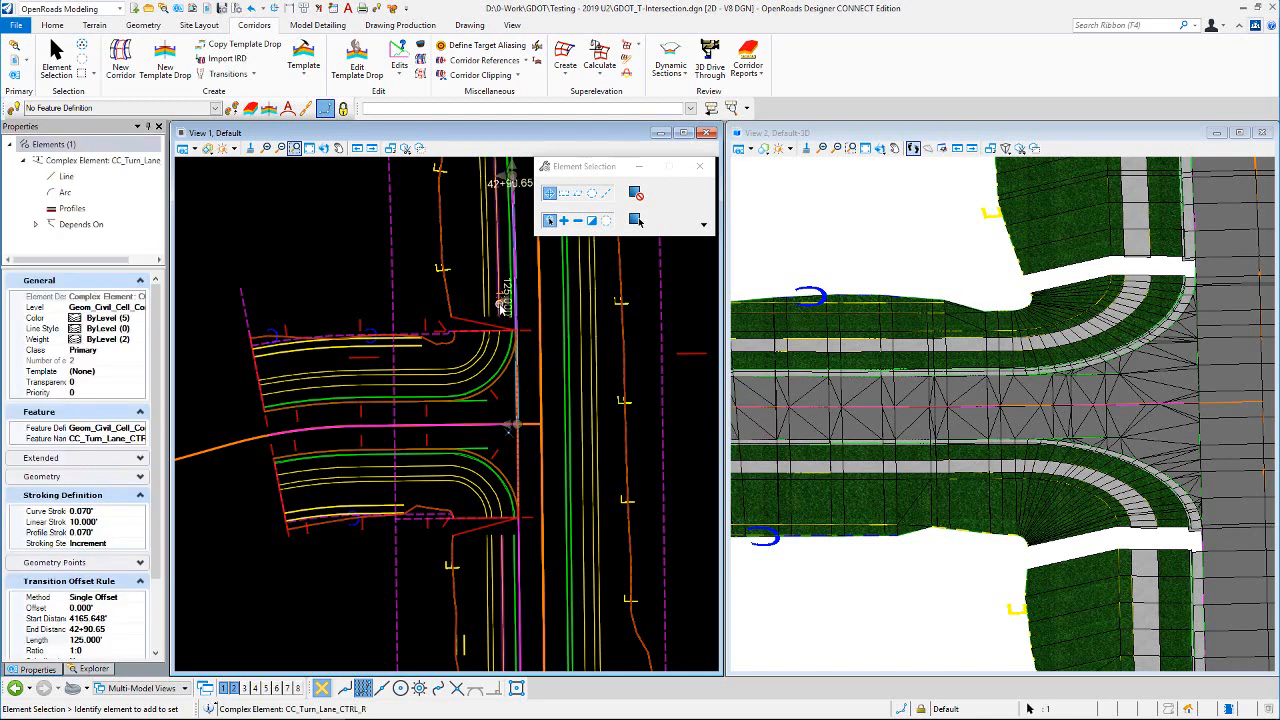
scroll(500, 308, "up", 3)
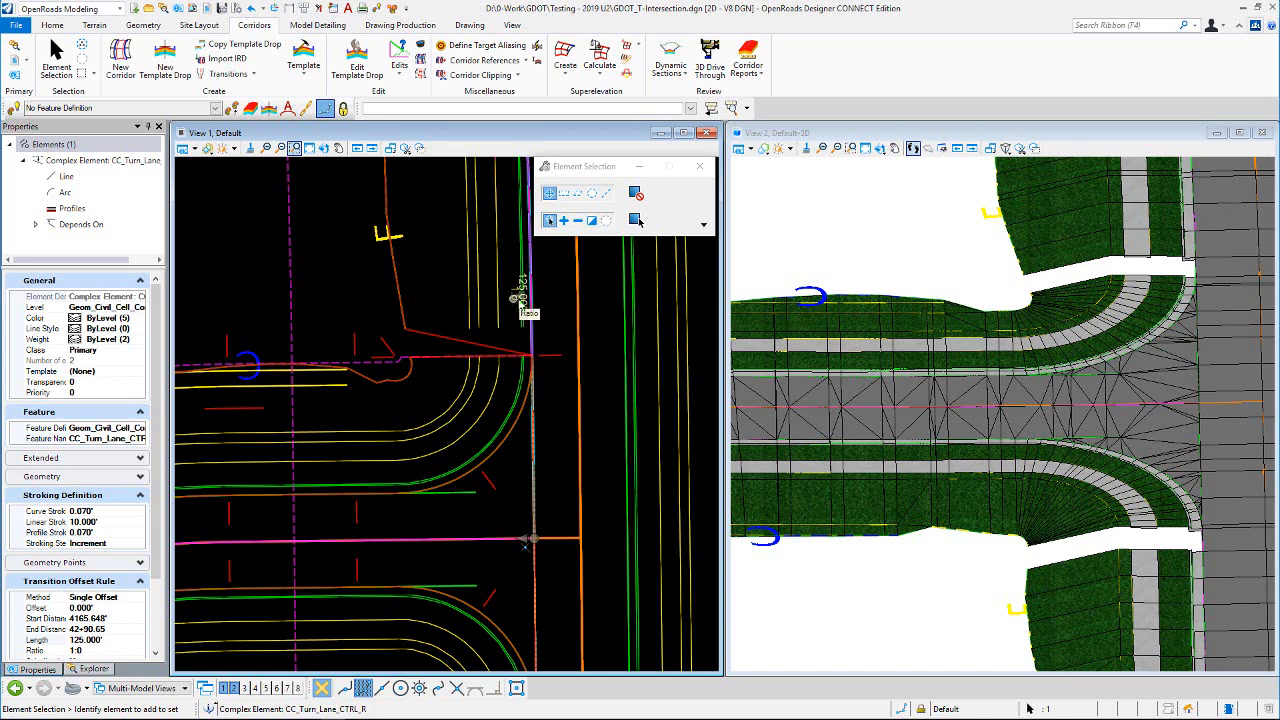
left_click(521, 299)
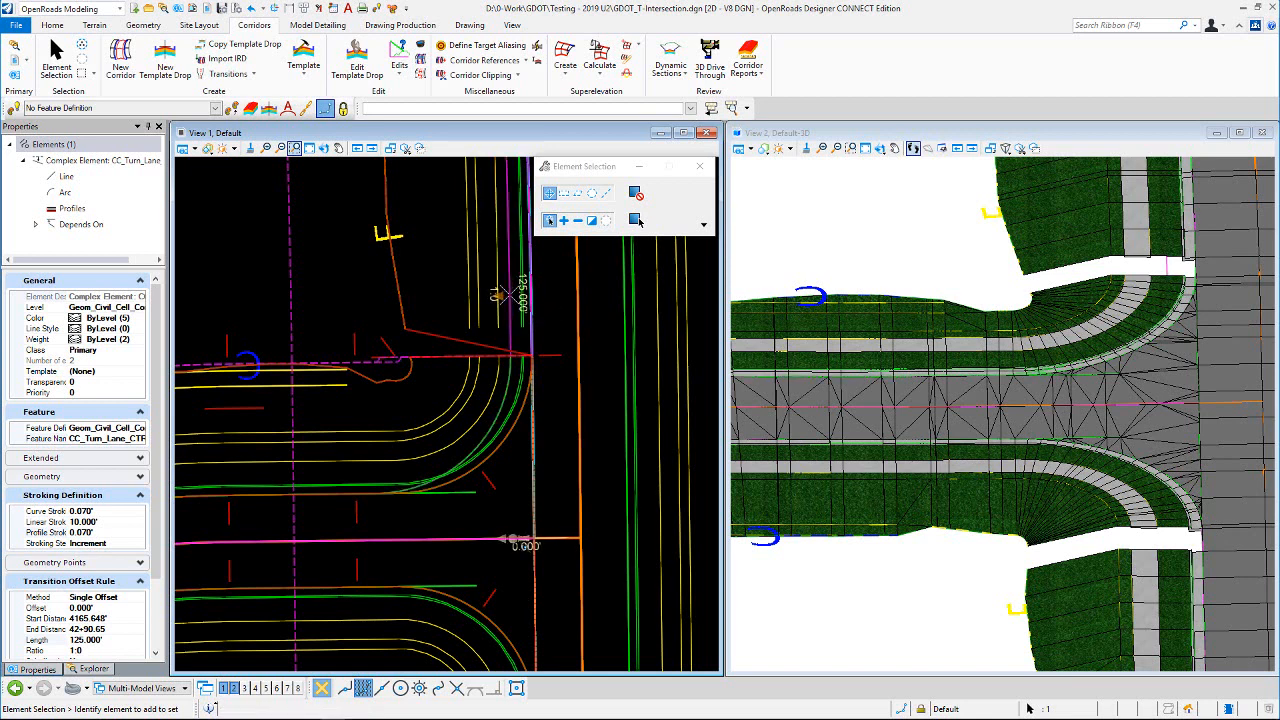
left_click(510, 294)
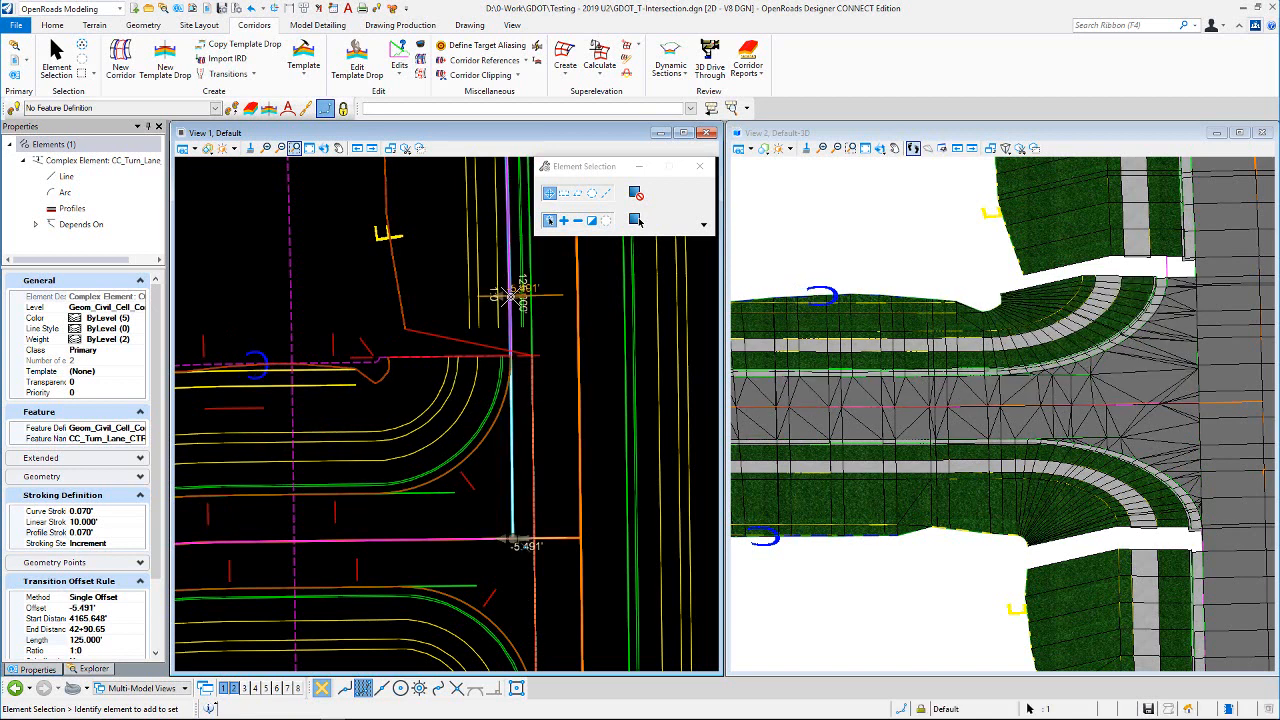
left_click(564, 329)
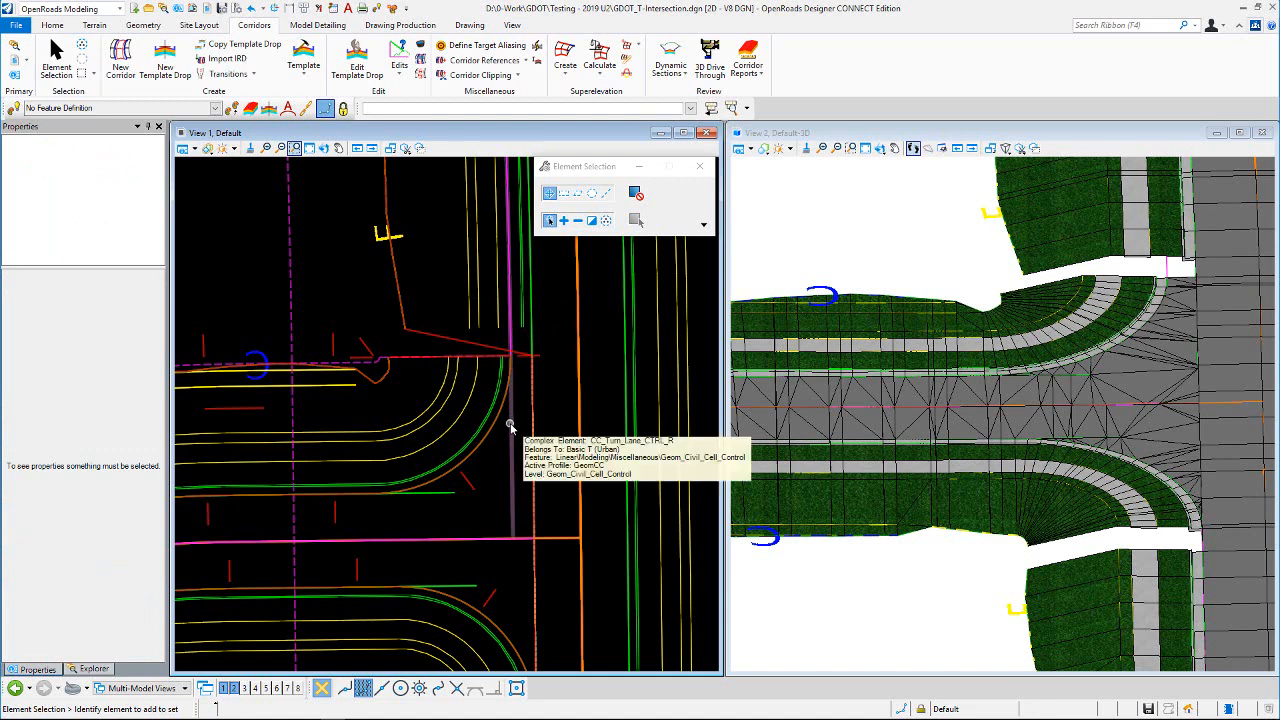
Step: Set the offset of the CC_Turn_Lane_CTRL_R control line to -12 ft and clear the selection
left_click(510, 426)
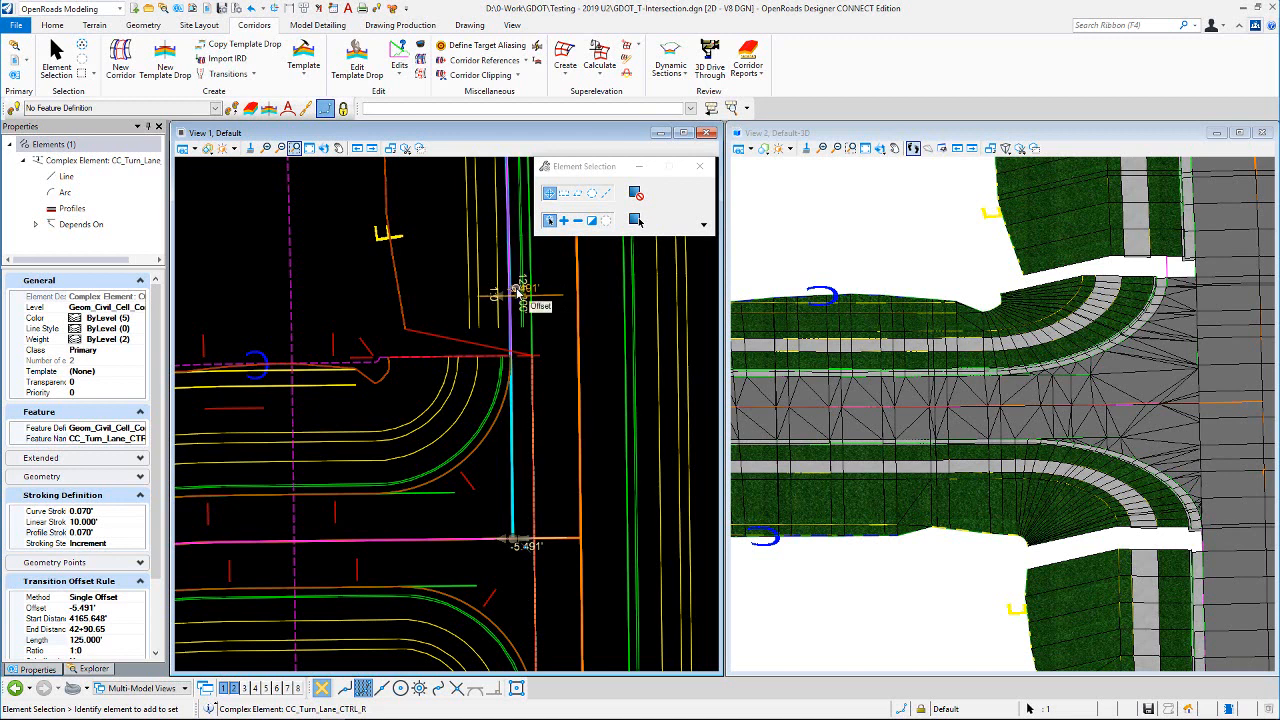
left_click(517, 290)
type("-12")
key("Return")
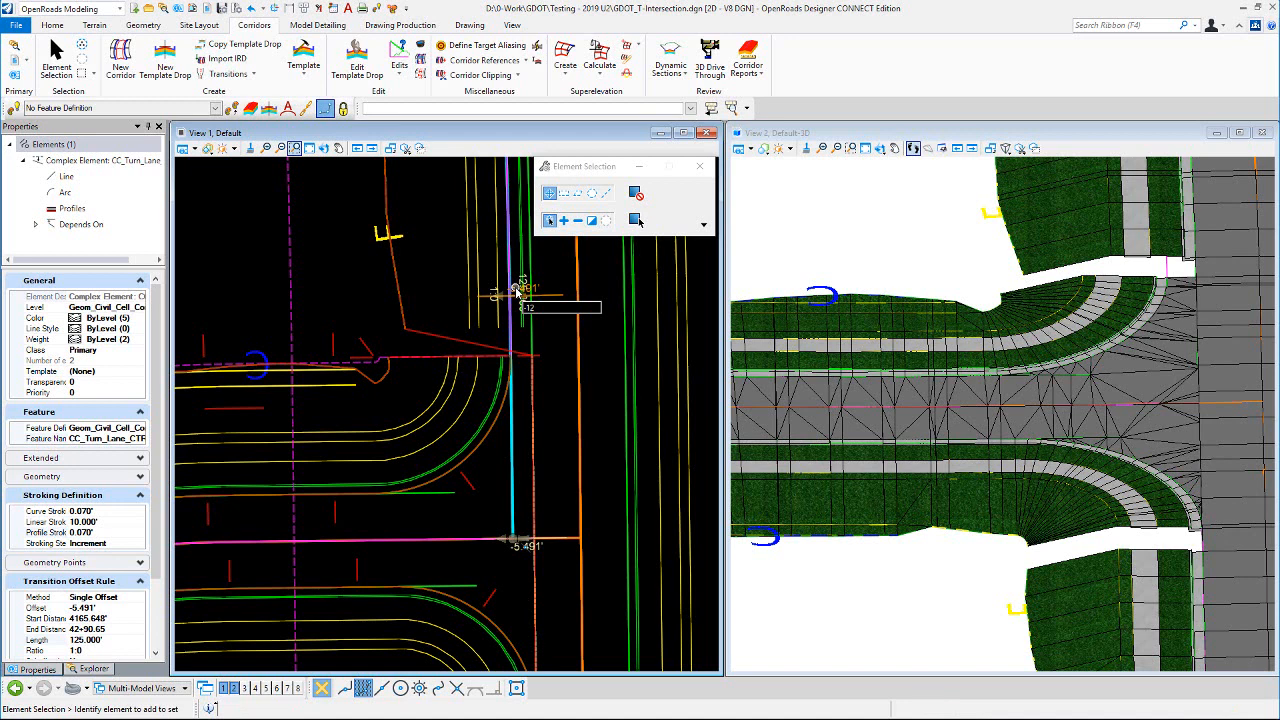
key("Return")
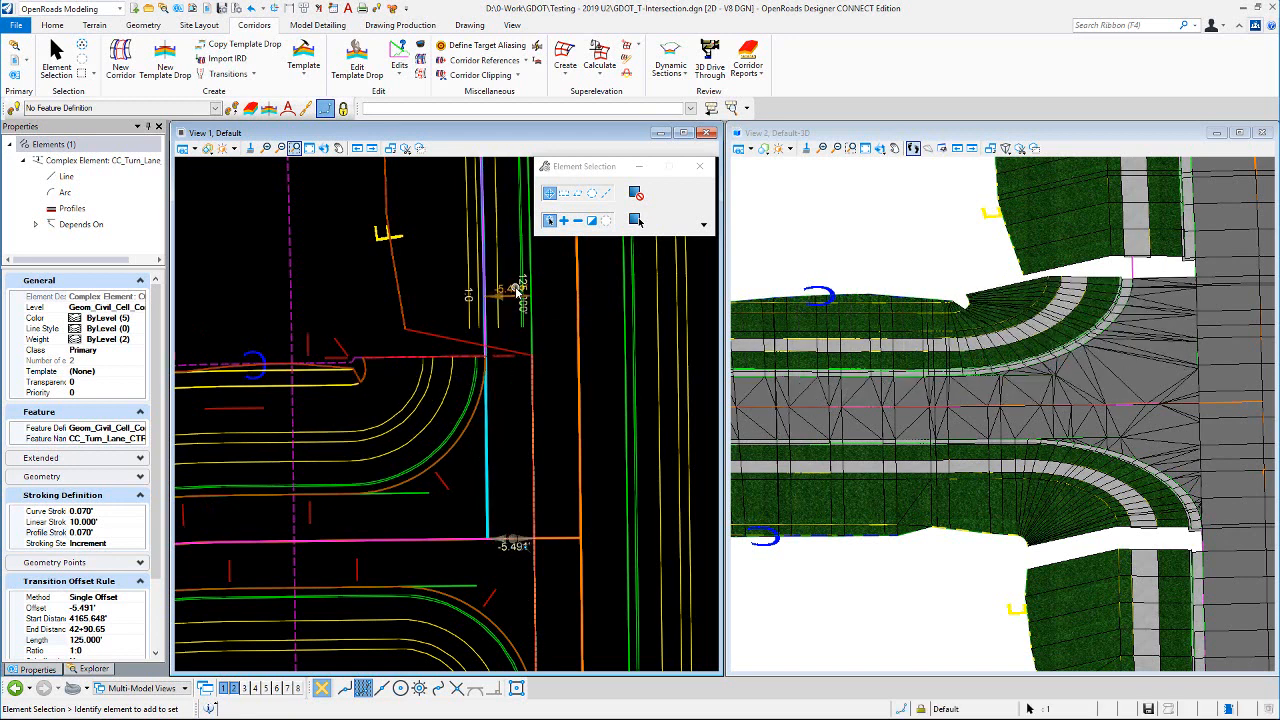
left_click(419, 249)
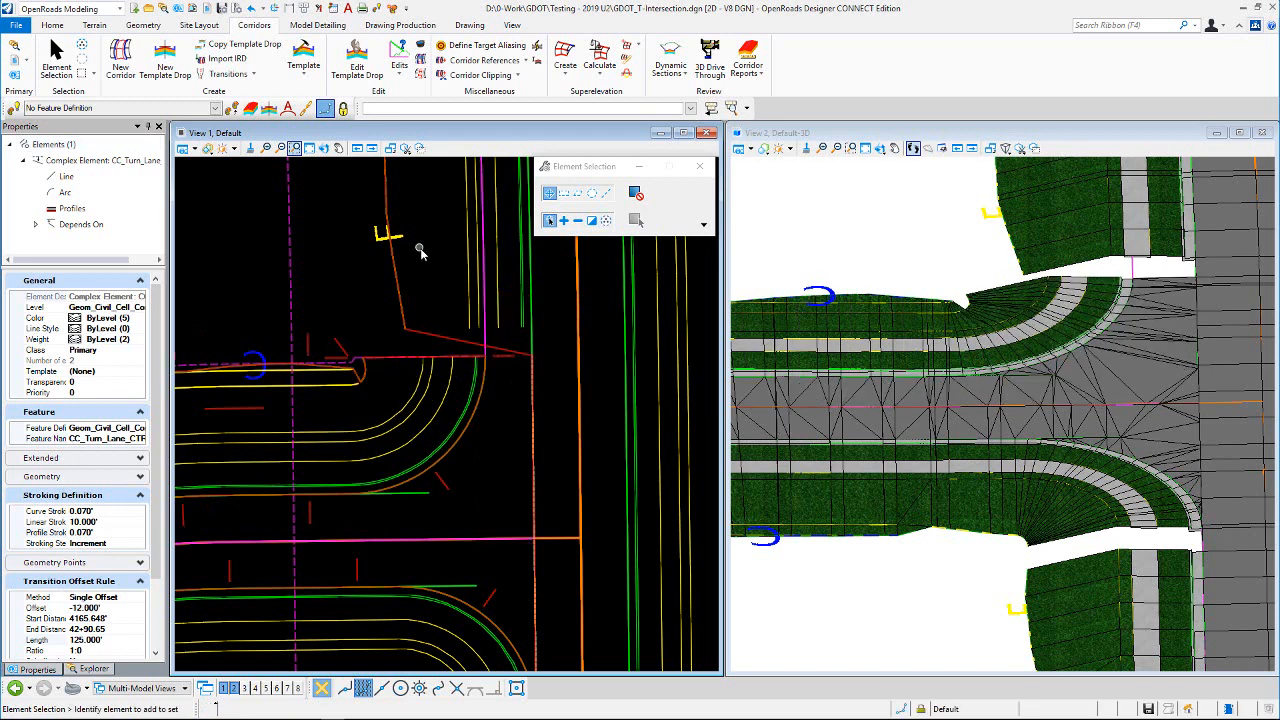
Step: Change the plan view's display to hide the corridor outlines and set the upper curb return radius of RdEoP_R to 80 ft
scroll(514, 314, "down", 3)
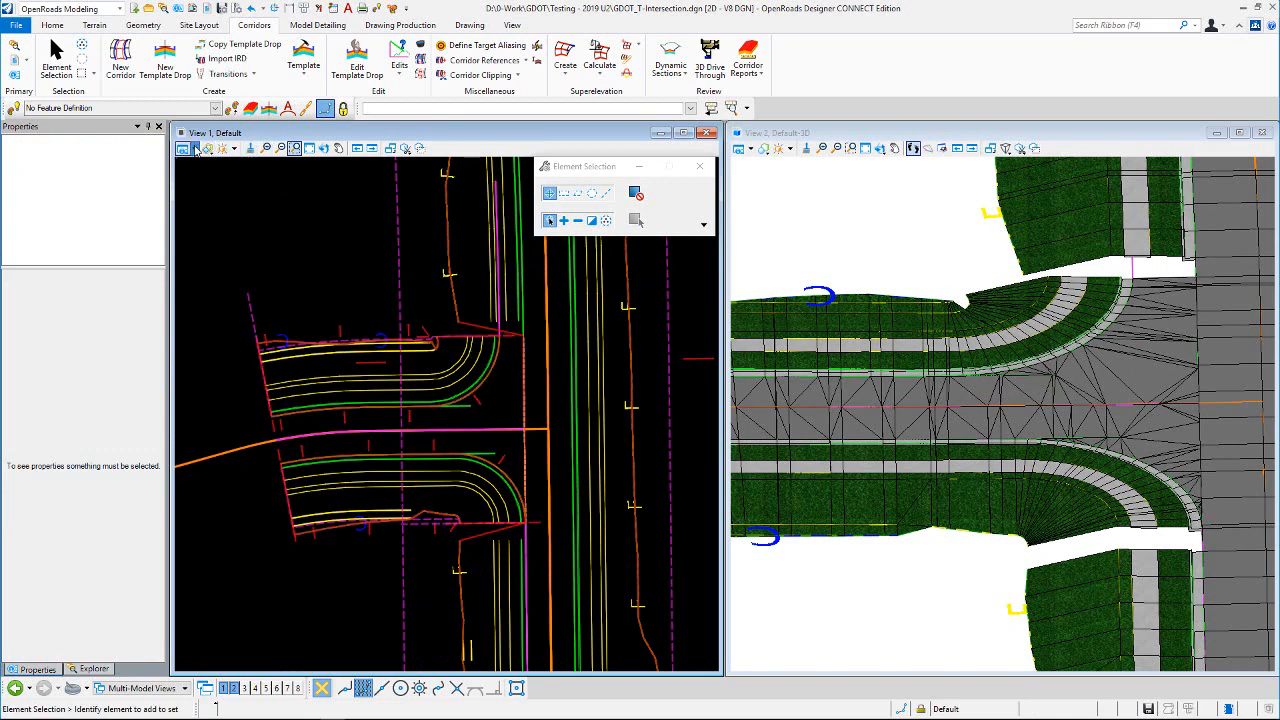
left_click(228, 334)
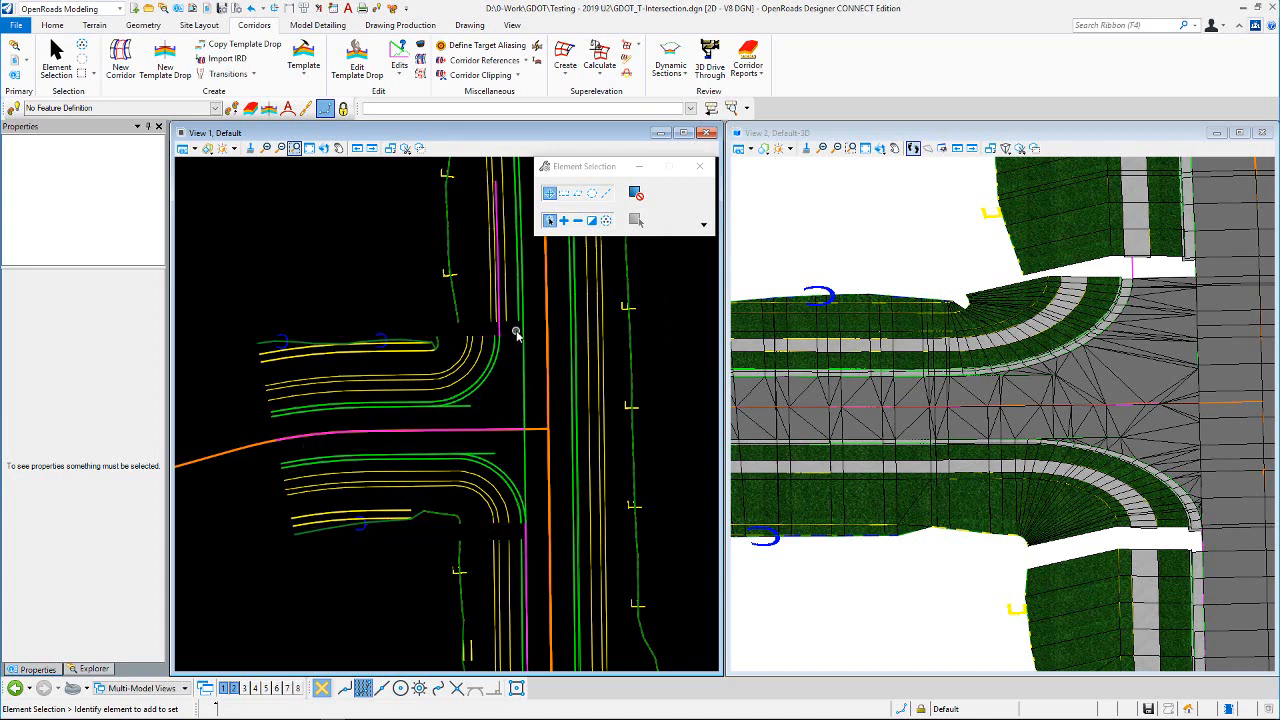
left_click(489, 382)
left_click(489, 382)
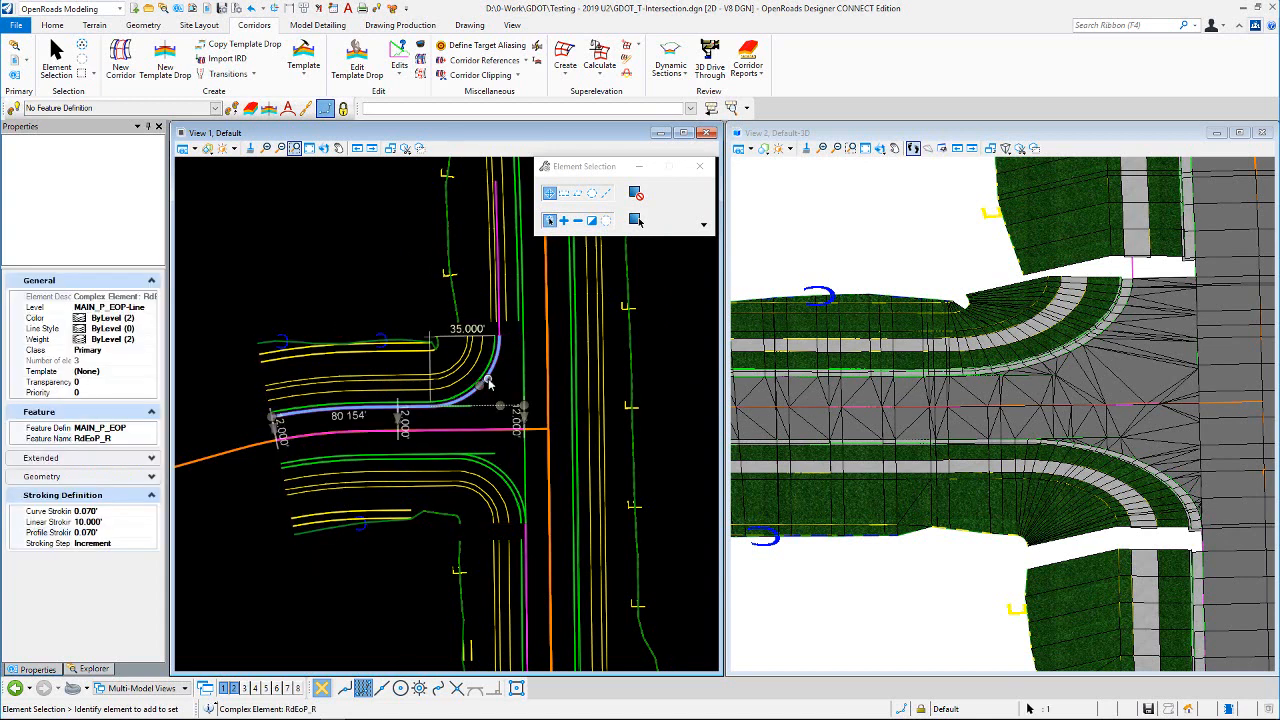
left_click(472, 330)
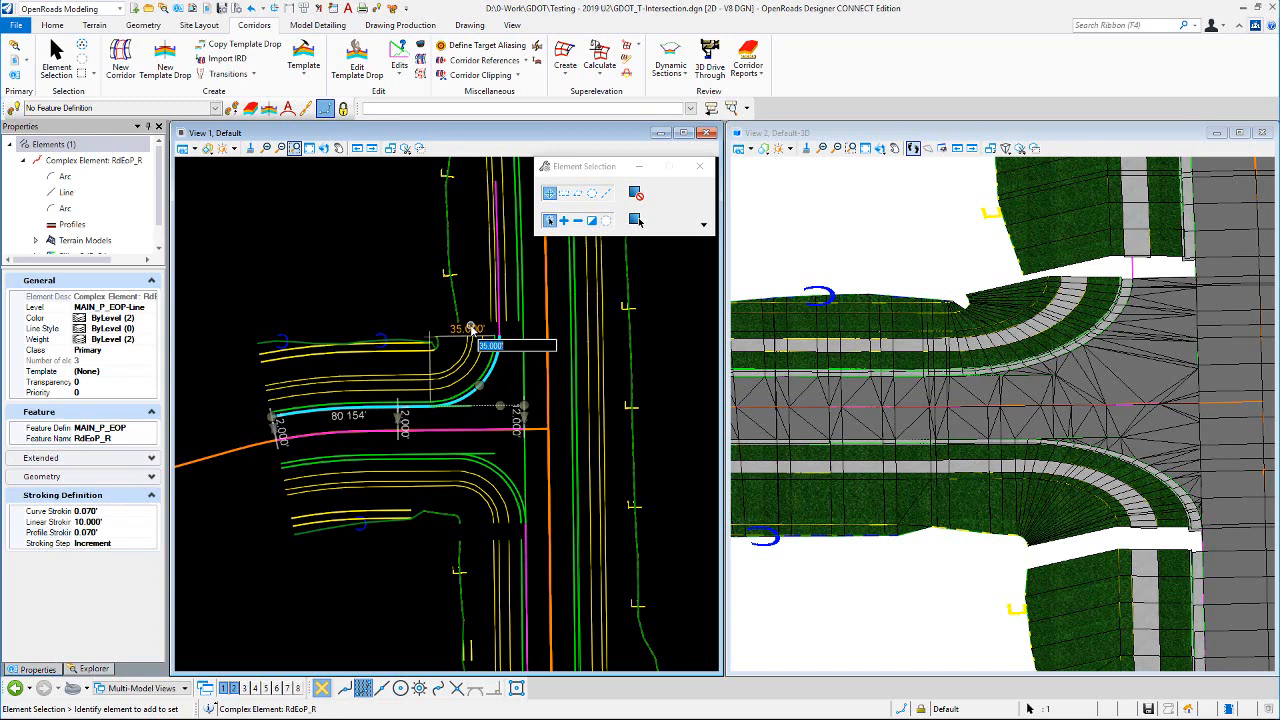
type("80")
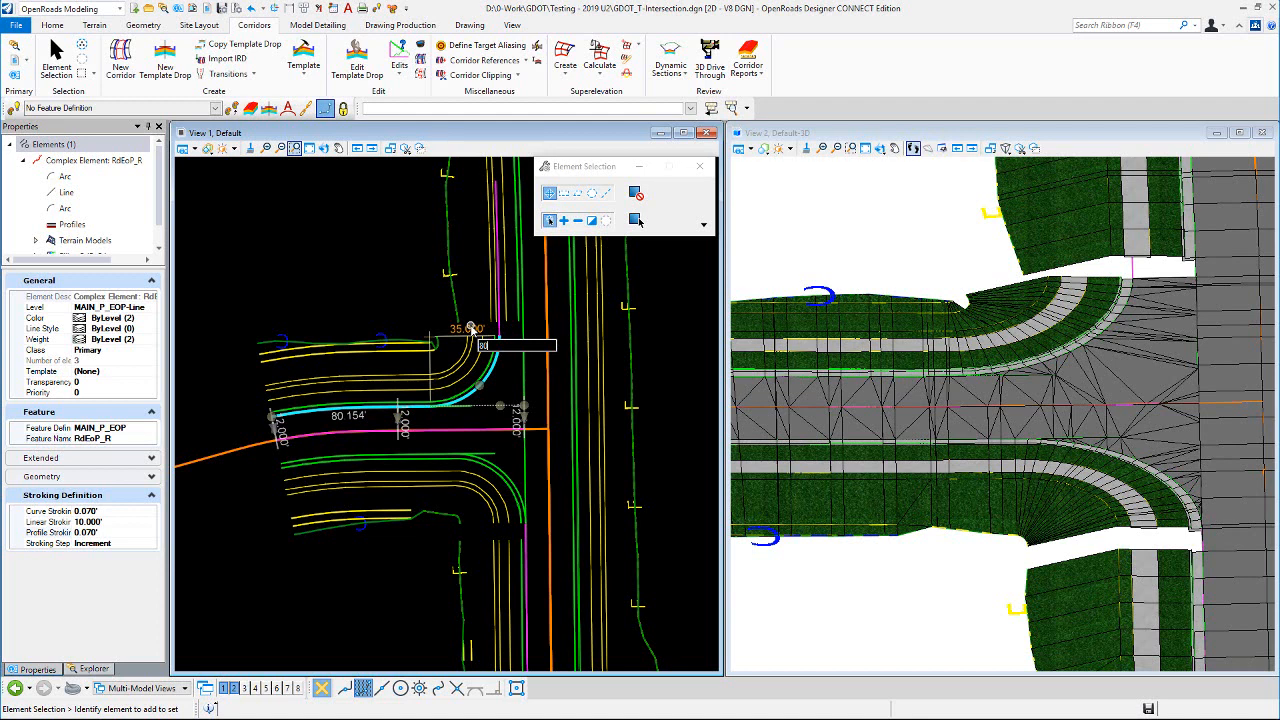
left_click(472, 330)
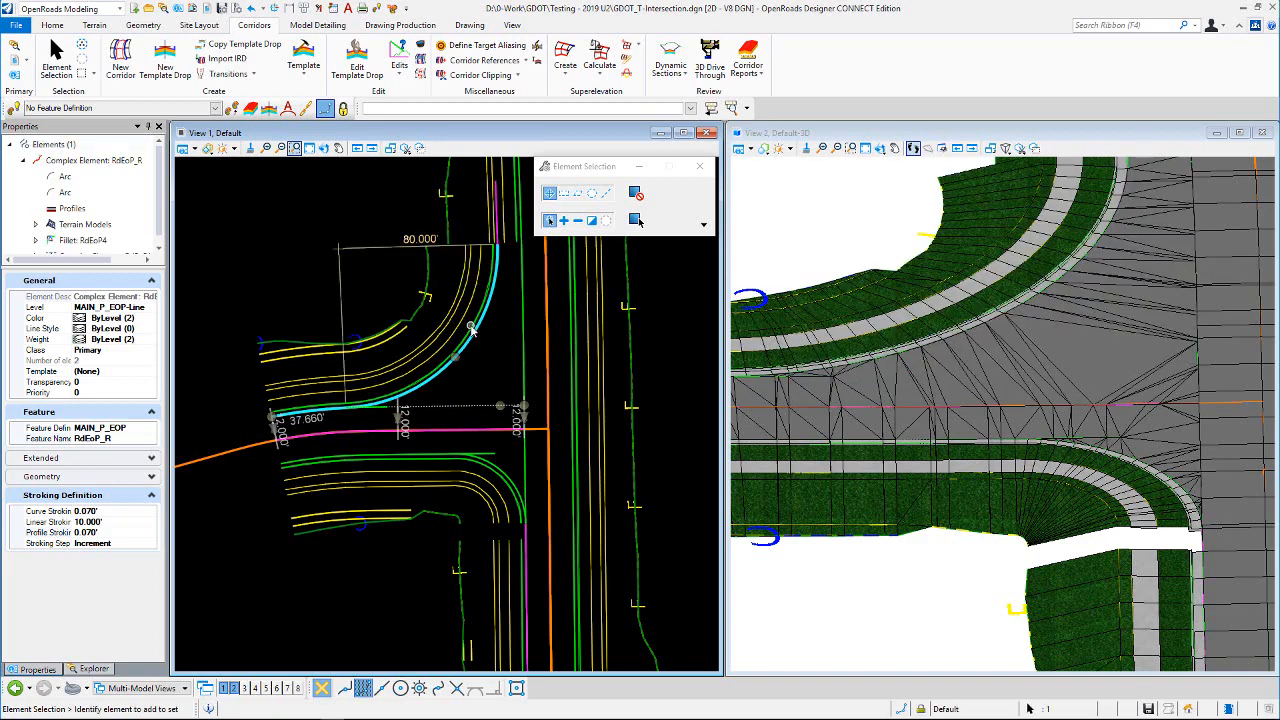
Step: Examine the reshaped upper curb return, the CC_Turn_Lane_CTRL_R control line and the lower edge of pavement RdEoP_L
scroll(1055, 410, "down", 2)
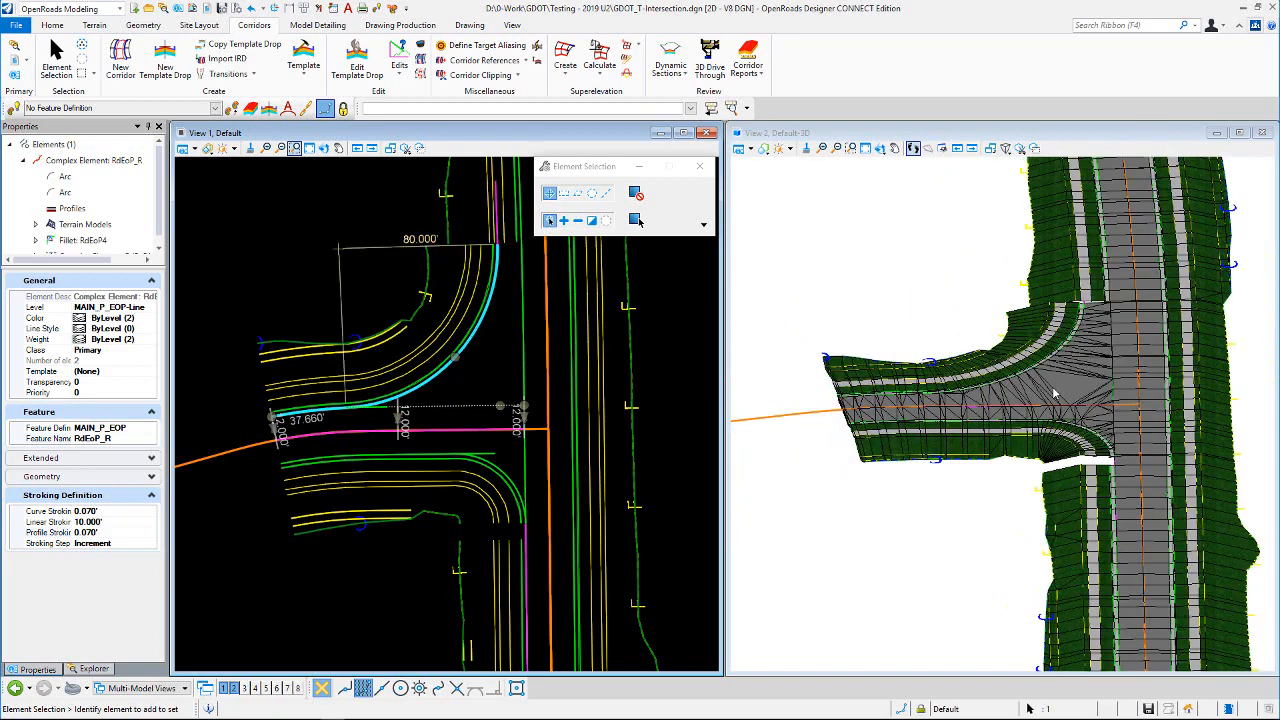
left_click(505, 349)
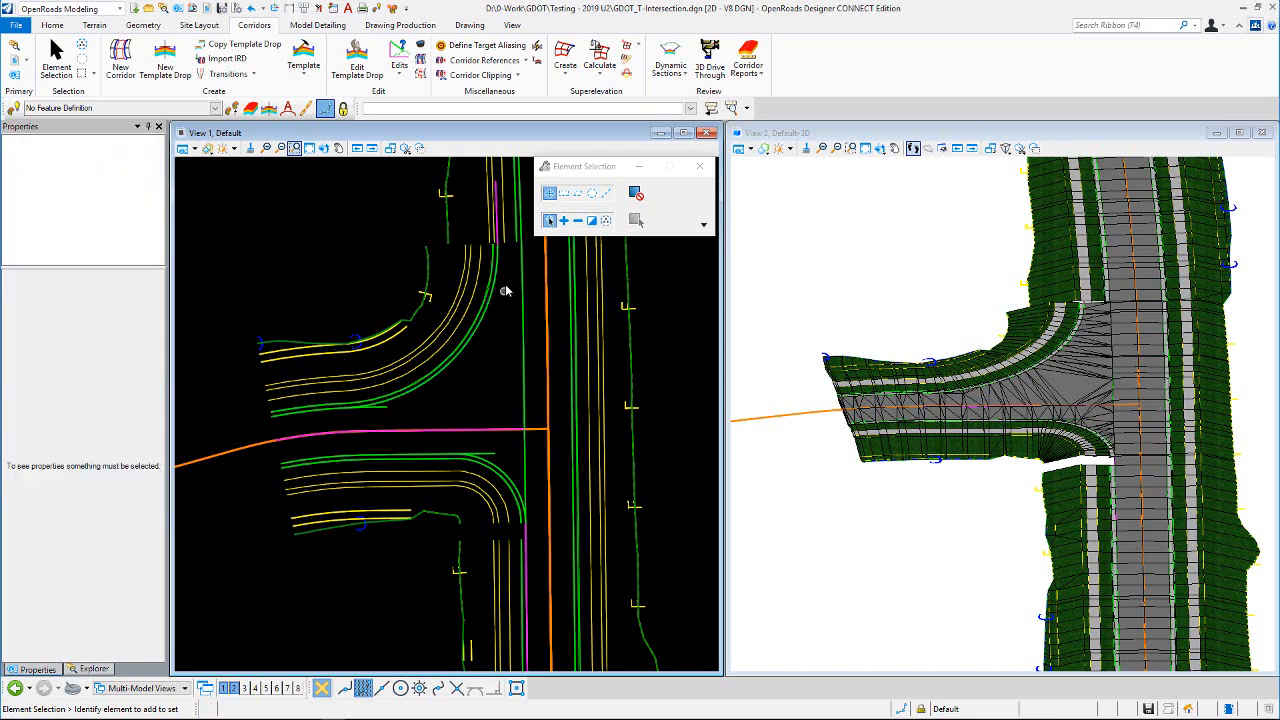
scroll(1103, 316, "up", 2)
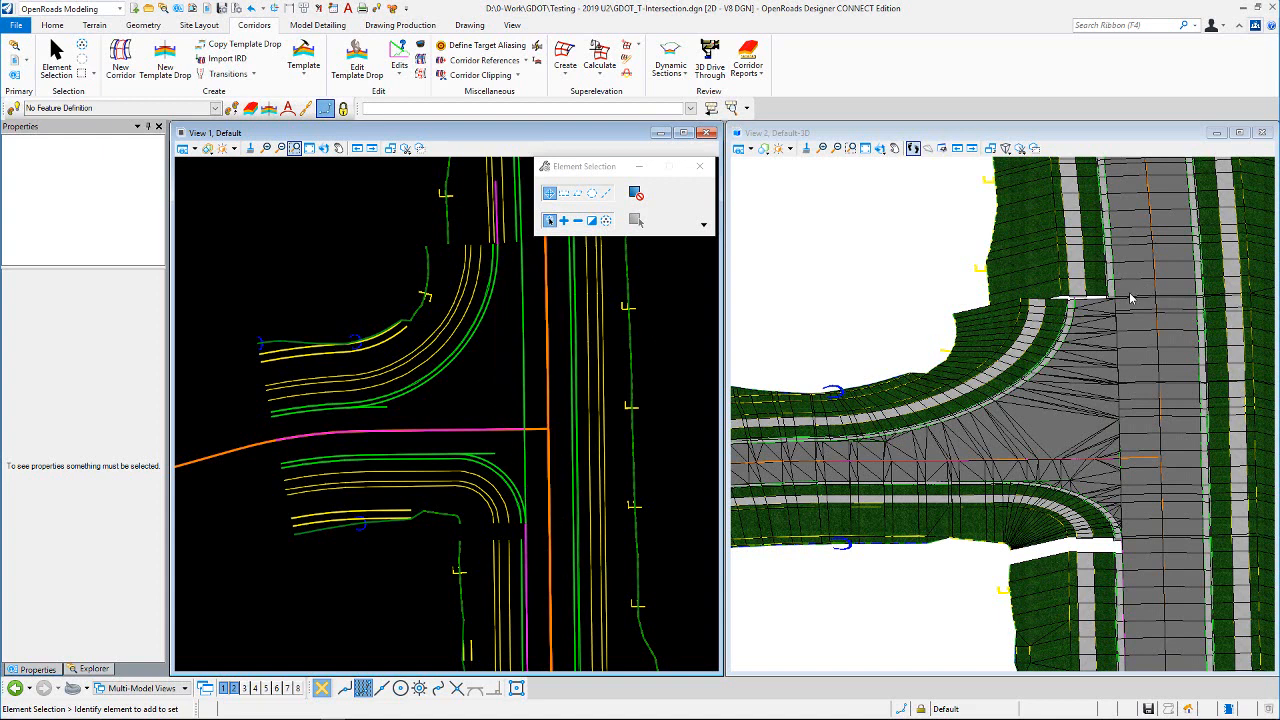
left_click(497, 347)
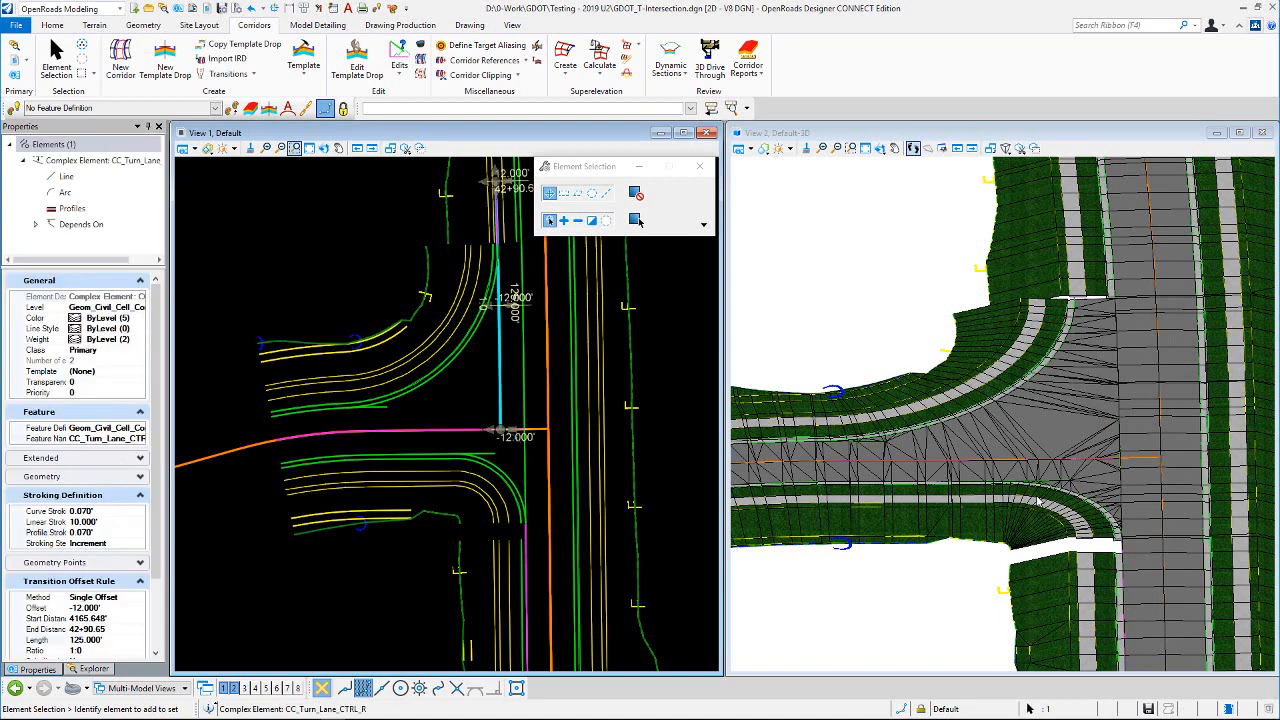
left_click(465, 378)
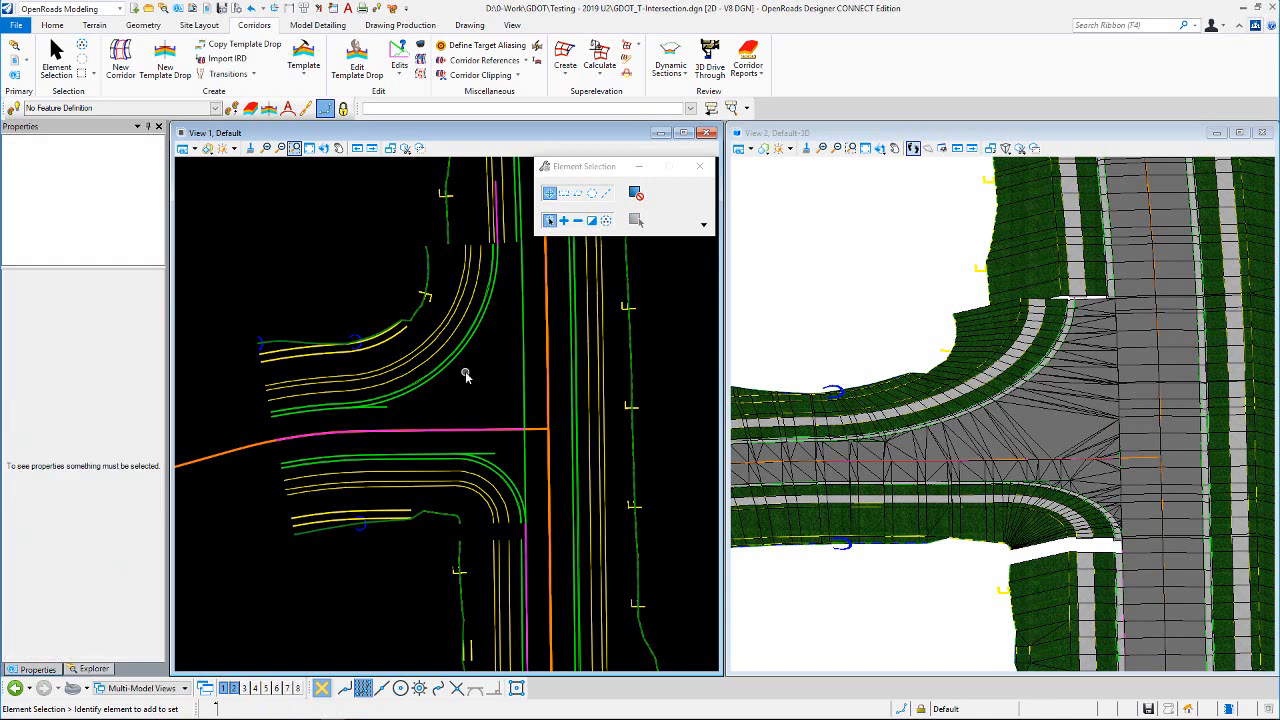
left_click(500, 472)
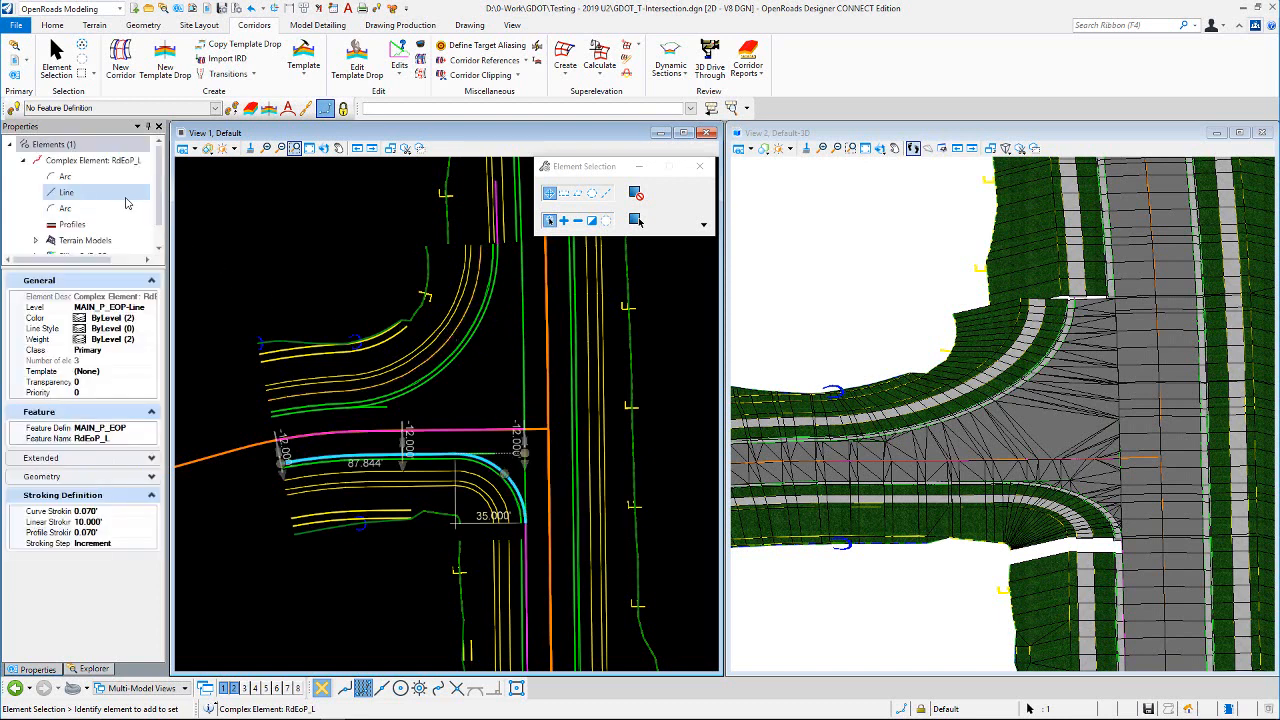
left_click(491, 408)
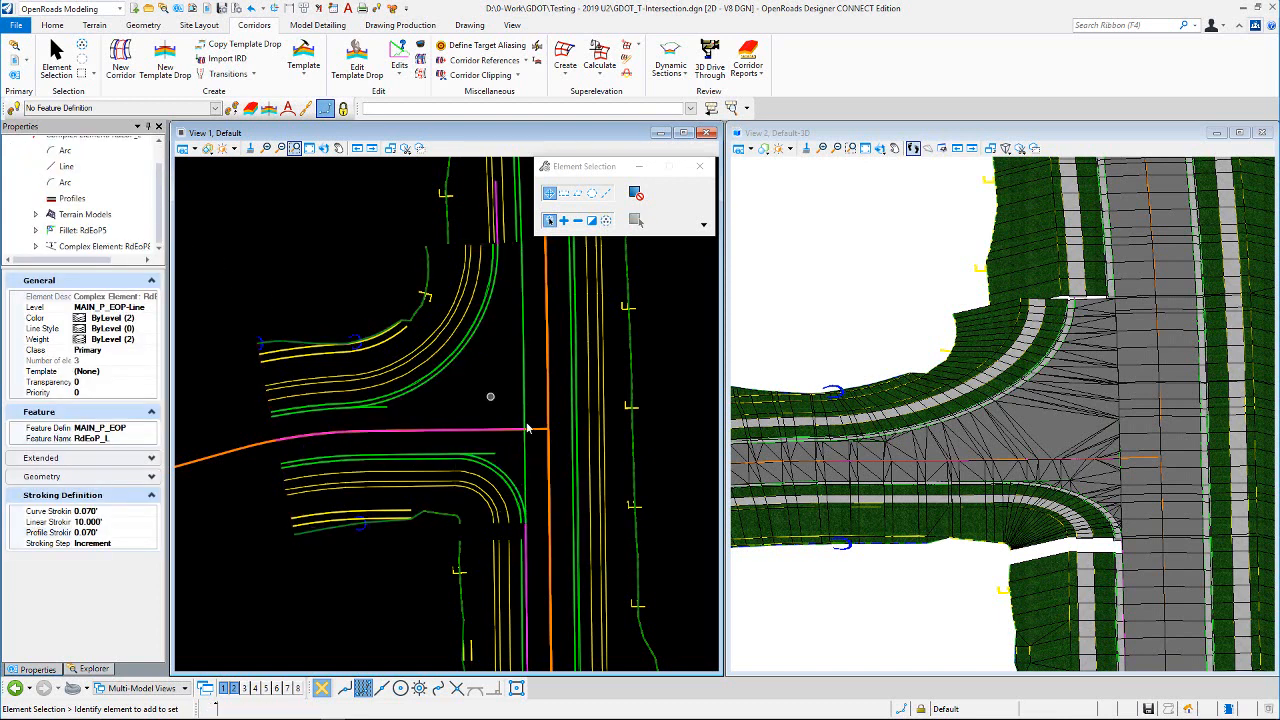
Step: Set the Back Taper method of the lower curb return fillet in RdEoP_L to Length Offset
left_click(504, 471)
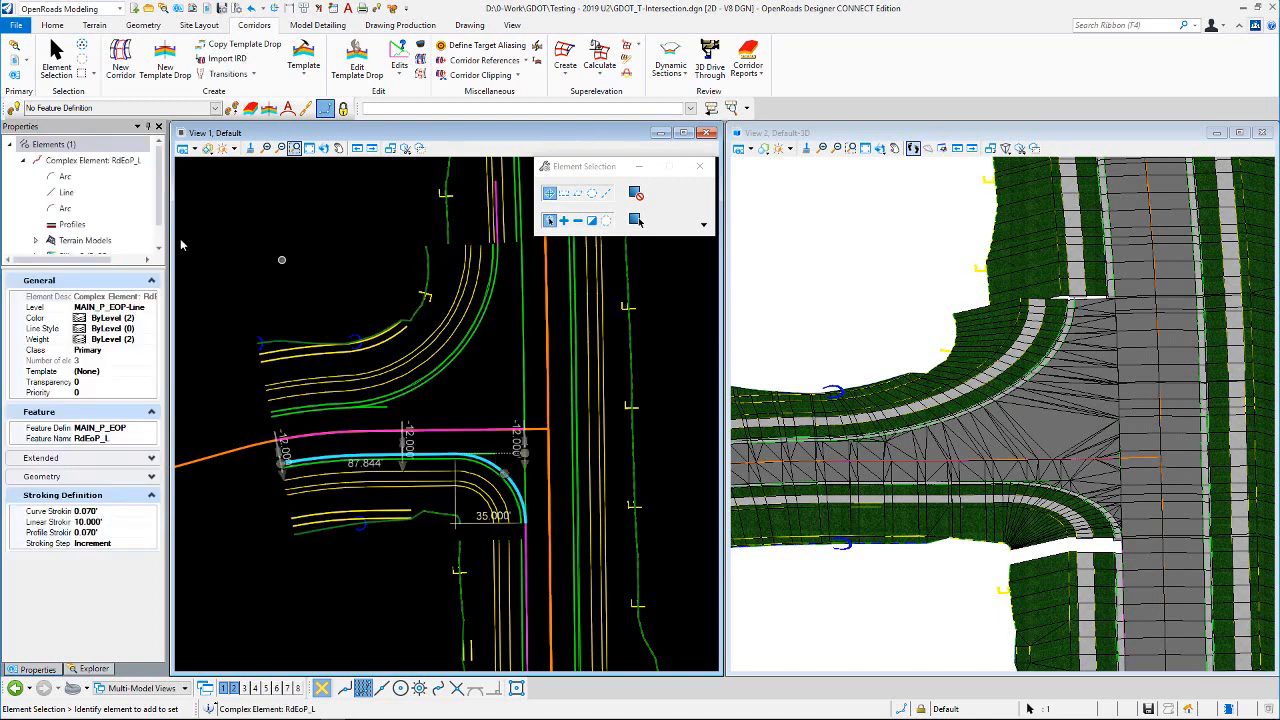
left_click(90, 231)
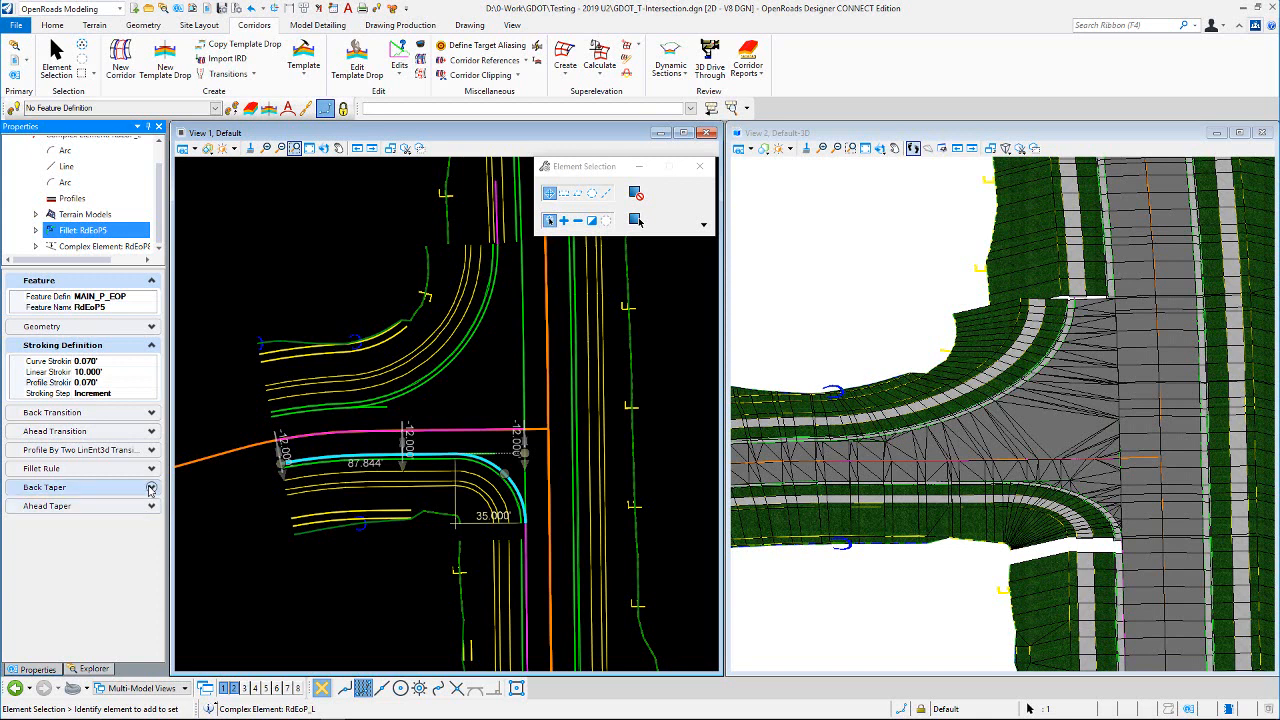
left_click(150, 487)
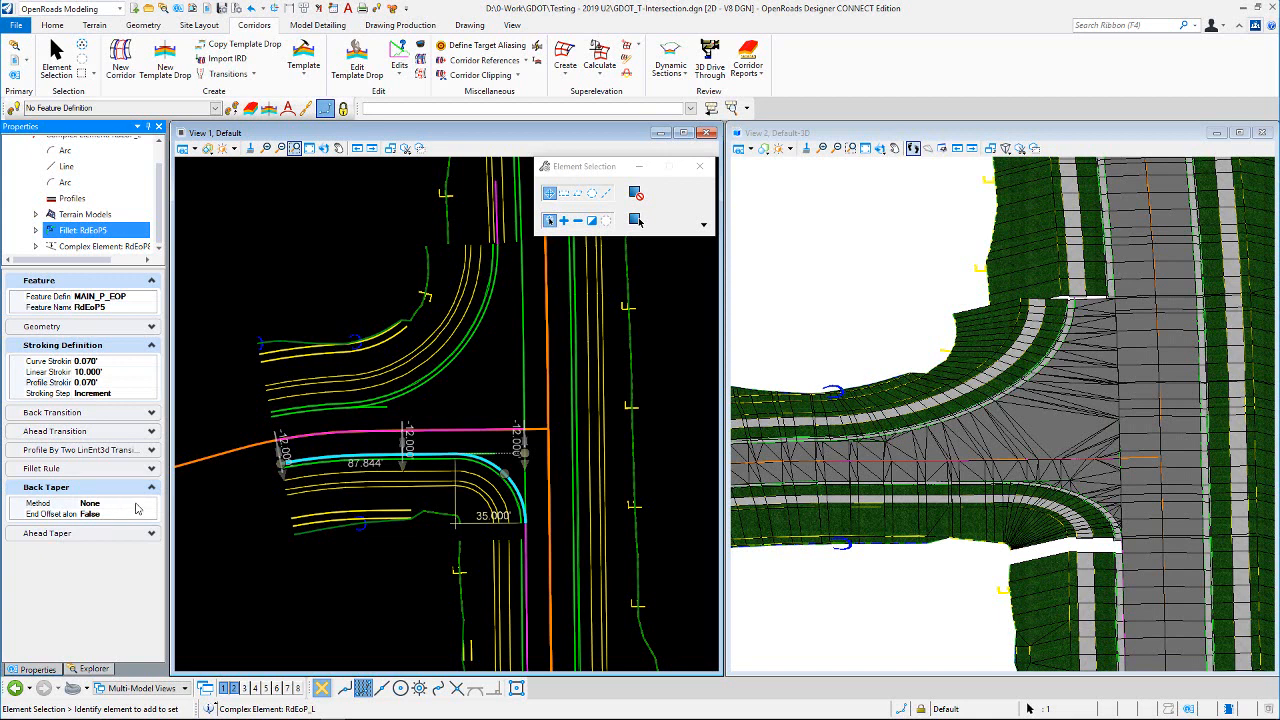
left_click(139, 508)
left_click(150, 507)
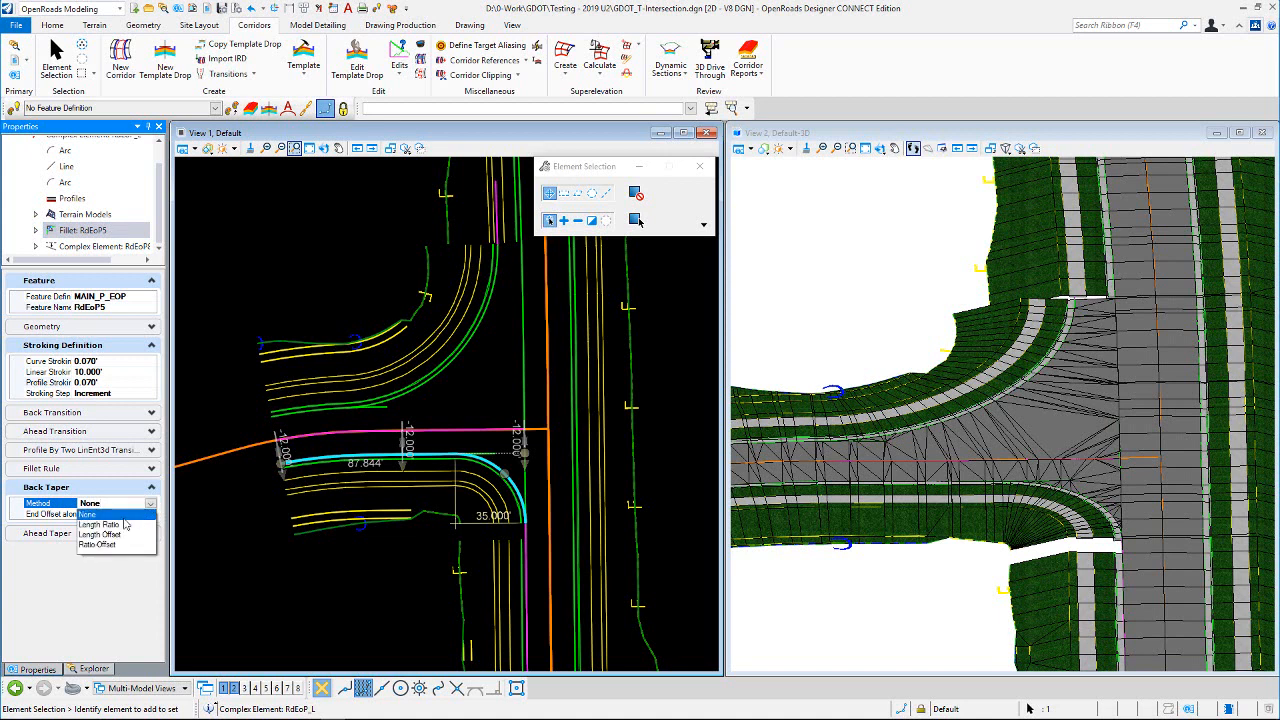
left_click(114, 526)
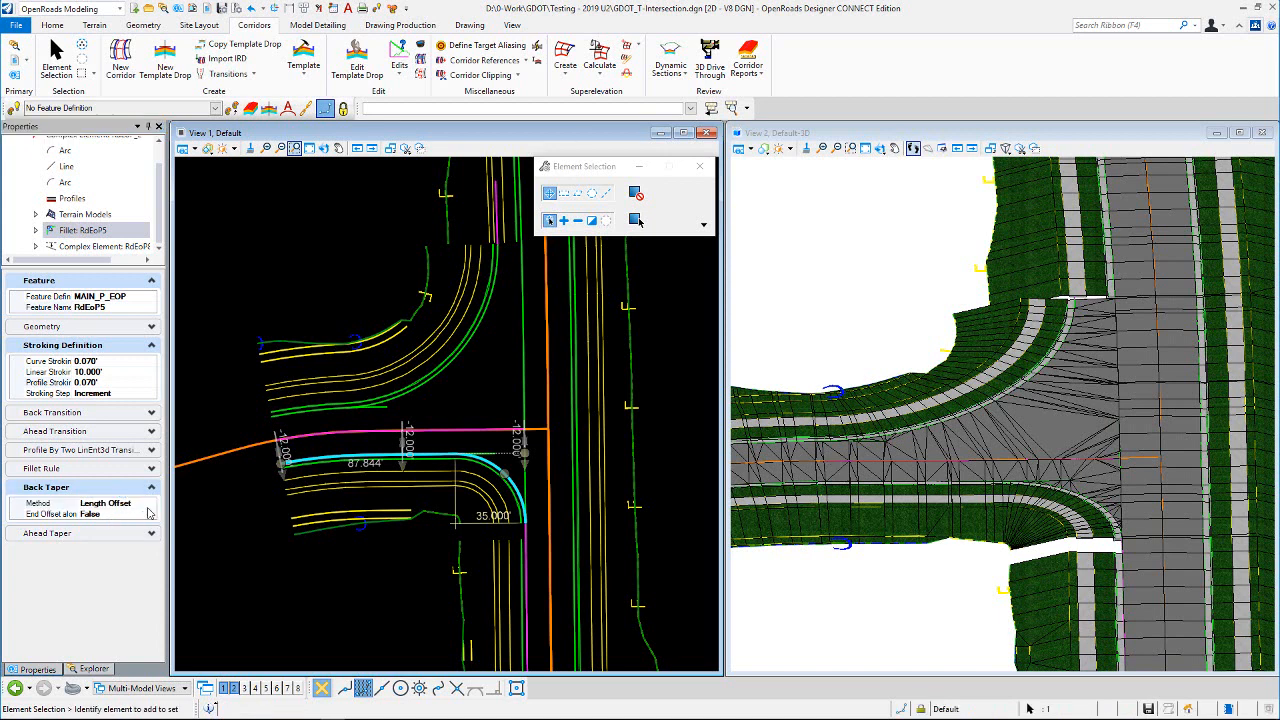
left_click(149, 505)
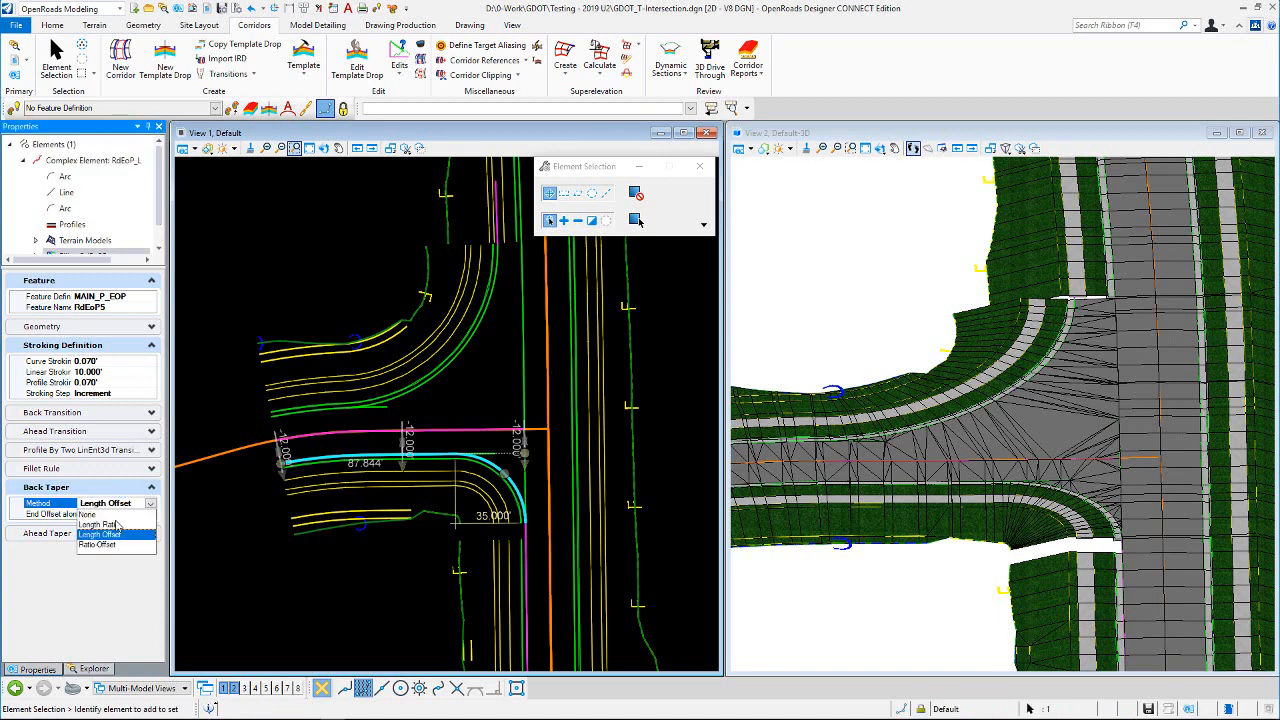
left_click(118, 520)
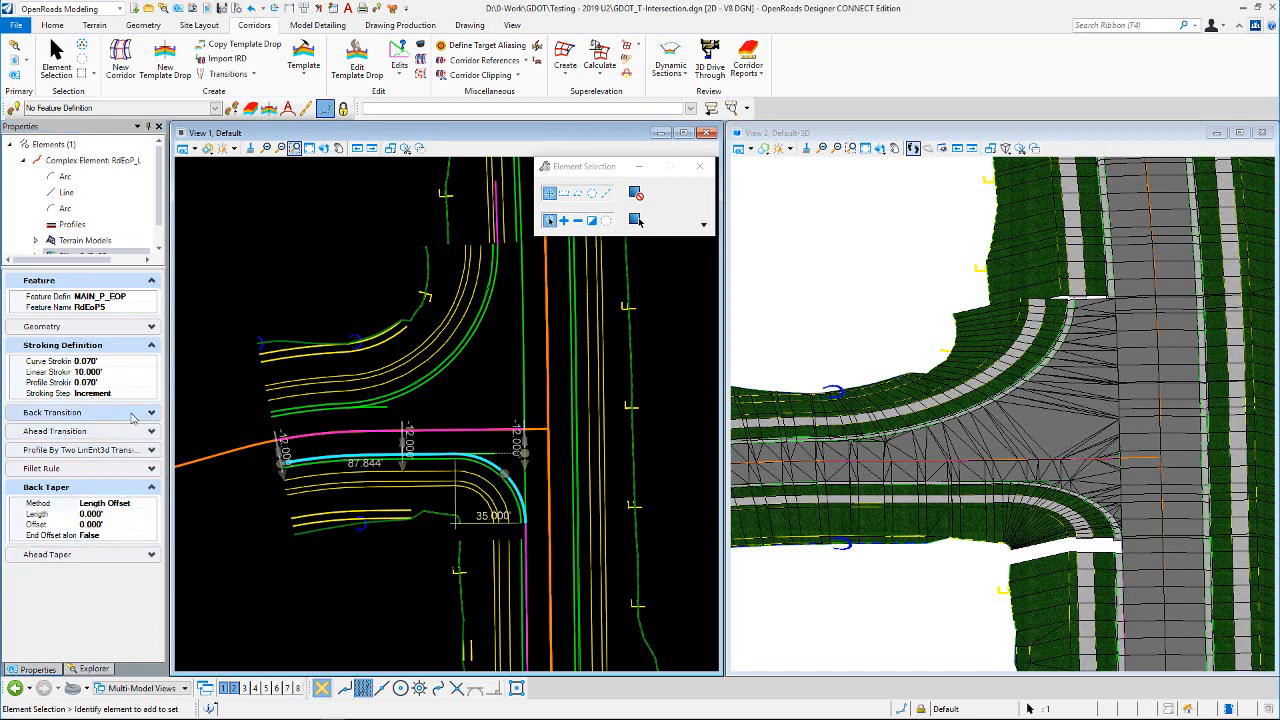
left_click(149, 505)
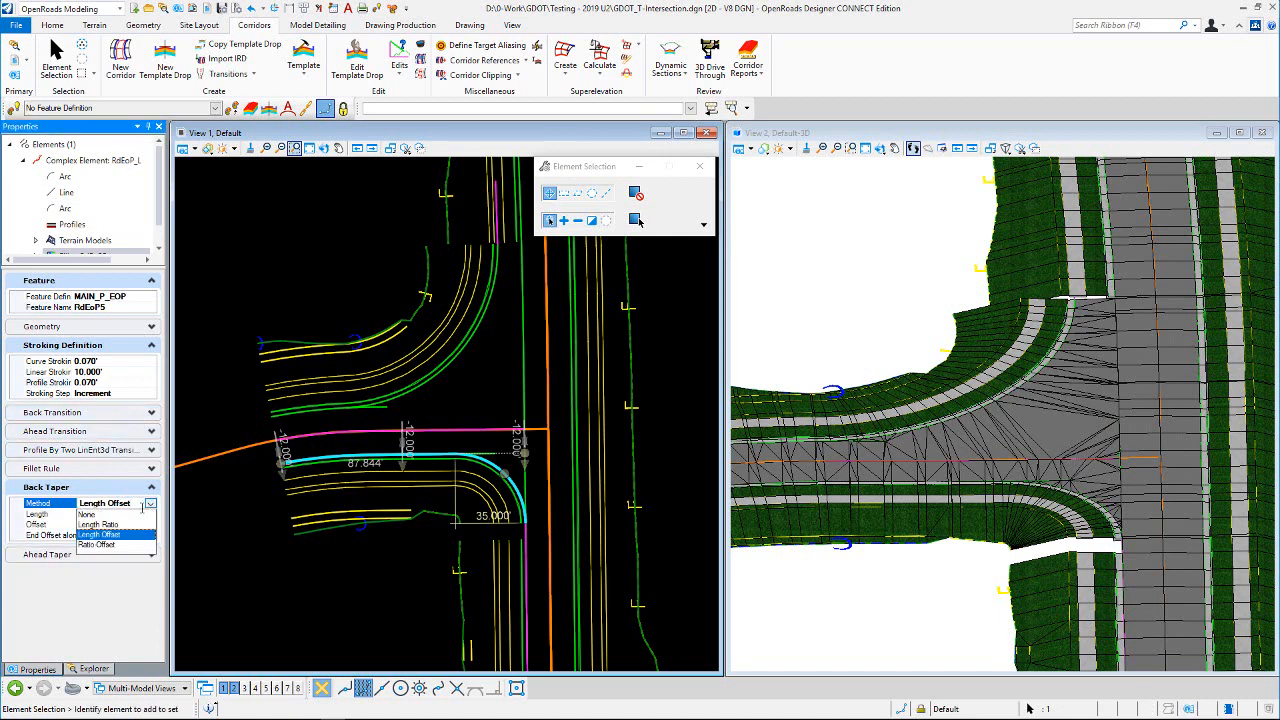
left_click(117, 520)
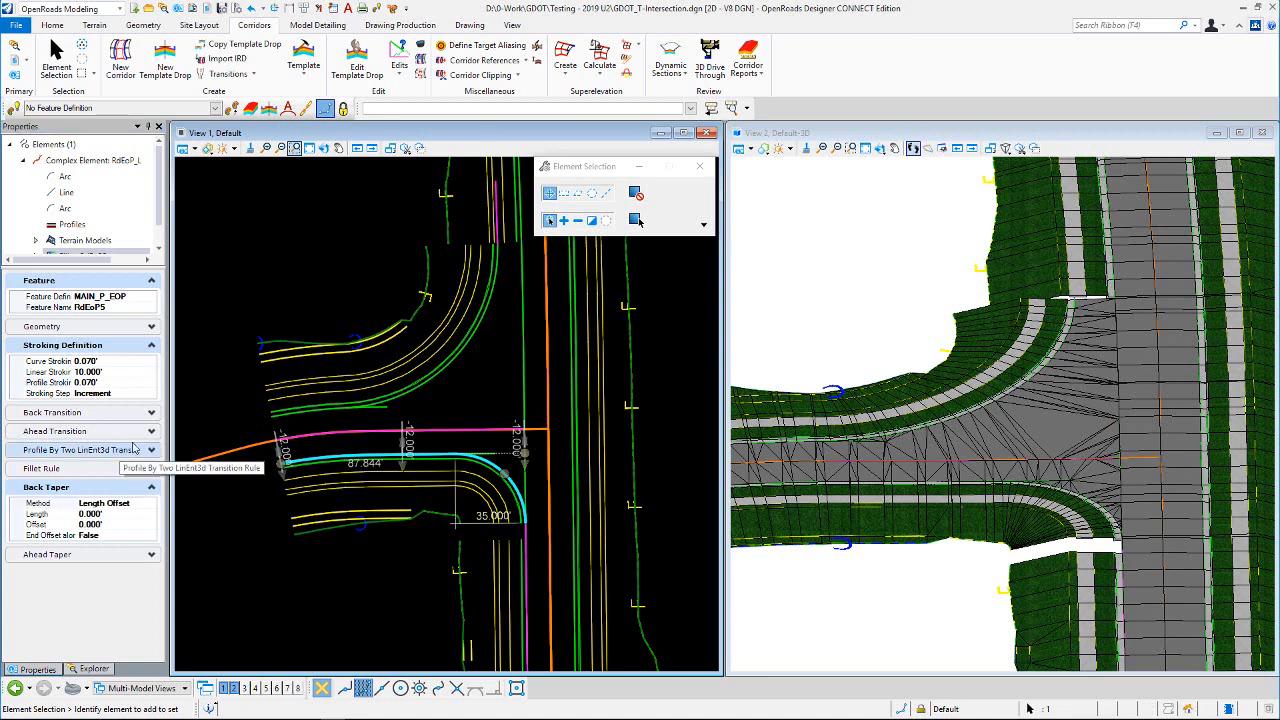
Step: Give the lower curb return fillet a Curve back transition with a 125 ft radius and 75 ft length, and clear the selection
left_click(151, 413)
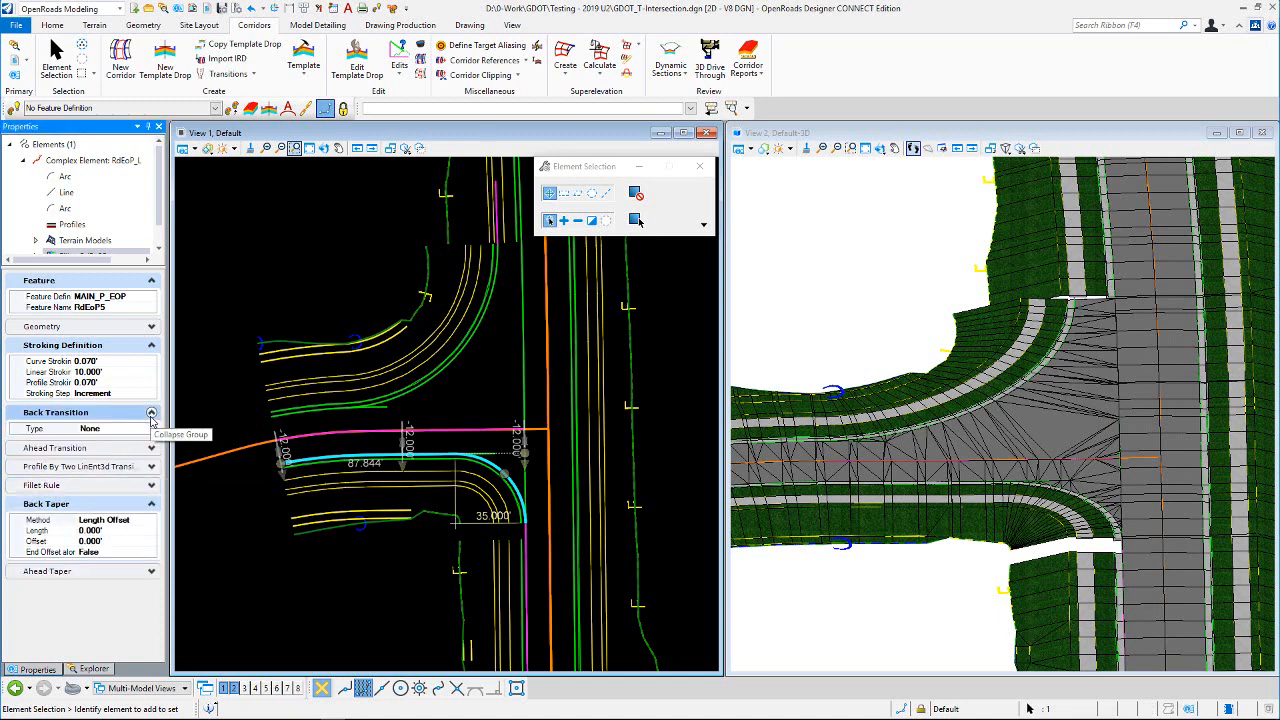
left_click(150, 429)
left_click(151, 430)
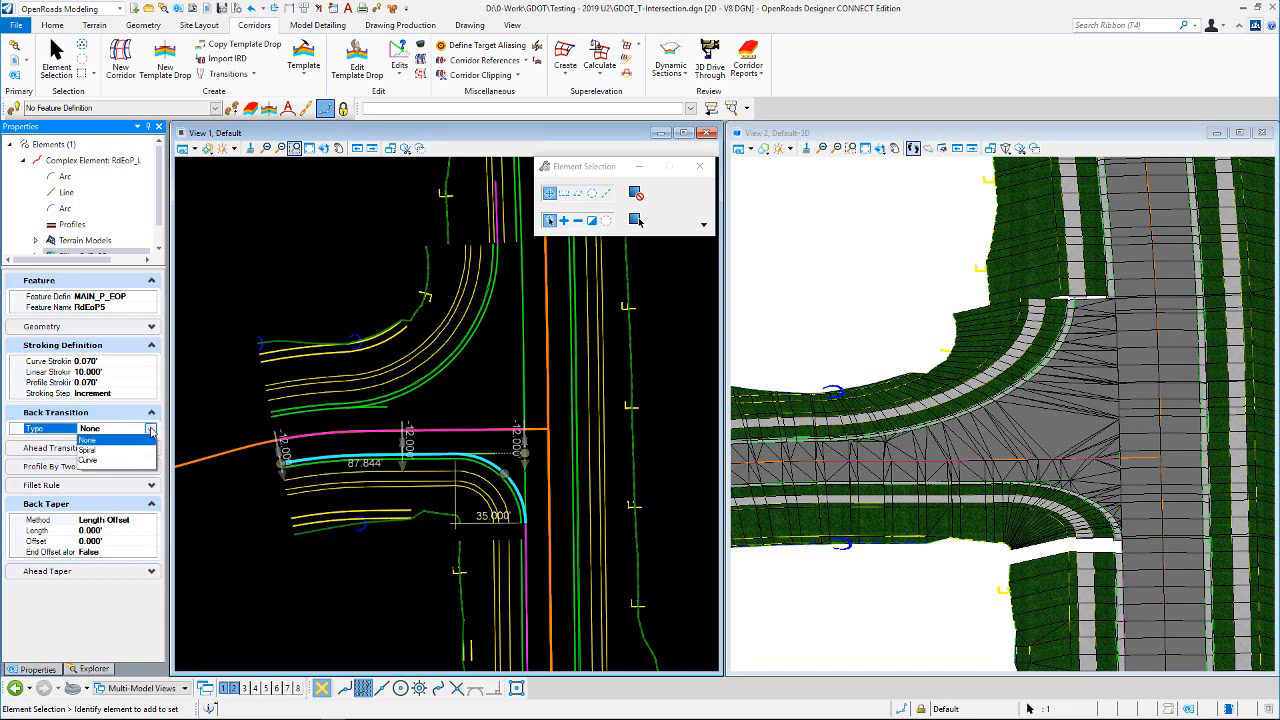
left_click(100, 459)
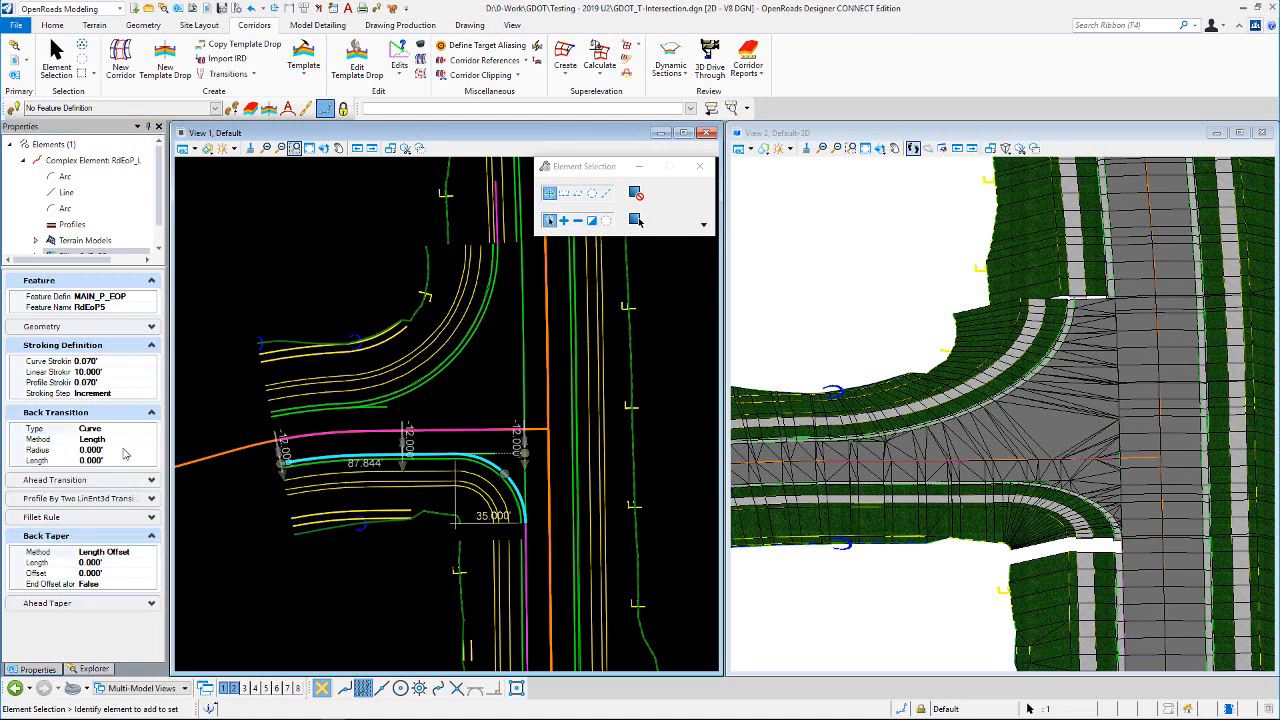
left_click(123, 449)
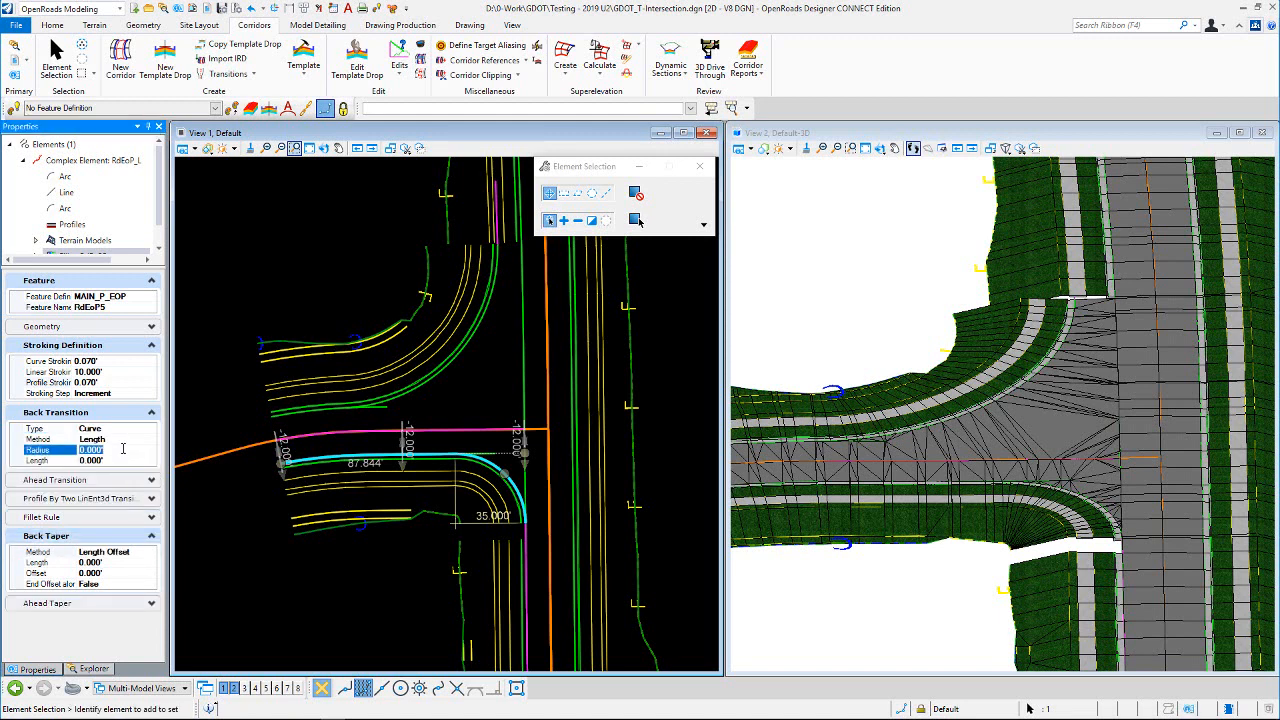
type("125")
key("Return")
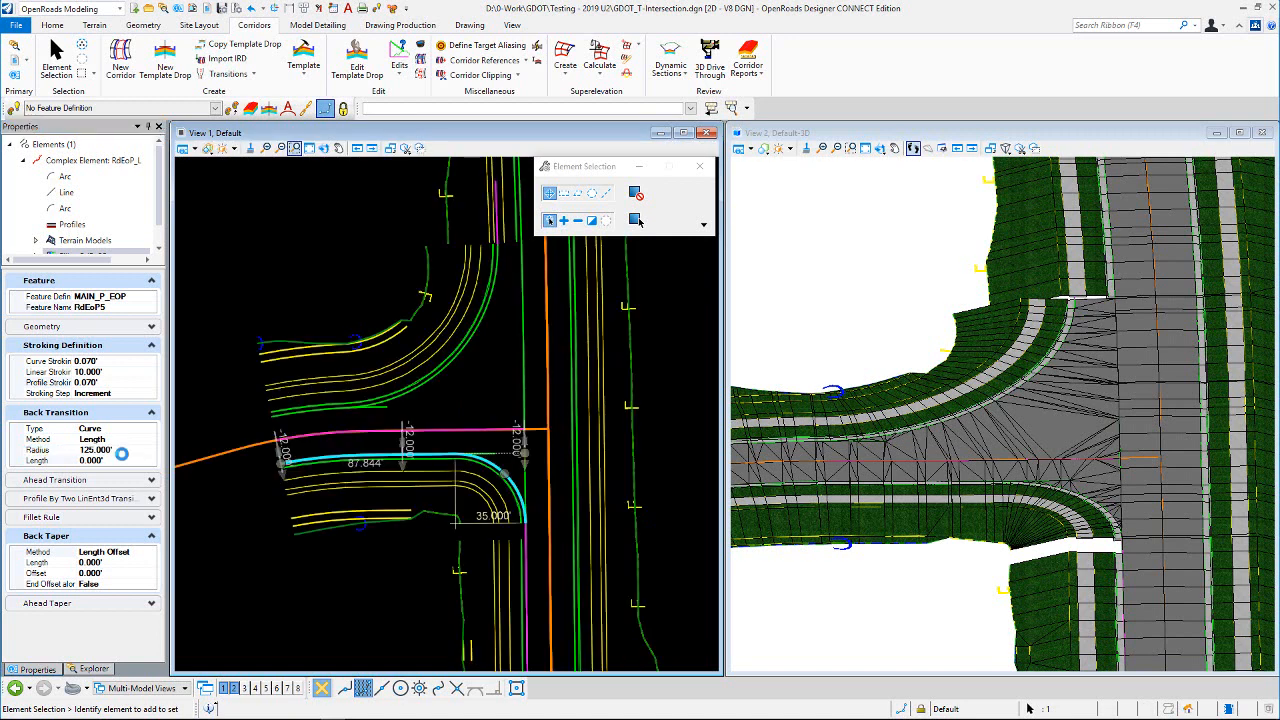
left_click(118, 461)
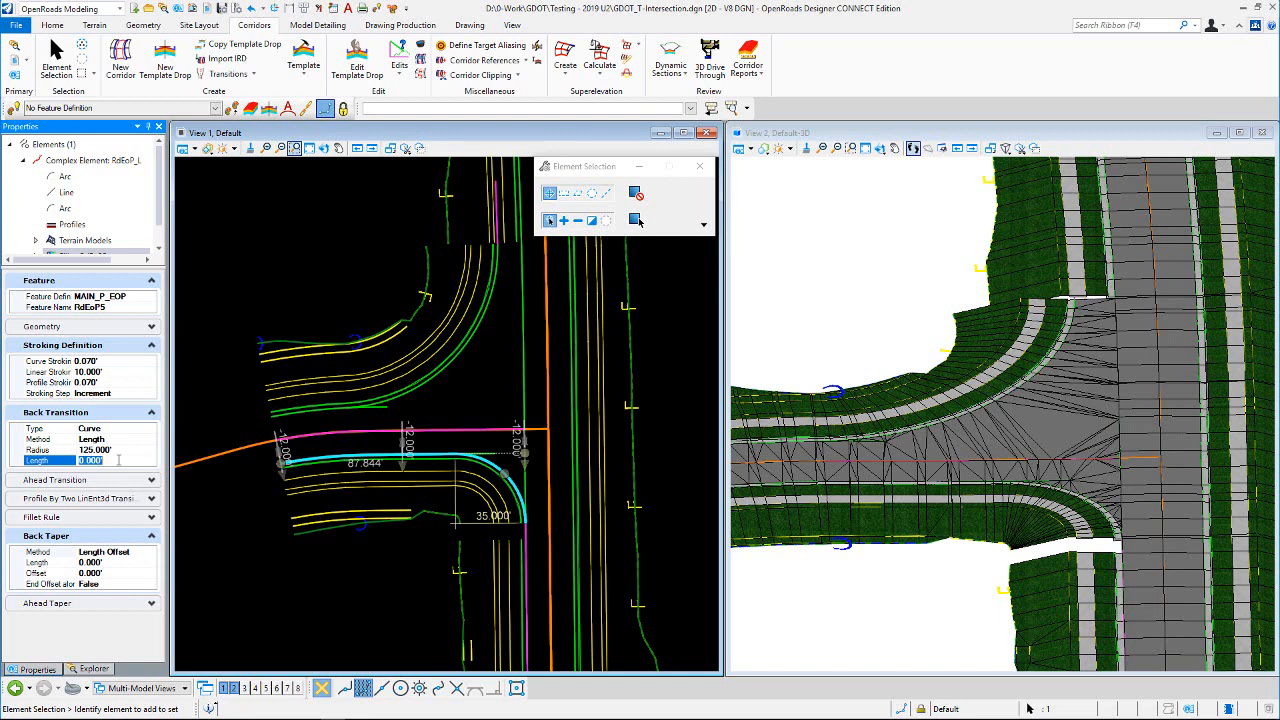
type("75")
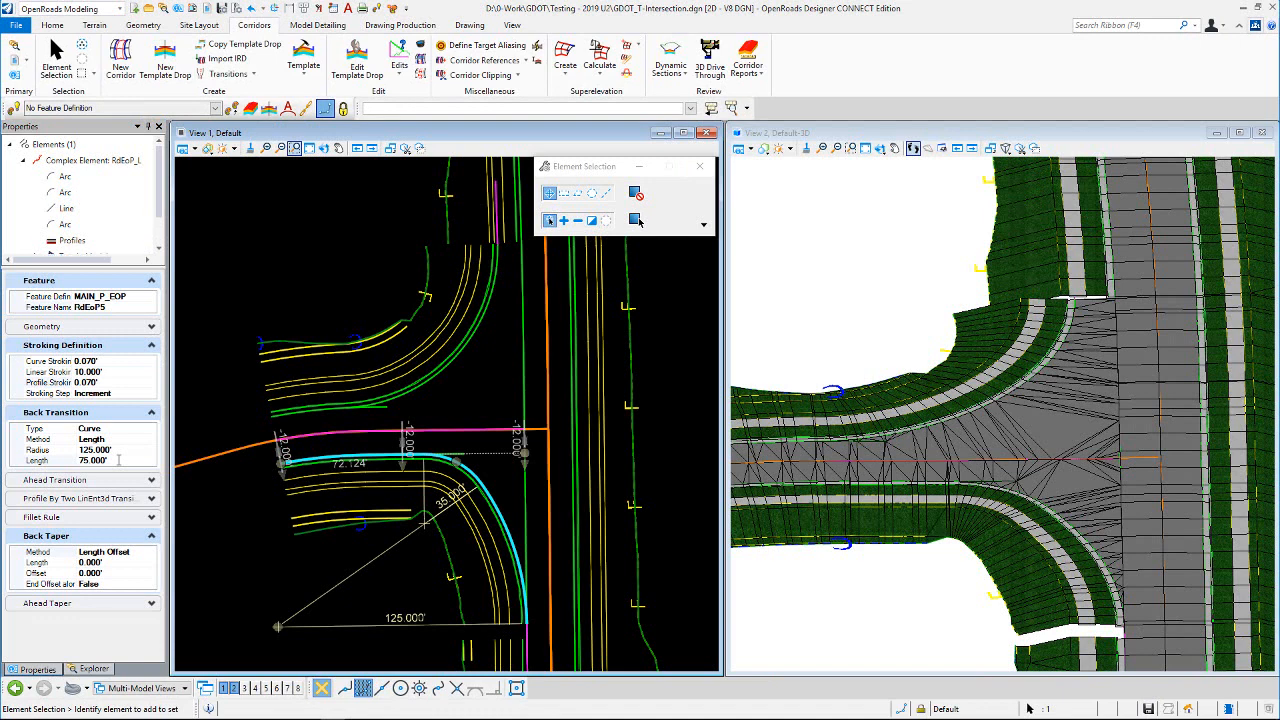
left_click(482, 390)
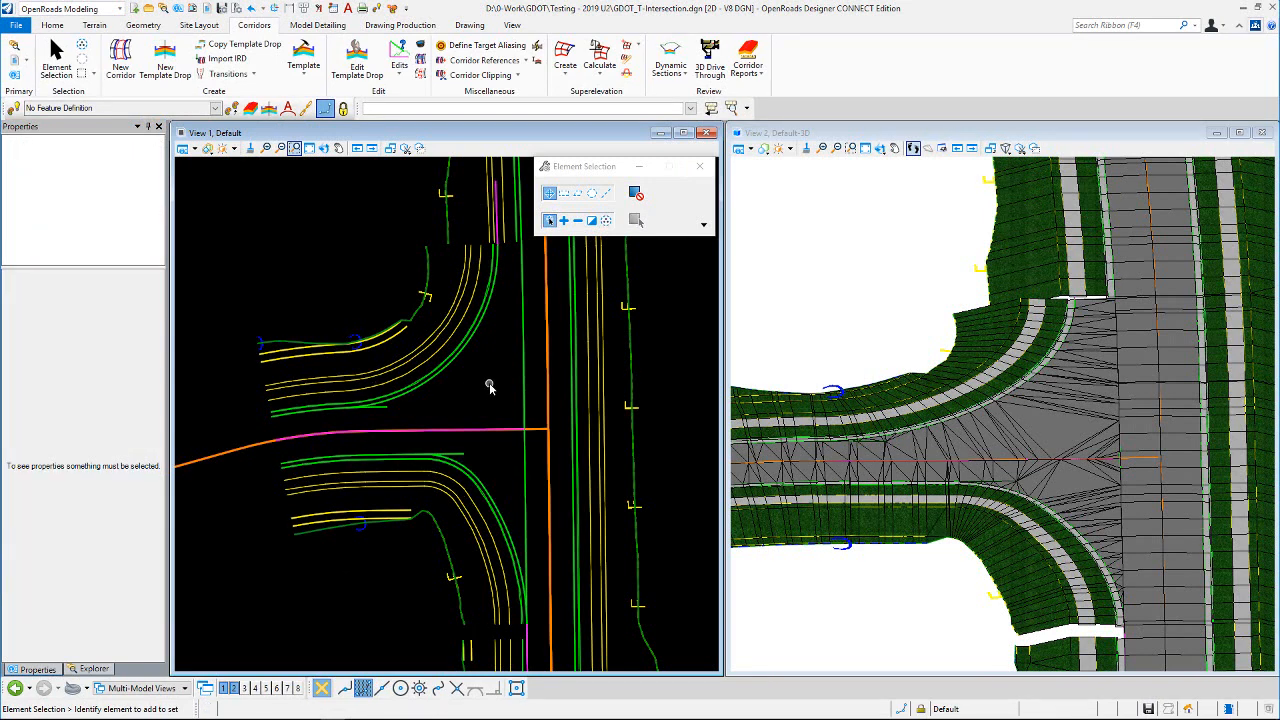
Step: Set the main fillet radius of the lower curb return RdEoP_L to 55 ft and clear the selection
left_click(466, 470)
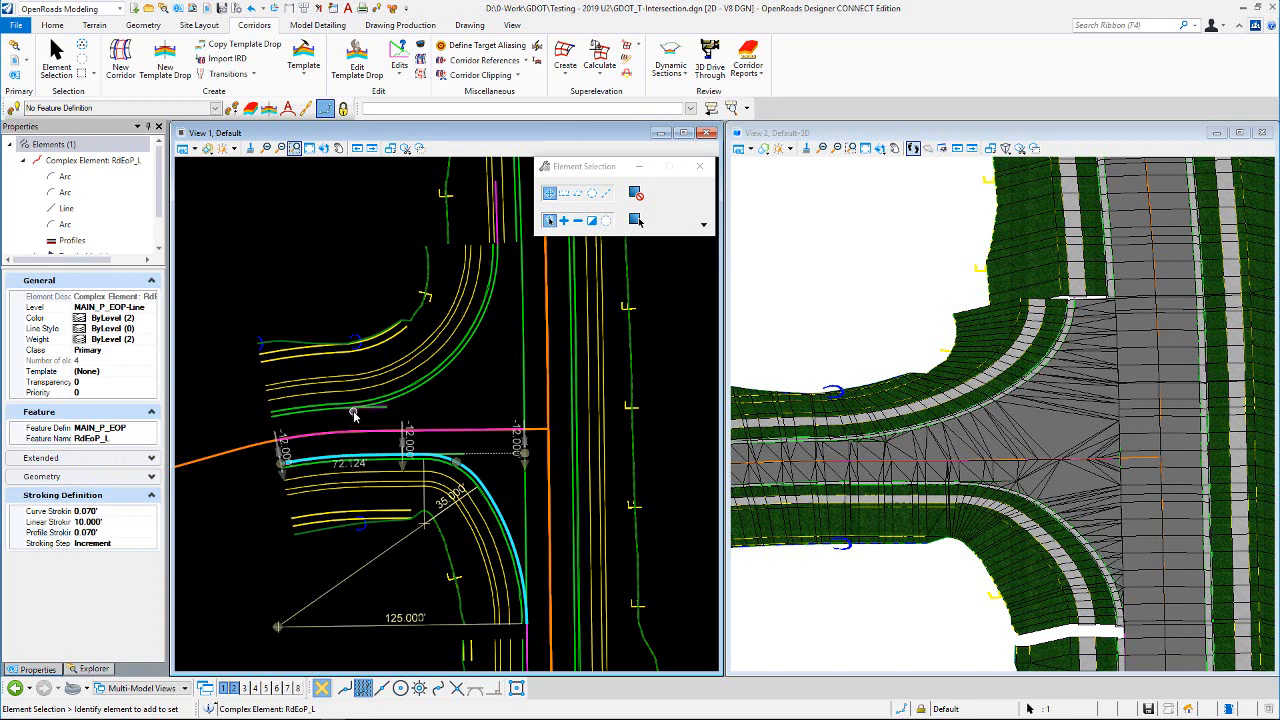
left_click(443, 507)
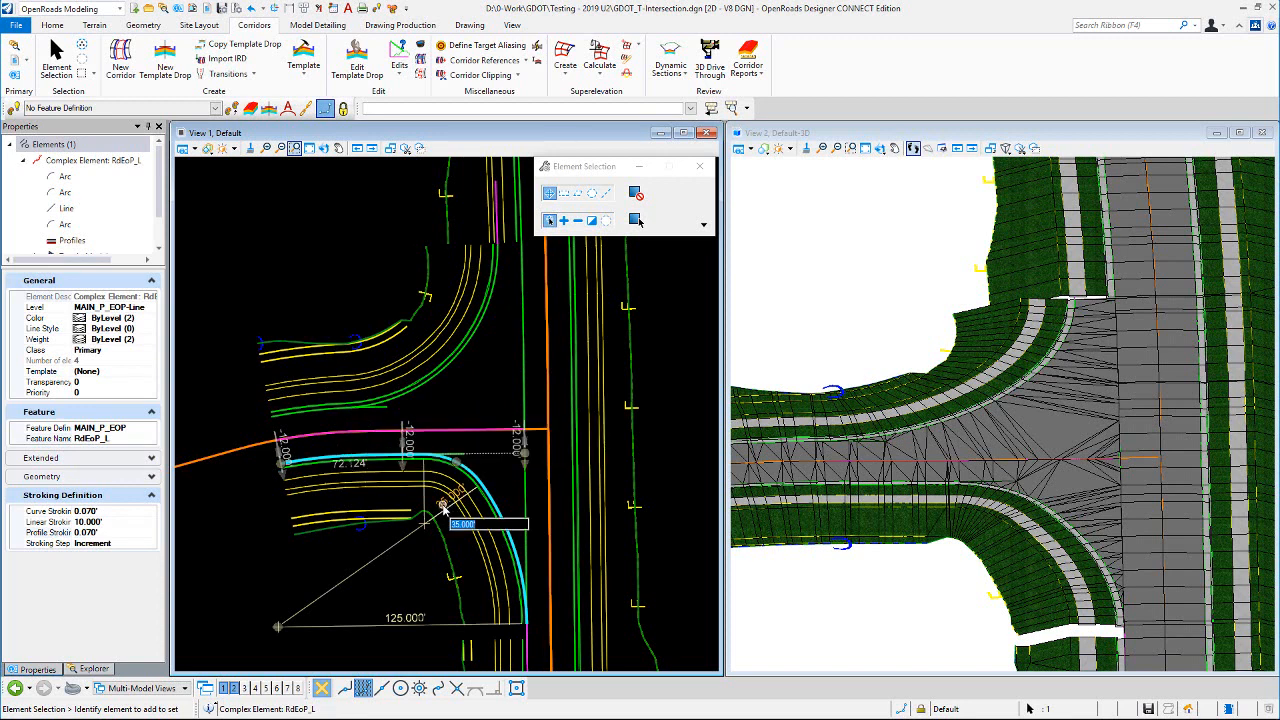
type("55")
key("Return")
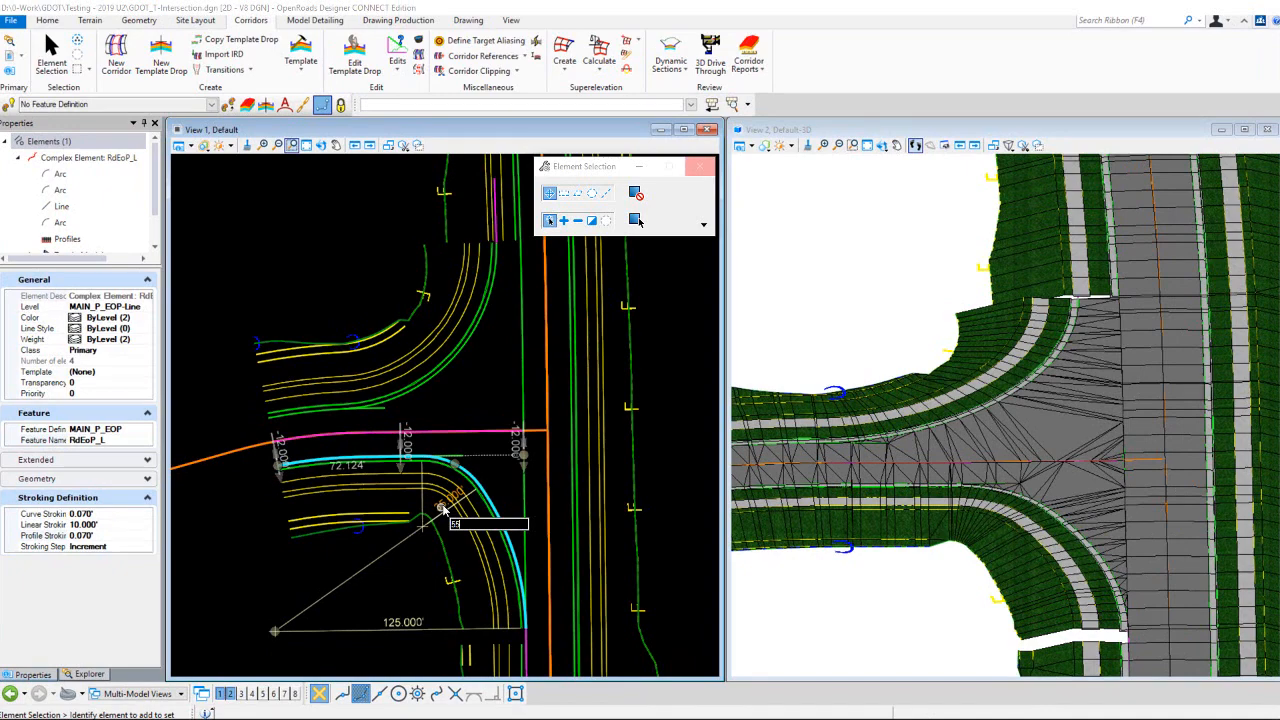
key("Return")
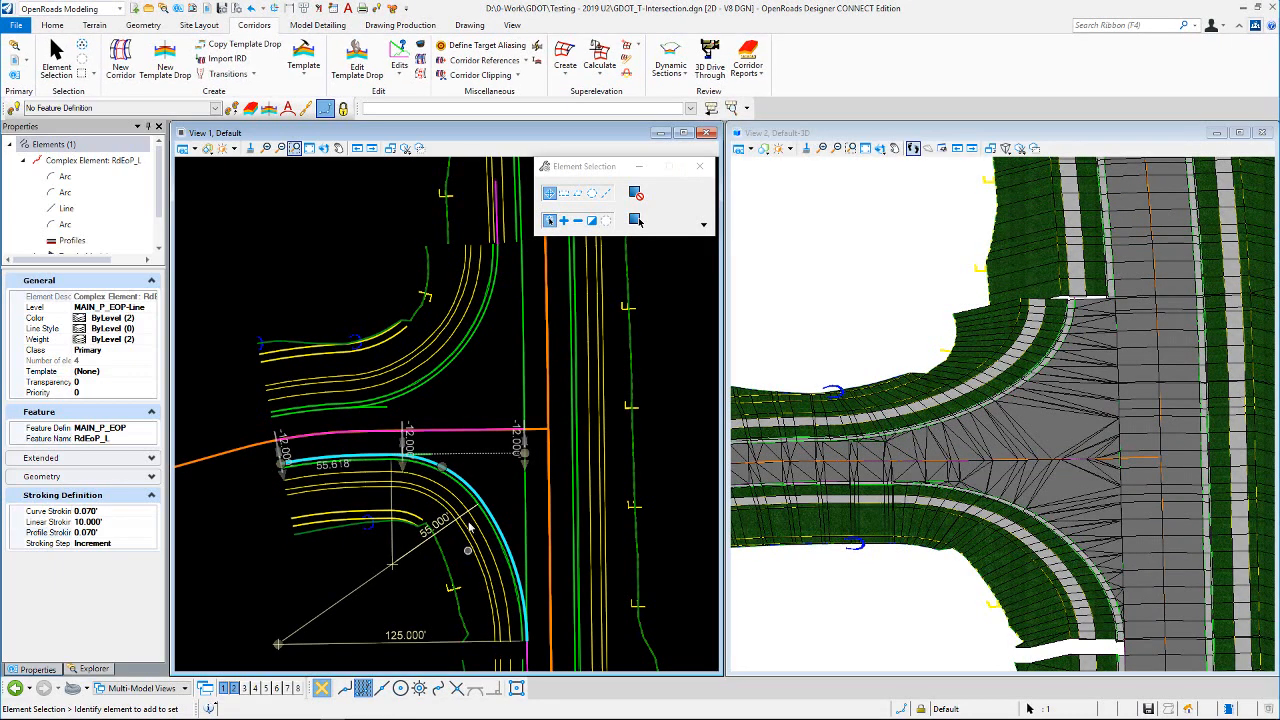
left_click(488, 396)
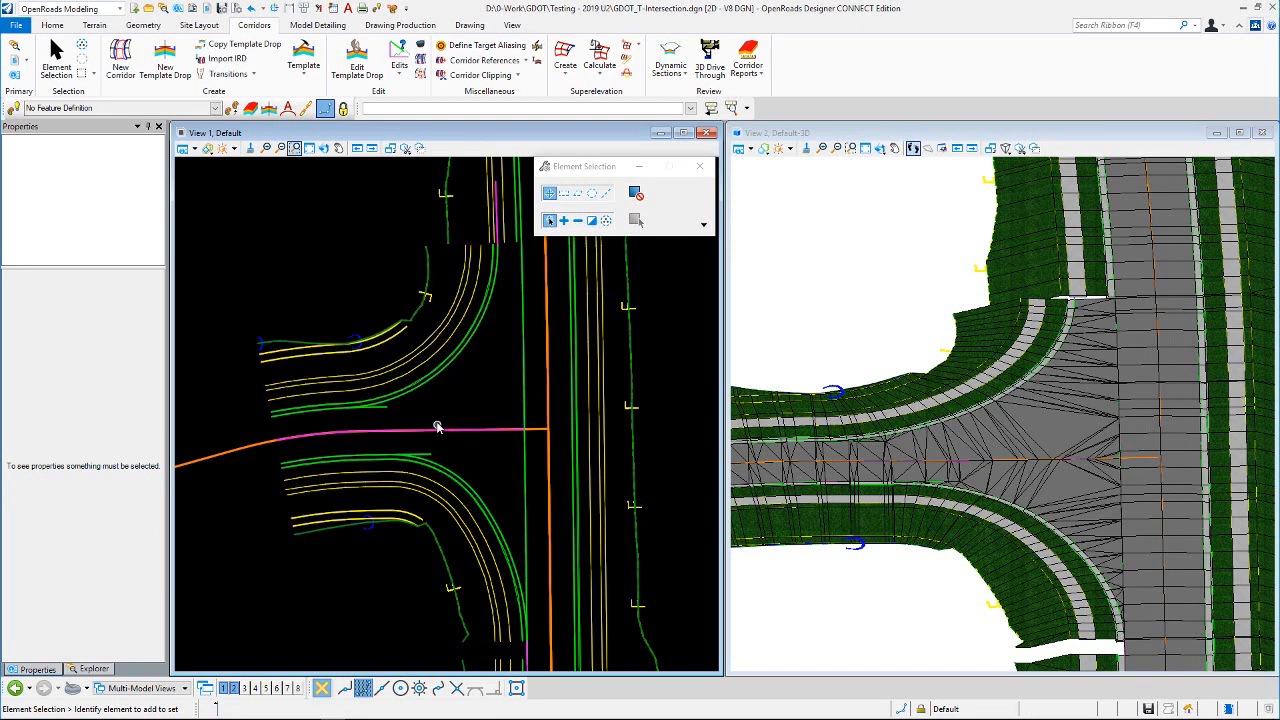
Step: Review the back transition settings of the lower curb return fillet in RdEoP_L and clear the selection
left_click(468, 486)
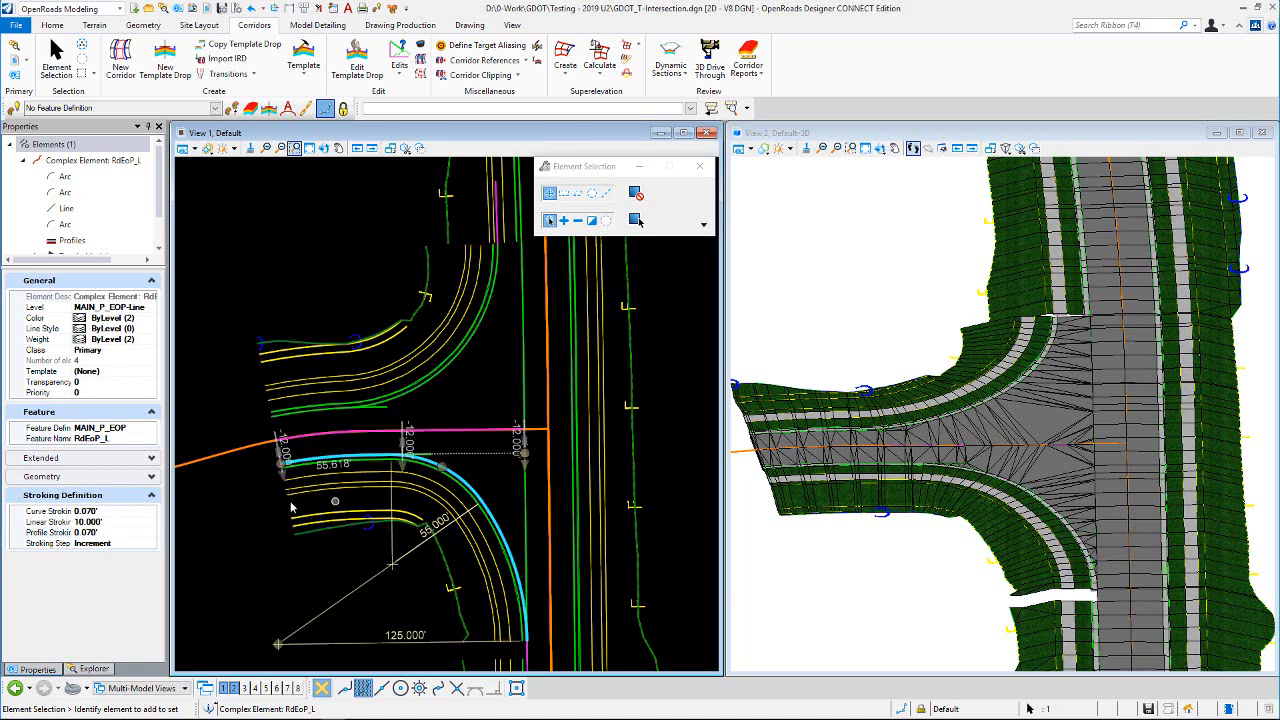
scroll(77, 224, "down", 1)
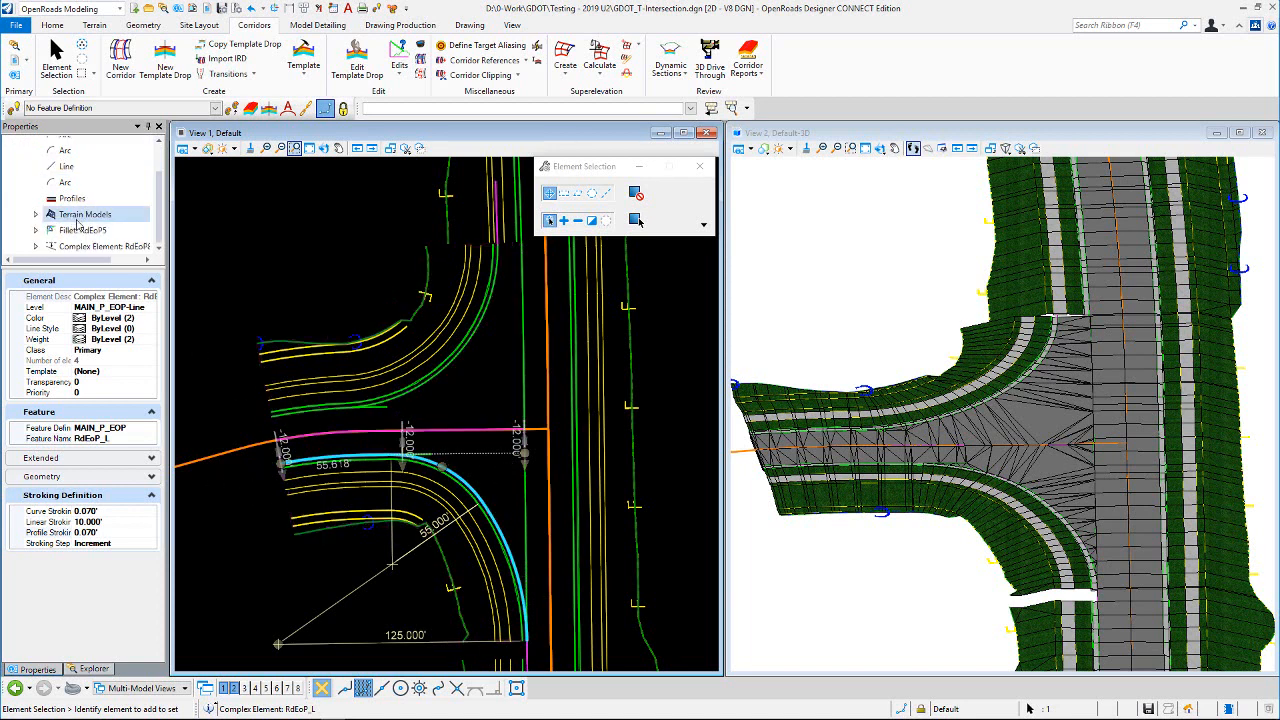
left_click(79, 229)
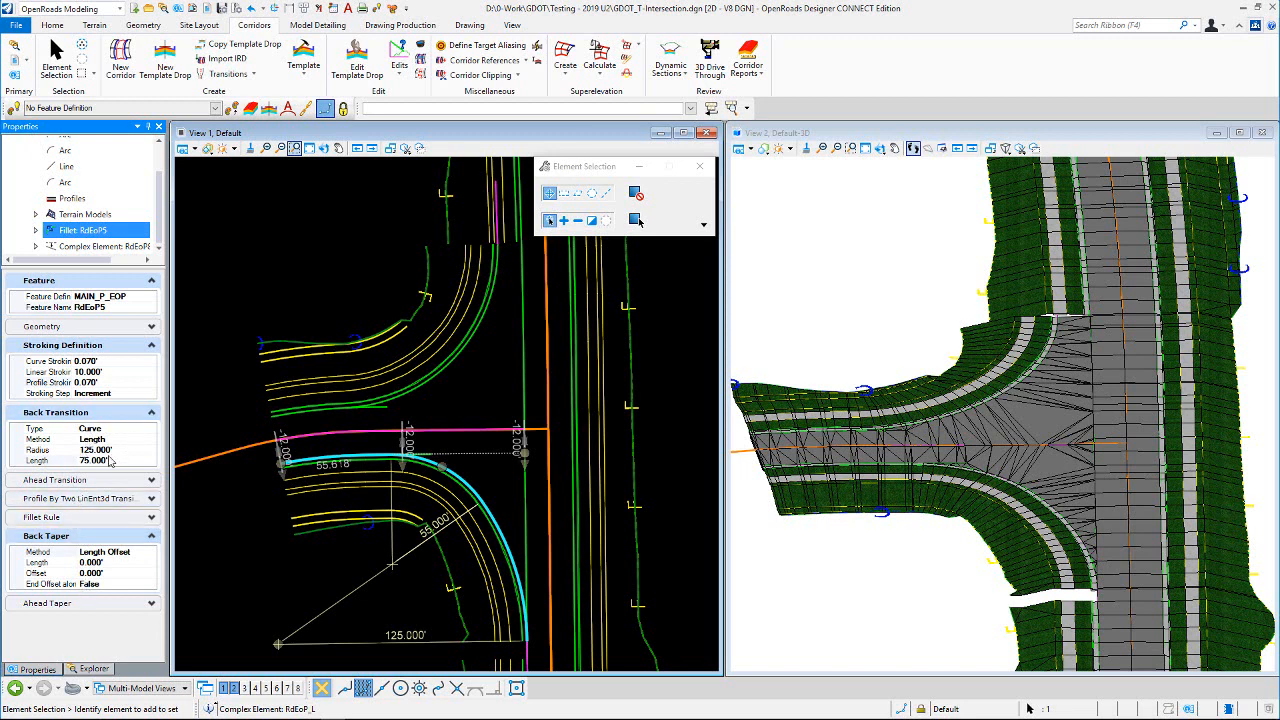
left_click(323, 290)
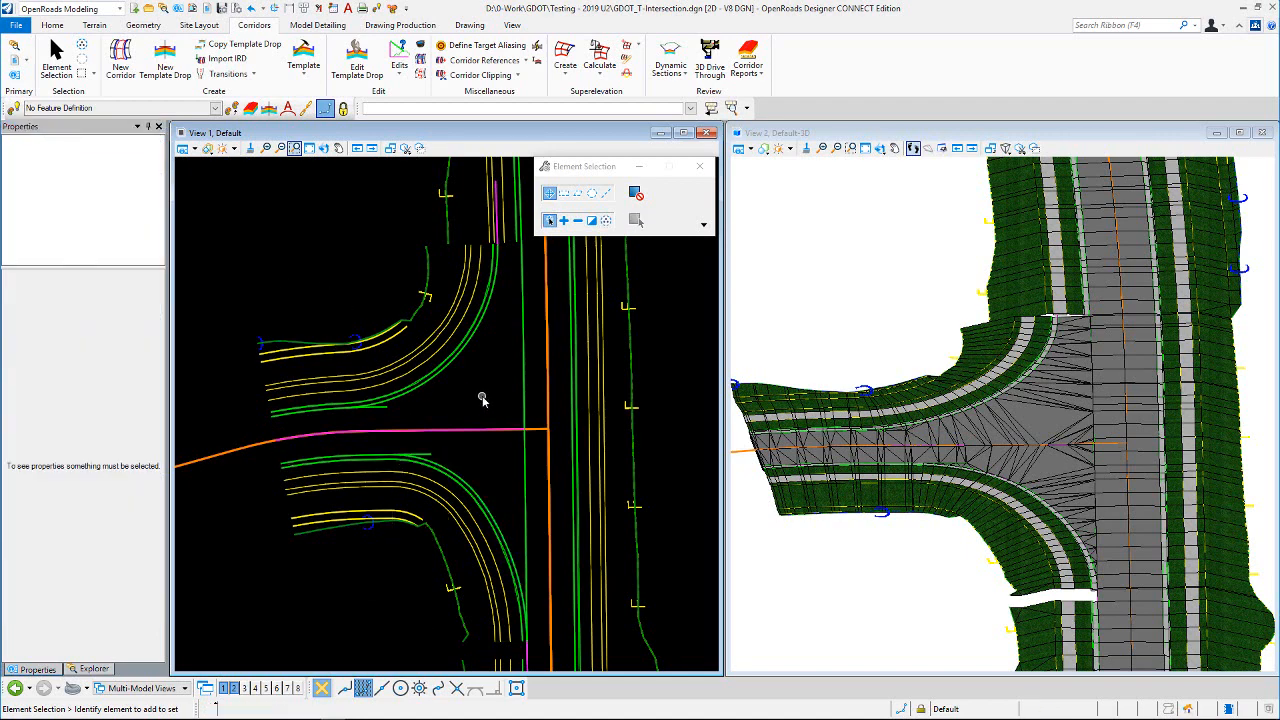
Step: Review the transition offset and profile projection settings of the upper lane line RdLL1 and clear the selection
scroll(1025, 432, "up", 2)
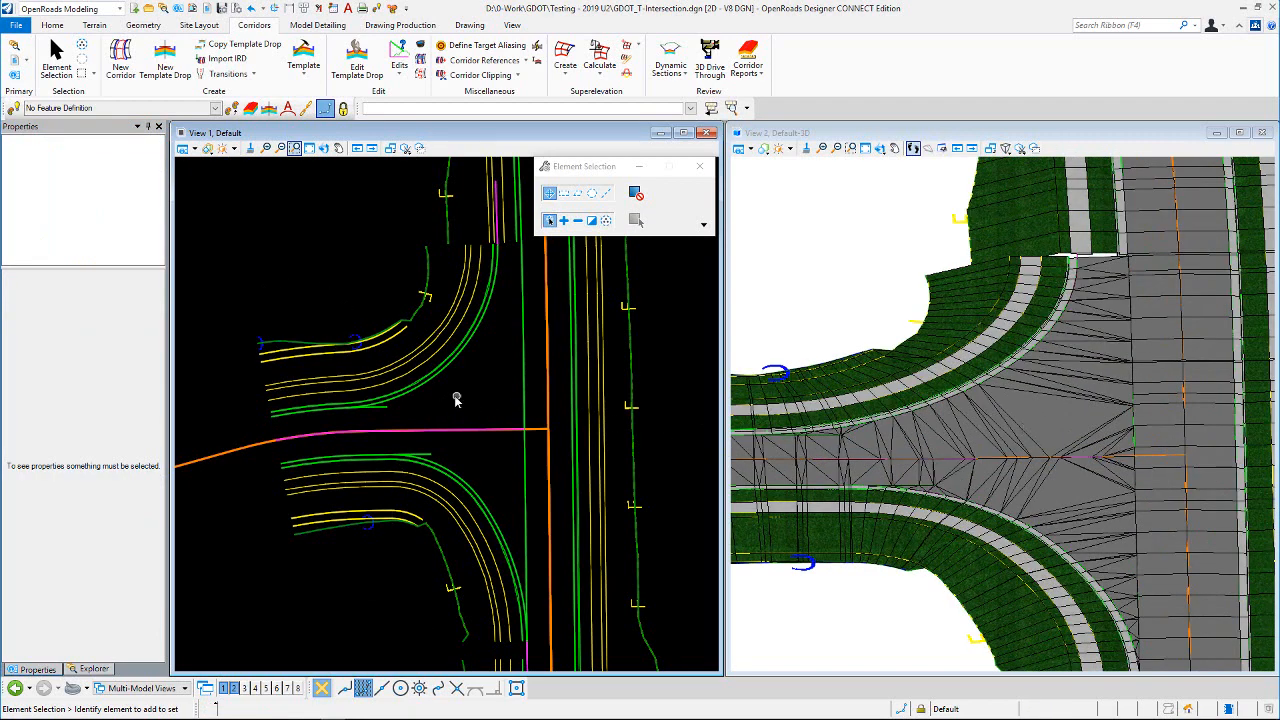
scroll(380, 412, "up", 1)
left_click(380, 410)
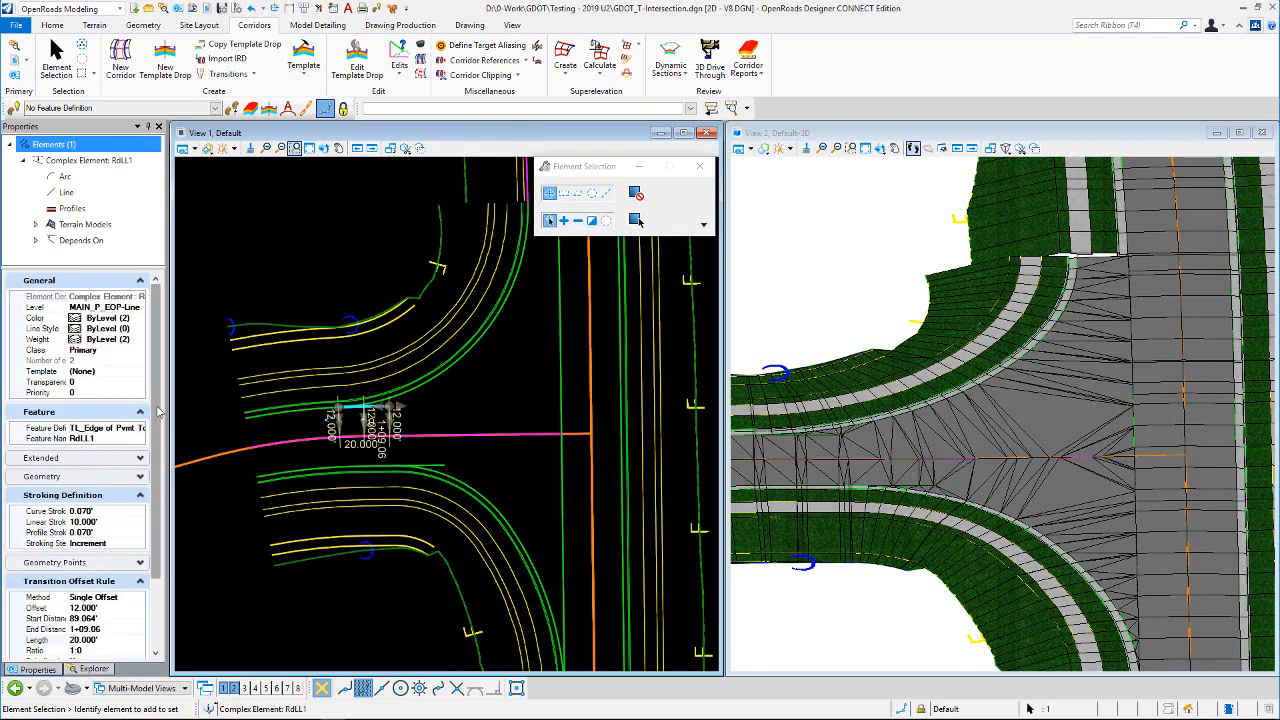
scroll(152, 415, "down", 3)
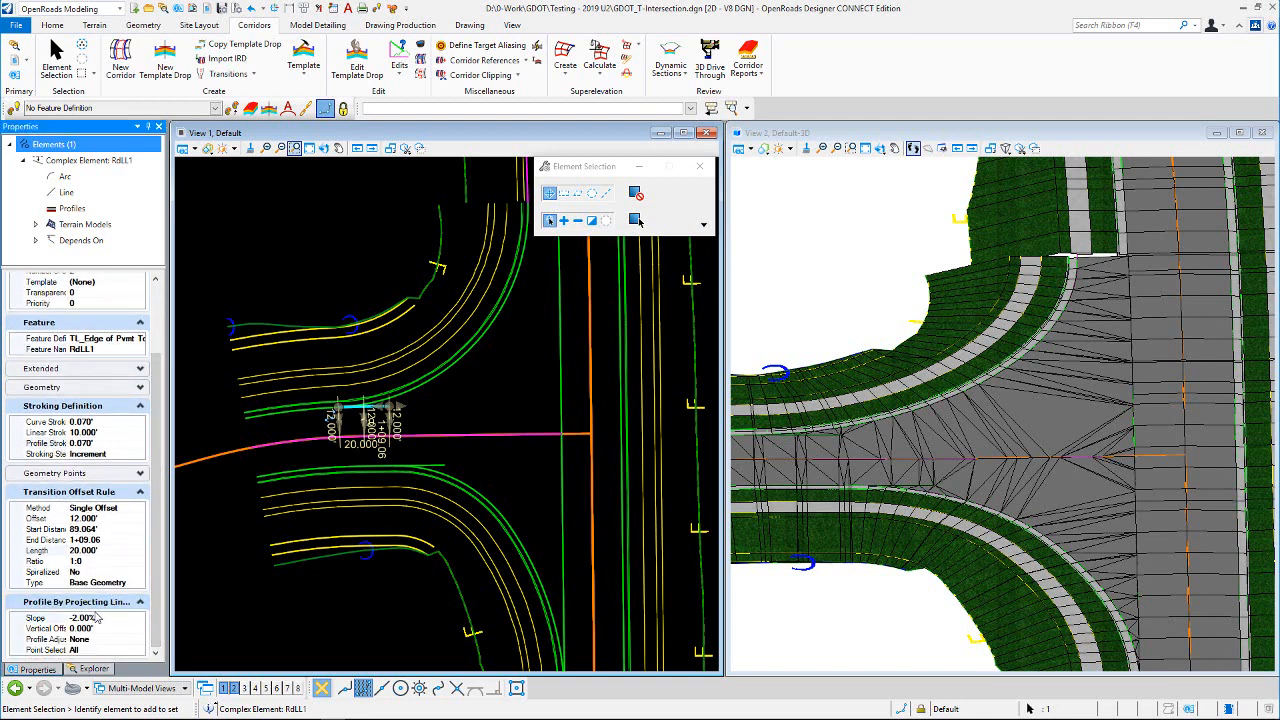
left_click(320, 270)
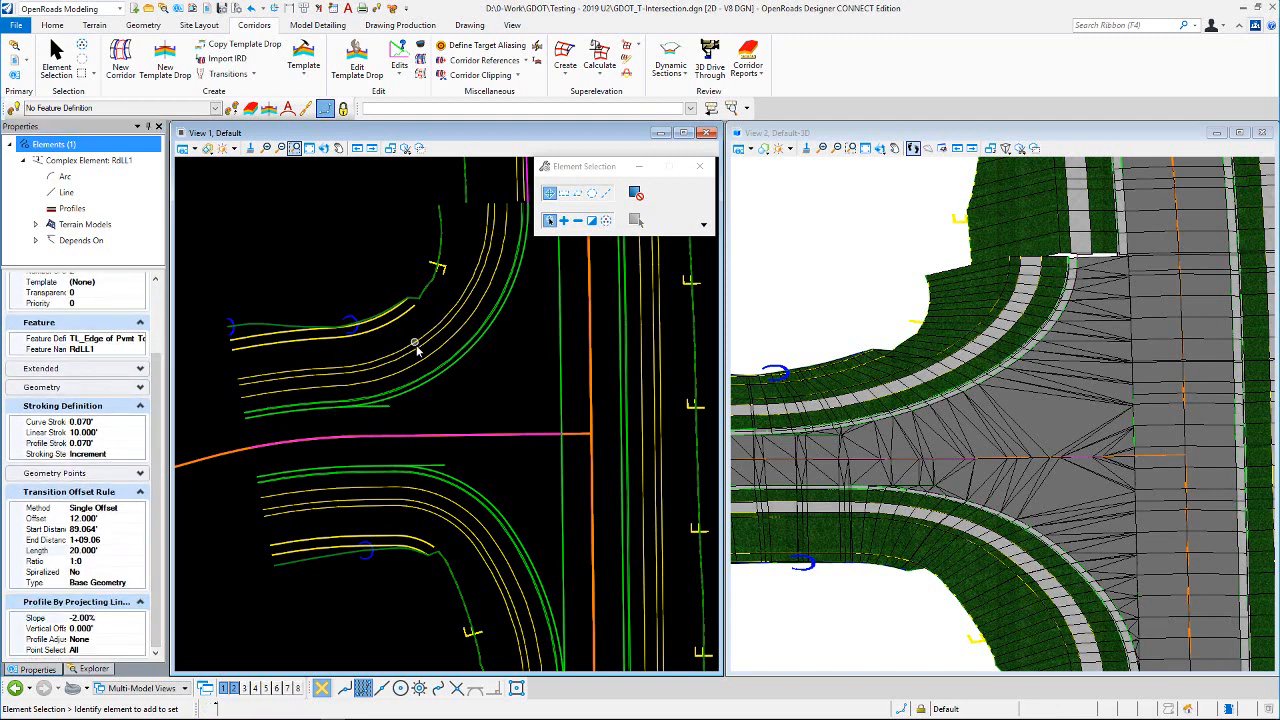
Step: Set the transition offset length of the upper lane line RdLL1 to 70 ft and clear the selection
left_click(379, 408)
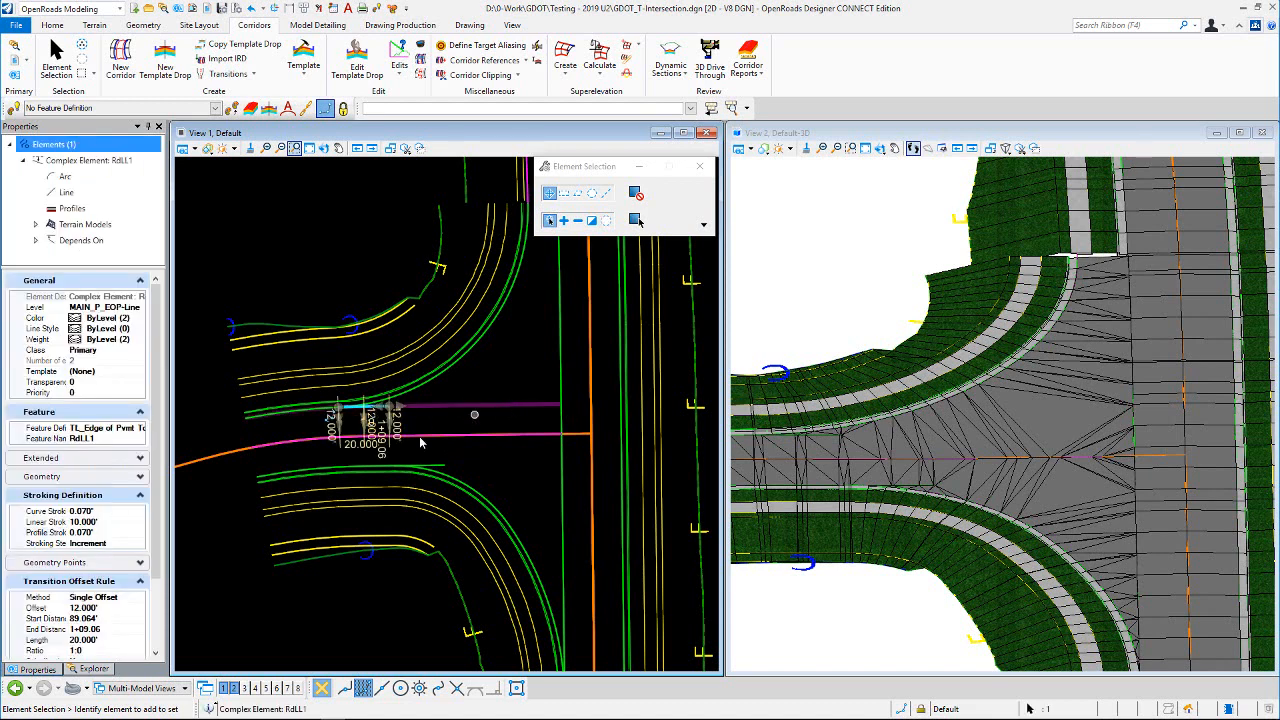
left_click(349, 450)
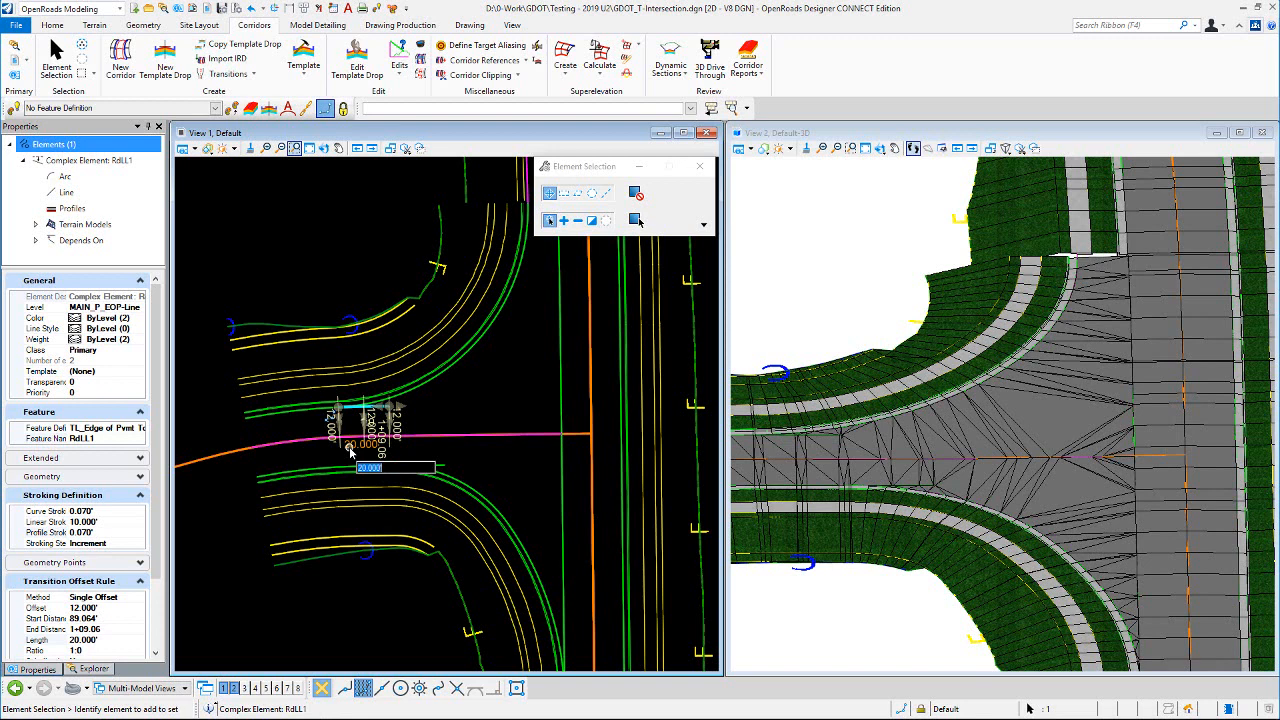
type("35")
key("Return")
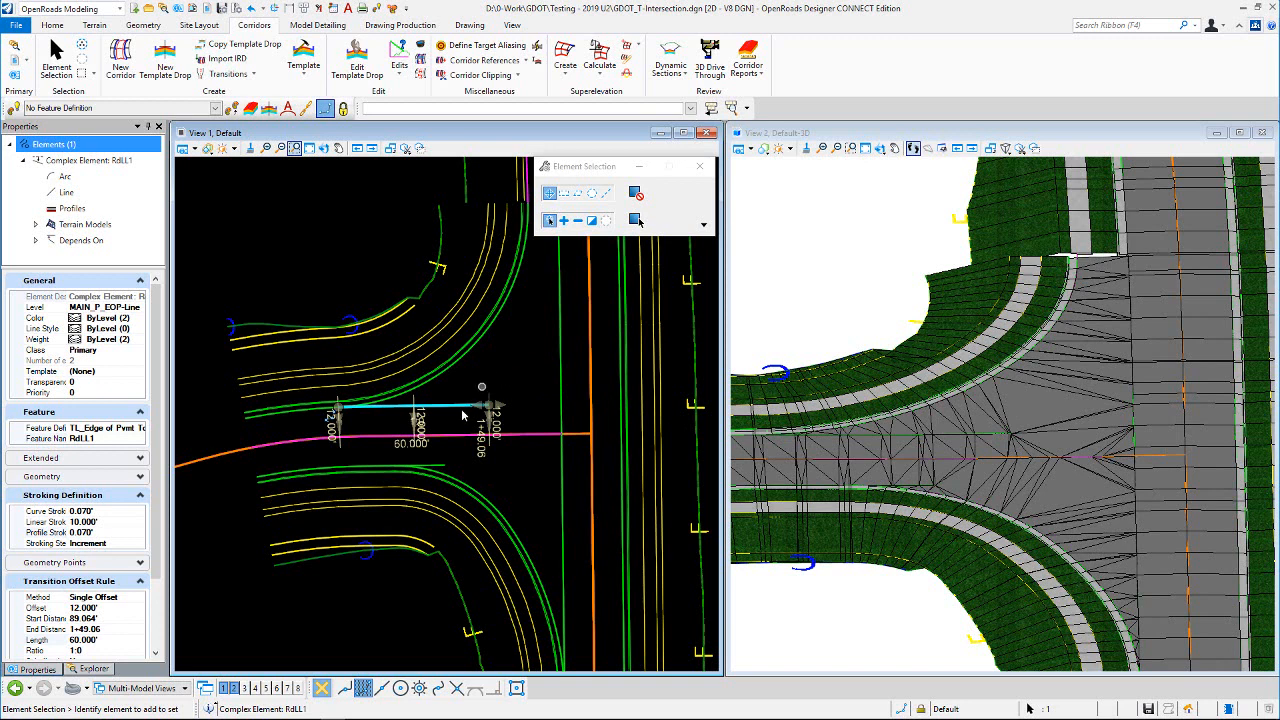
left_click(418, 450)
type("70")
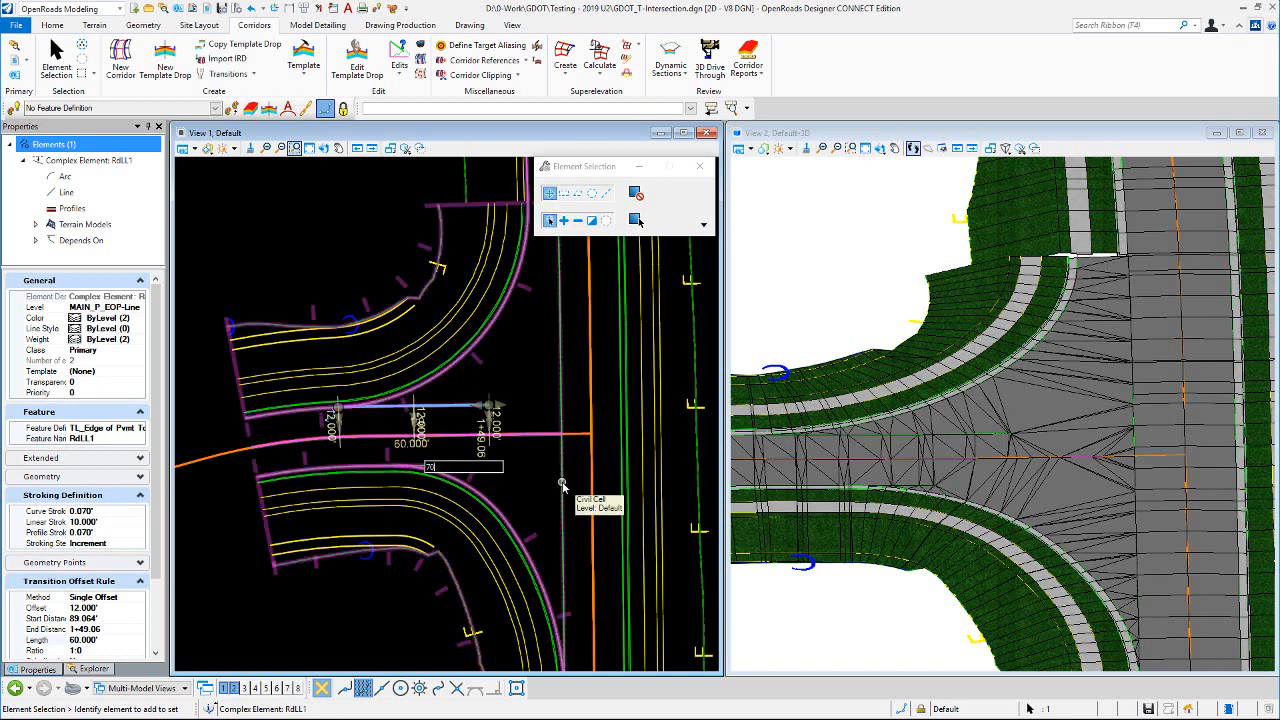
key("Return")
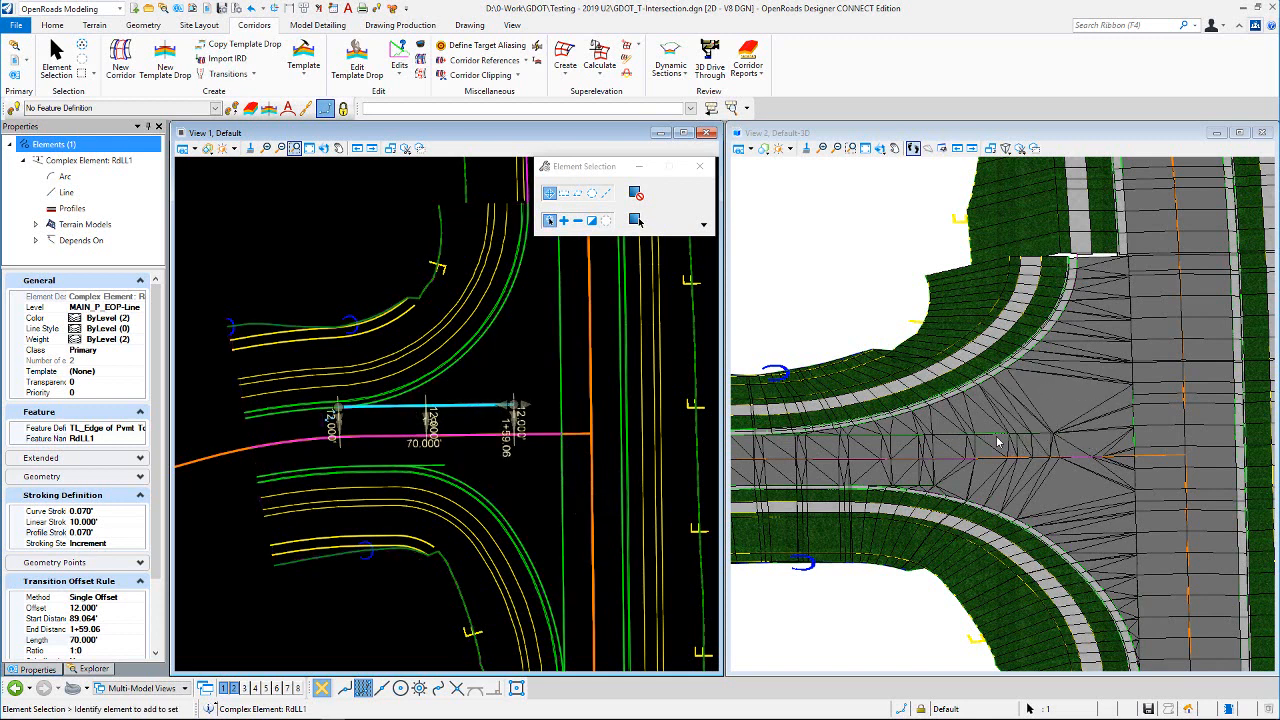
left_click(526, 352)
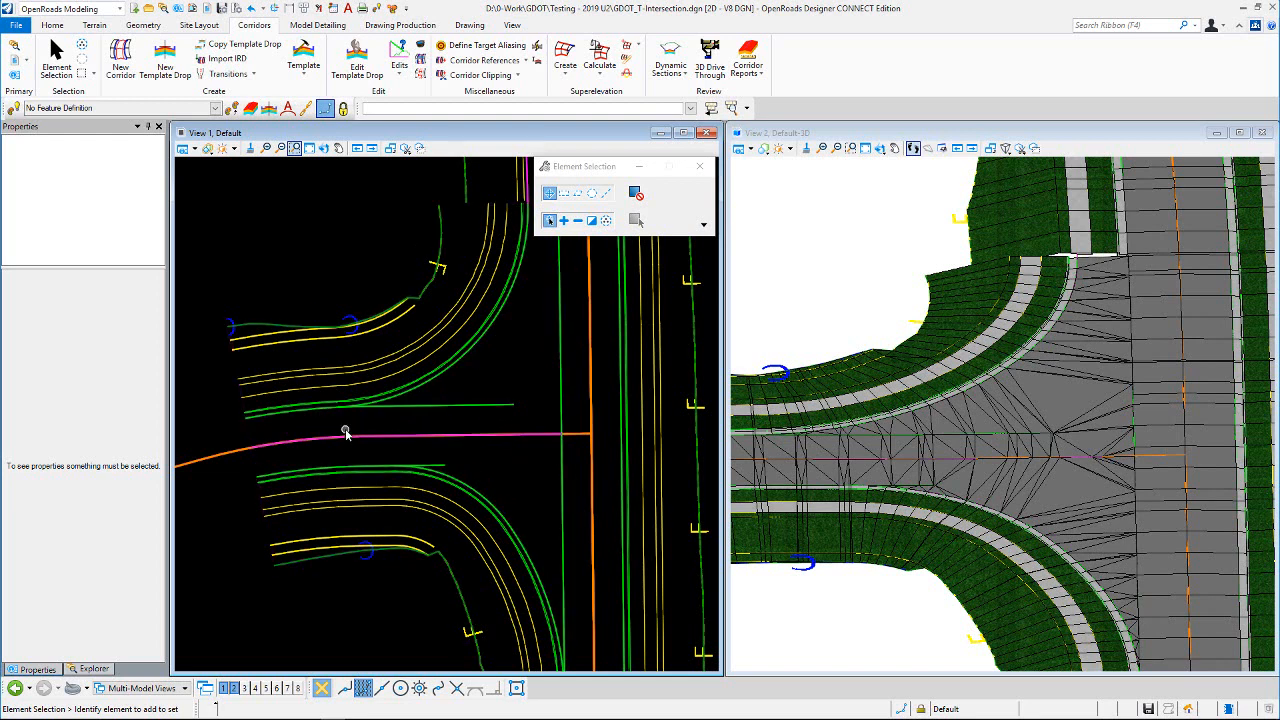
Step: Set the transition offset length of the lower lane line RdLL on the side road to 40 ft
left_click(436, 468)
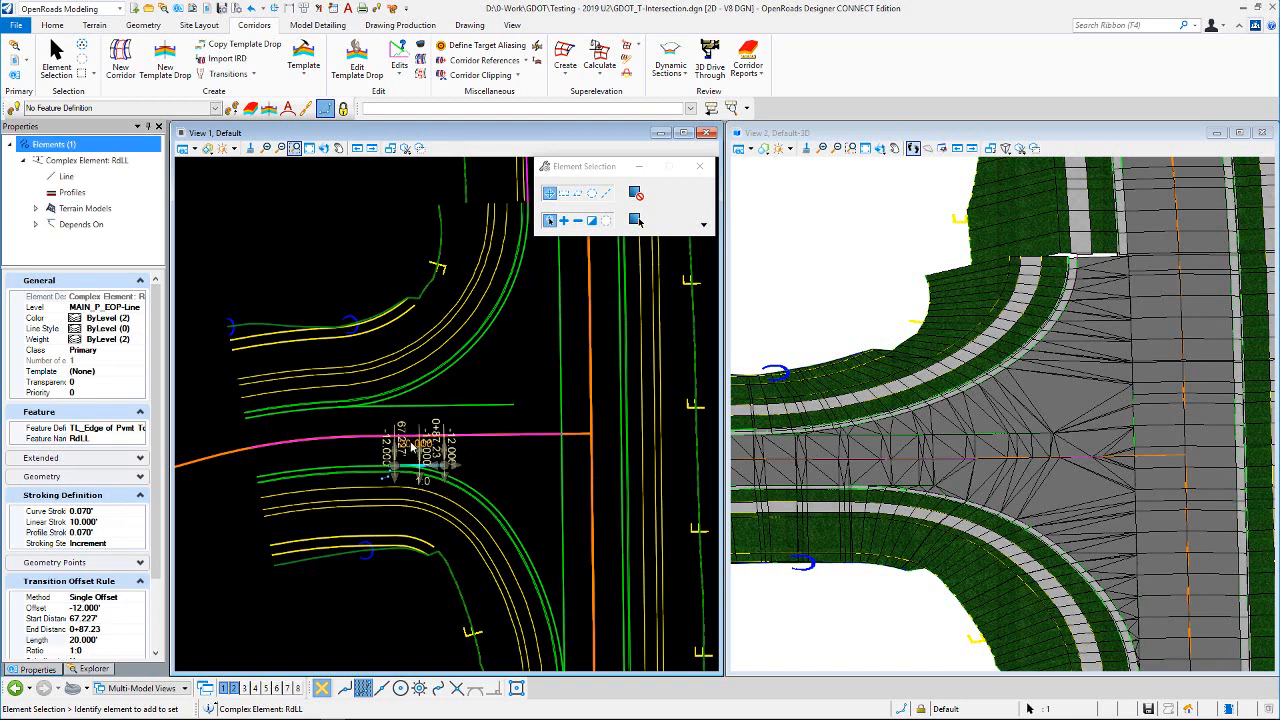
left_click(412, 445)
type("40")
key("Return")
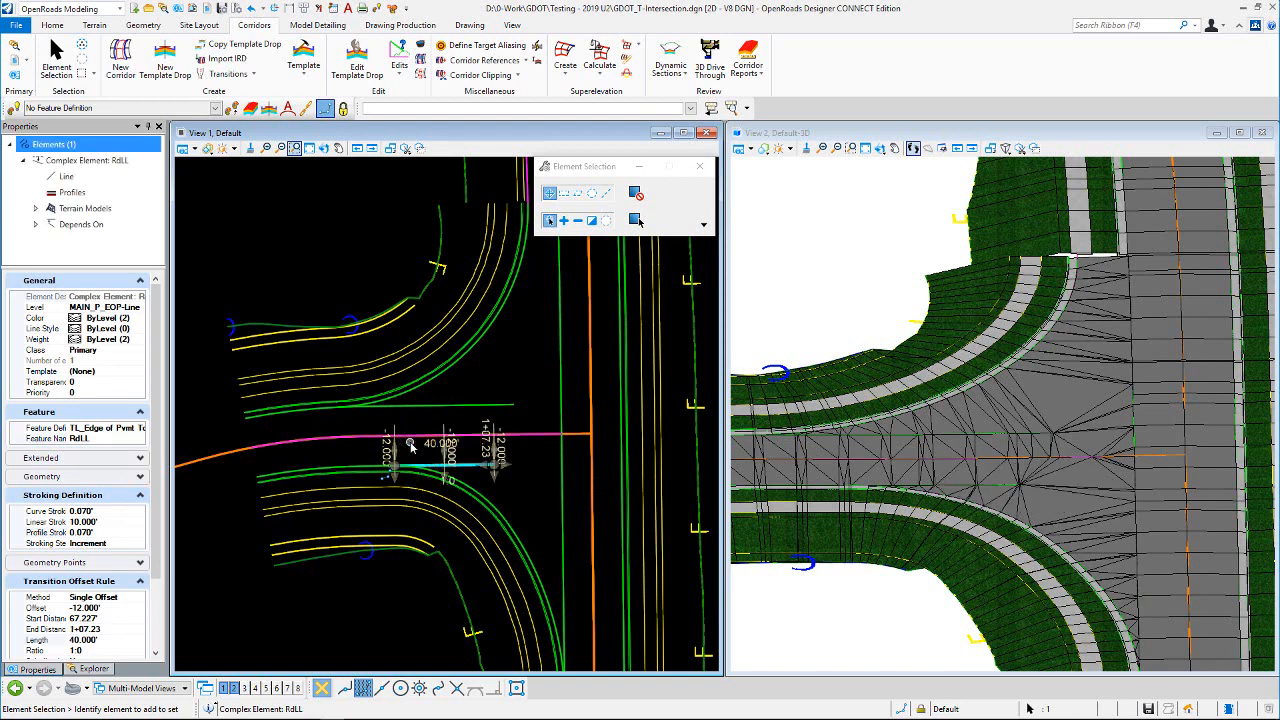
Step: Try lengths of 45 ft and 55 ft for the lower lane line RdLL
left_click(432, 446)
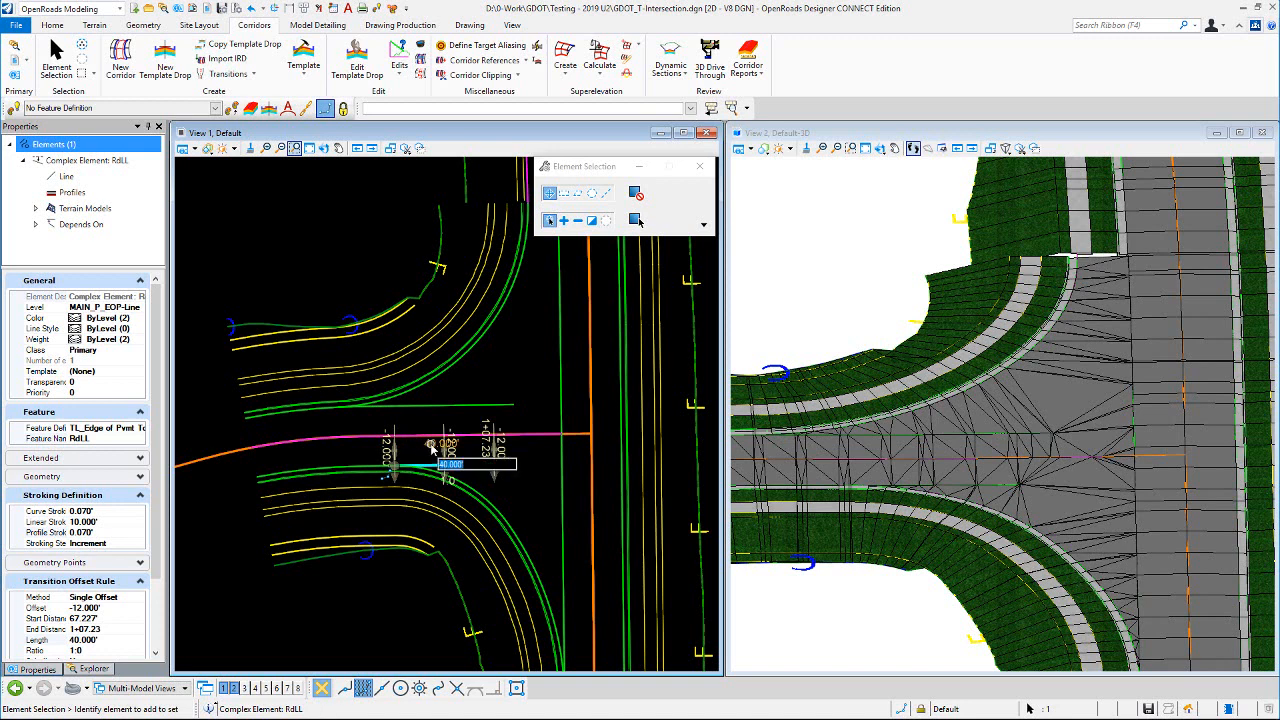
type("45")
key("Return")
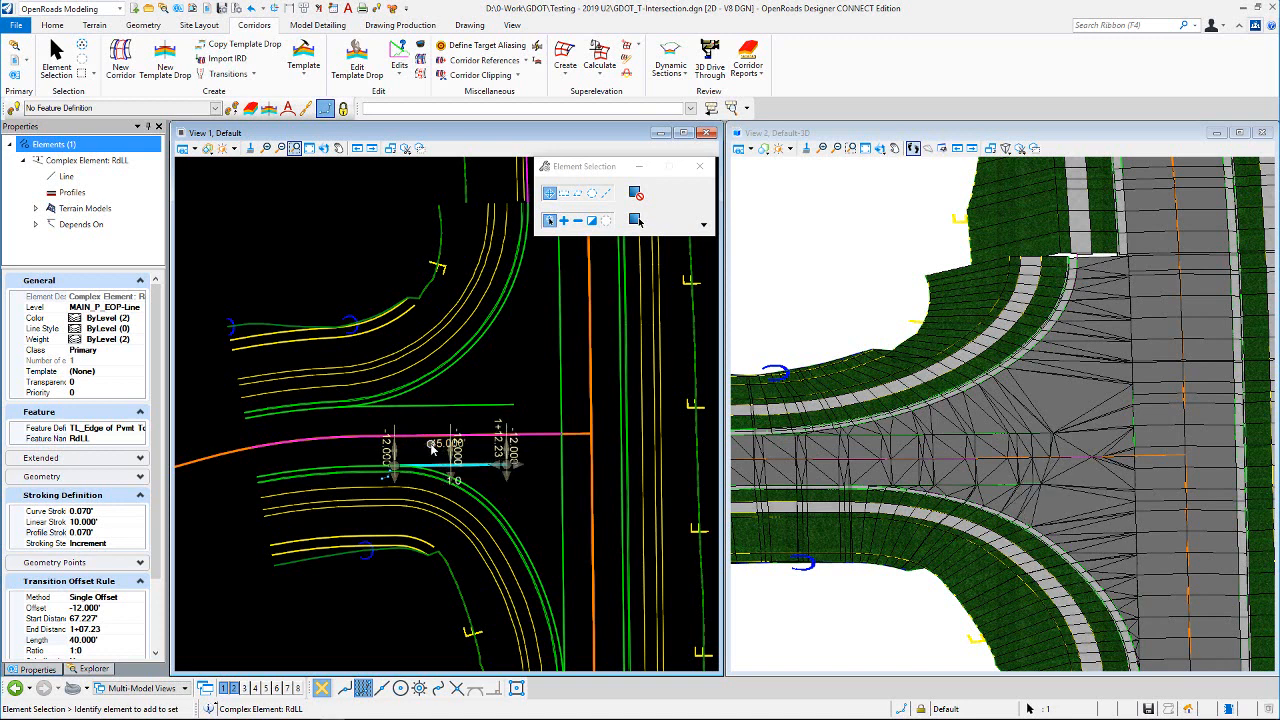
left_click(437, 448)
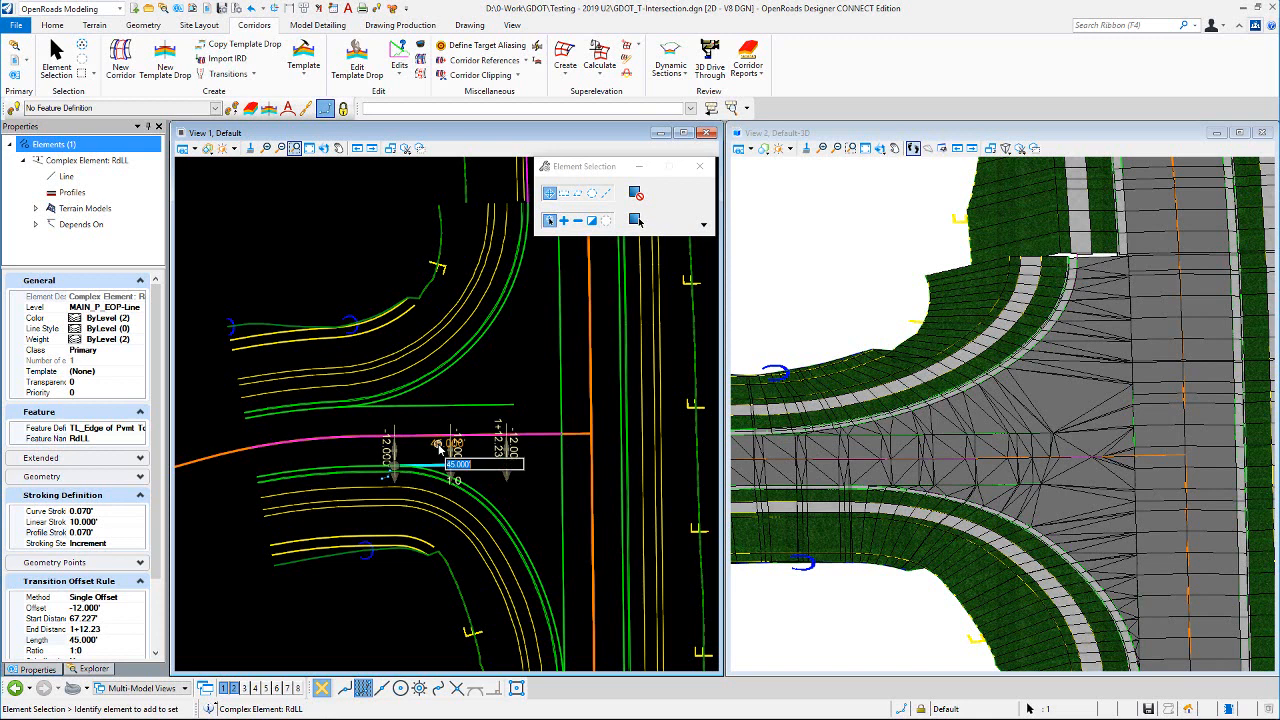
type("55")
key("Return")
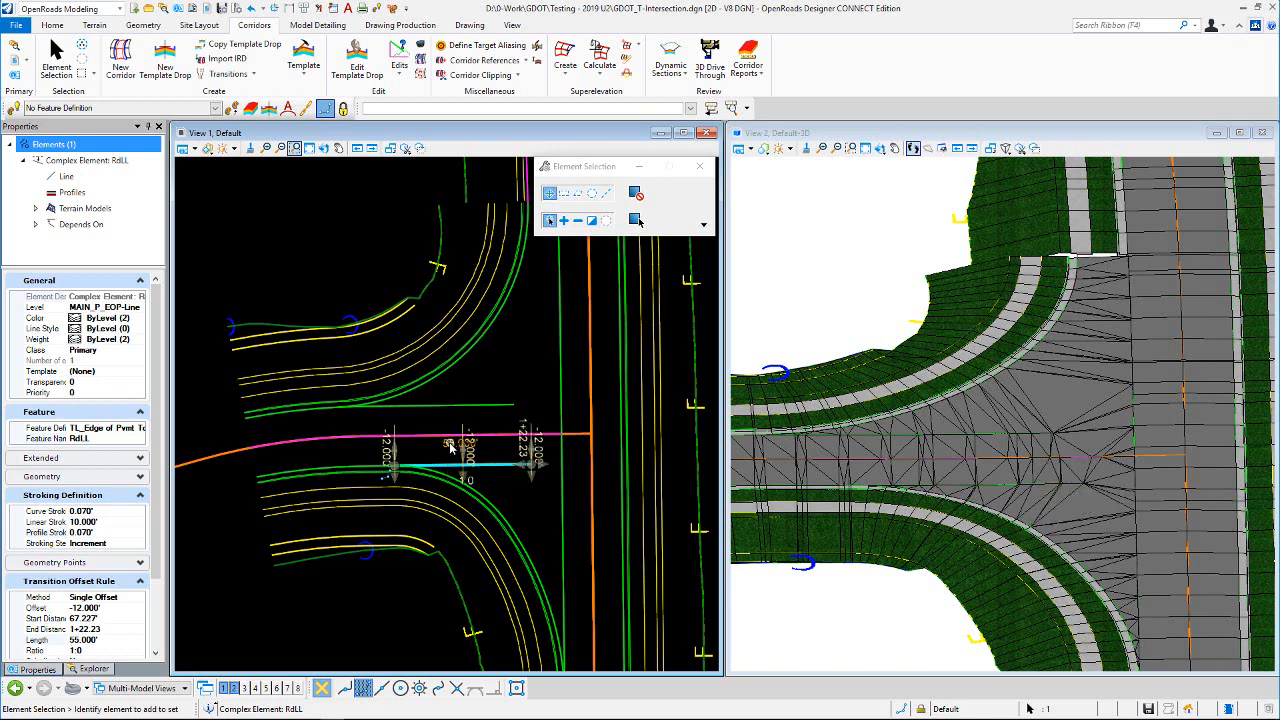
Step: Set the length of the lower lane line RdLL to 50 ft and clear the selection
left_click(449, 446)
type("50")
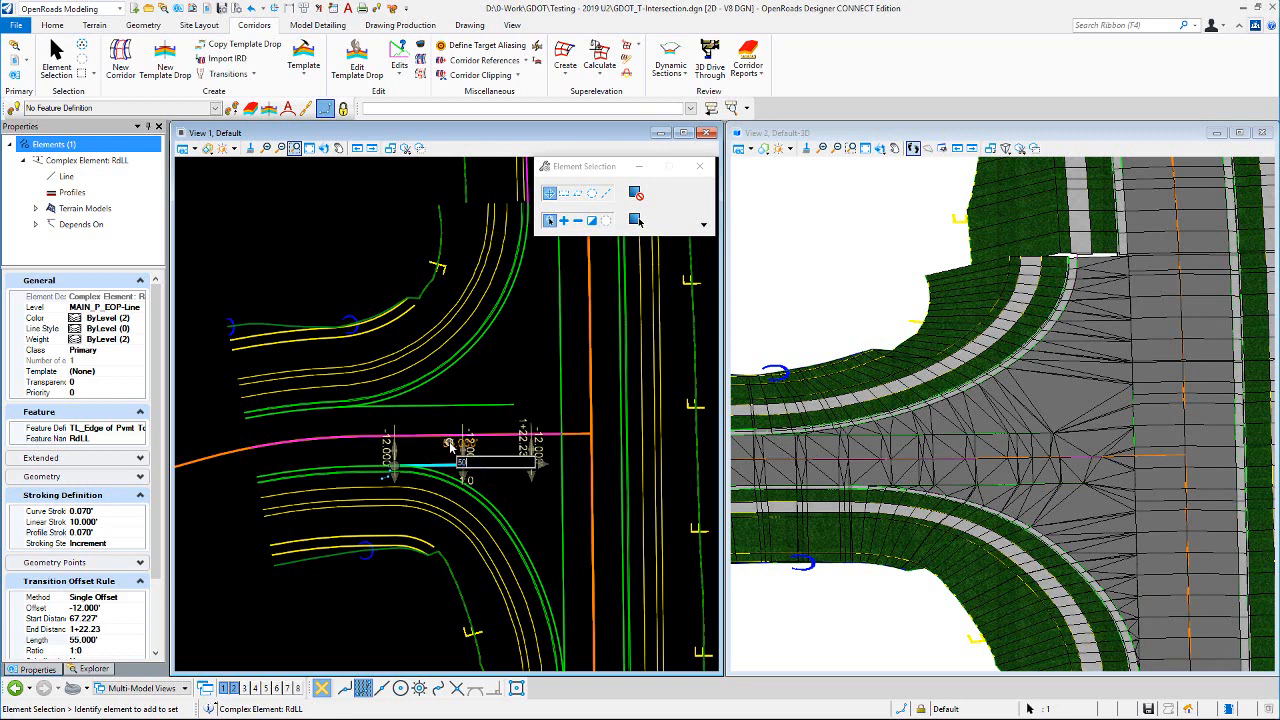
key("Return")
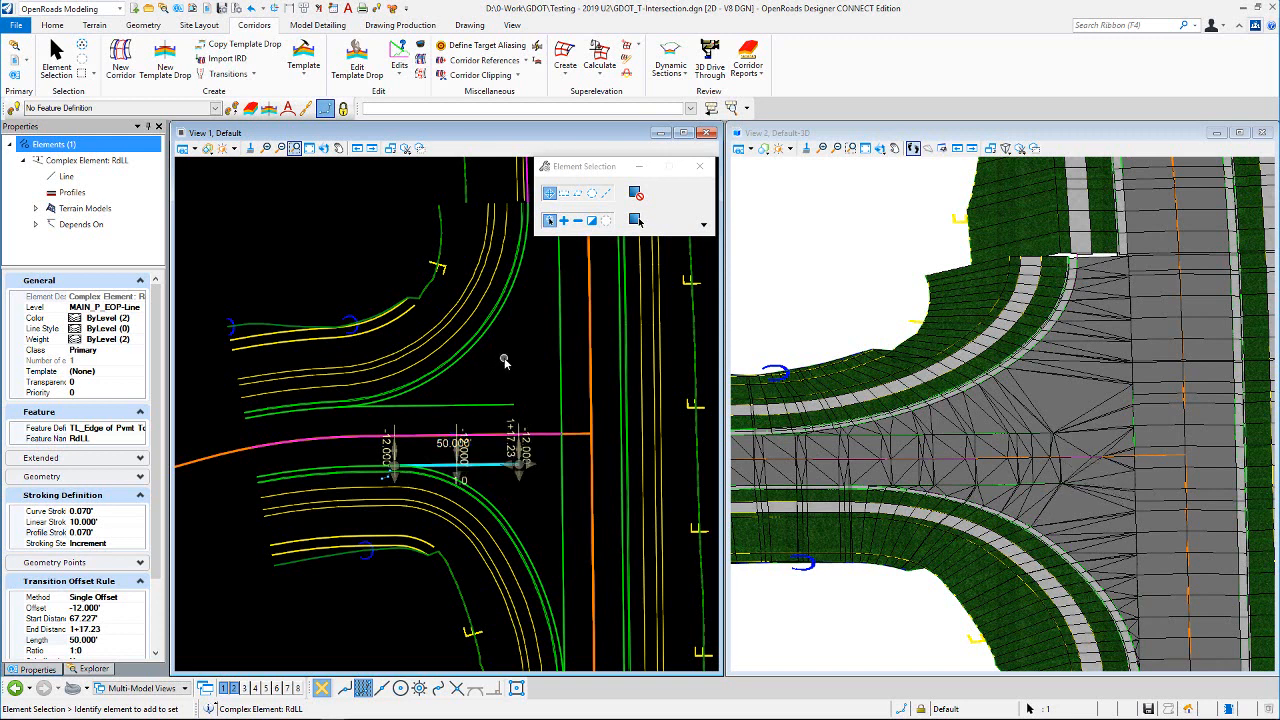
left_click(505, 363)
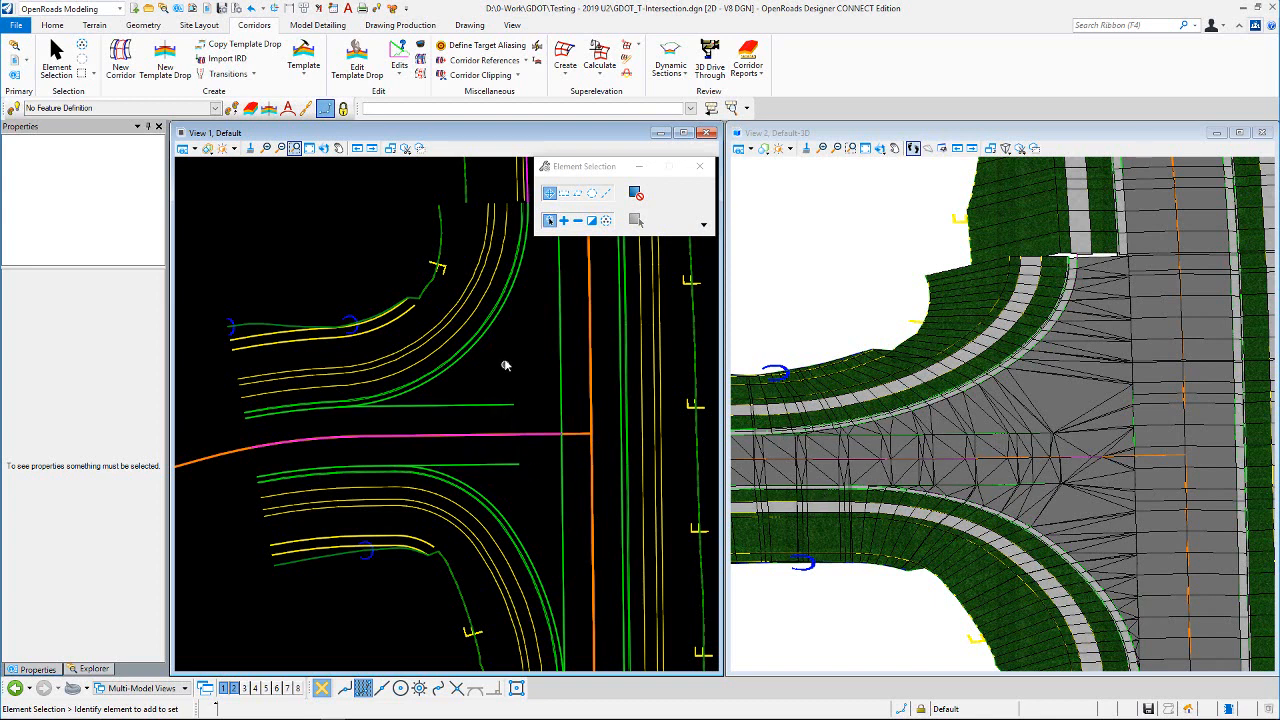
Step: Examine the offset settings of the side road's edge-of-pavement lines RdEoP2 and RdEoP3, and clear the selection
scroll(478, 408, "down", 4)
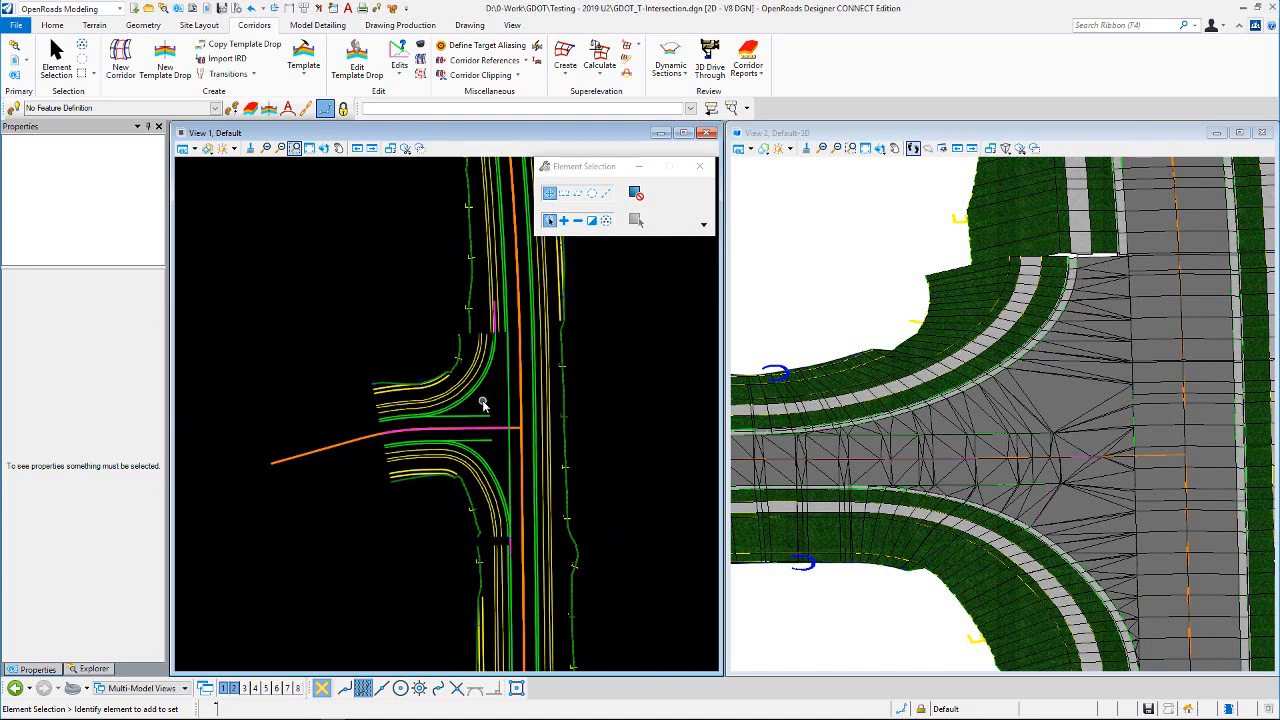
scroll(392, 430, "up", 3)
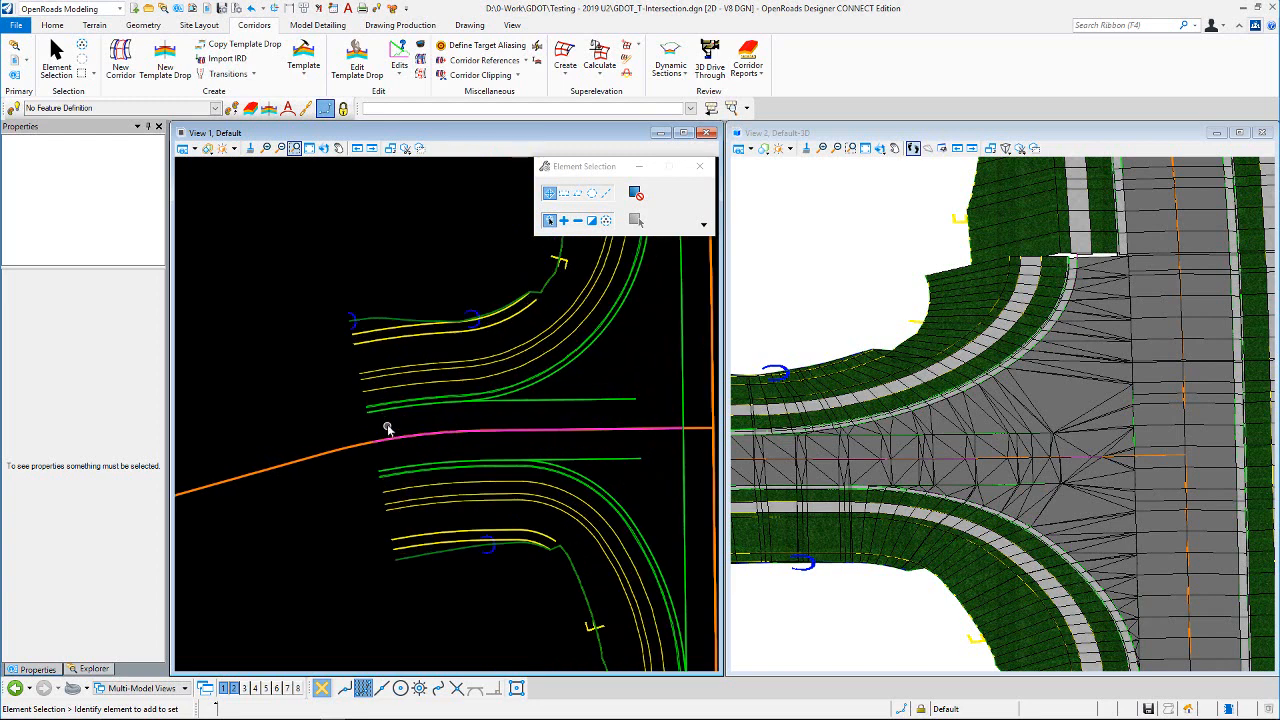
left_click(658, 398)
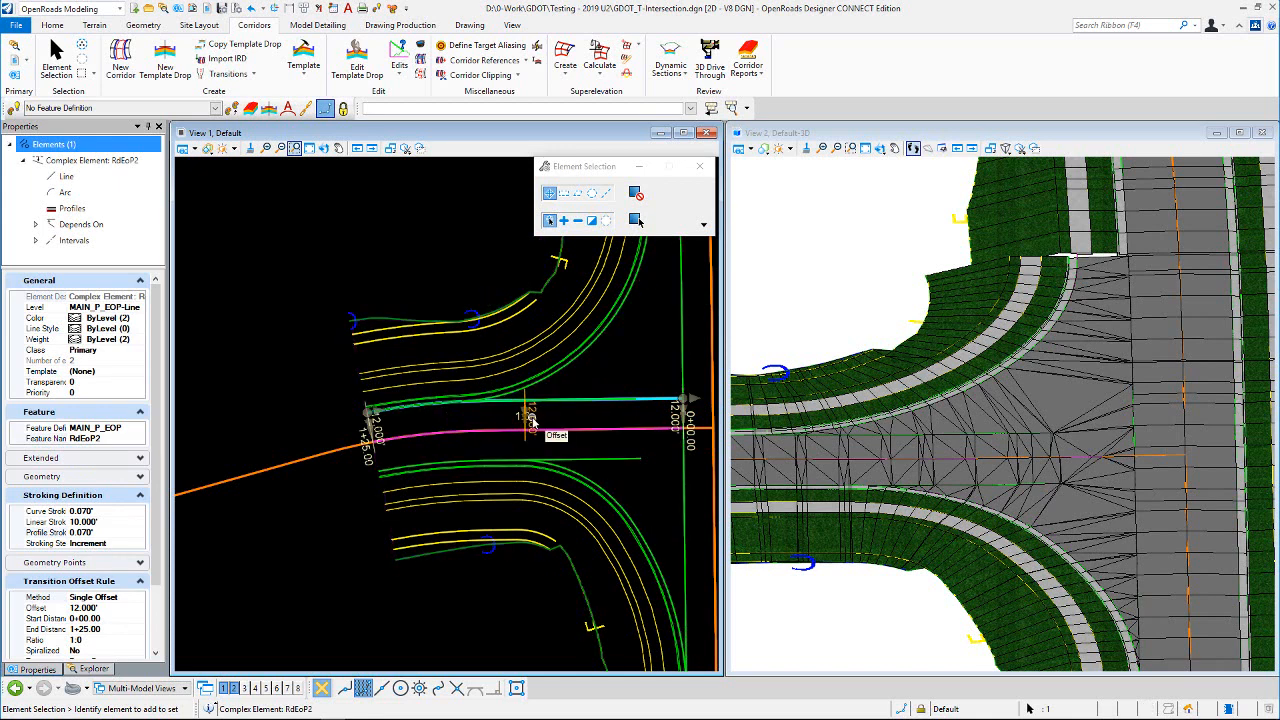
left_click(657, 460)
left_click_drag(647, 482, 652, 398)
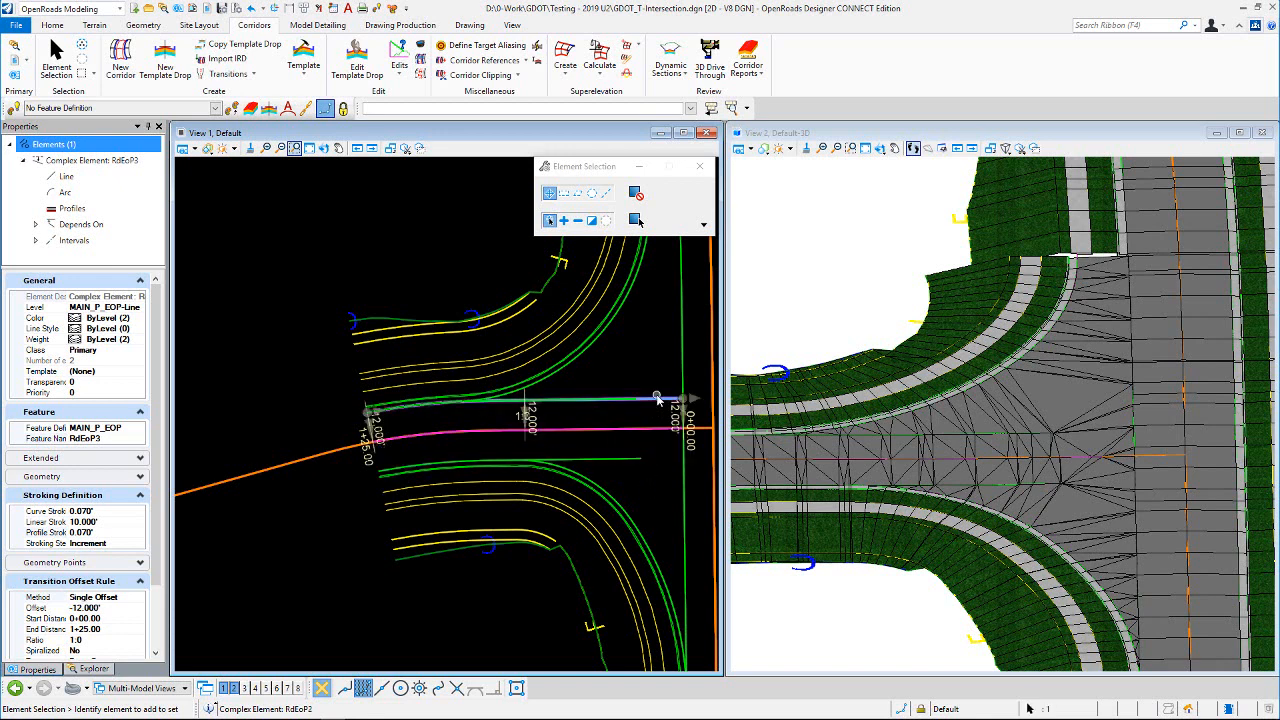
left_click(537, 416)
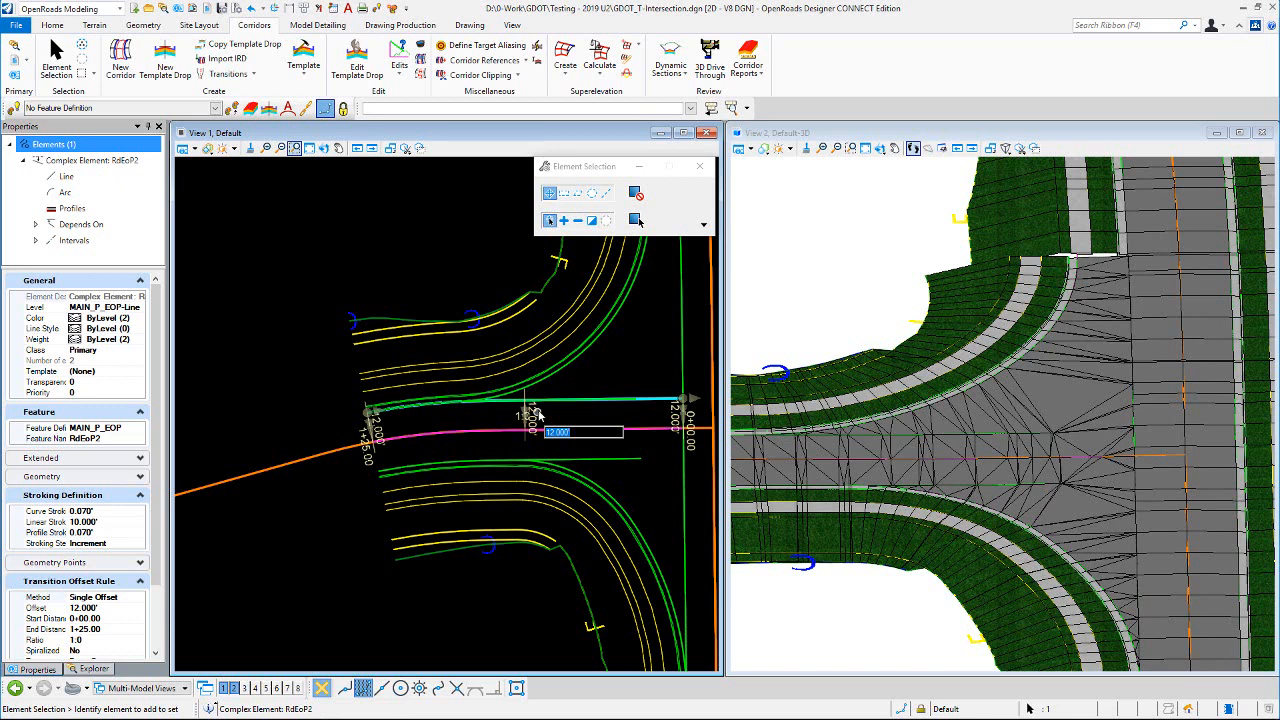
left_click(620, 357)
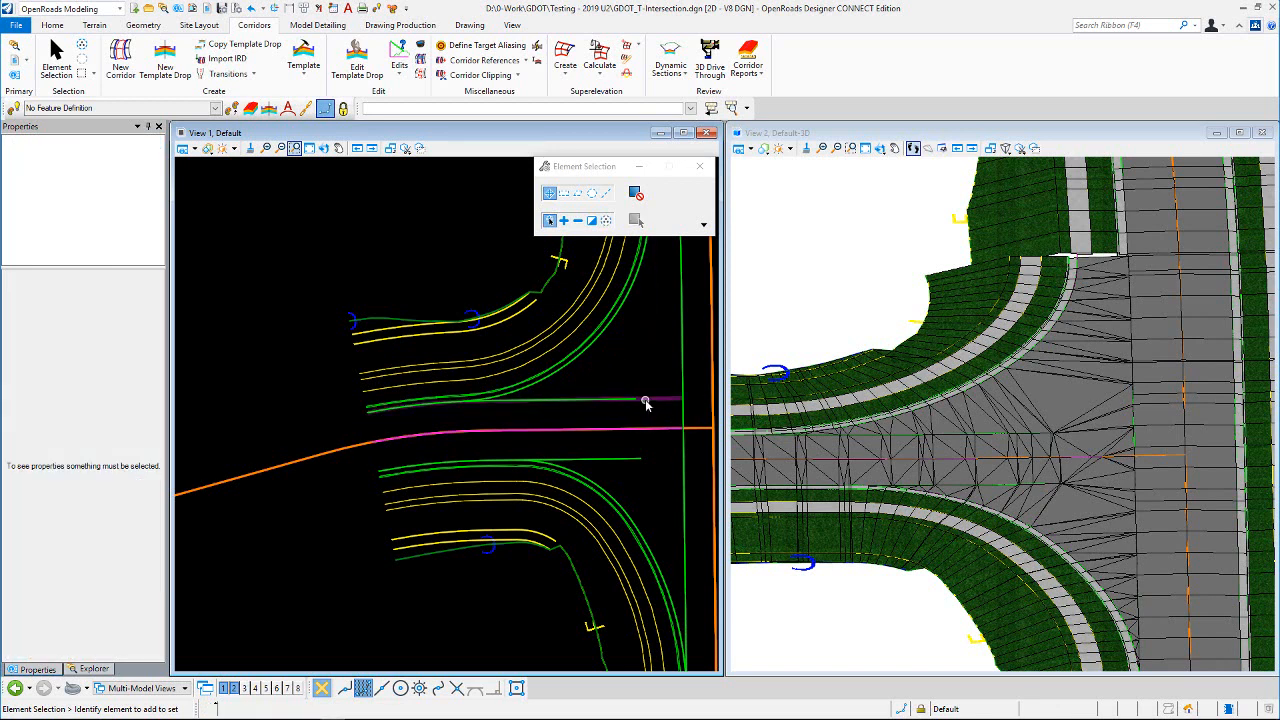
left_click(646, 401)
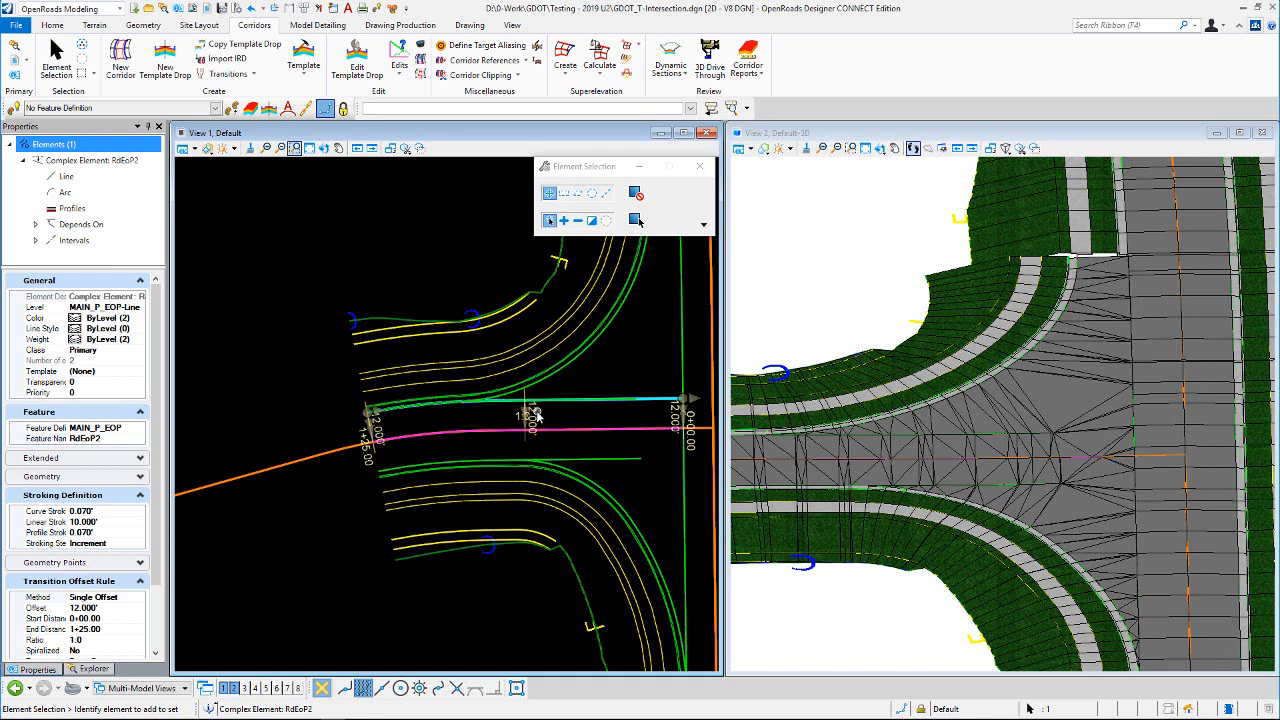
left_click(598, 378)
Step: Start placing a civil cell and choose Turn Lane - Urban Exit from the GDOT_T-Intersections.dgnlib library
scroll(516, 424, "down", 2)
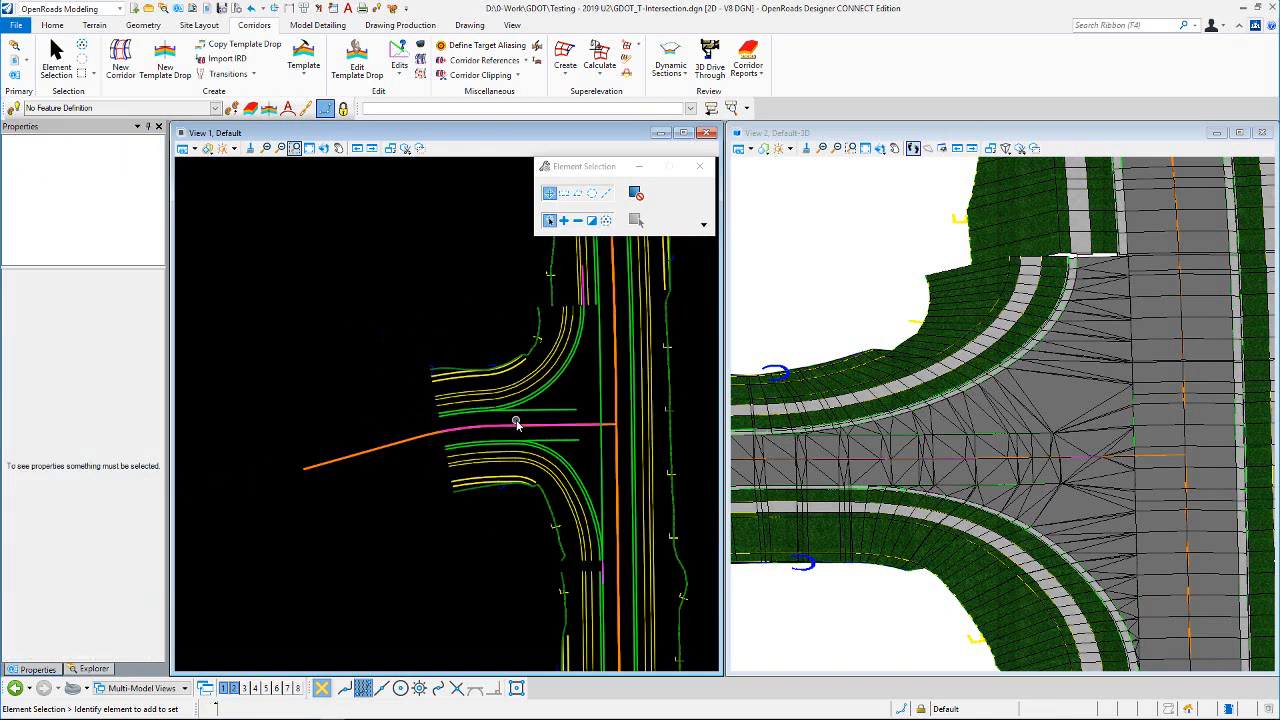
scroll(492, 458, "down", 2)
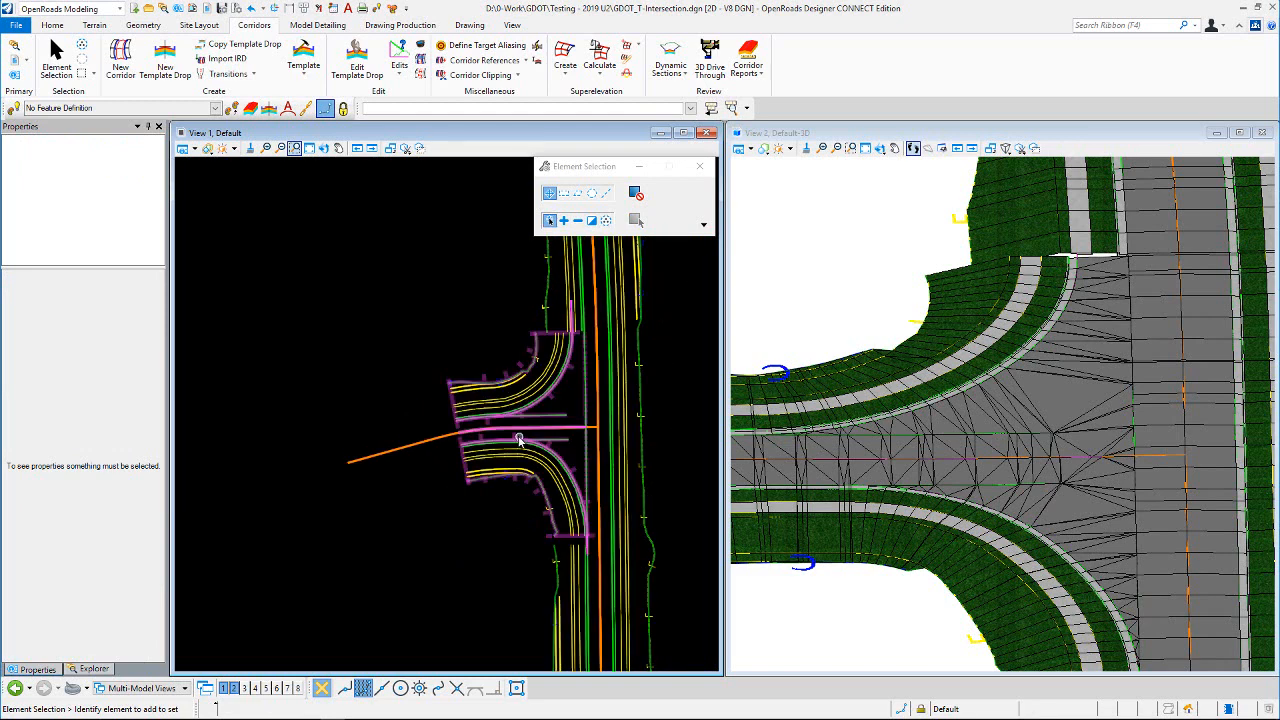
scroll(566, 378, "up", 2)
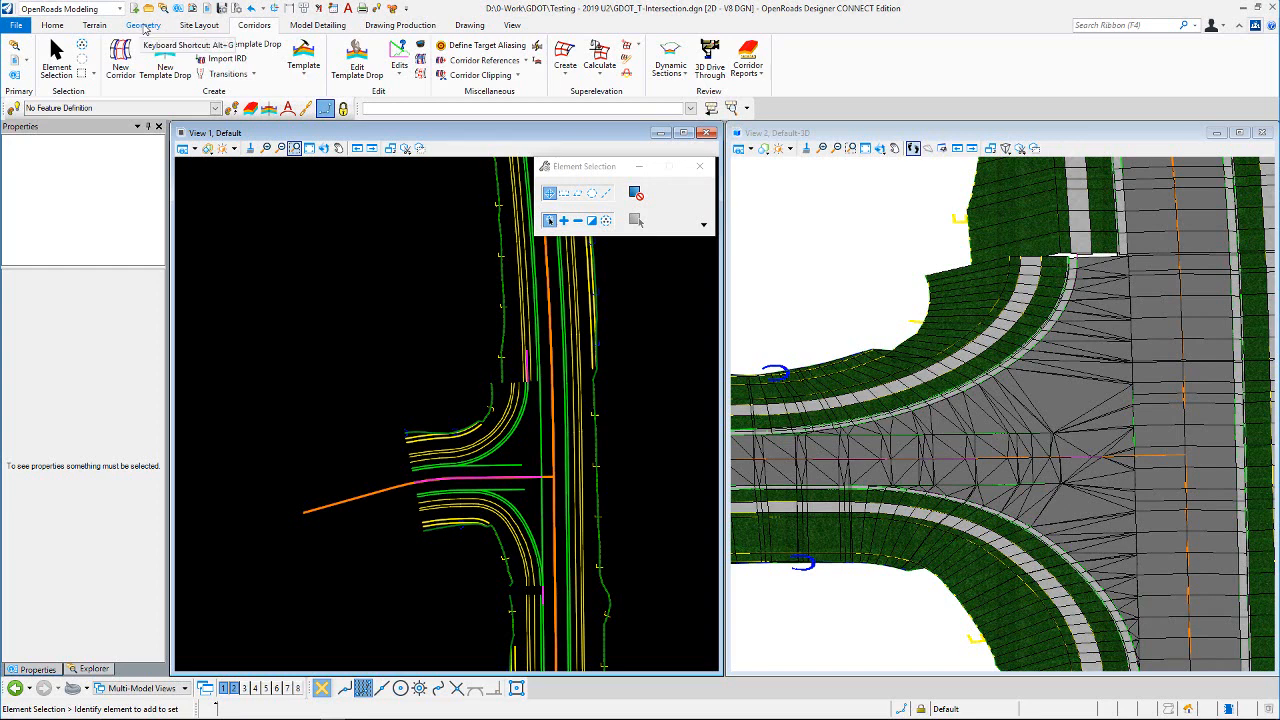
left_click(318, 25)
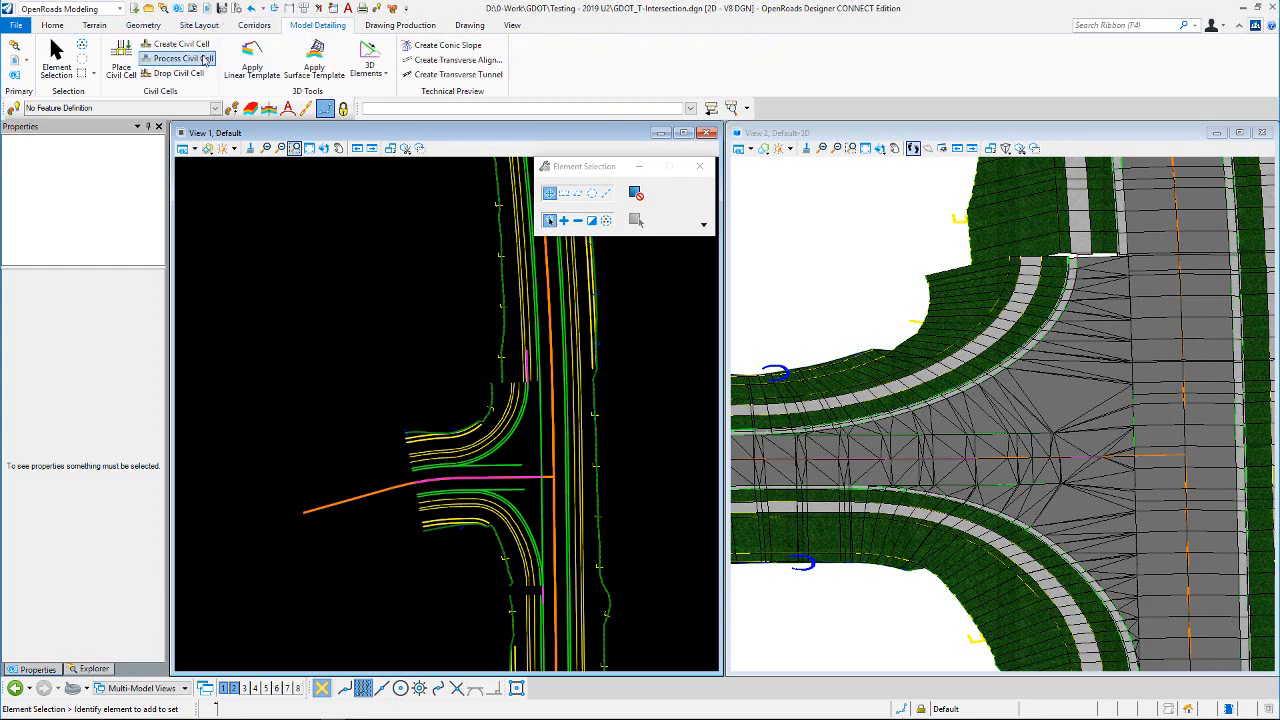
left_click(122, 68)
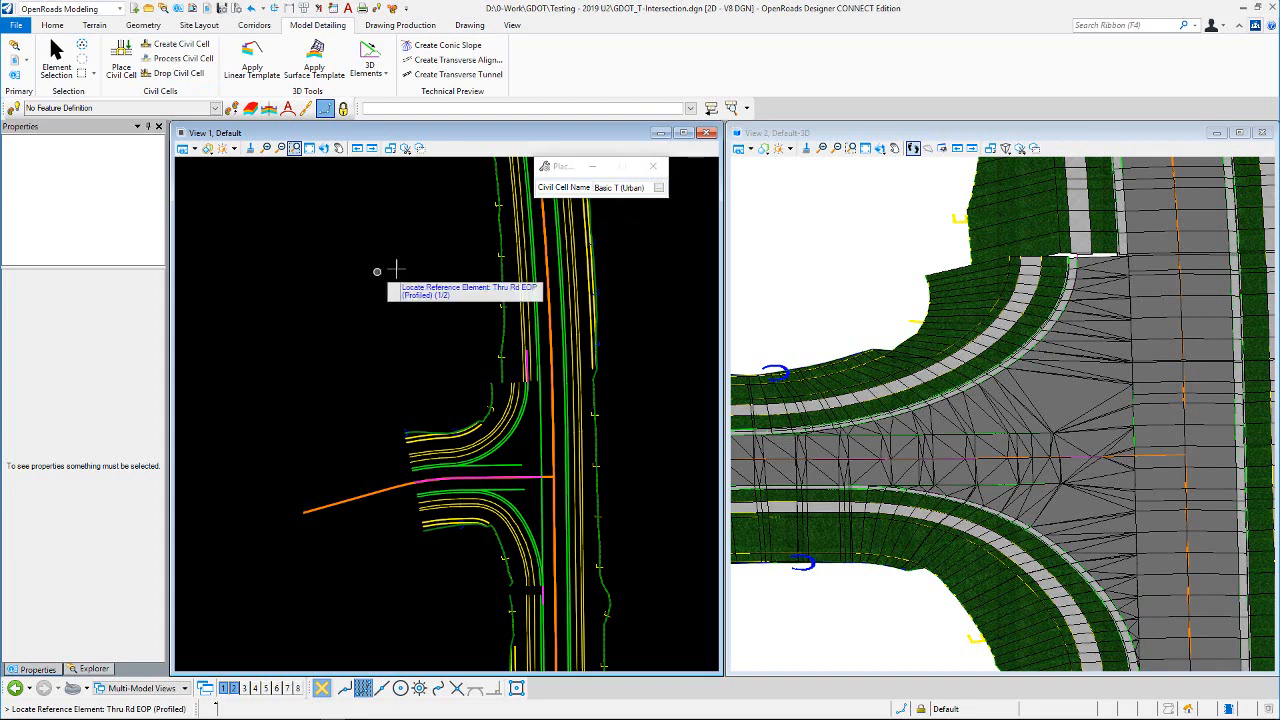
left_click(659, 188)
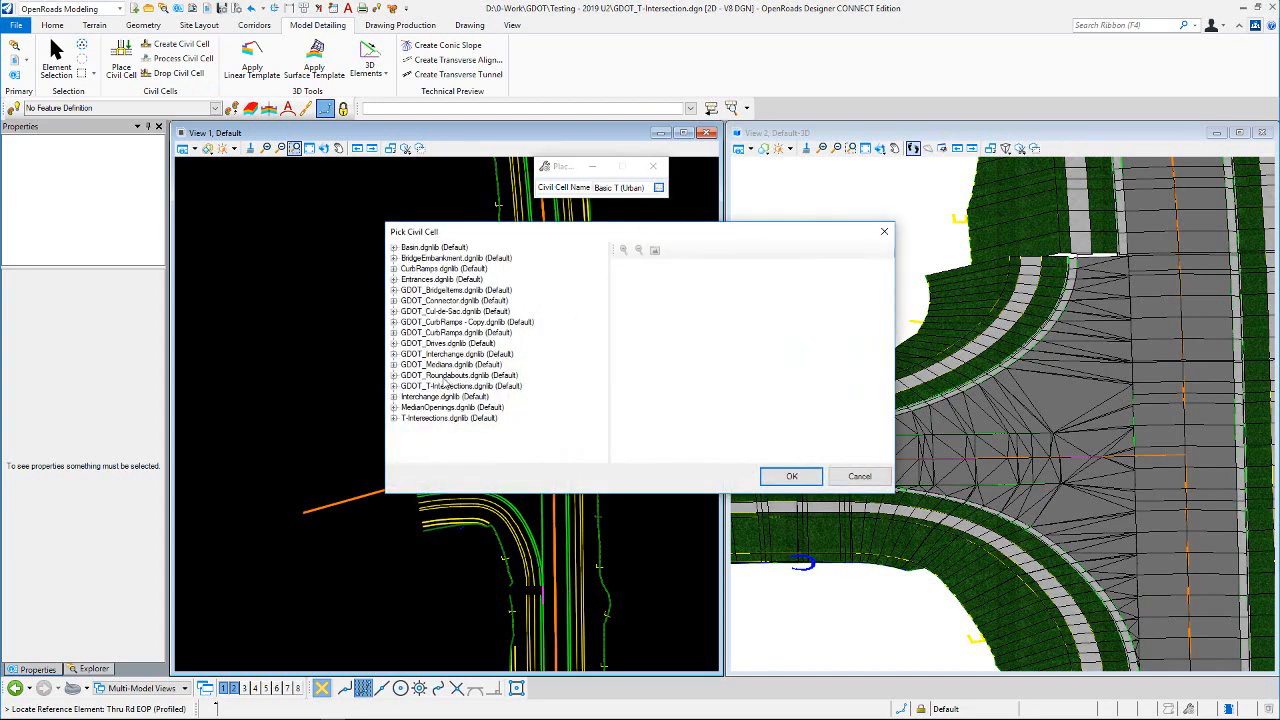
left_click(394, 386)
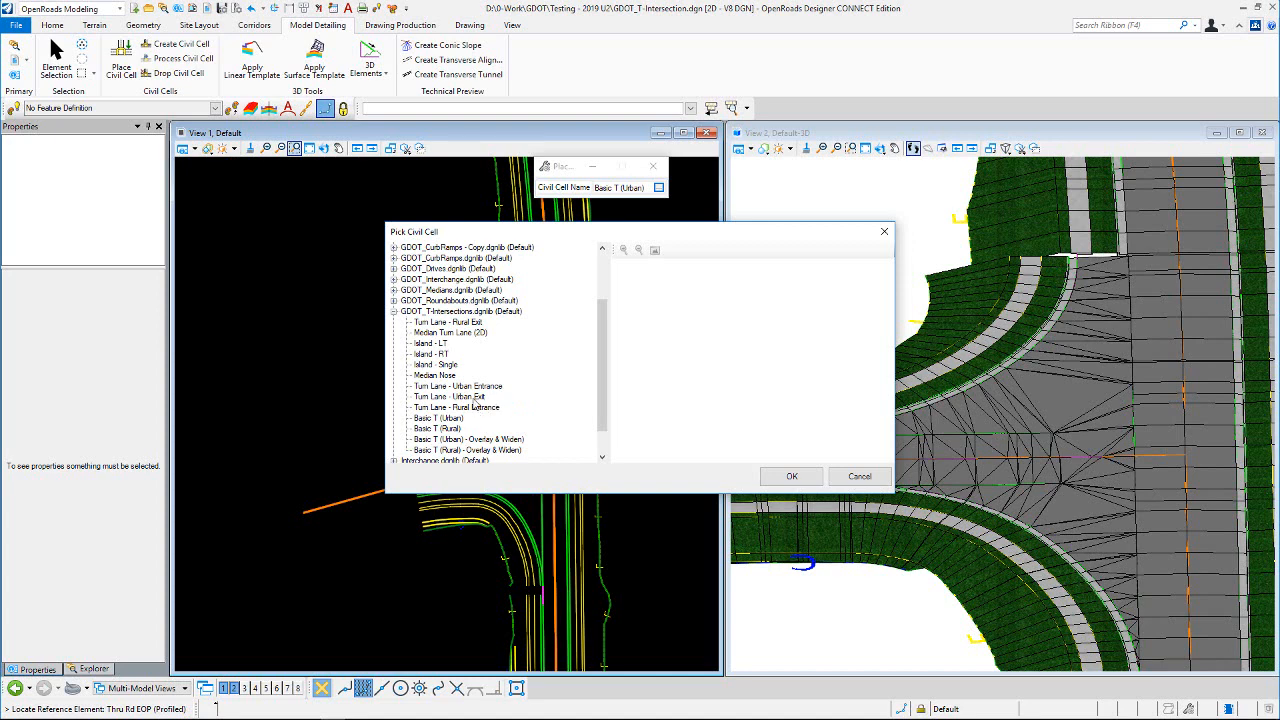
left_click_drag(541, 239, 781, 322)
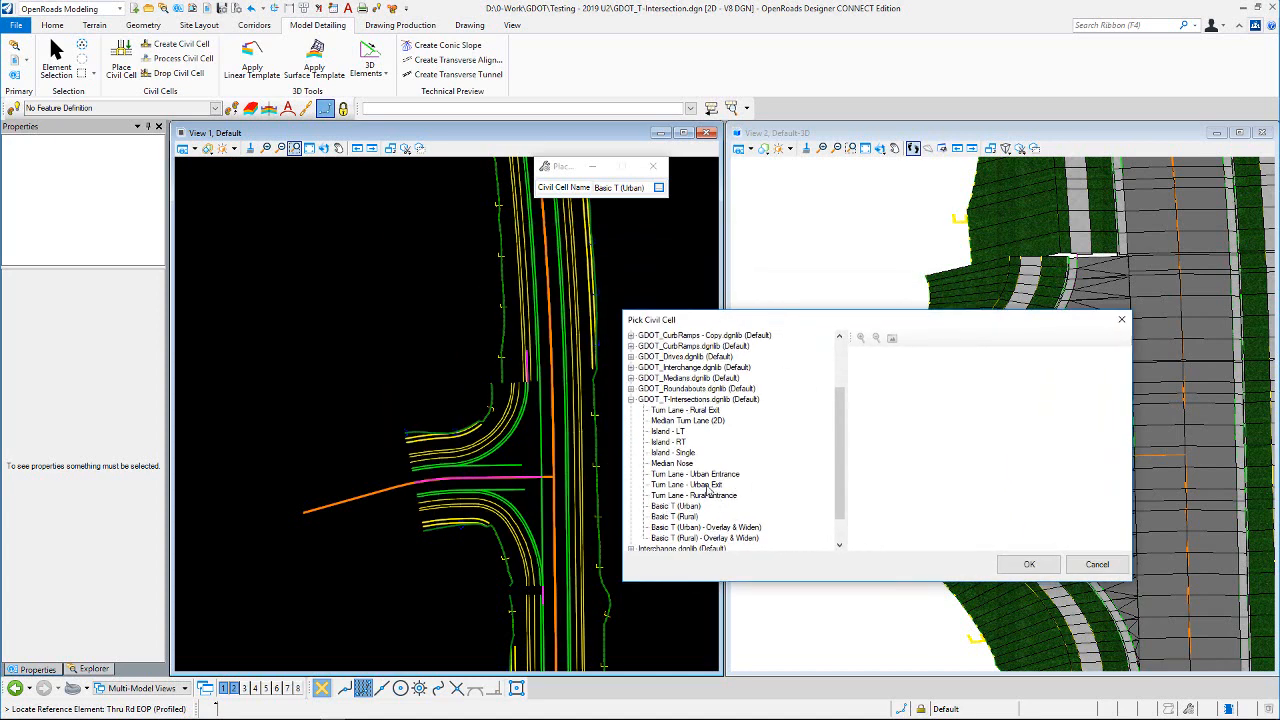
left_click(708, 485)
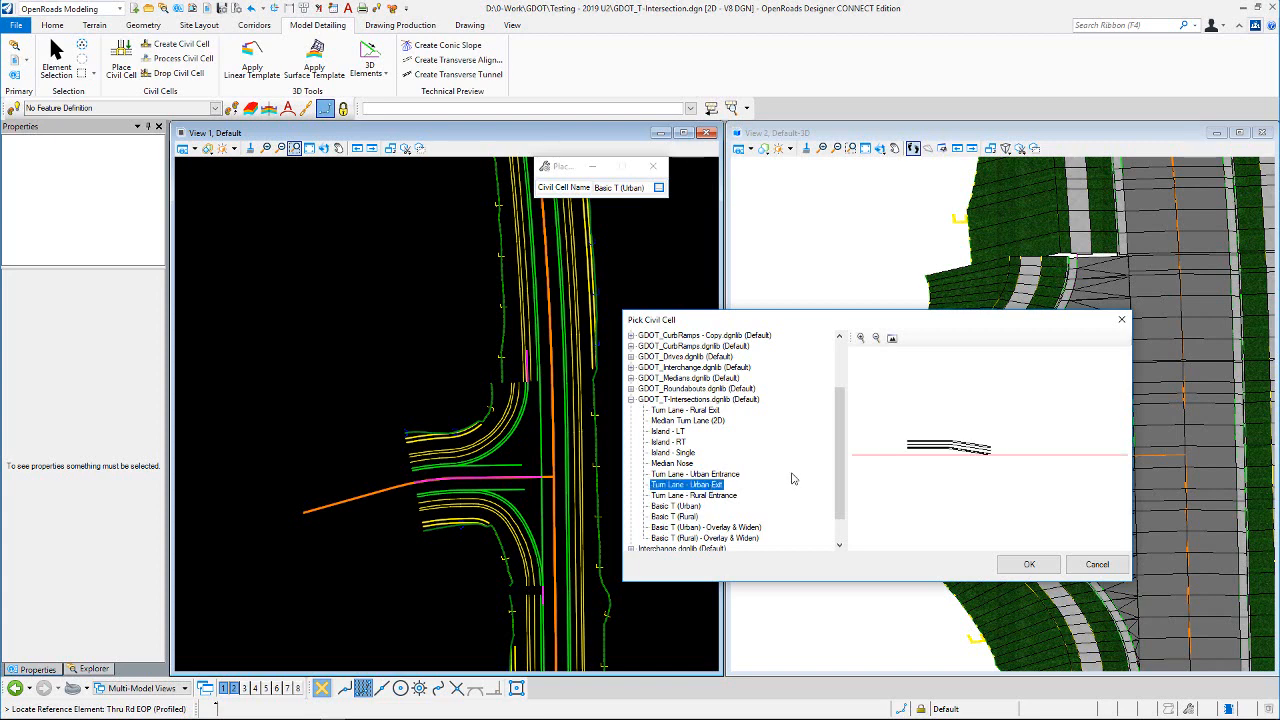
left_click(1030, 564)
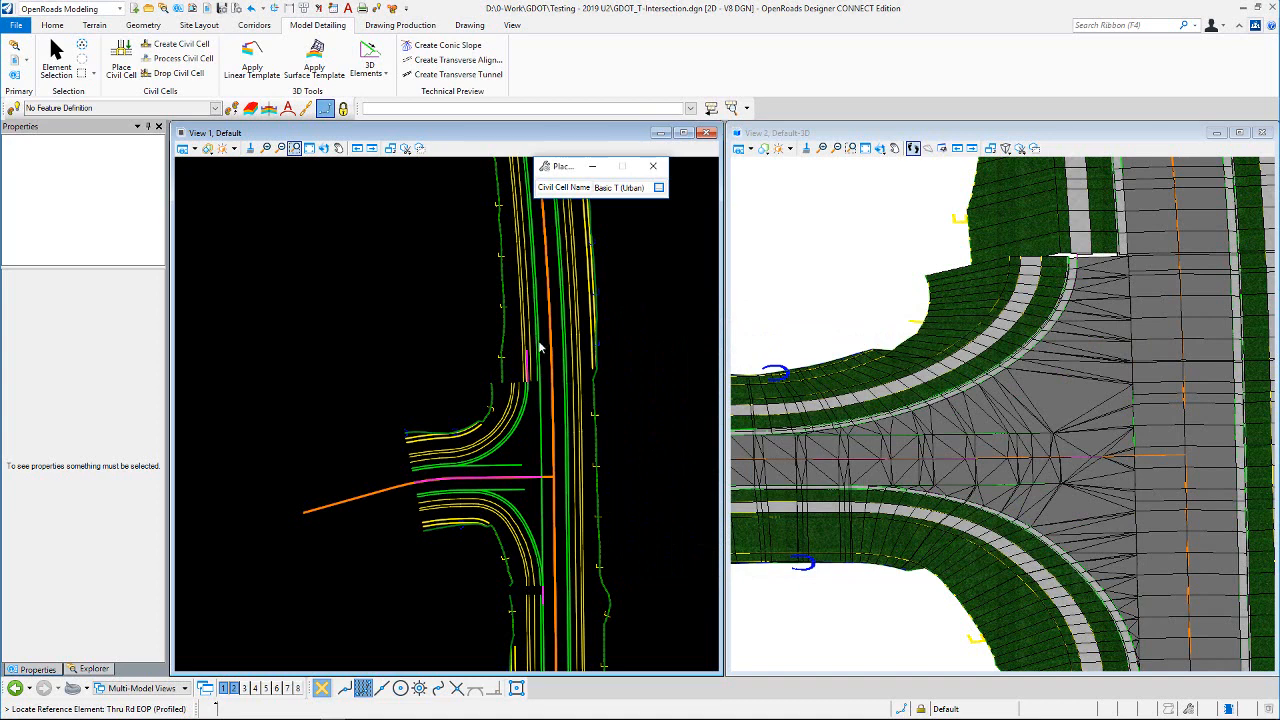
Step: Place the turn-lane cell on the main road's edge of pavement L_EP0, with storage starting at the upper curb return's end, skipping alternatives
scroll(544, 340, "up", 2)
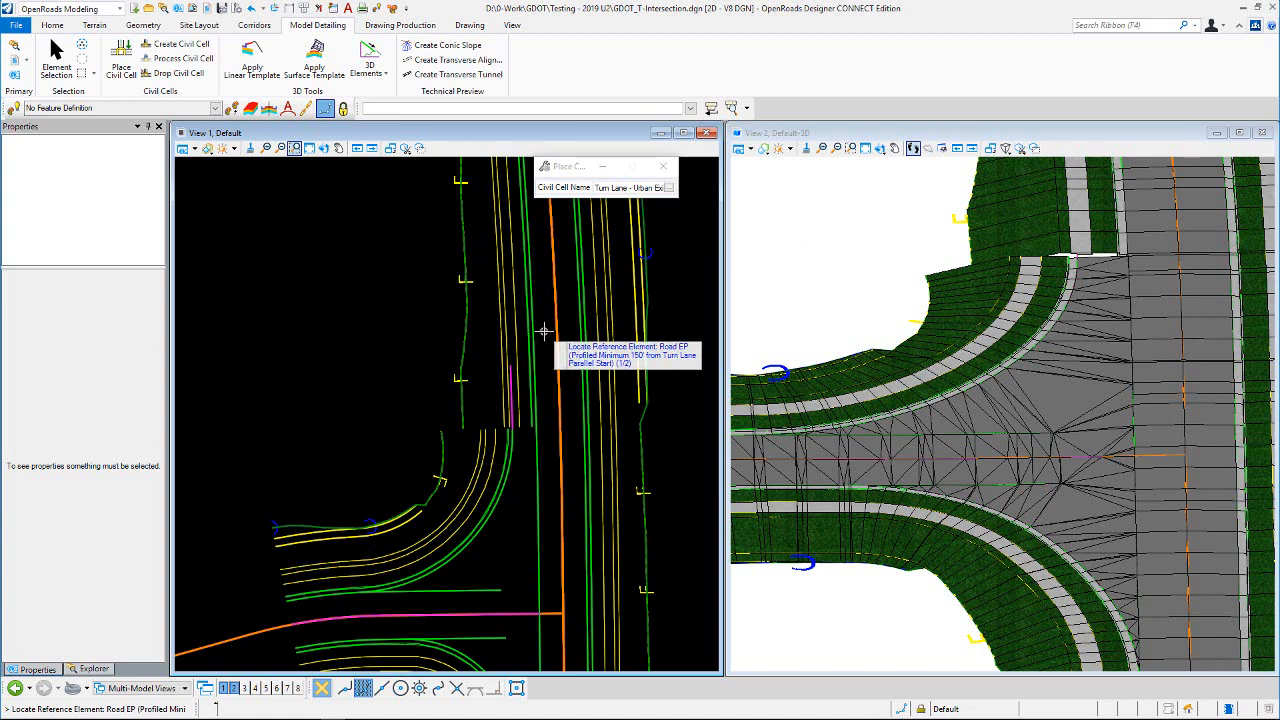
scroll(490, 465, "down", 1)
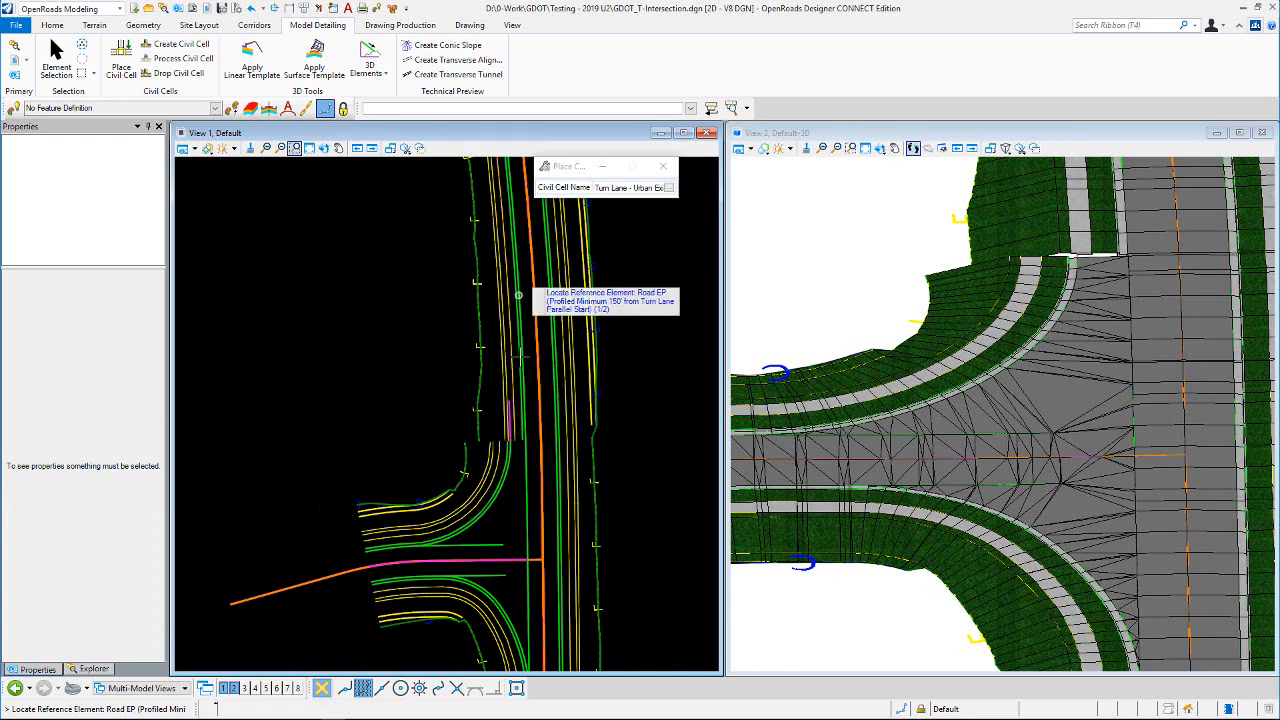
scroll(524, 411, "up", 2)
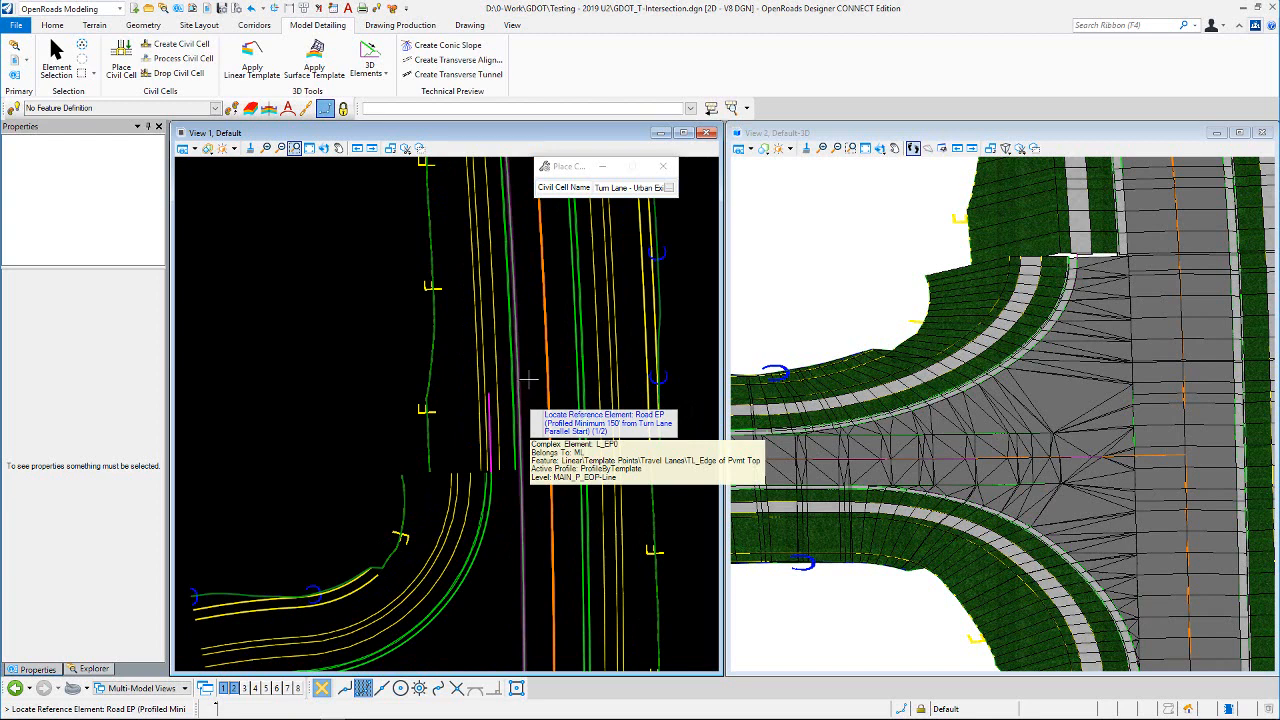
left_click(522, 392)
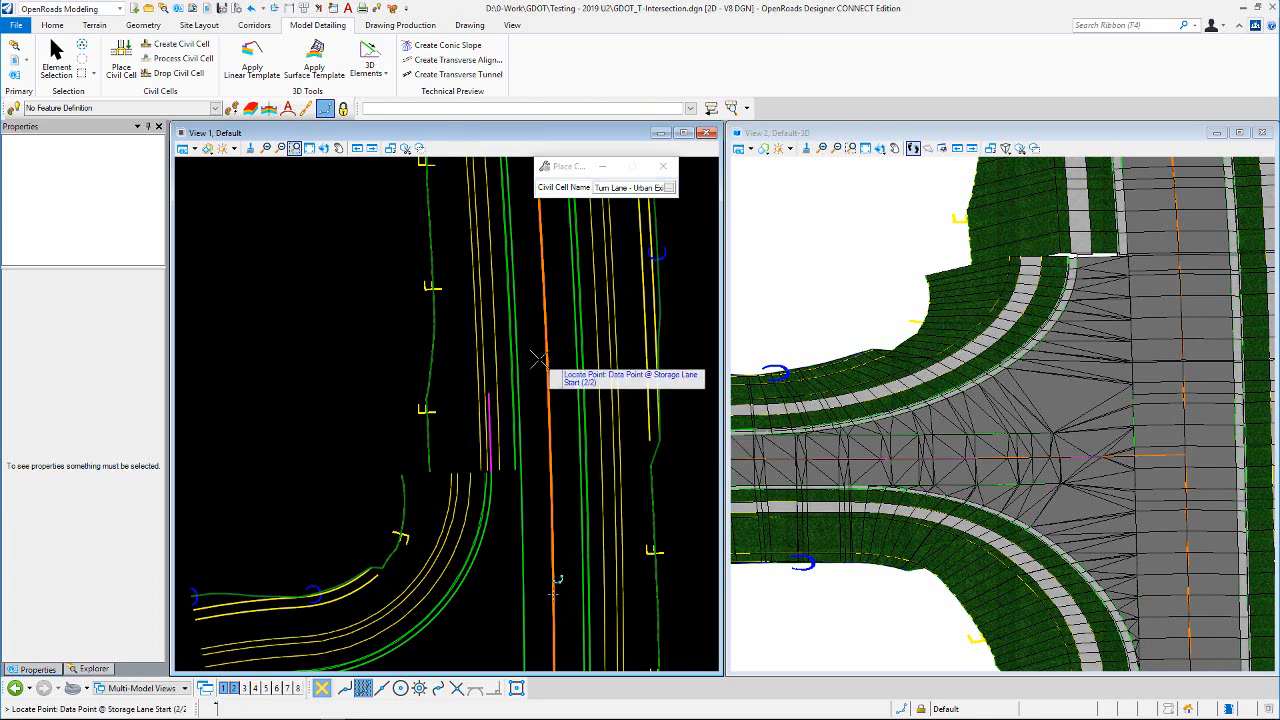
left_click(506, 512)
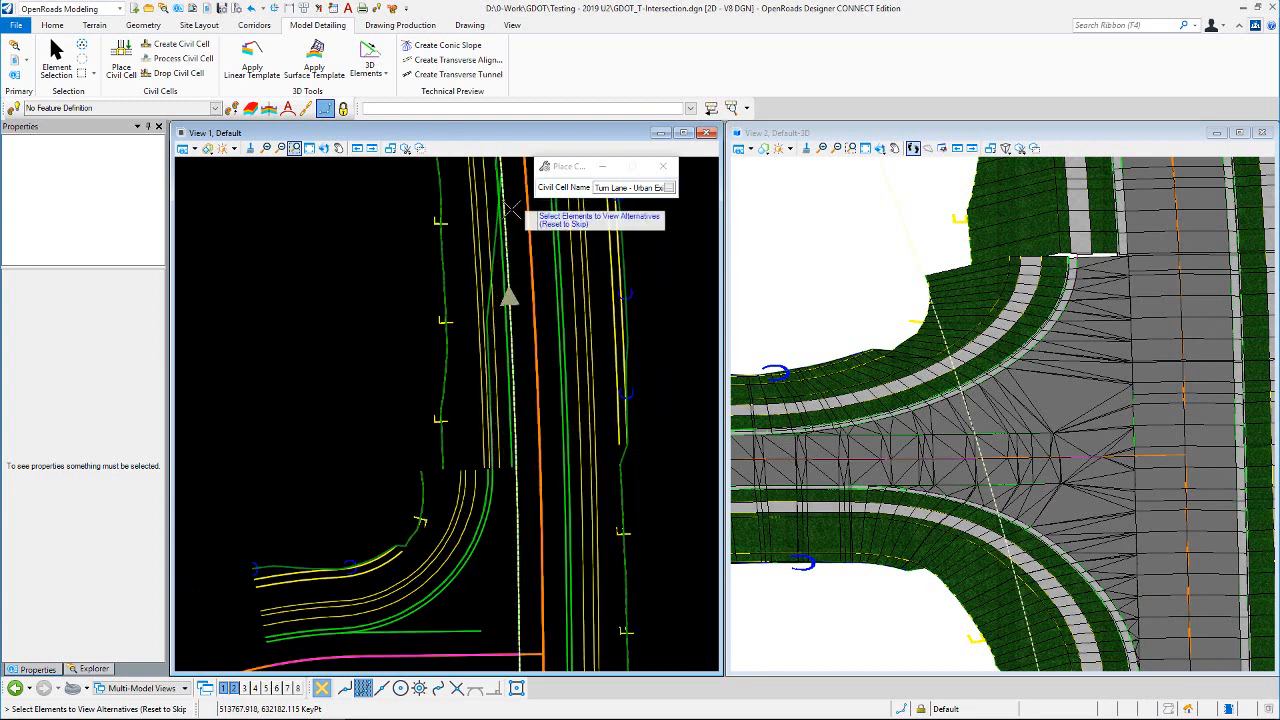
right_click(379, 311)
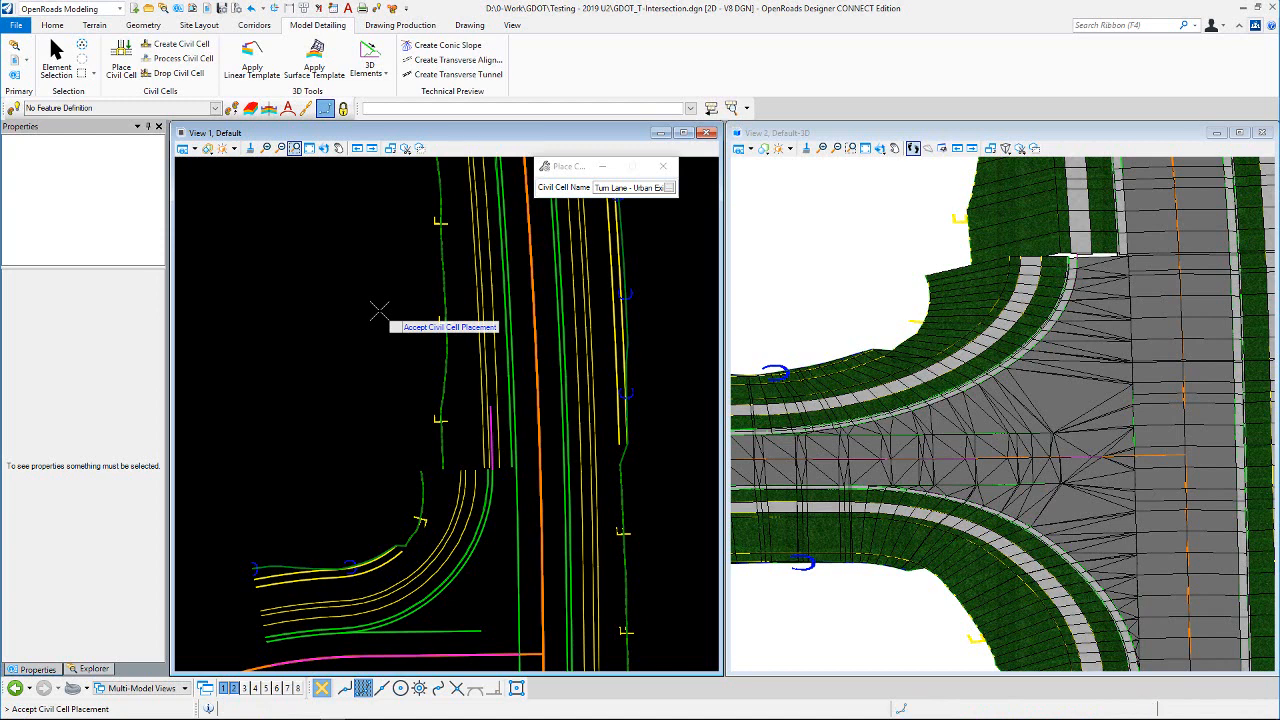
left_click(380, 311)
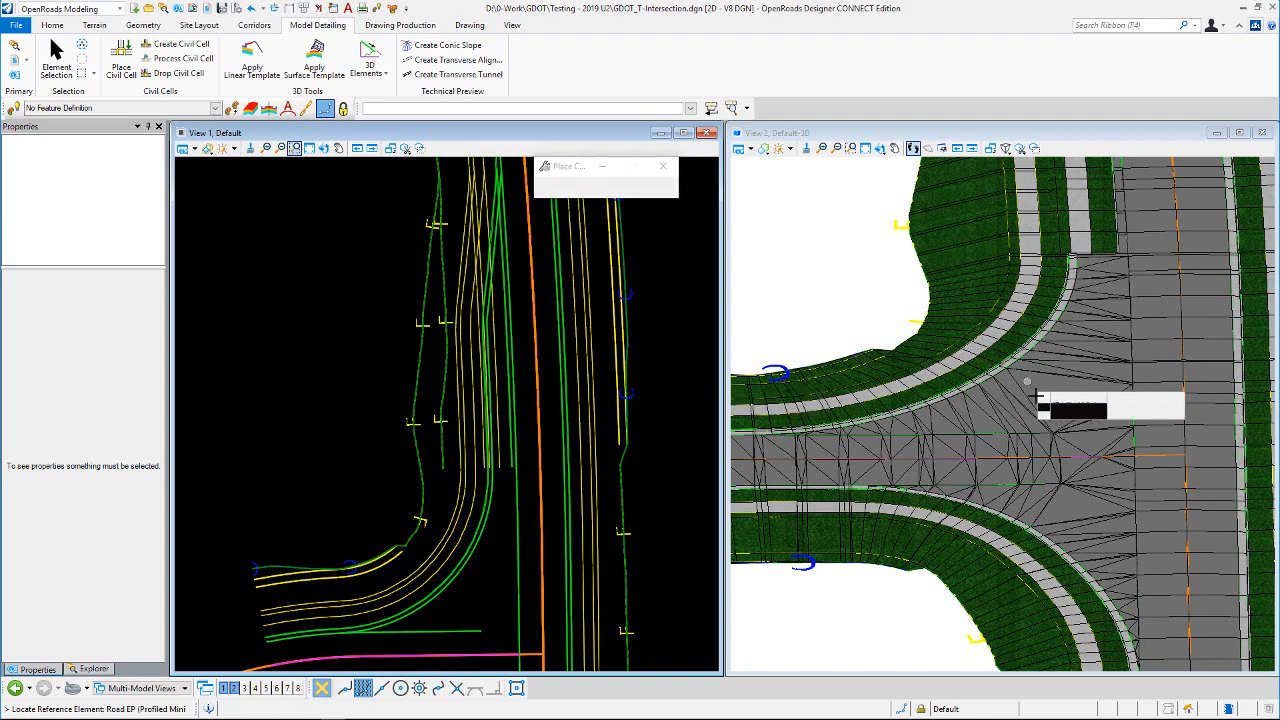
scroll(1056, 253, "up", 1)
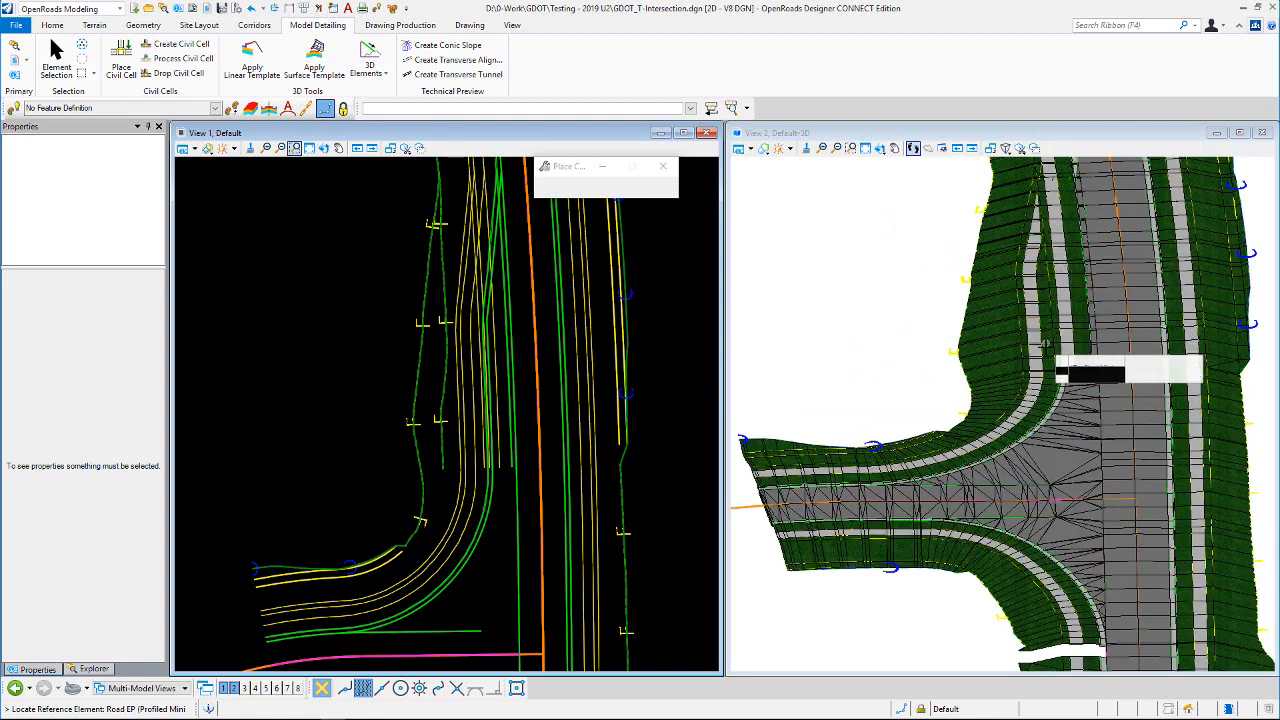
scroll(1060, 290, "up", 1)
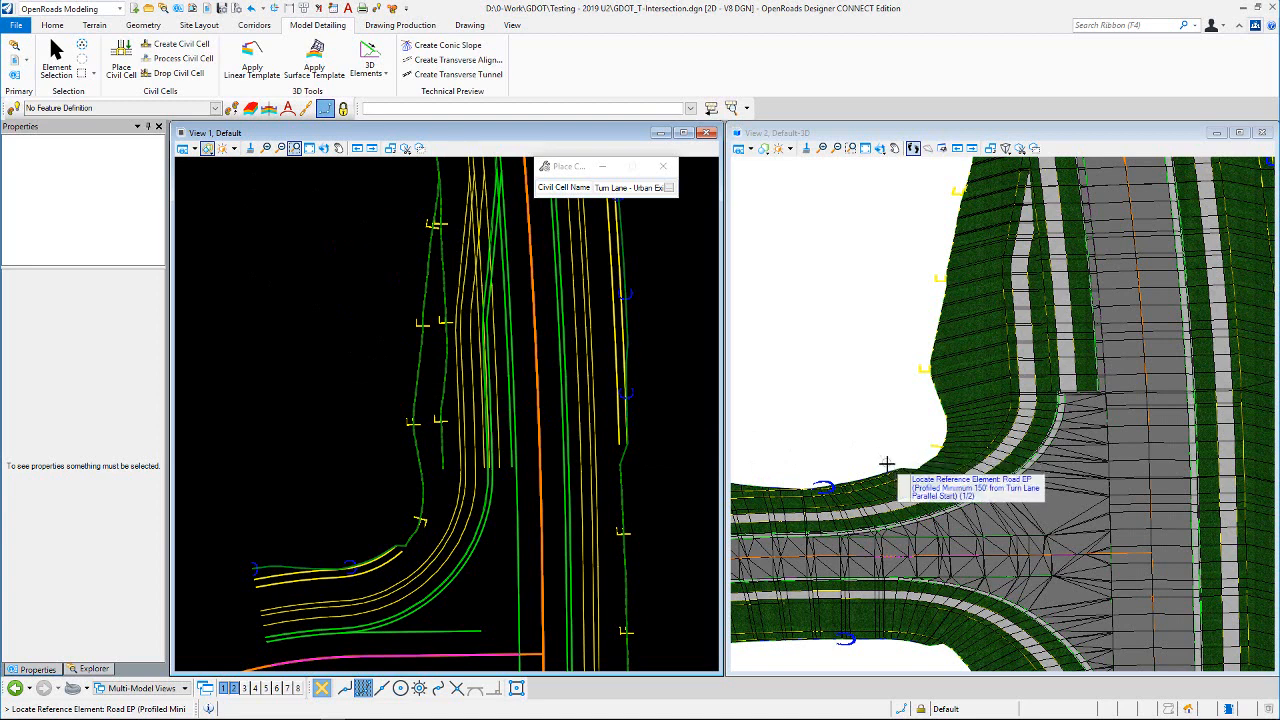
key("Escape")
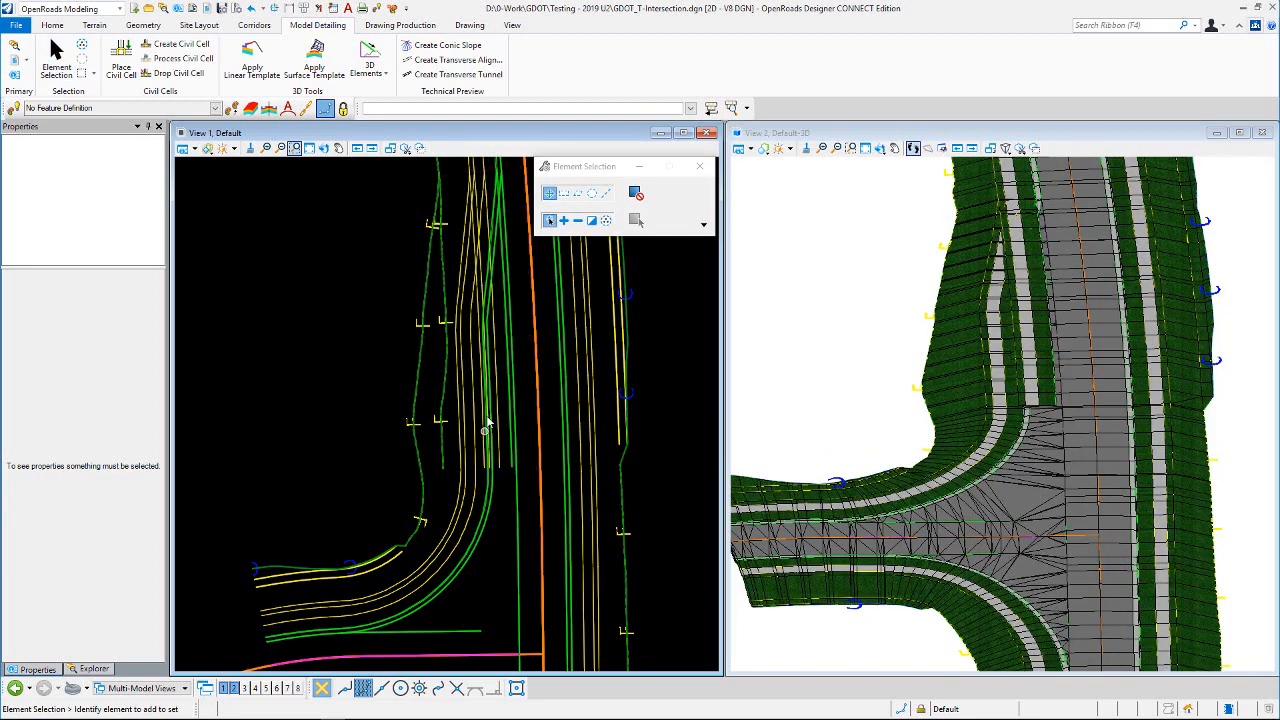
Step: Set the storage lane length of the turn lane's edge-of-pavement line RdEoP5 to 100 ft and clear the selection
scroll(486, 422, "up", 3)
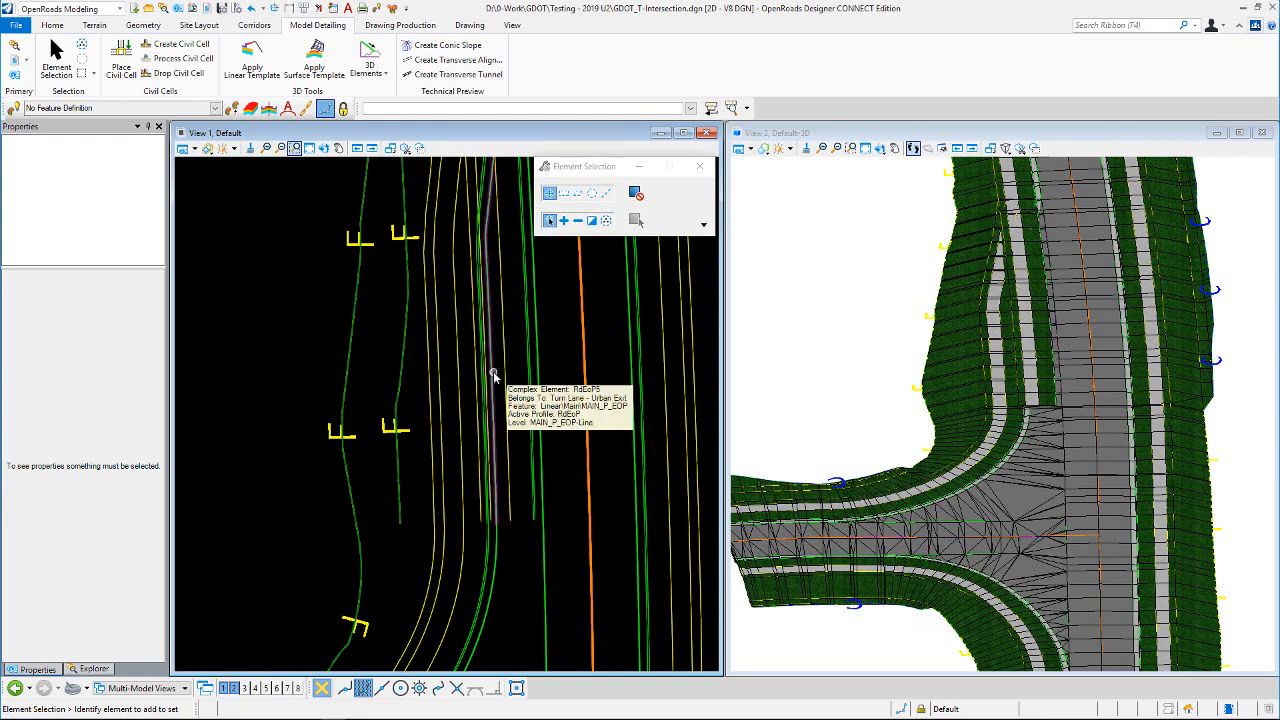
left_click(493, 375)
scroll(467, 503, "down", 2)
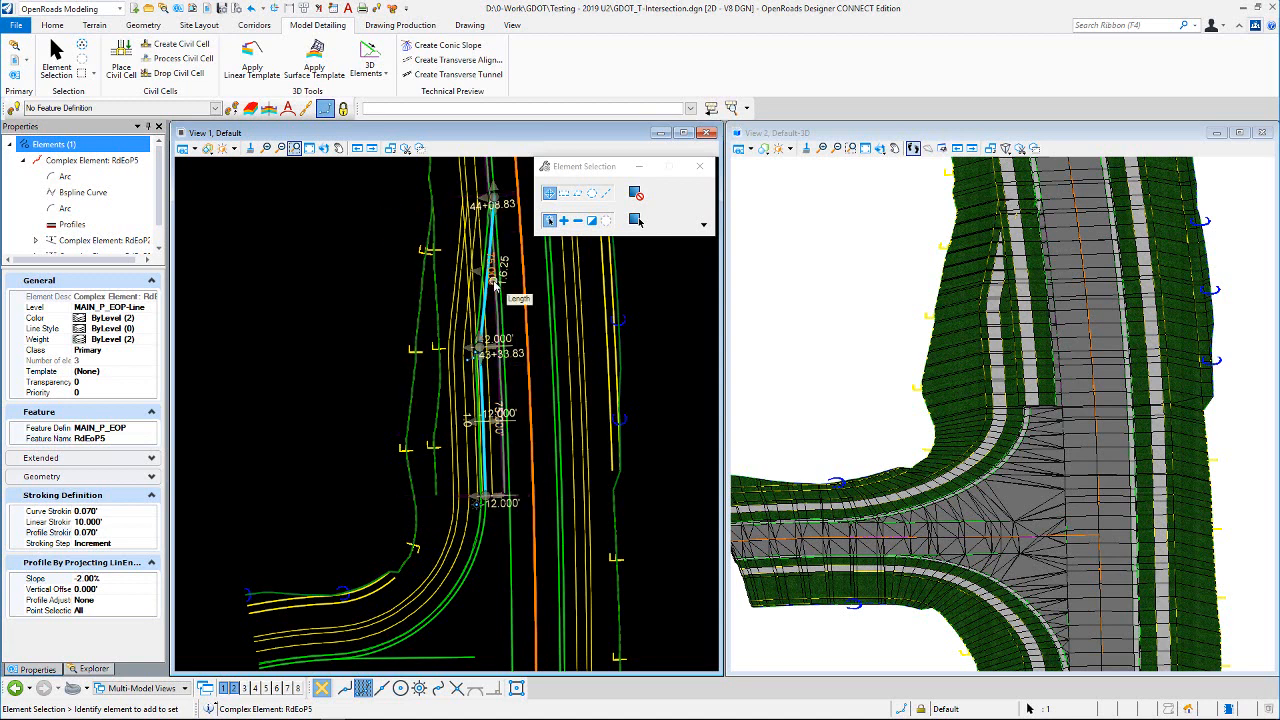
left_click(492, 405)
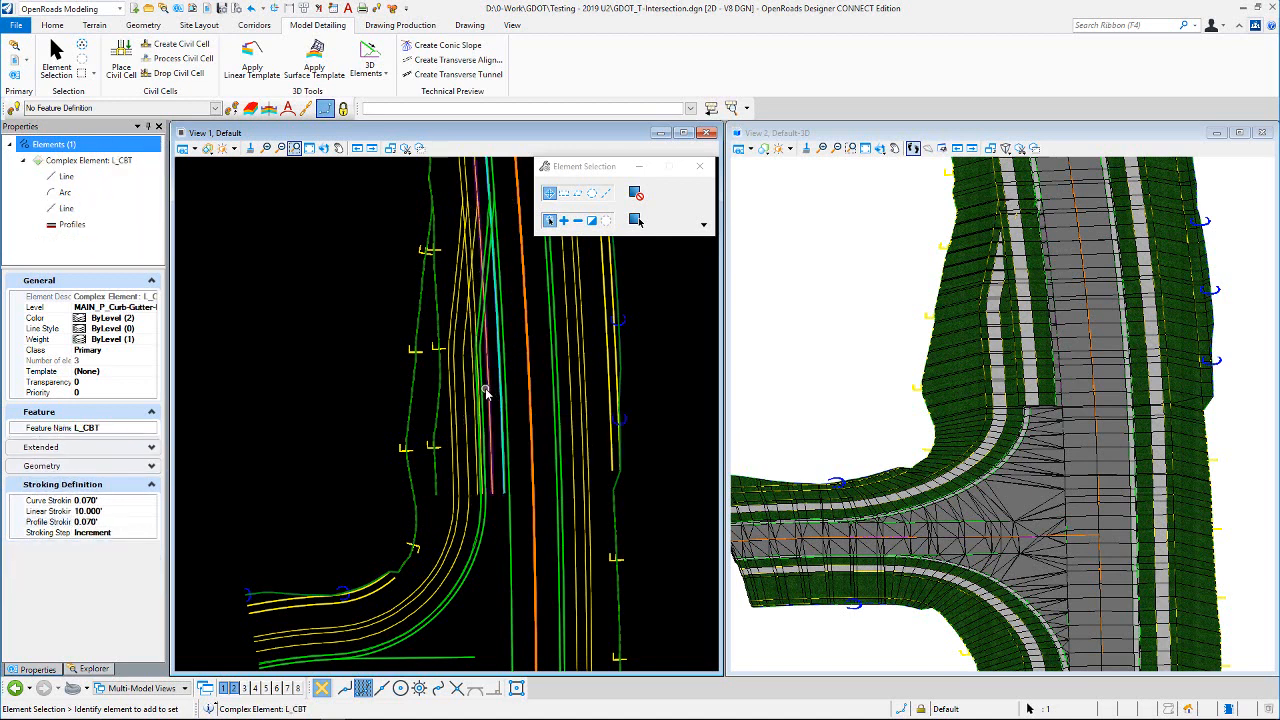
left_click(487, 469)
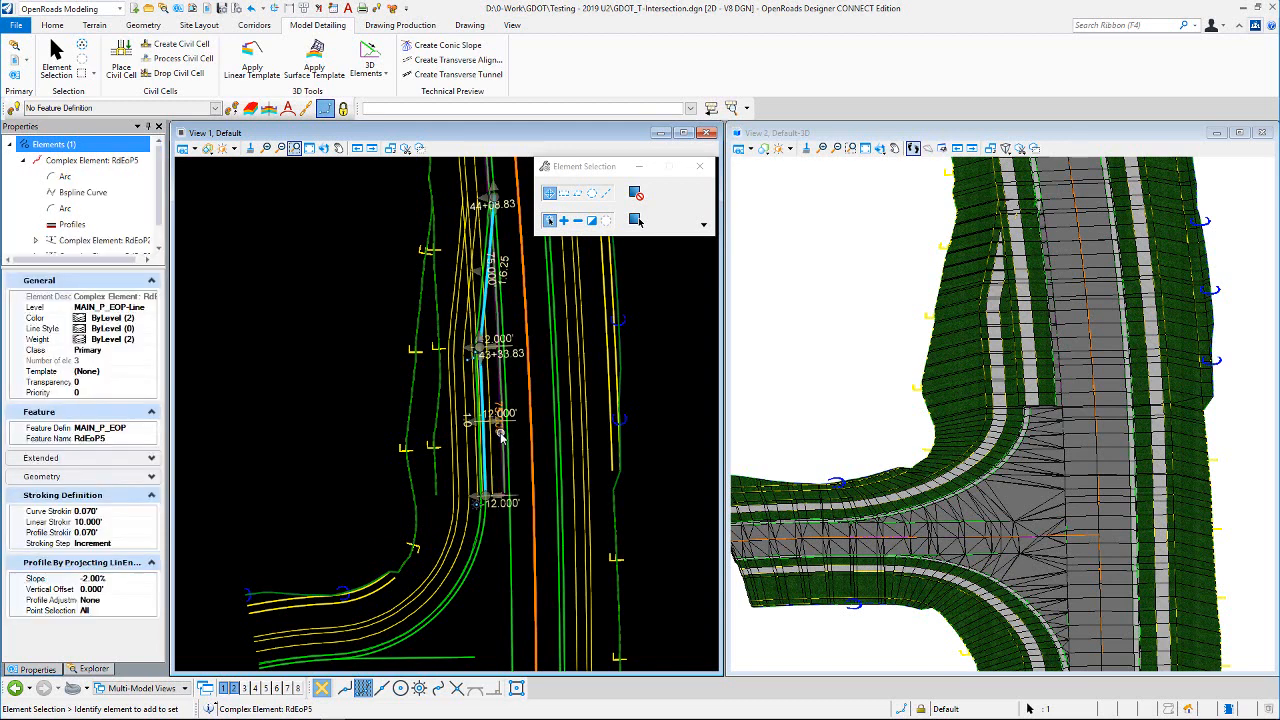
mouse_move(499, 432)
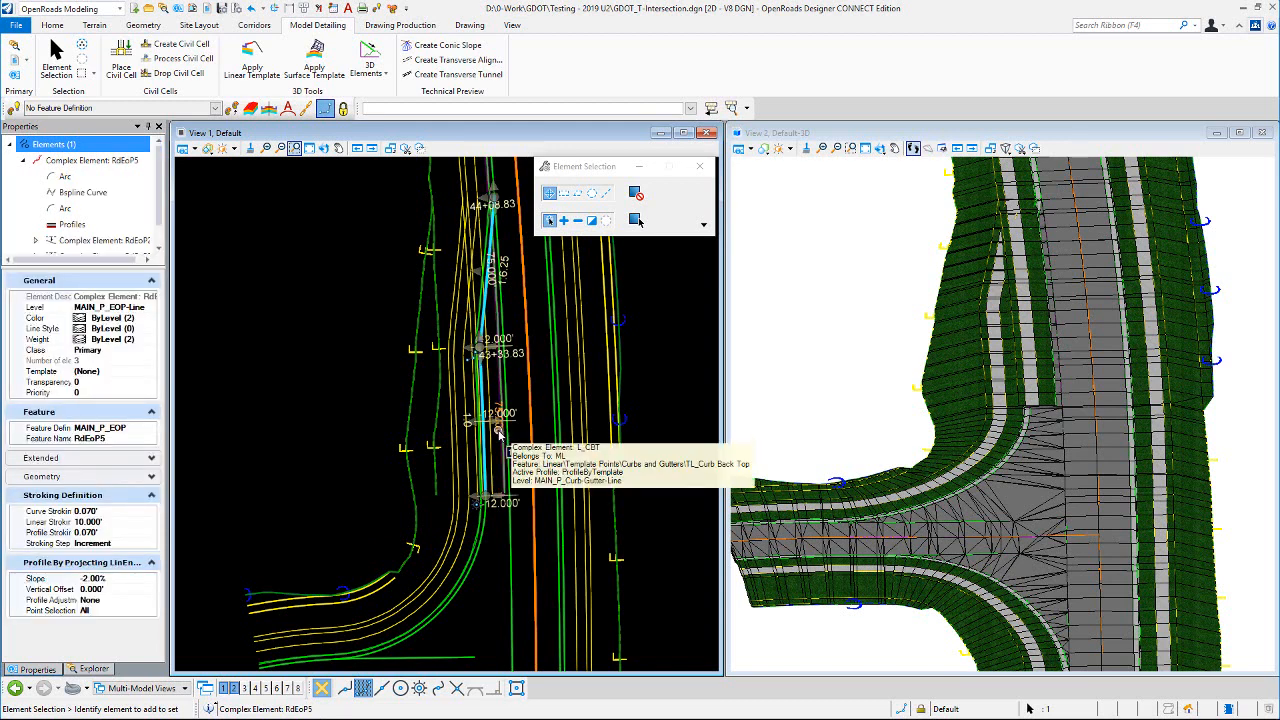
left_click(499, 432)
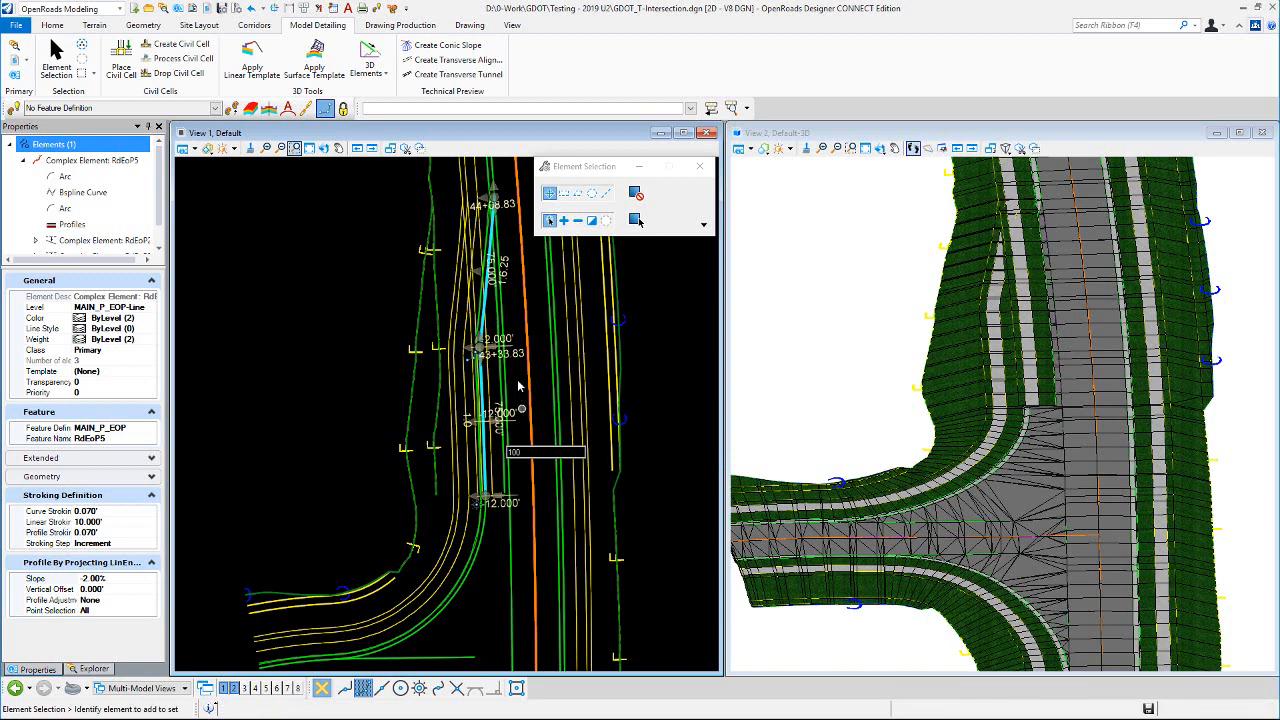
left_click(518, 385)
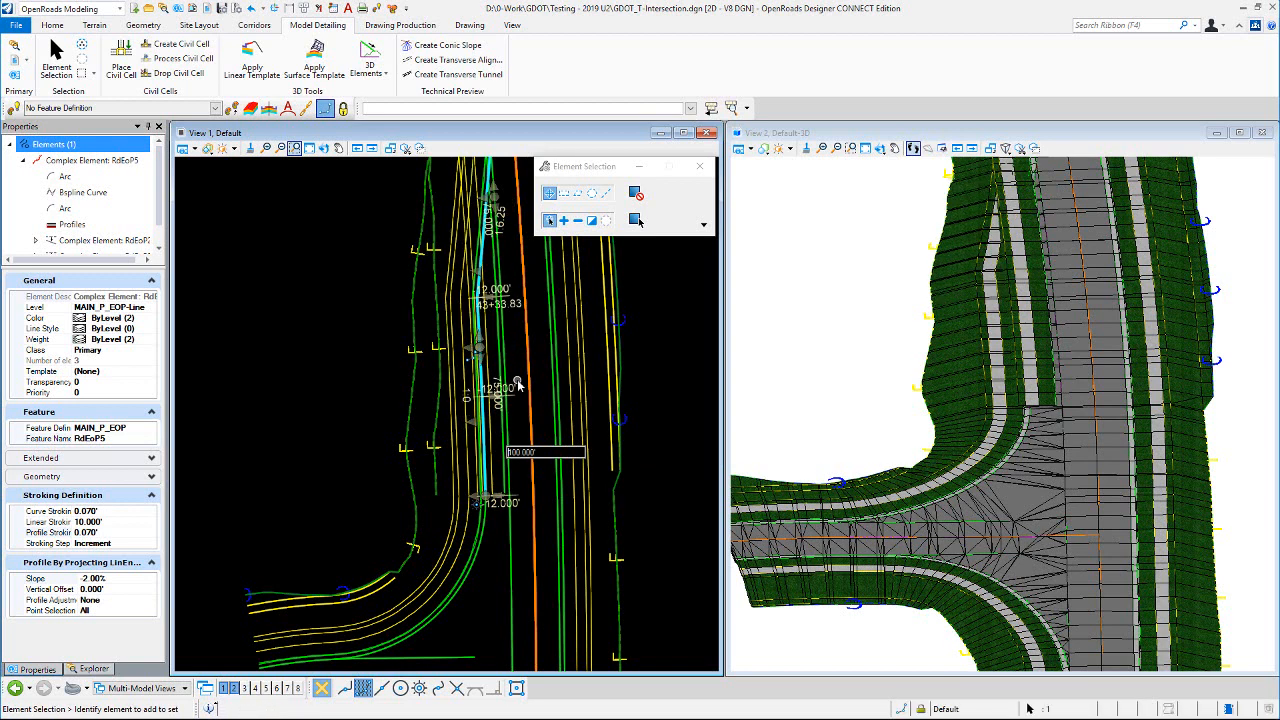
left_click(331, 379)
Step: Examine the turn lane's edge line RdEoP5 where it meets the upper curb return, and clear the selection
scroll(503, 514, "up", 2)
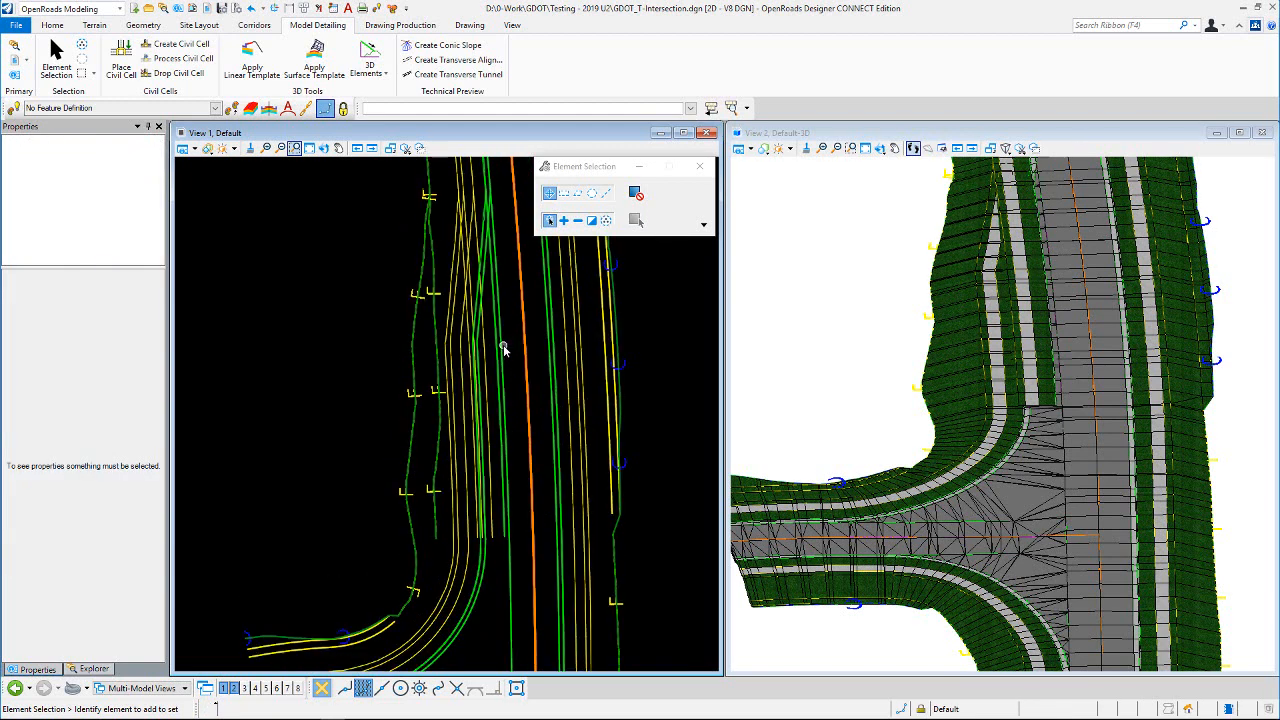
scroll(964, 467, "down", 1)
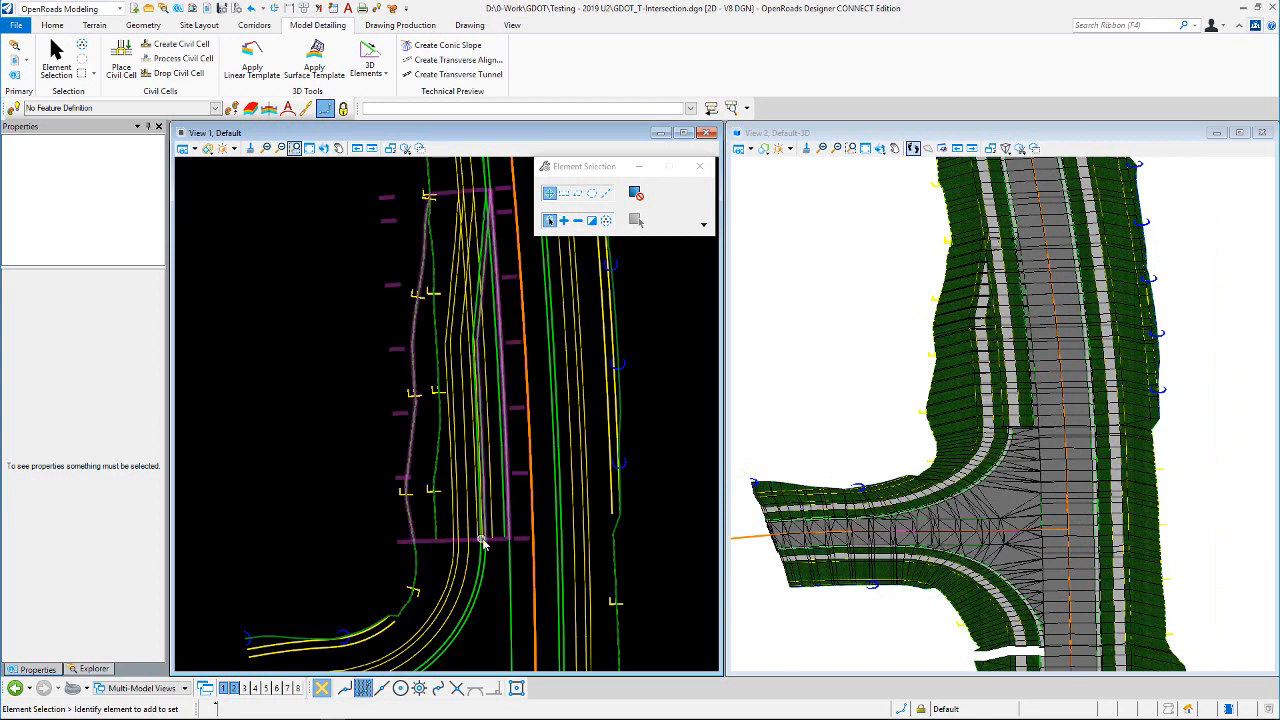
scroll(482, 512, "up", 2)
left_click(482, 505)
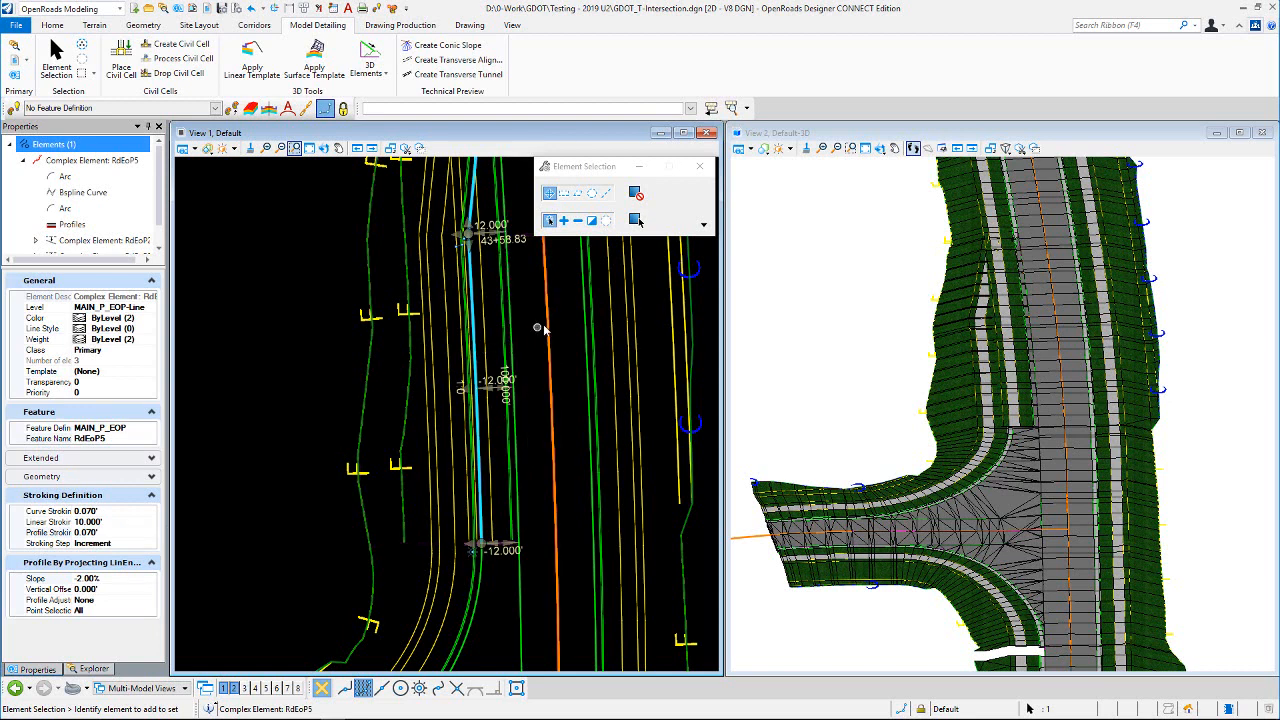
left_click(302, 358)
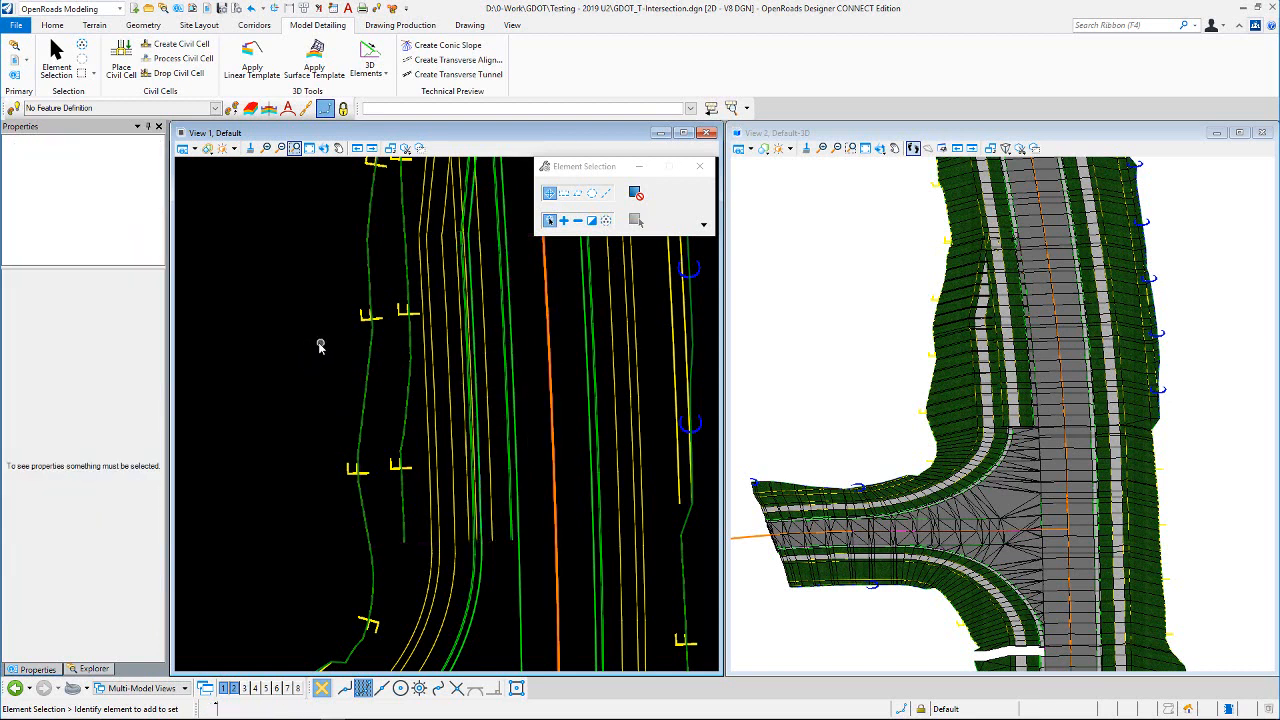
scroll(482, 398, "down", 2)
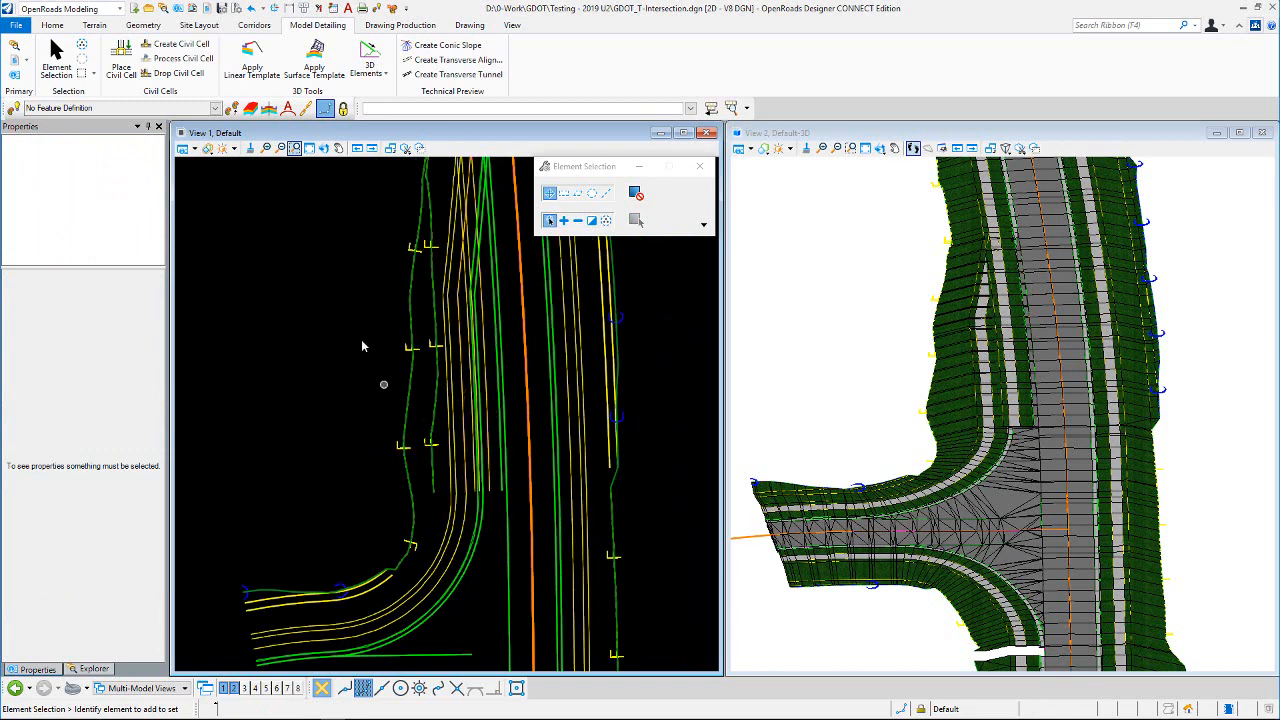
Step: Display construction elements in the 2D plan view and open the parametric constraints of the ML corridor's objects
left_click(256, 27)
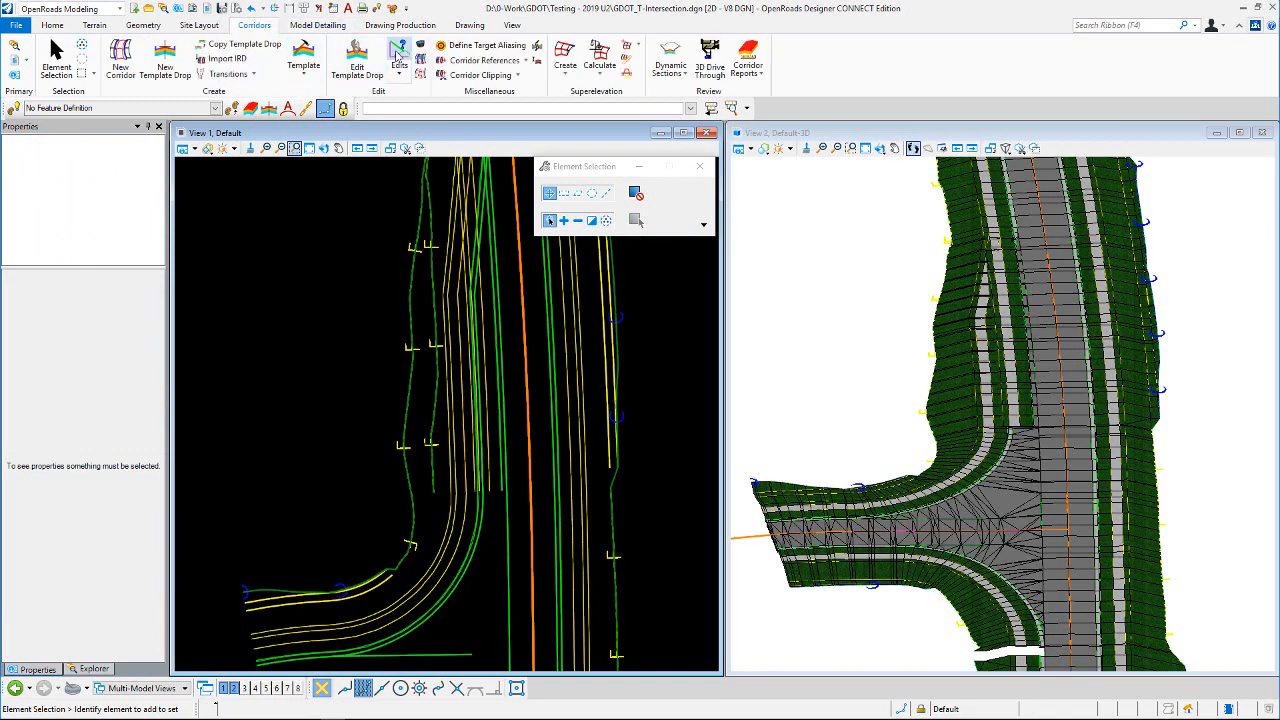
left_click(421, 46)
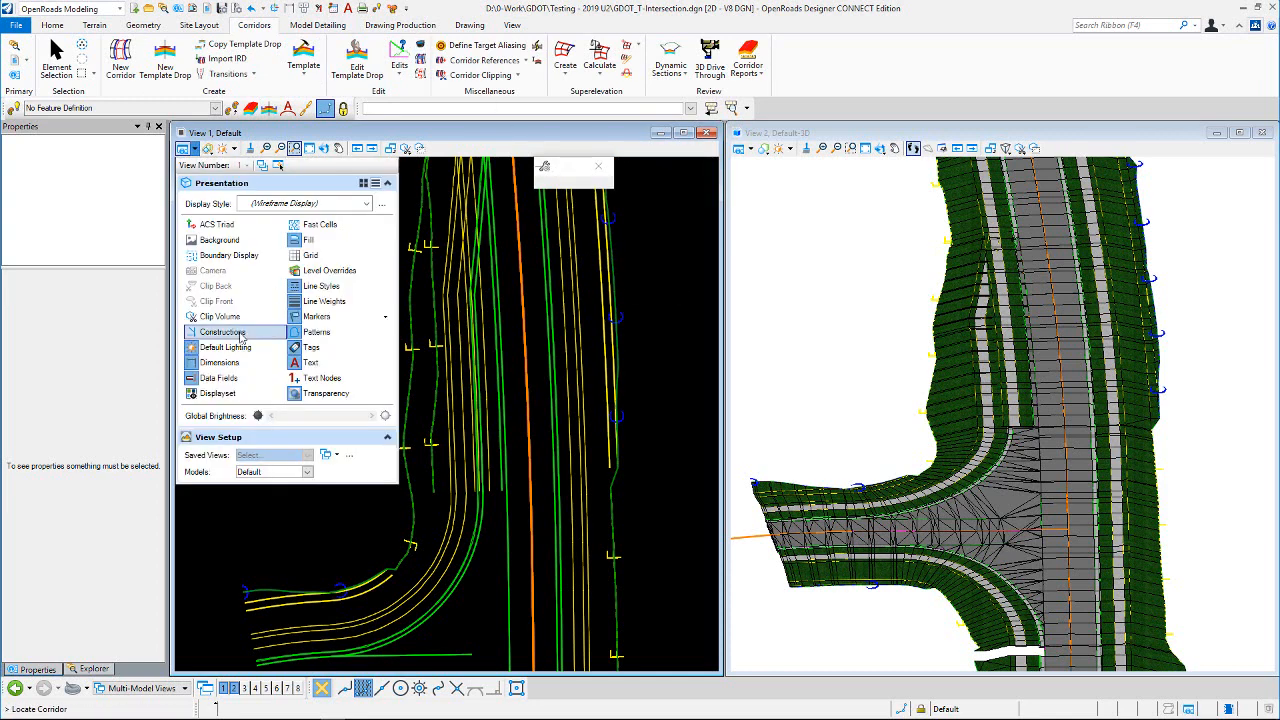
left_click(240, 338)
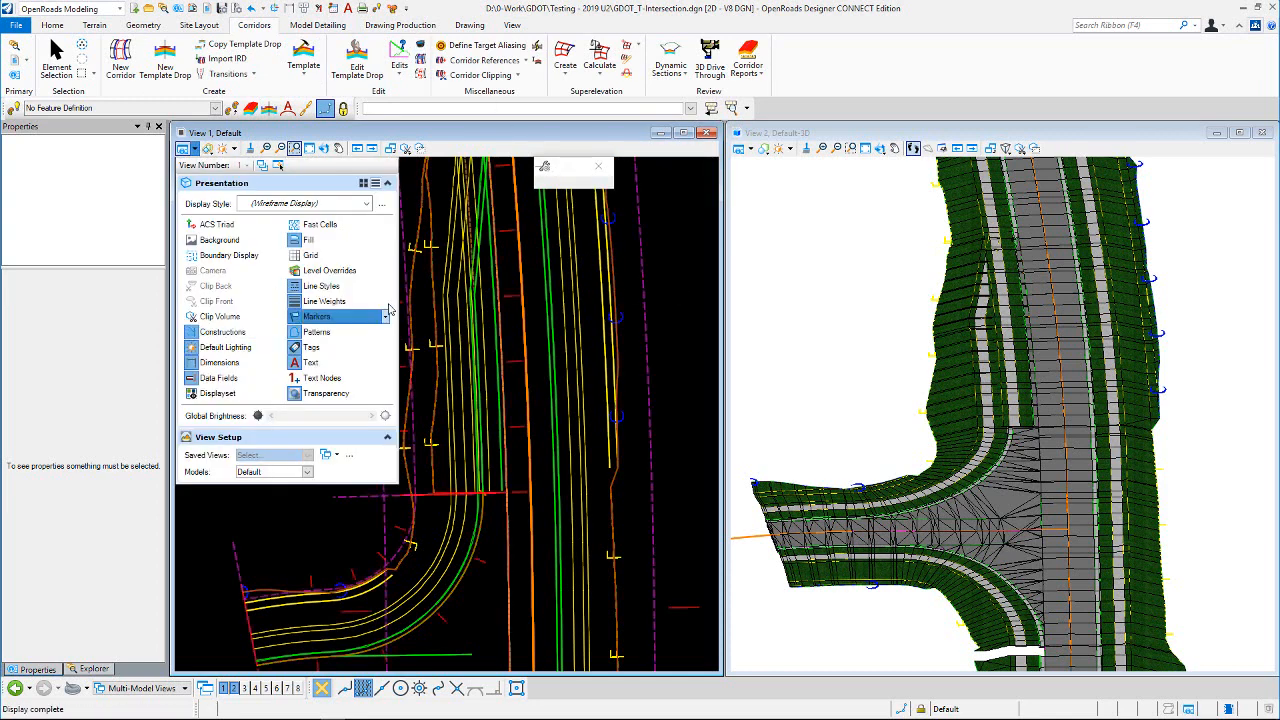
left_click(684, 608)
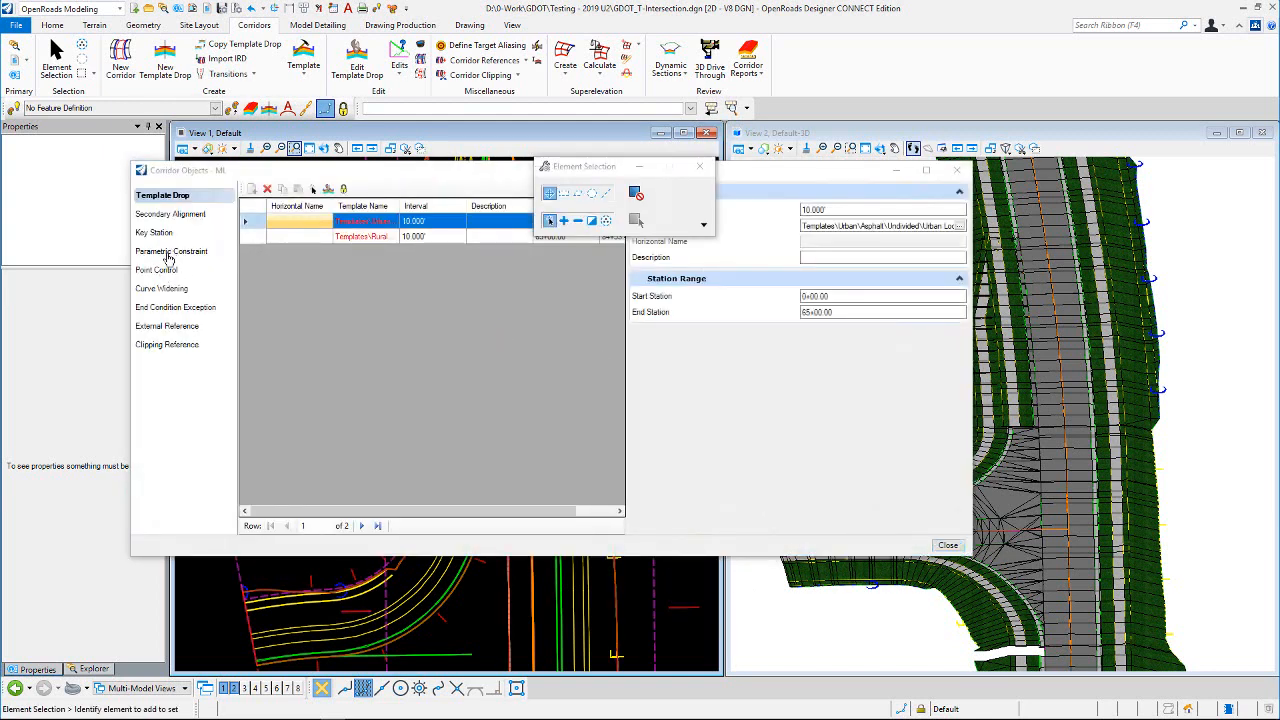
left_click(168, 254)
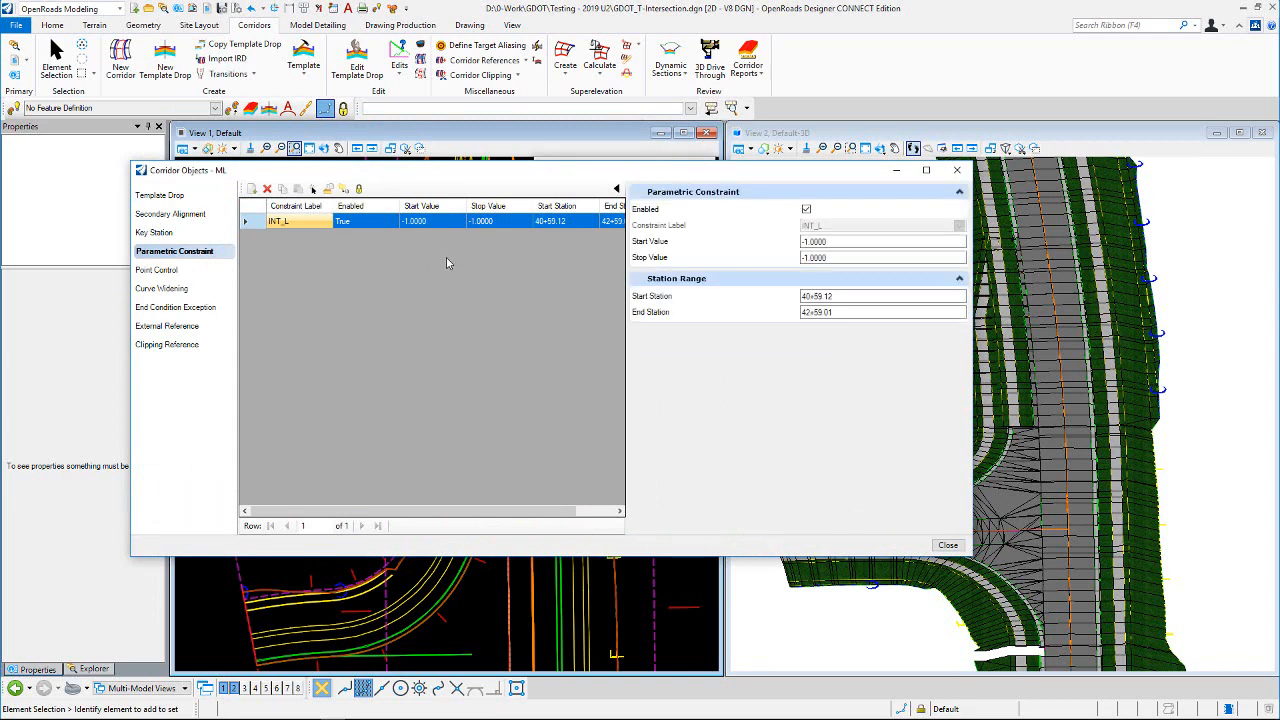
Step: Pick station 44+35.66, at the turn lane's upper matchline end, as the INT_L constraint's end station and close the corridor objects
left_click(612, 221)
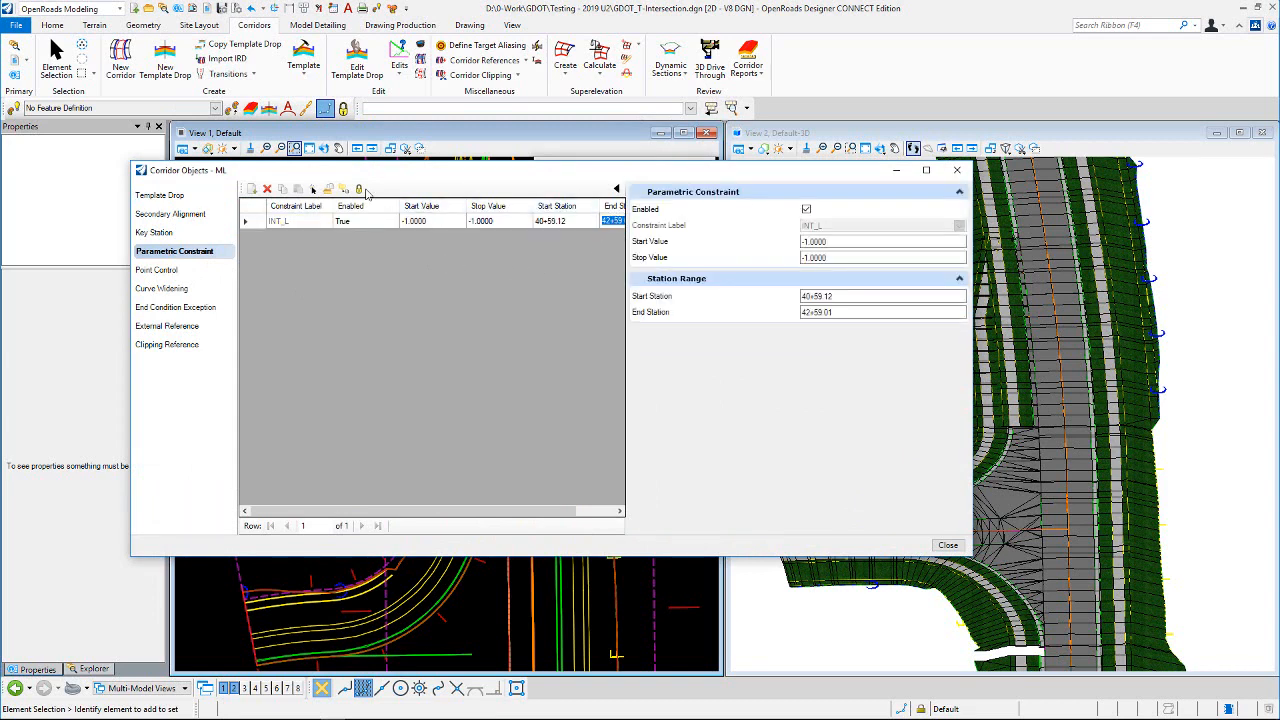
left_click(314, 190)
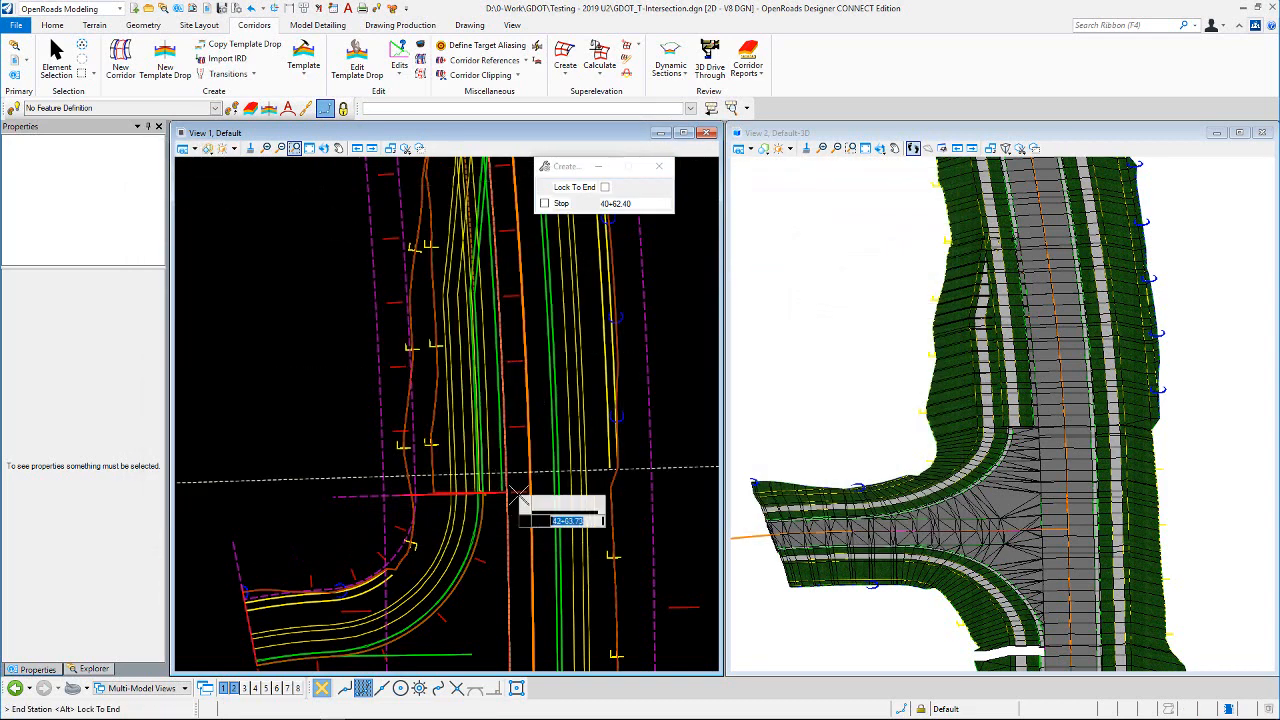
scroll(518, 495, "down", 1)
scroll(490, 198, "up", 1)
scroll(504, 205, "up", 2)
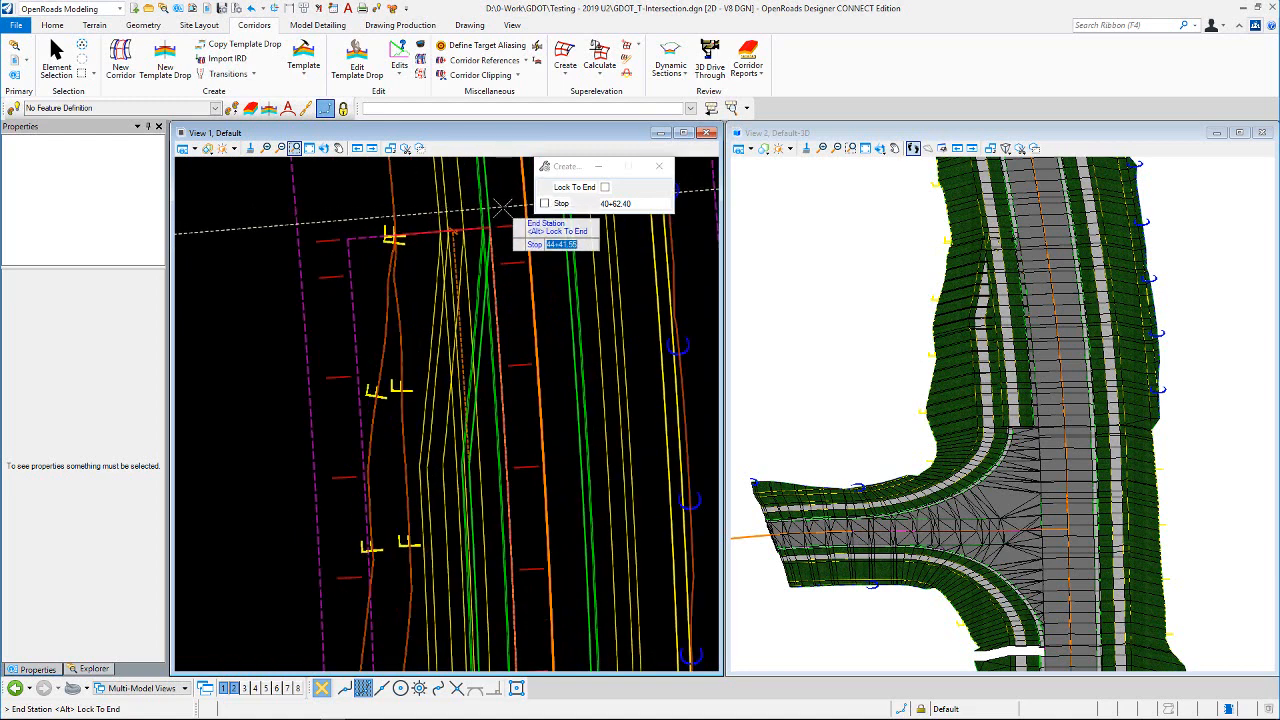
scroll(503, 207, "up", 3)
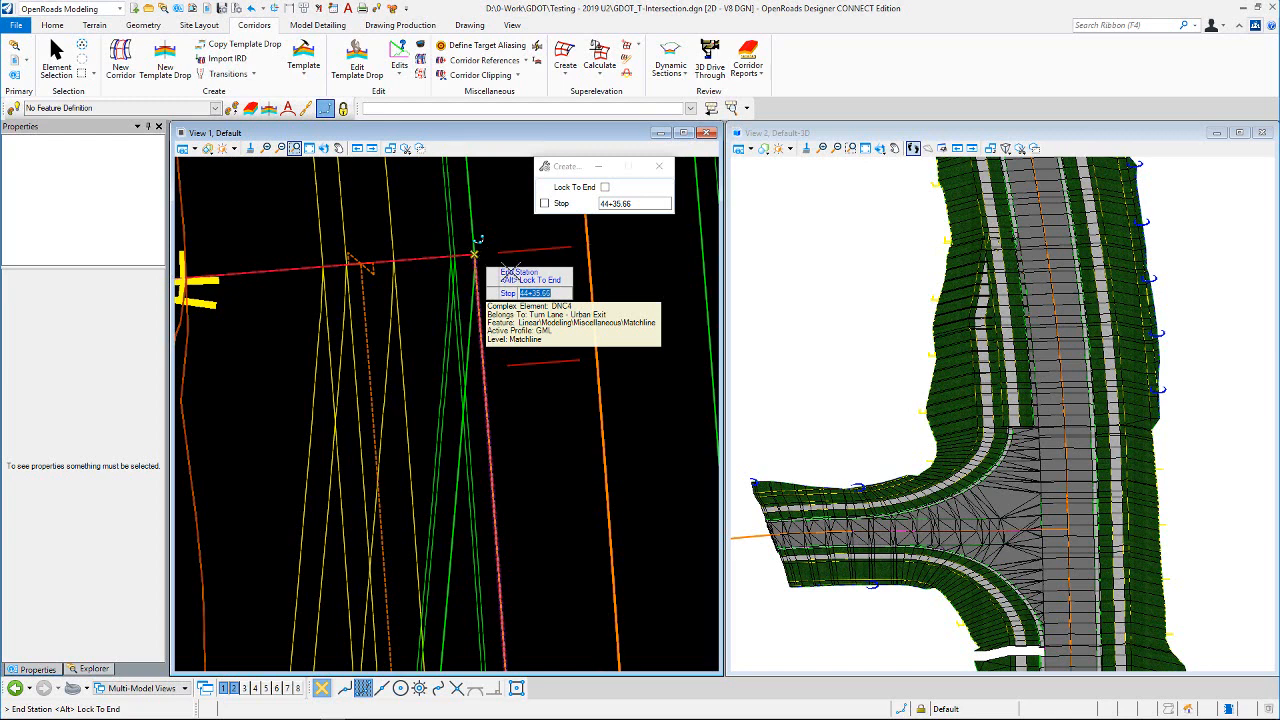
left_click(507, 272)
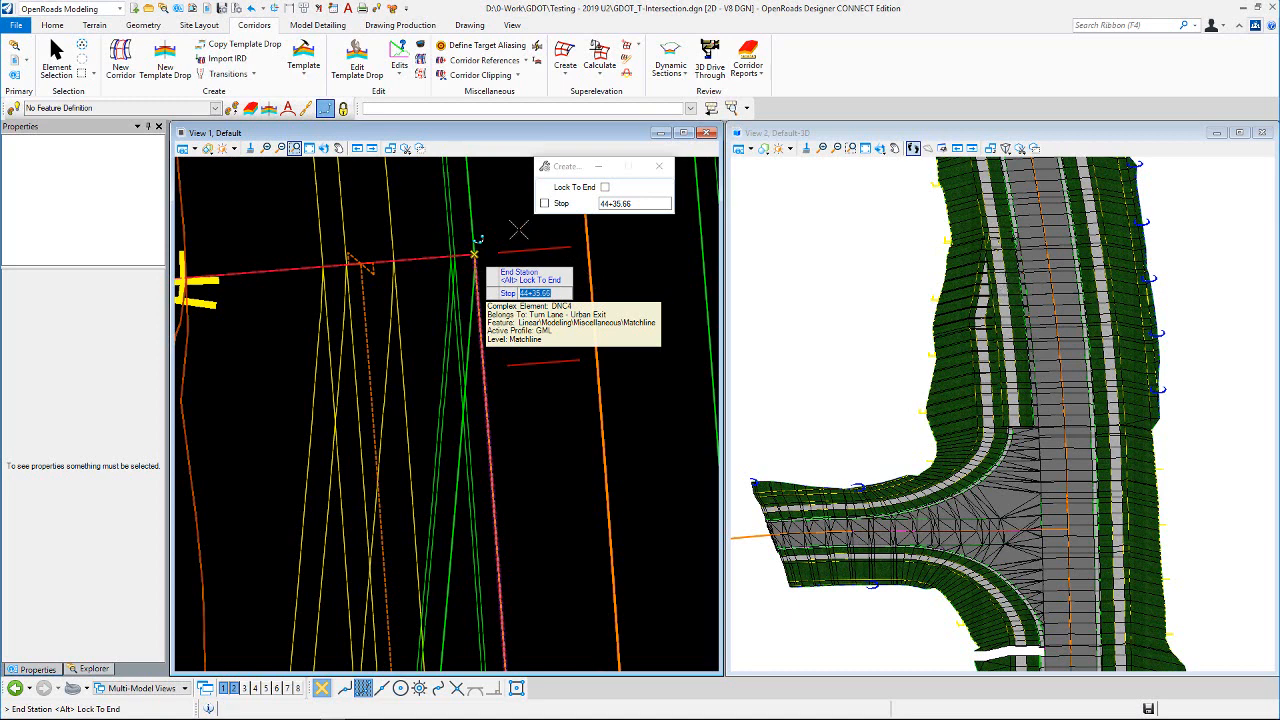
left_click(518, 231)
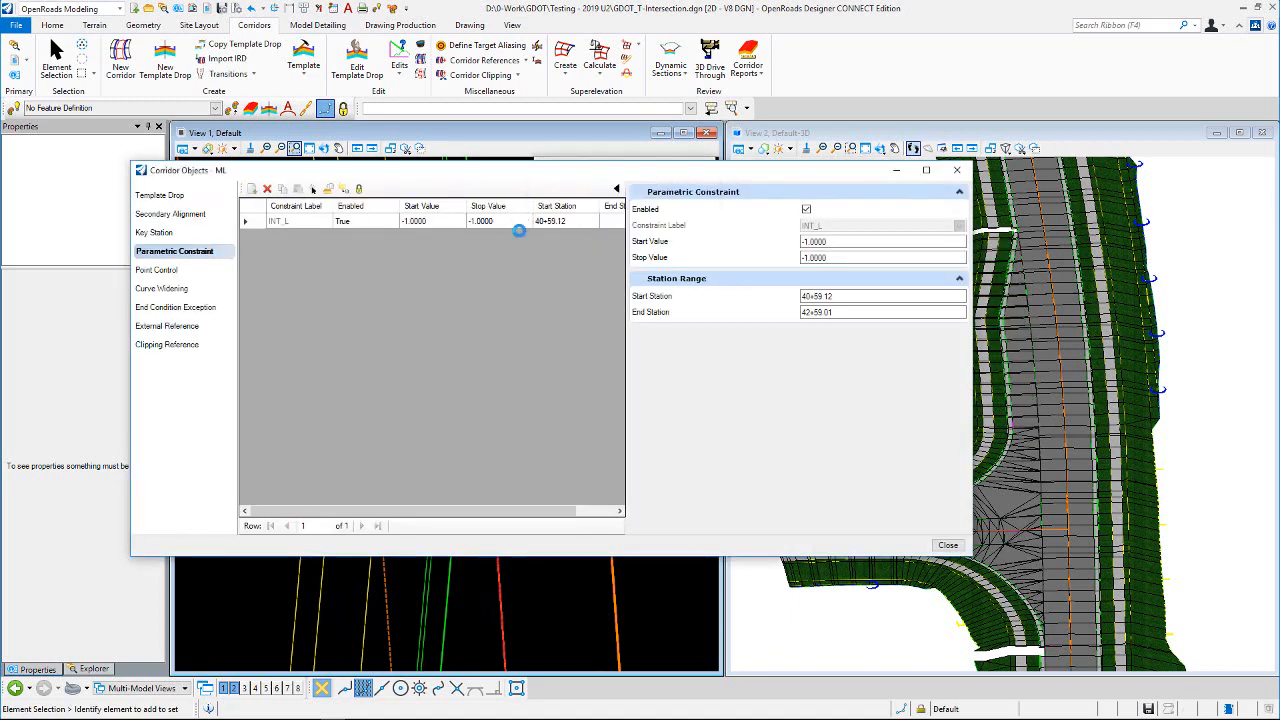
left_click(946, 544)
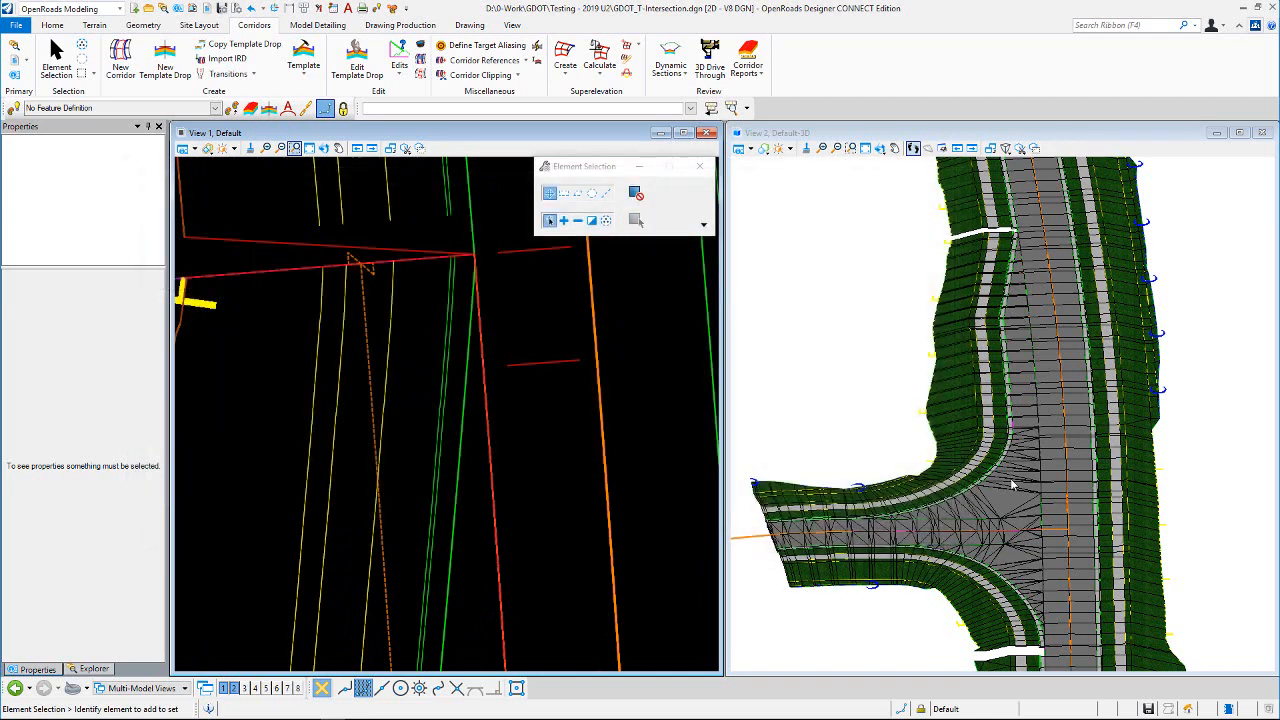
Step: Start placing a civil cell at the side road and choose Island - RT from the GDOT_T-Intersections.dgnlib library
scroll(1064, 356, "down", 1)
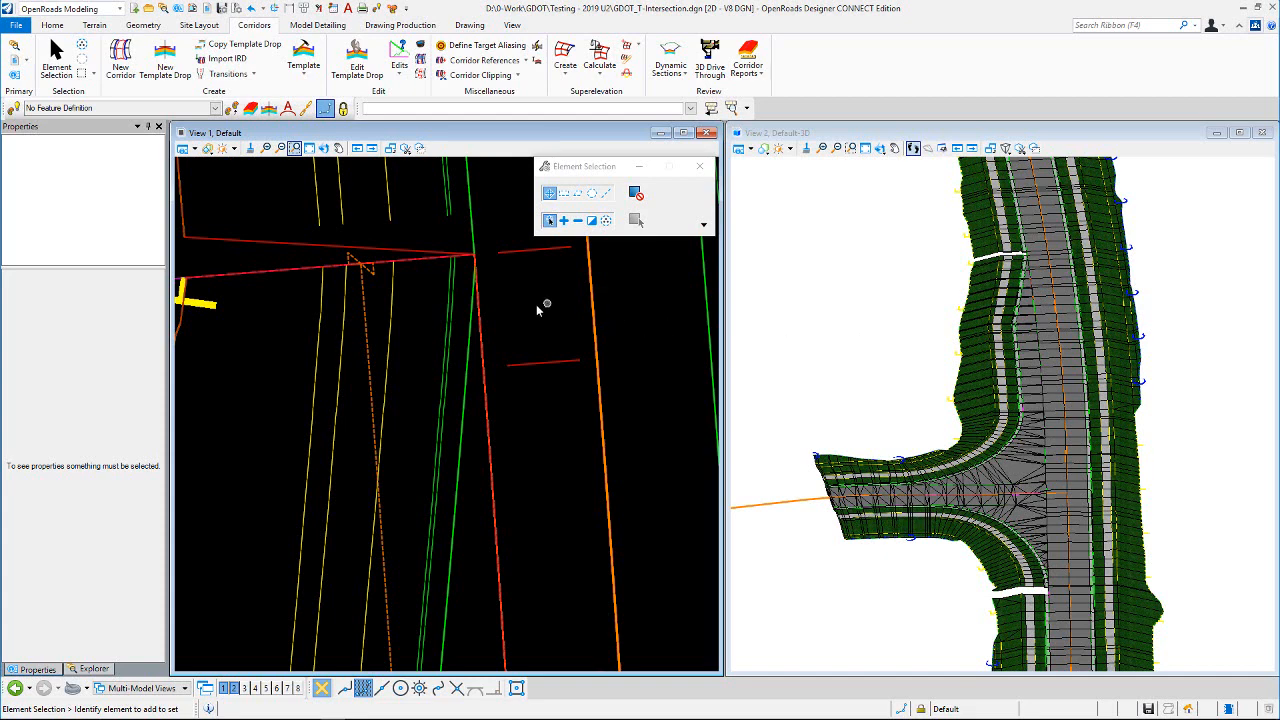
scroll(516, 294, "down", 3)
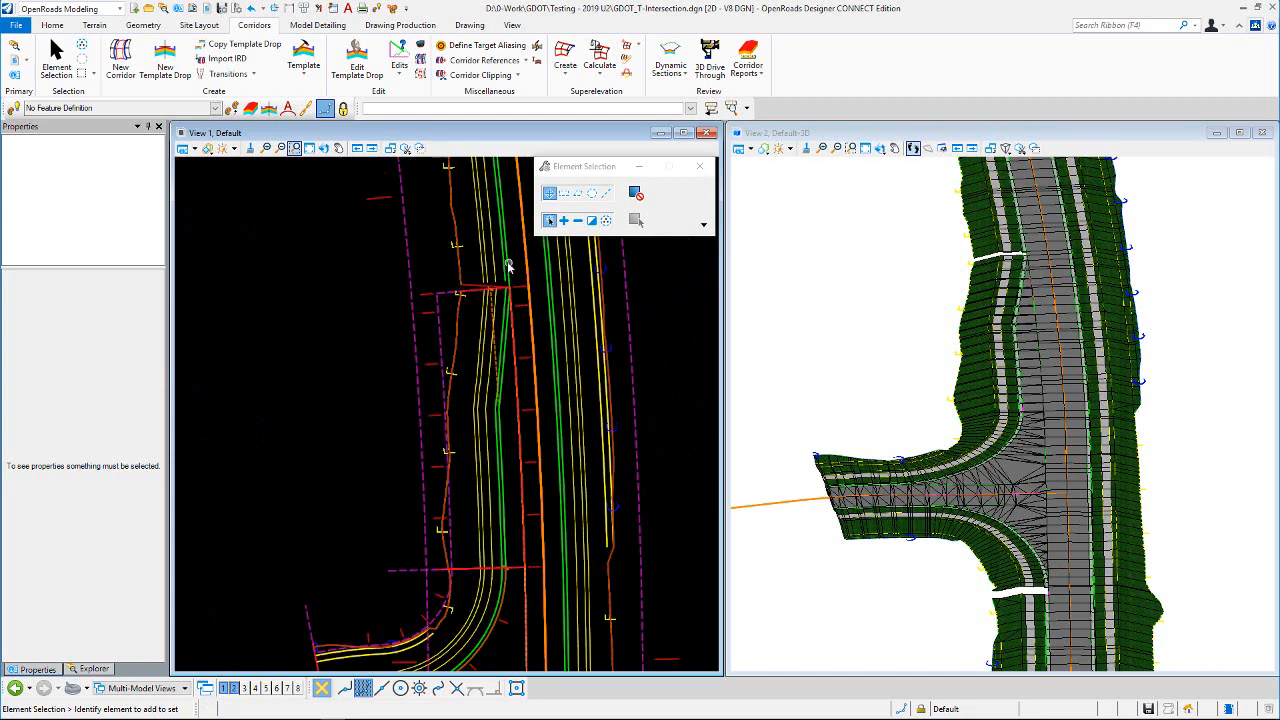
scroll(508, 266, "down", 1)
scroll(522, 445, "up", 1)
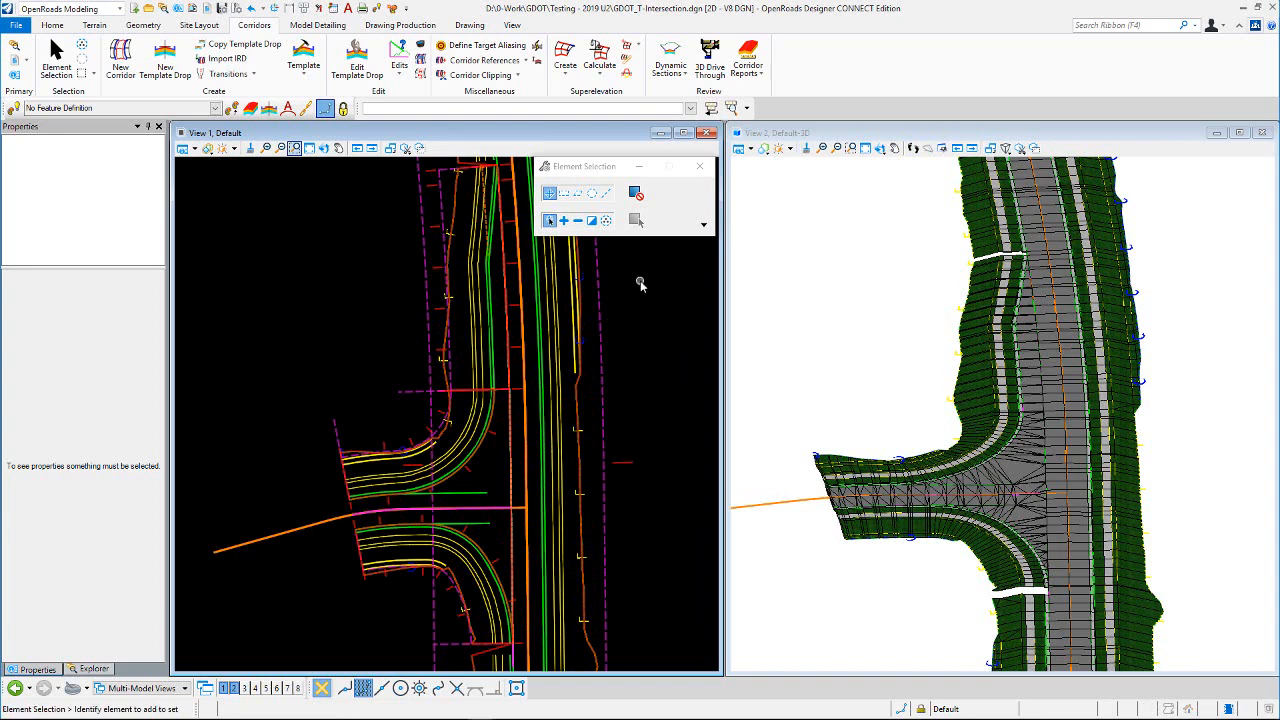
scroll(516, 296, "down", 1)
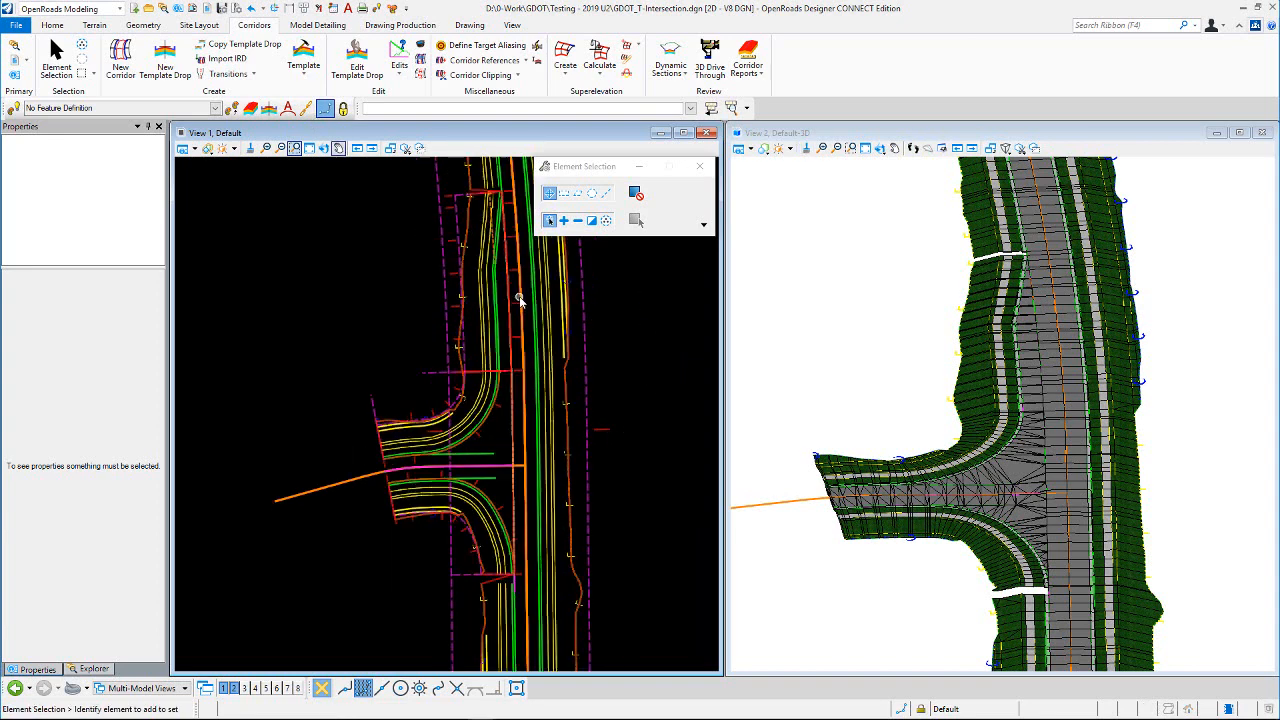
scroll(490, 420, "up", 2)
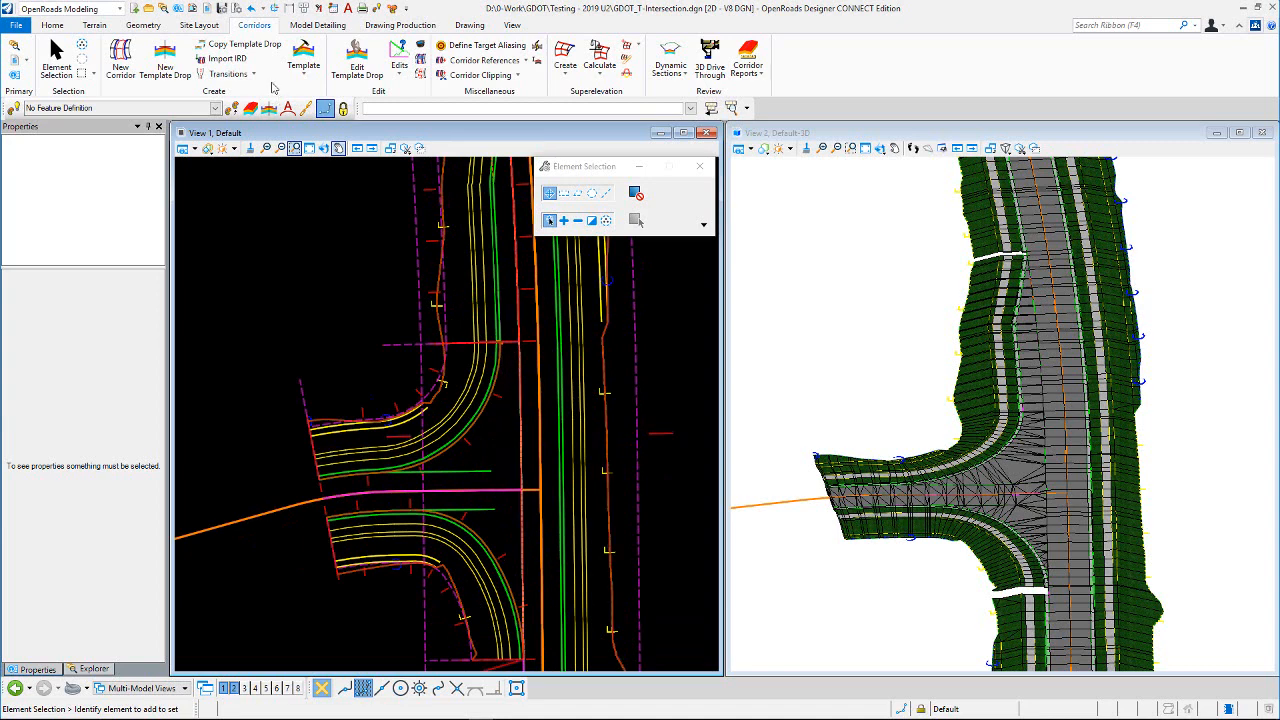
left_click(318, 25)
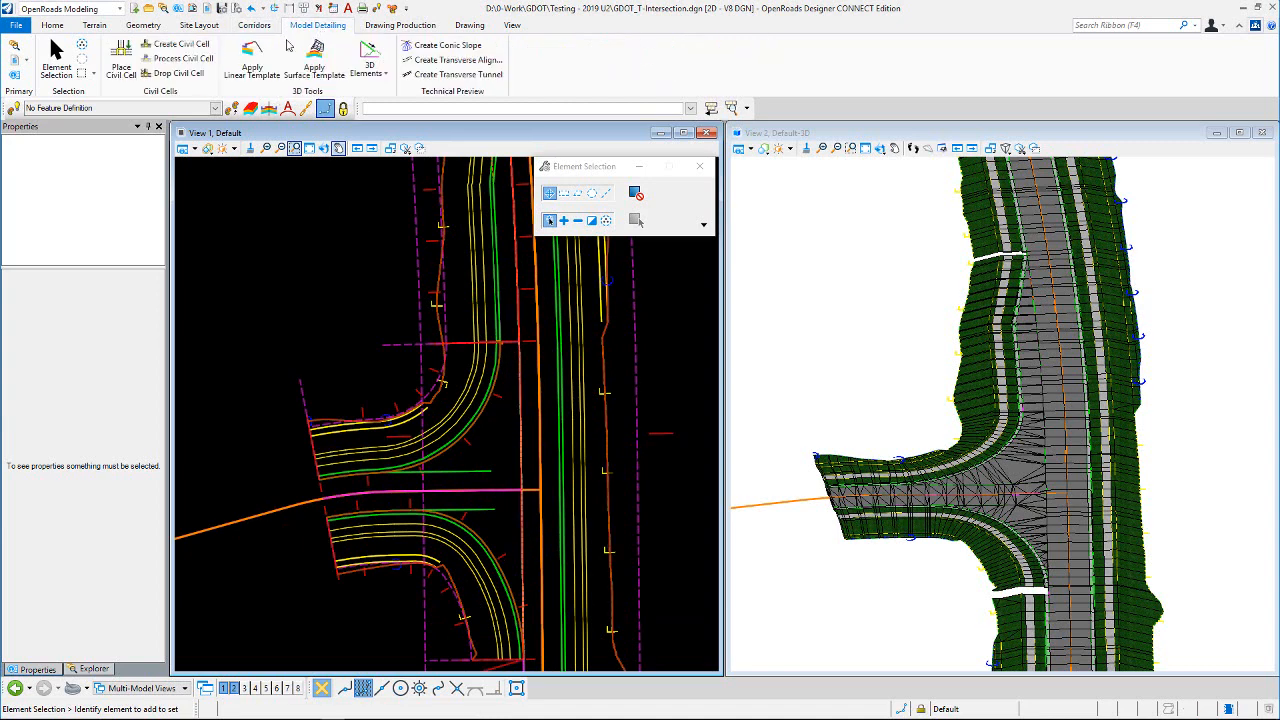
left_click(121, 56)
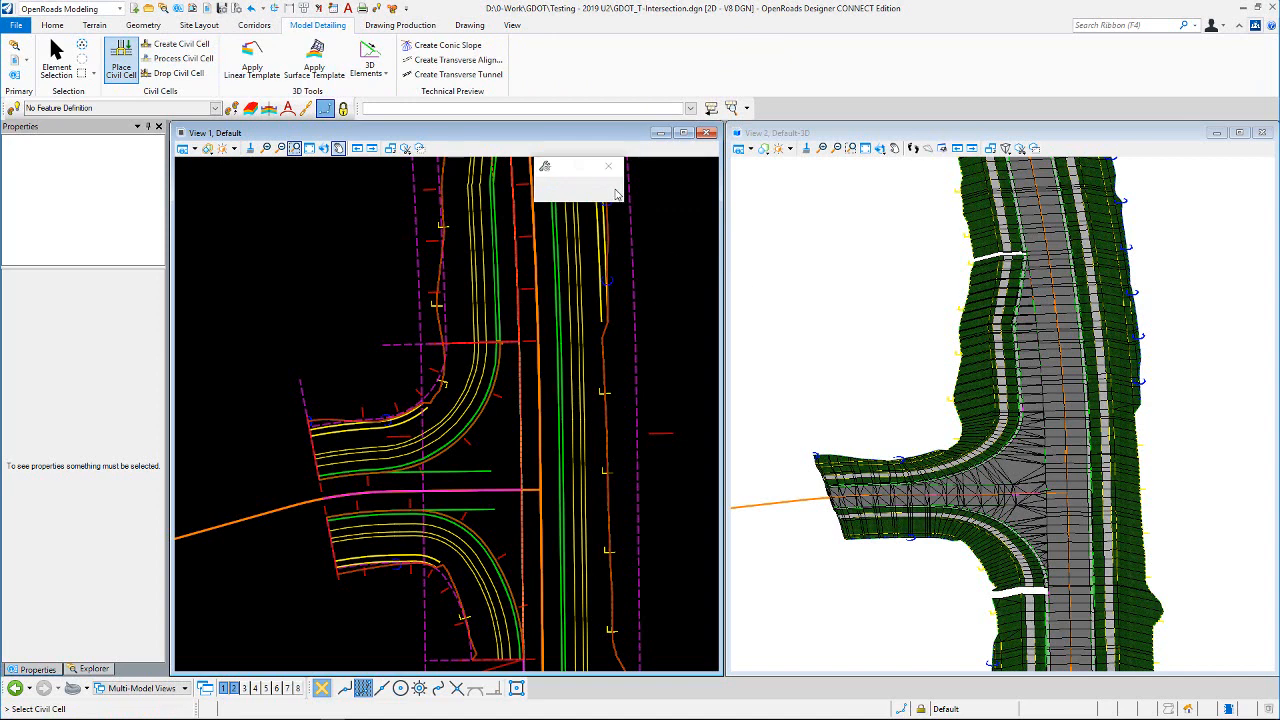
left_click(669, 188)
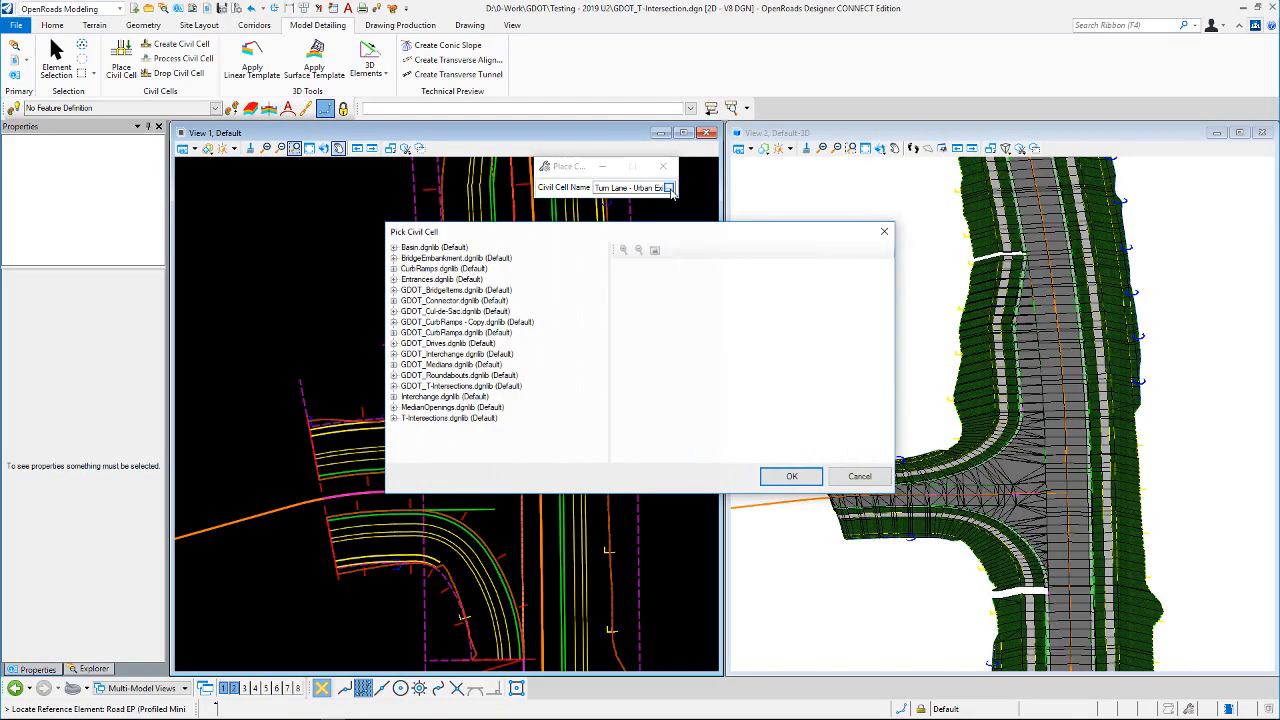
left_click(394, 387)
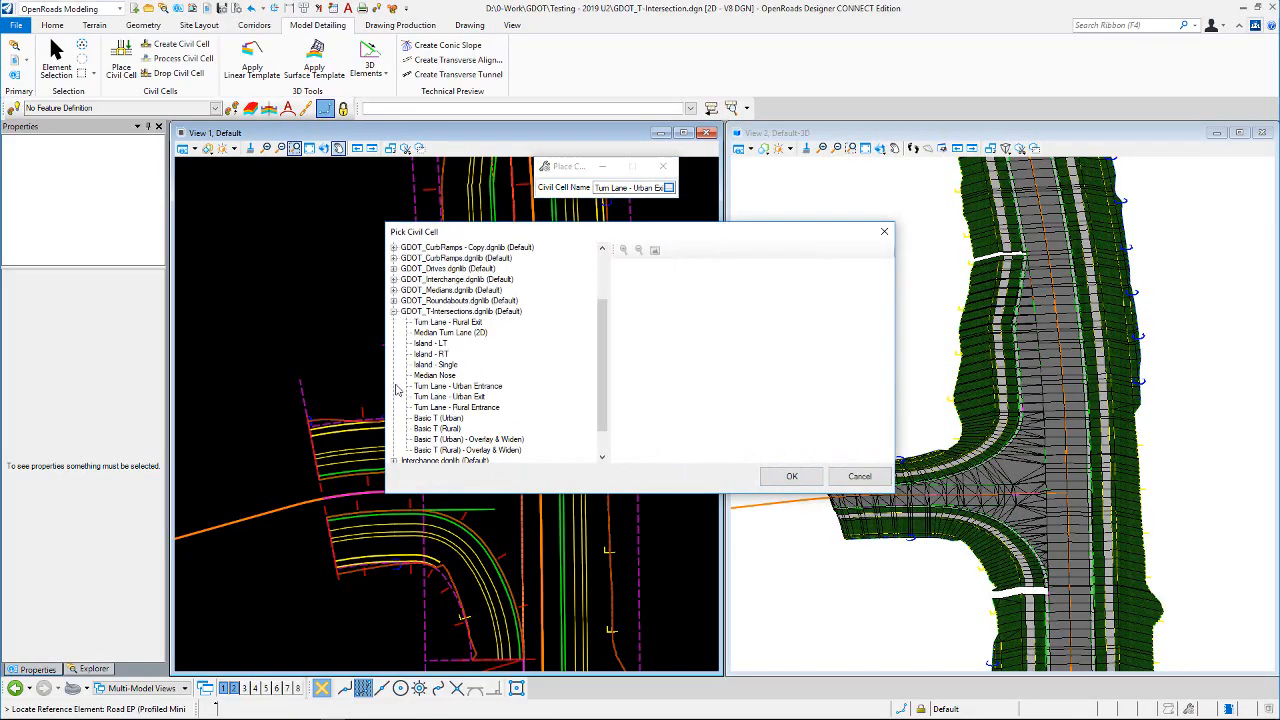
left_click(440, 354)
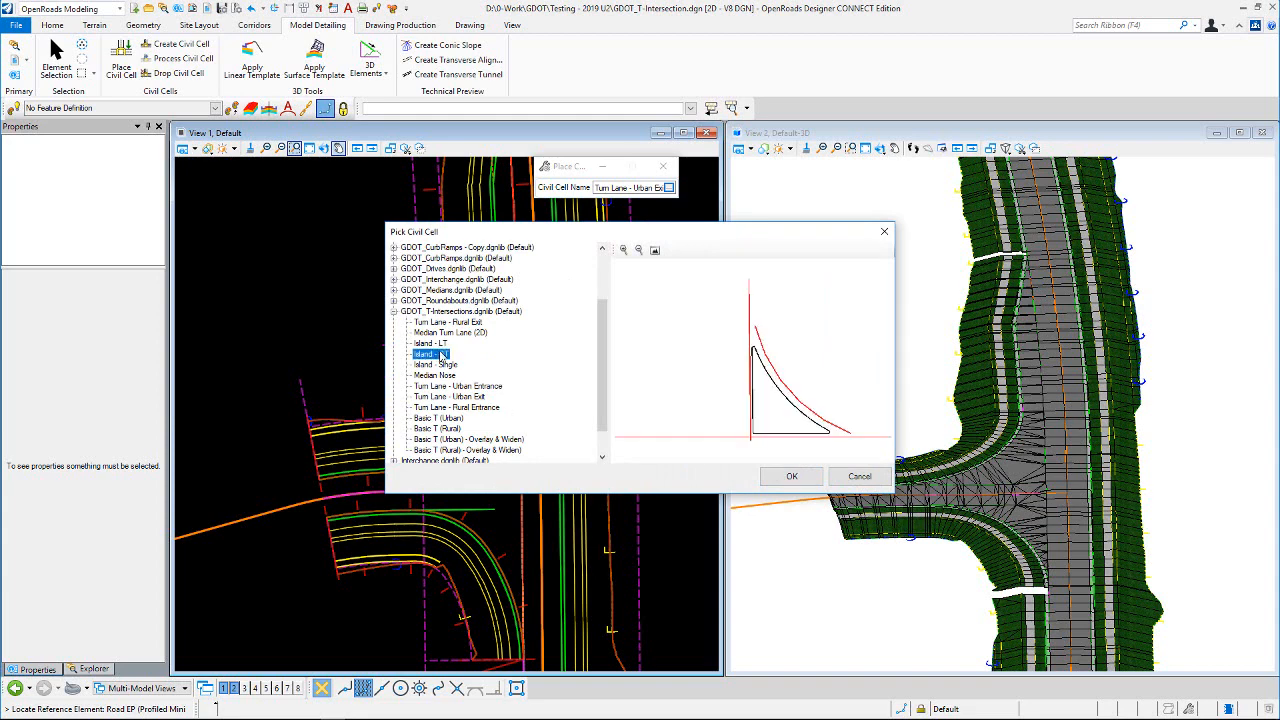
left_click(791, 476)
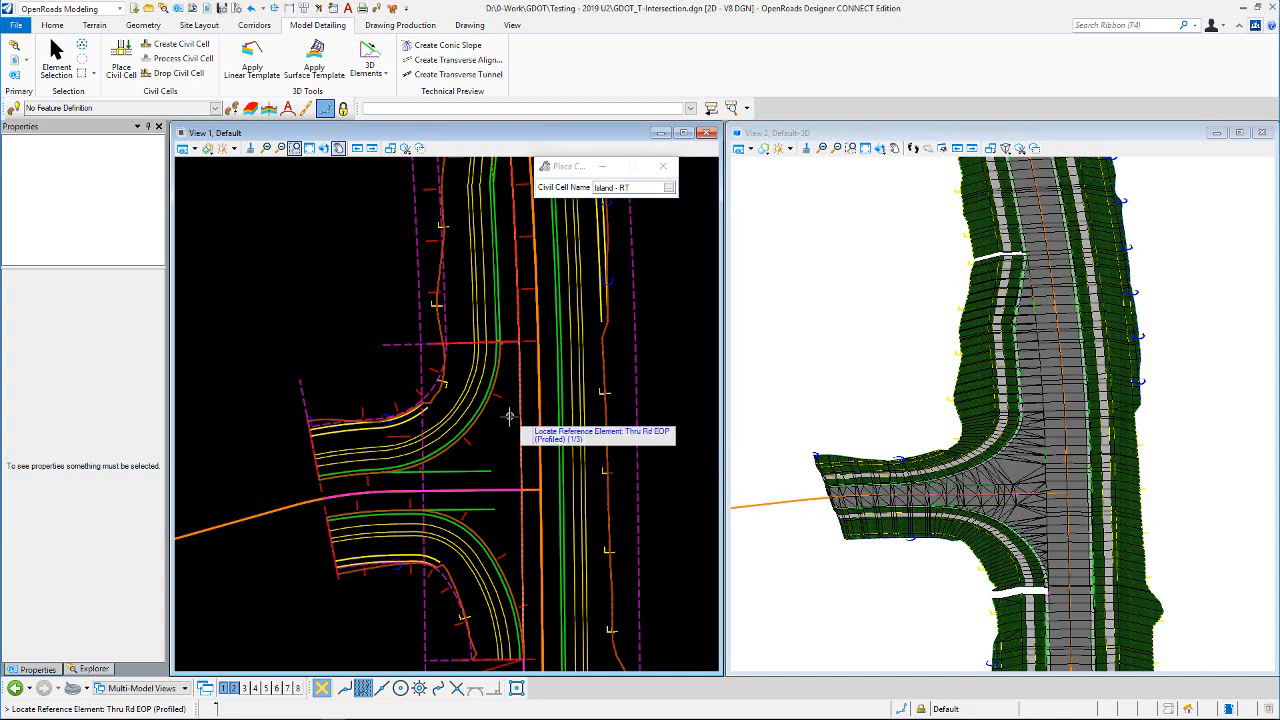
Step: Place the island cell from the through-road matchline GML, the side road's upper edge of pavement and the upper curb return, skipping alternatives
mouse_move(500, 423)
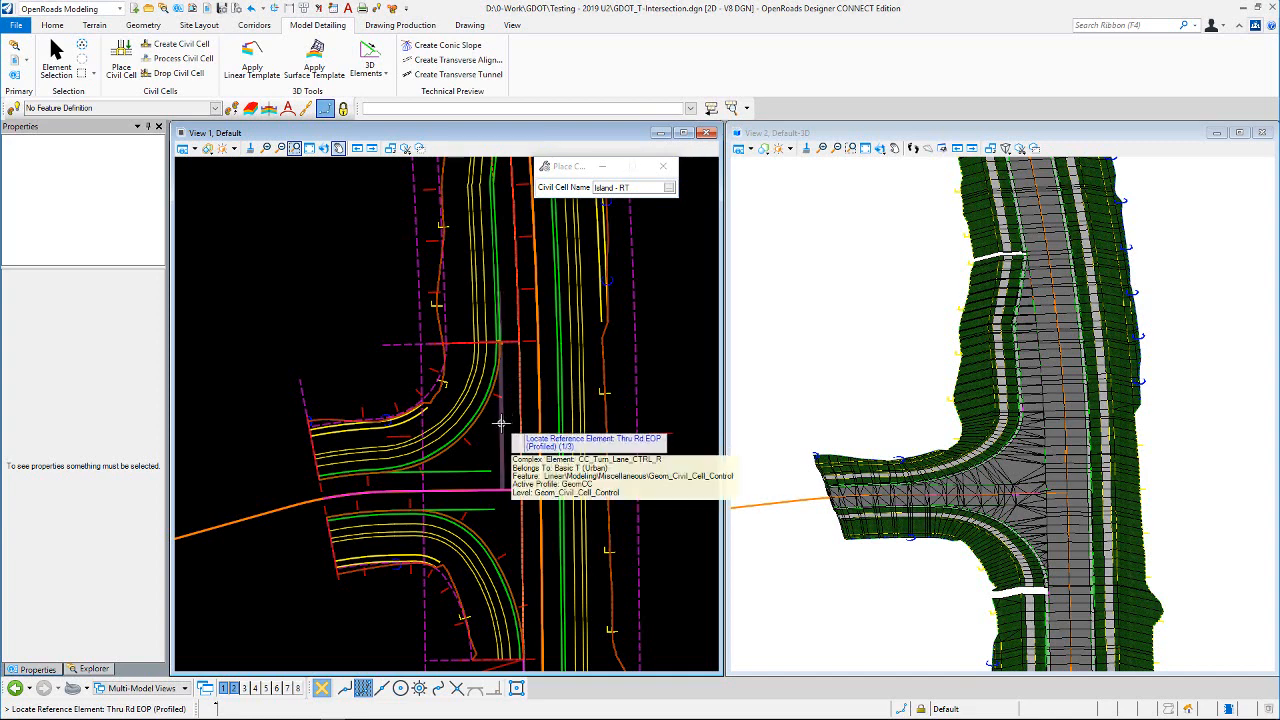
scroll(502, 422, "up", 1)
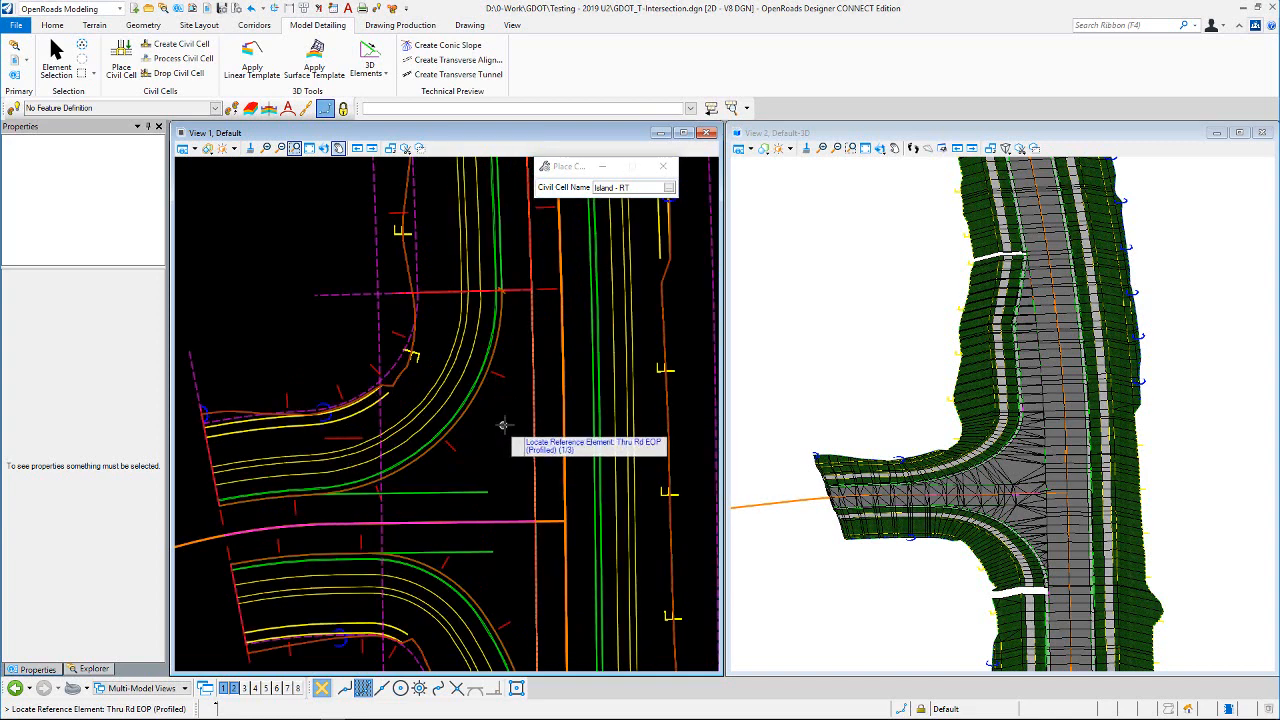
scroll(504, 422, "down", 1)
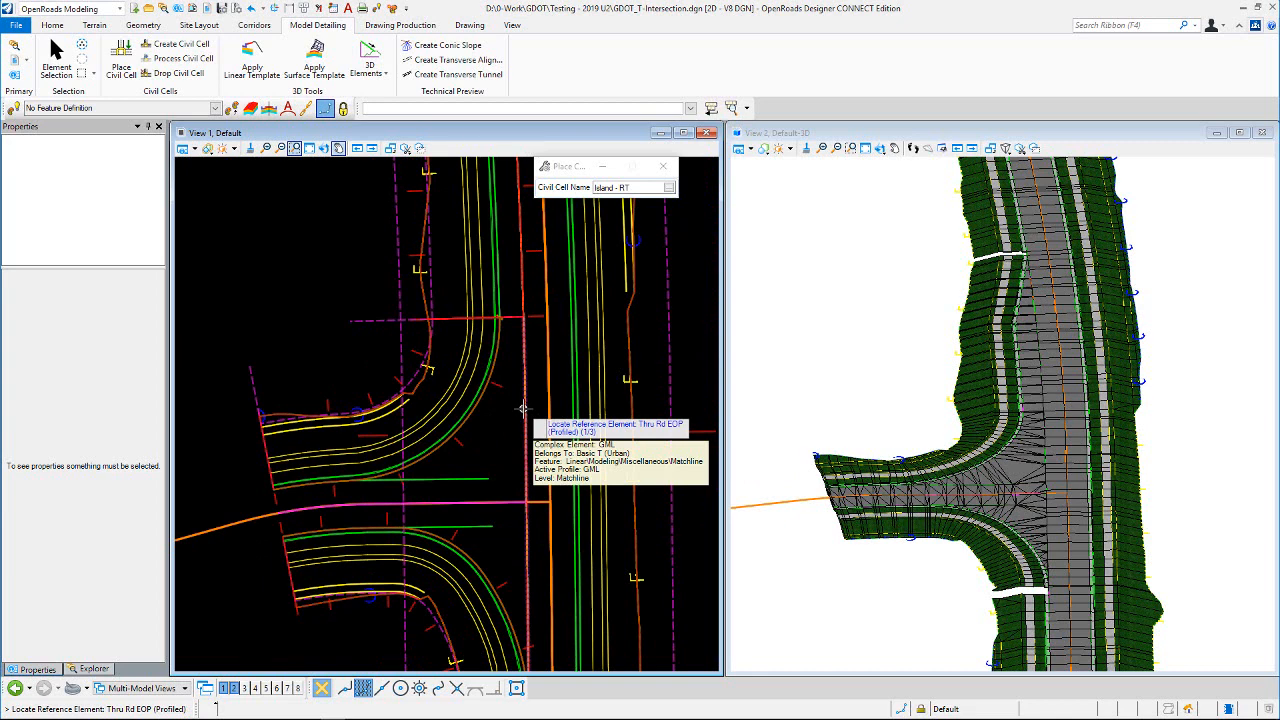
left_click(522, 408)
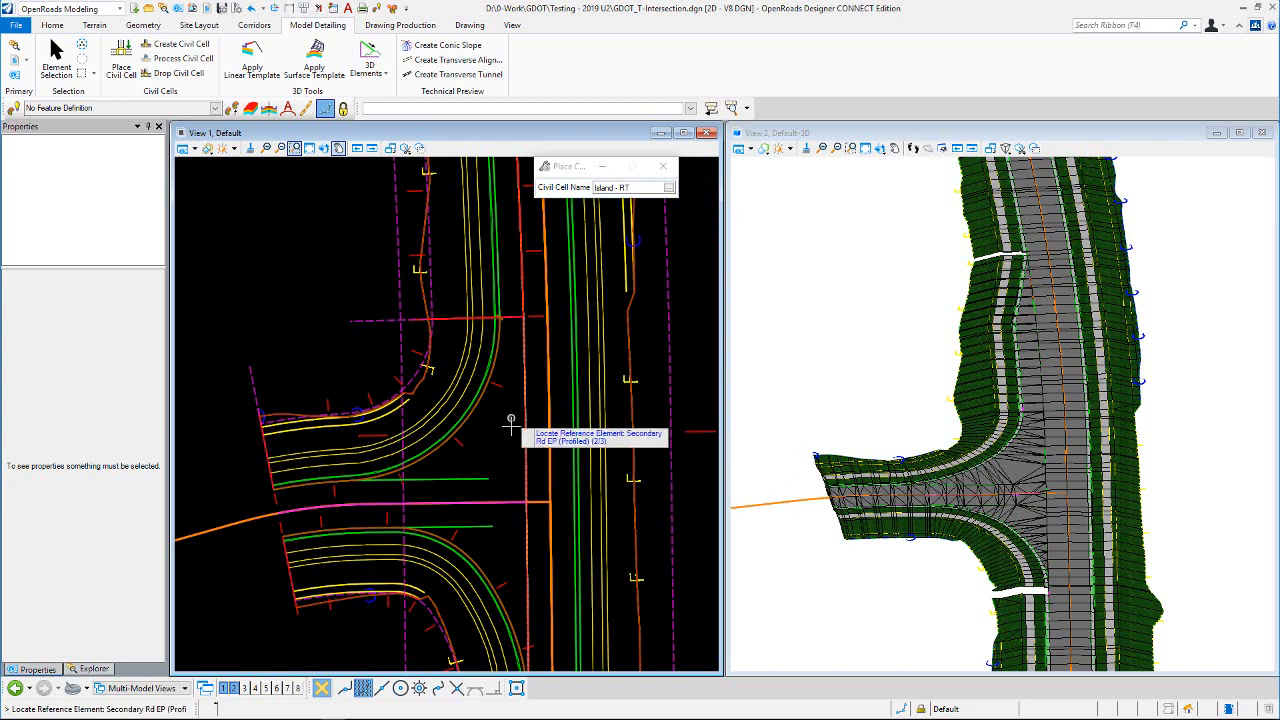
left_click(497, 474)
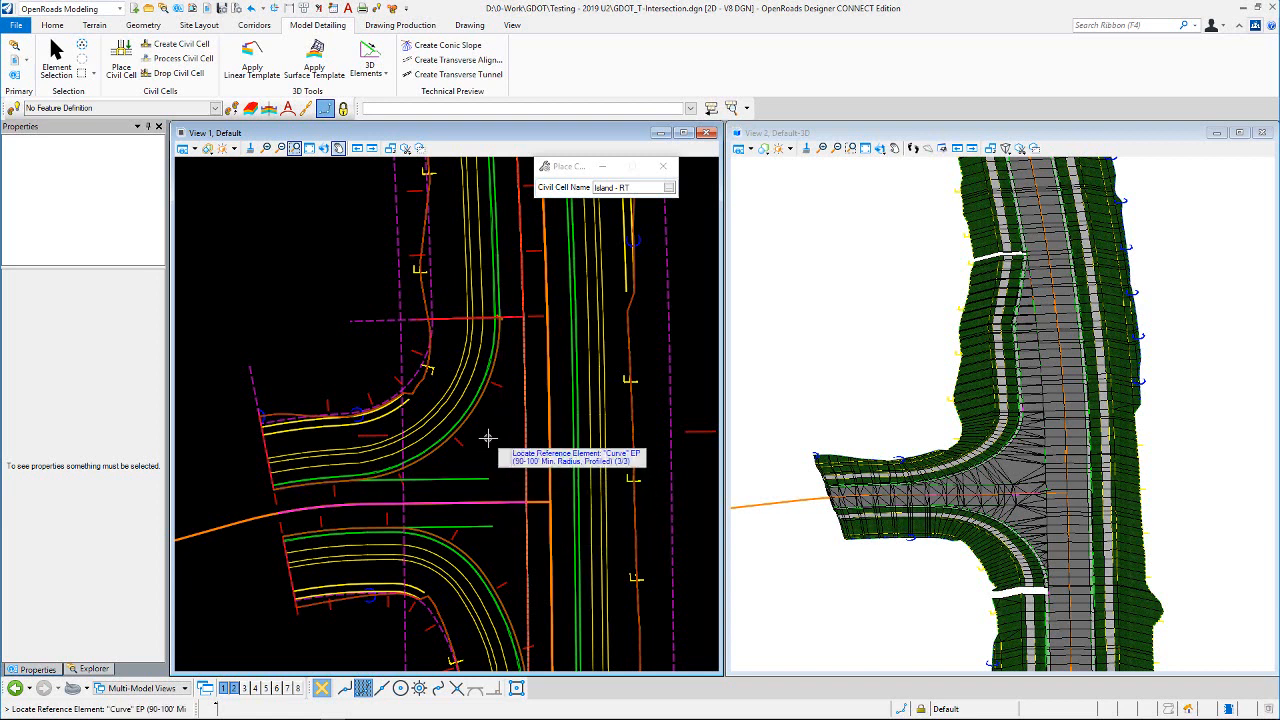
left_click(479, 404)
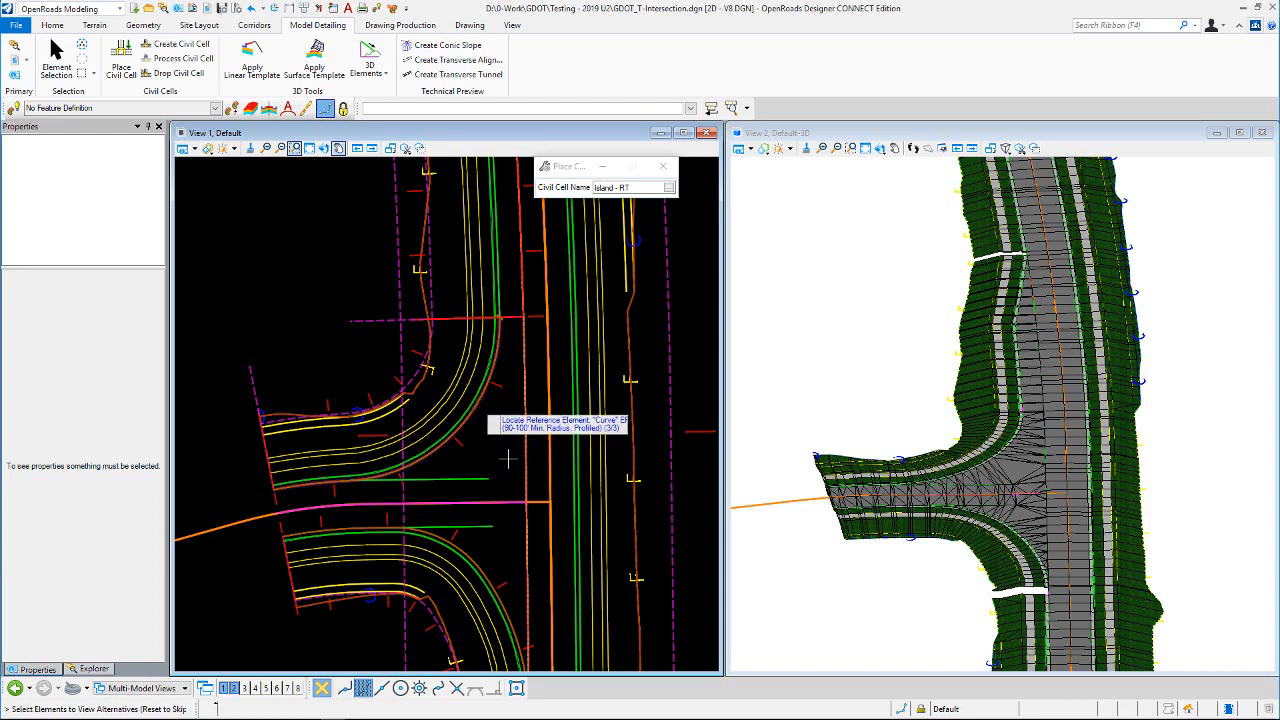
scroll(512, 450, "up", 1)
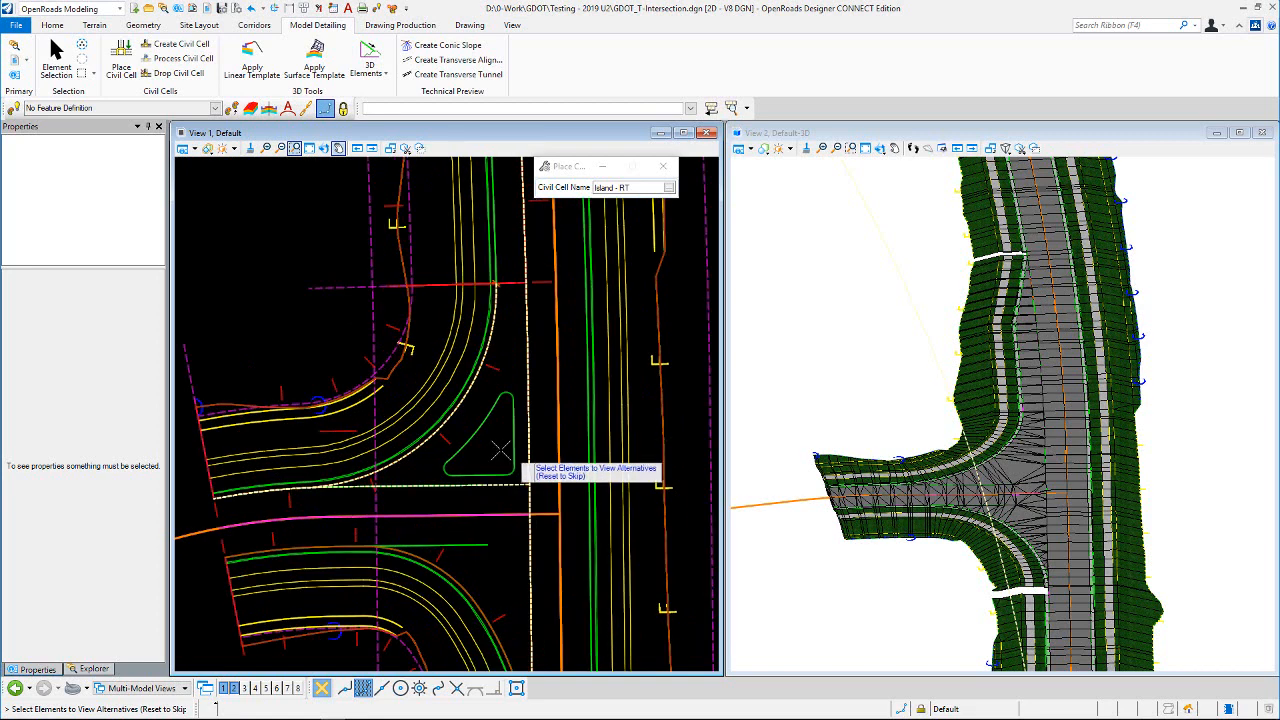
scroll(494, 449, "down", 1)
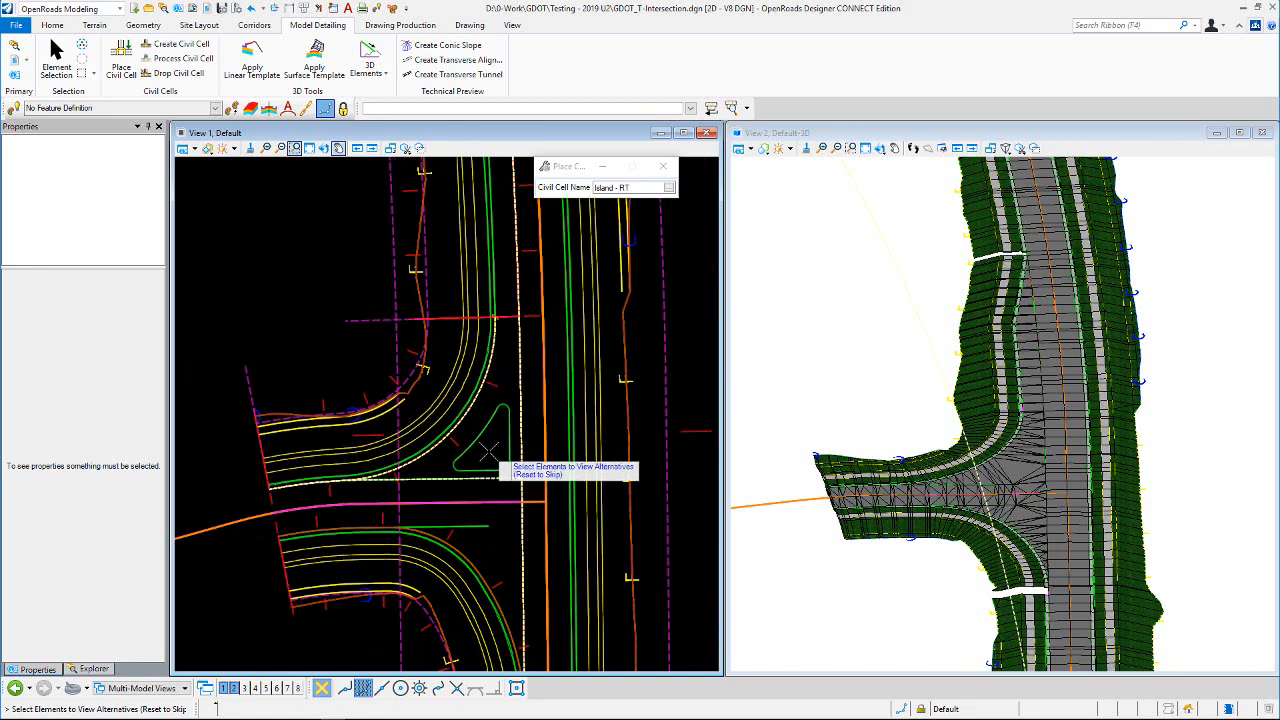
right_click(509, 376)
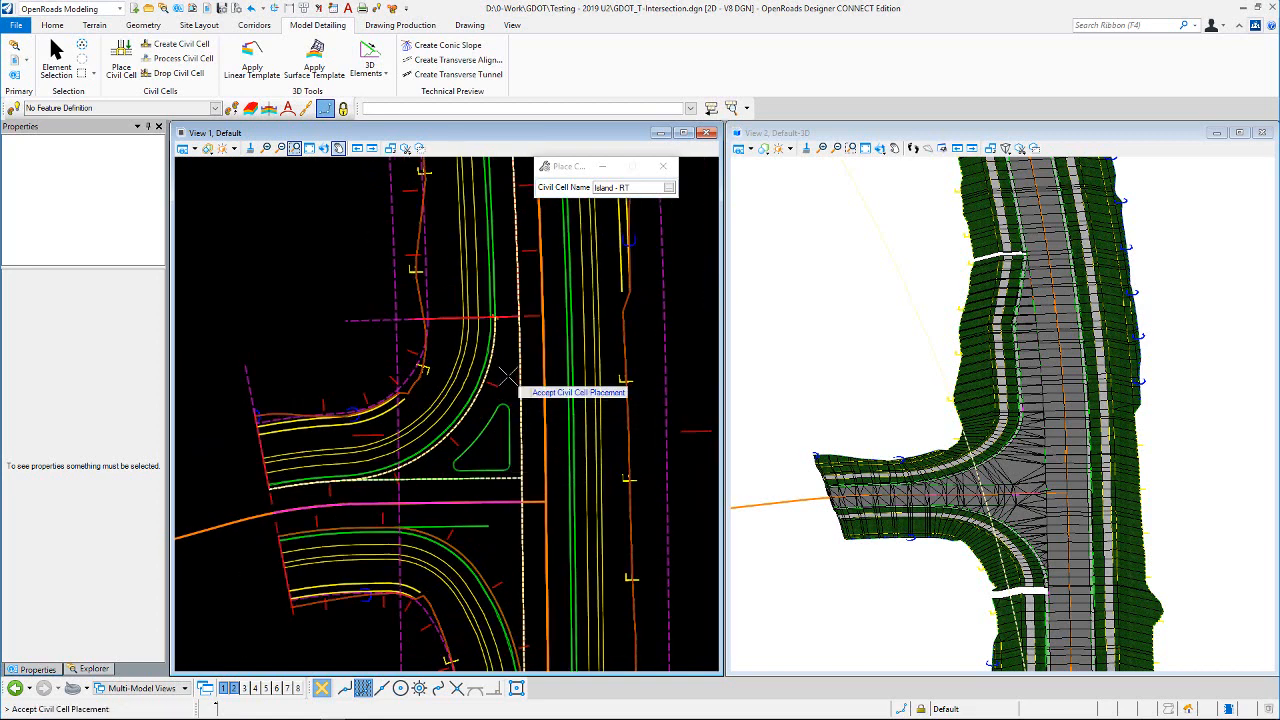
left_click(509, 376)
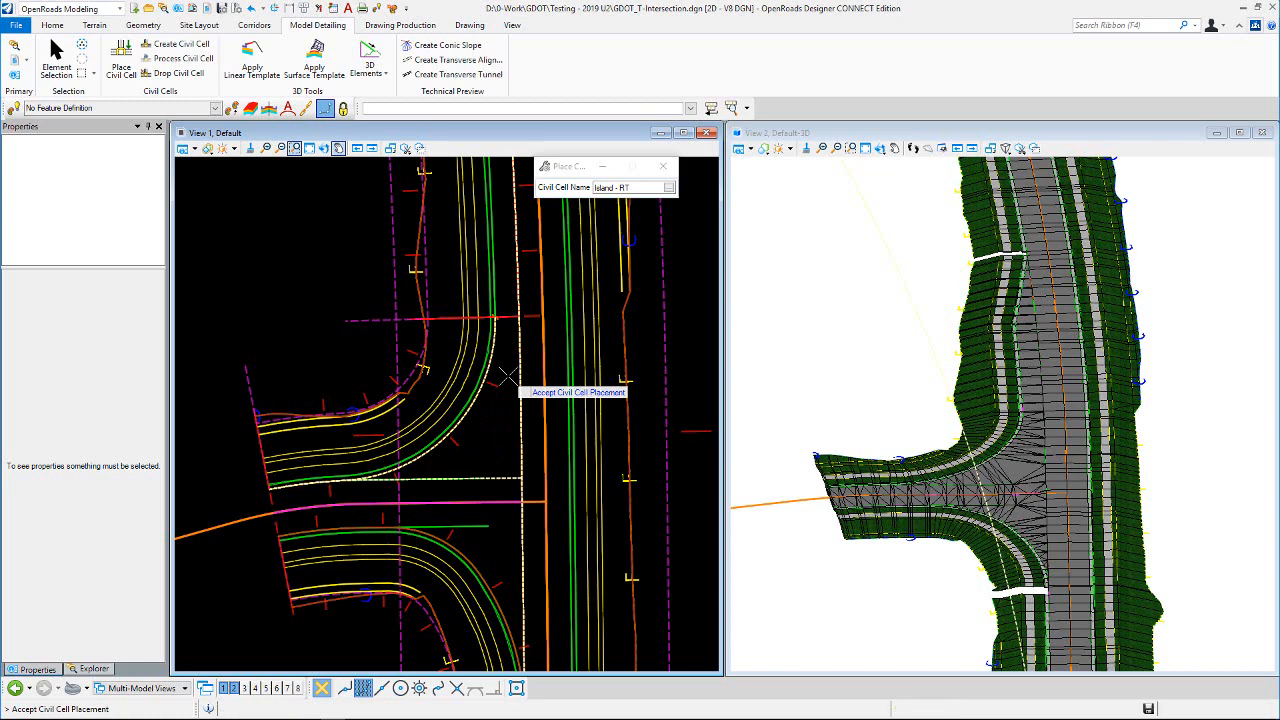
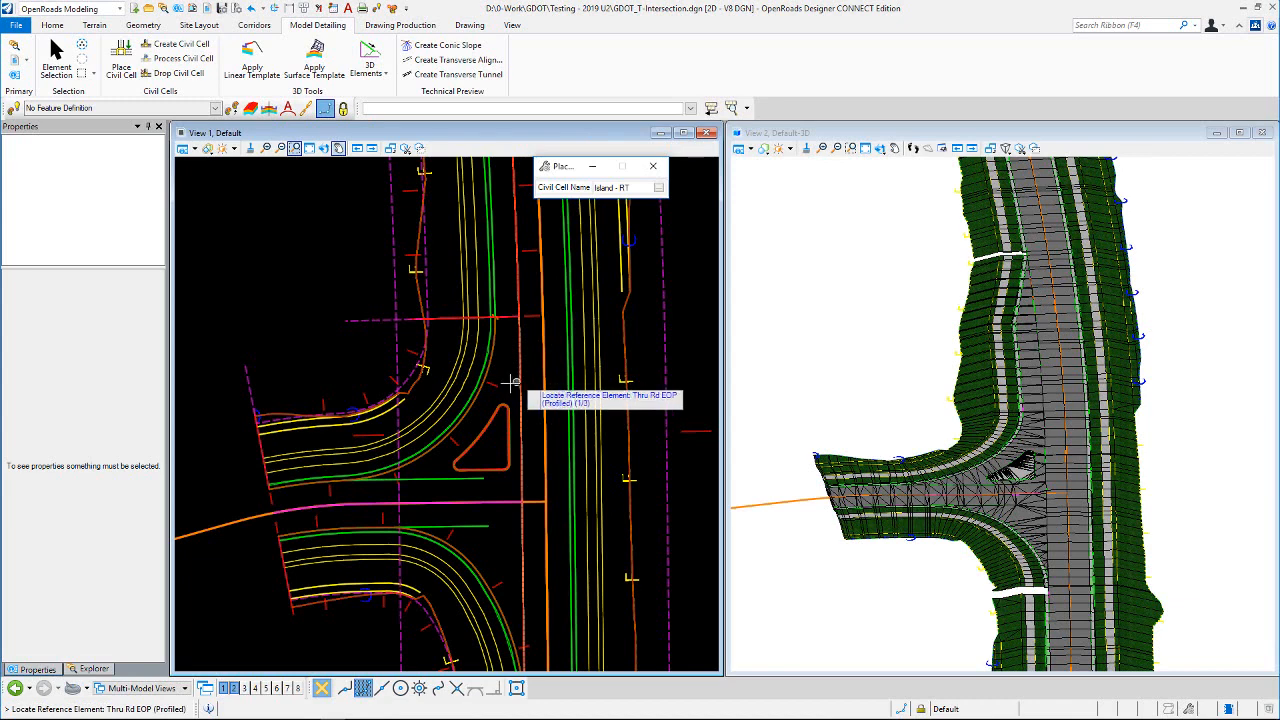
Step: Hide construction elements in the 2D plan view and end the Island - RT civil cell placement
left_click(195, 149)
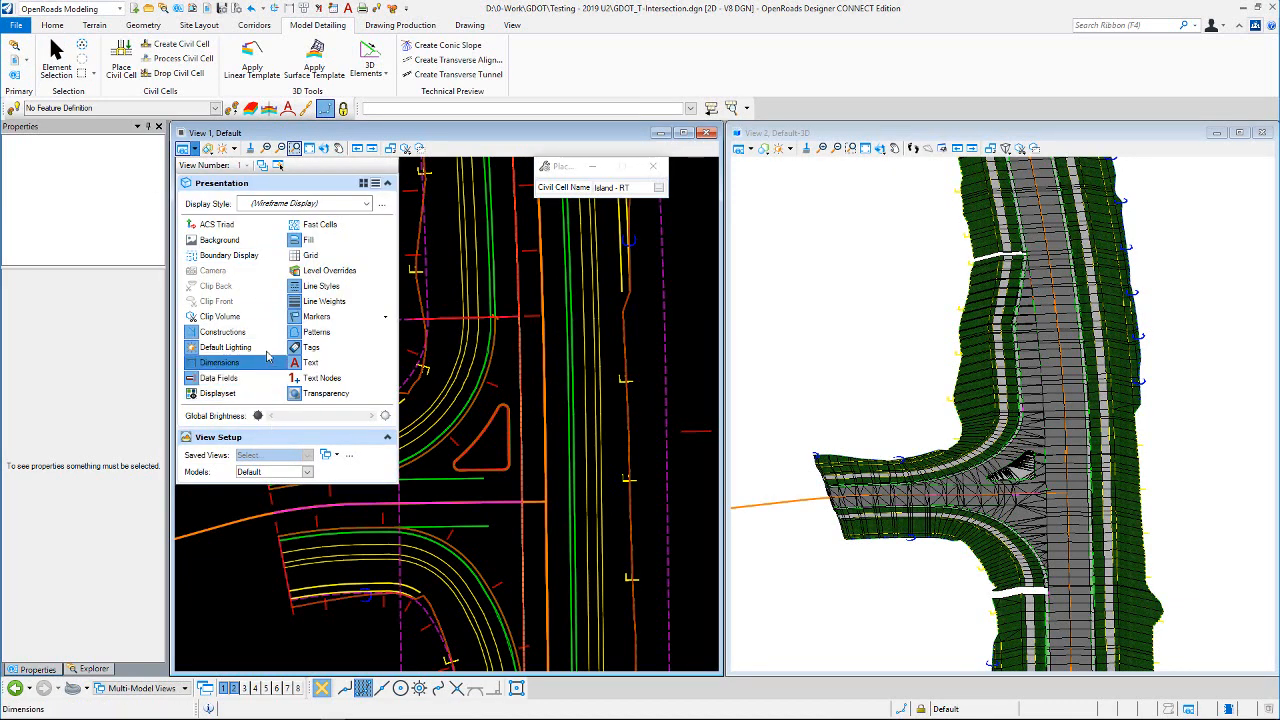
left_click(245, 334)
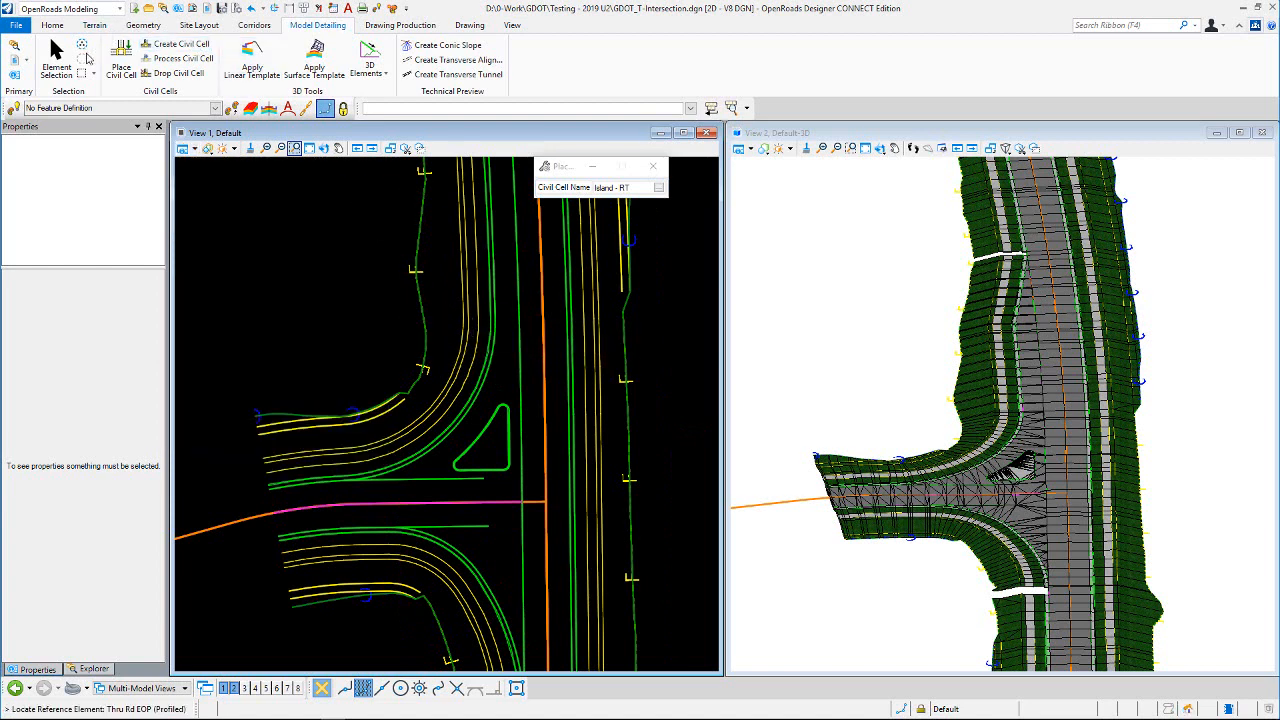
left_click(56, 55)
Step: Select the island's outer edge-of-pavement line and set its upper corner's offset from the through road's edge to -8 feet
scroll(520, 430, "up", 4)
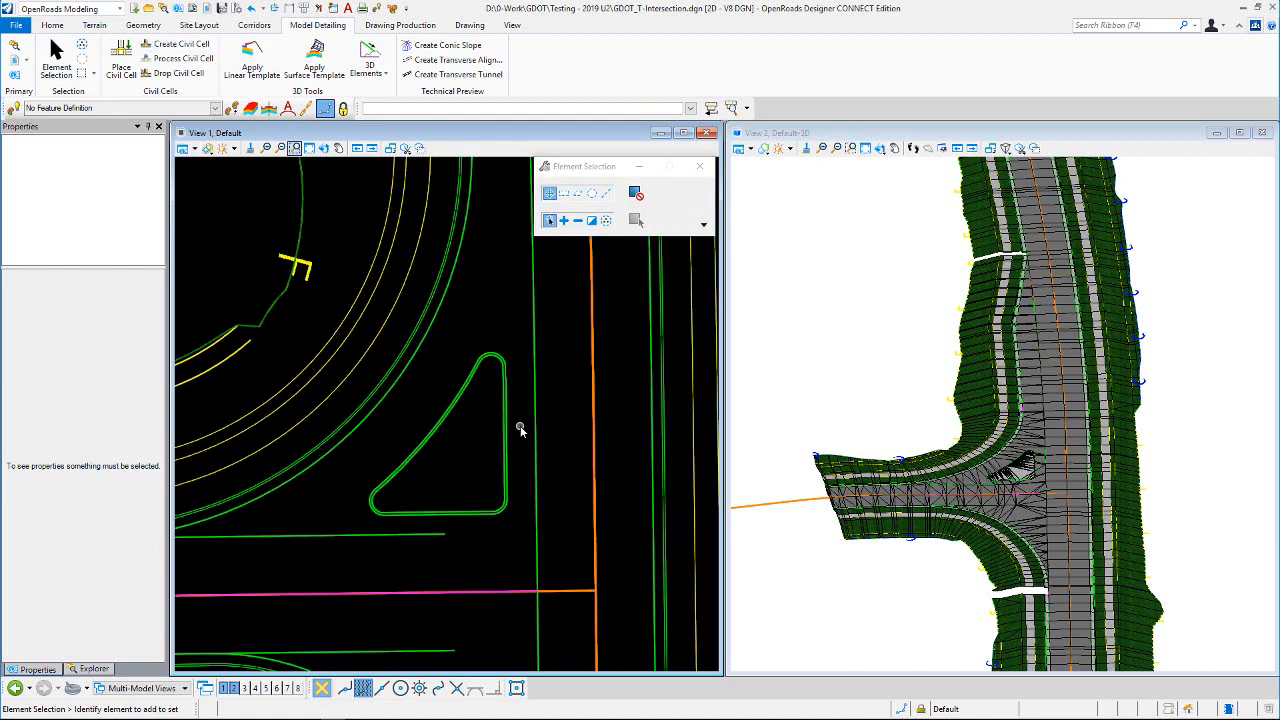
scroll(515, 428, "up", 3)
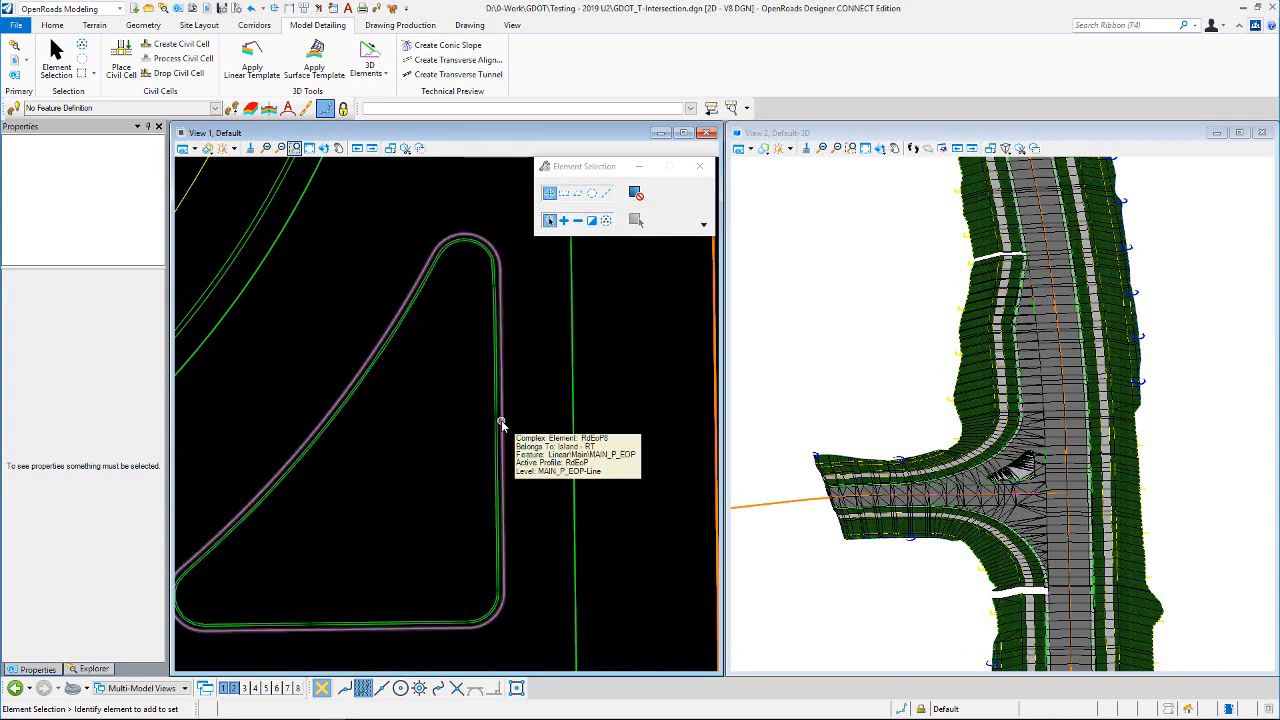
left_click(501, 423)
scroll(536, 391, "down", 2)
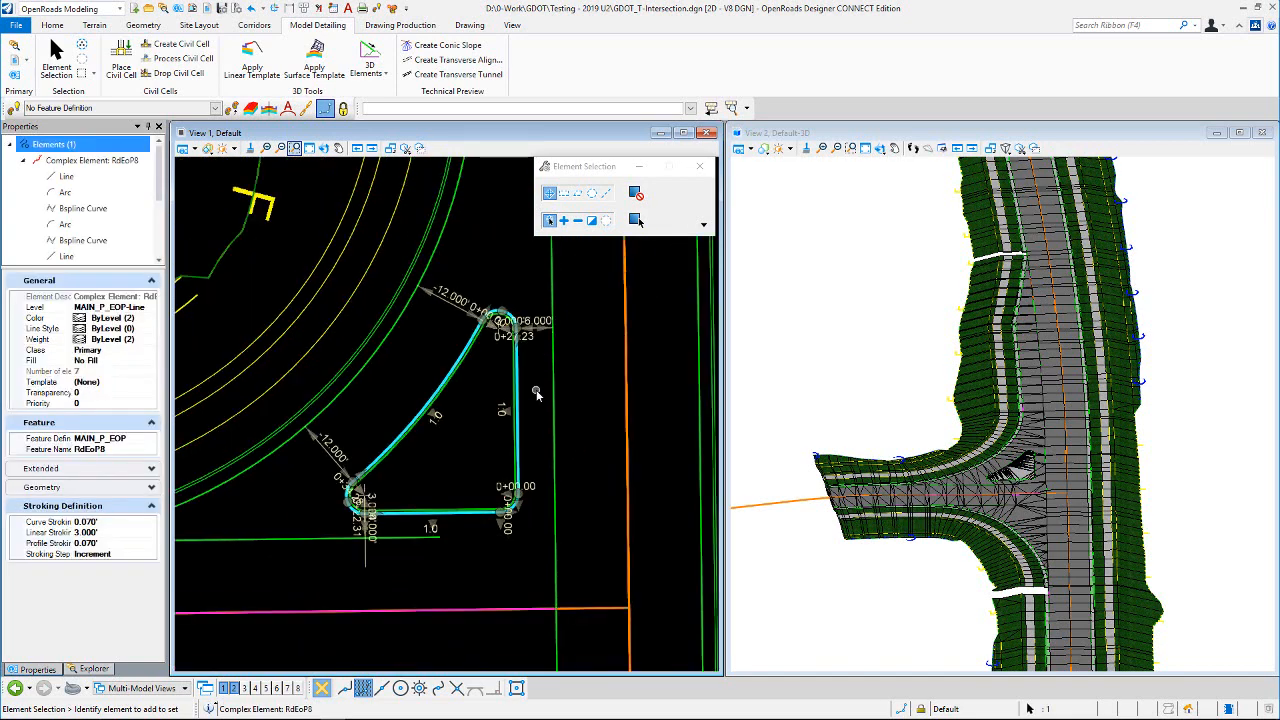
scroll(536, 393, "down", 1)
scroll(534, 372, "up", 1)
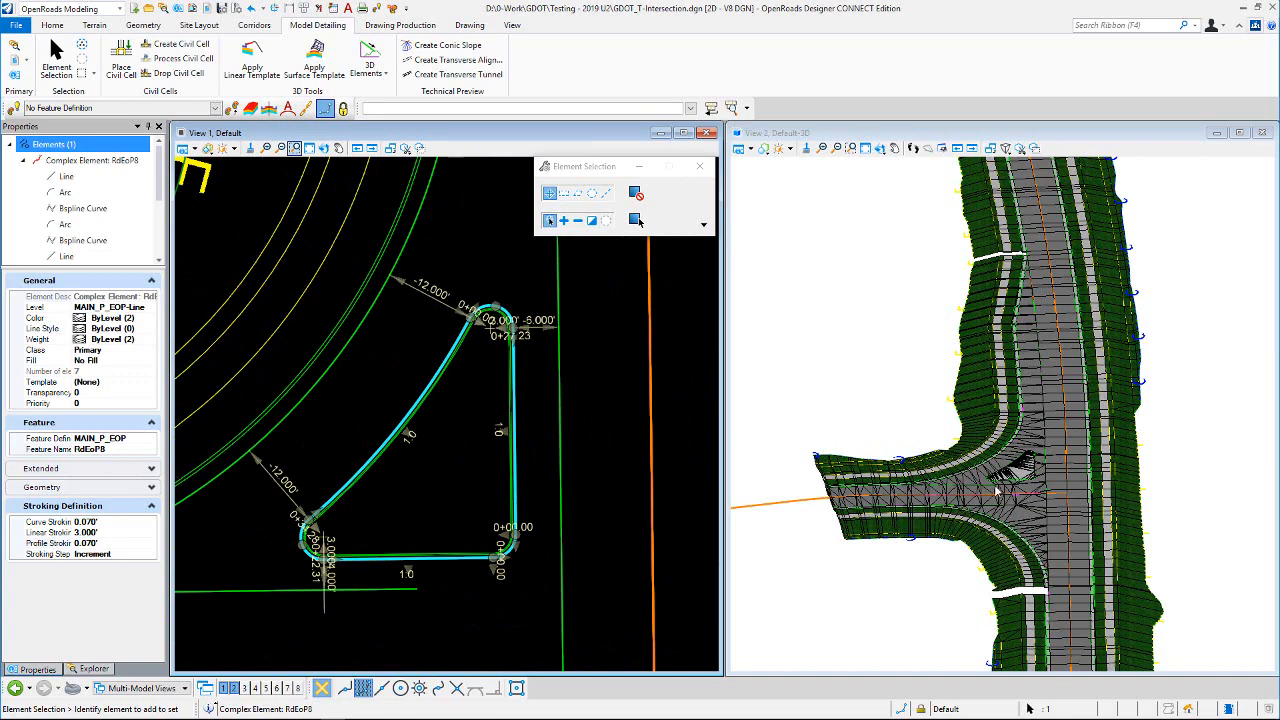
scroll(997, 490, "up", 4)
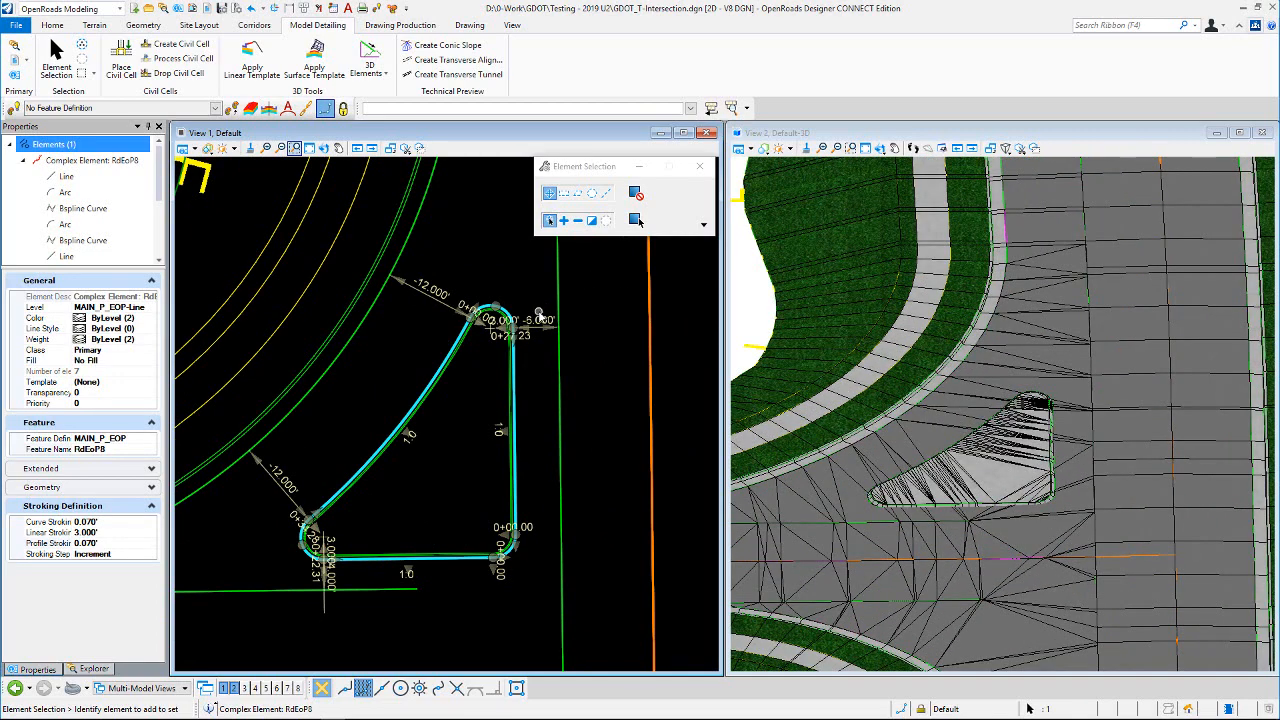
scroll(537, 541, "up", 2)
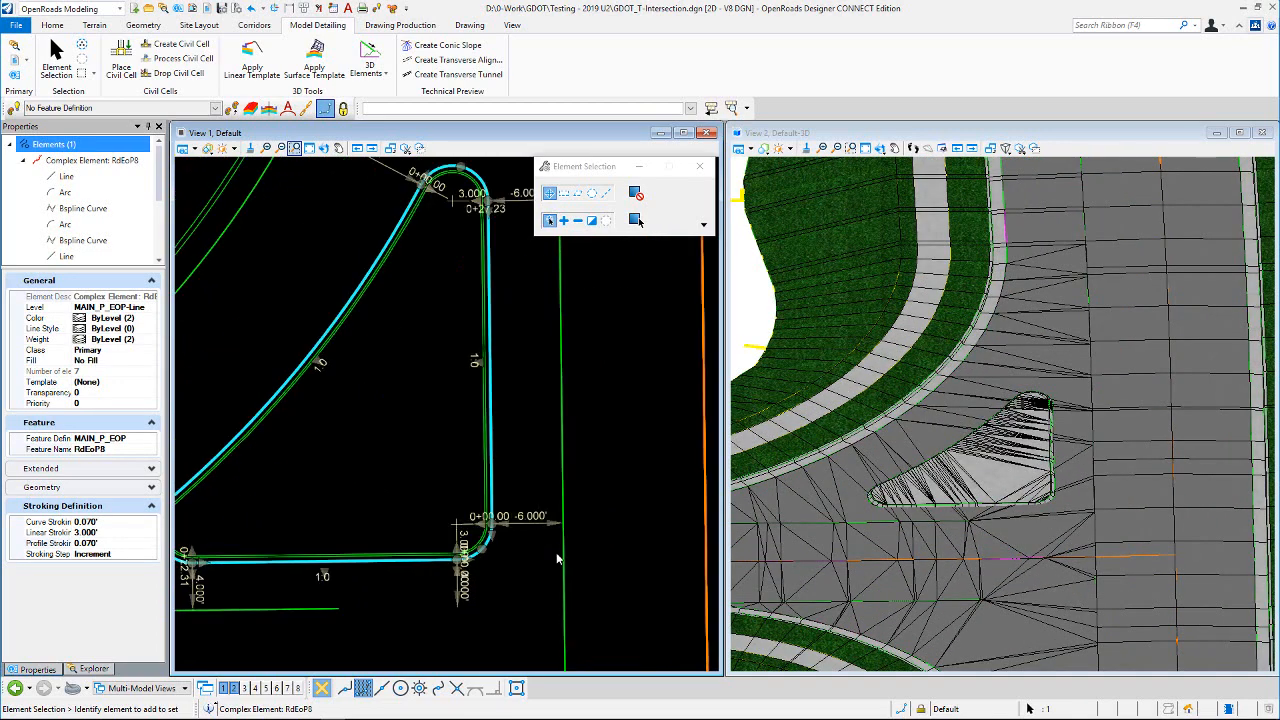
scroll(537, 541, "down", 3)
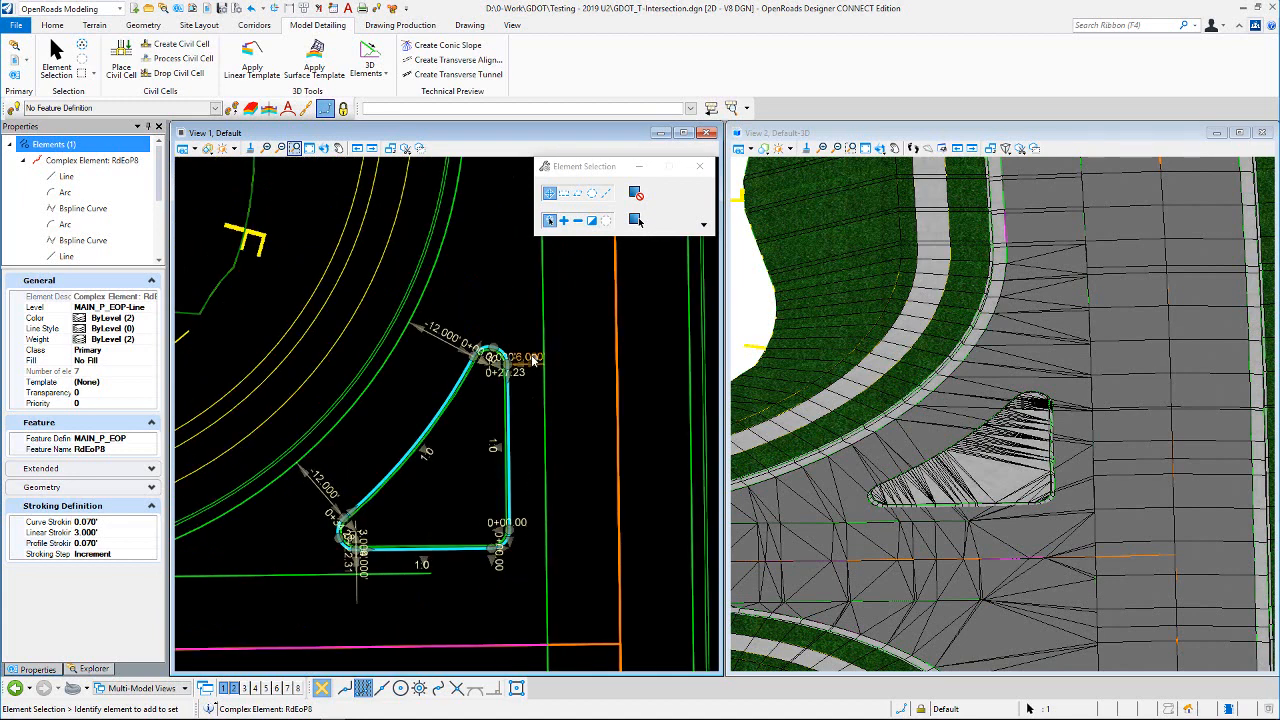
left_click(531, 358)
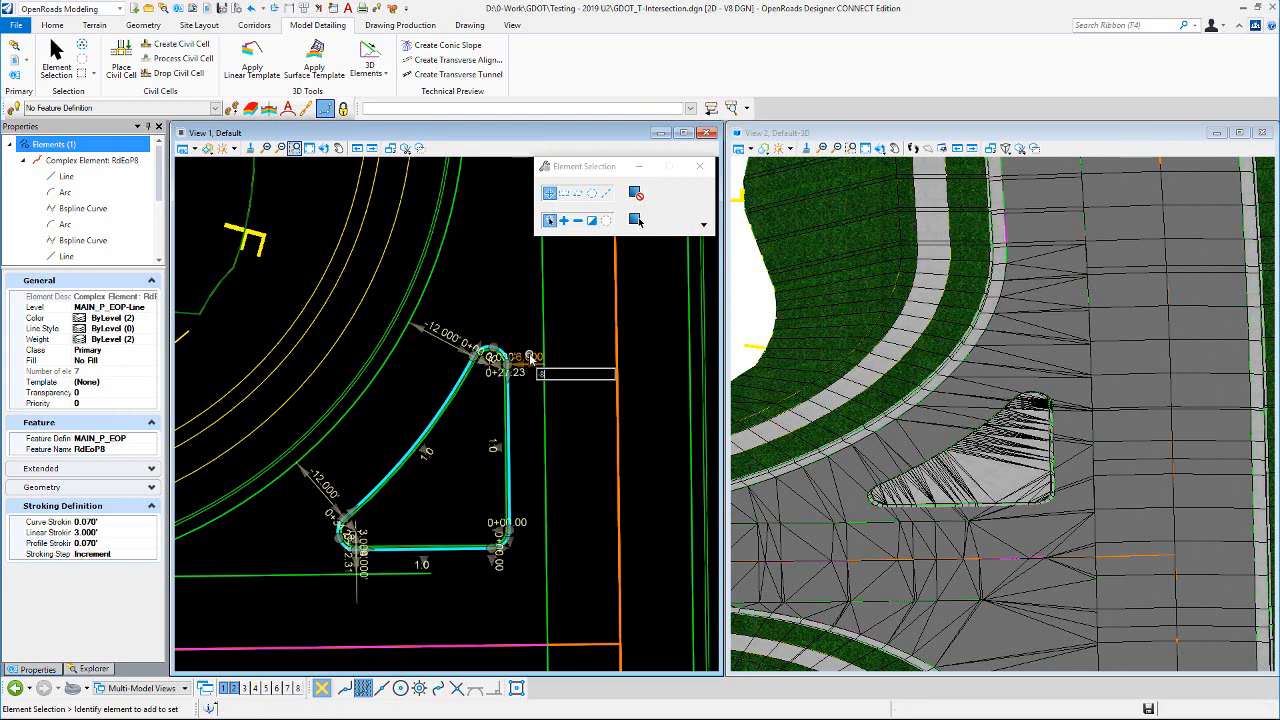
key("Return")
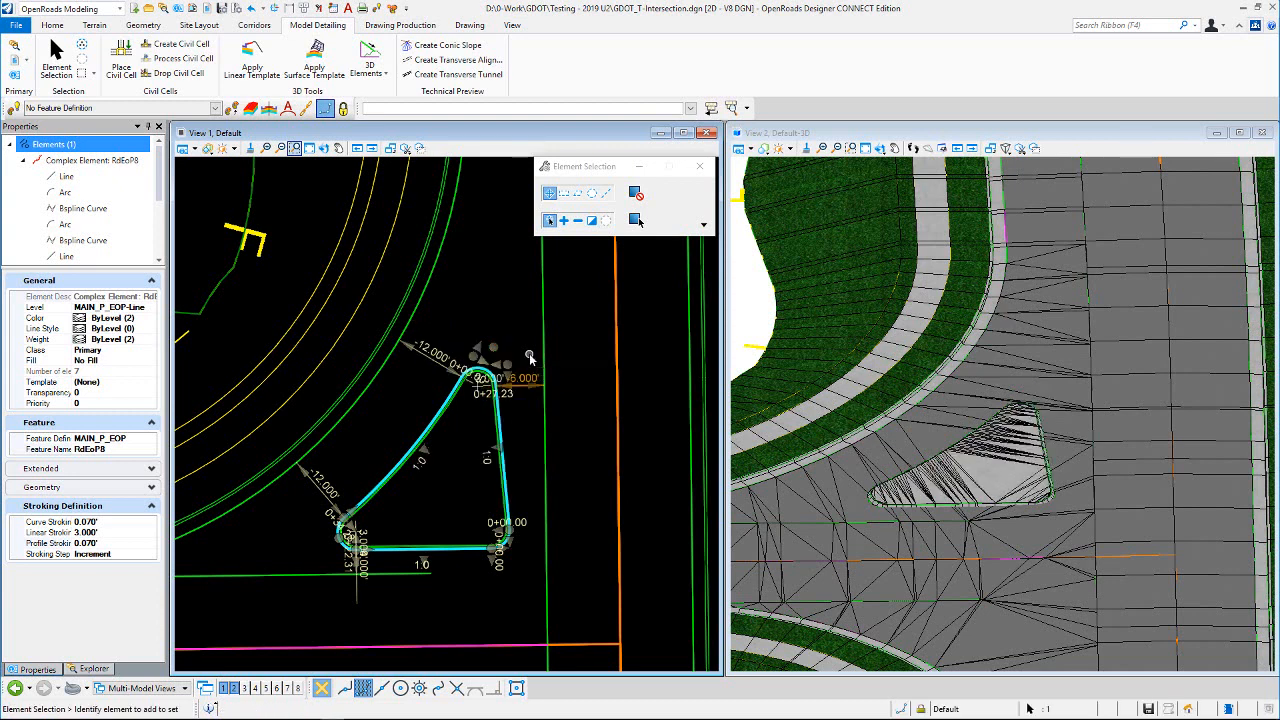
left_click(465, 288)
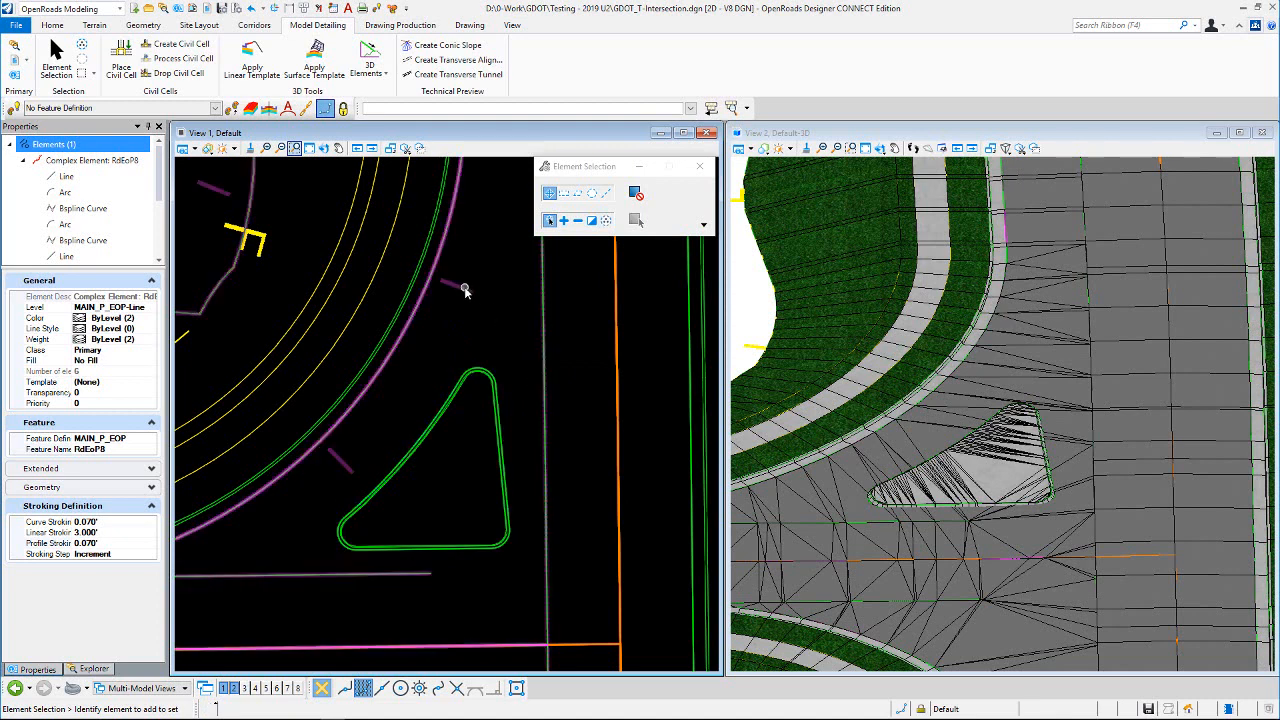
Step: Set both of the island outline's offsets from the curb return to -15 feet
left_click(493, 375)
left_click(436, 352)
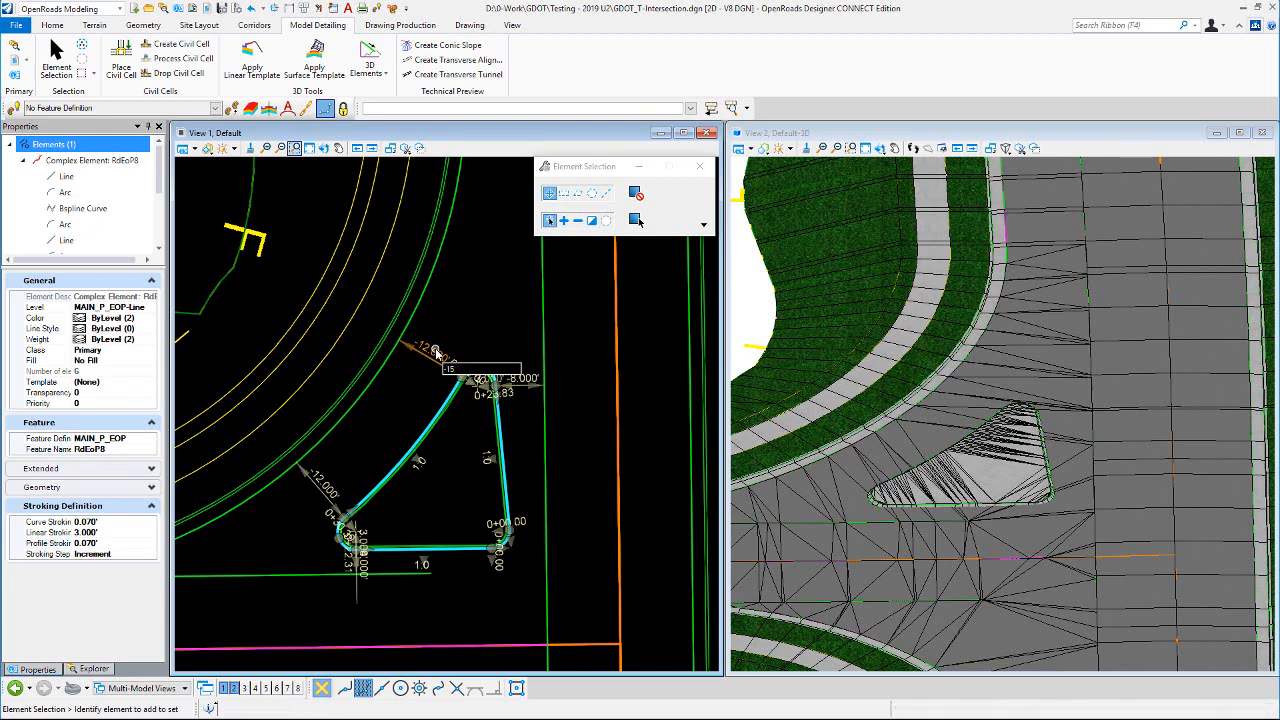
type("-15")
key("Return")
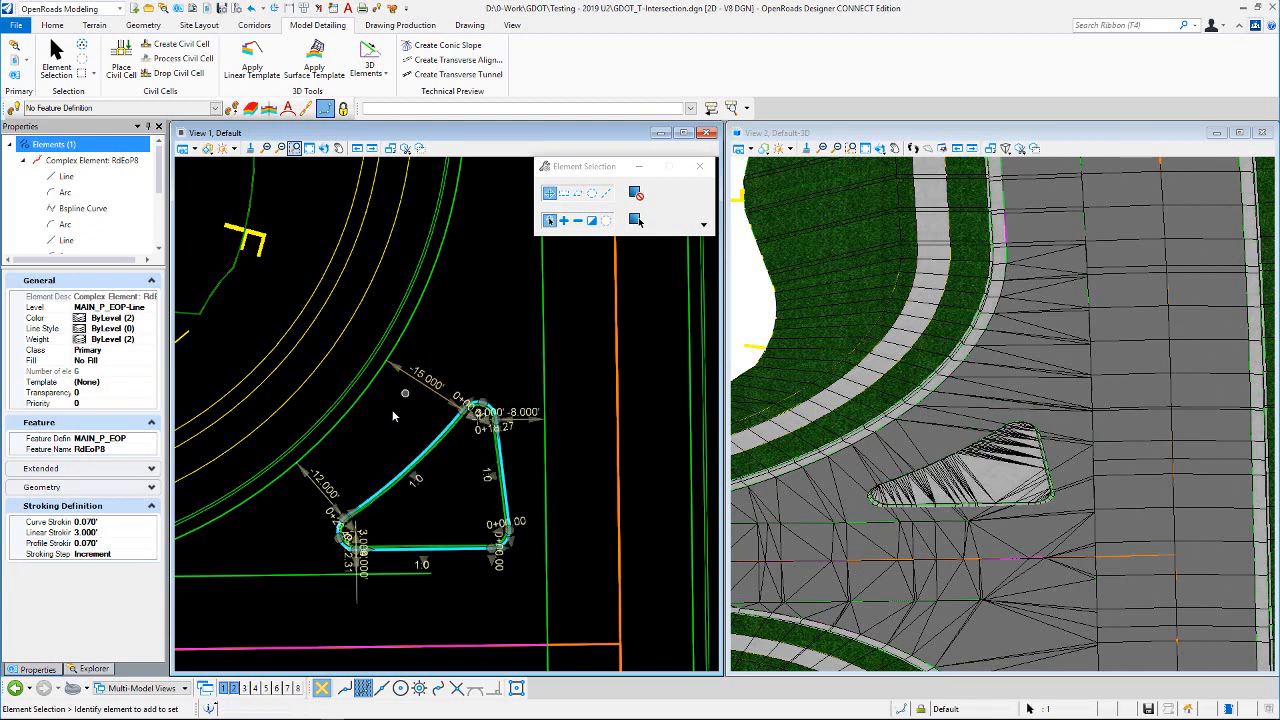
left_click(327, 483)
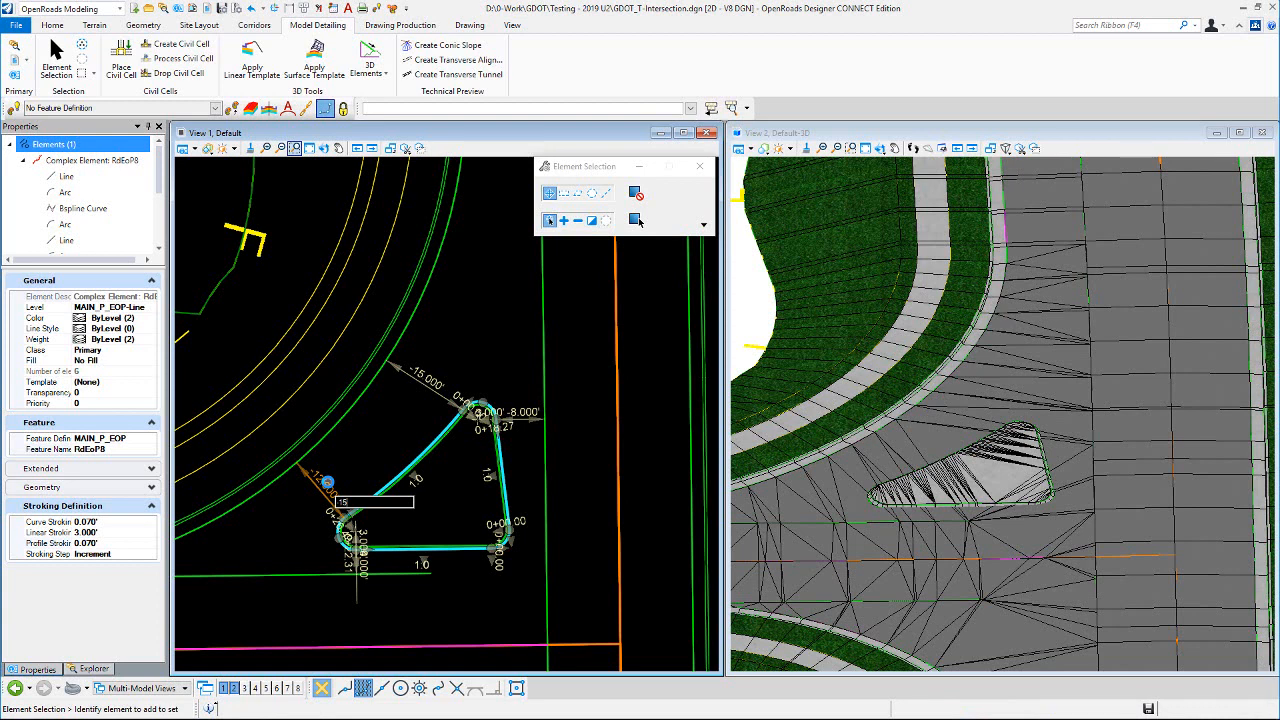
key("Return")
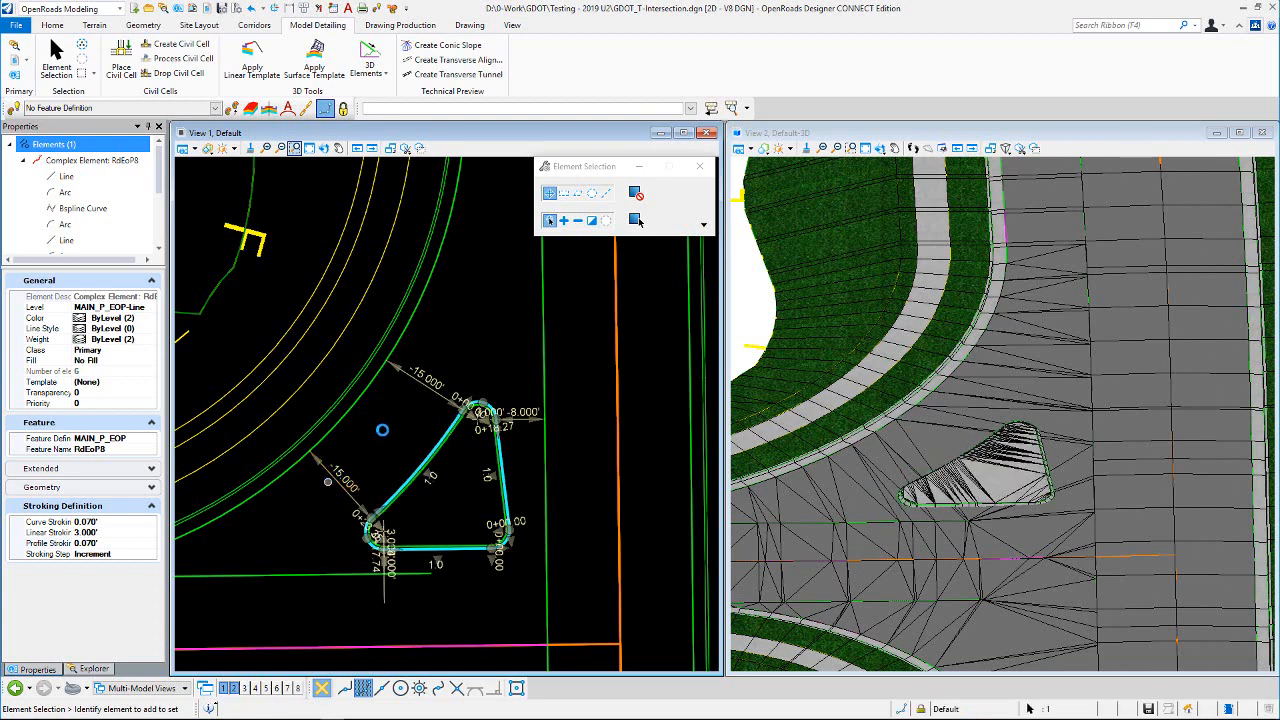
left_click(388, 427)
Step: Select the island's outline again and examine the arc radius and offset dimensions at its upper corner
scroll(423, 363, "down", 5)
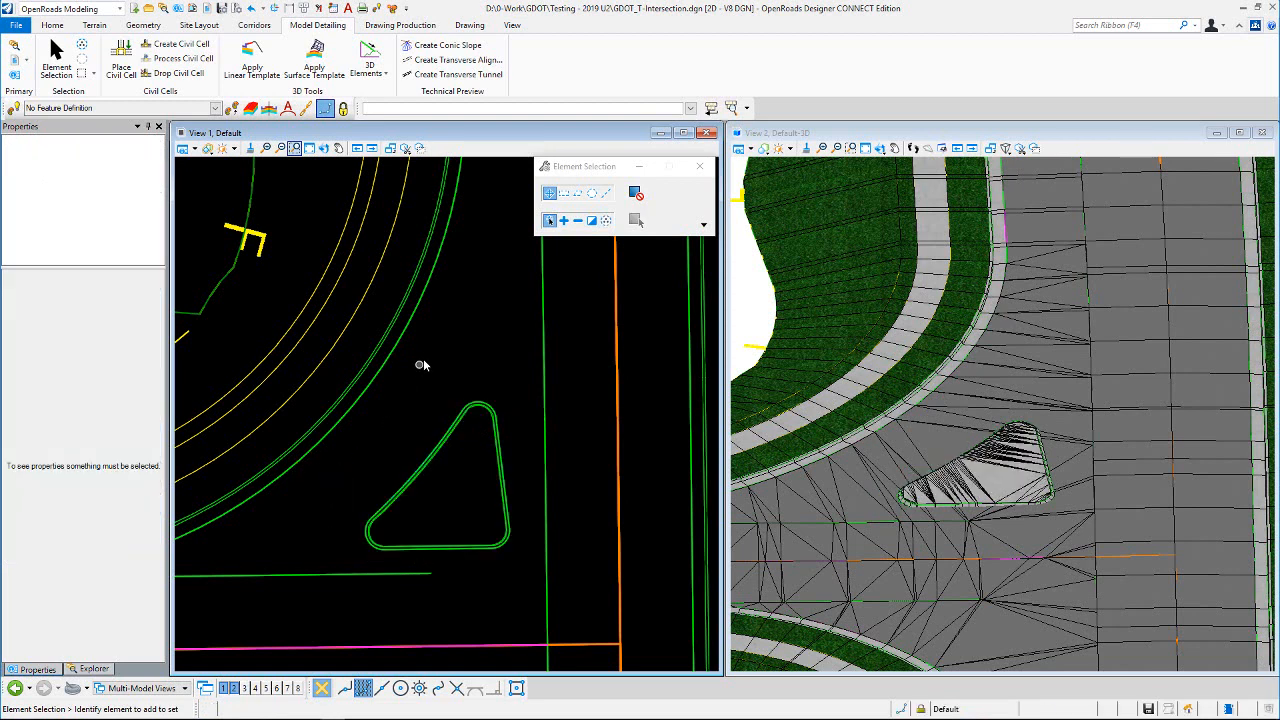
scroll(472, 412, "up", 2)
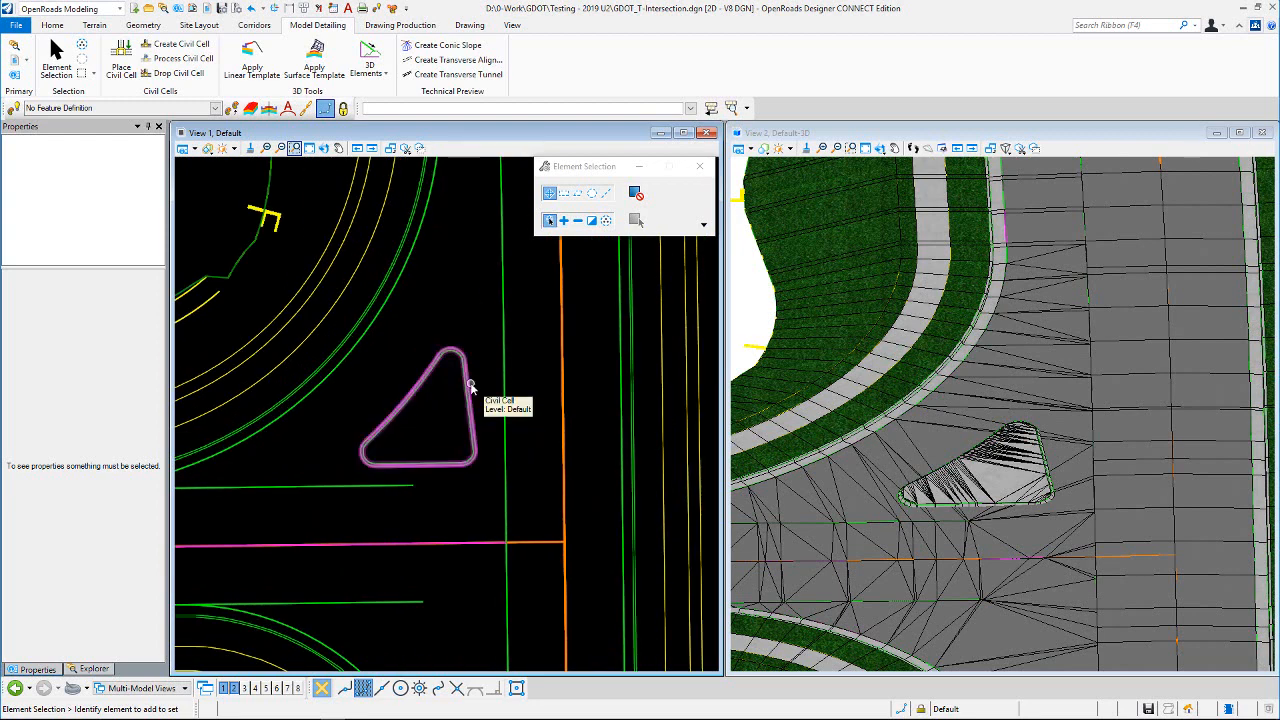
left_click(471, 385)
scroll(455, 365, "up", 4)
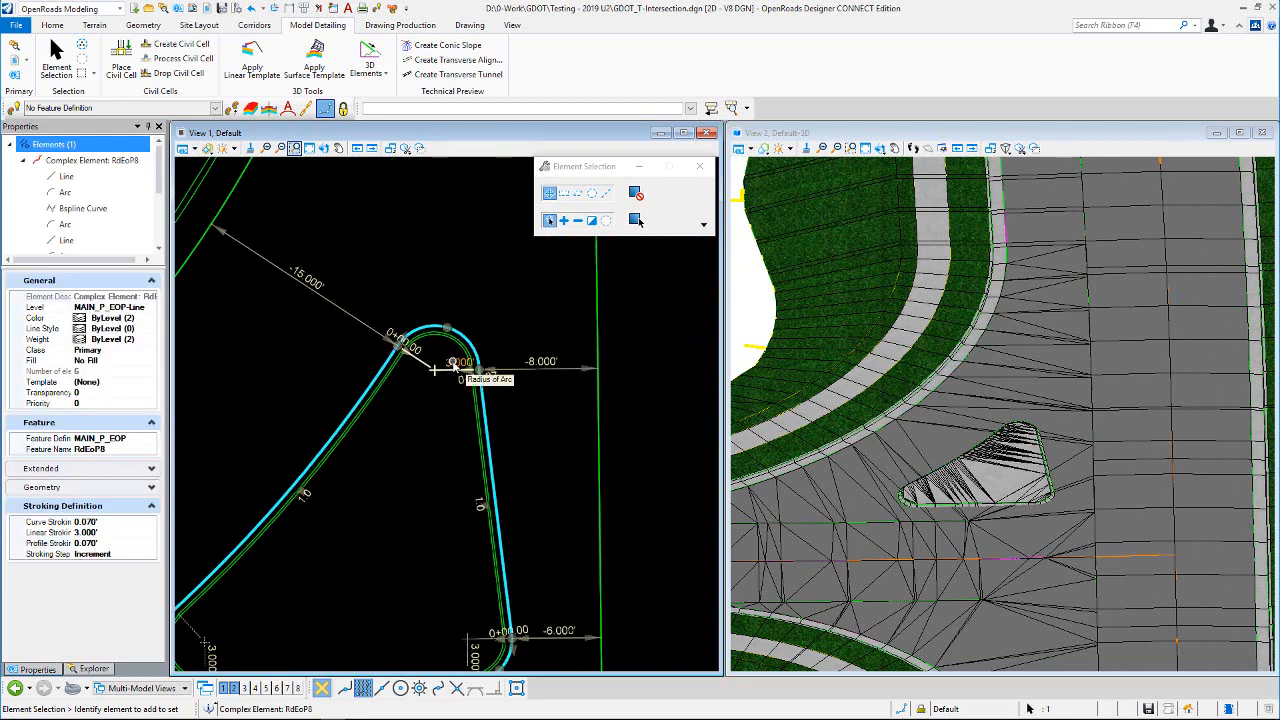
left_click(495, 302)
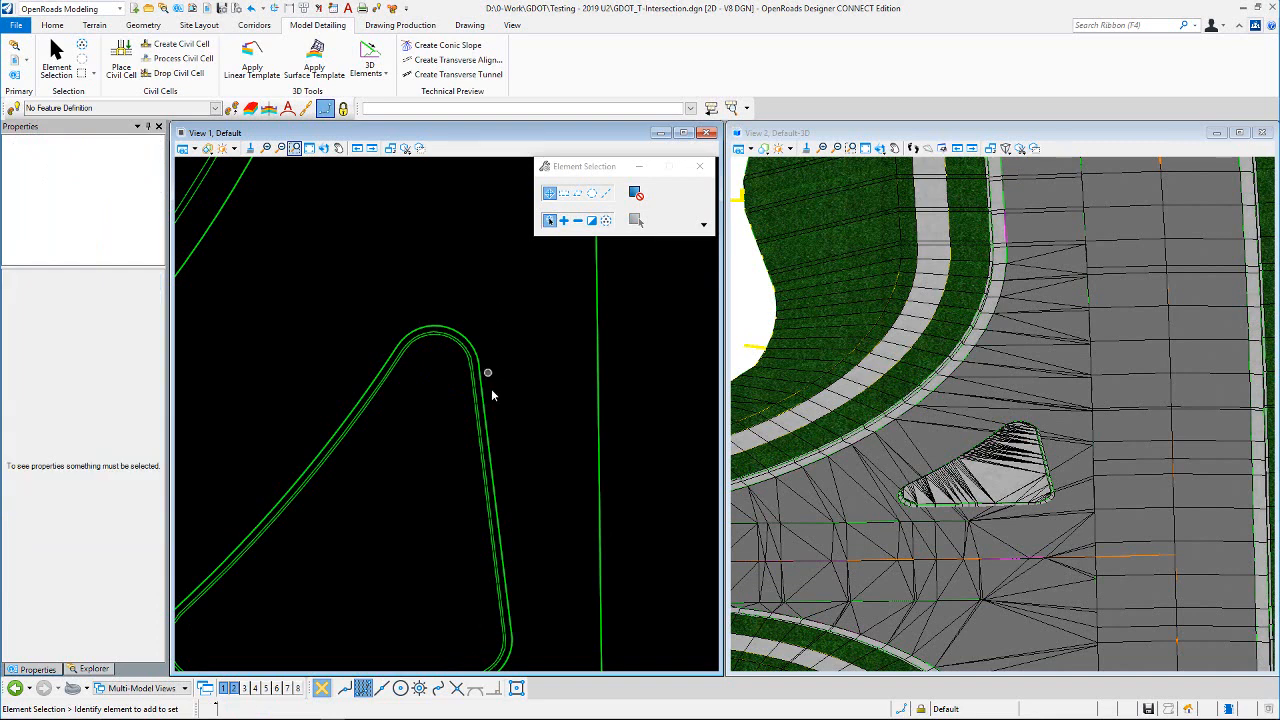
scroll(492, 395, "down", 3)
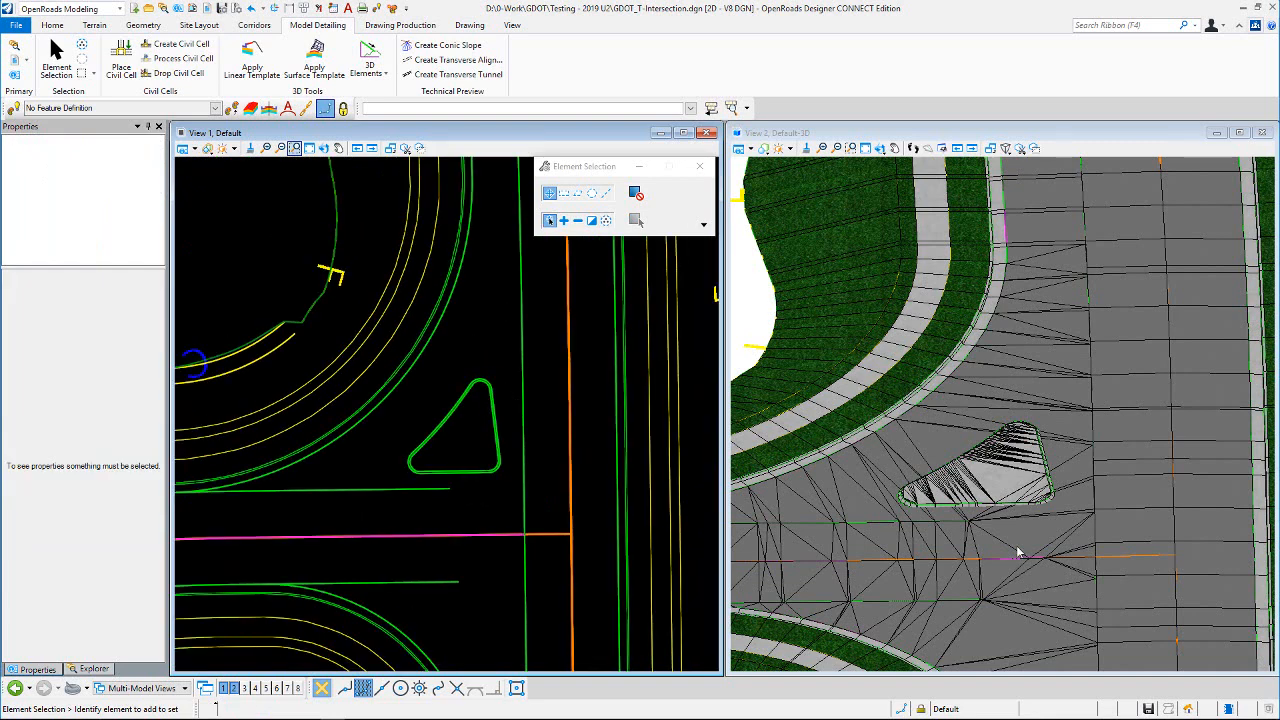
Step: Examine the profile slopes of the offset edge lines RdEoP6, RdEoP5 and RdEoP7 that make up the triangular island's outline
left_click(462, 478)
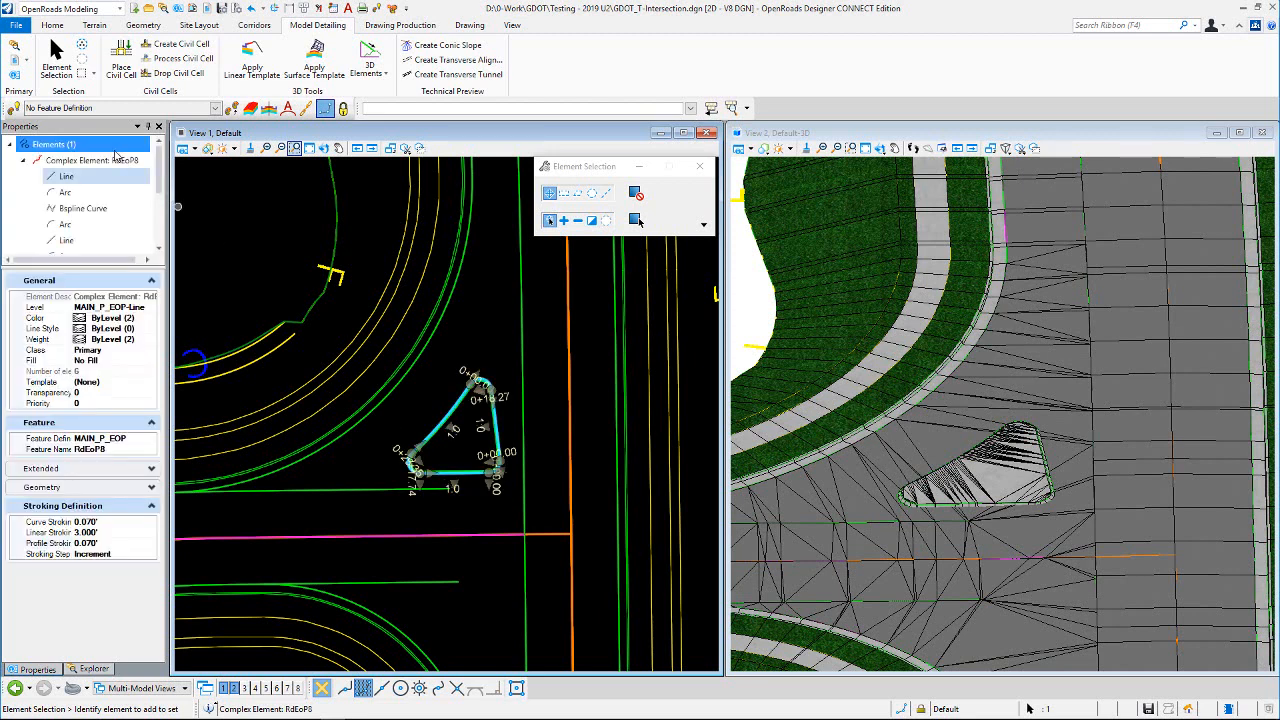
scroll(82, 187, "down", 3)
left_click(96, 182)
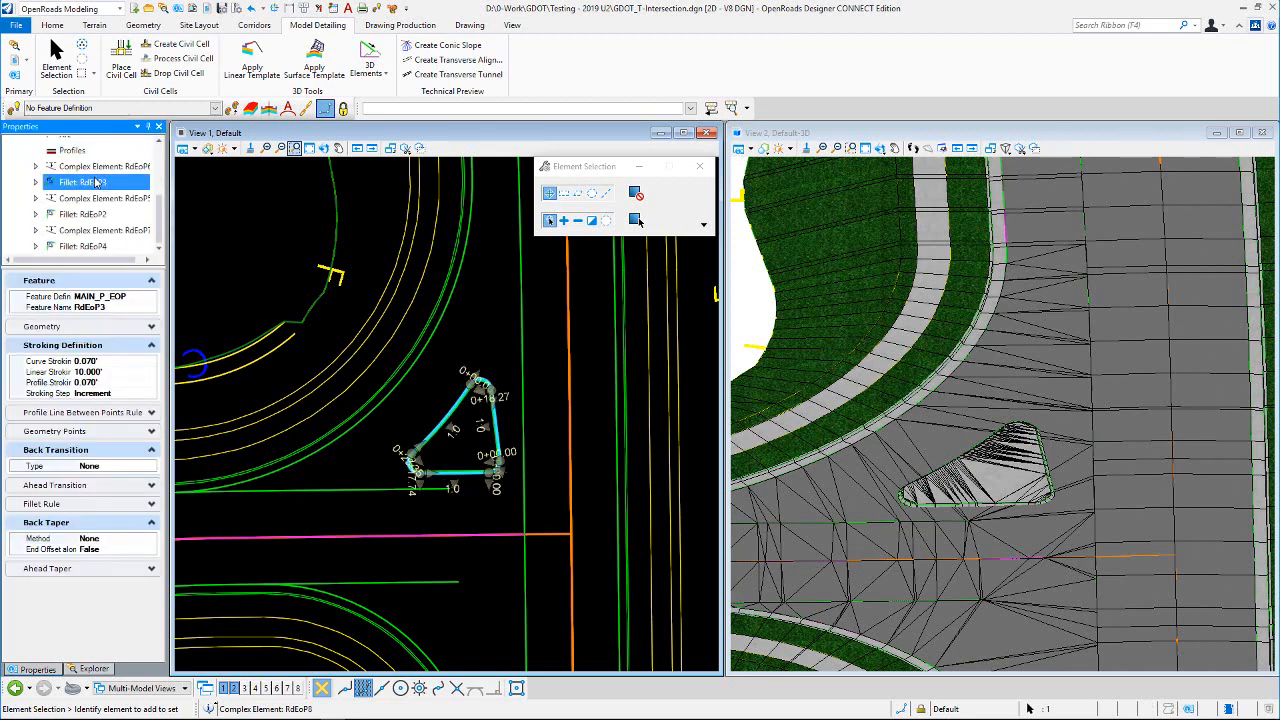
left_click(94, 166)
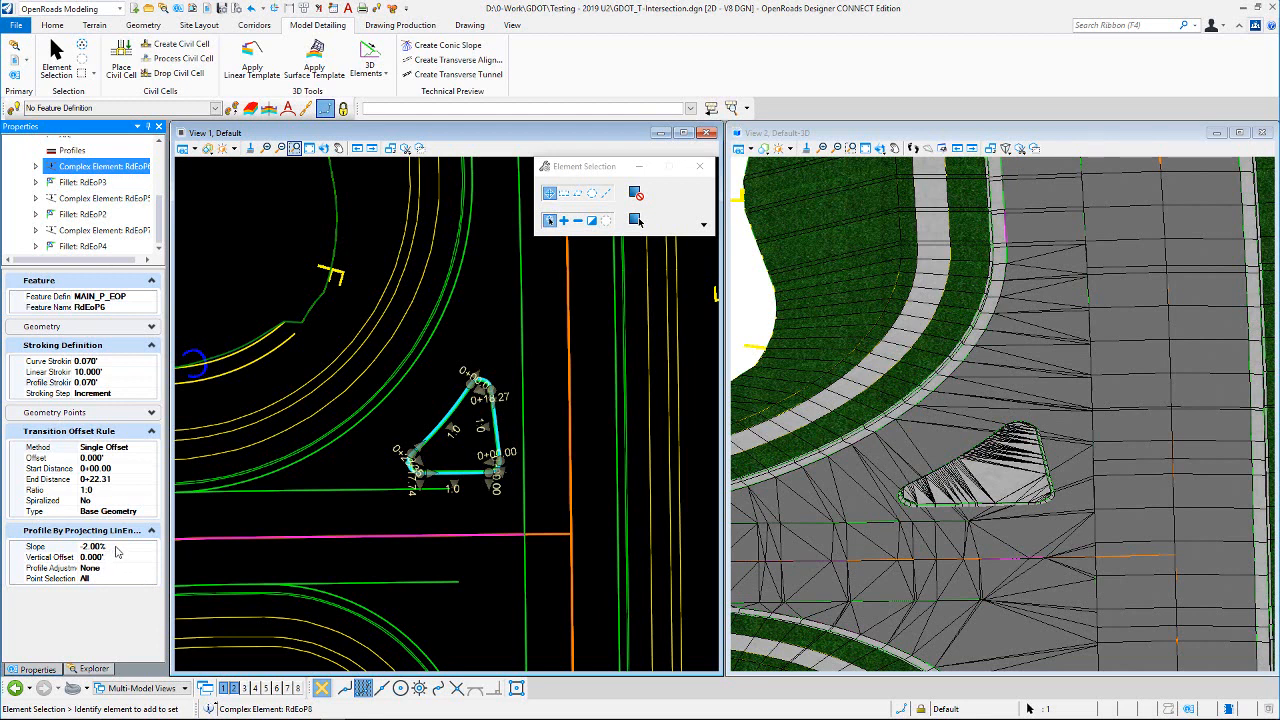
left_click(100, 198)
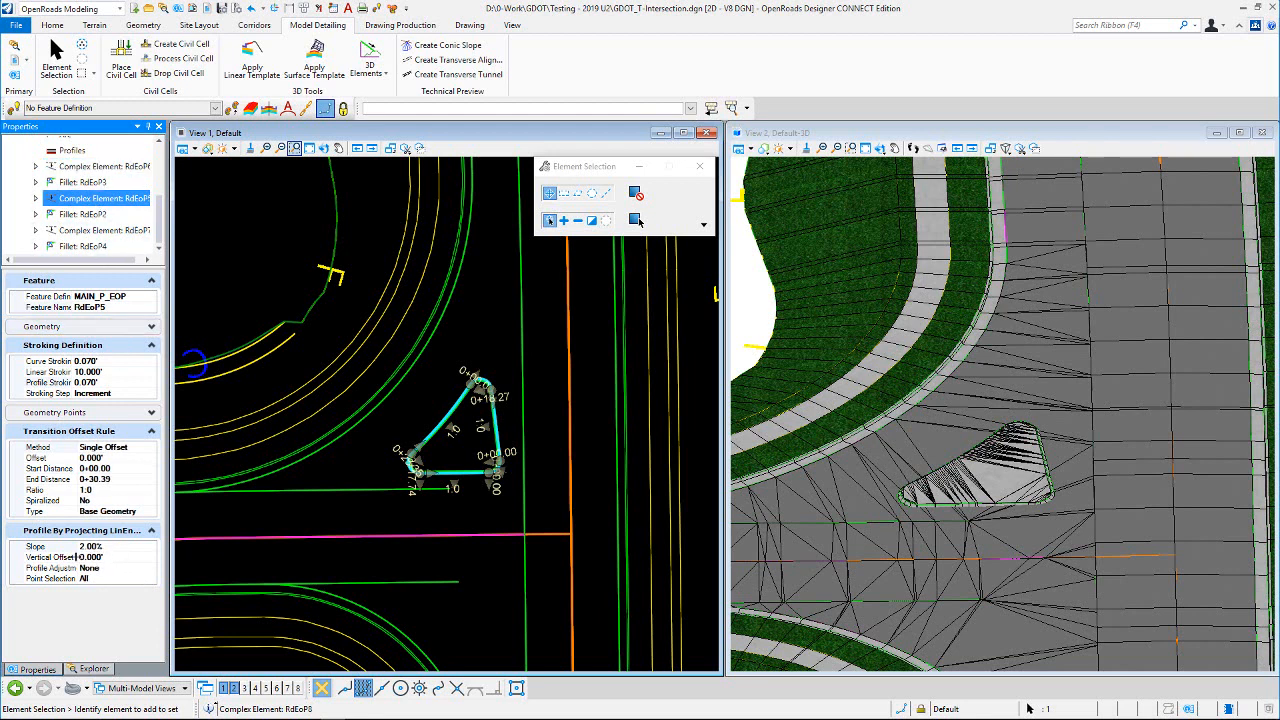
left_click(100, 230)
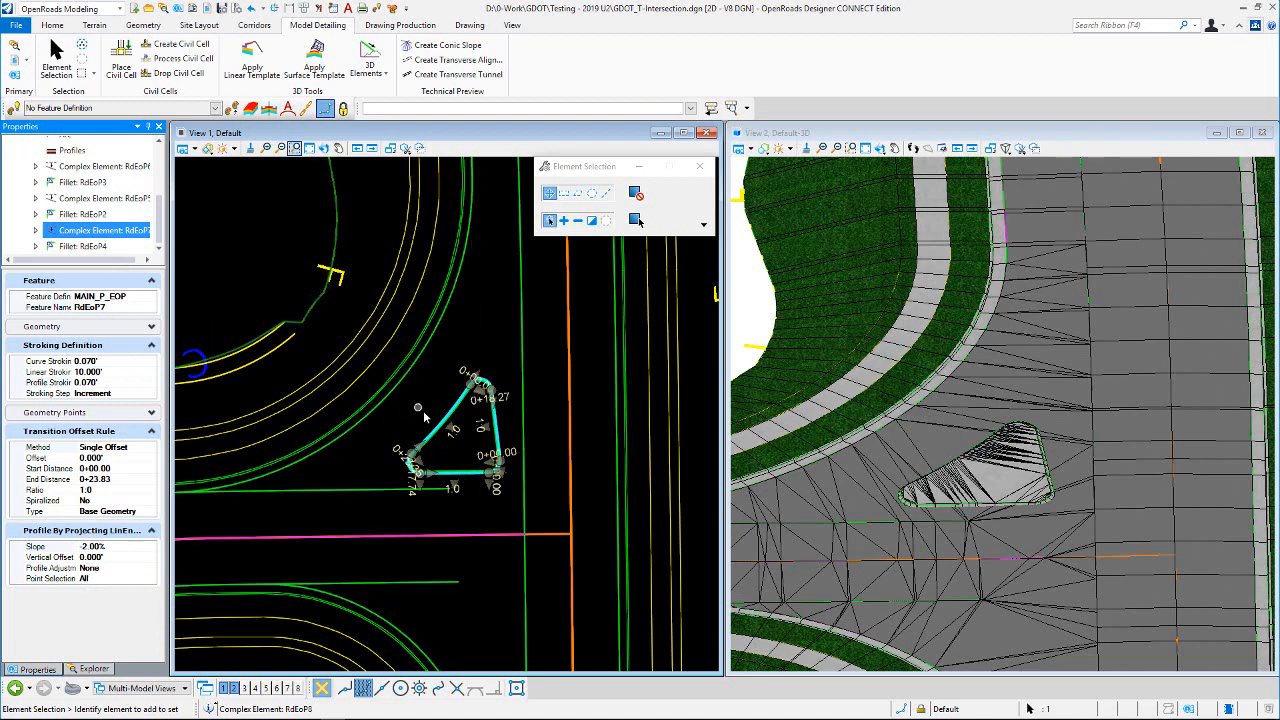
left_click(482, 325)
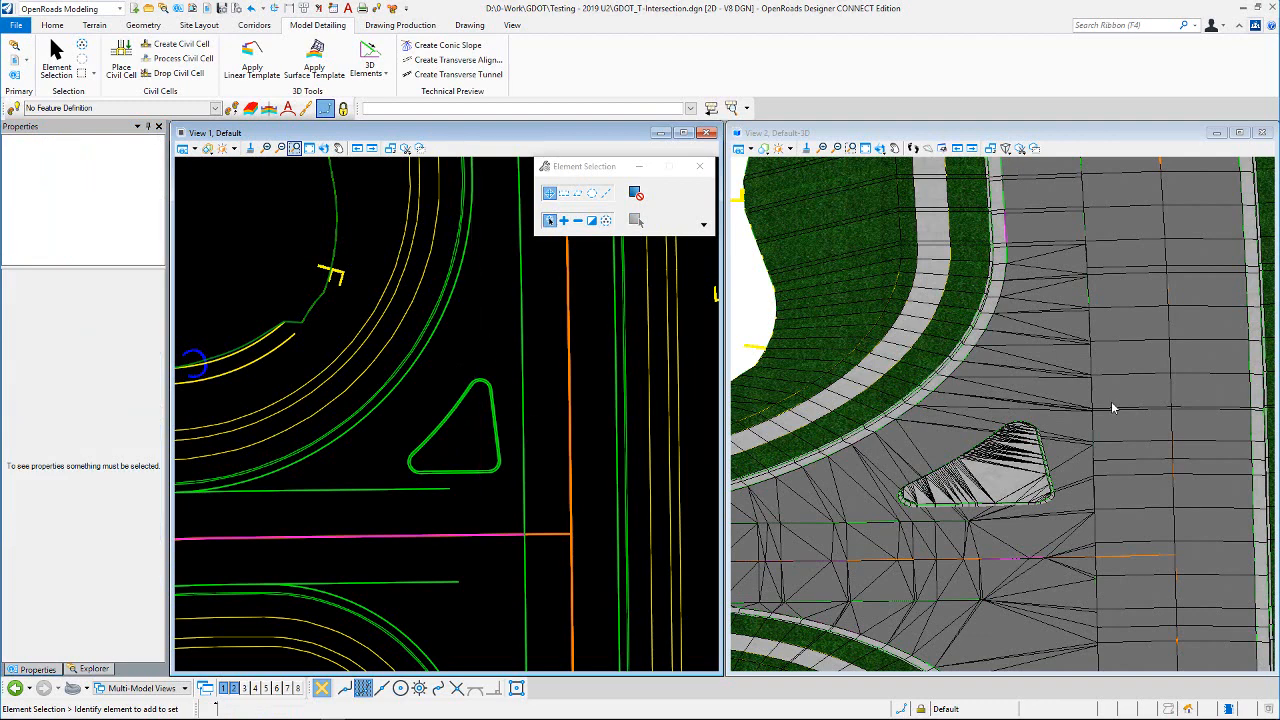
Step: Examine the triangular island's curb corner and the surrounding pavement in the 3D view
scroll(1068, 468, "up", 3)
scroll(1070, 469, "up", 5)
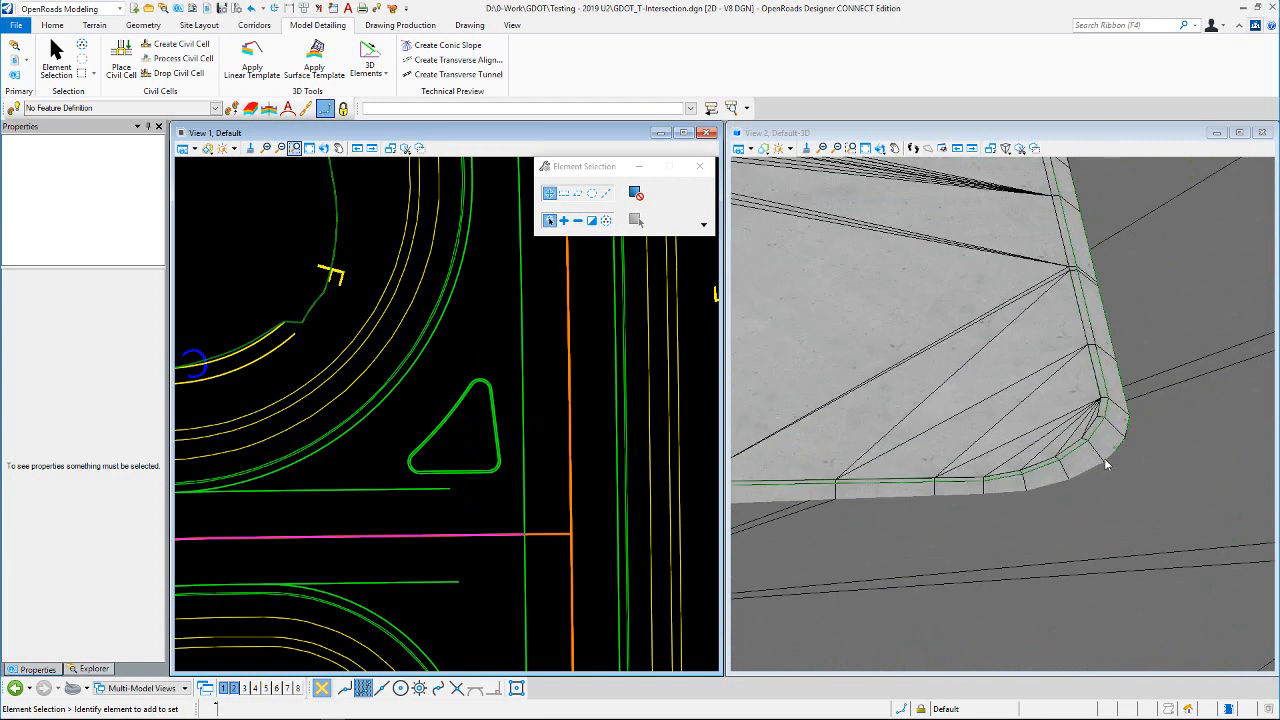
scroll(1108, 450, "down", 5)
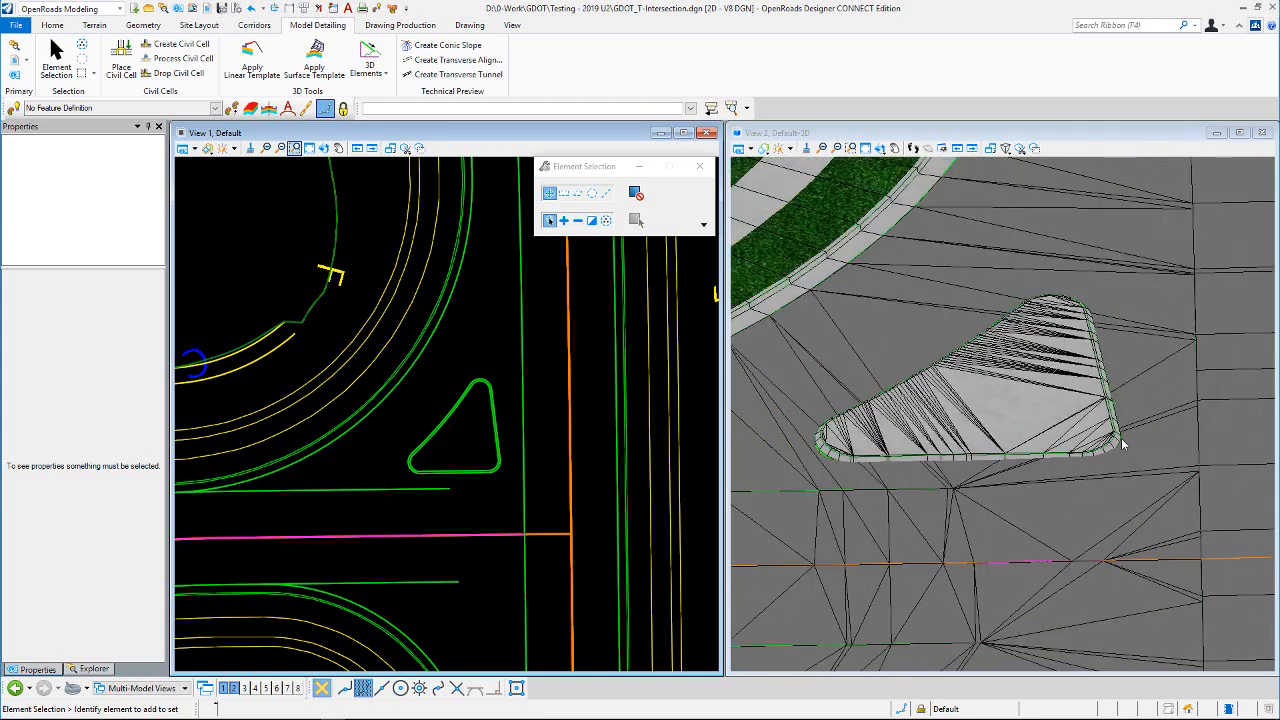
scroll(1112, 440, "down", 3)
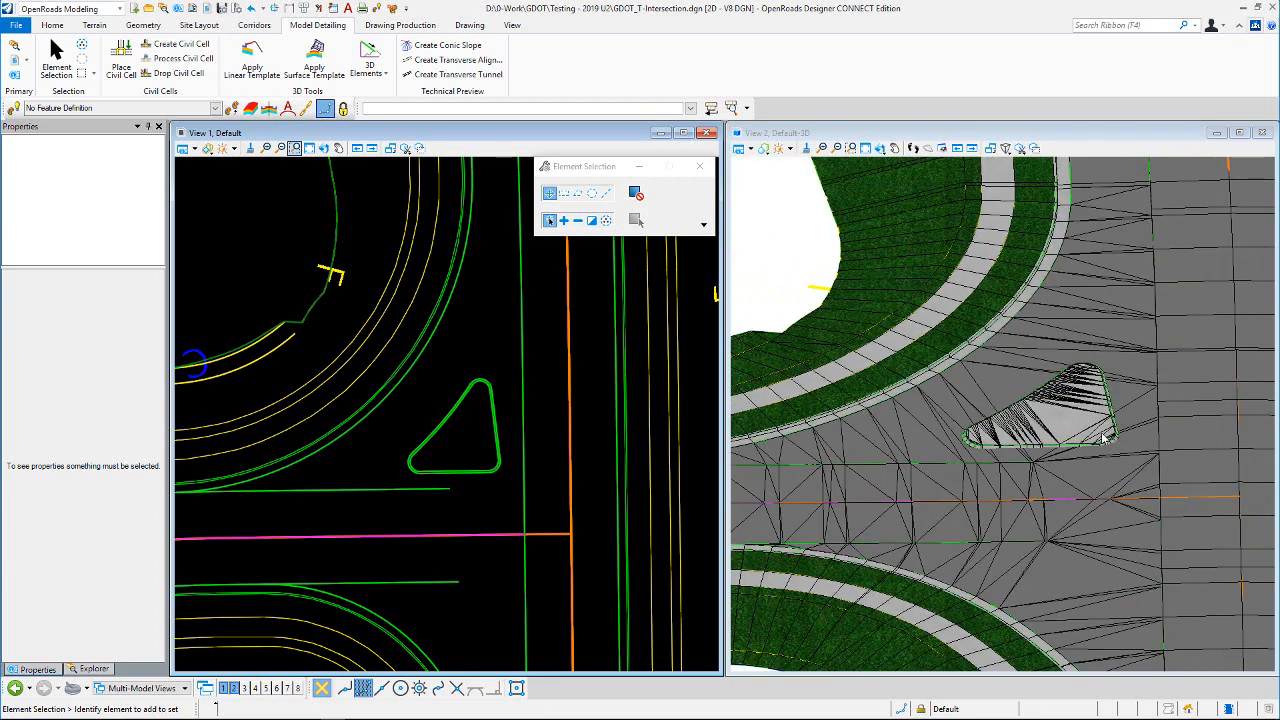
scroll(506, 300, "down", 2)
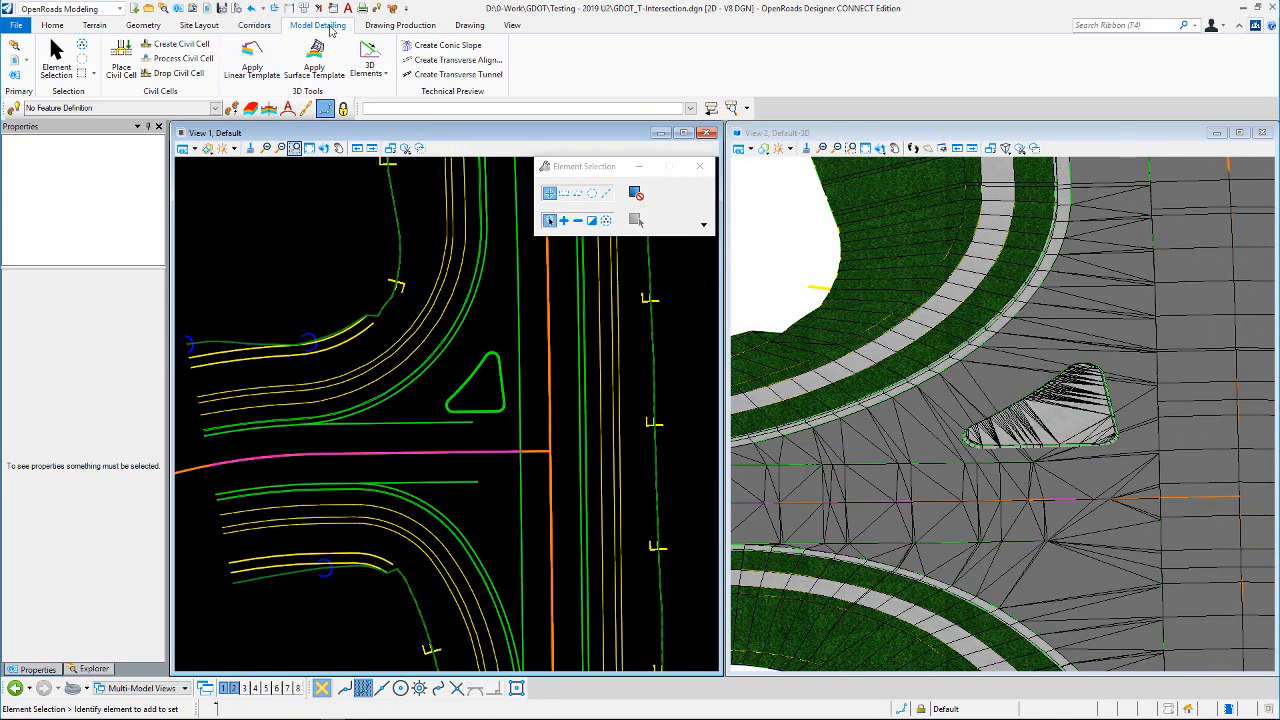
Step: Open the profile model of the triangular island's outer outline in View 6
left_click(143, 25)
scroll(510, 385, "up", 4)
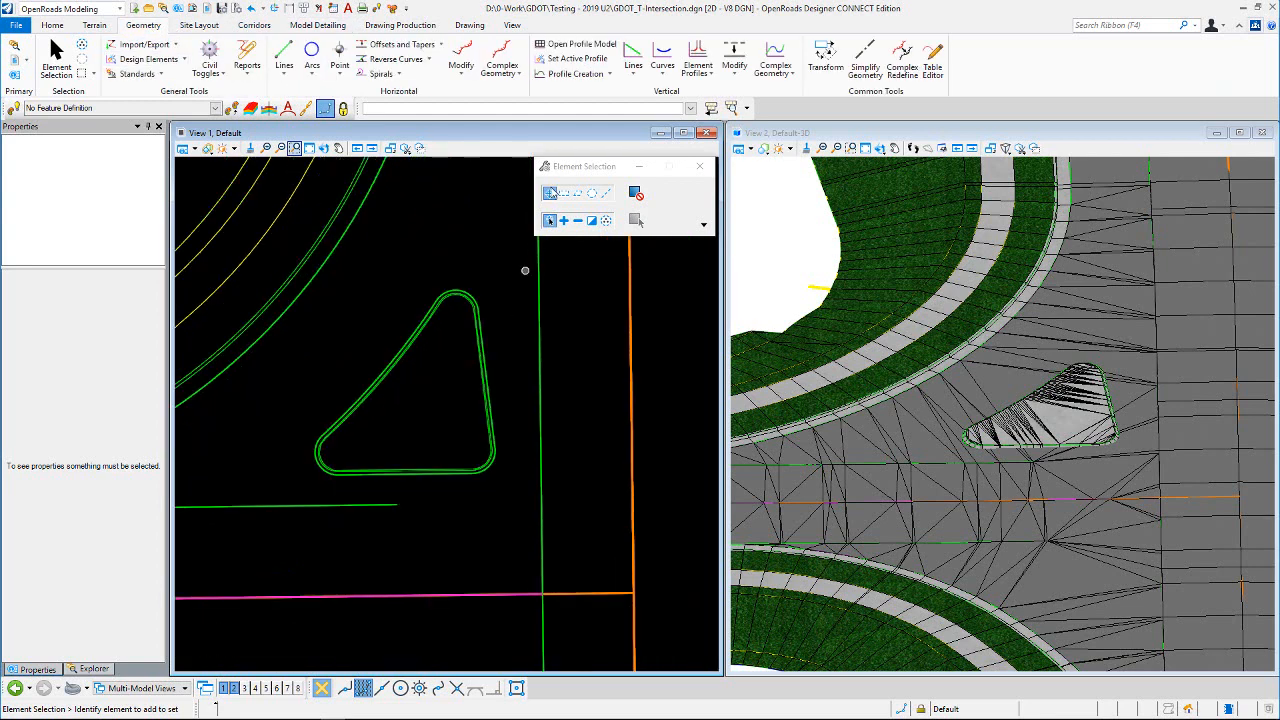
left_click(582, 44)
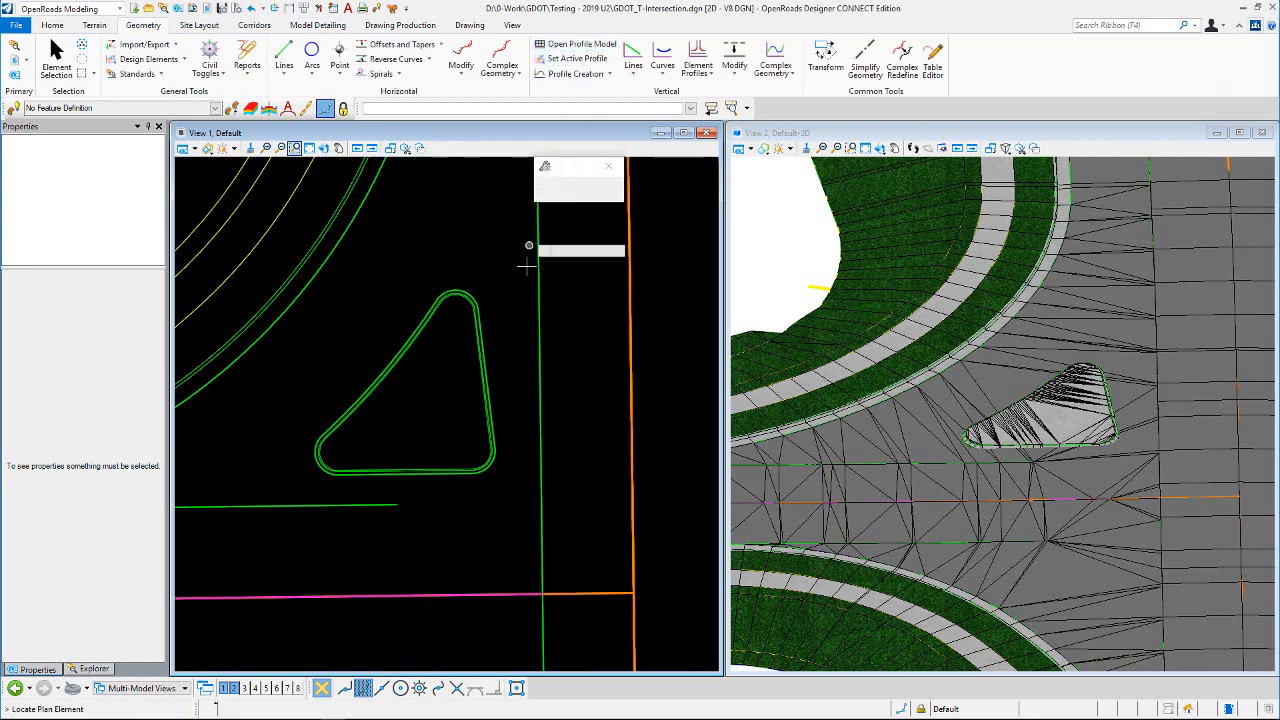
left_click(489, 330)
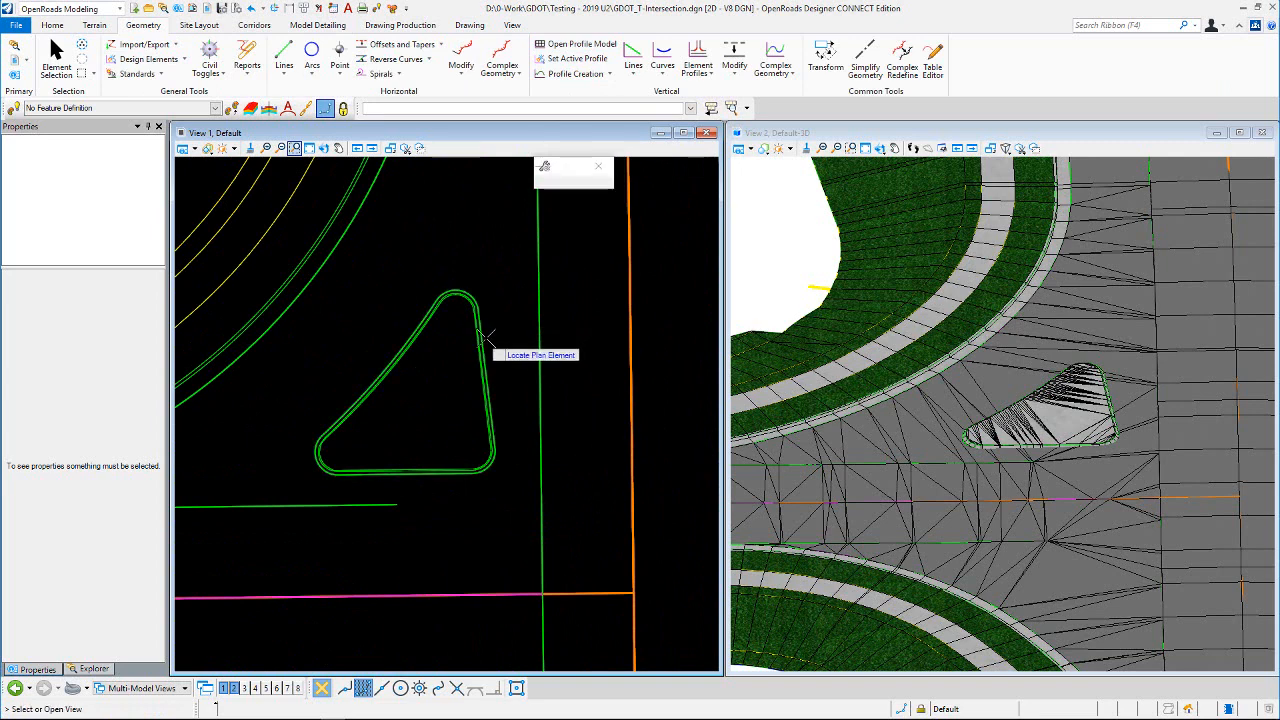
left_click(278, 688)
left_click(651, 400)
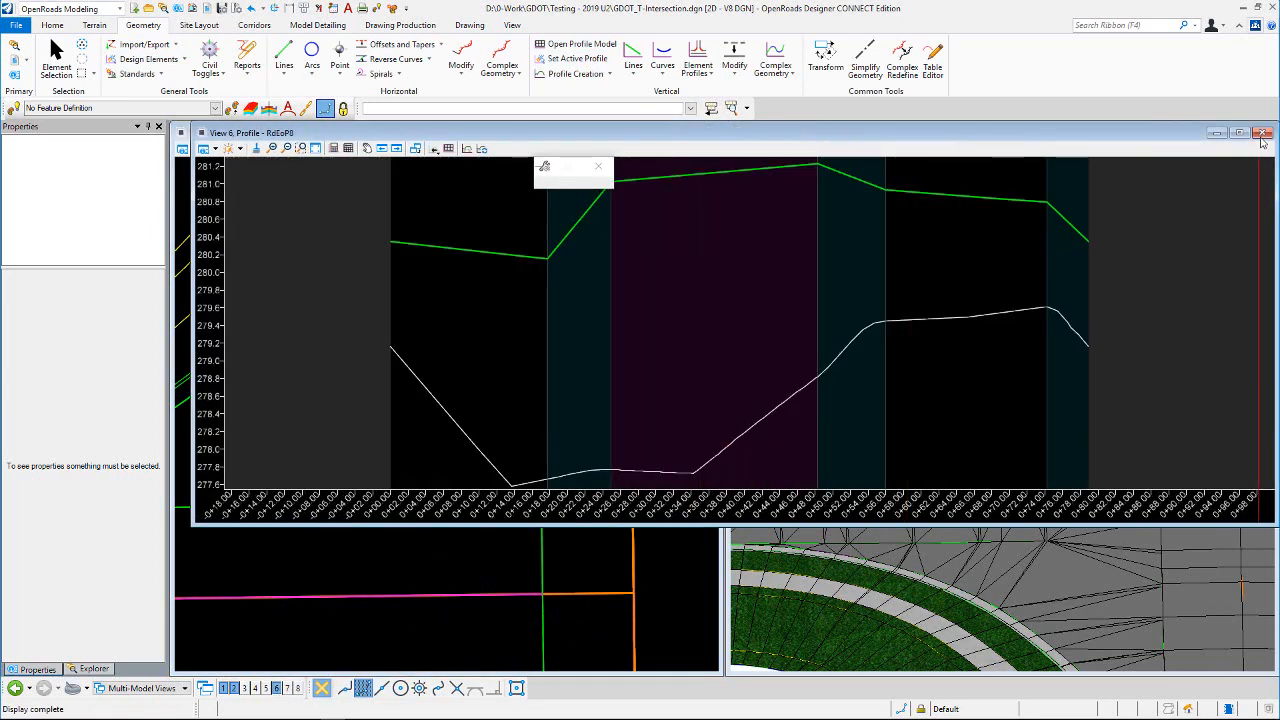
Step: Shrink the profile window, fit the profile in it, and place it below the island, leaving both model views usable
left_click_drag(1273, 127, 641, 340)
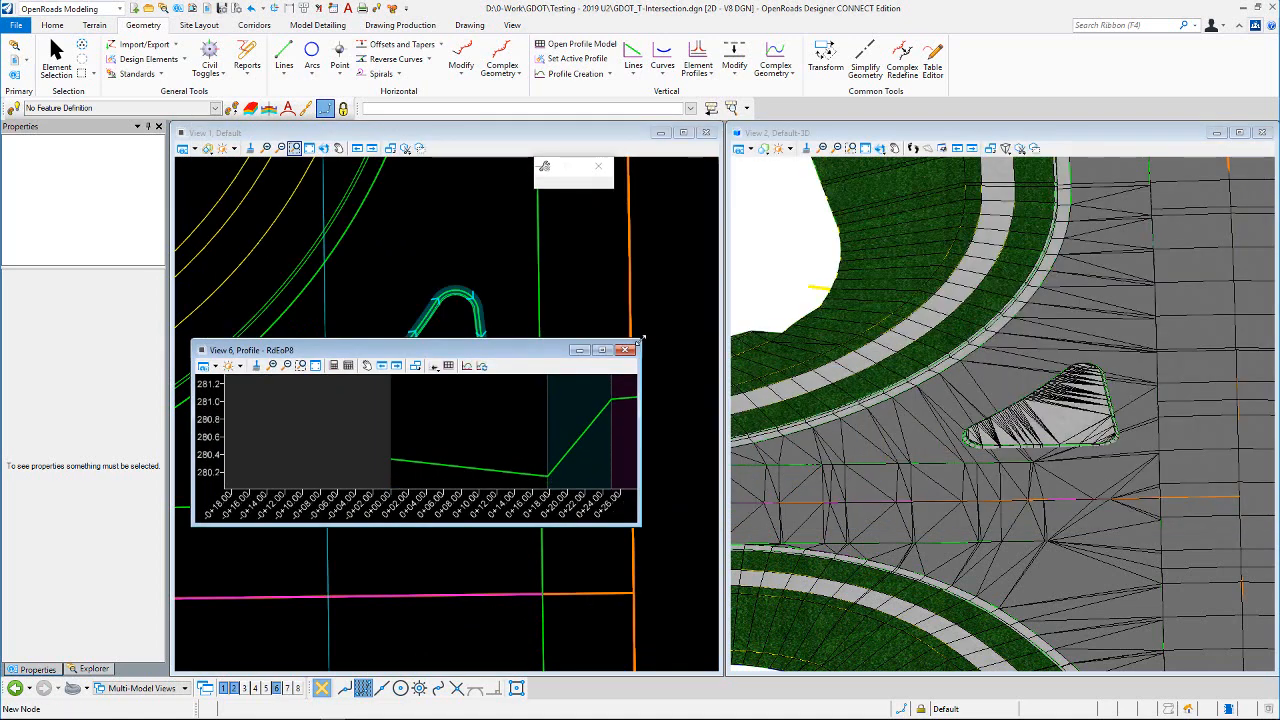
left_click(316, 366)
left_click_drag(425, 352, 703, 476)
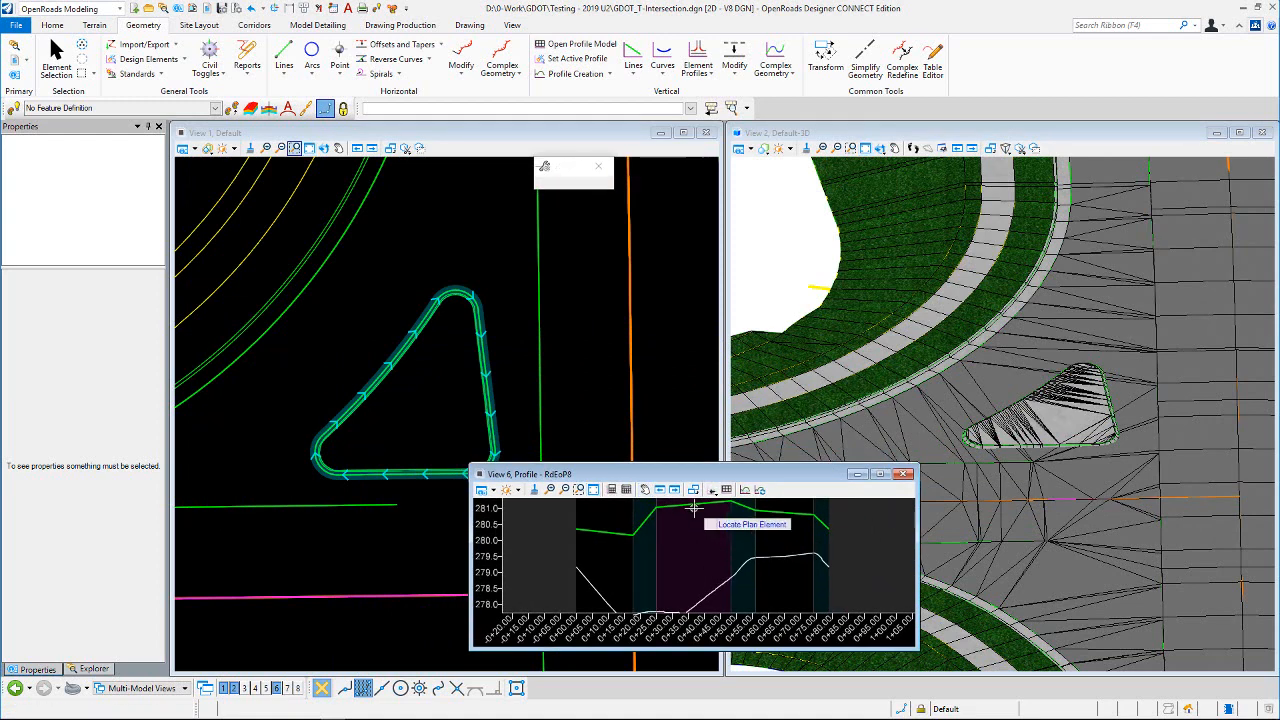
left_click(57, 58)
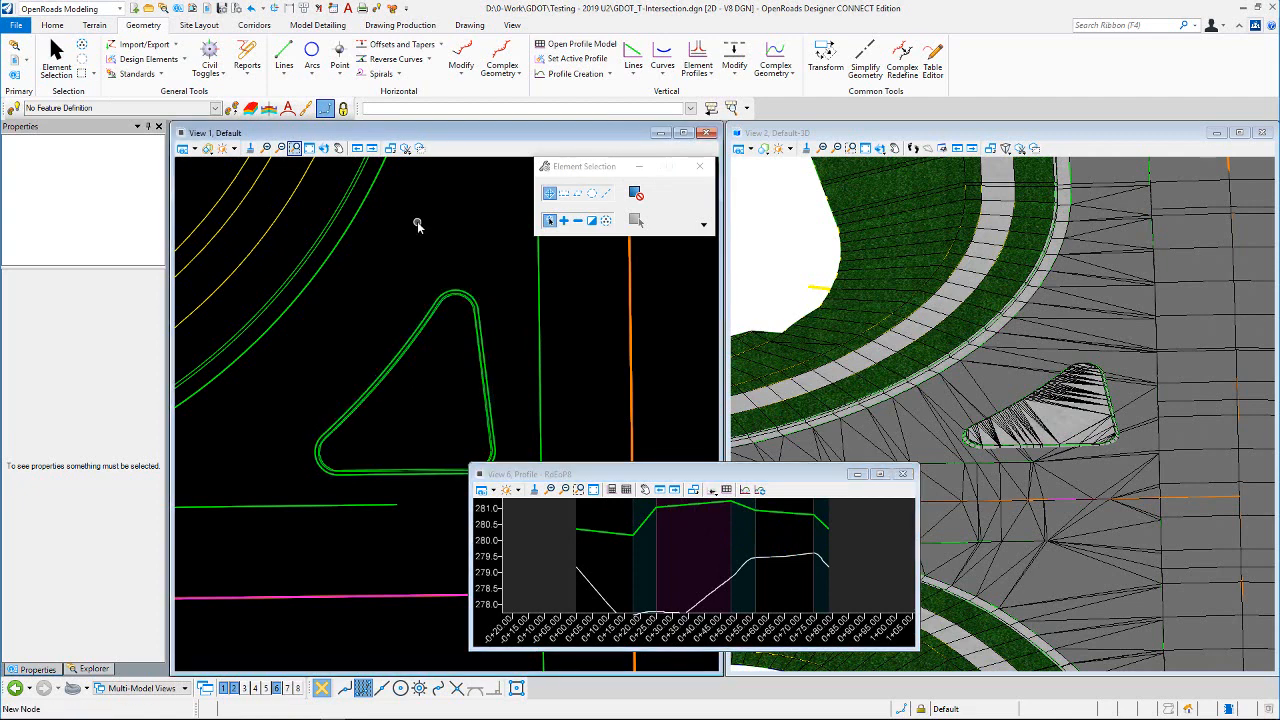
Step: Start a Profile From Surface with the island's outline as the plan element
scroll(423, 220, "down", 3)
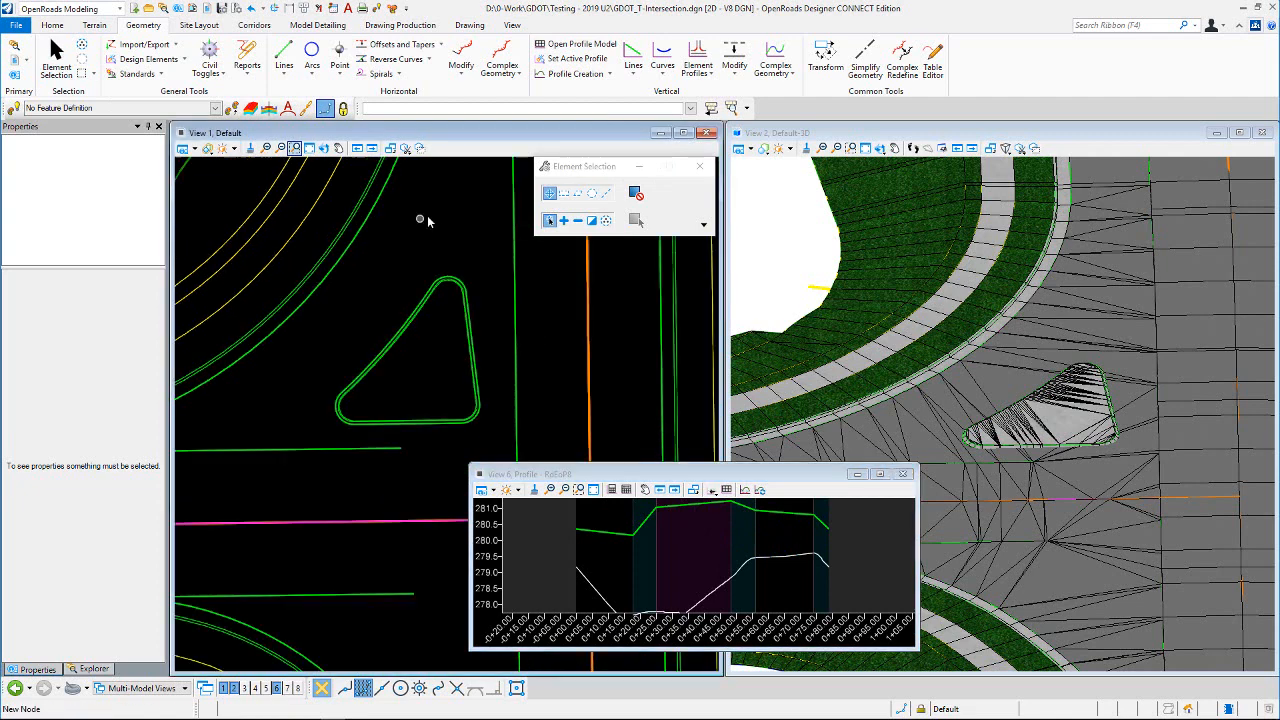
left_click(607, 74)
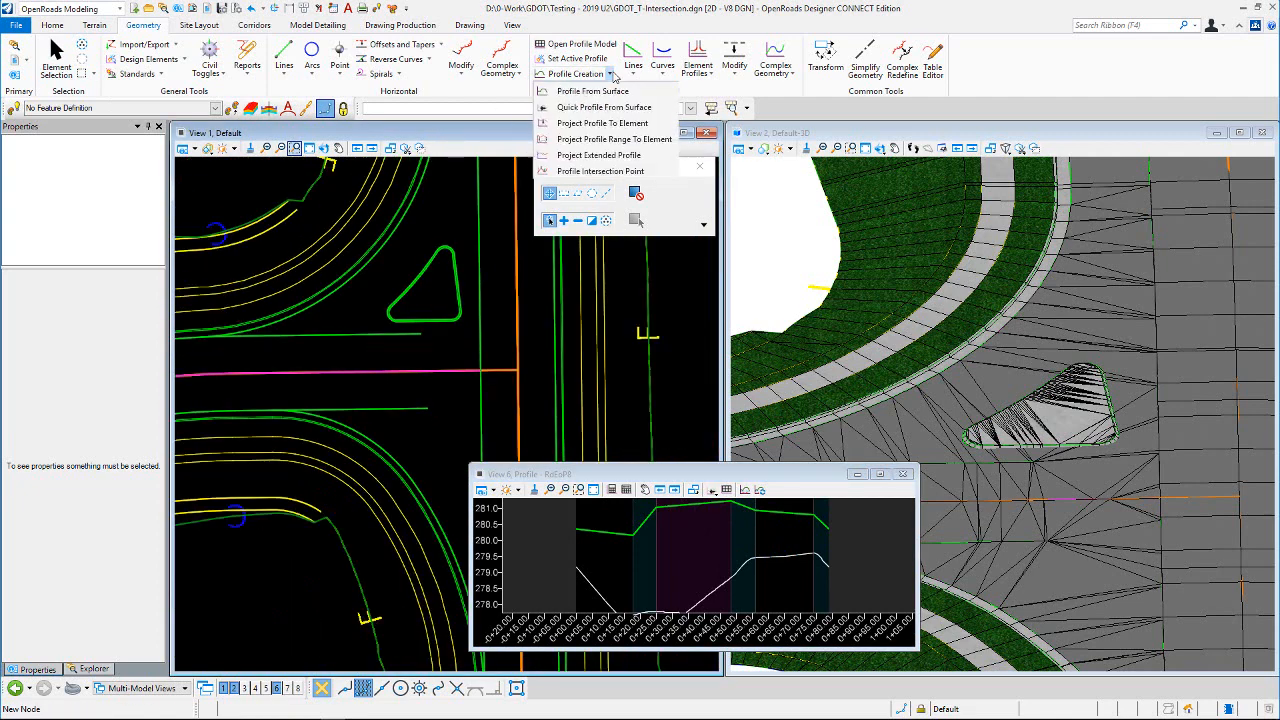
left_click(601, 91)
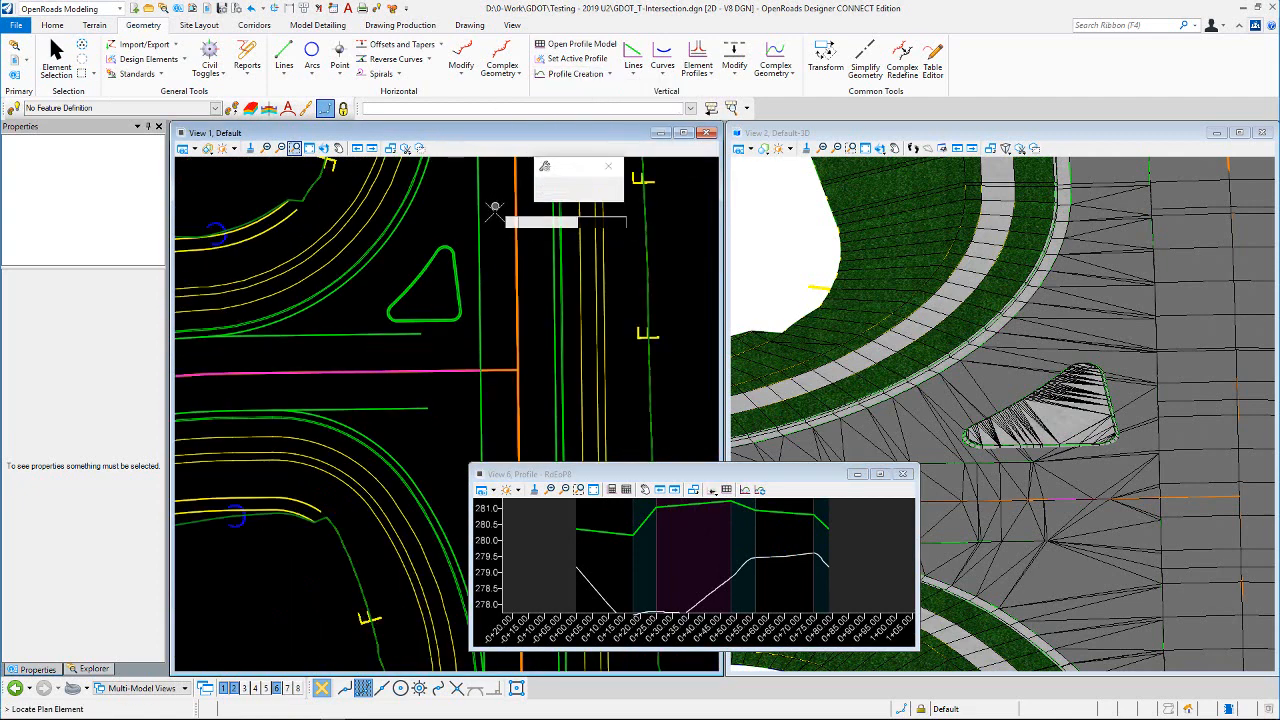
left_click(458, 271)
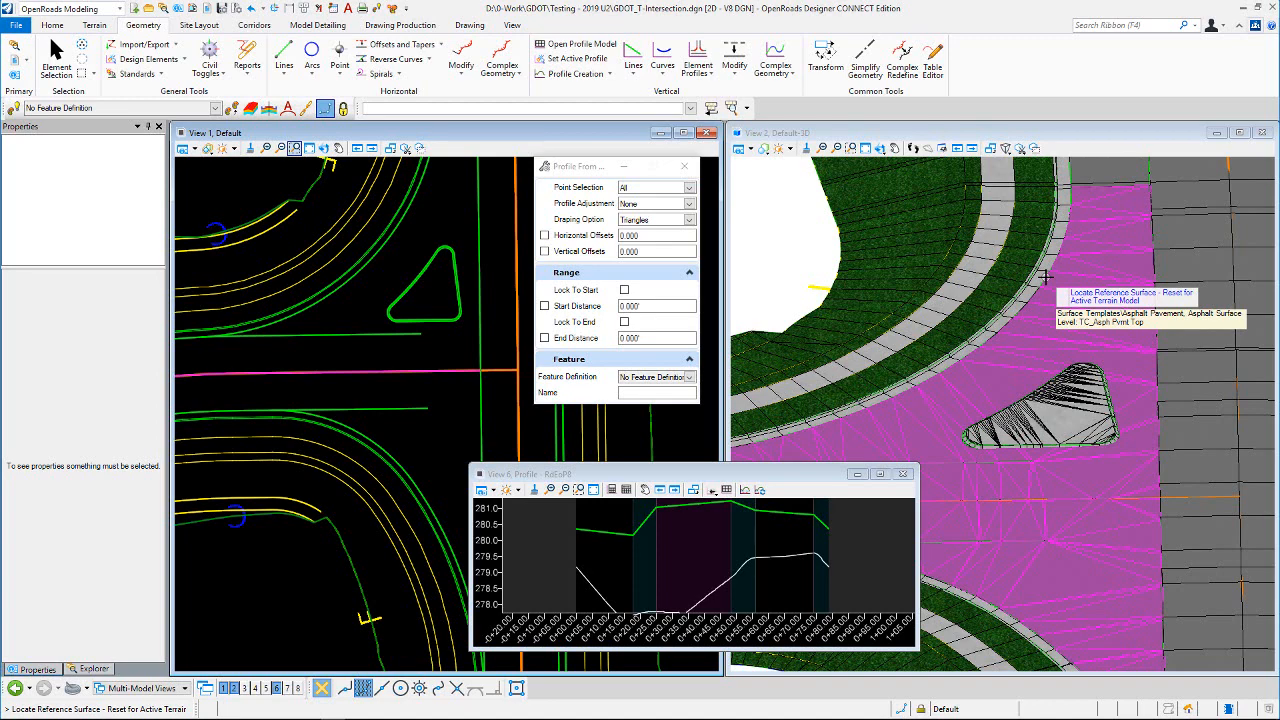
Step: Rotate the 3D view to expose the pavement layers at the side road's end and try to pick a reference surface there
scroll(1113, 280, "down", 3)
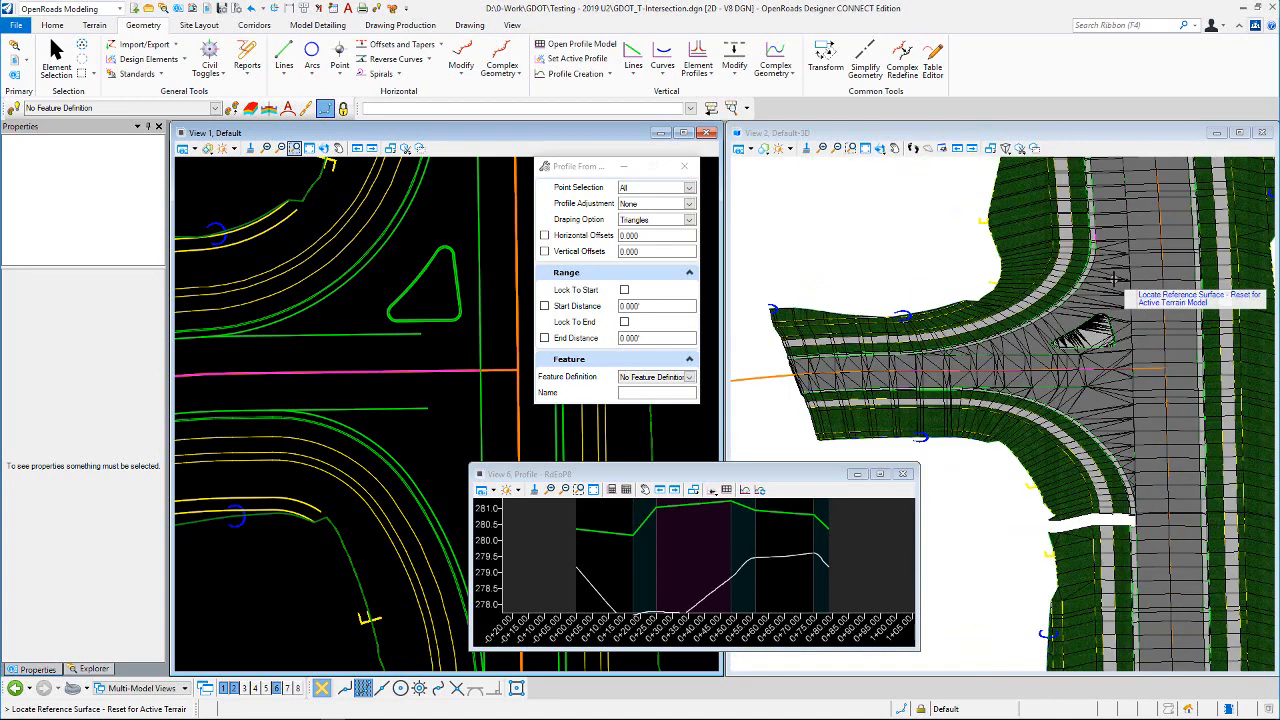
scroll(787, 378, "up", 2)
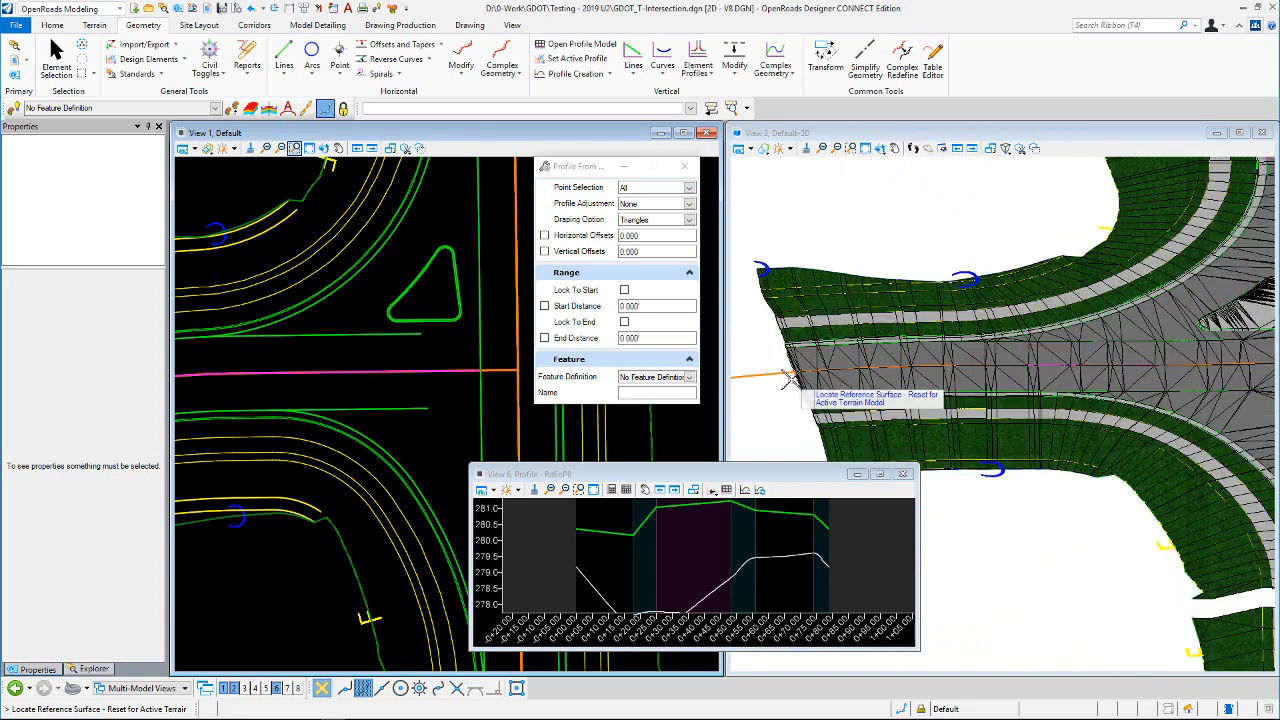
scroll(787, 378, "up", 5)
left_click(850, 149)
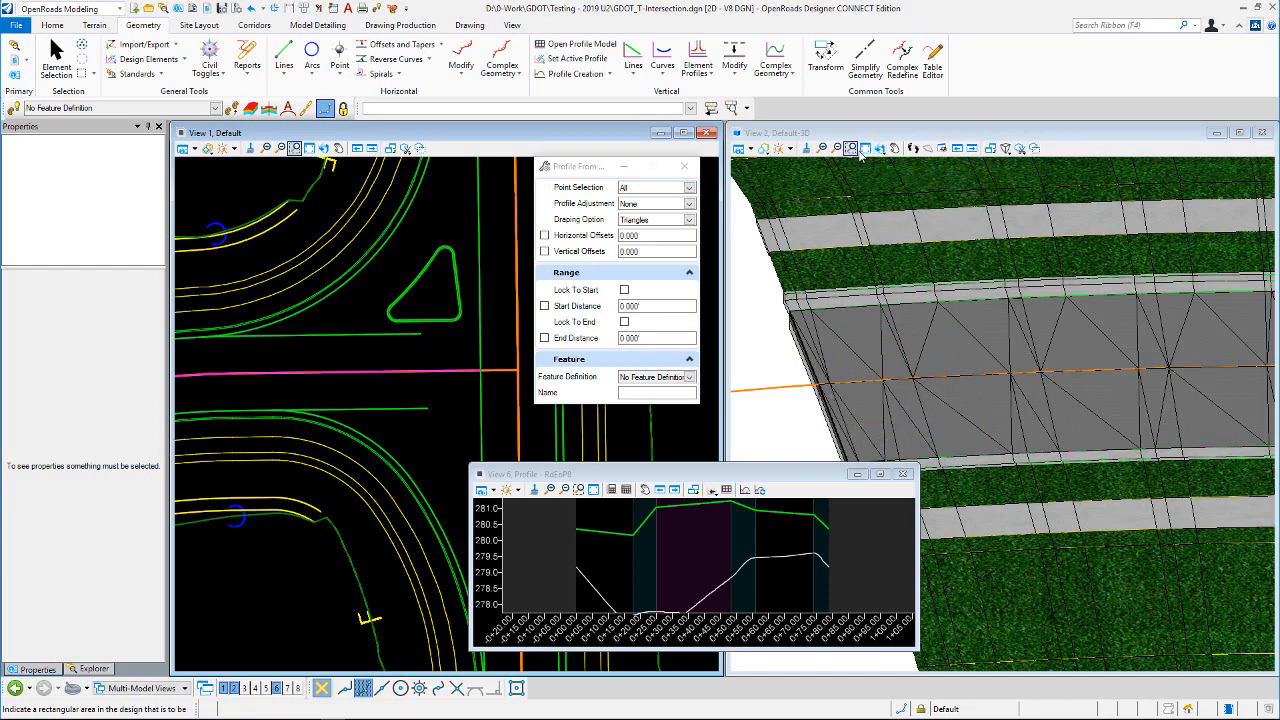
left_click(879, 148)
left_click(900, 164)
left_click(852, 337)
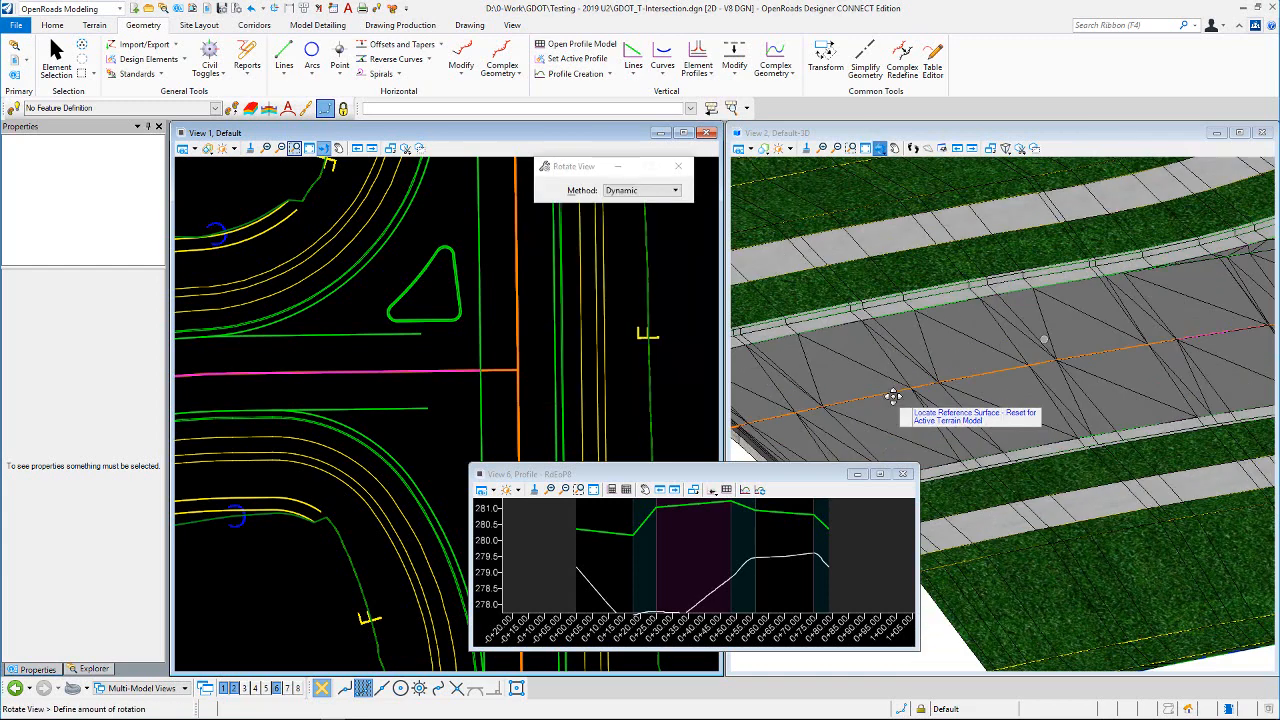
left_click(920, 371)
right_click(1060, 356)
scroll(1130, 338, "down", 1)
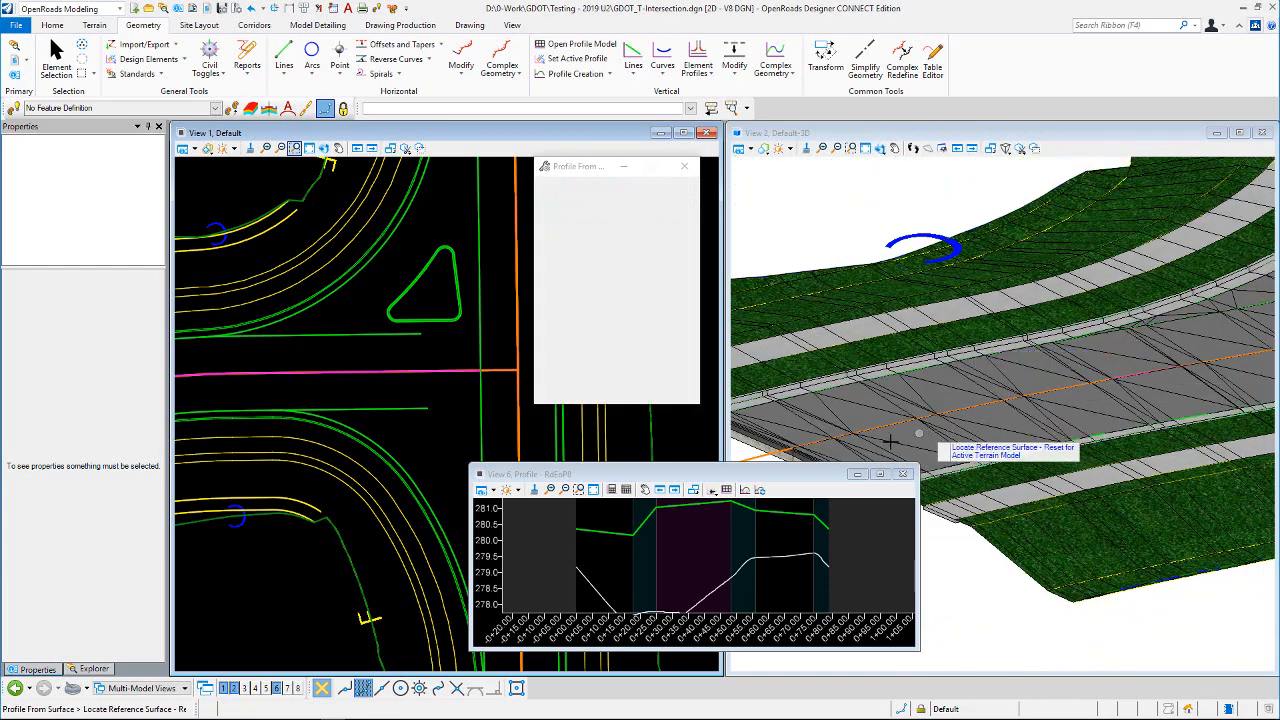
scroll(756, 440, "up", 4)
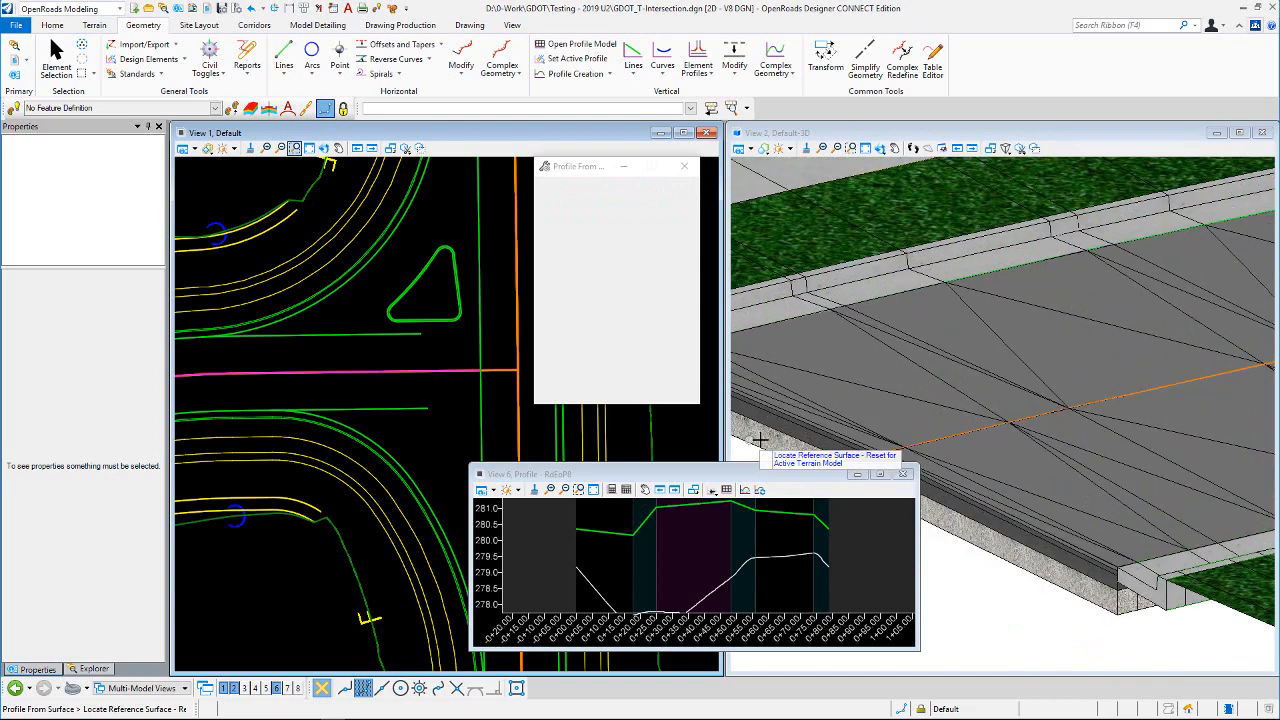
left_click(994, 617)
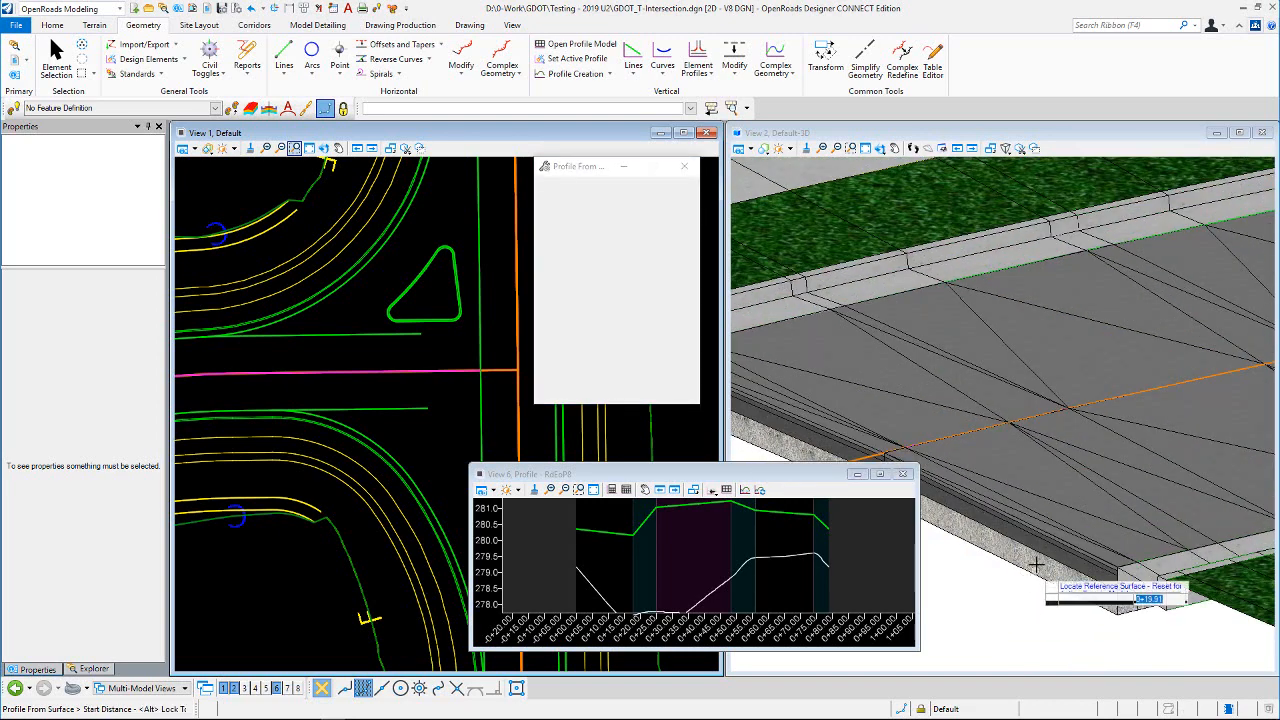
right_click(980, 618)
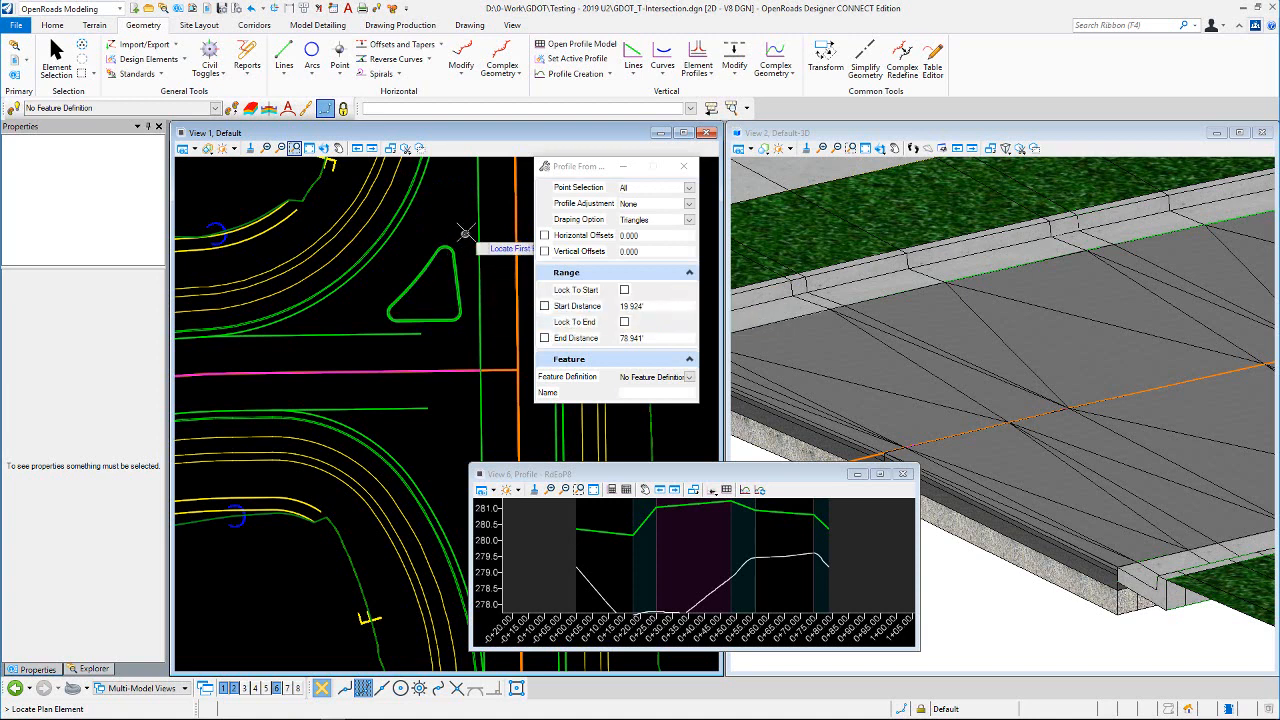
Step: Pick the triangular island's outer outline as the plan element and the For_Profiling_Islands terrain as the reference surface
scroll(460, 258, "up", 1)
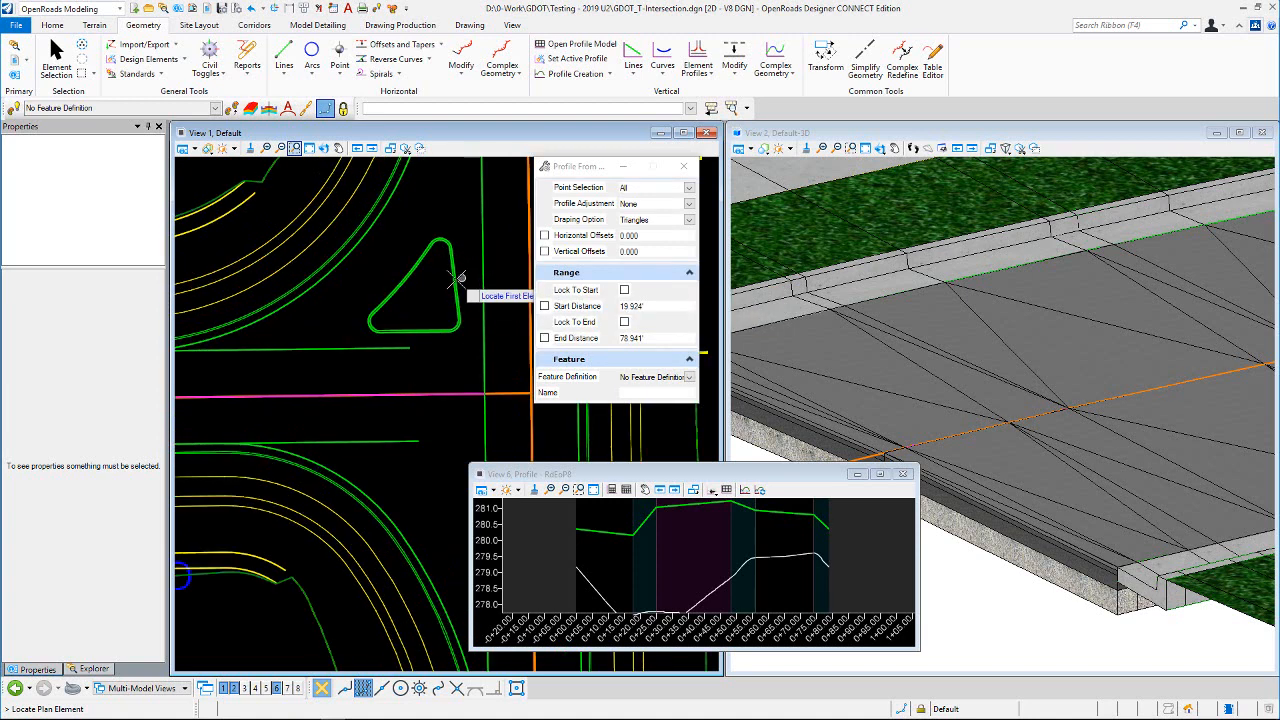
scroll(458, 278, "up", 3)
left_click(447, 275)
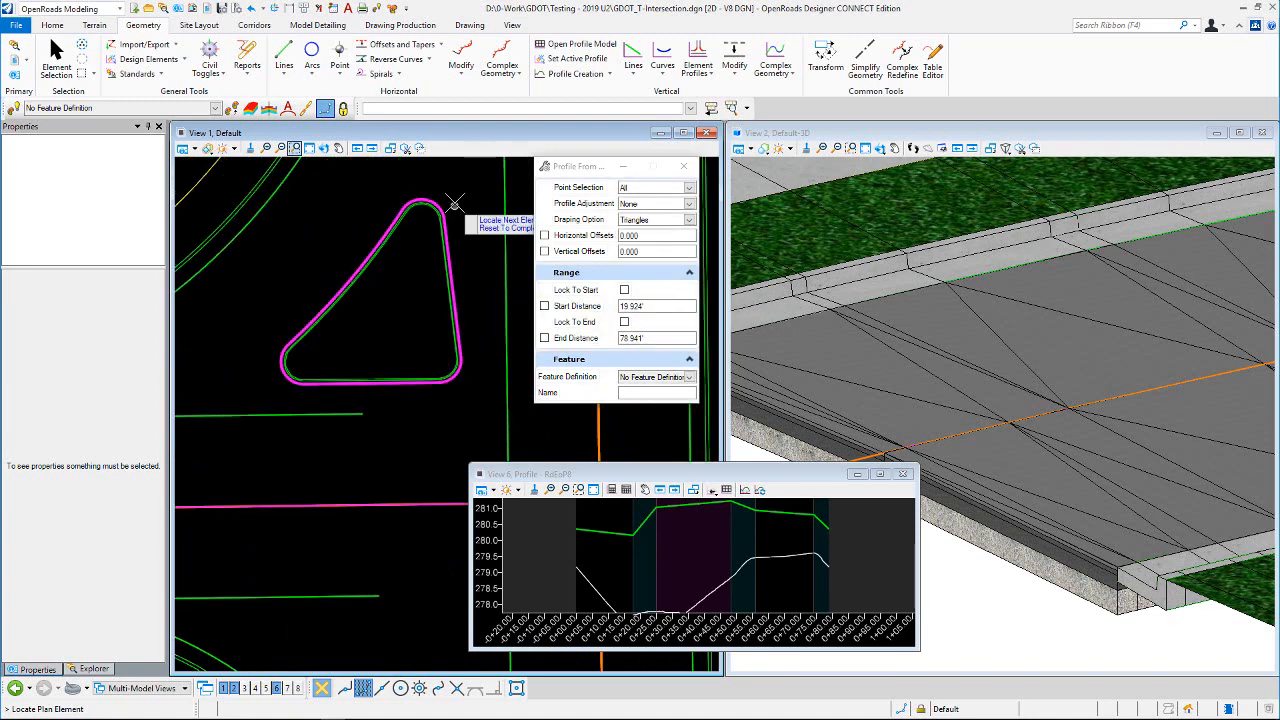
right_click(455, 198)
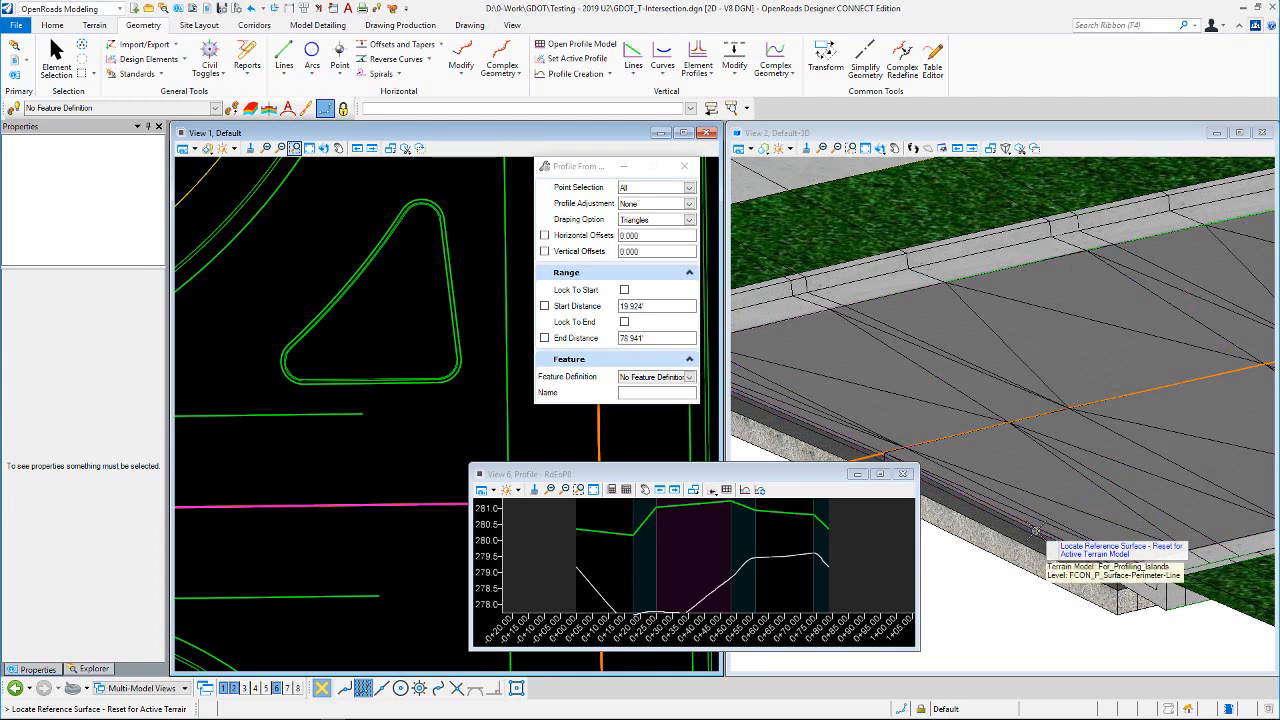
left_click(1036, 531)
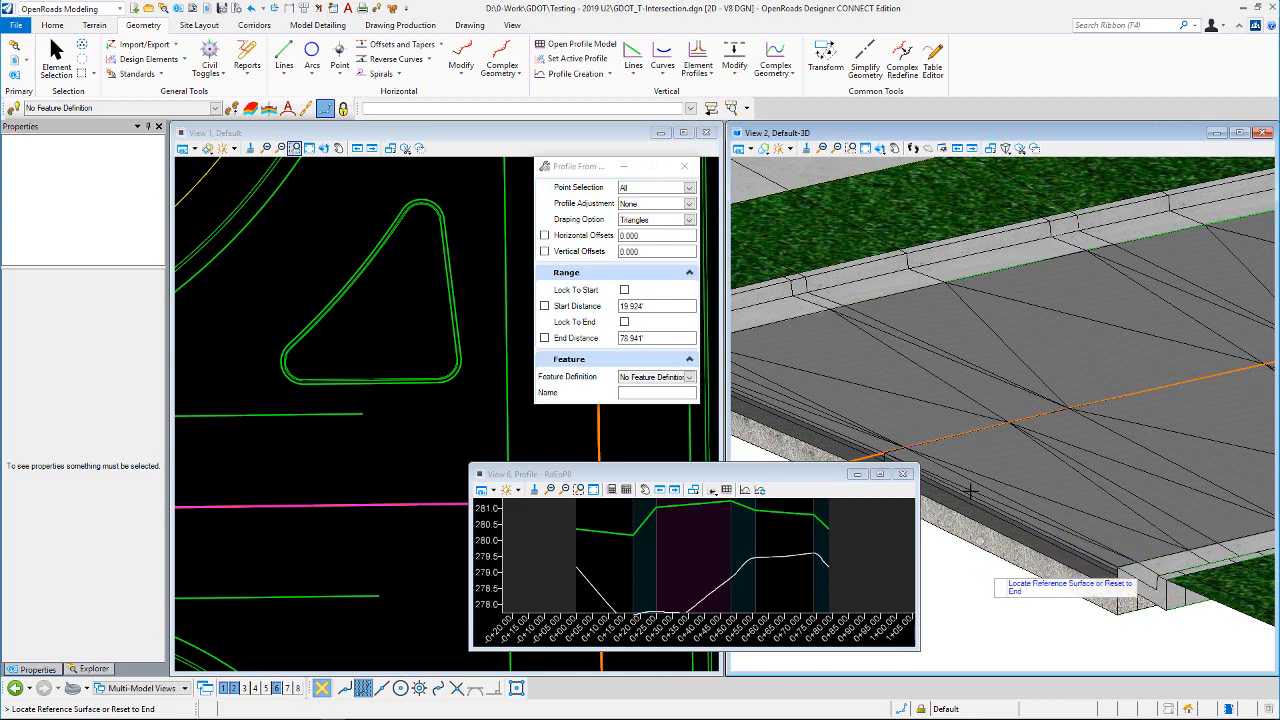
scroll(980, 500, "down", 3)
scroll(970, 488, "down", 5)
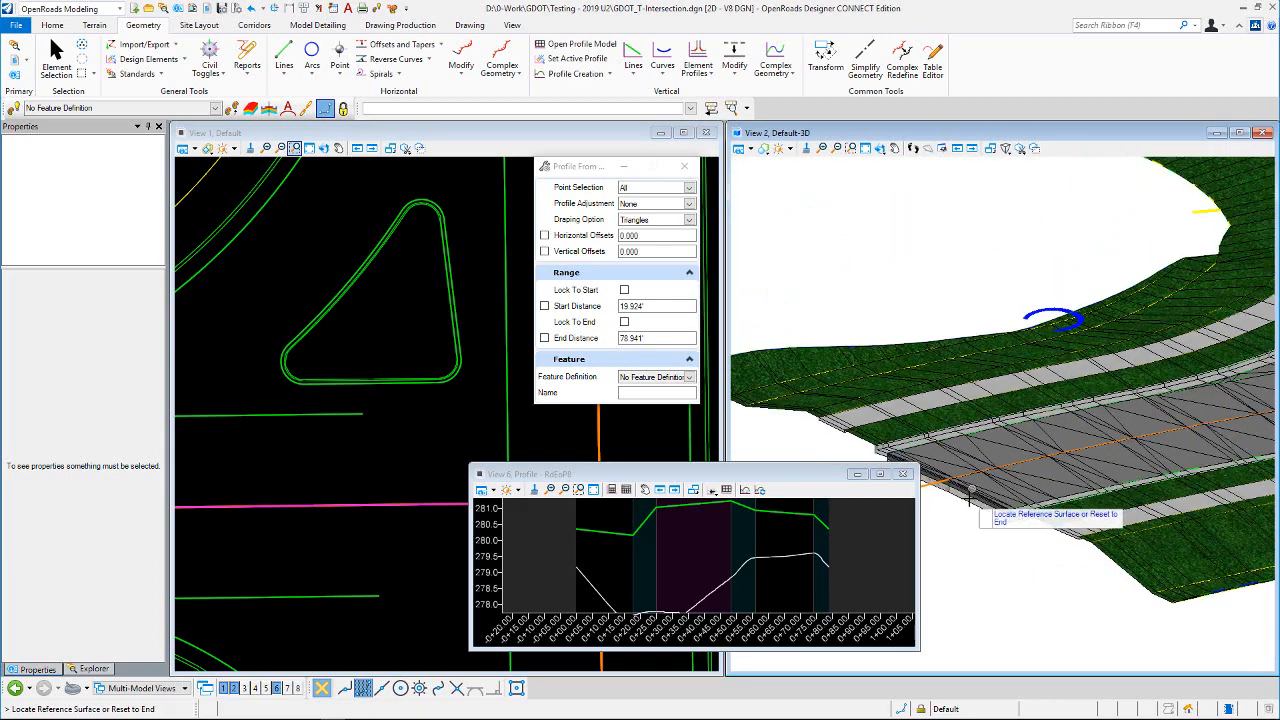
left_click(379, 306)
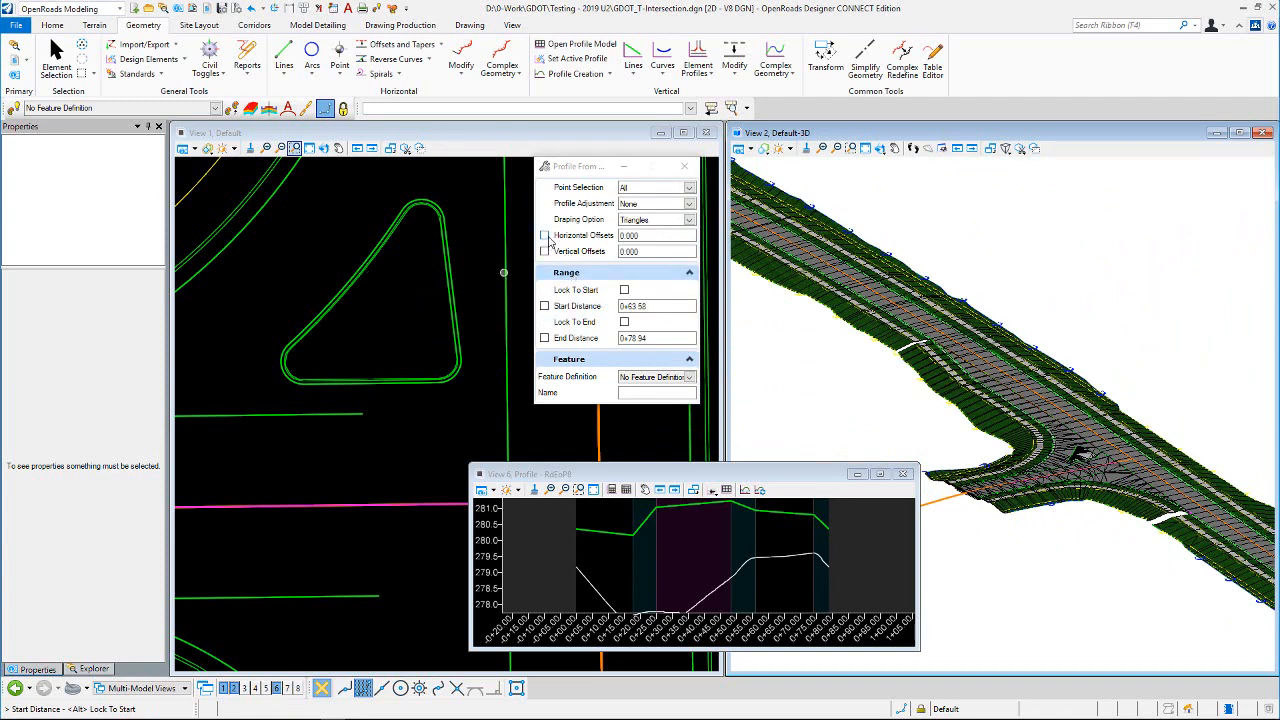
Step: Fix the profile's horizontal and vertical offsets at 0.000 and lock its range to the outline's start and end
left_click(545, 236)
left_click(630, 251)
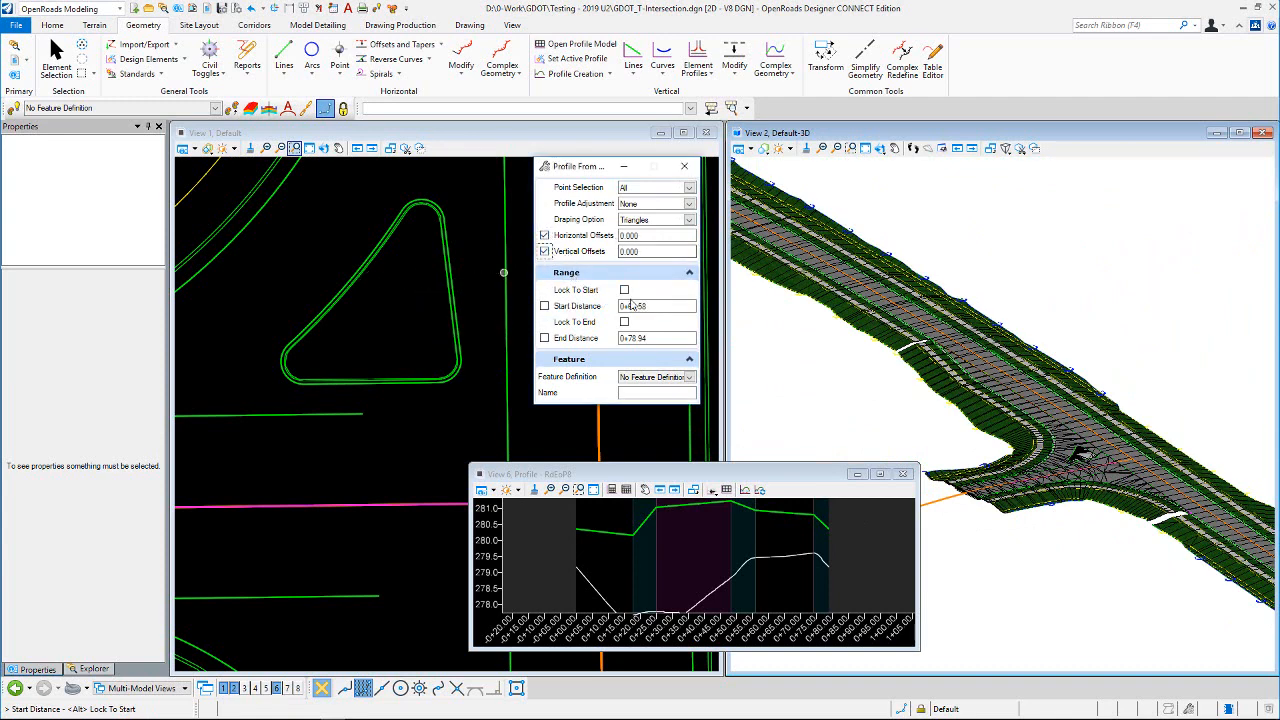
left_click(624, 289)
left_click(624, 321)
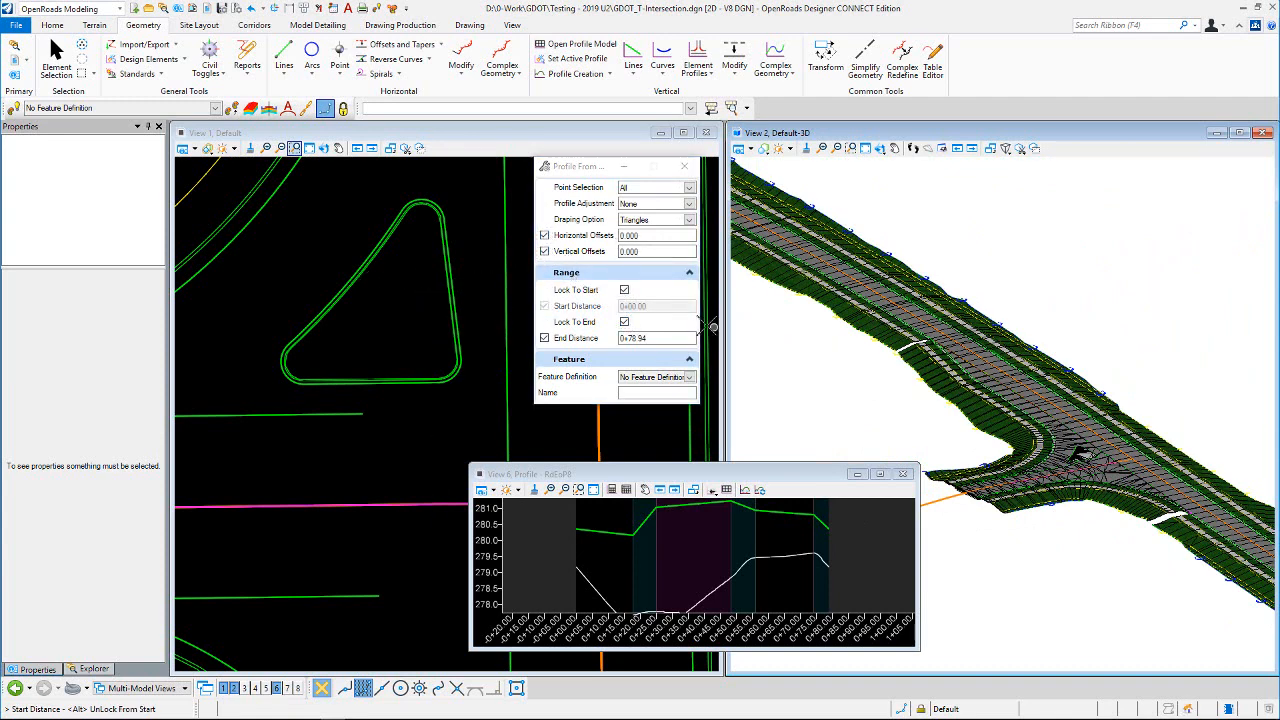
Step: Accept the locked range, point selection All, no profile adjustment and Triangles draping to create the surface profile, and end the command
left_click(405, 296)
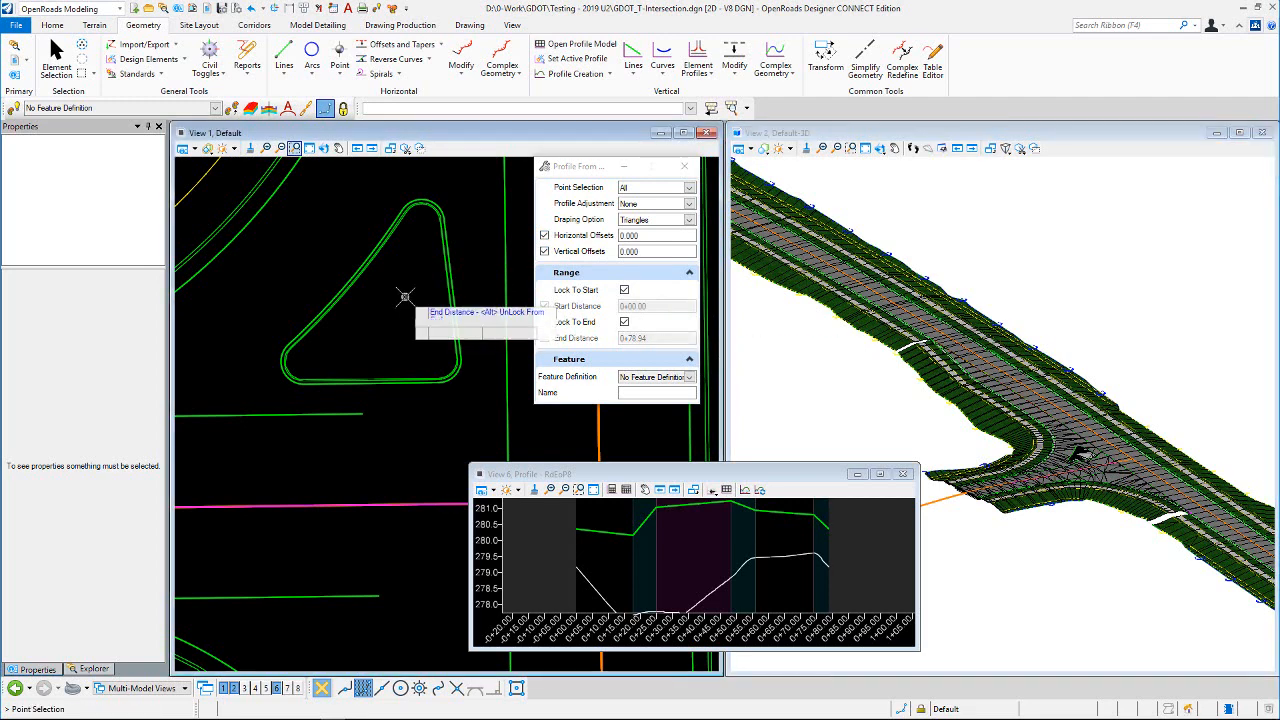
left_click(405, 296)
left_click(405, 296)
left_click(405, 296)
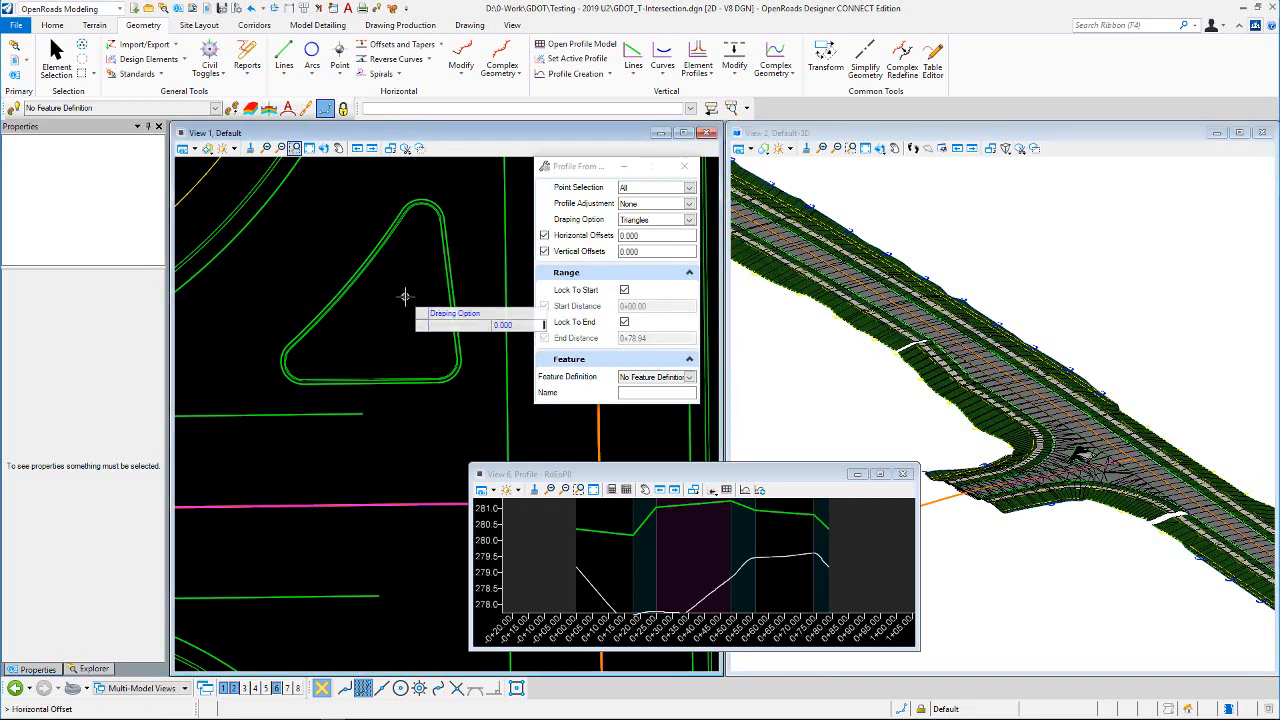
left_click(405, 296)
left_click(405, 296)
left_click(405, 296)
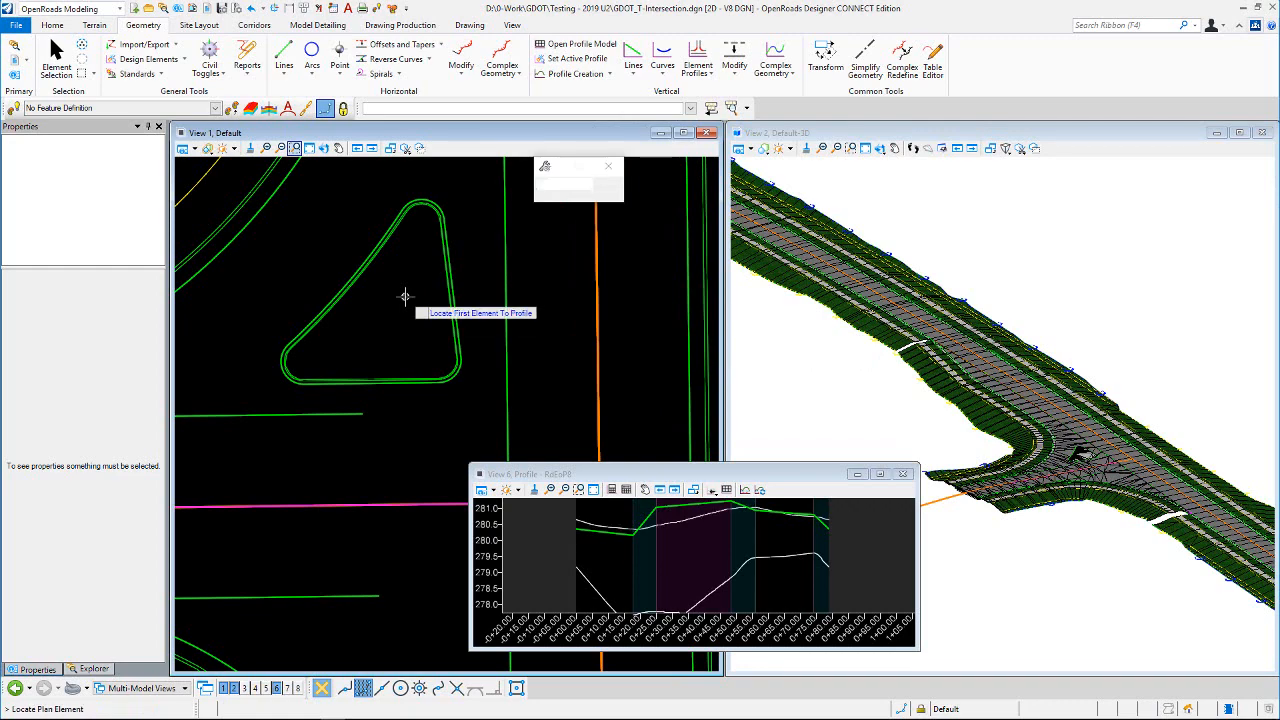
key("Escape")
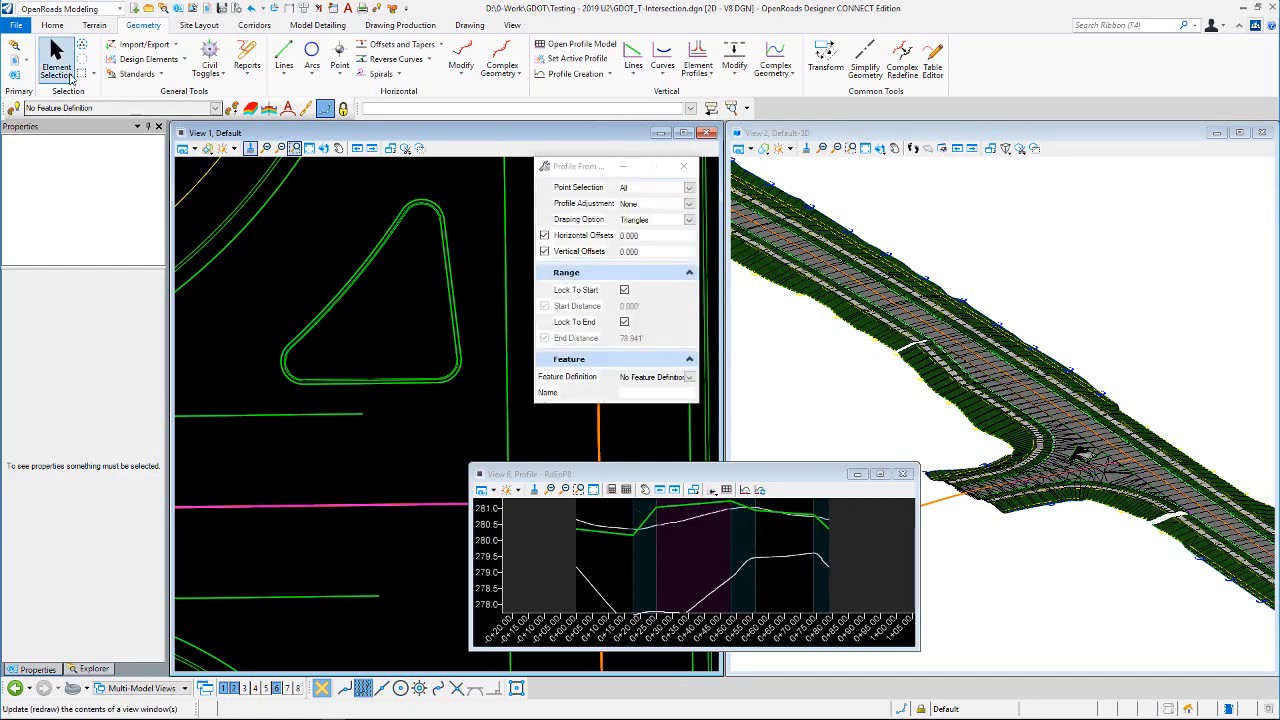
Step: Make the new For_Profiling_Islands surface profile the active profile of the island's outline
scroll(970, 480, "up", 6)
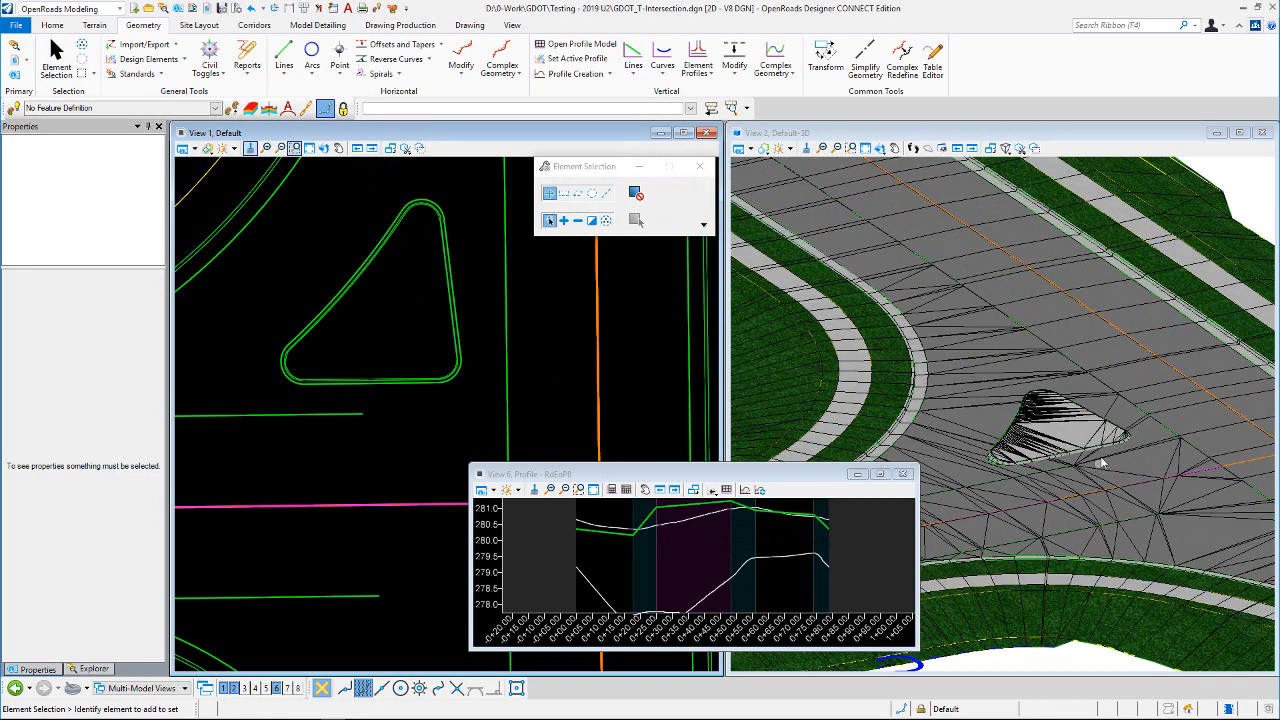
scroll(1045, 345, "down", 2)
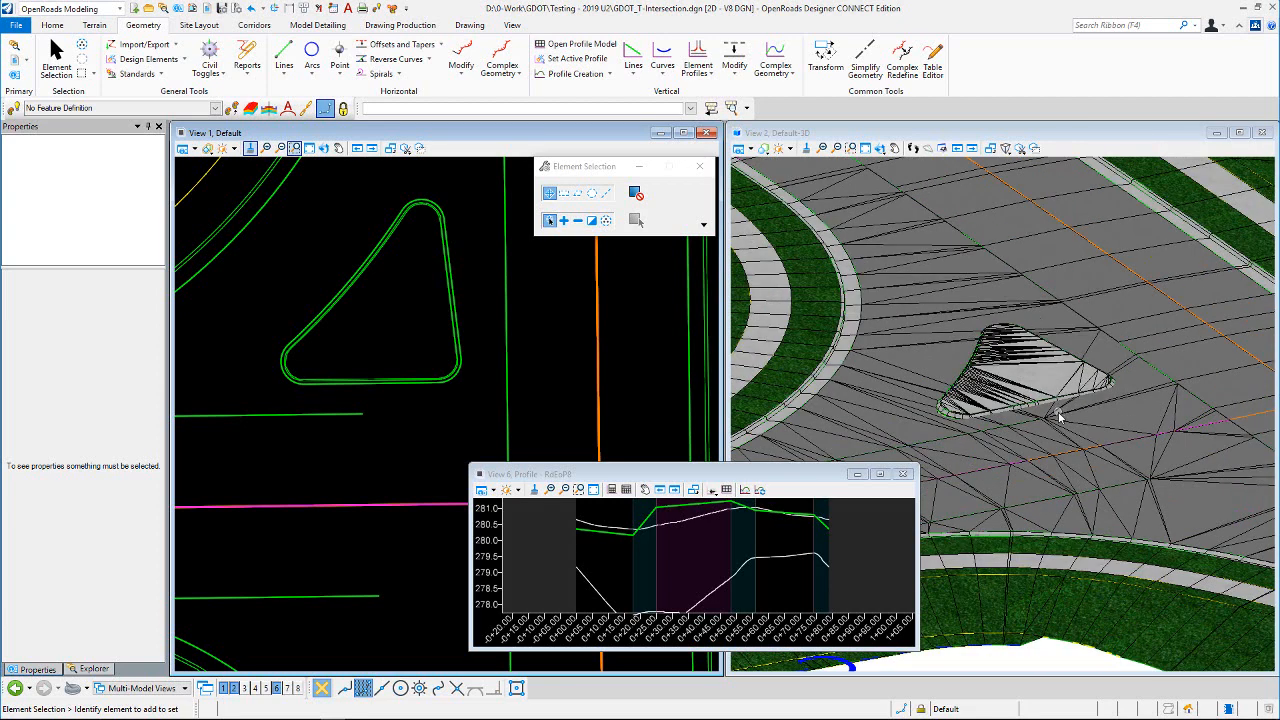
scroll(1054, 408, "up", 2)
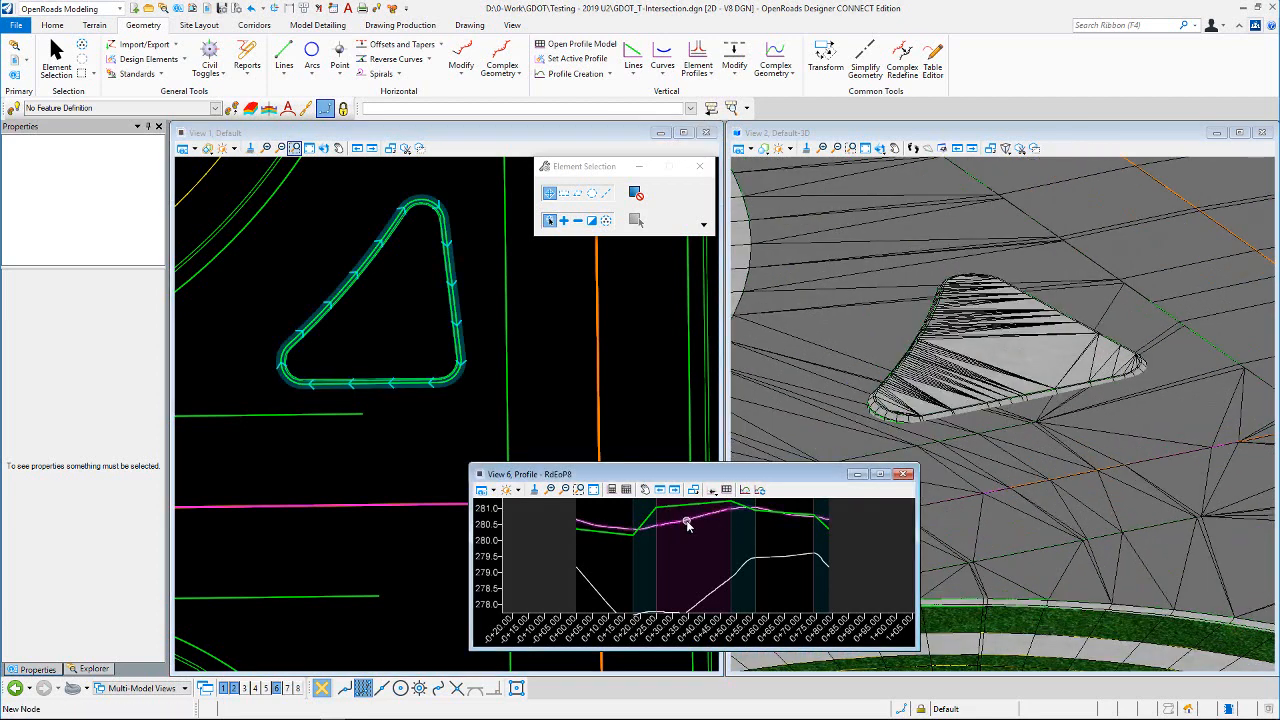
left_click(684, 522)
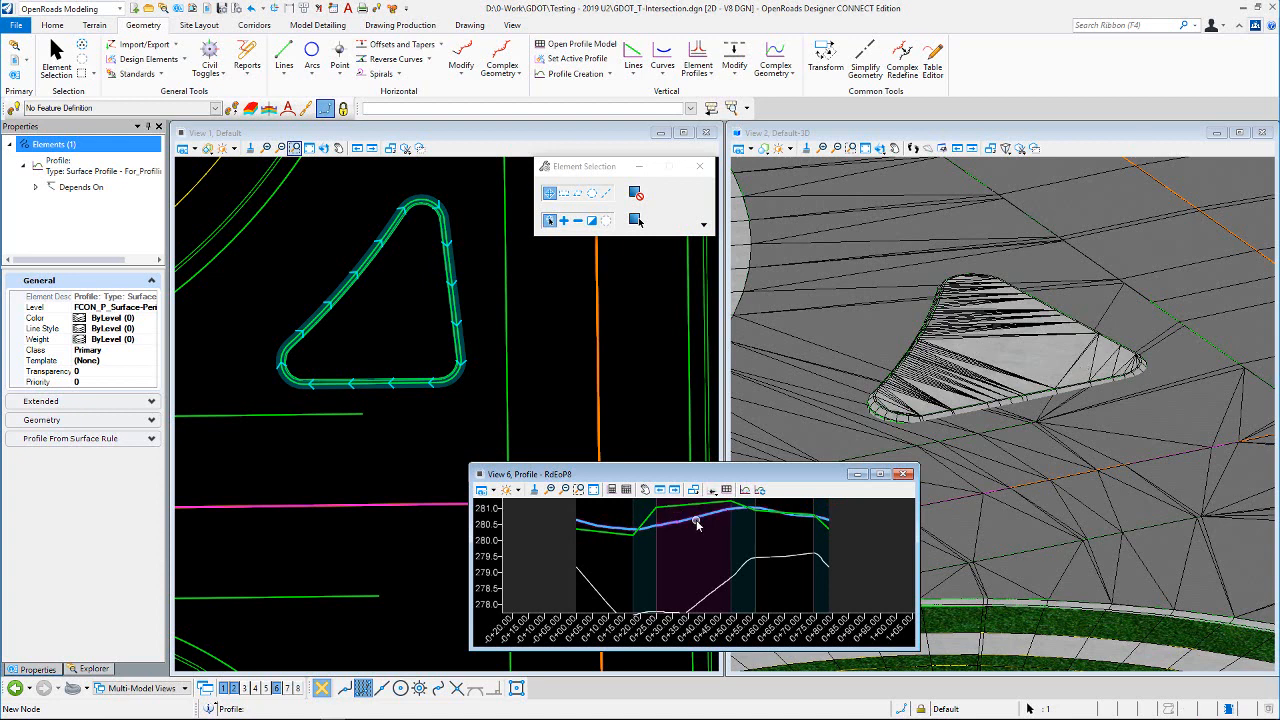
mouse_move(697, 524)
left_click(734, 516)
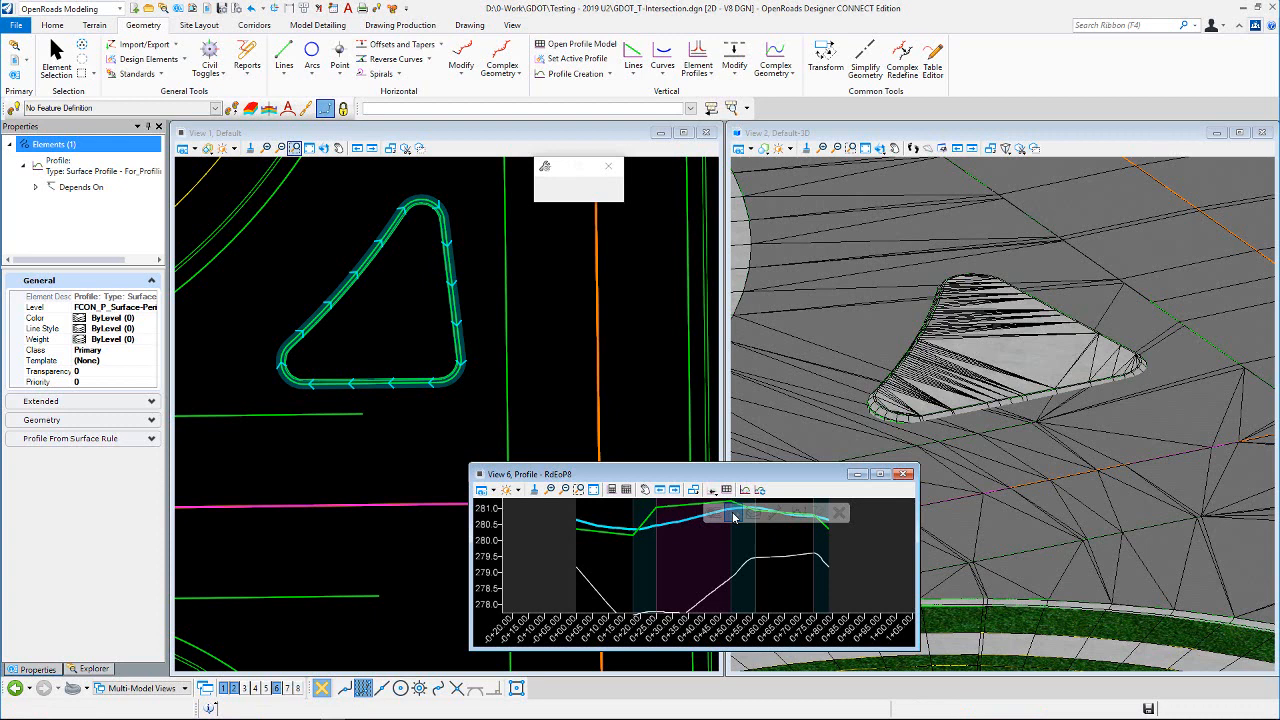
left_click(480, 294)
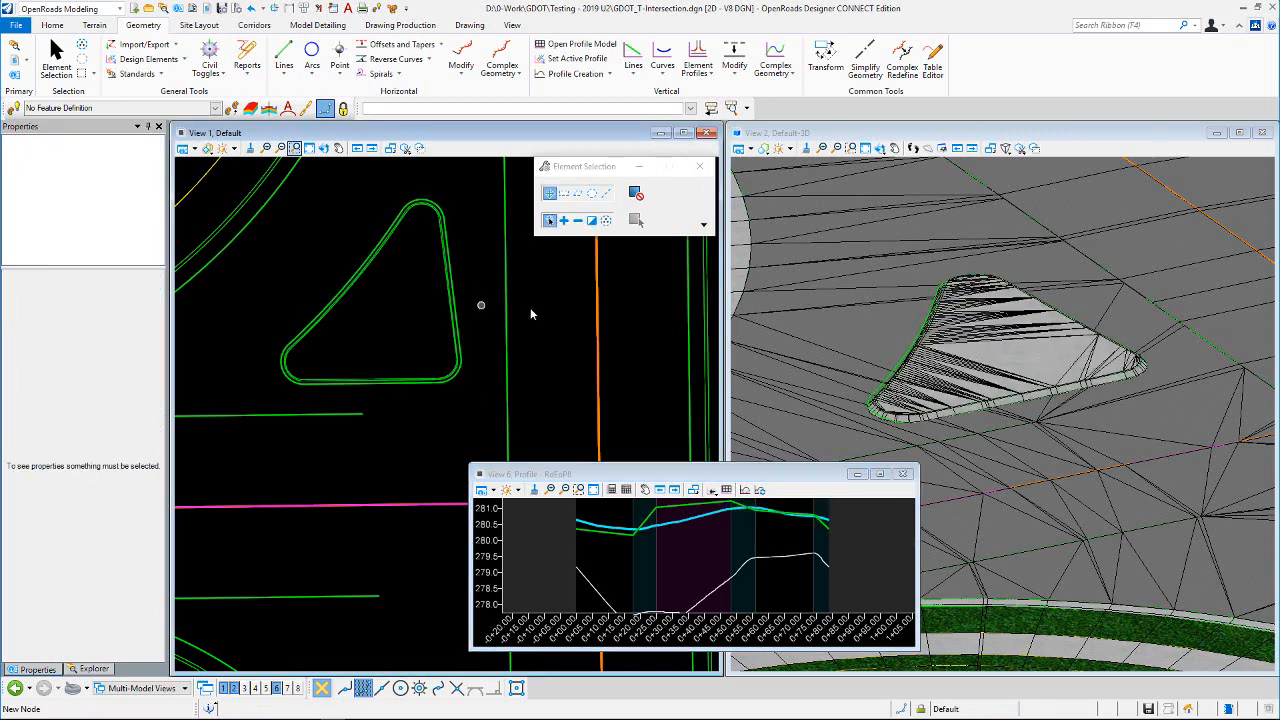
Step: Examine the pavement at the side road's end and the updated triangular island in the 3D view
scroll(1037, 335, "down", 5)
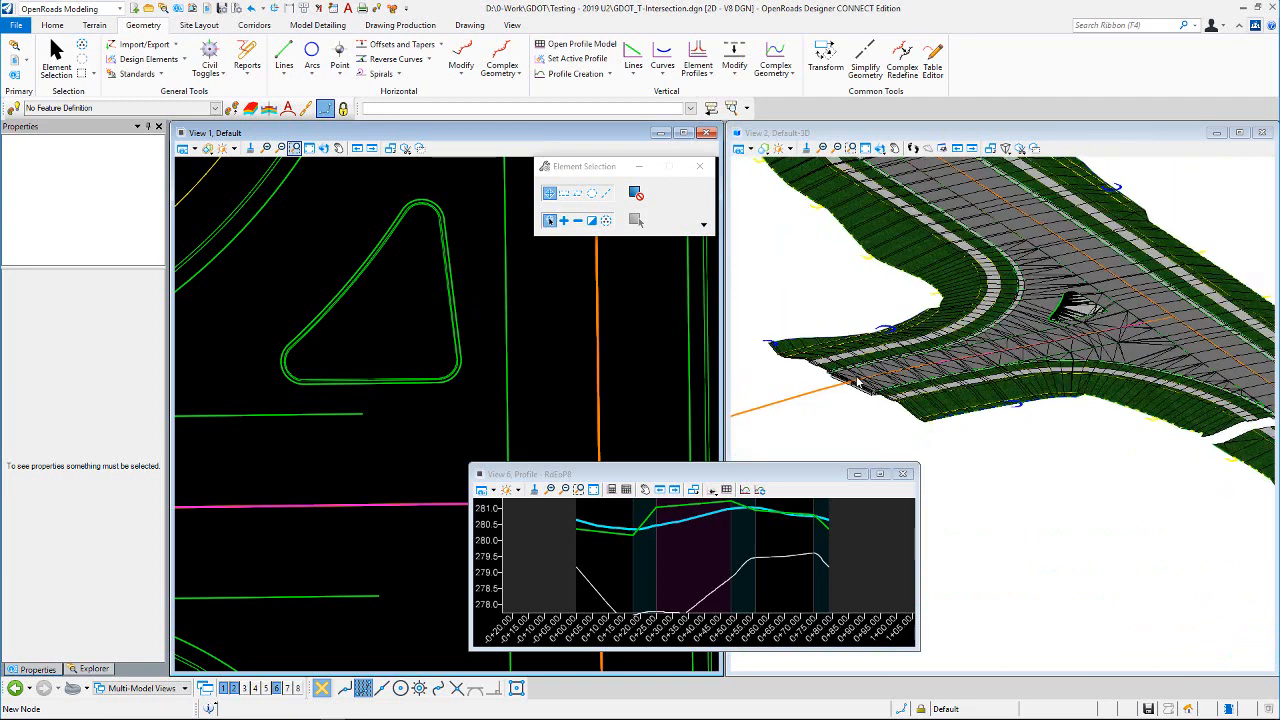
scroll(870, 390, "up", 2)
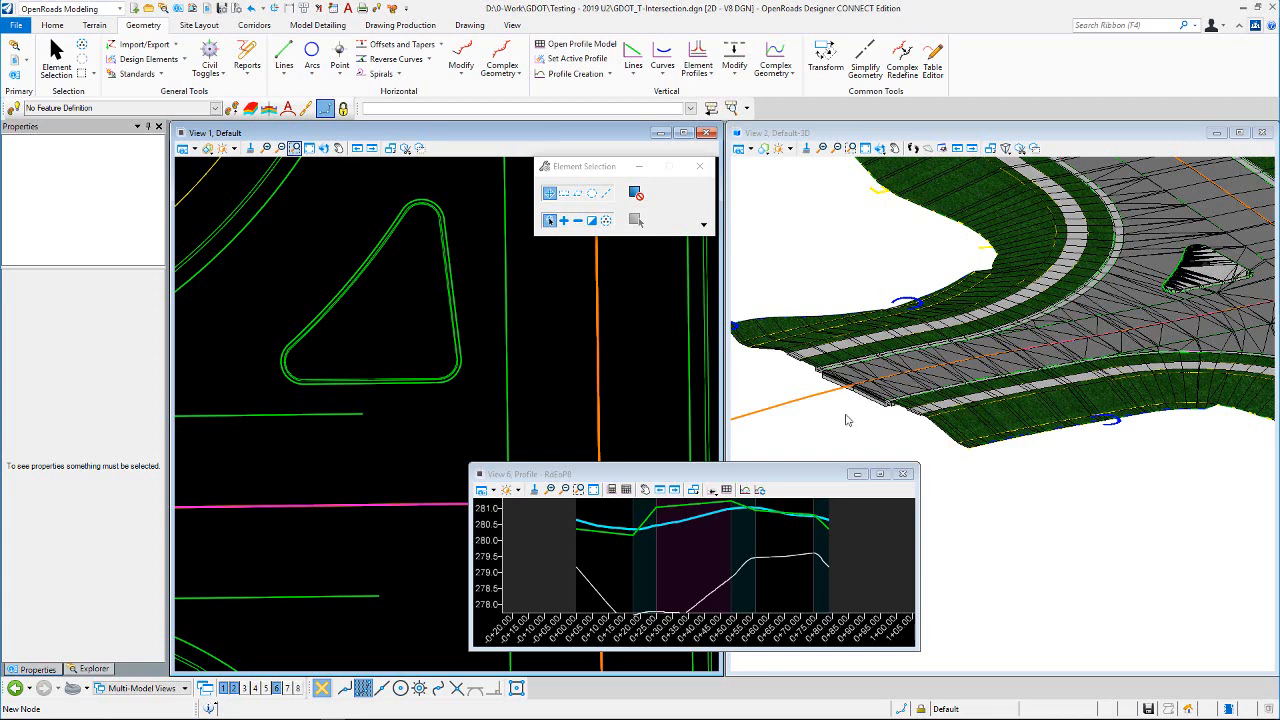
scroll(846, 399, "up", 3)
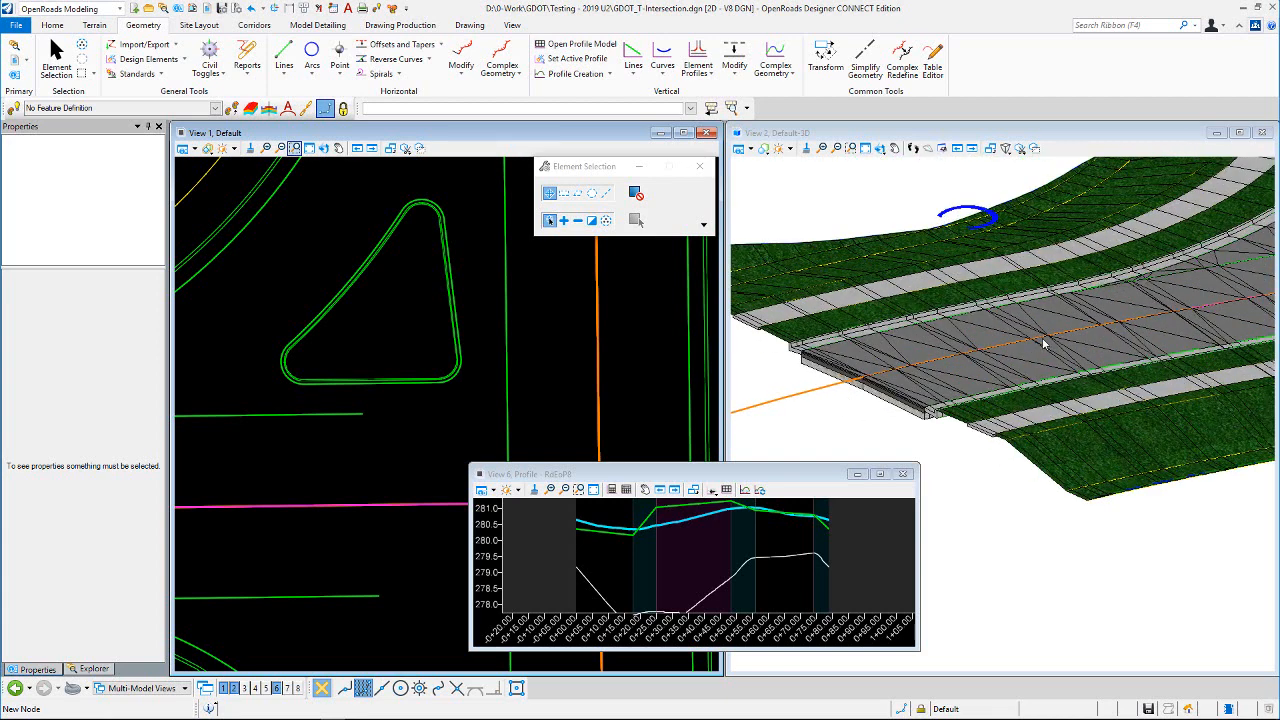
left_click(1035, 327)
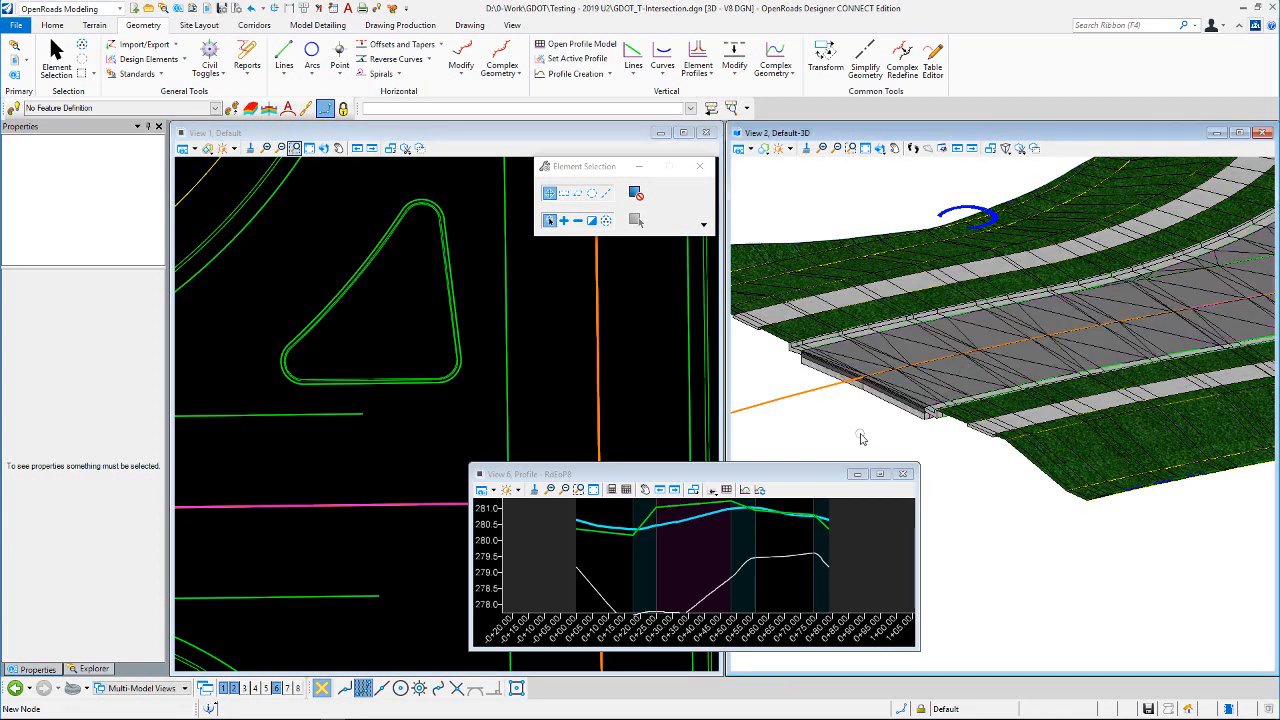
scroll(838, 432, "down", 3)
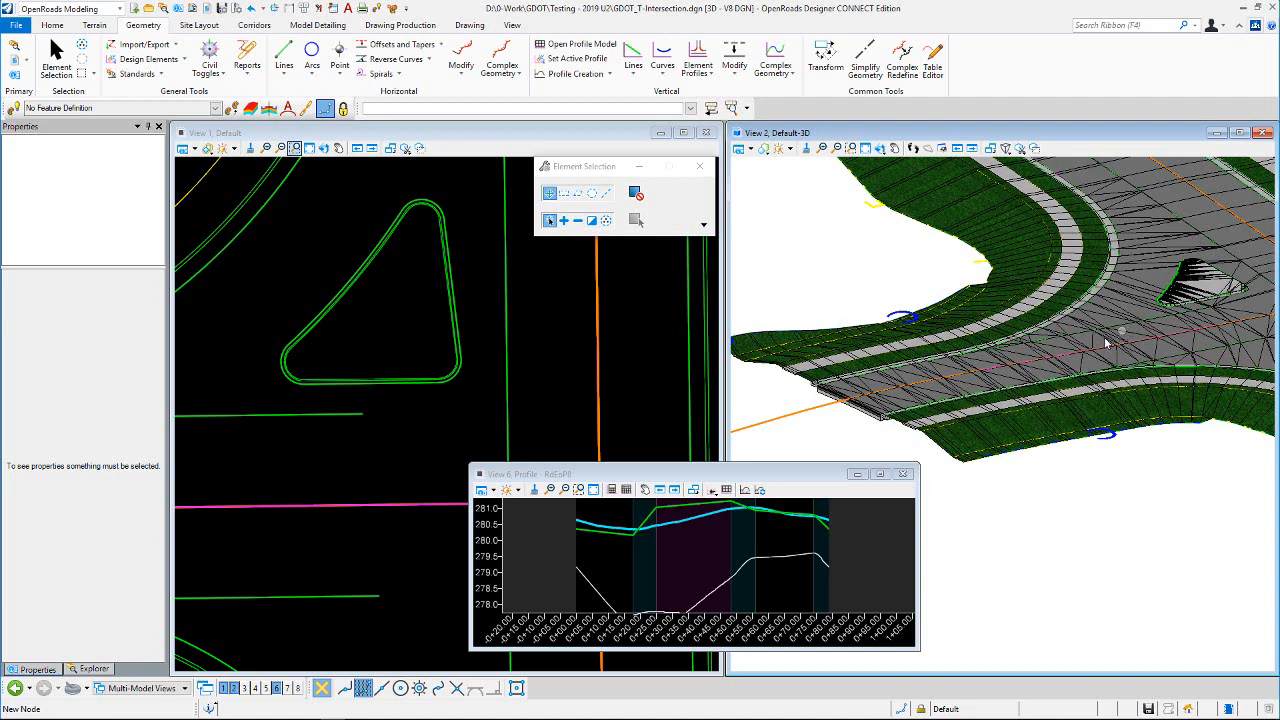
scroll(1108, 328, "up", 3)
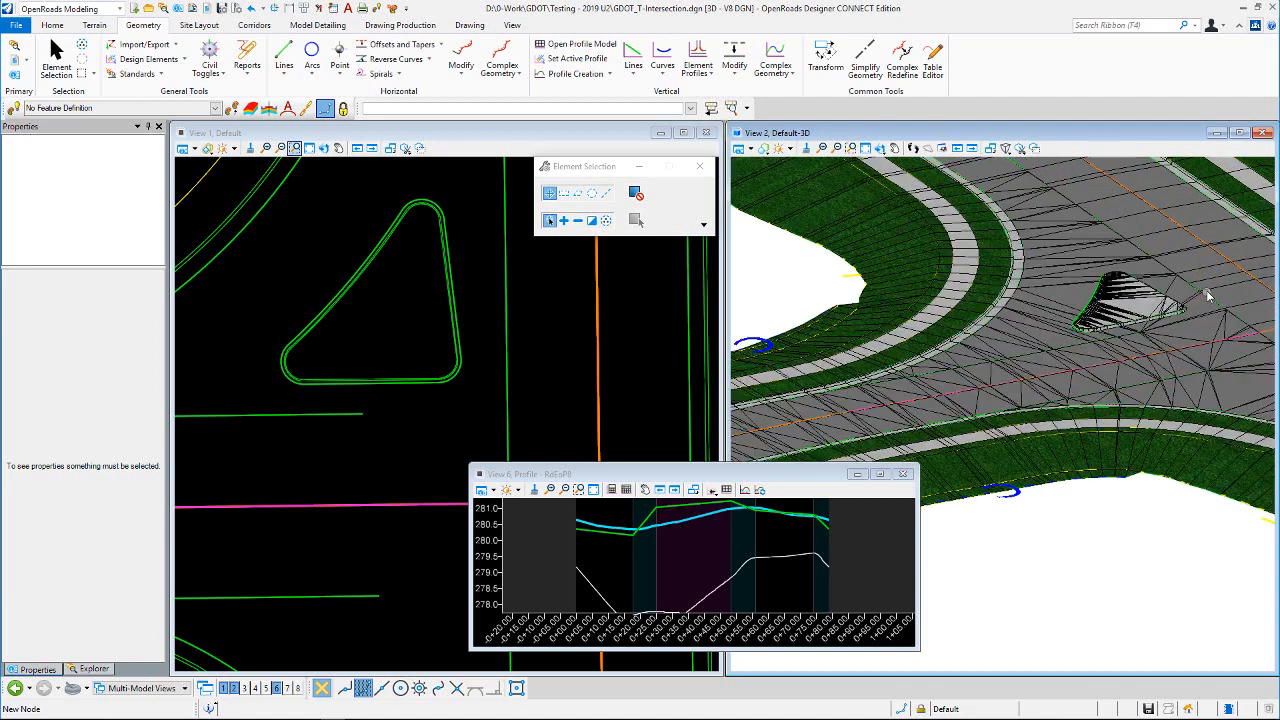
scroll(1208, 296, "up", 1)
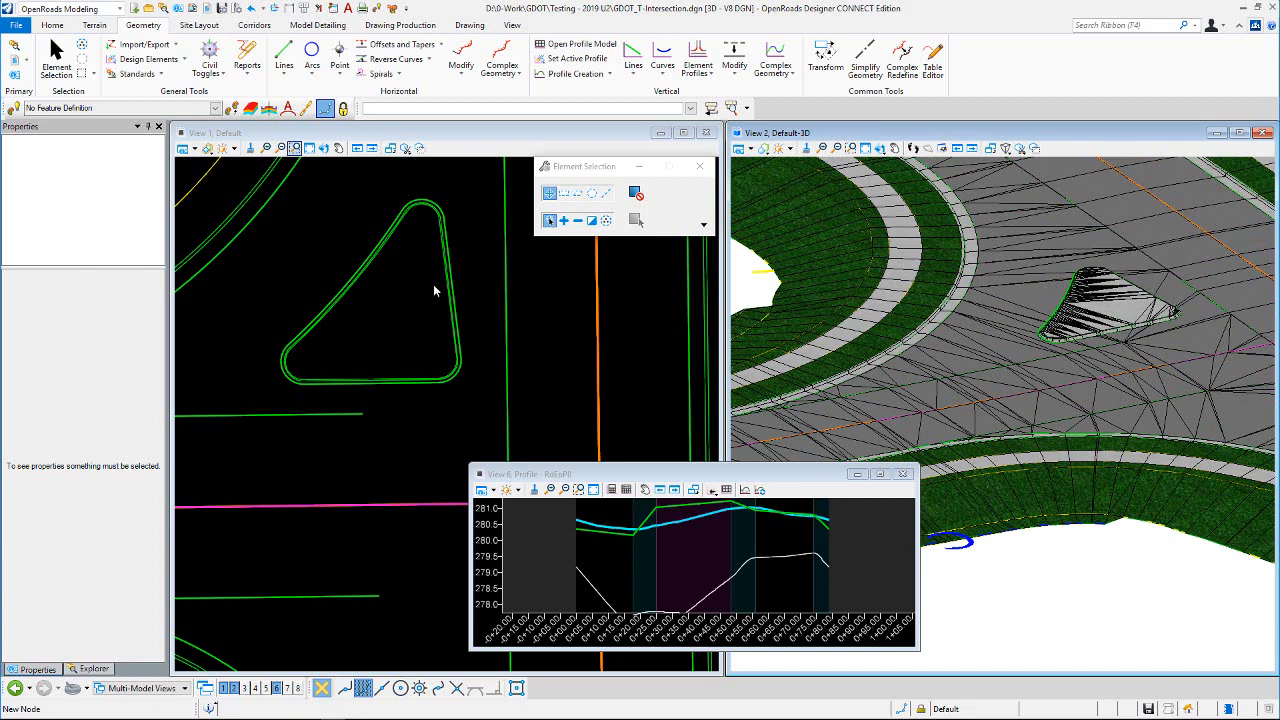
Step: Turn on the display of construction elements in View 1 with the whole intersection in sight
scroll(435, 290, "down", 3)
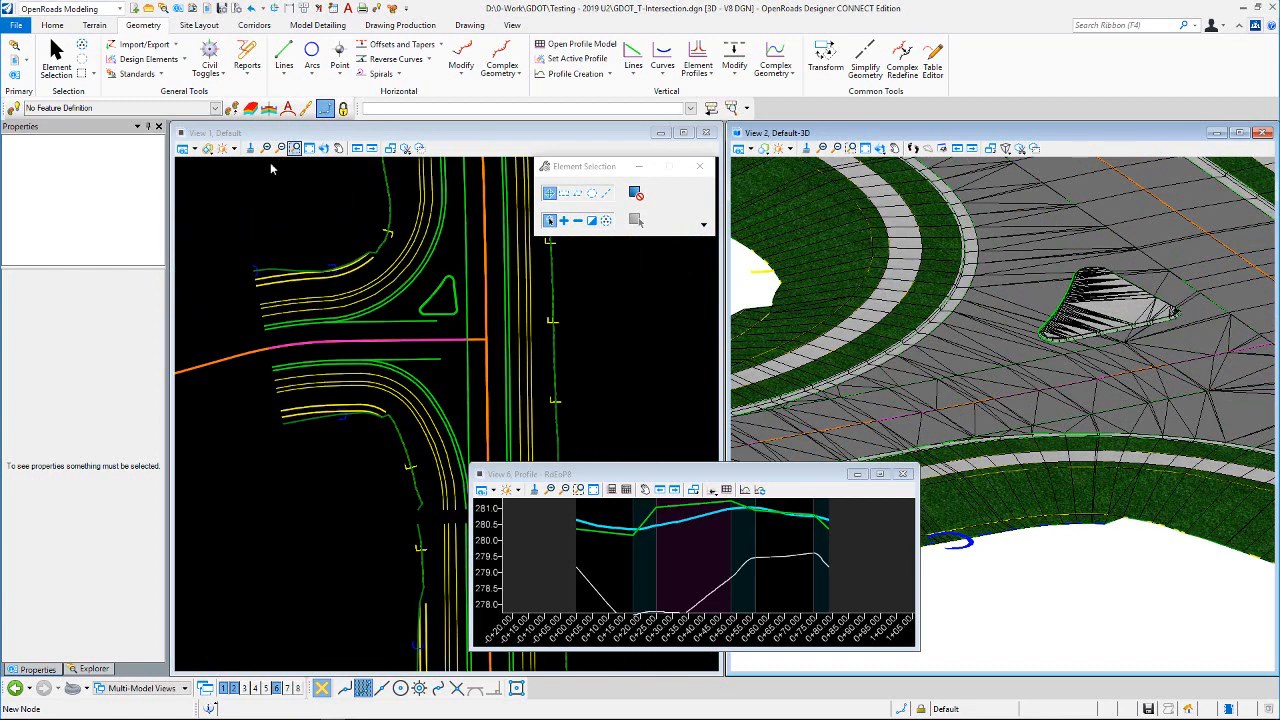
left_click(197, 150)
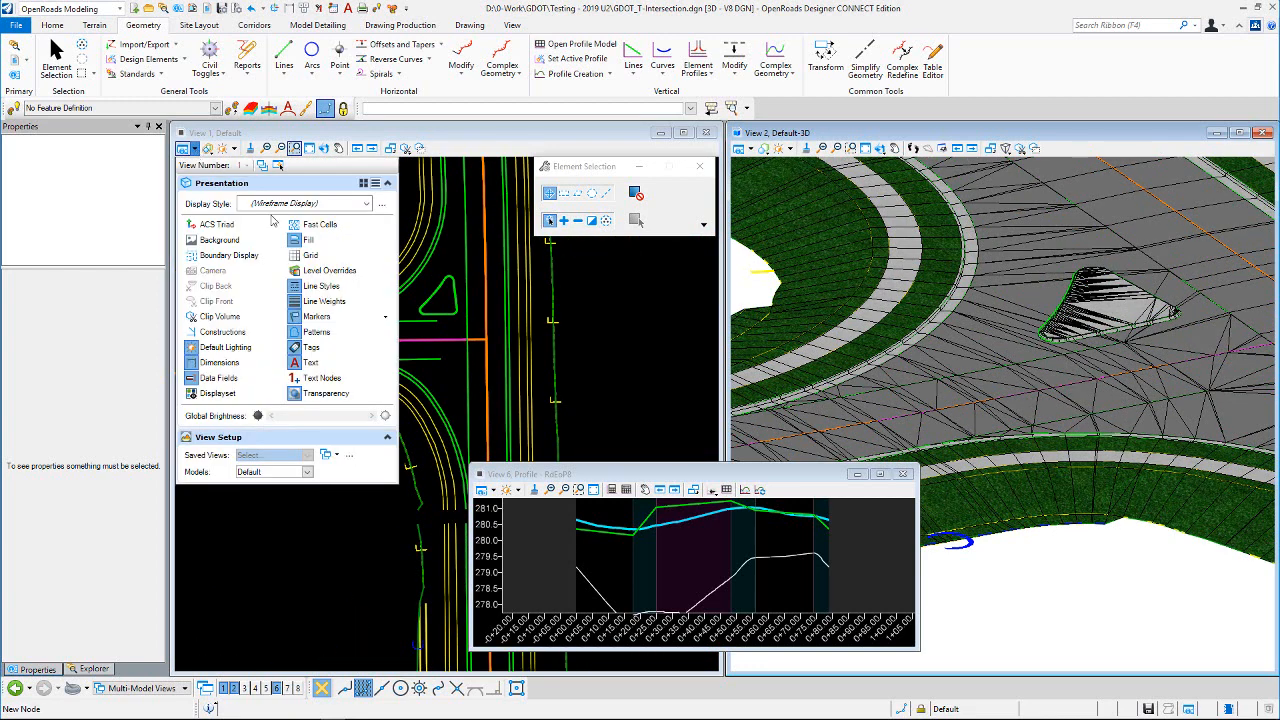
left_click(220, 332)
left_click(632, 313)
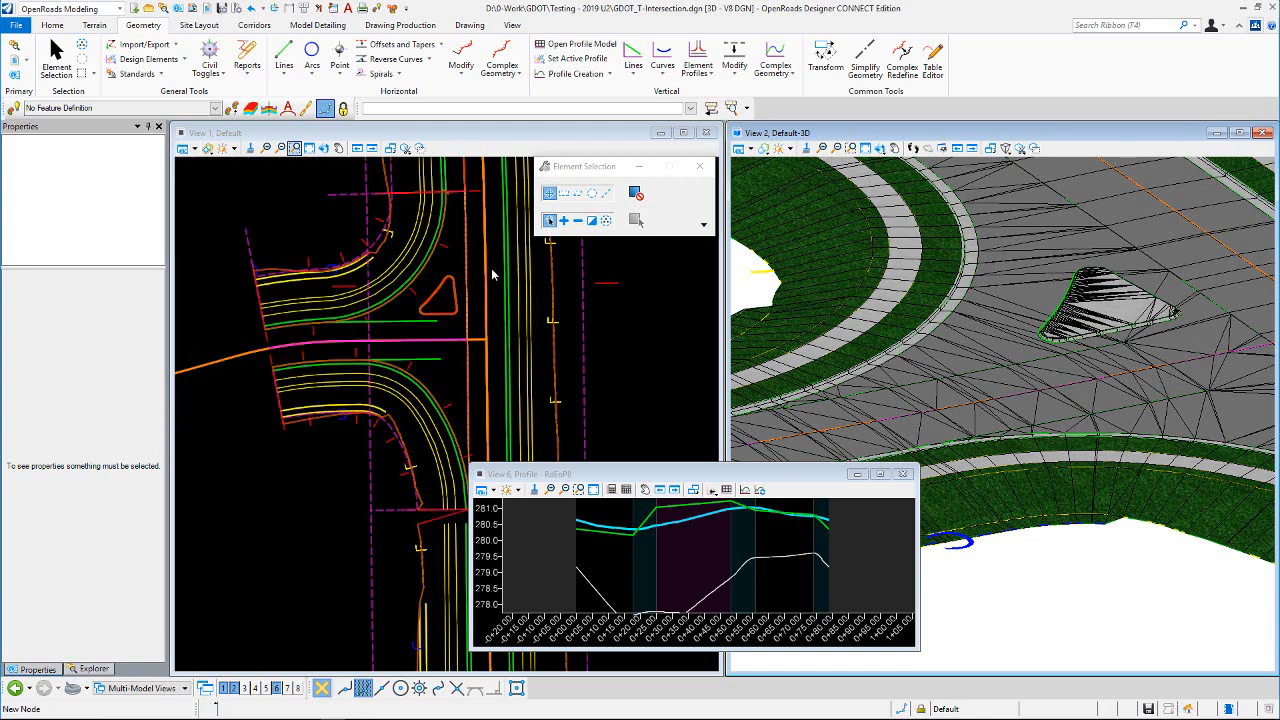
Step: Open a dynamic cross section of the upper corner's CG Type2 linear template in View 6
left_click(452, 230)
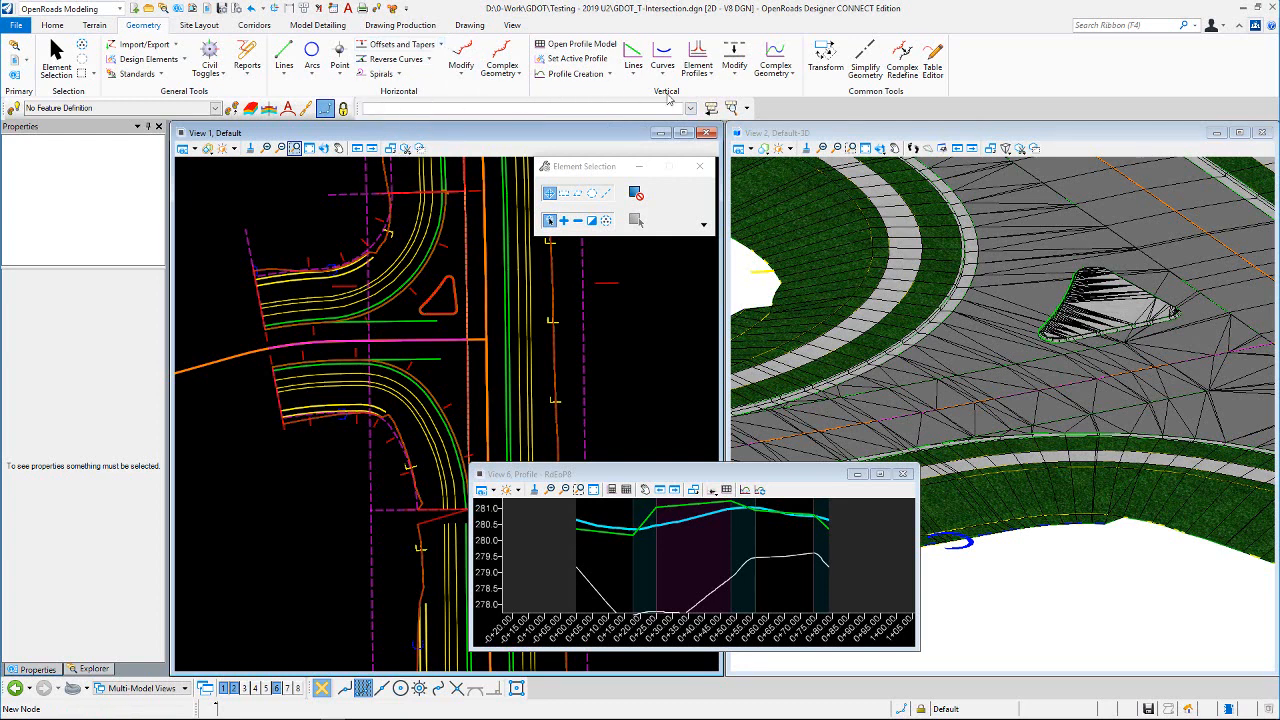
left_click(254, 25)
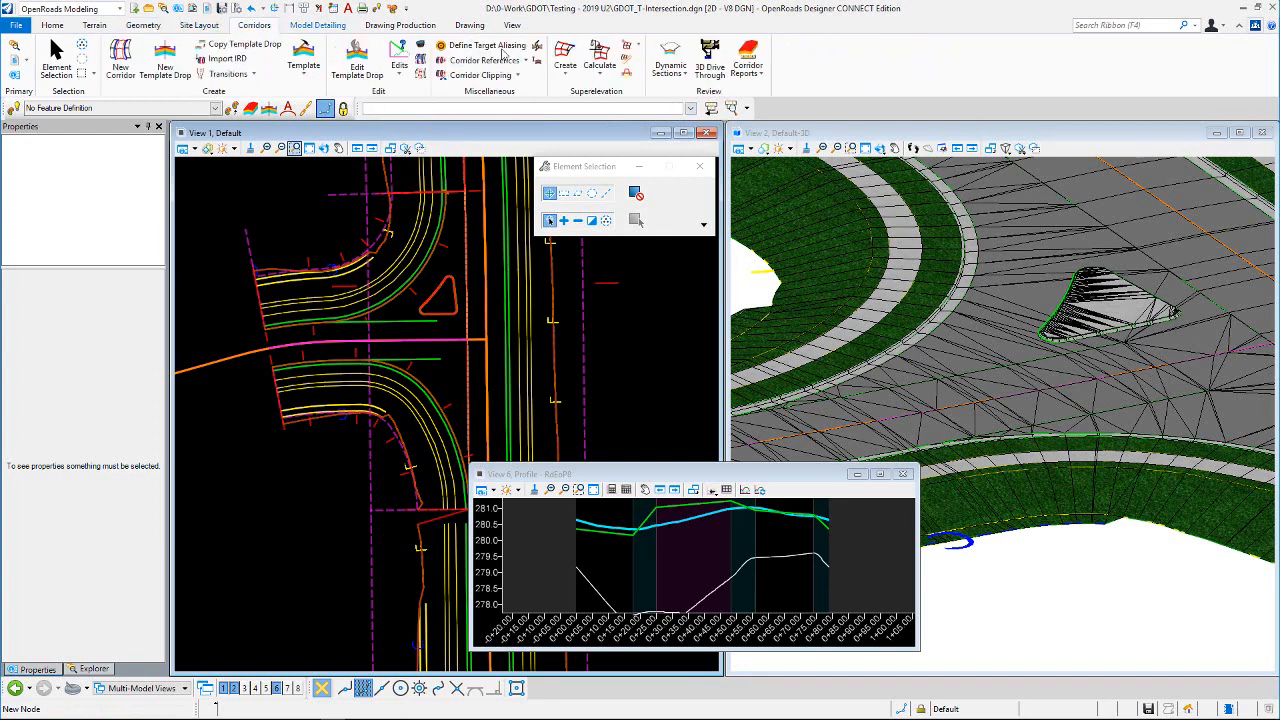
left_click(686, 56)
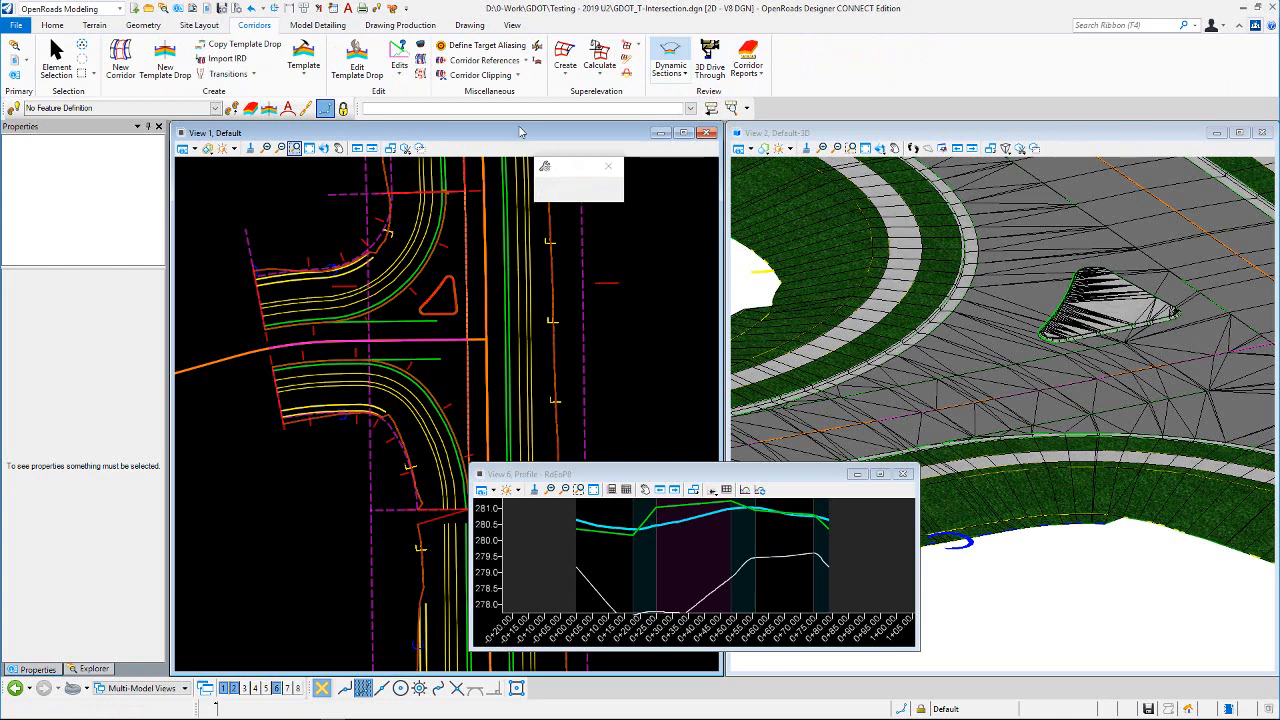
left_click(366, 240)
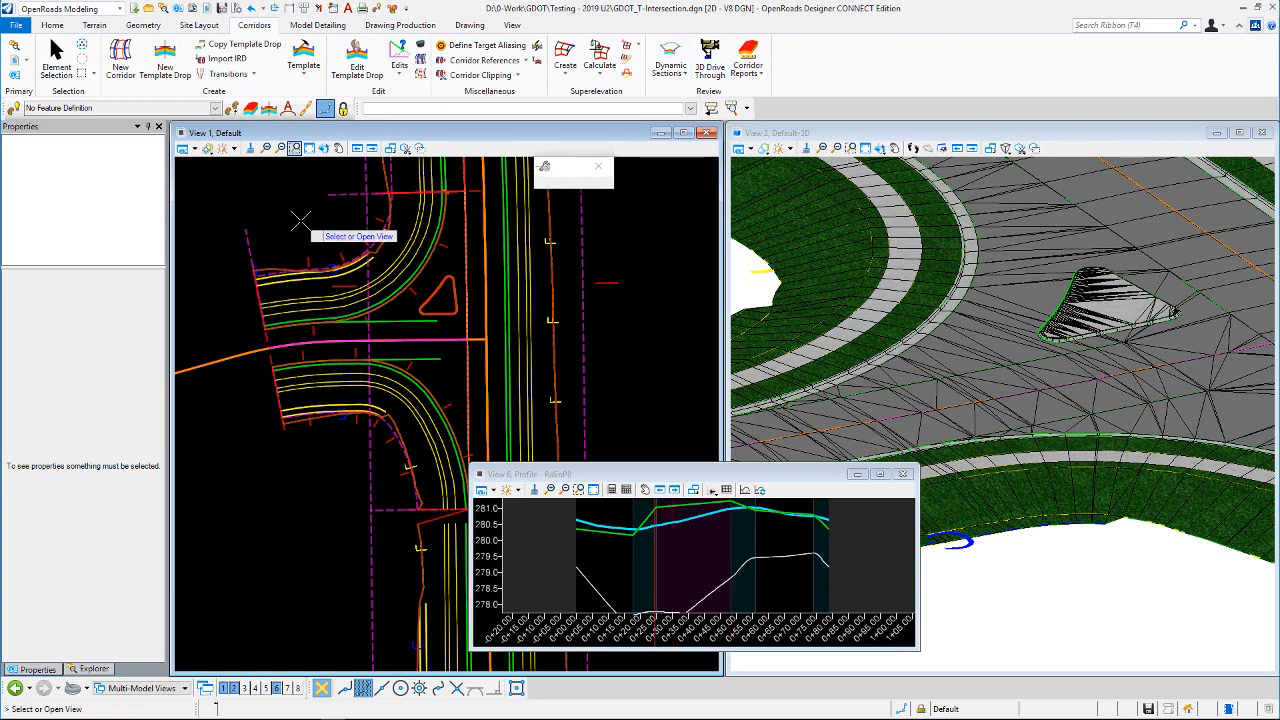
left_click(684, 577)
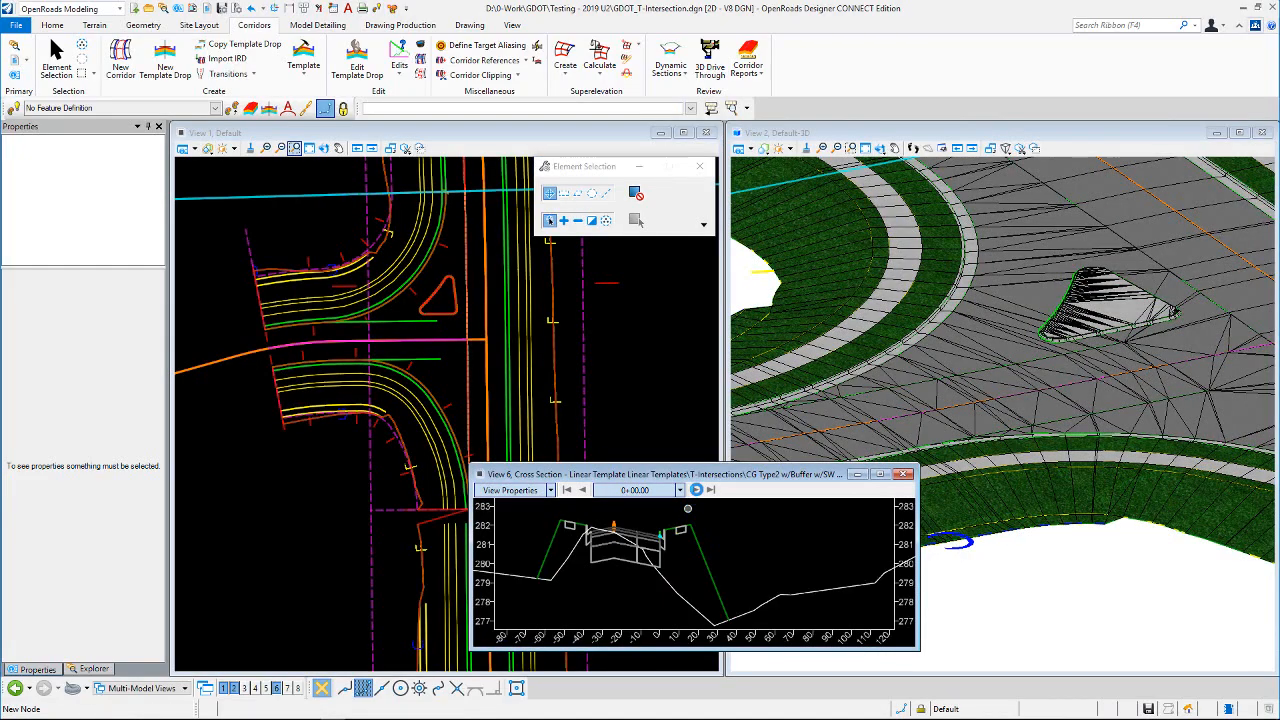
Step: Advance the cross section to station 0+60.00 to inspect where it cuts through the triangular island
left_click(696, 489)
left_click(697, 490)
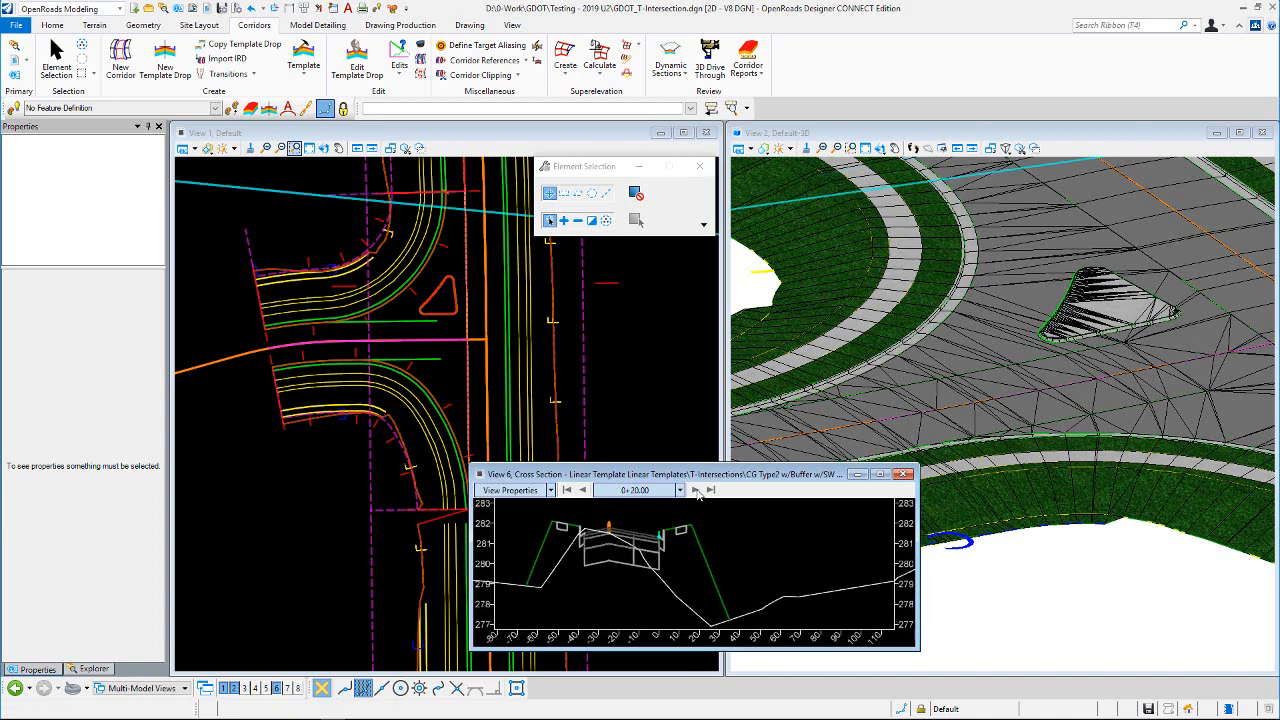
left_click(697, 491)
left_click(697, 491)
left_click(697, 491)
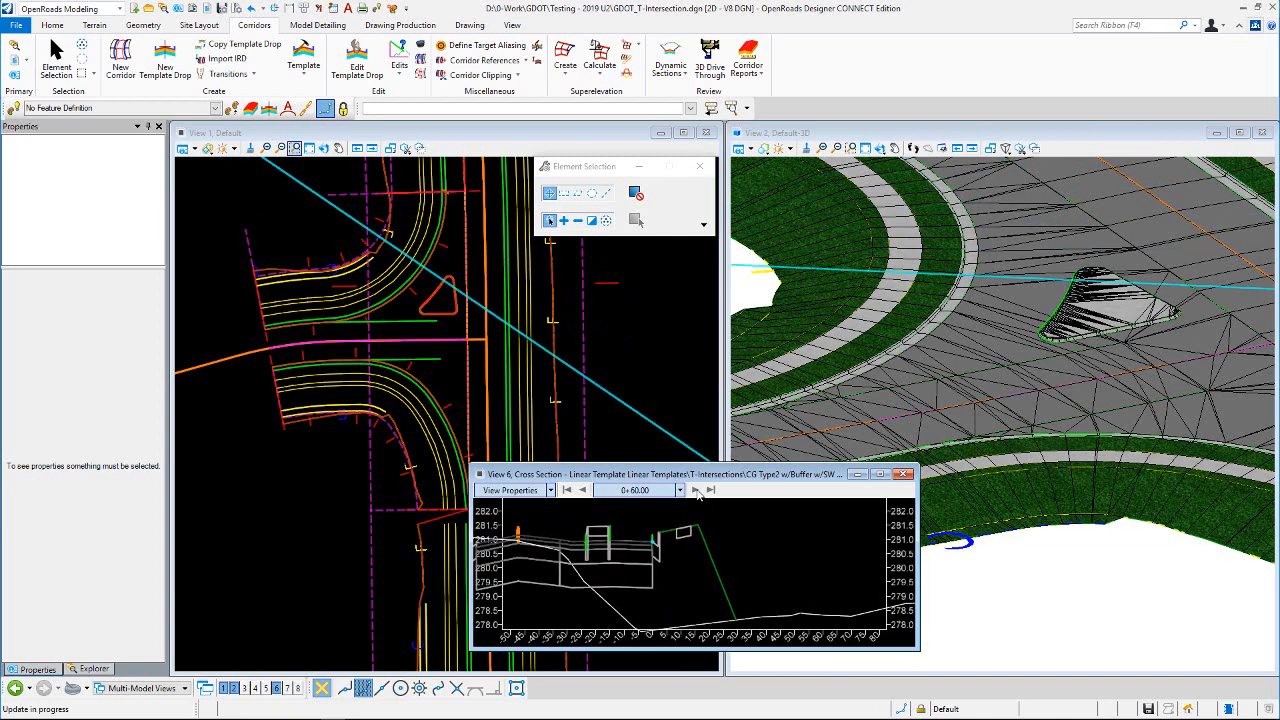
Step: Advance the dynamic cross section one station and inspect the pavement layers running beneath the triangular island
left_click(697, 491)
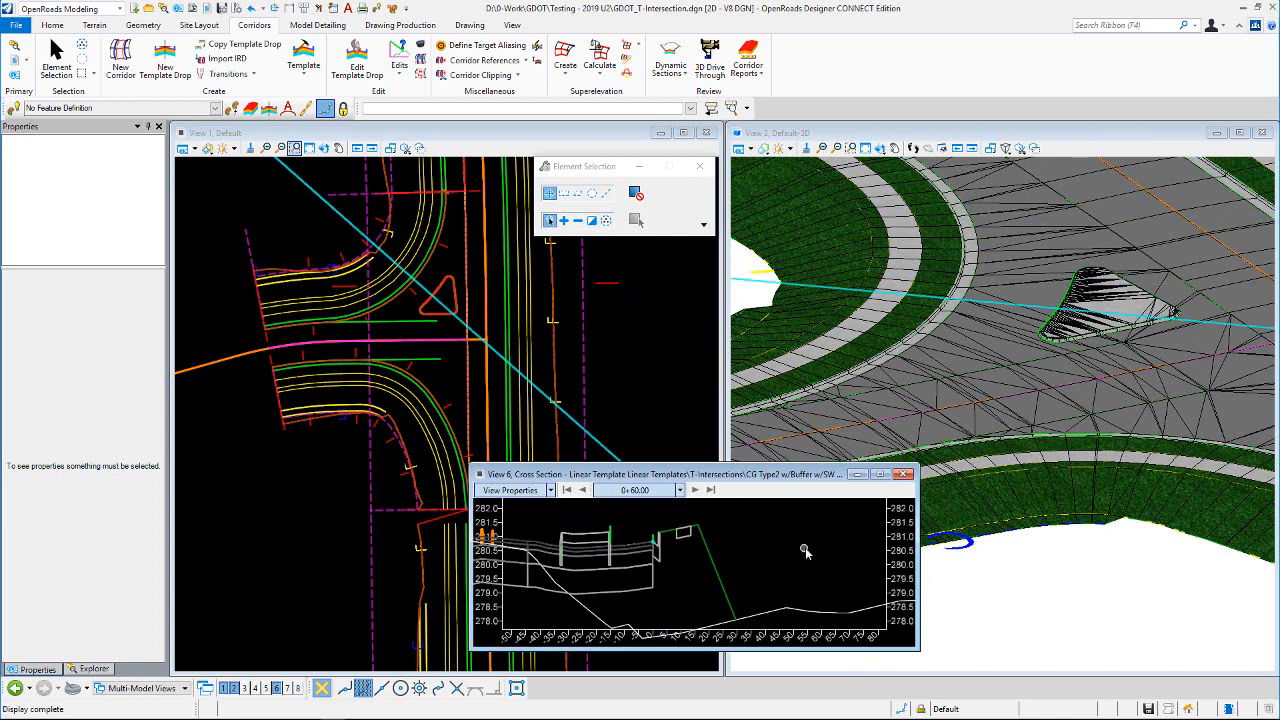
scroll(572, 568, "up", 2)
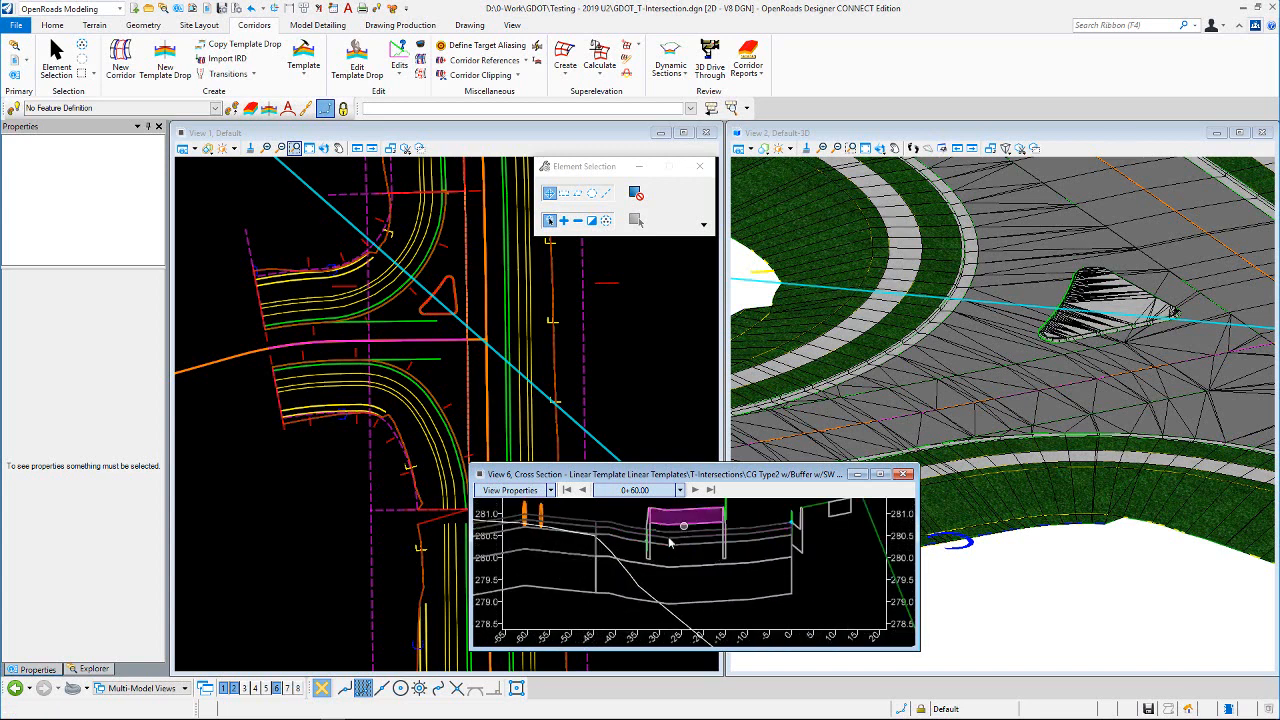
scroll(712, 556, "down", 1)
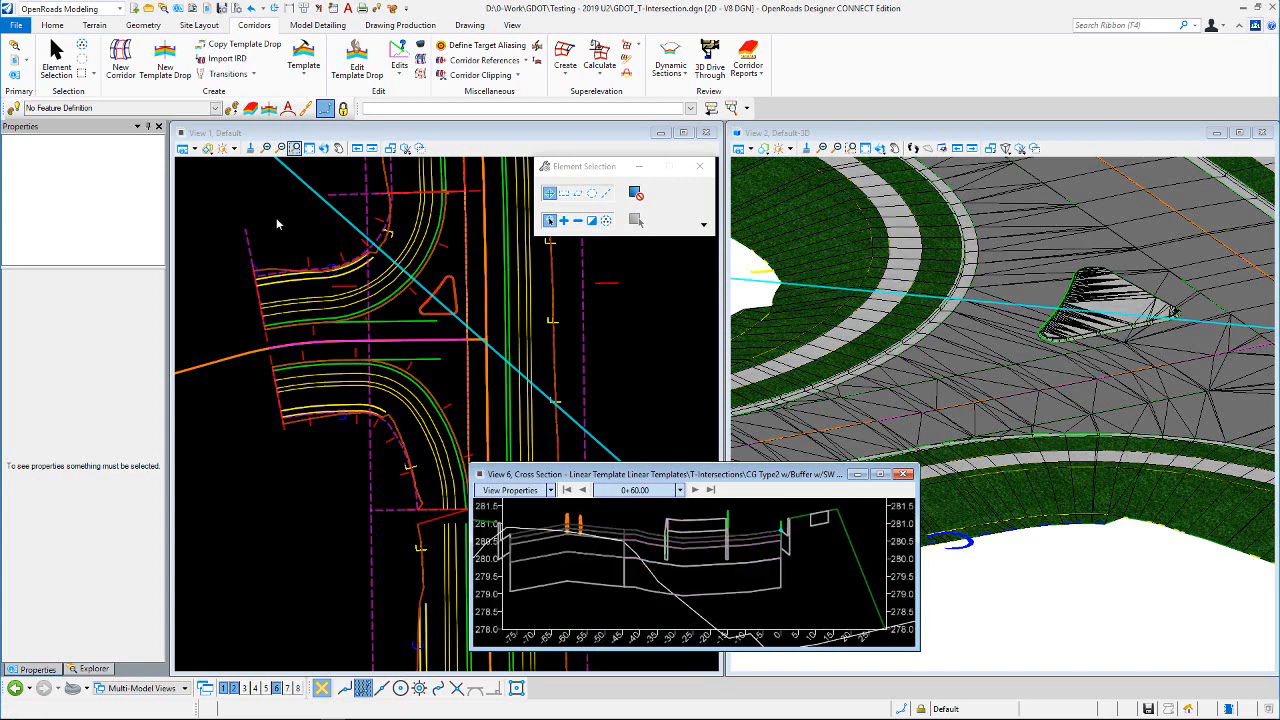
left_click(340, 226)
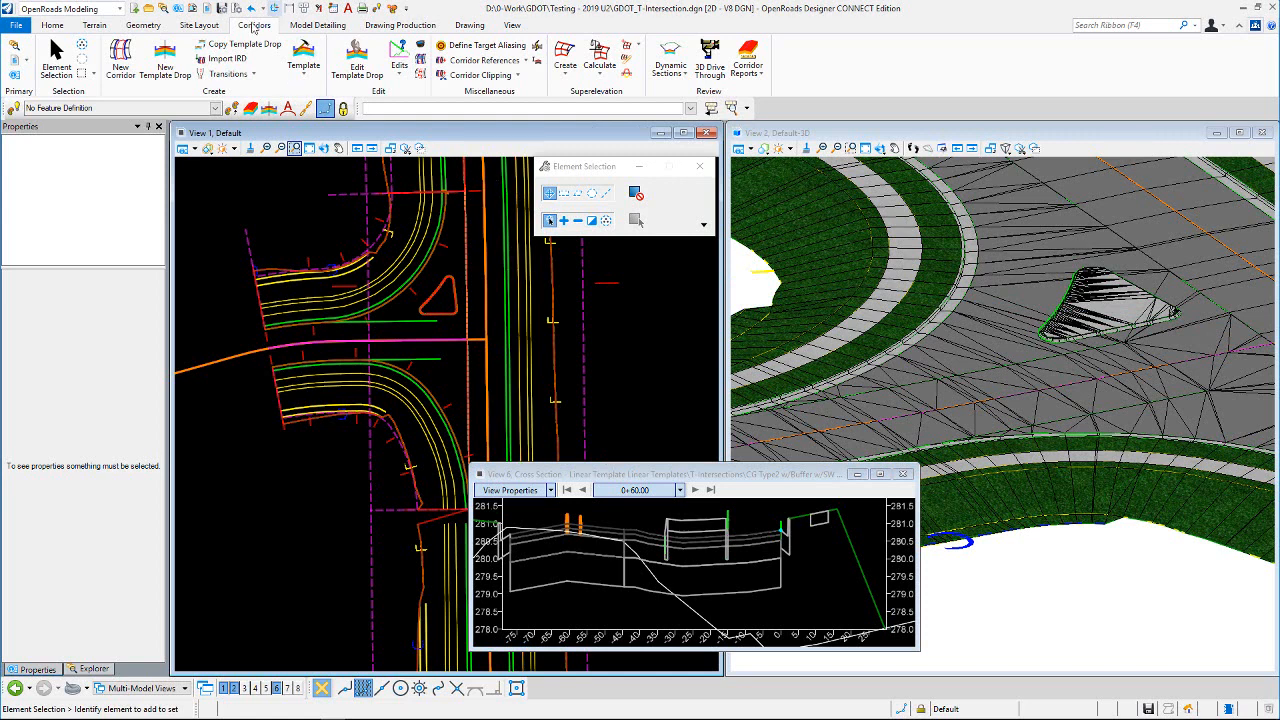
Step: Start adding features to a terrain model with the feature type set to Void
left_click(94, 25)
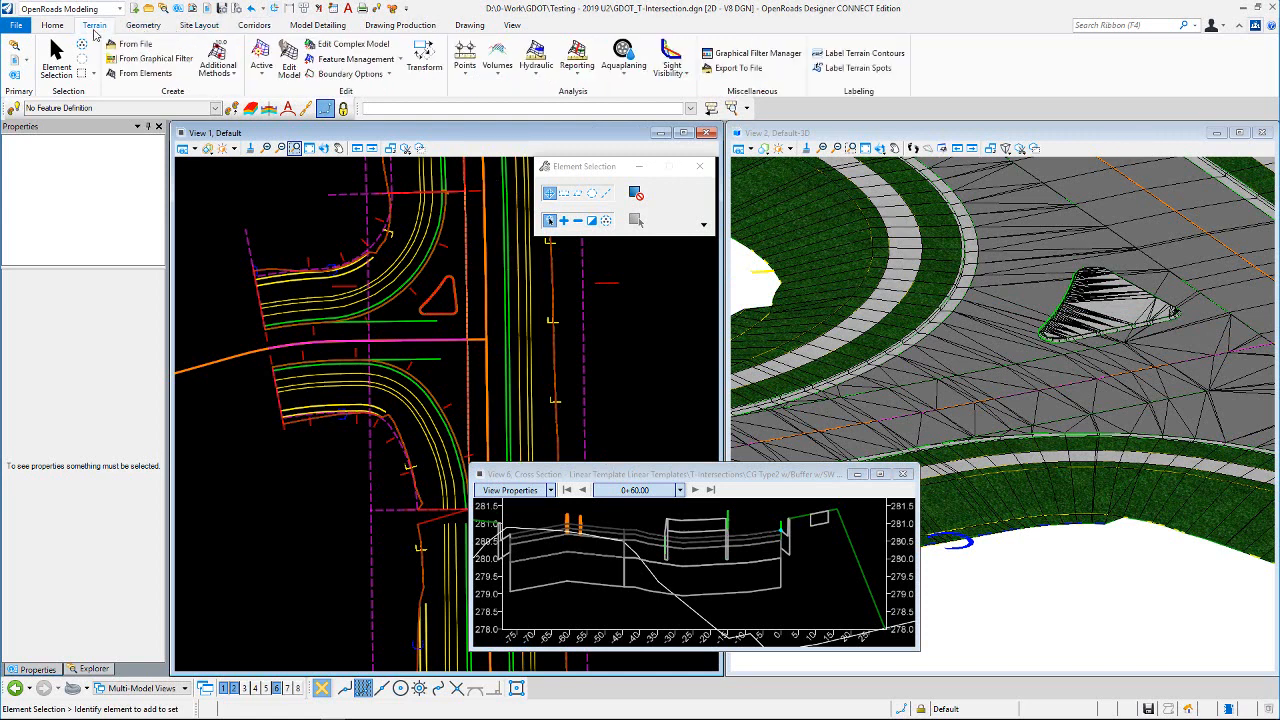
left_click(398, 62)
left_click(387, 79)
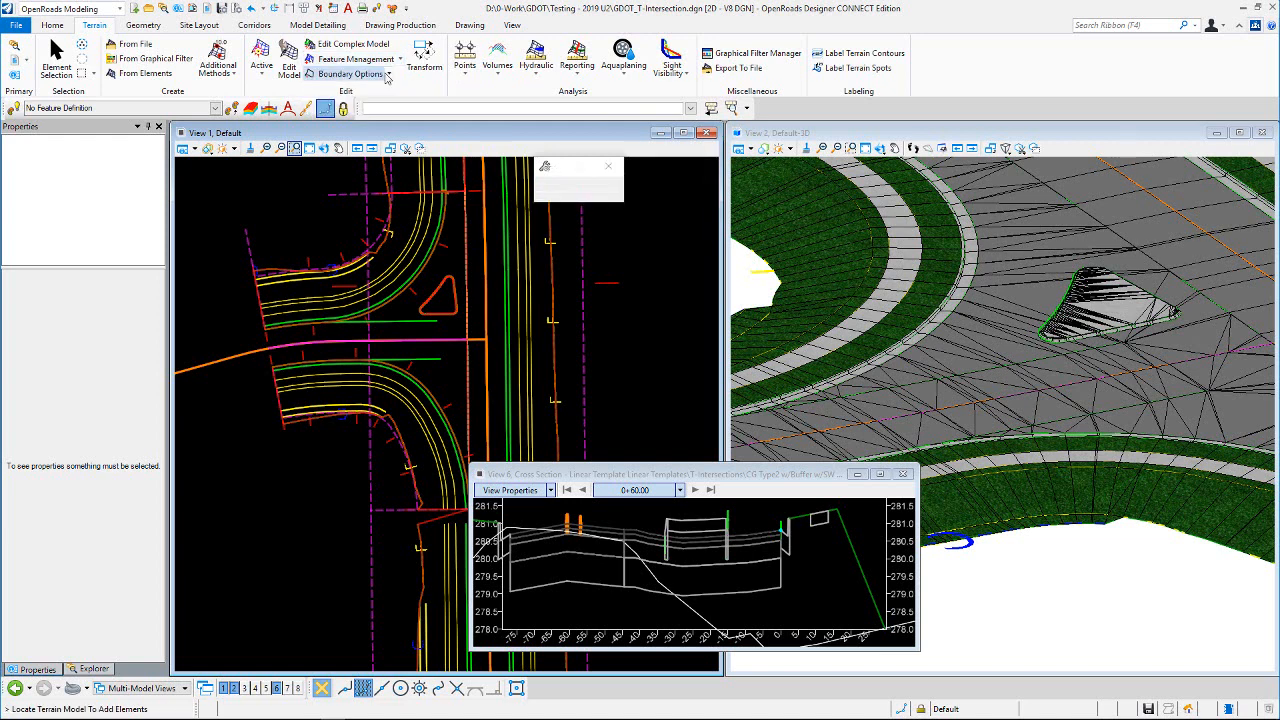
left_click(652, 203)
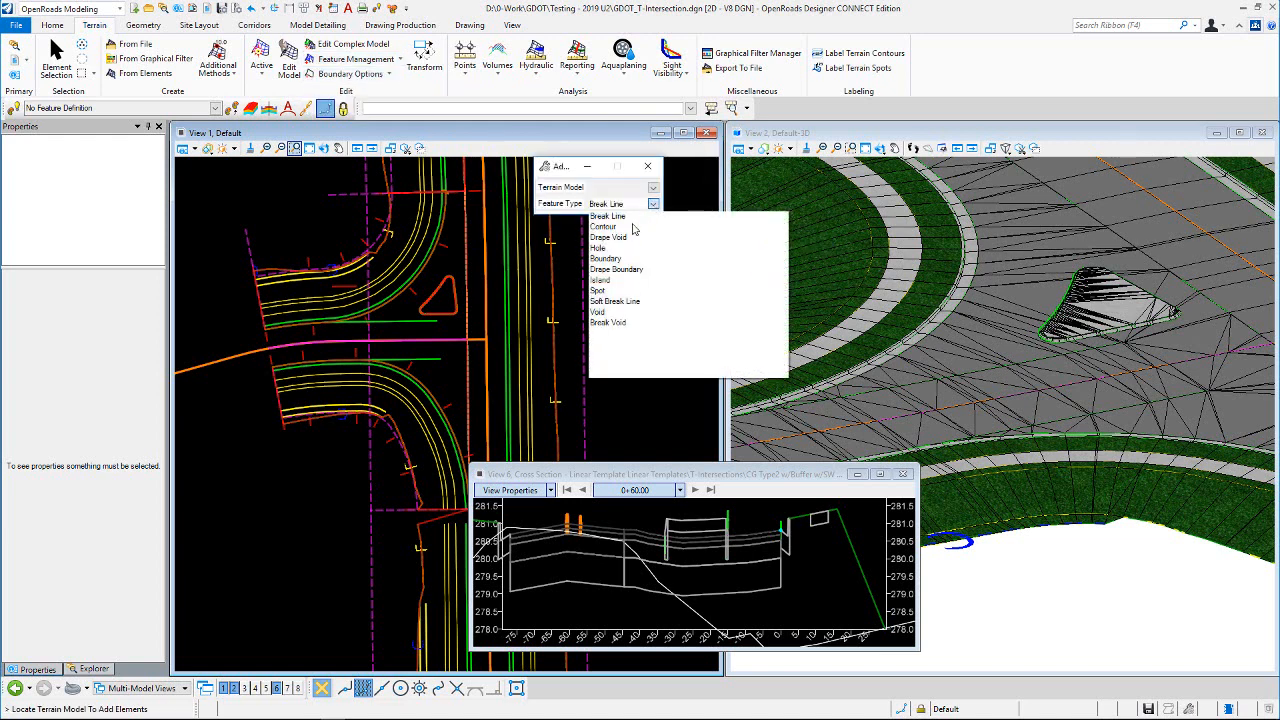
left_click(618, 311)
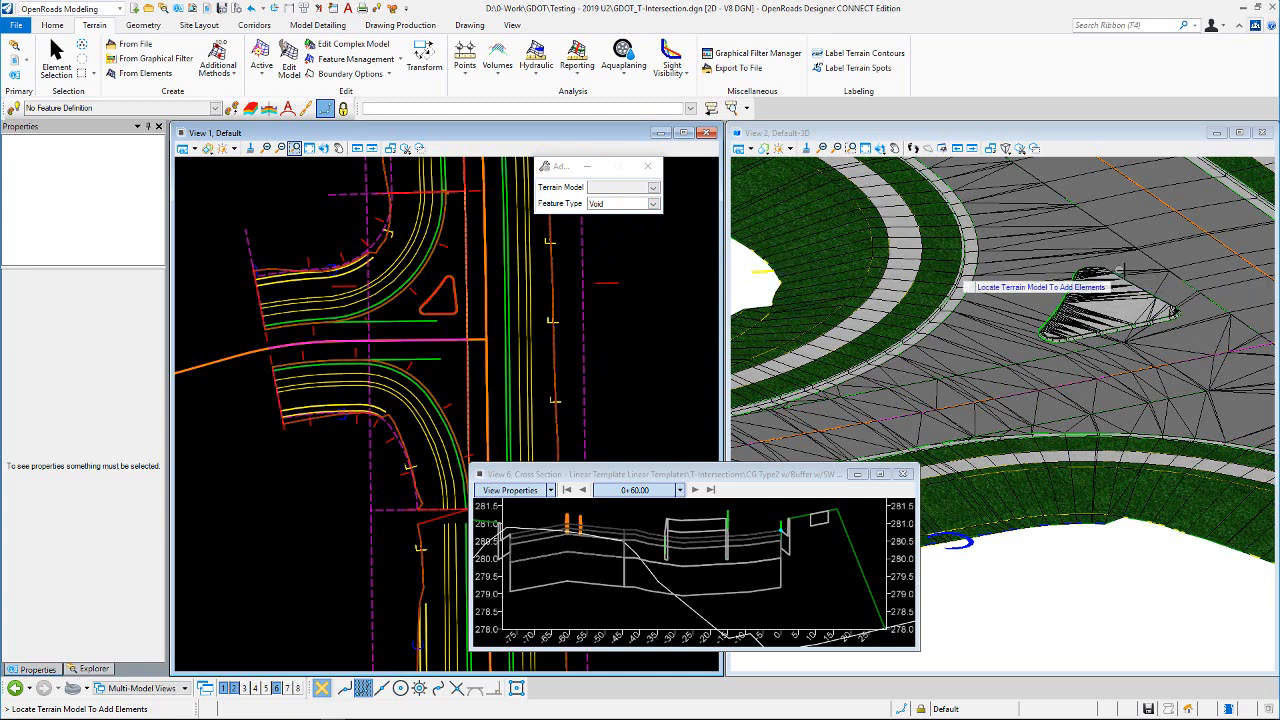
scroll(1122, 272, "down", 2)
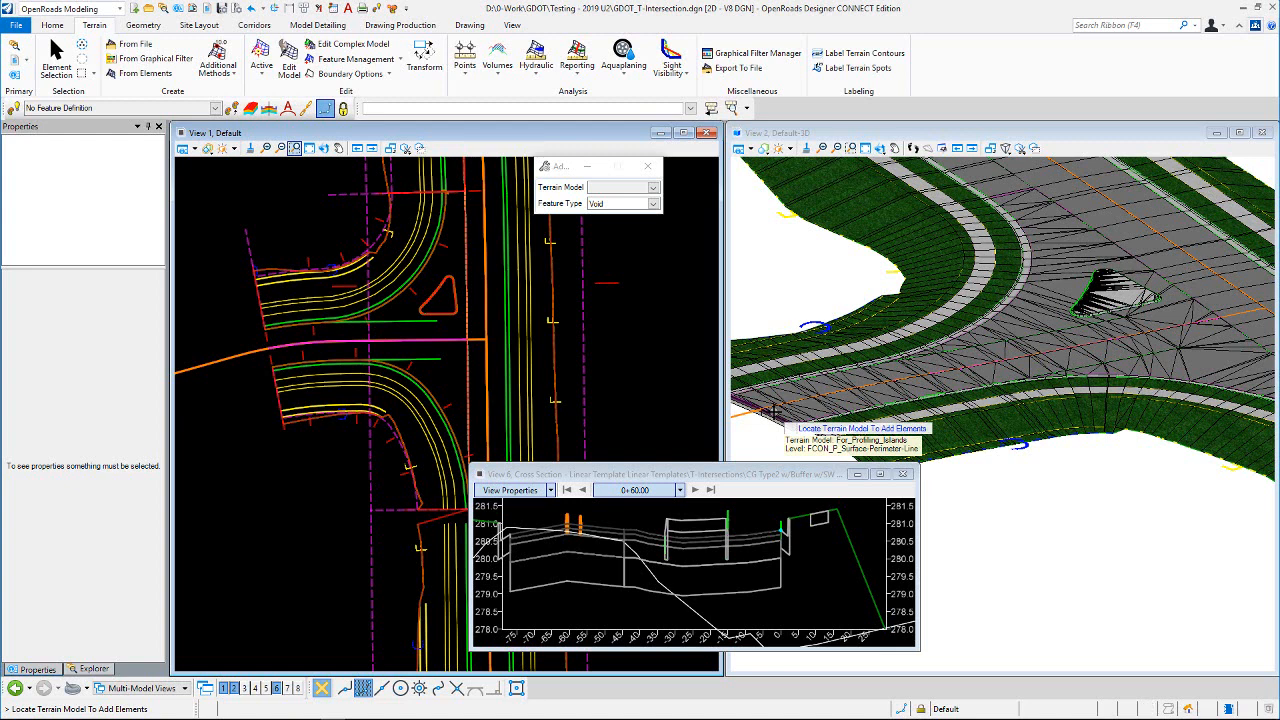
right_click(773, 412)
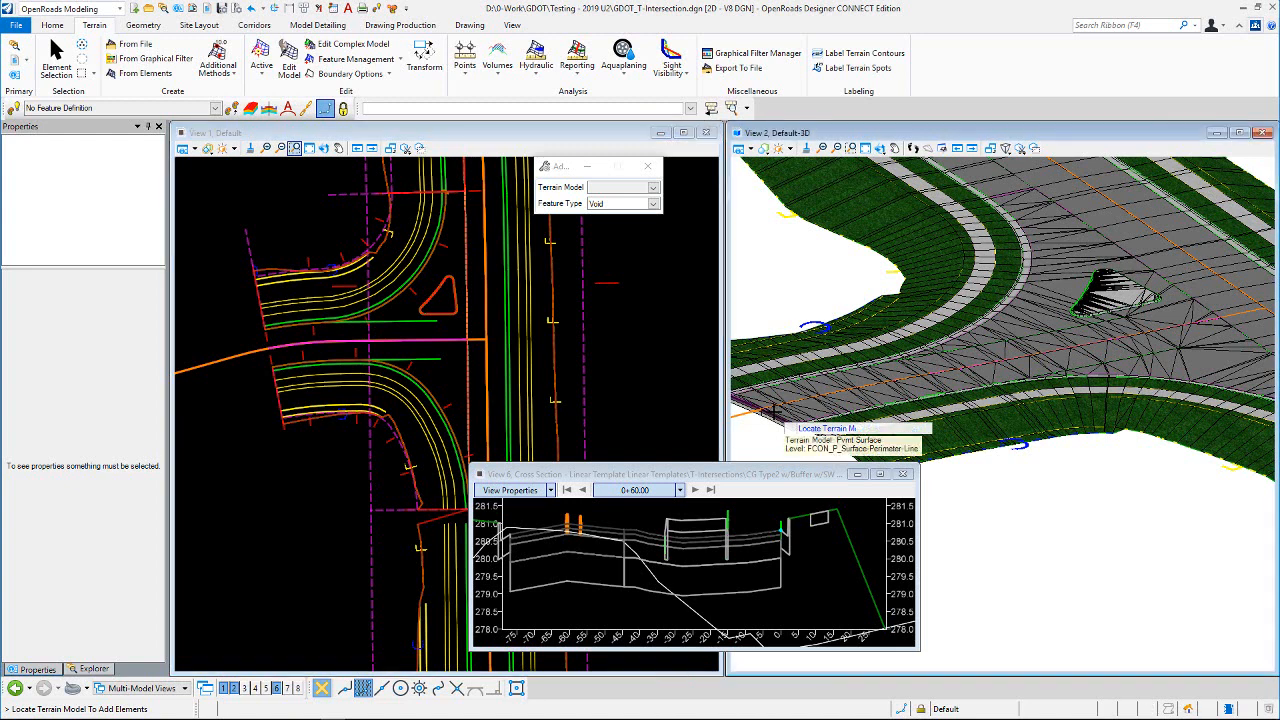
left_click(773, 412)
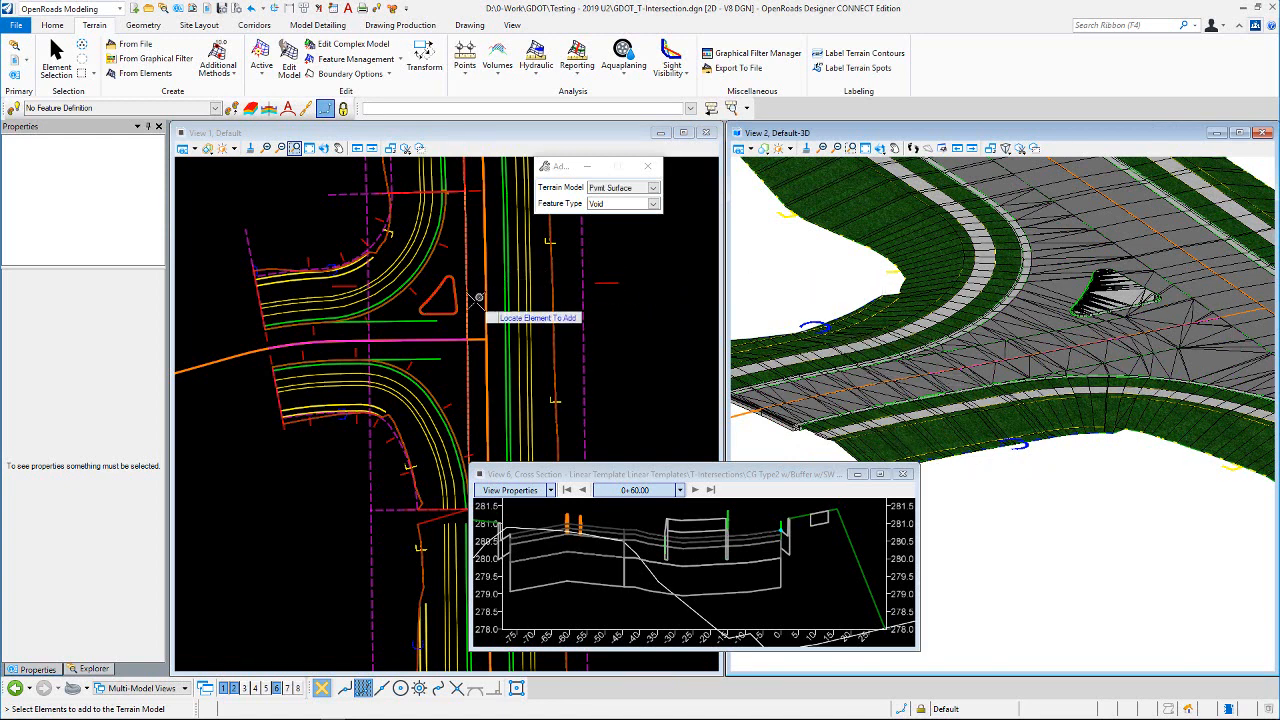
scroll(458, 298, "up", 1)
scroll(458, 298, "up", 3)
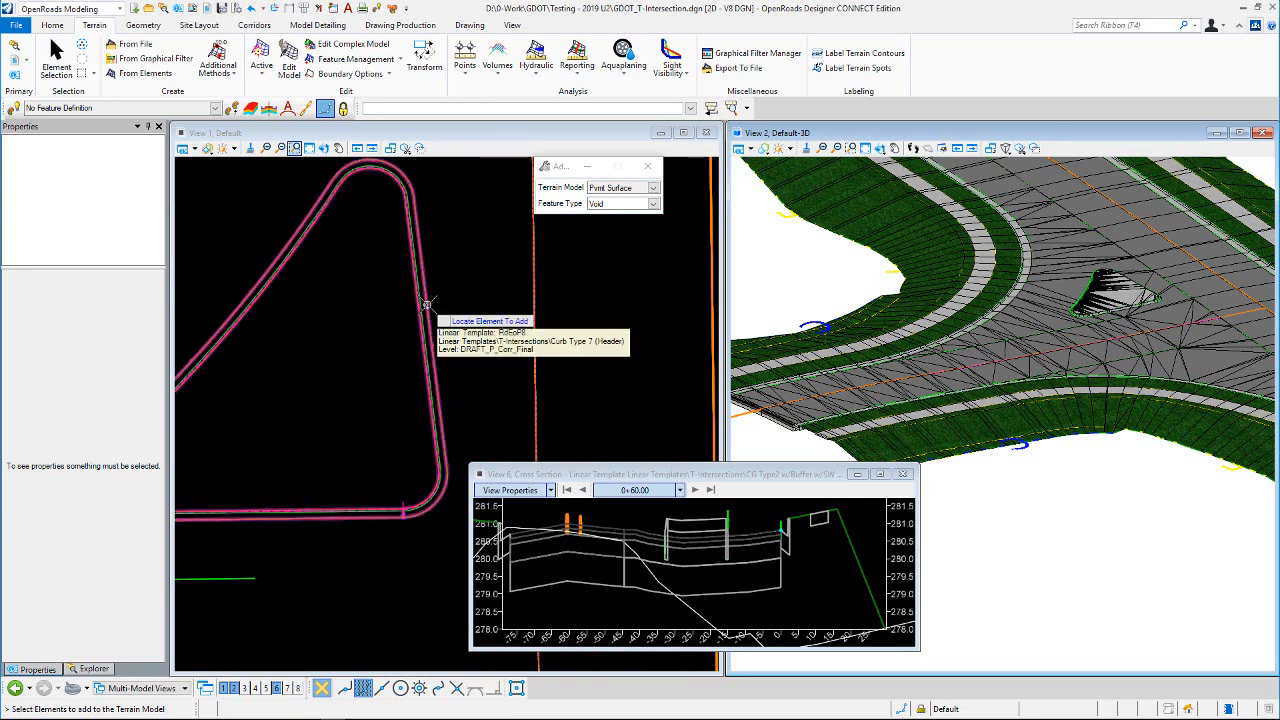
left_click(426, 303)
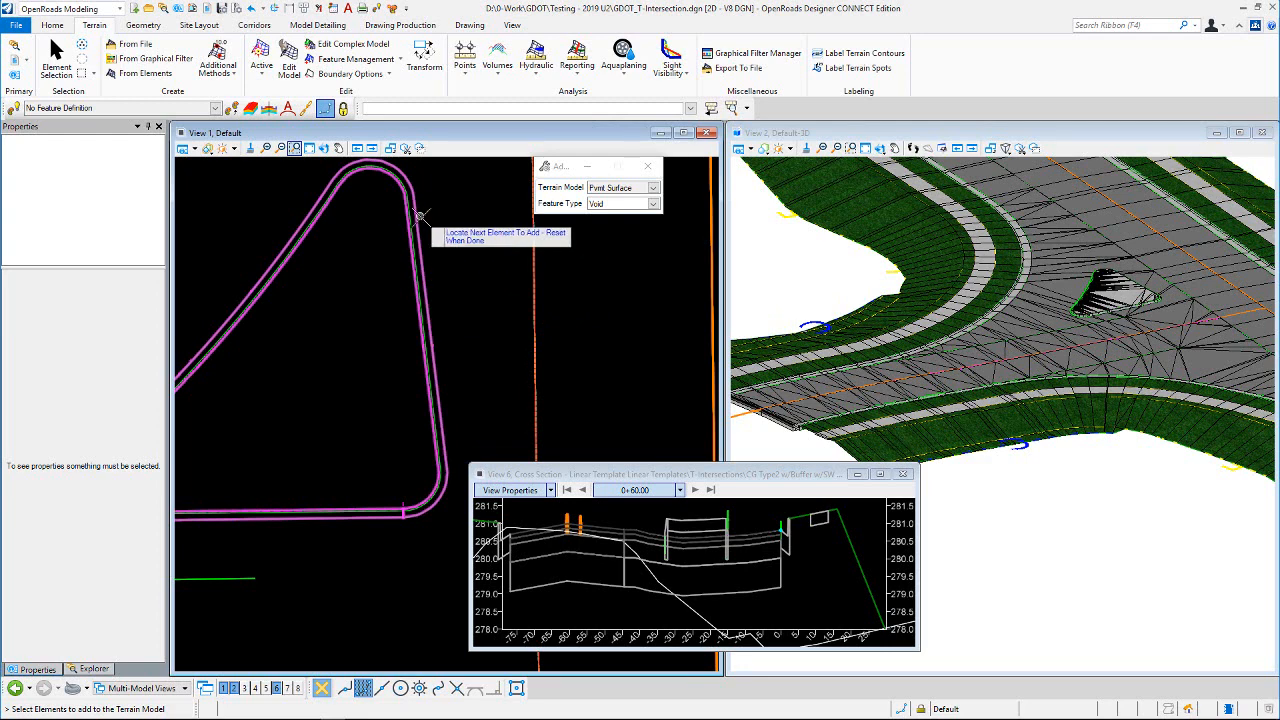
left_click(70, 62)
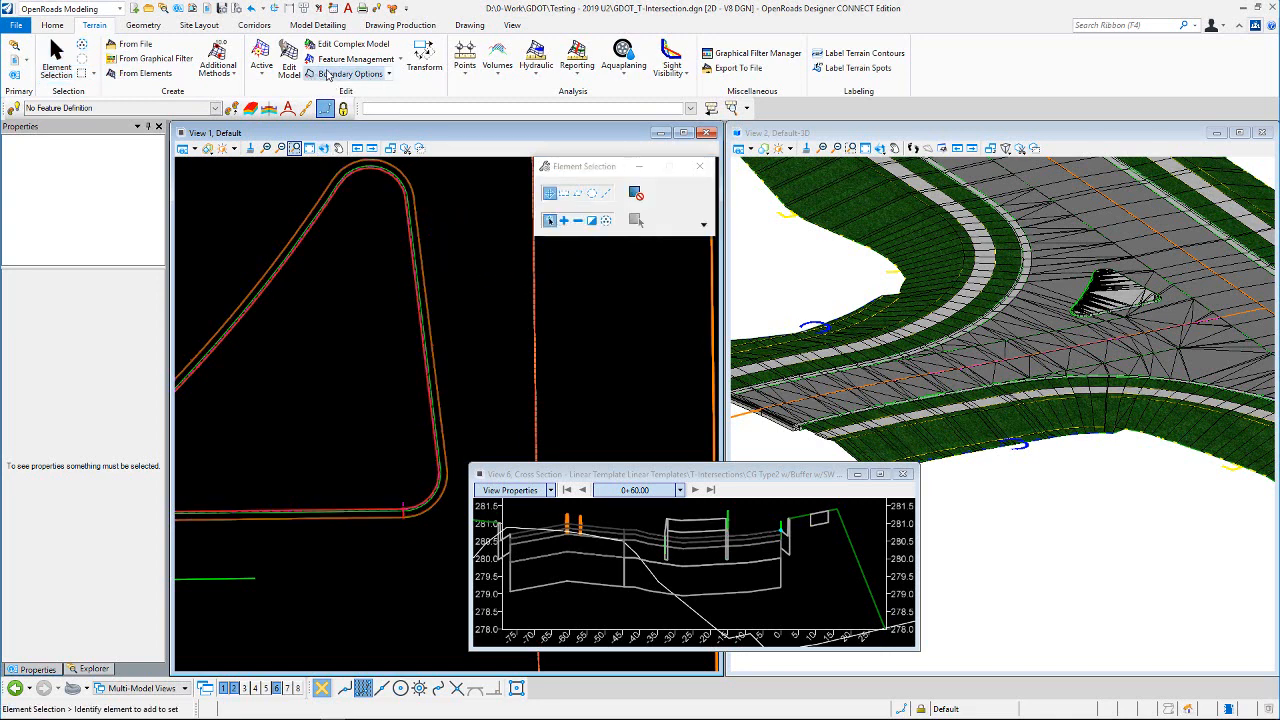
Step: Restart adding a void feature with Pvmt Surface as the terrain model, and turn off the display of constructions in View 1
left_click(350, 44)
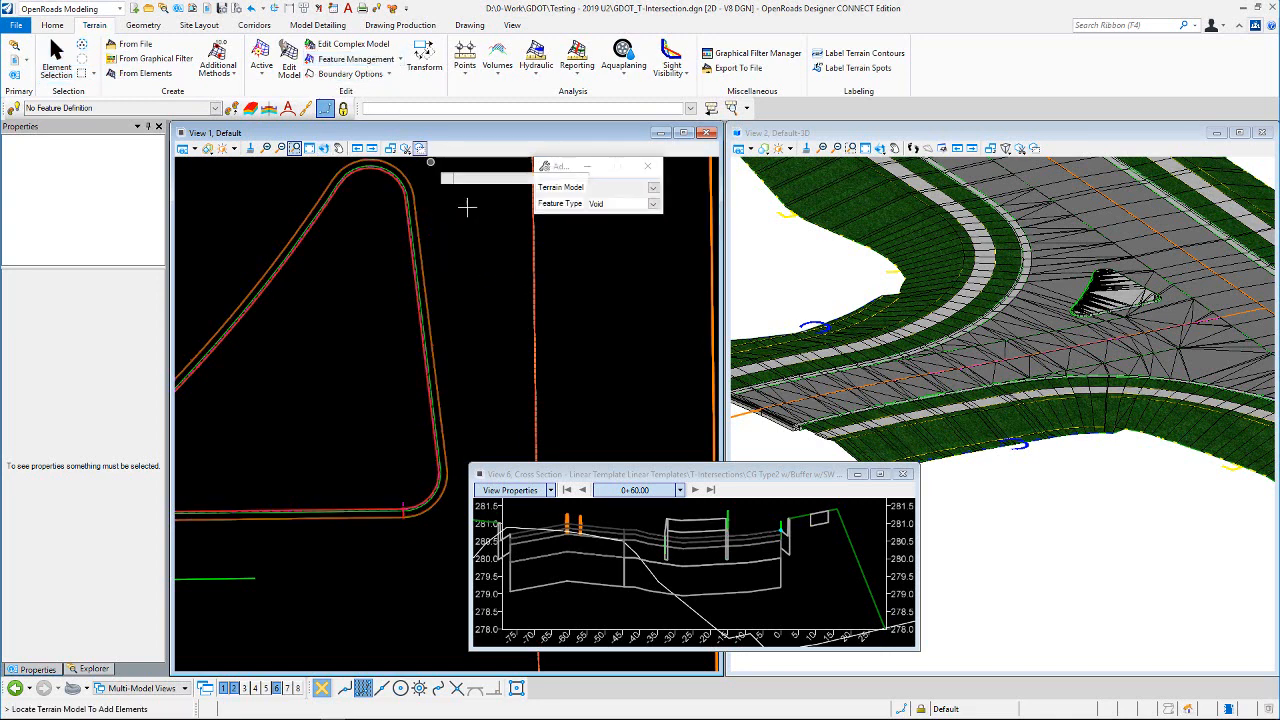
left_click(785, 420)
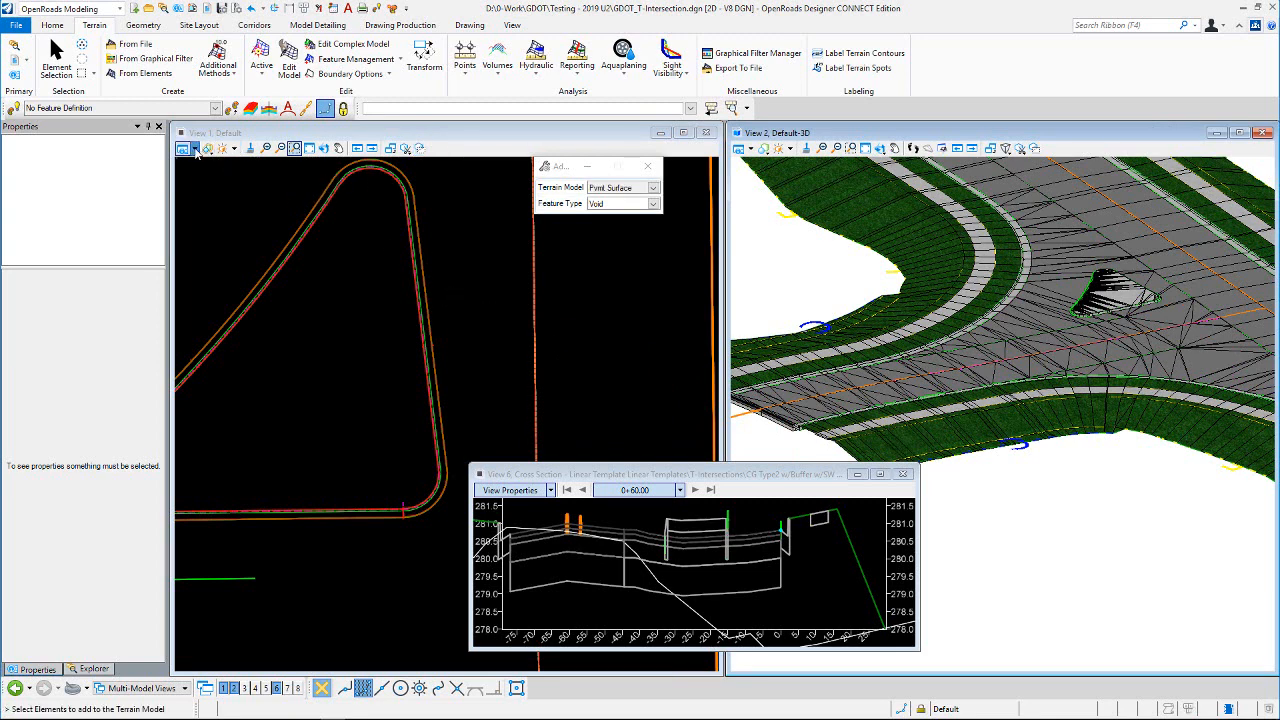
left_click(220, 335)
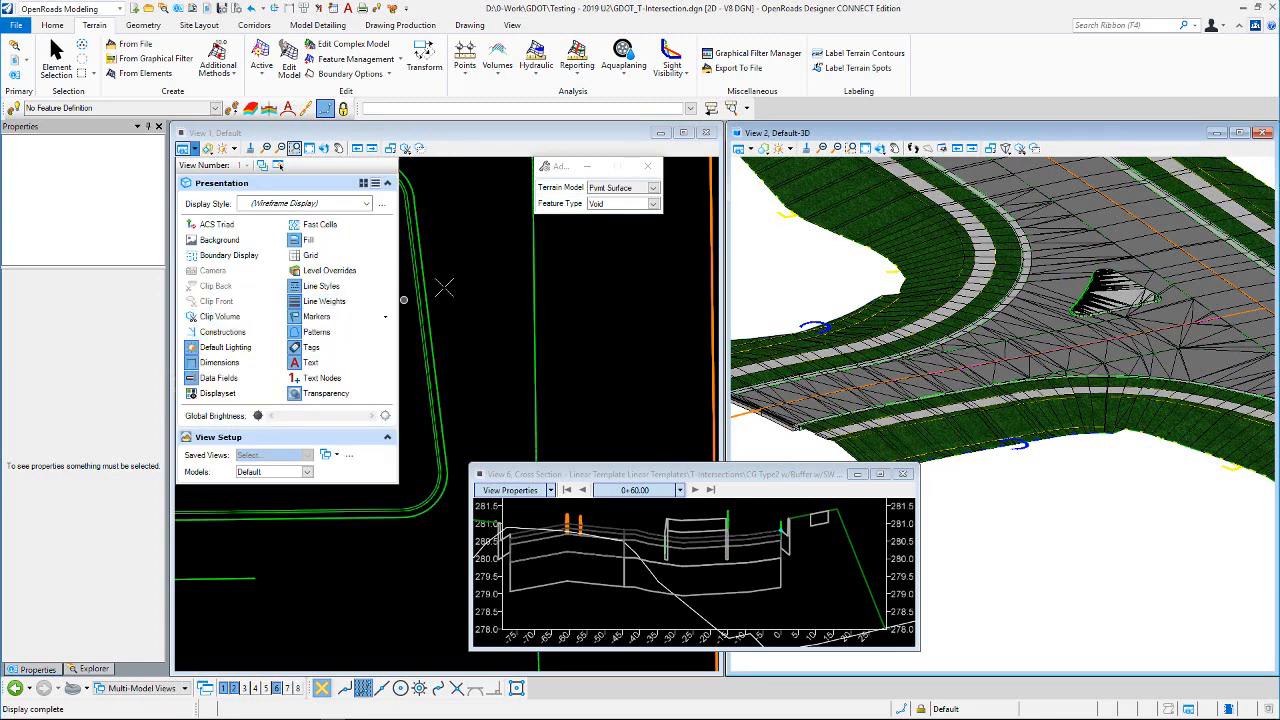
left_click(443, 286)
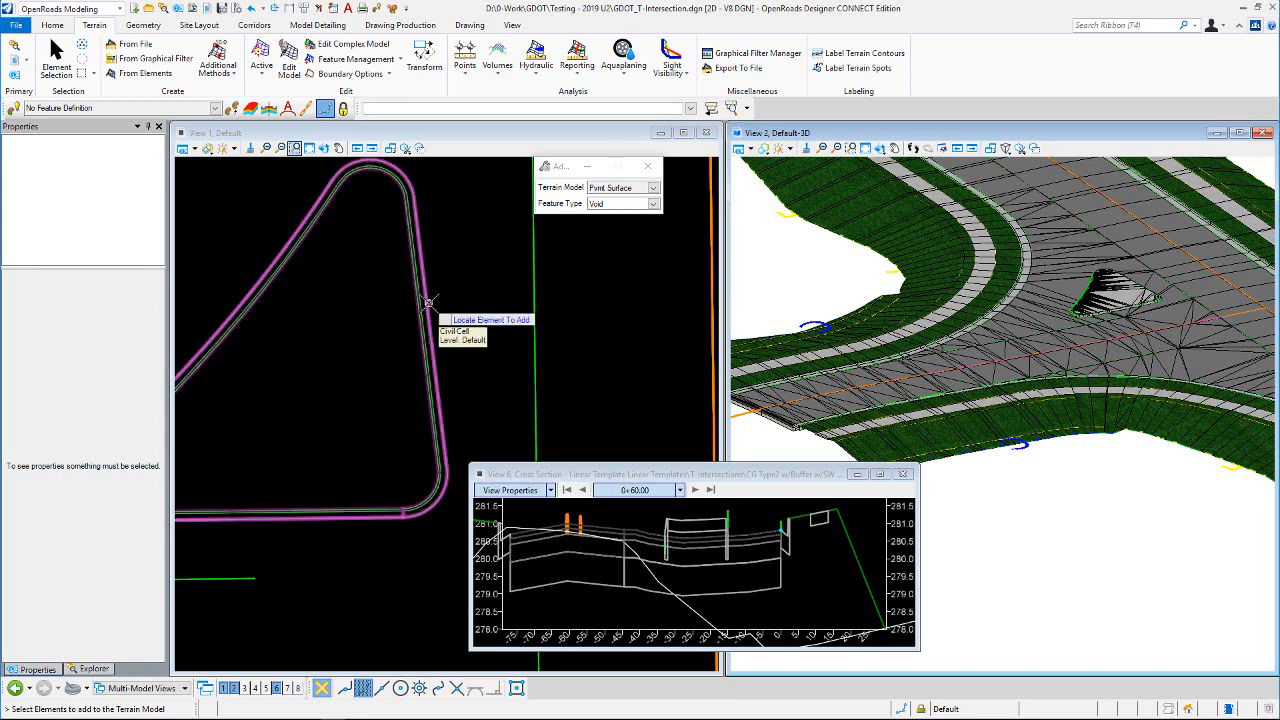
Step: Add the triangular island's outer outline to the Pvmt Surface terrain as a void
right_click(429, 303)
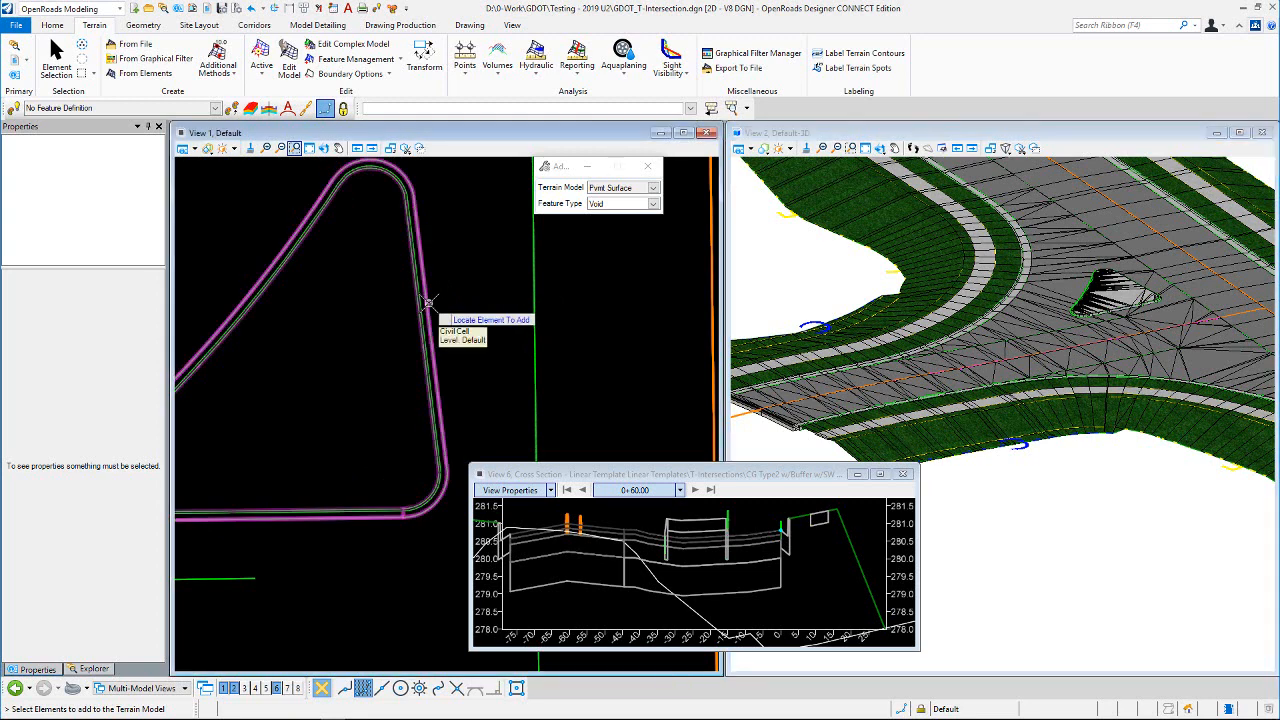
left_click(428, 303)
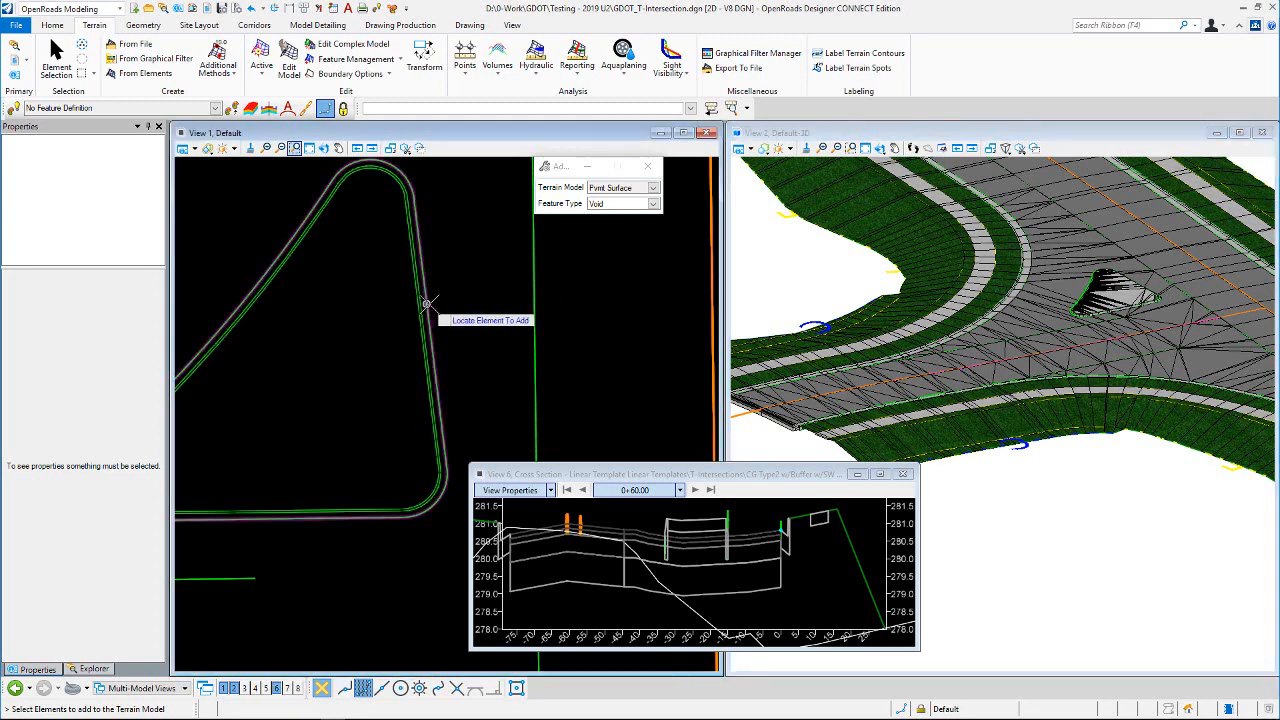
left_click(428, 303)
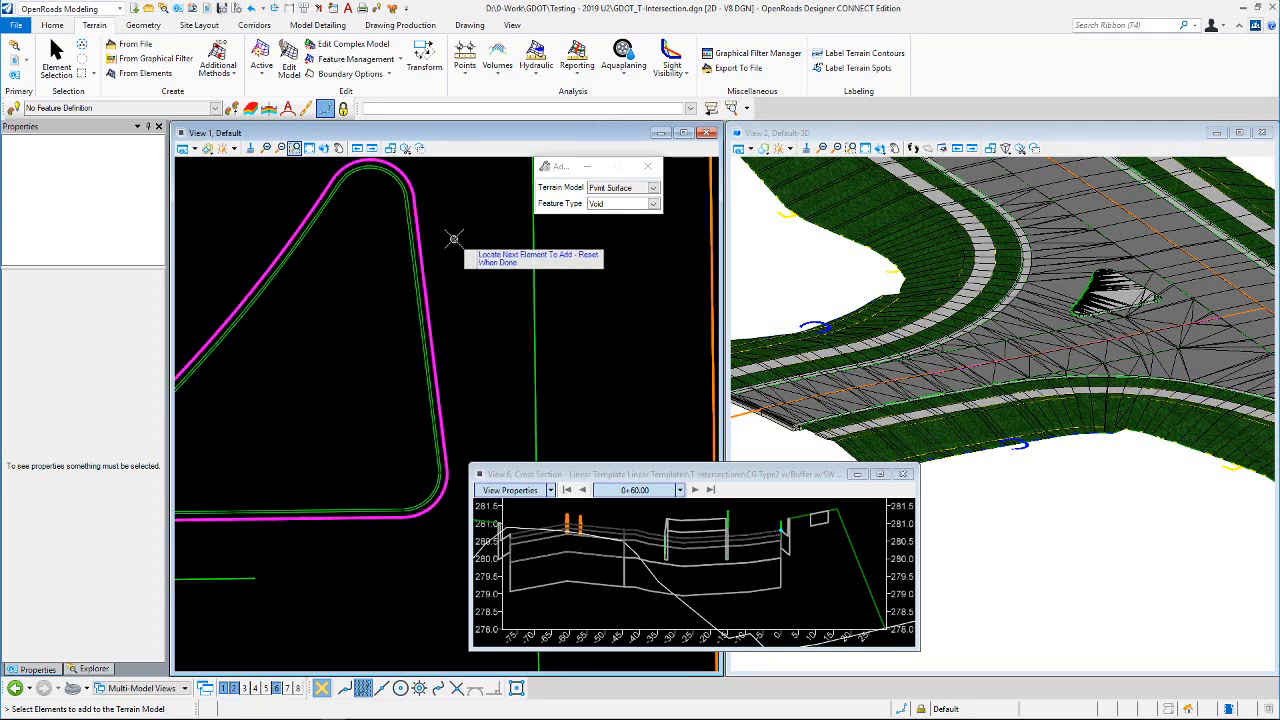
right_click(454, 239)
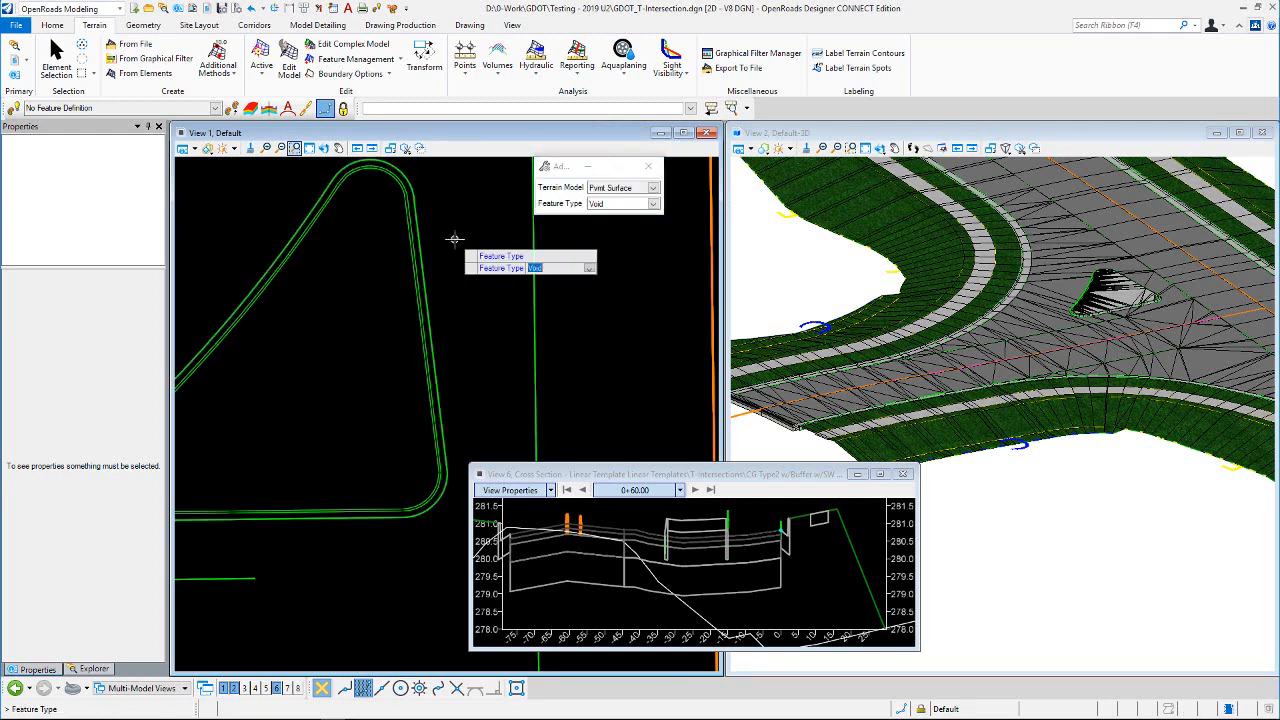
left_click(454, 239)
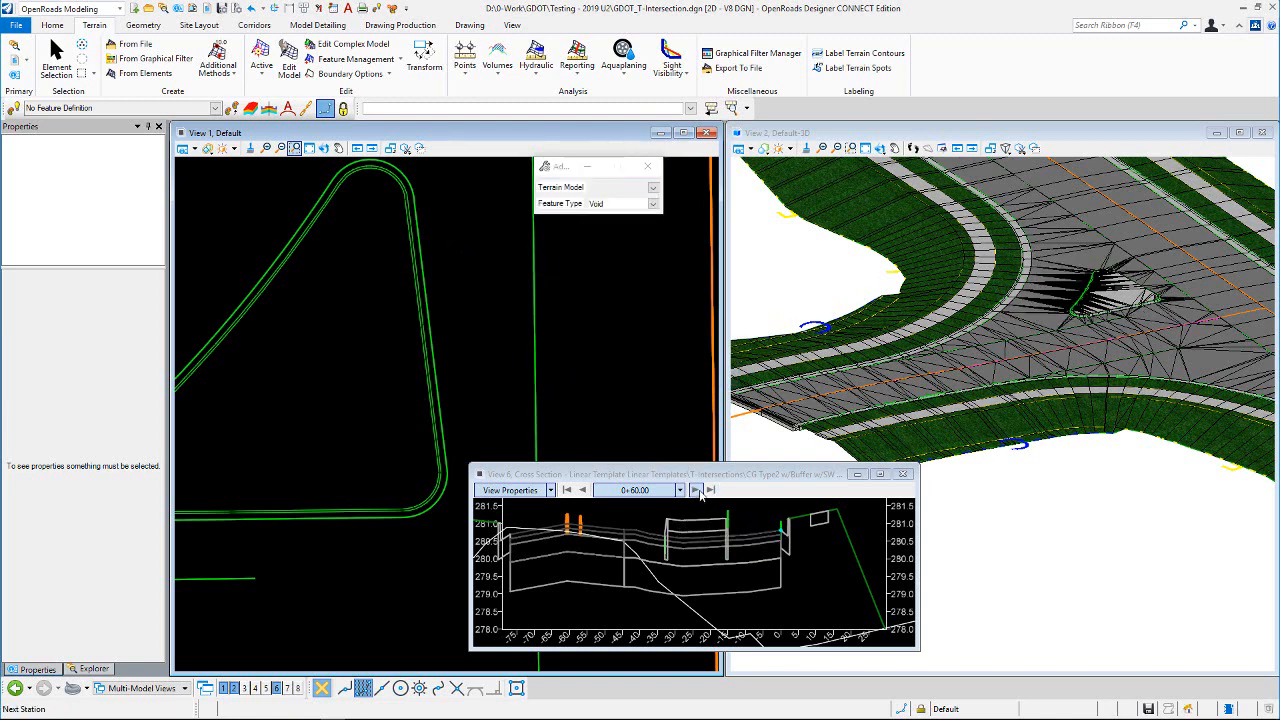
Step: Refresh the dynamic cross section by stepping between stations, and inspect the pavement layers beneath the triangular island
left_click(583, 494)
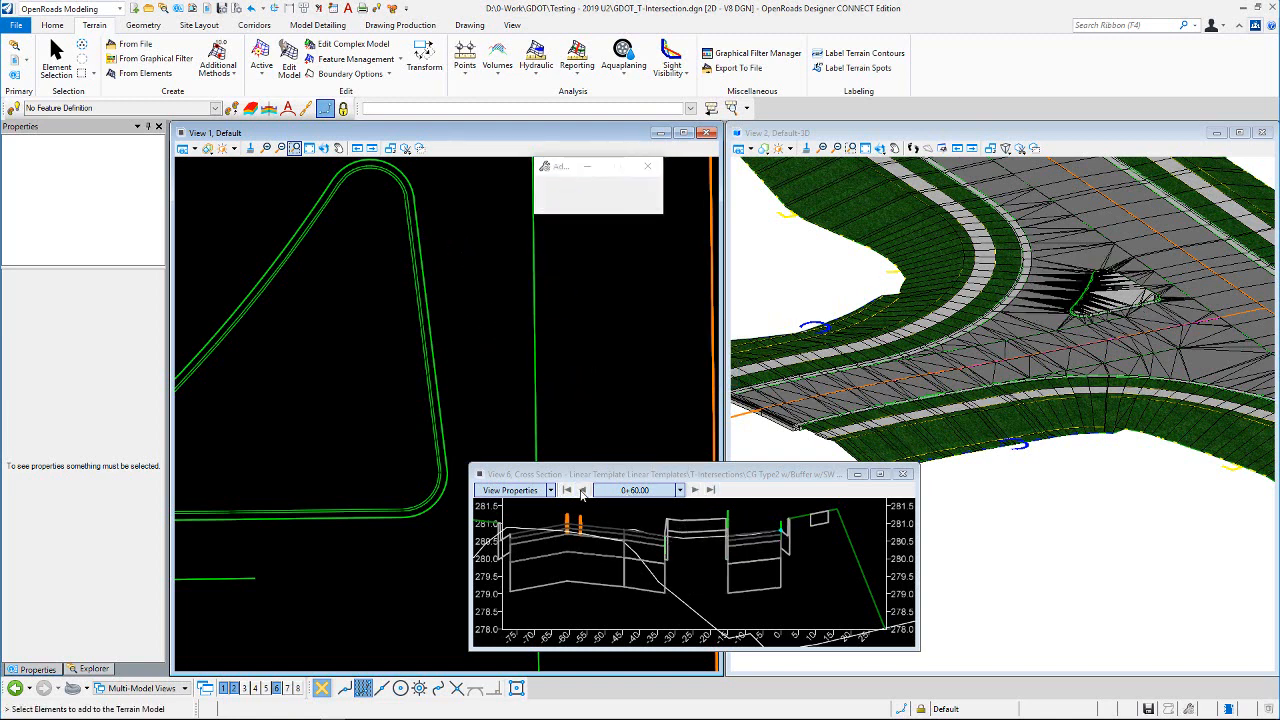
left_click(695, 490)
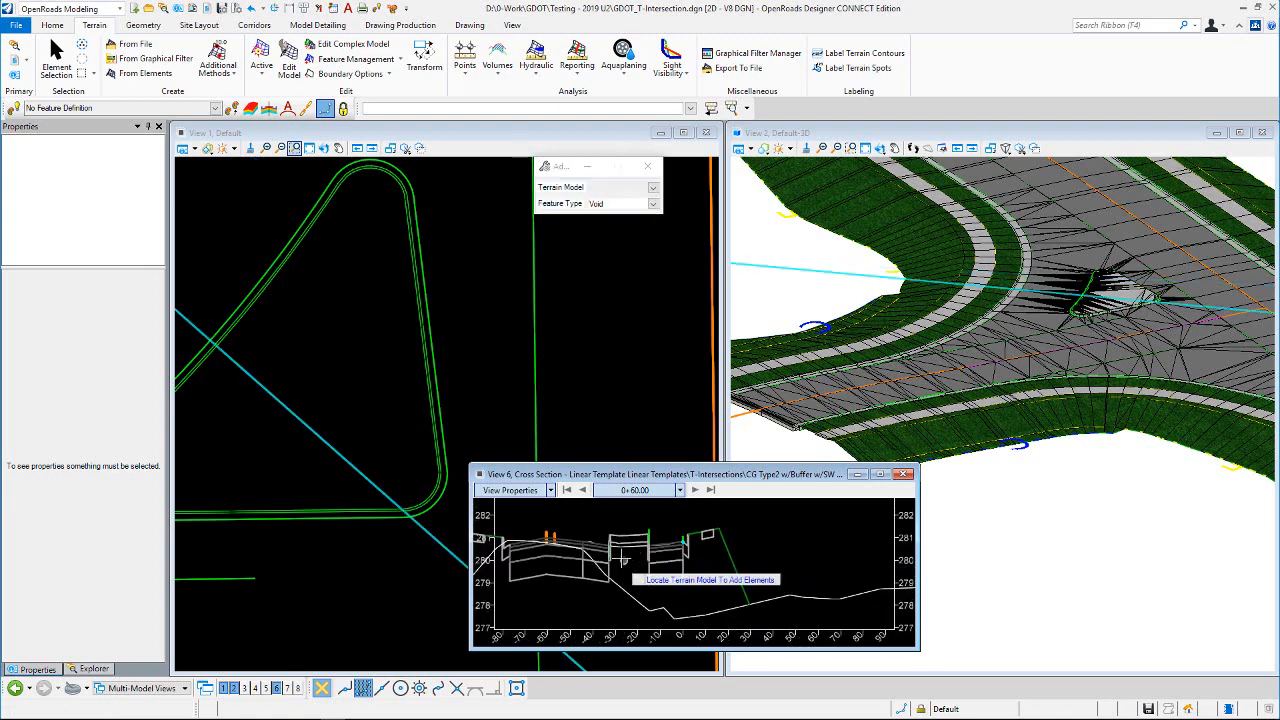
scroll(600, 556, "up", 2)
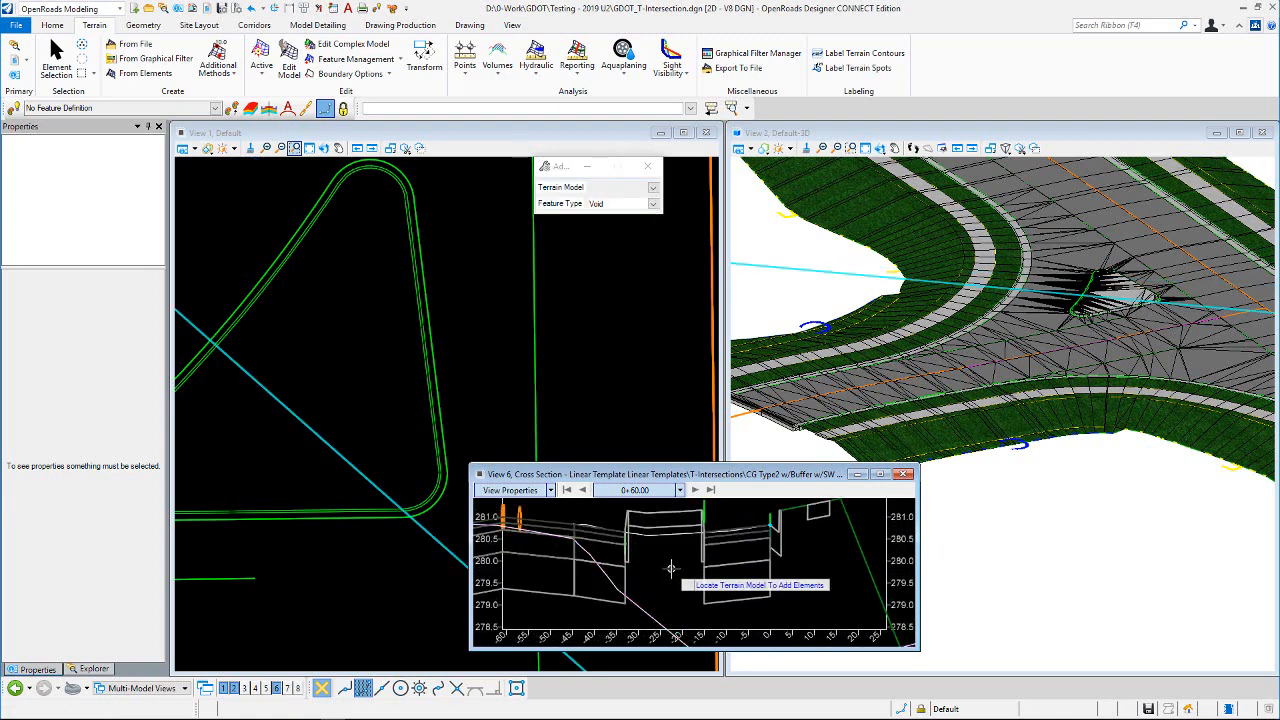
scroll(1092, 450, "down", 1)
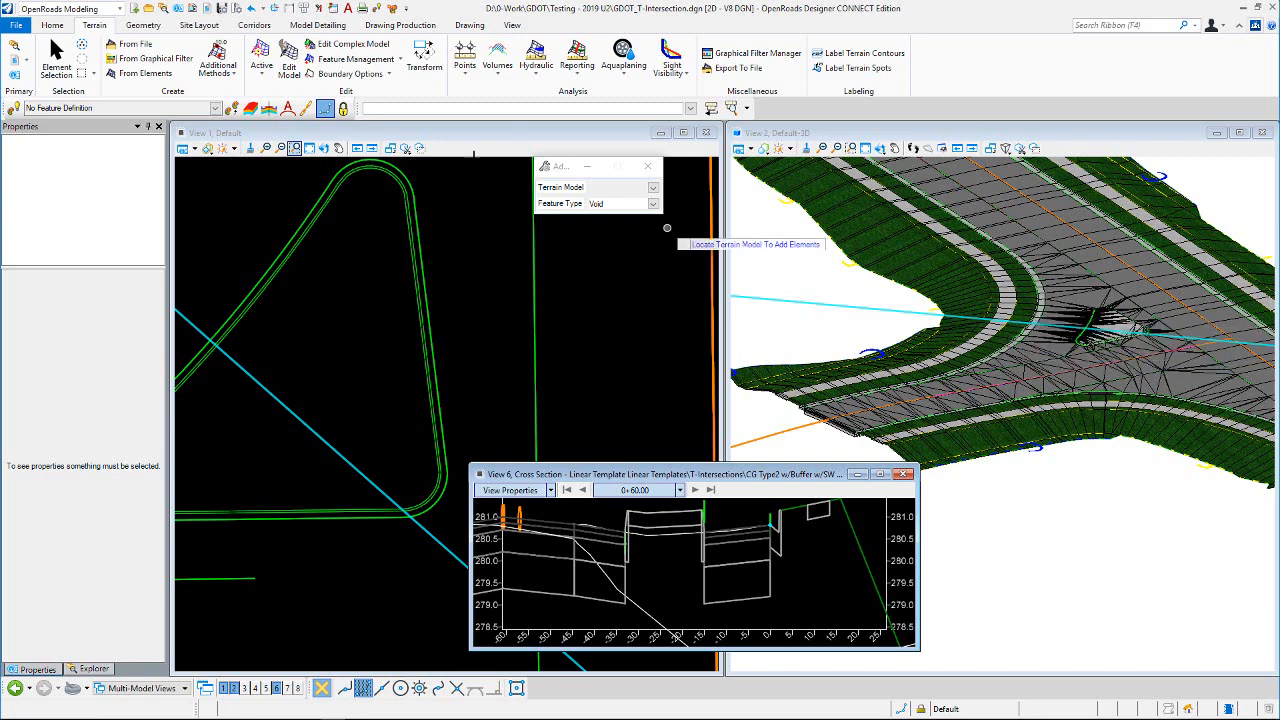
left_click(55, 58)
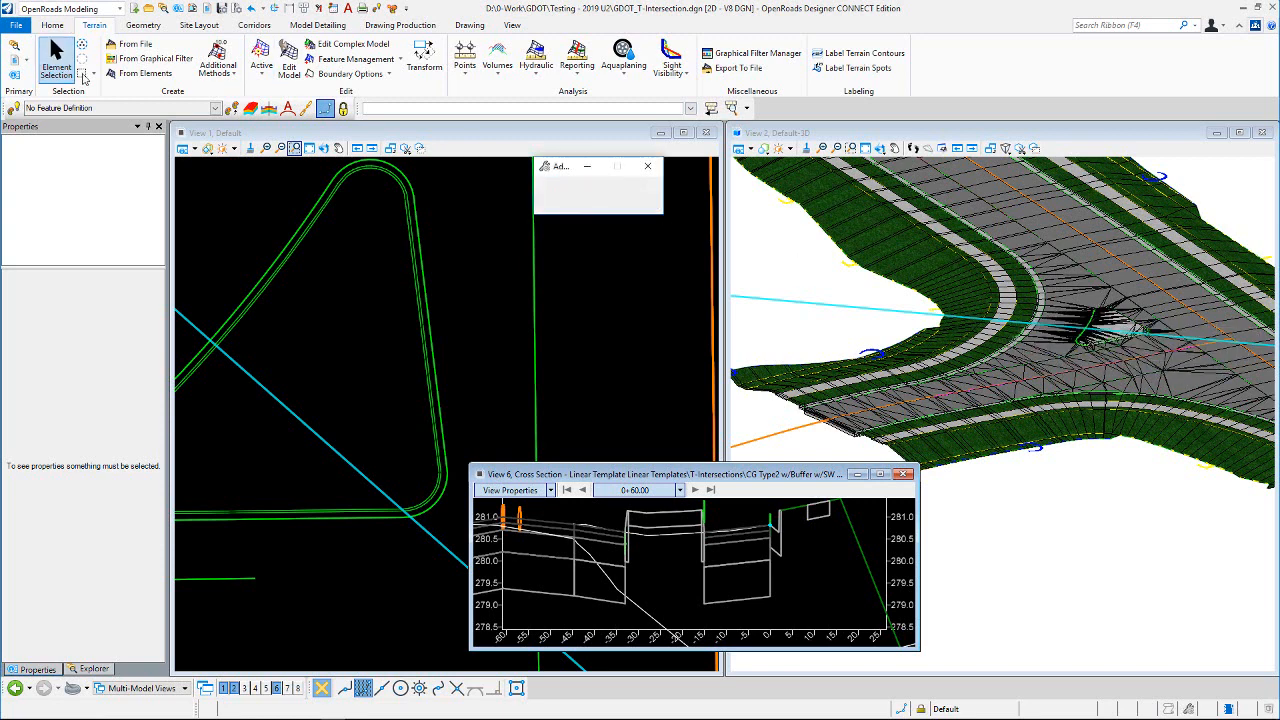
left_click(449, 235)
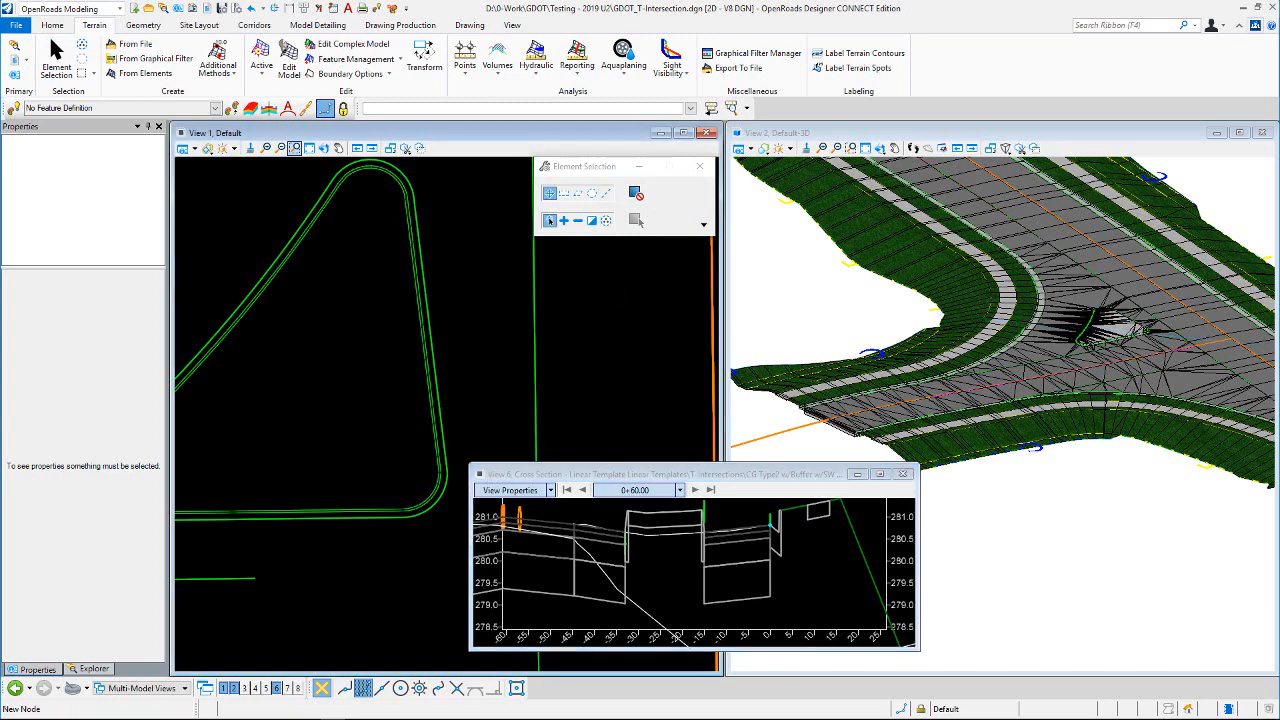
Step: Close the View 6 cross section and show the whole intersection in the plan view
scroll(966, 330, "down", 3)
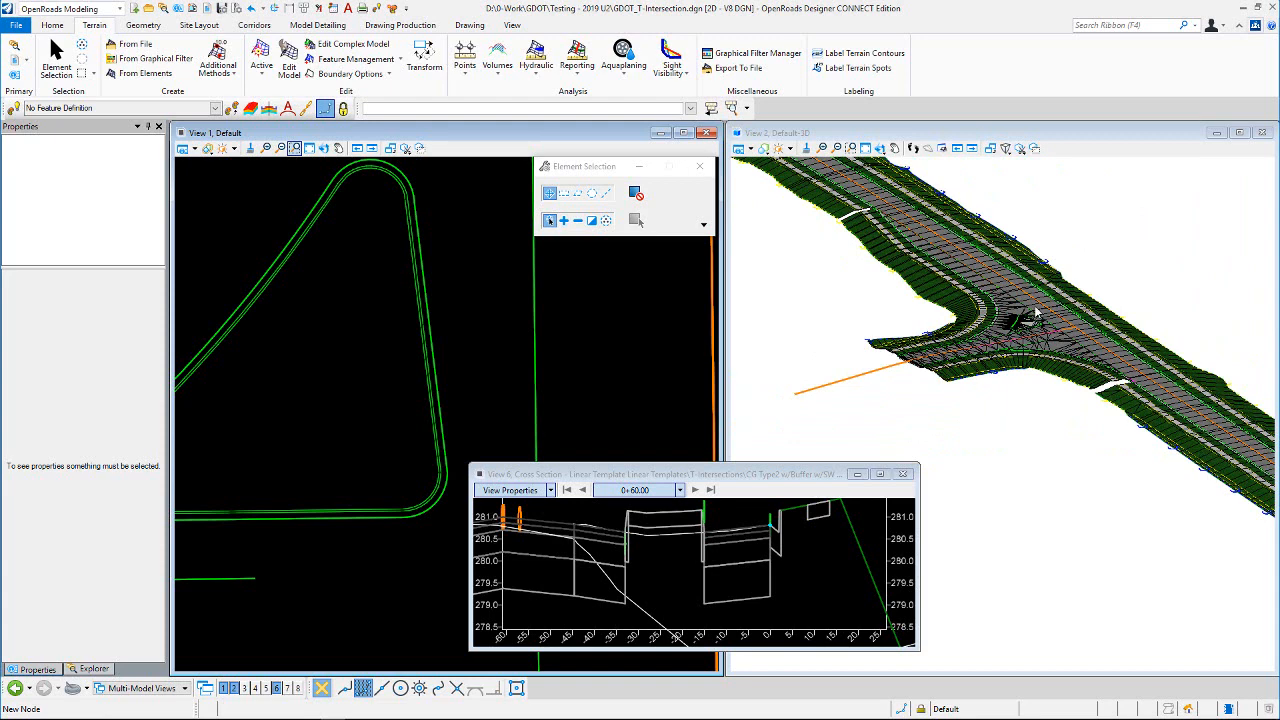
scroll(524, 316, "down", 4)
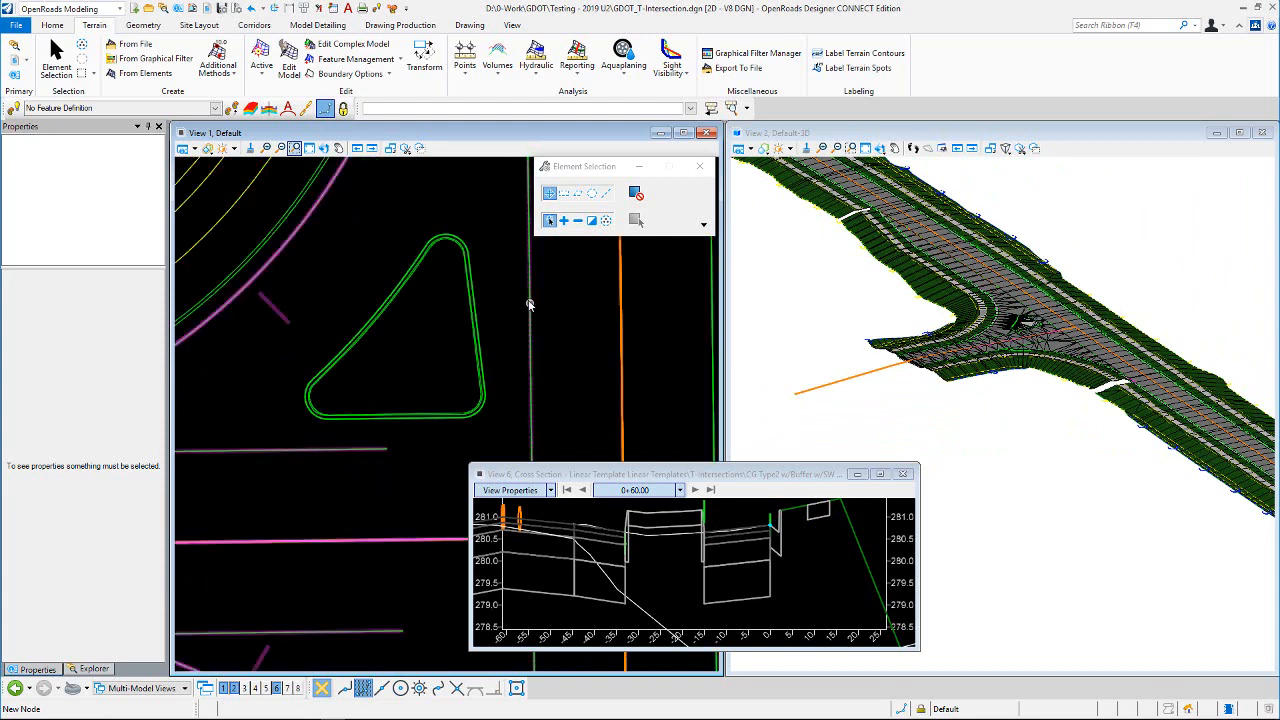
left_click(901, 474)
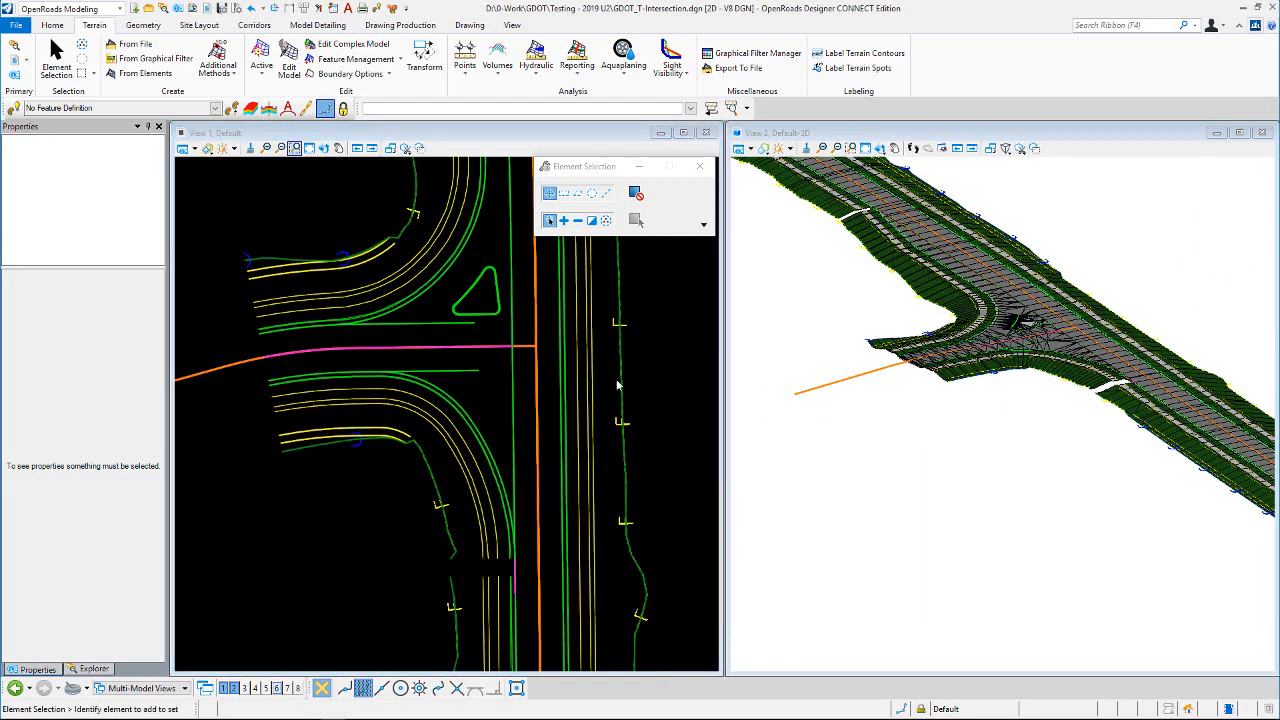
scroll(499, 268, "down", 2)
scroll(499, 268, "up", 4)
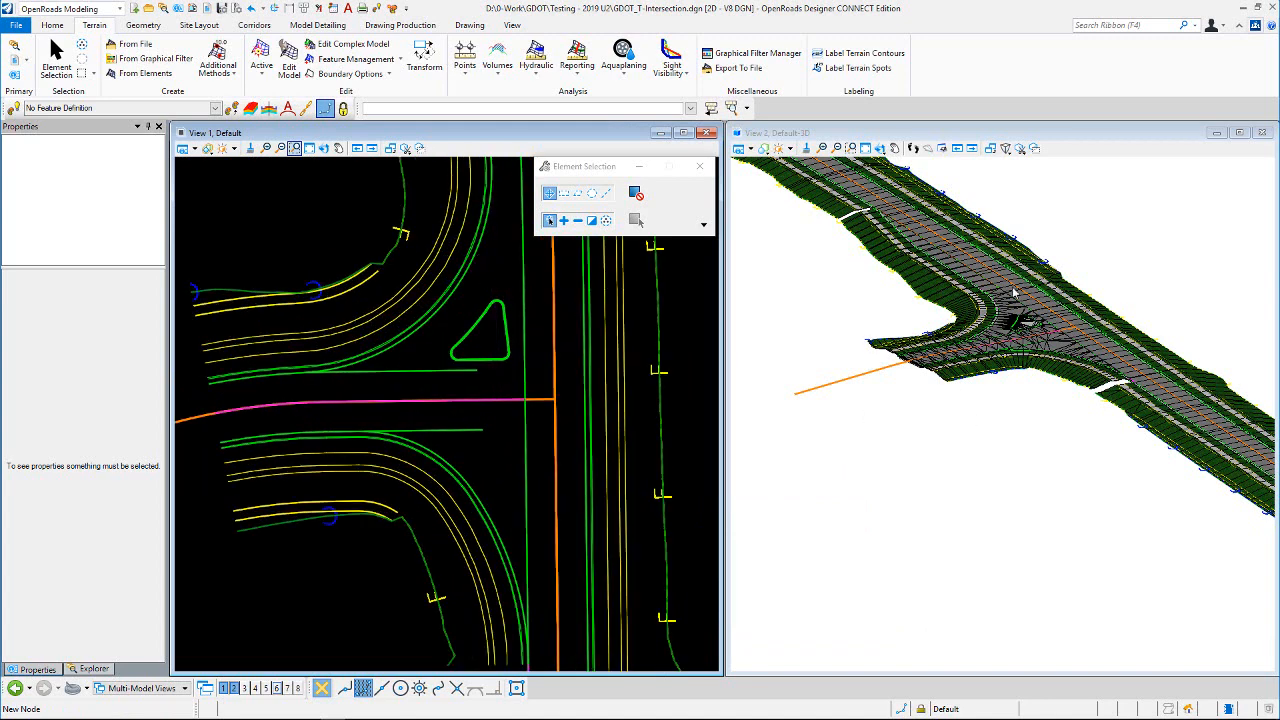
Step: Rotate the 3D view until the side road runs away from the main road, and look closely at the intersection
left_click(880, 148)
left_click(905, 164)
left_click_drag(1052, 436, 823, 441)
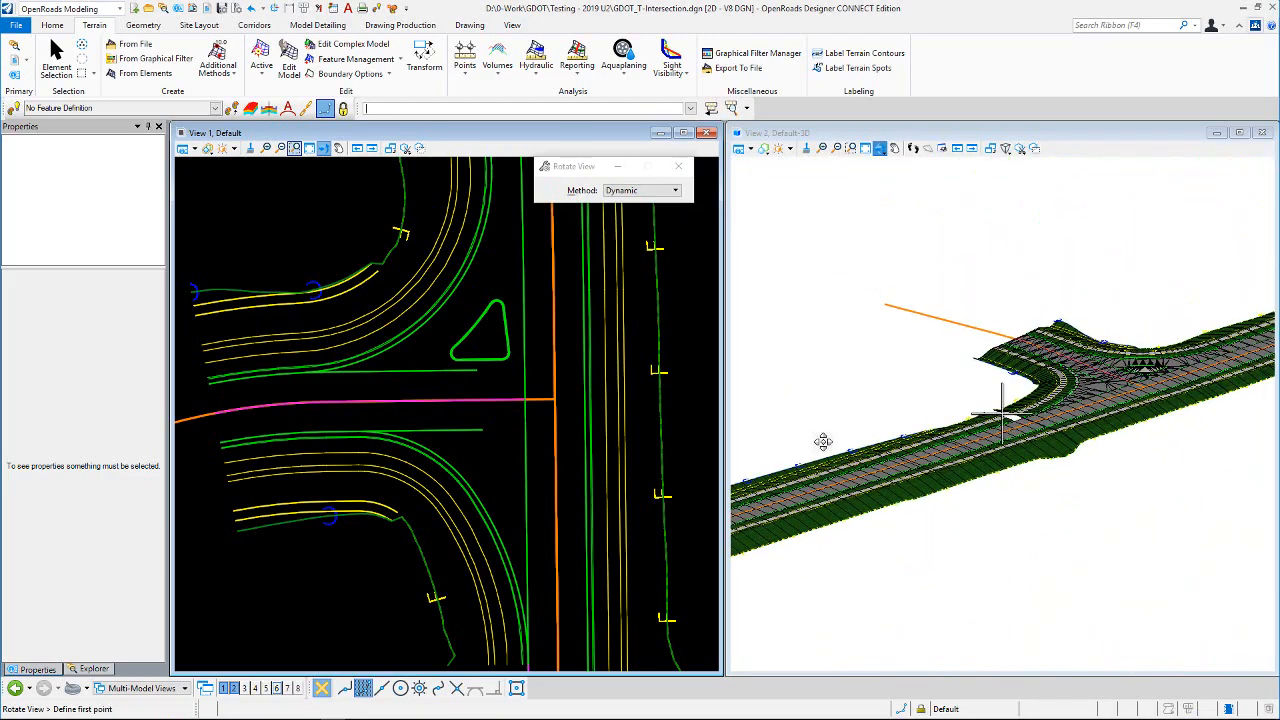
left_click_drag(1155, 463, 963, 459)
right_click(1001, 411)
scroll(1090, 335, "up", 5)
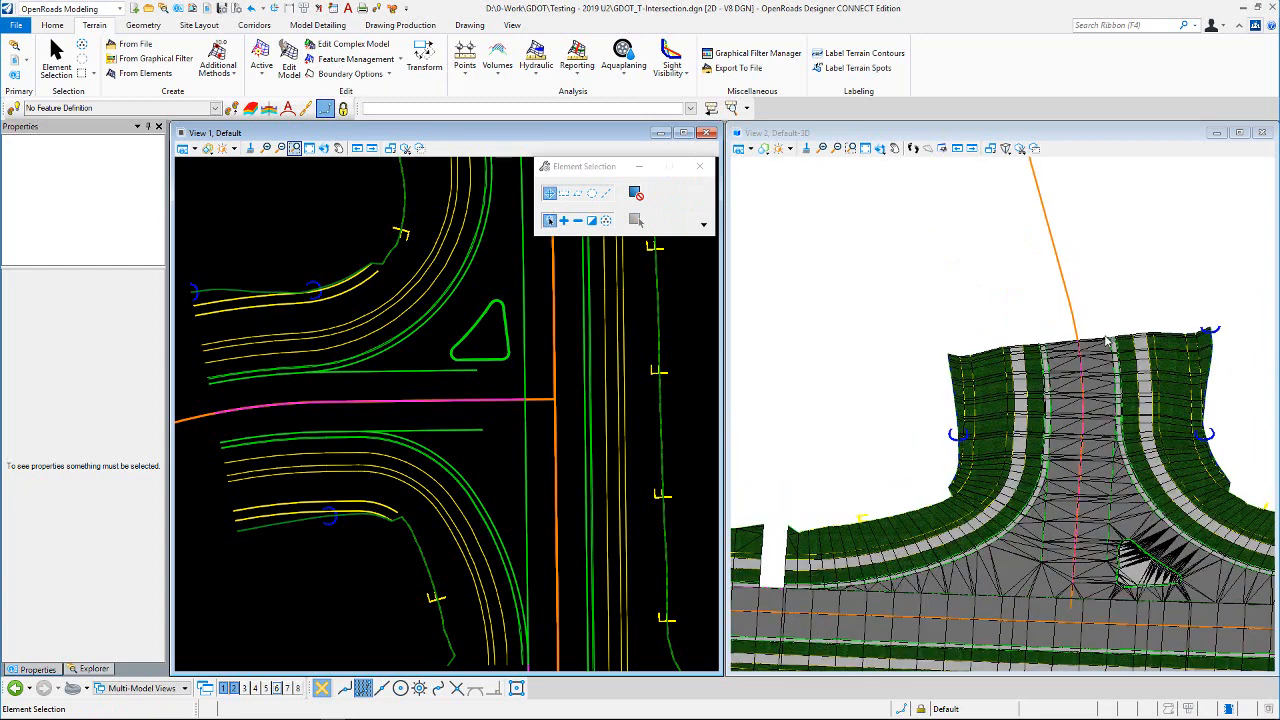
Step: Select the Pvmt Surface terrain by its boundary at the side road's end and turn on its flow arrows
left_click(1074, 308)
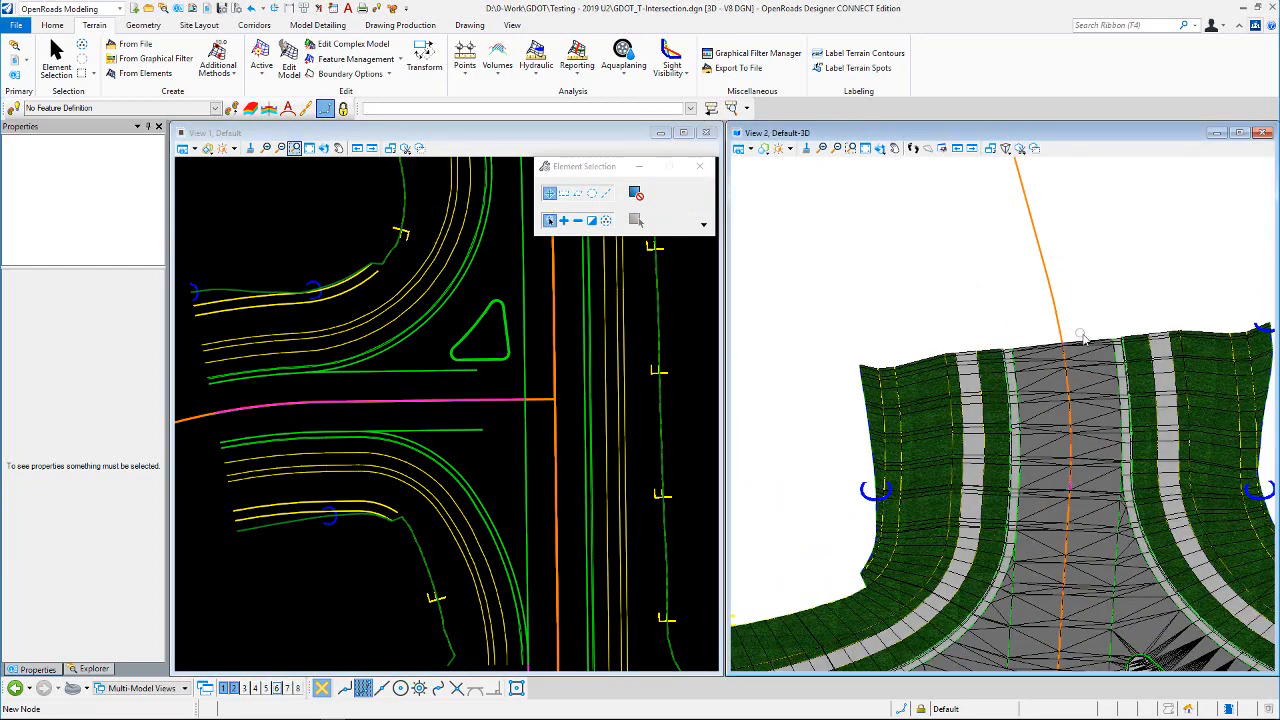
mouse_move(1090, 346)
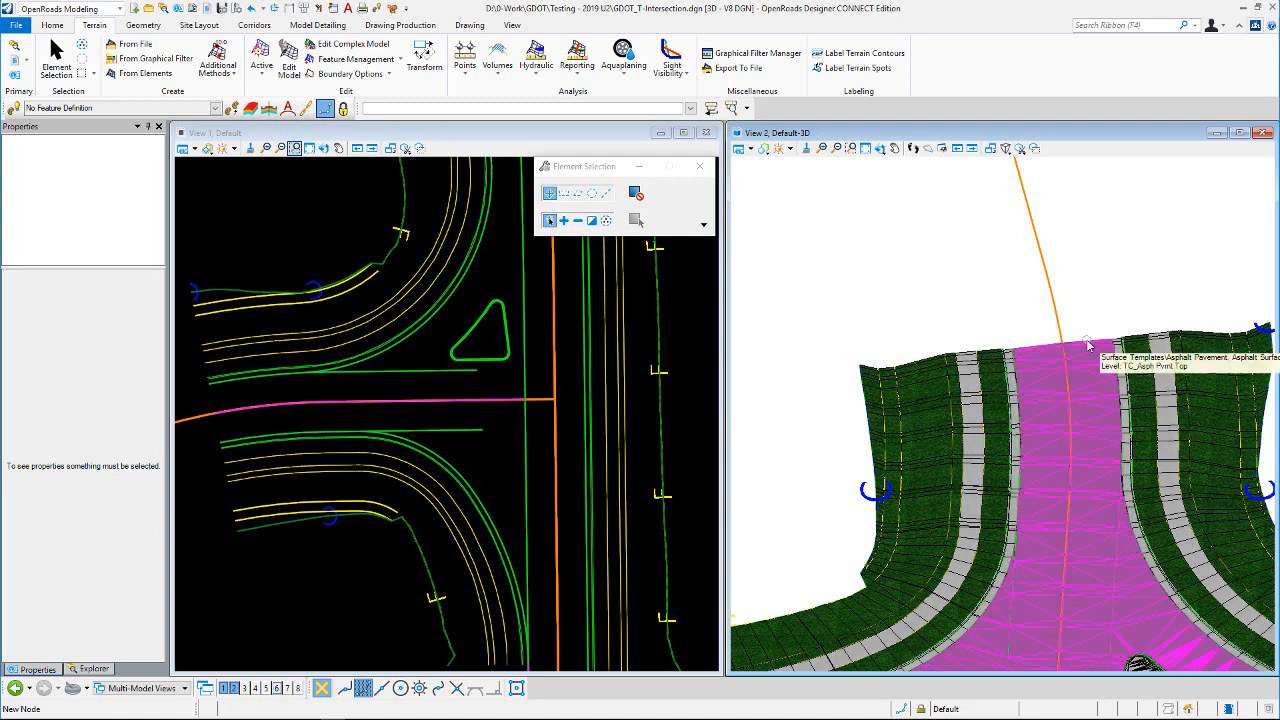
scroll(1108, 332, "up", 2)
scroll(1105, 334, "up", 4)
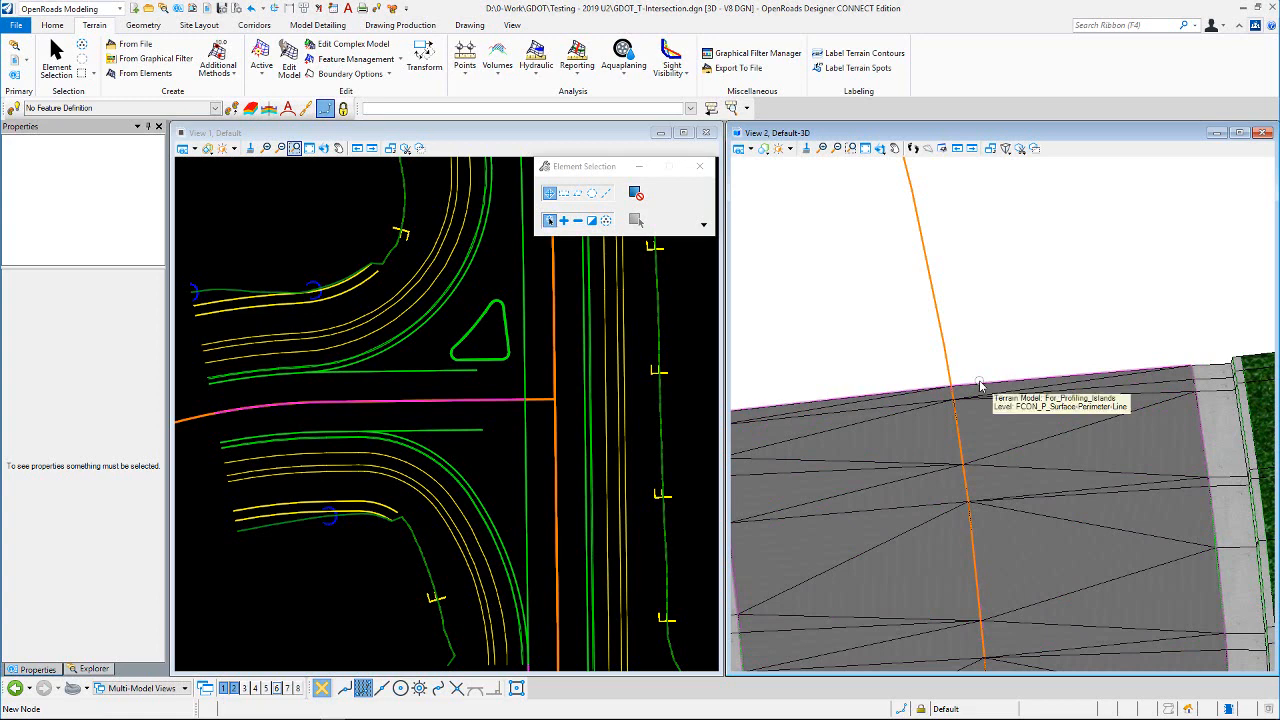
left_click(980, 385)
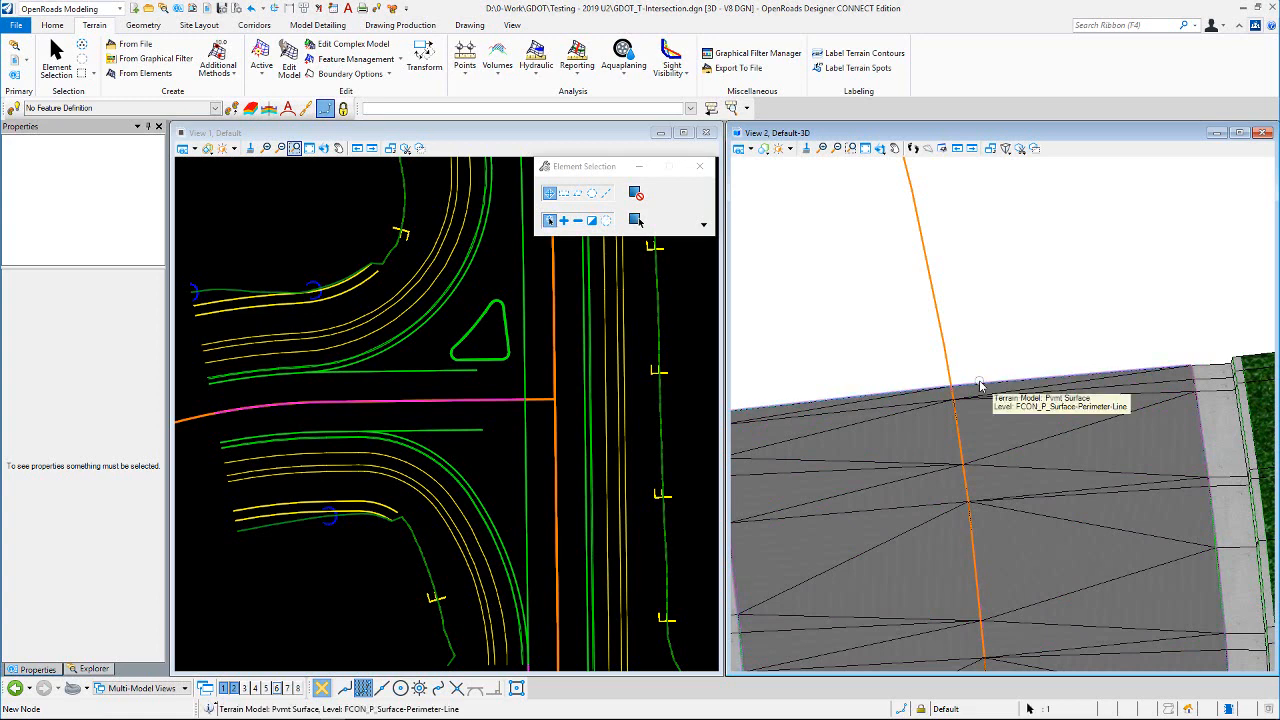
scroll(1045, 263, "down", 2)
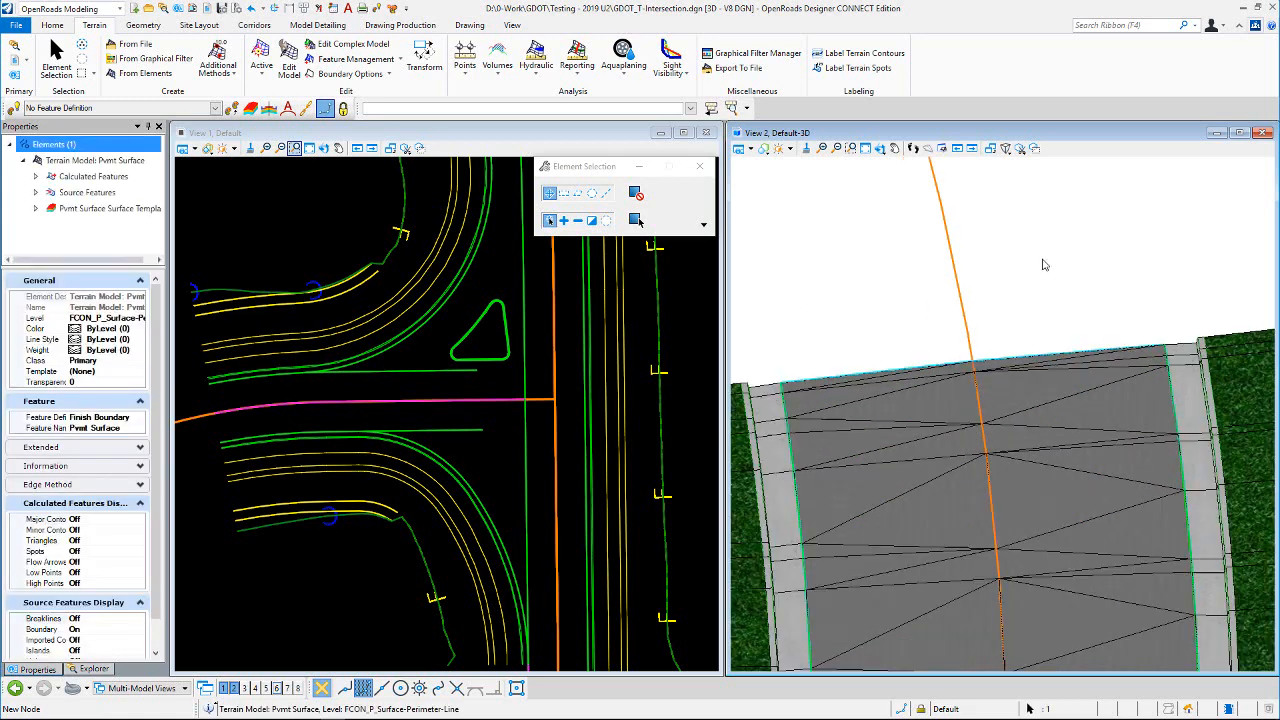
scroll(1030, 265, "down", 2)
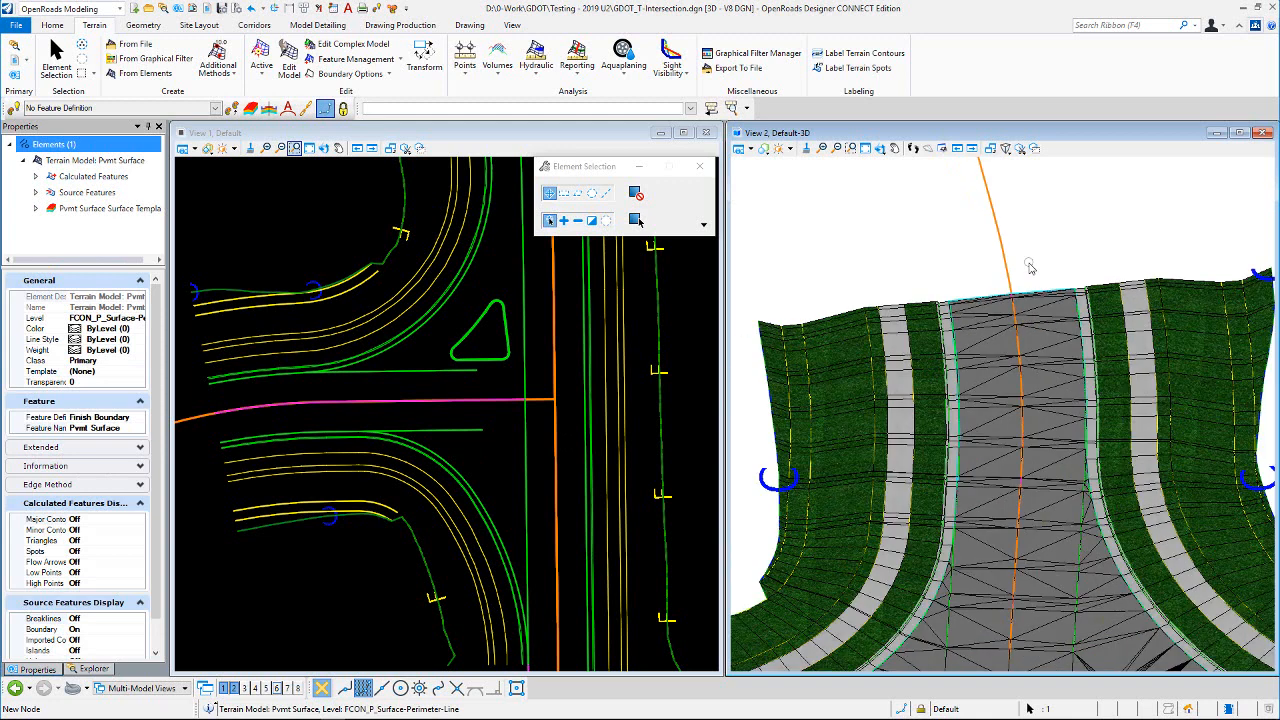
double_click(43, 564)
Step: Examine the flow arrows on the pavement around the curb returns and the triangular island in the 3D view
scroll(1045, 223, "down", 1)
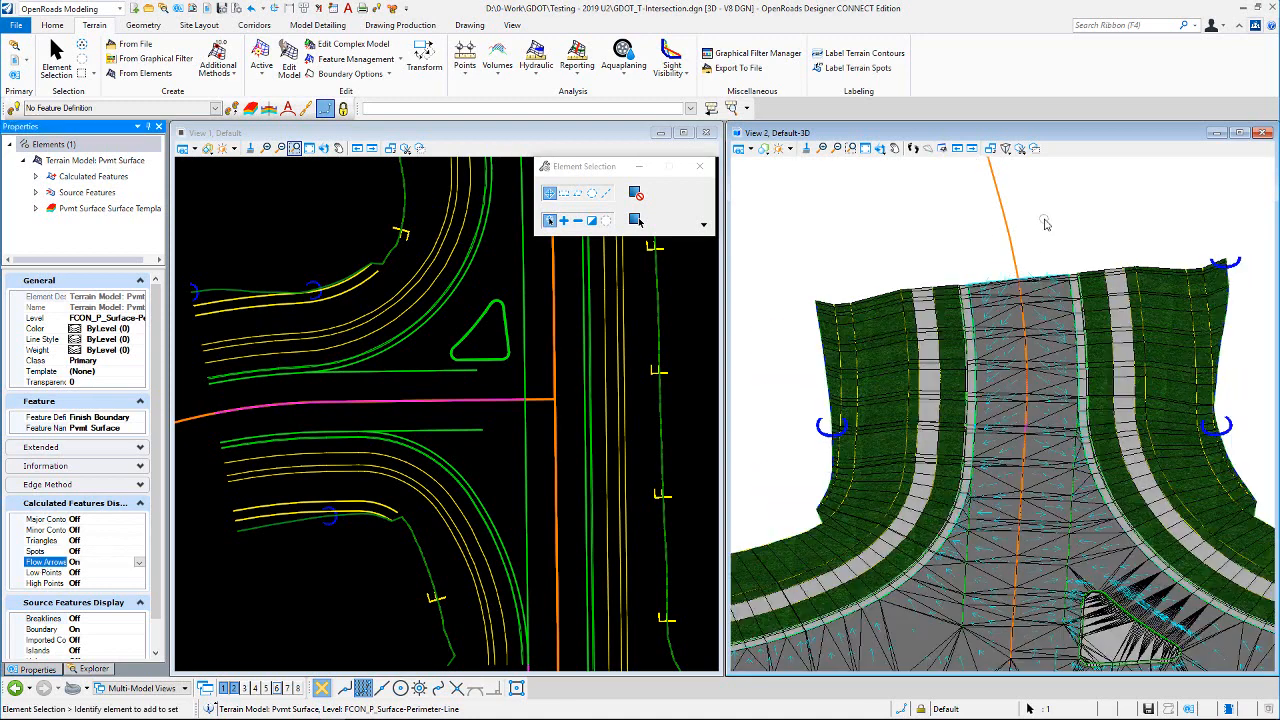
scroll(1045, 223, "down", 1)
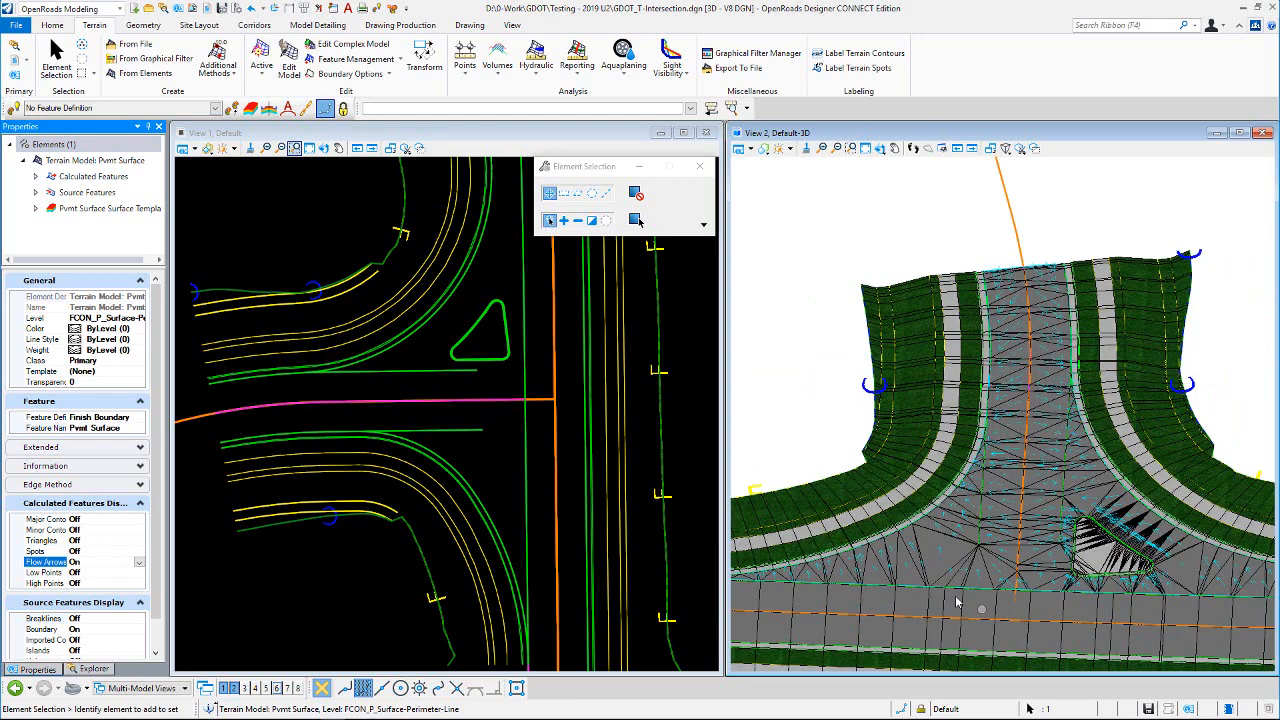
scroll(935, 531, "up", 2)
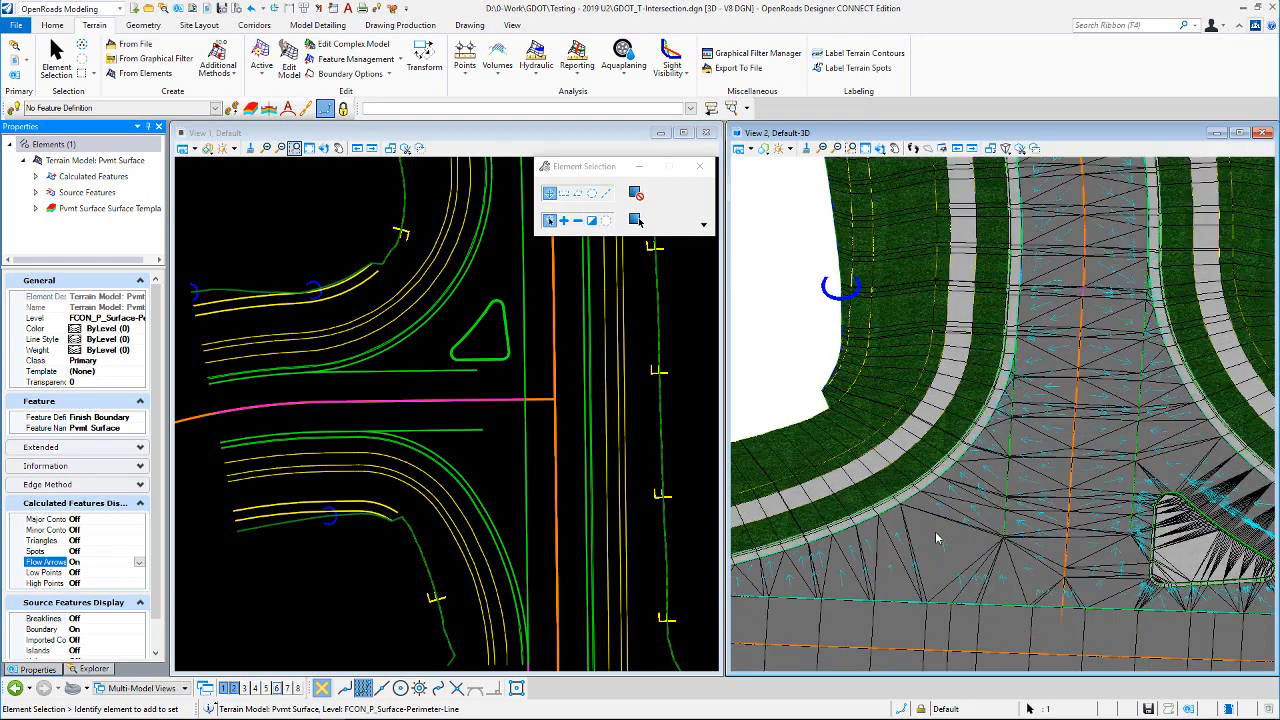
scroll(1032, 390, "down", 1)
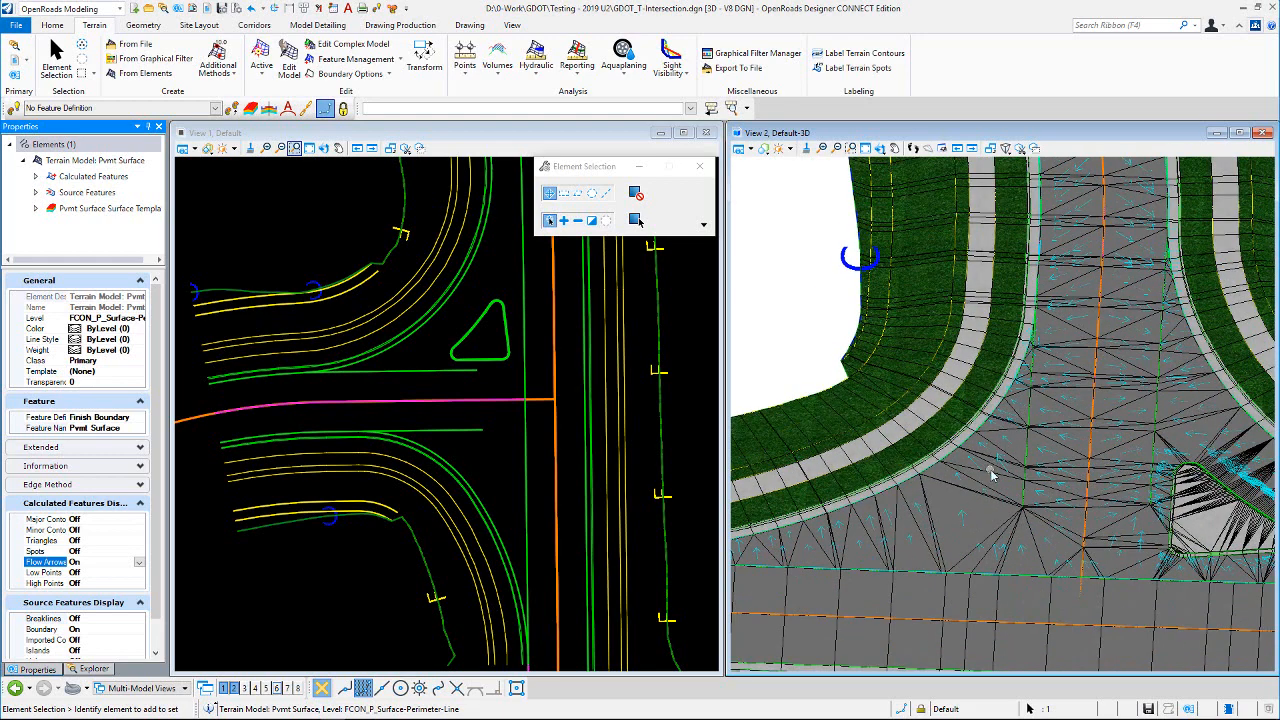
scroll(965, 458, "down", 2)
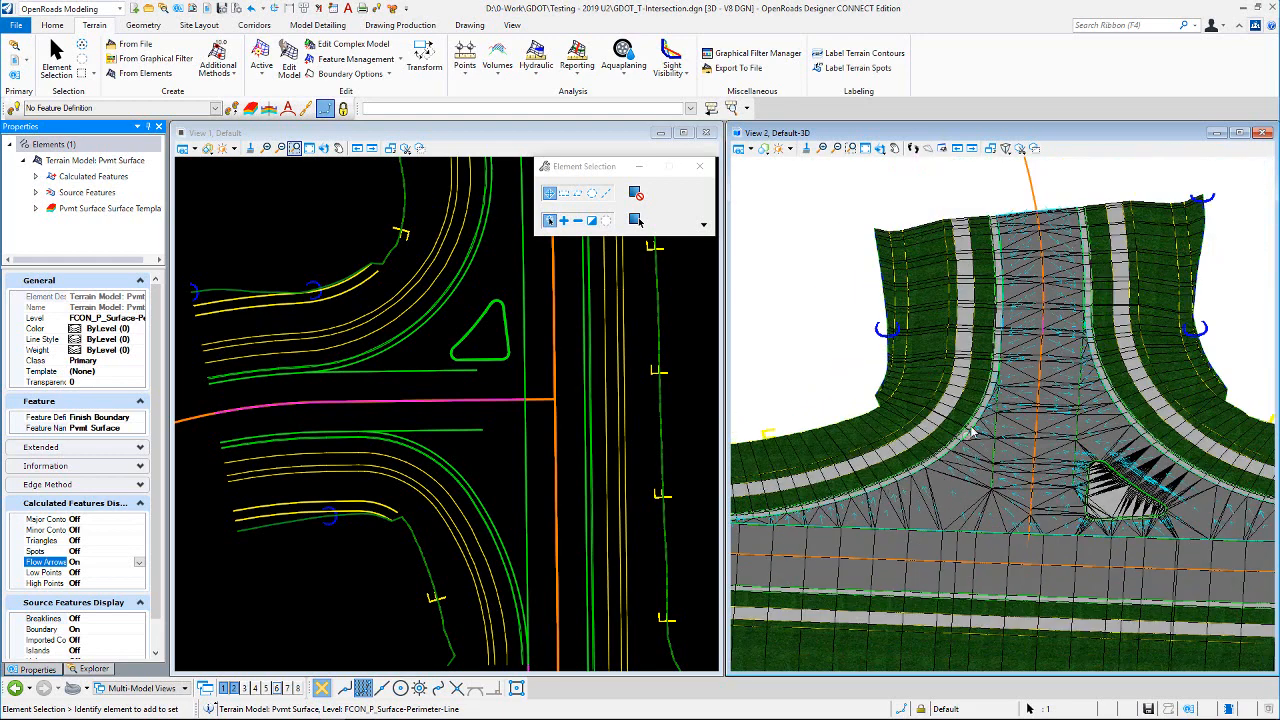
scroll(1153, 470, "up", 1)
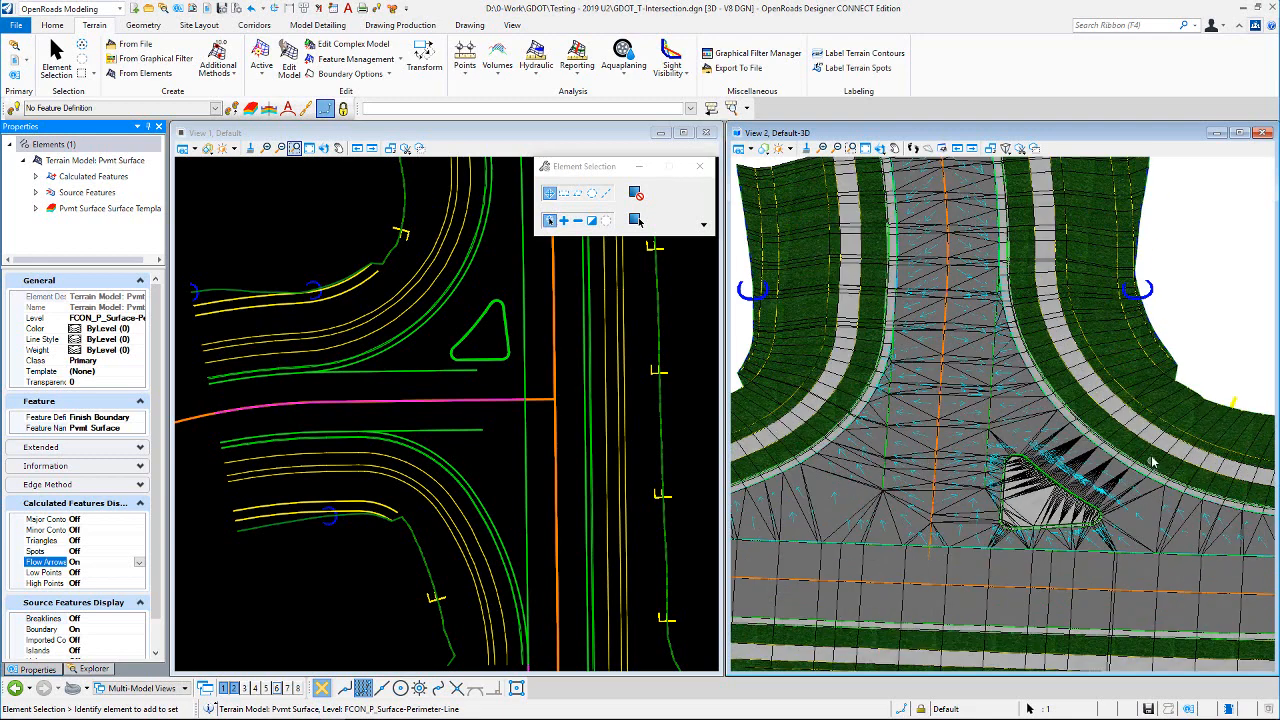
scroll(1153, 462, "up", 1)
scroll(1175, 484, "up", 1)
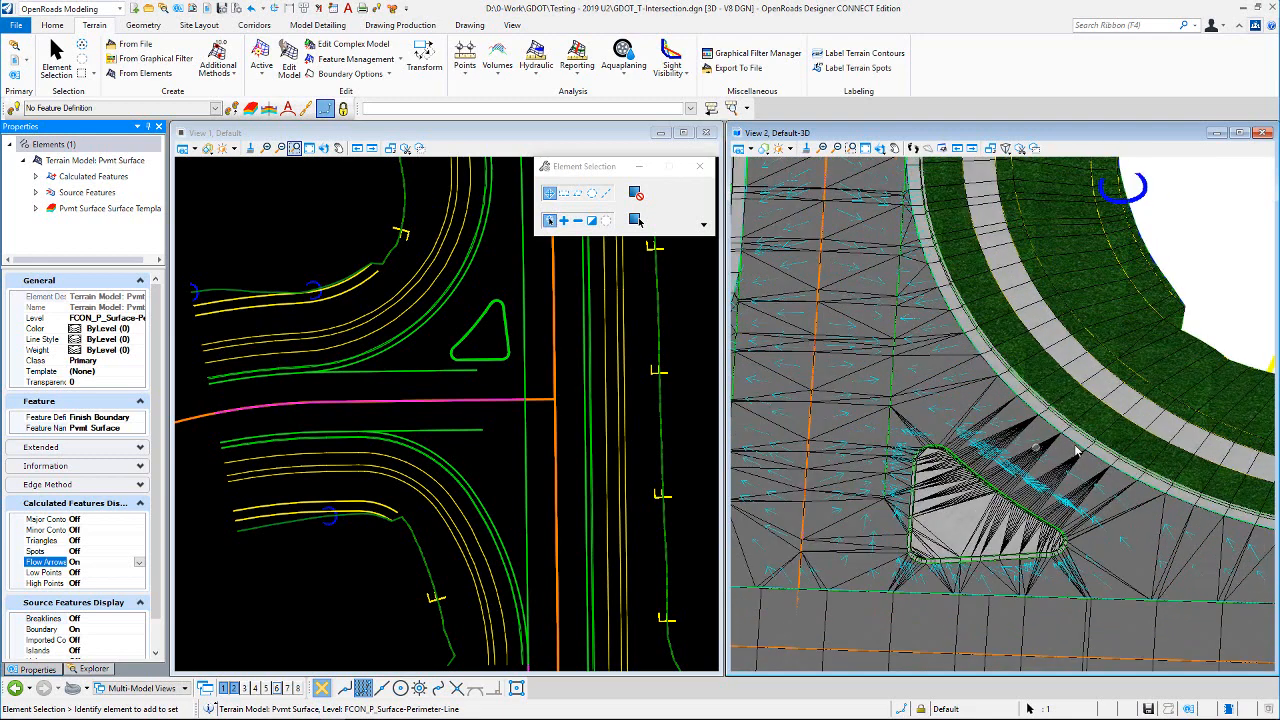
scroll(1077, 452, "down", 1)
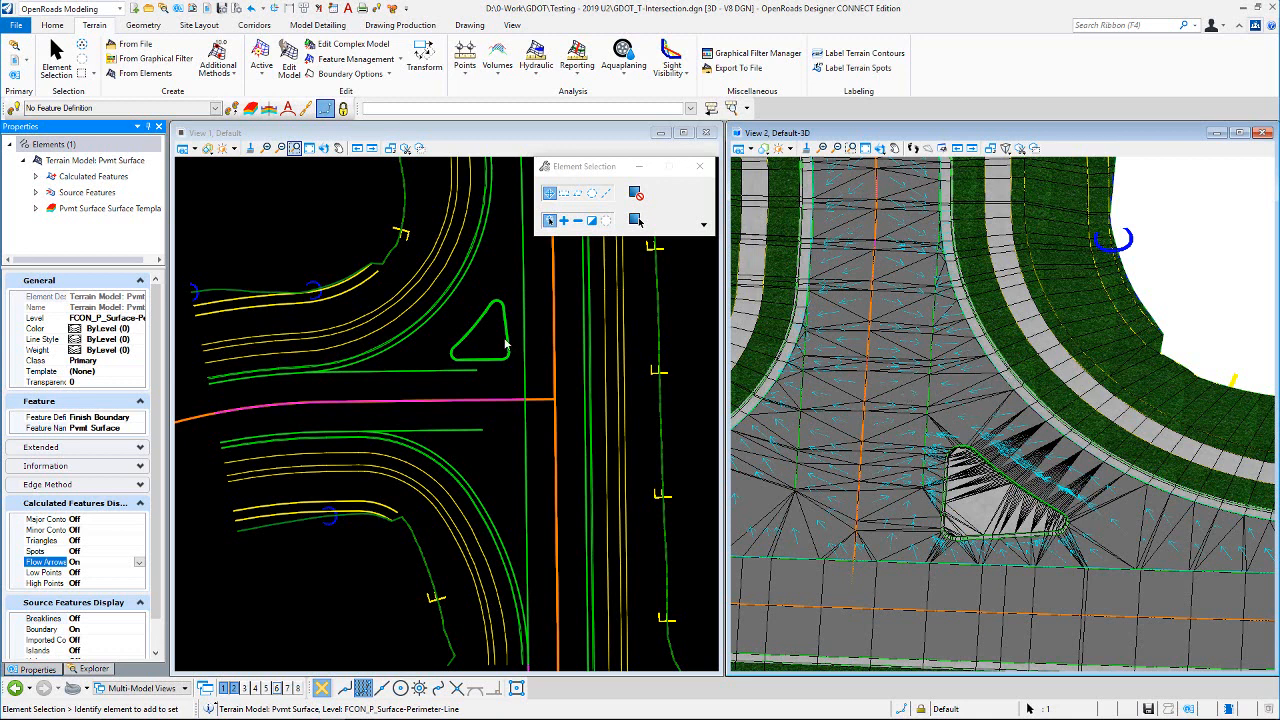
Step: Open the profile of edge-of-pavement element RdEoP_R in View 3, and shrink and move that view clear of the intersection
left_click(453, 313)
scroll(461, 320, "down", 1)
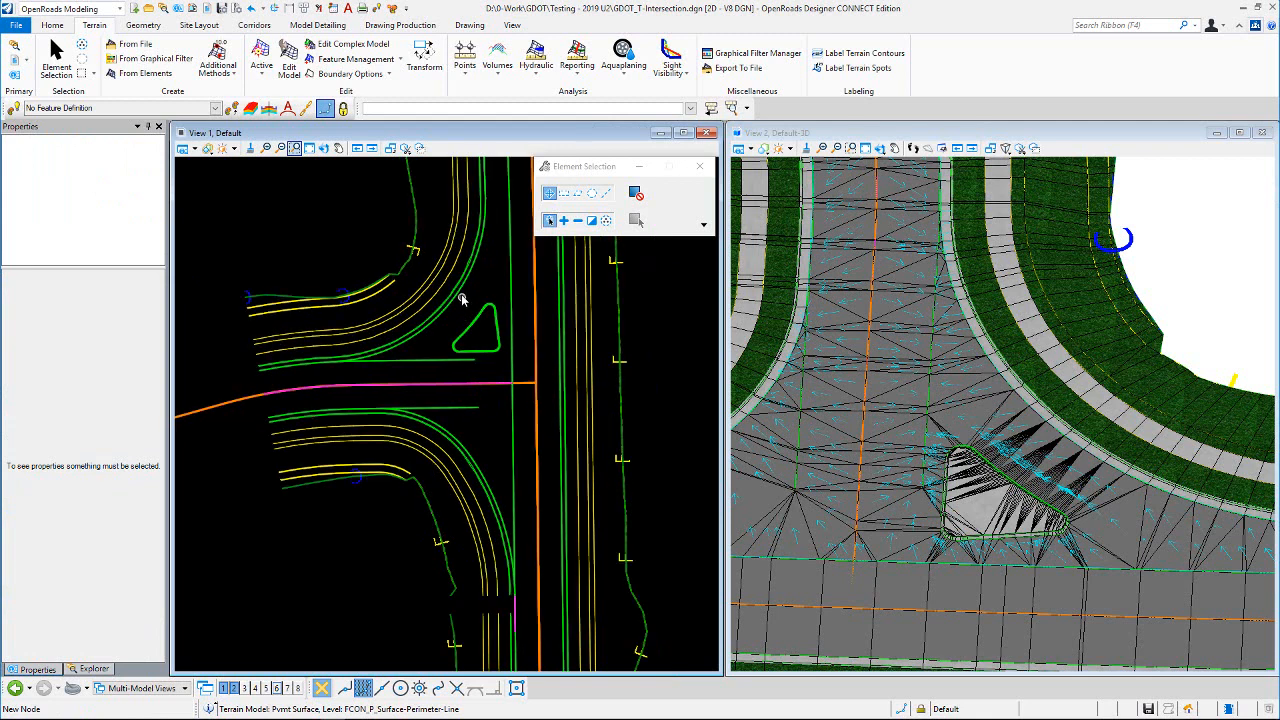
left_click(461, 296)
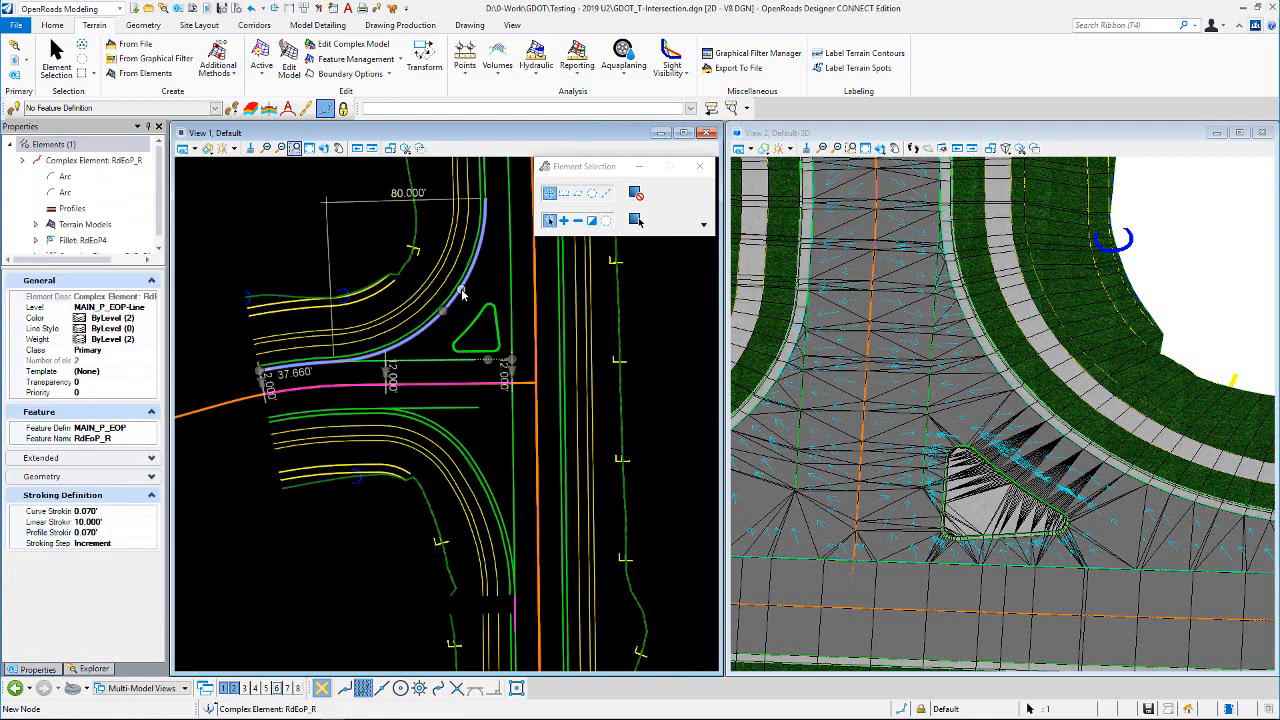
mouse_move(464, 294)
left_click(499, 283)
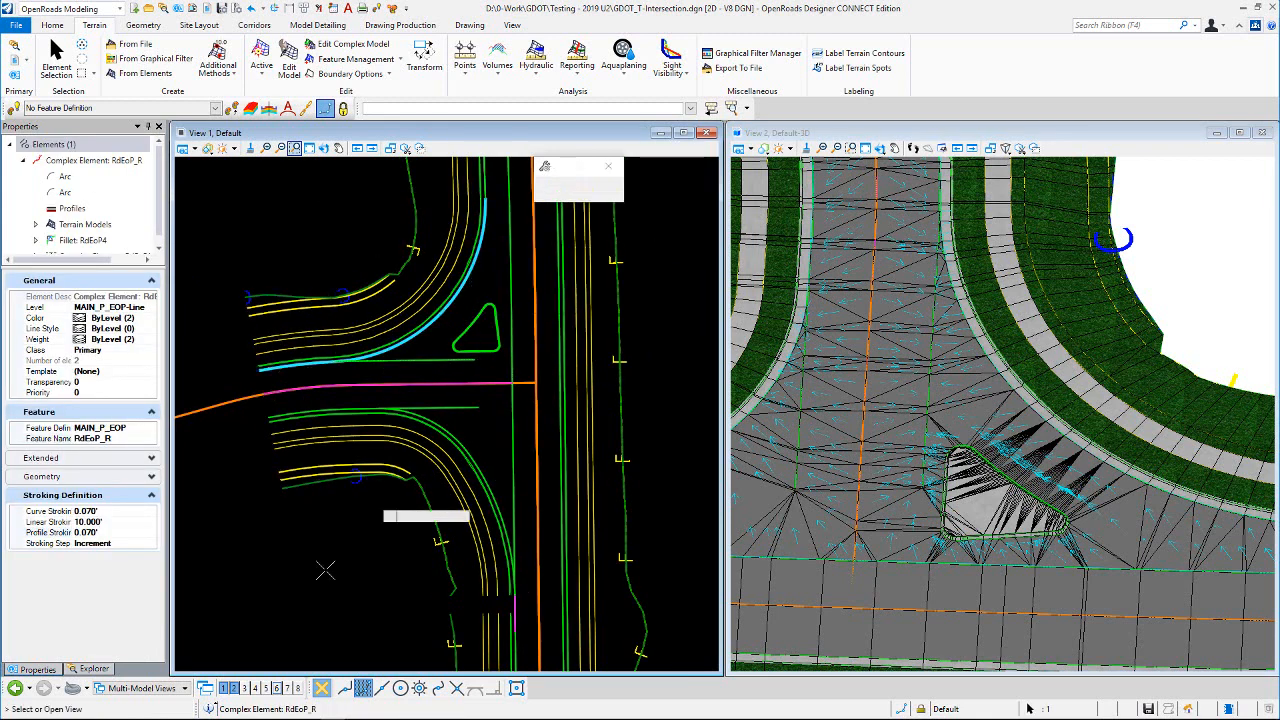
left_click(244, 688)
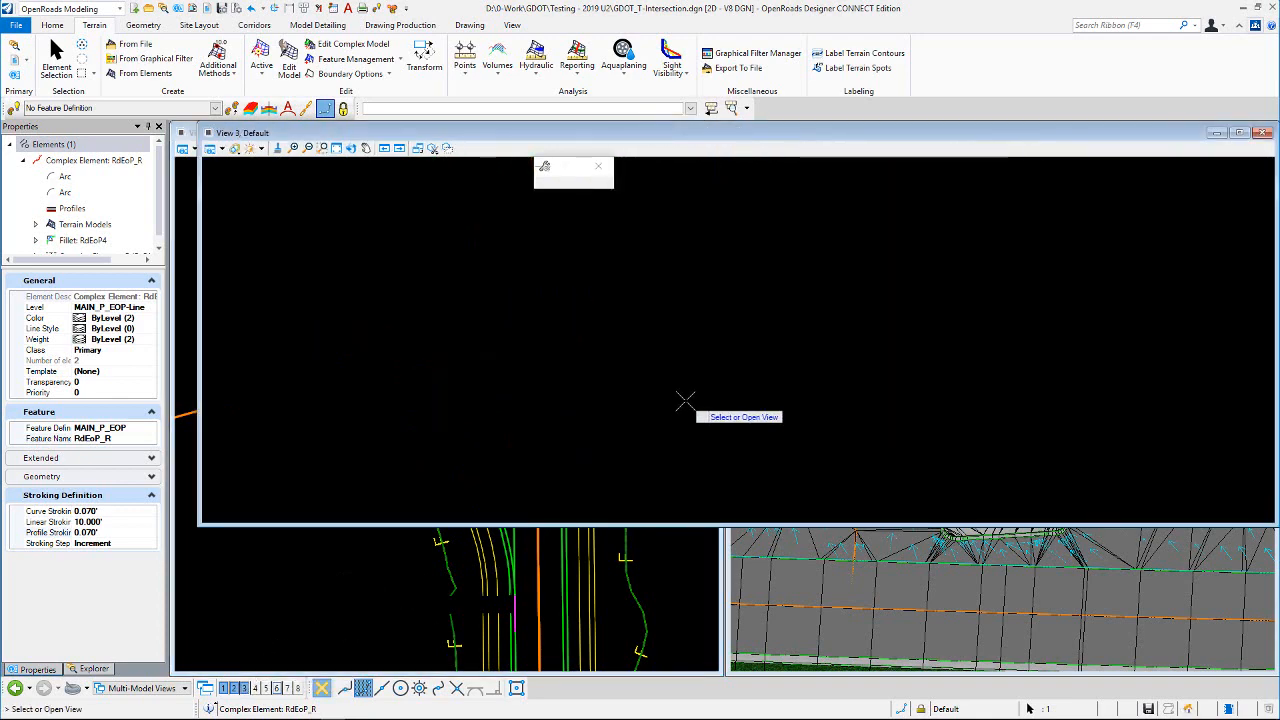
left_click(685, 401)
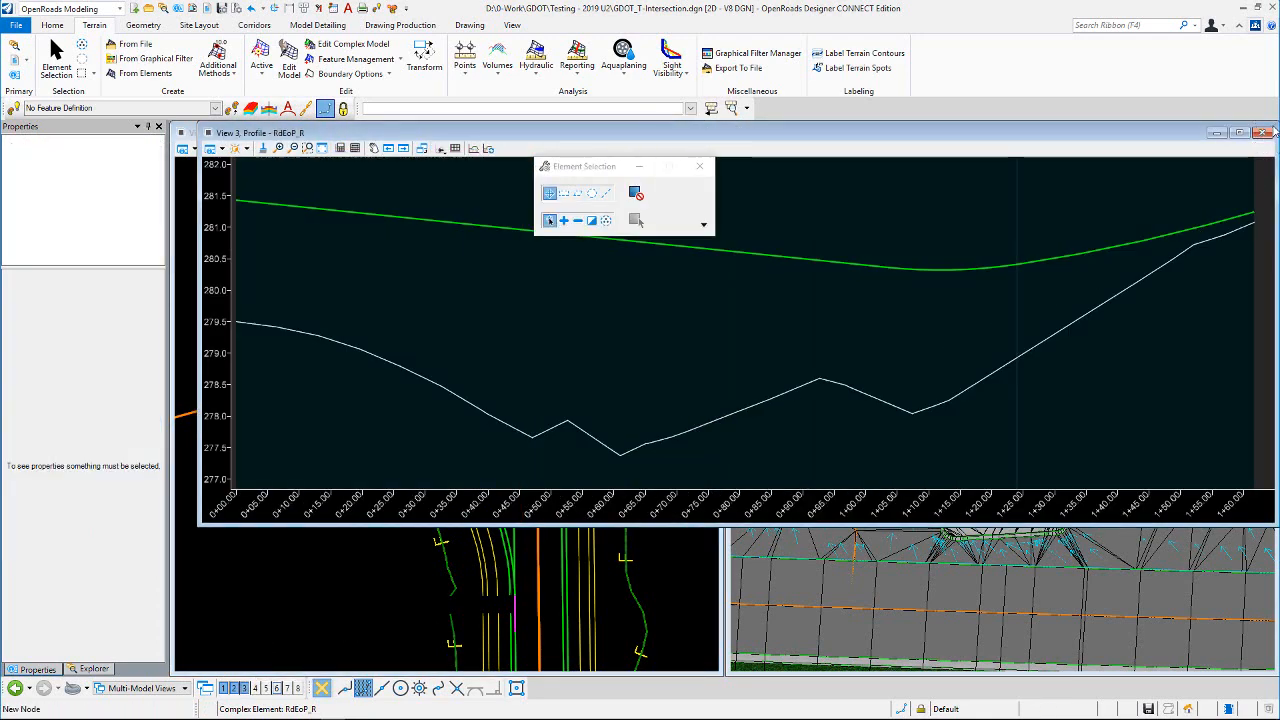
left_click_drag(1274, 128, 1058, 297)
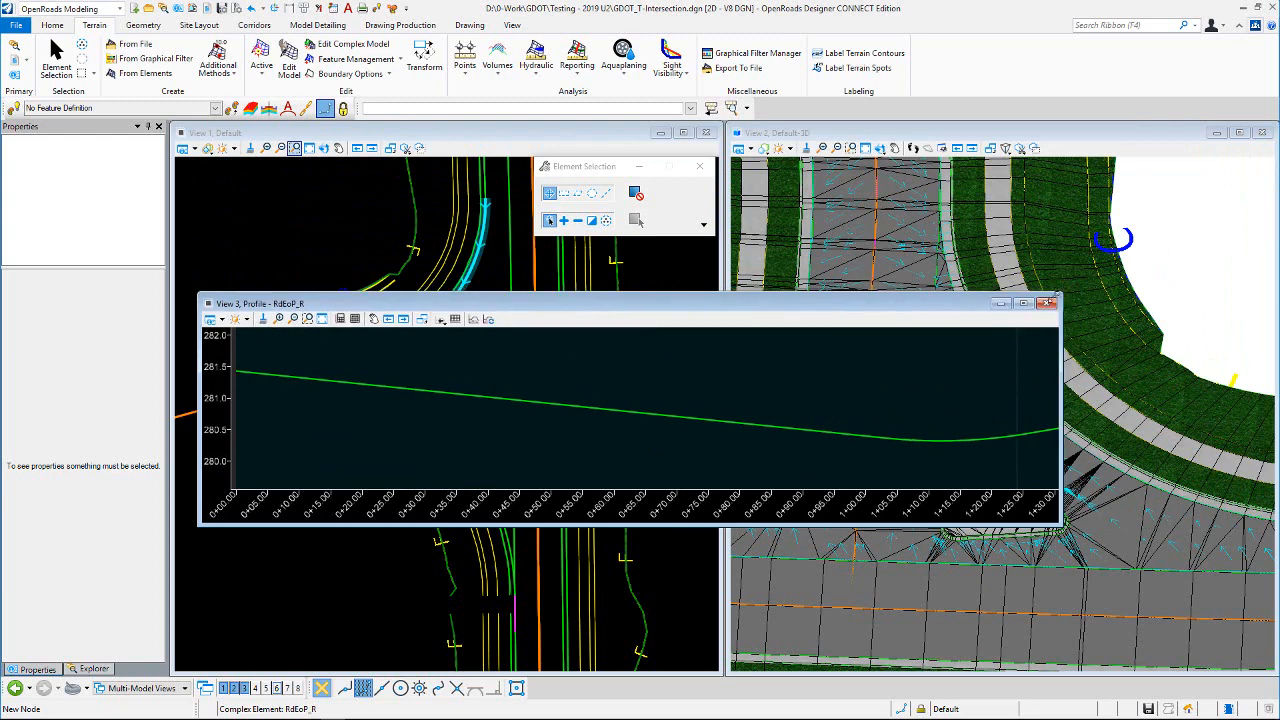
left_click_drag(546, 309, 761, 468)
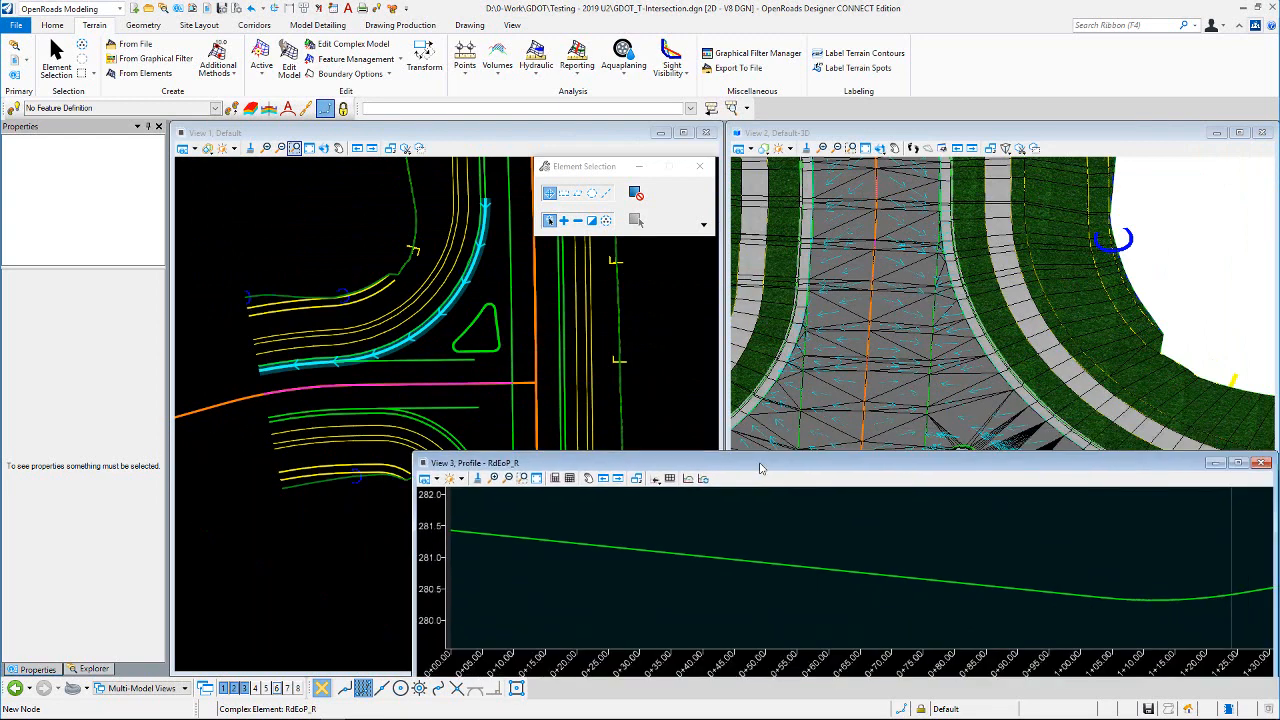
Step: Open the profile model of RdEoP_R's component fillet RdEoP4 in View 3
left_click(480, 286)
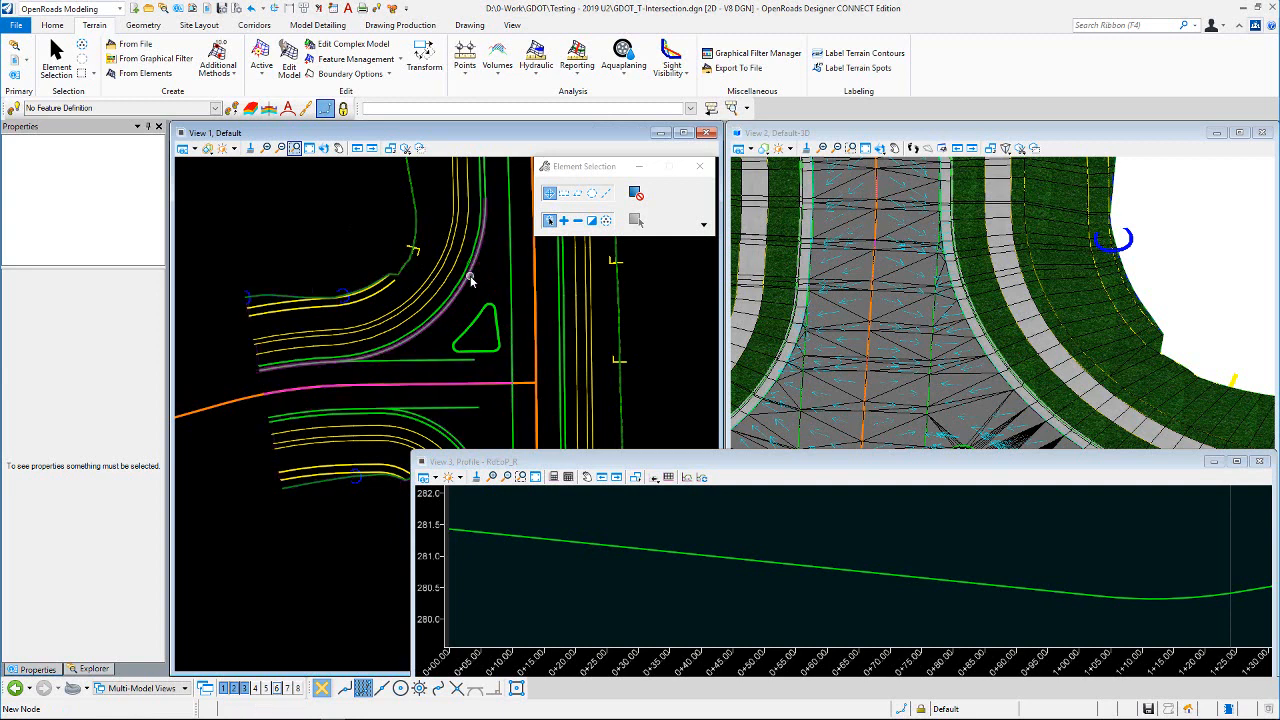
left_click(471, 281)
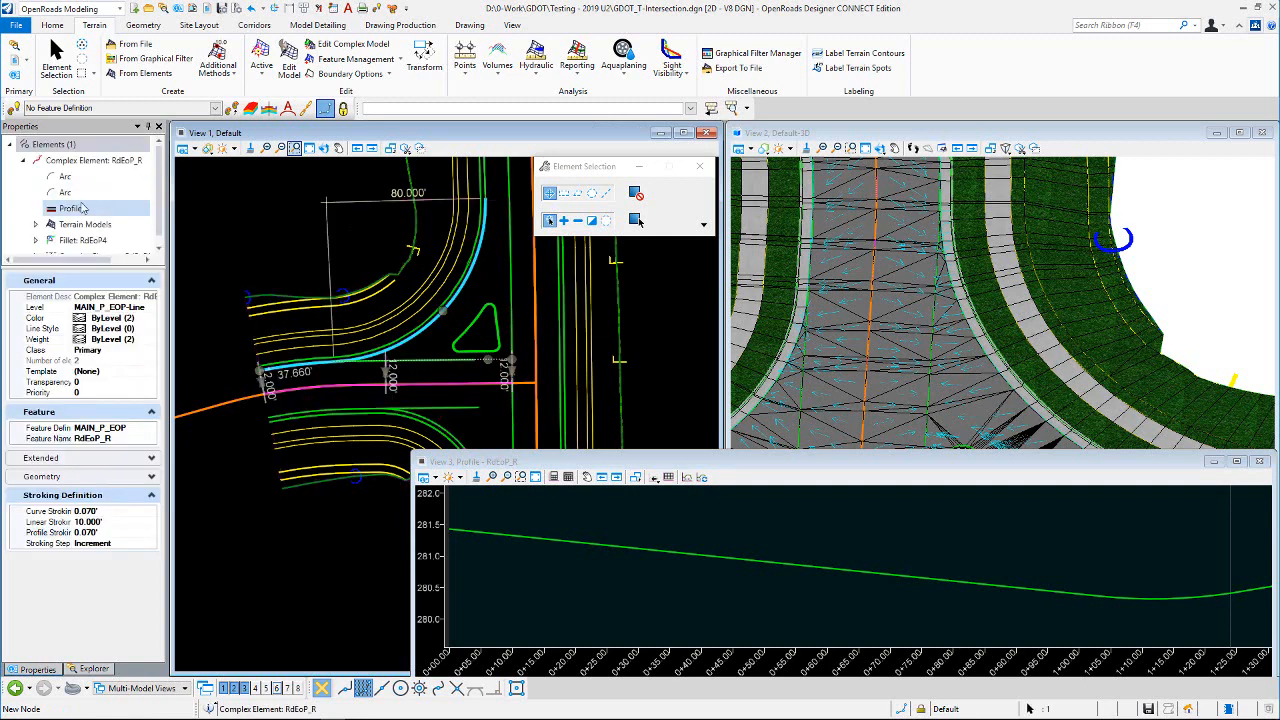
right_click(90, 241)
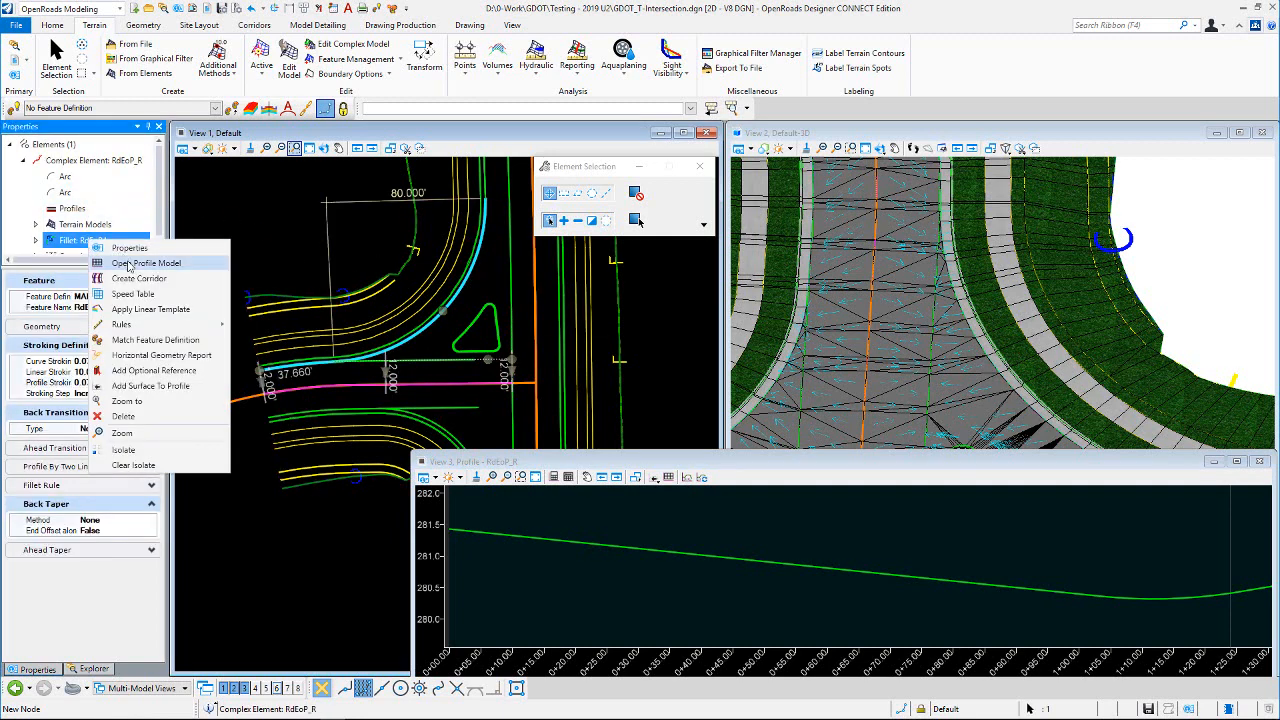
left_click(125, 263)
left_click(720, 534)
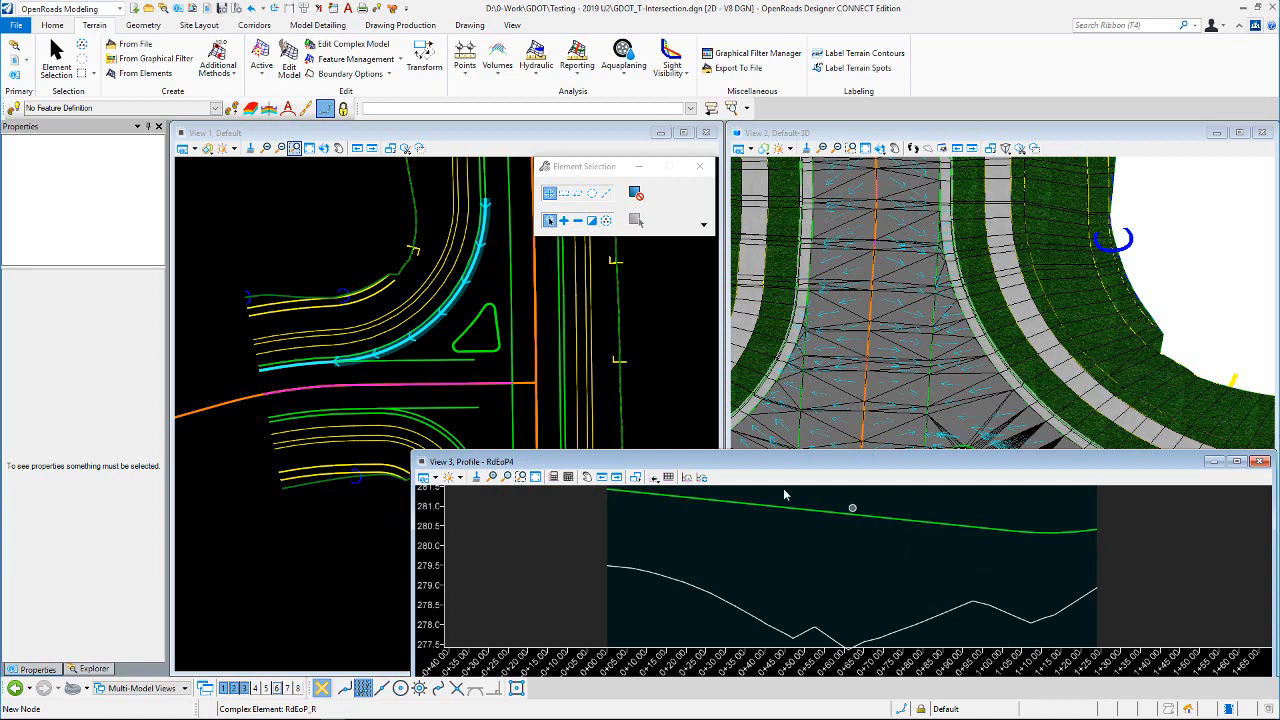
Step: Draw a Profile Complex By VPI between the RdEoP4 profile's ends, with a 30 ft parabolic curve at a low VPI about 88 ft along
left_click(655, 477)
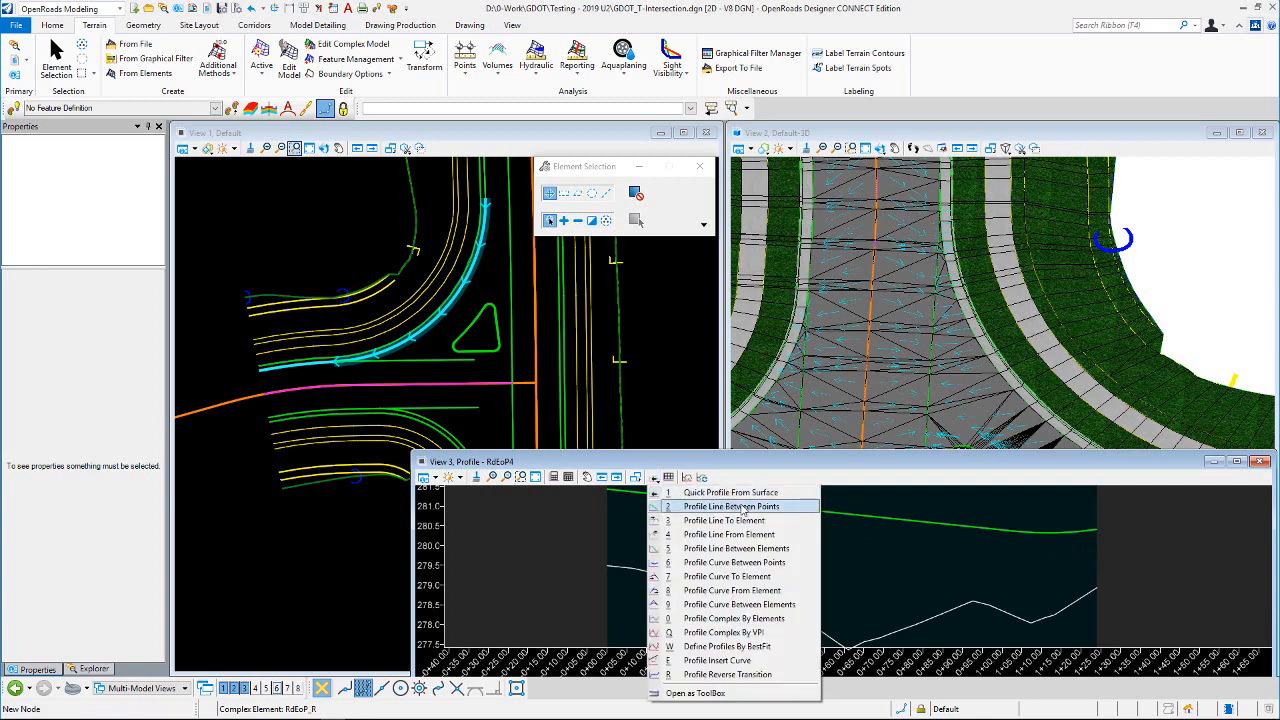
left_click(759, 636)
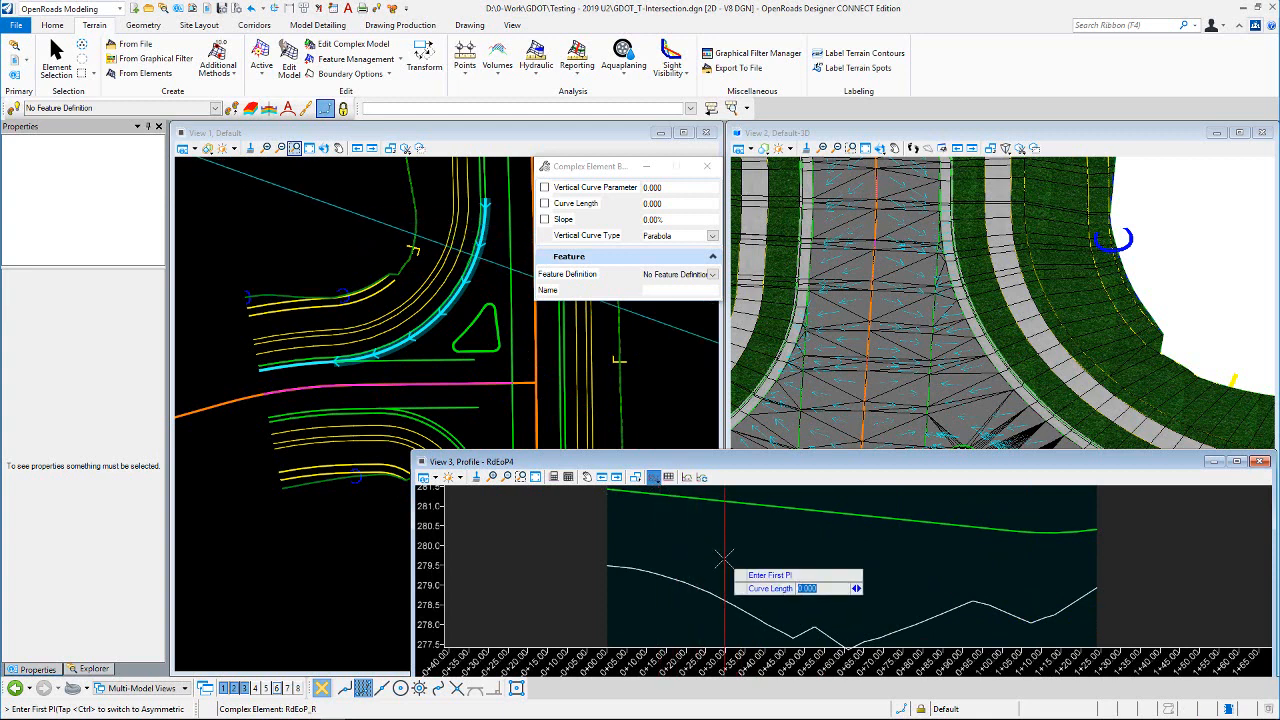
scroll(724, 560, "down", 1)
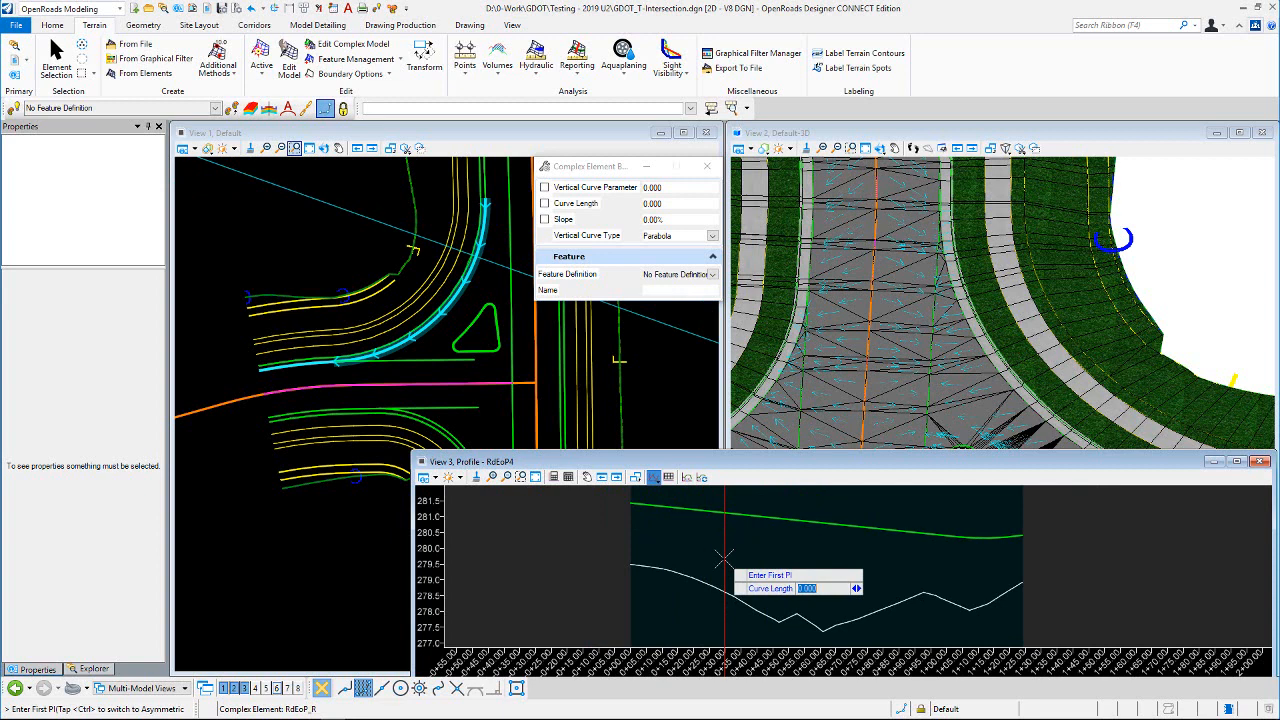
key("Return")
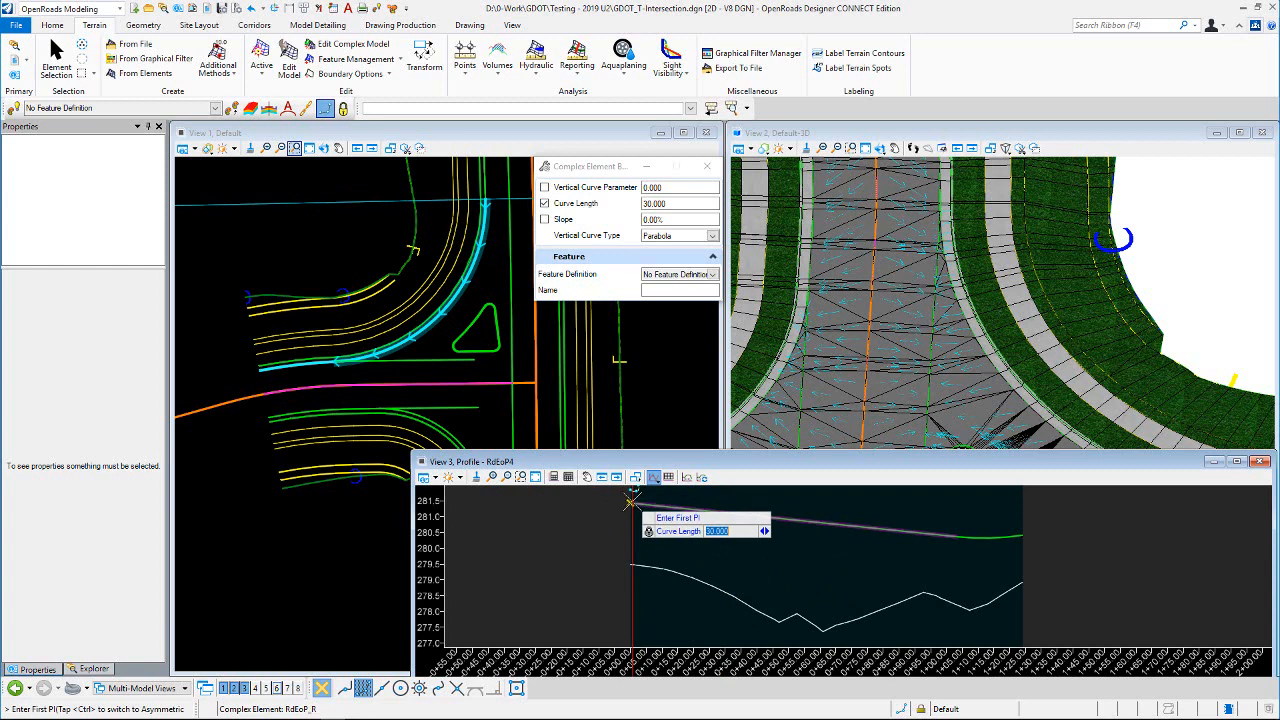
left_click(630, 502)
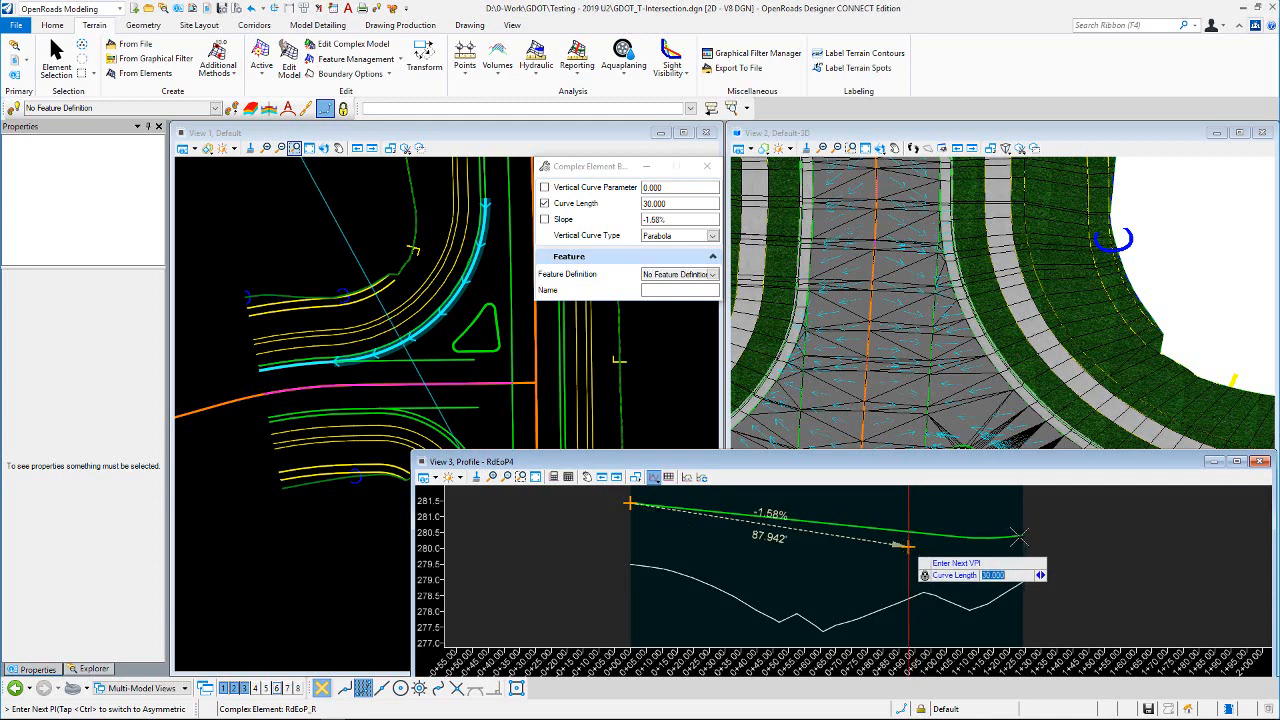
left_click(905, 545)
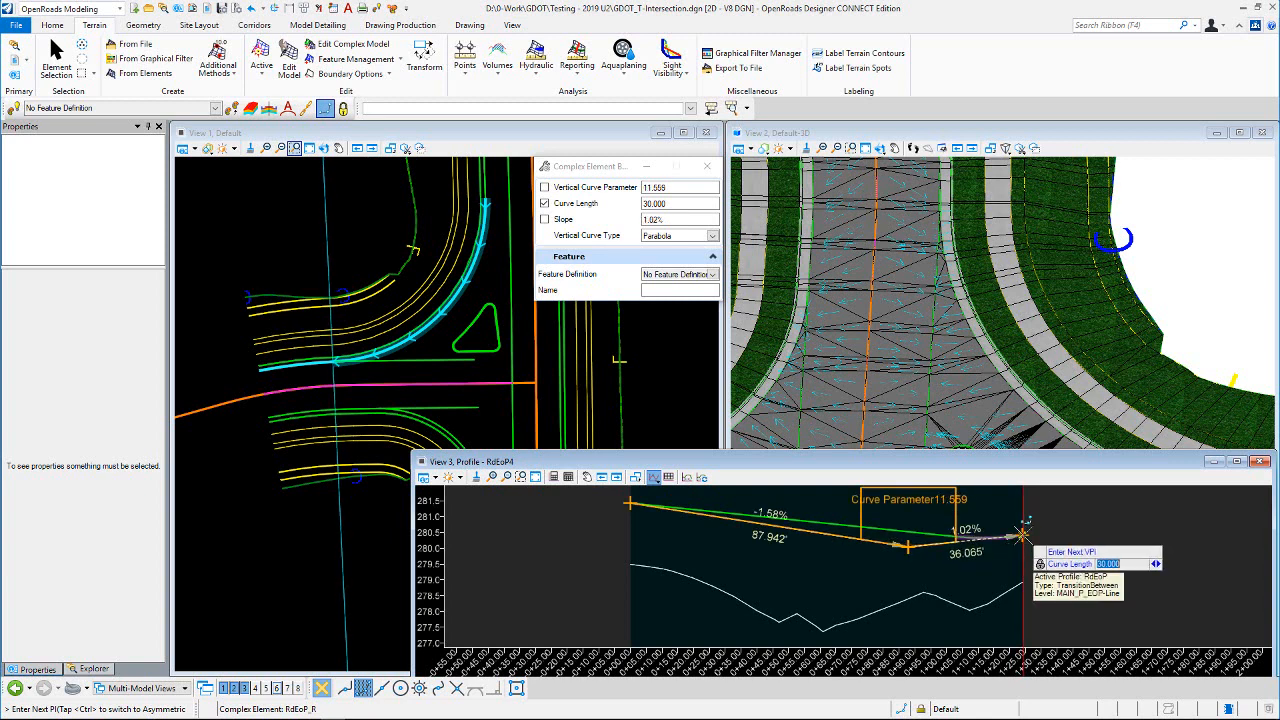
left_click(1022, 535)
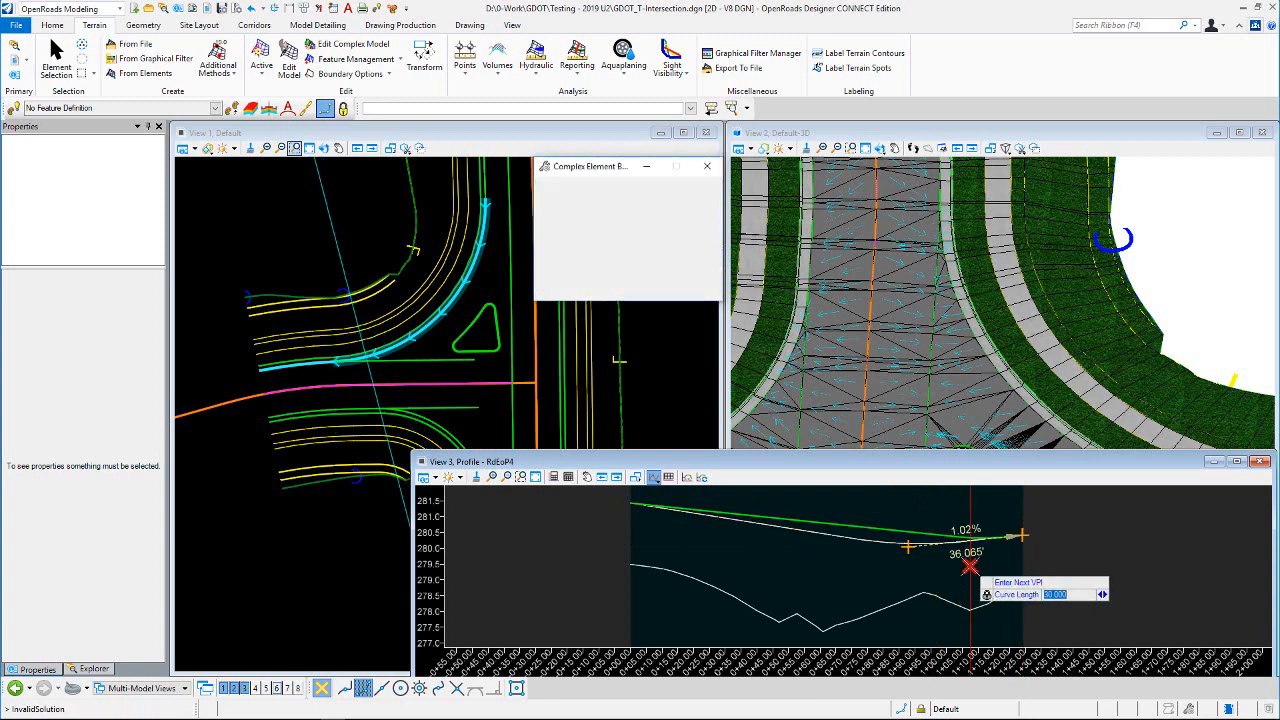
right_click(965, 567)
right_click(866, 524)
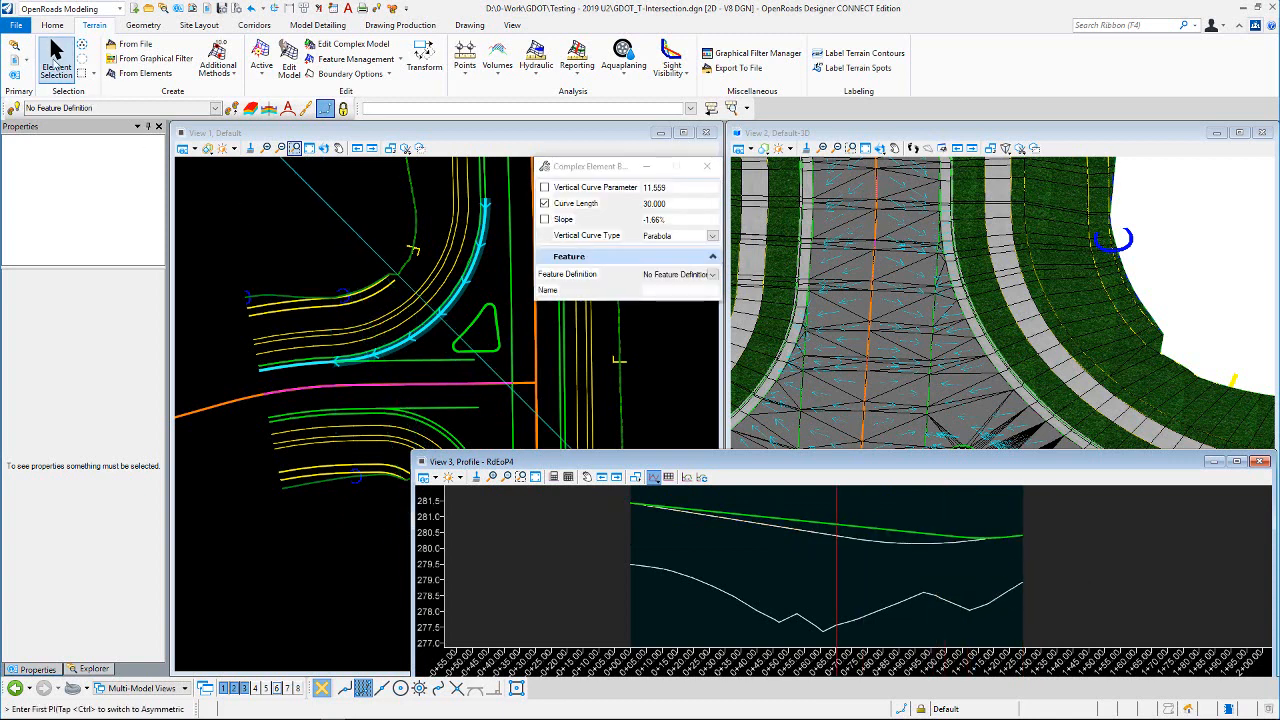
Step: Set the new complex profile as the active profile of RdEoP4 and close the profile view
left_click(930, 547)
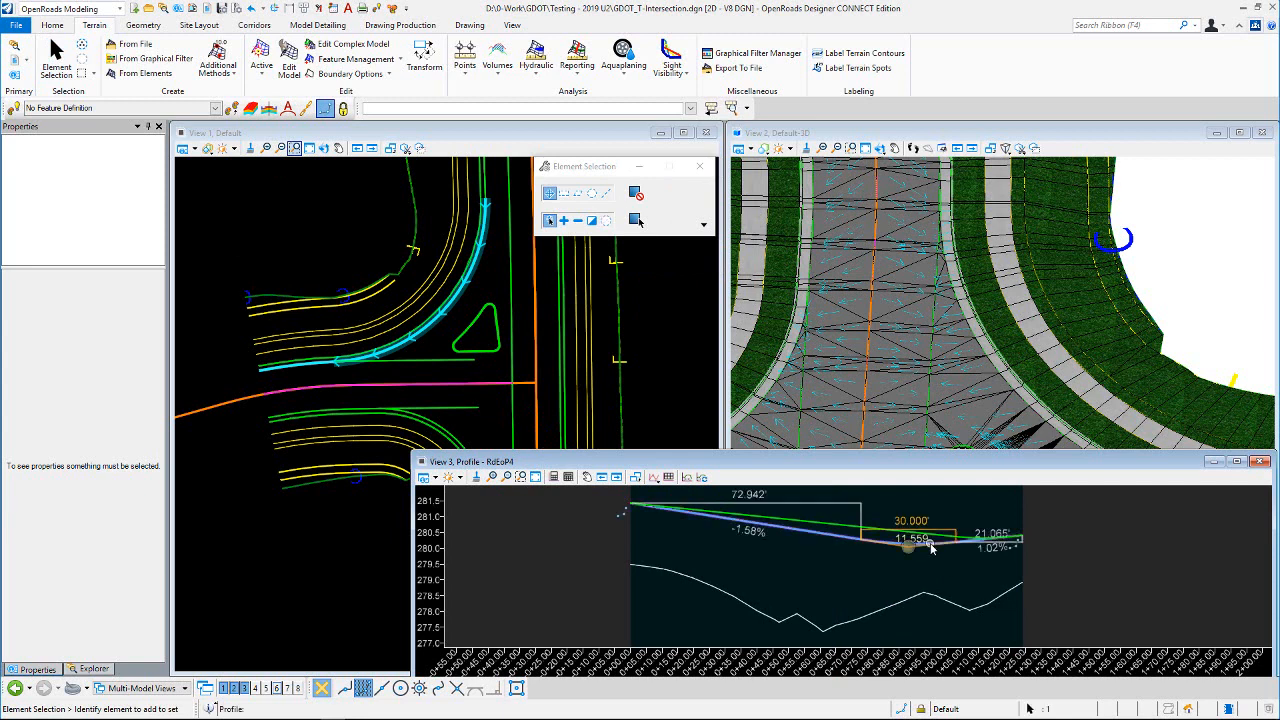
scroll(1032, 545, "up", 2)
scroll(973, 572, "down", 3)
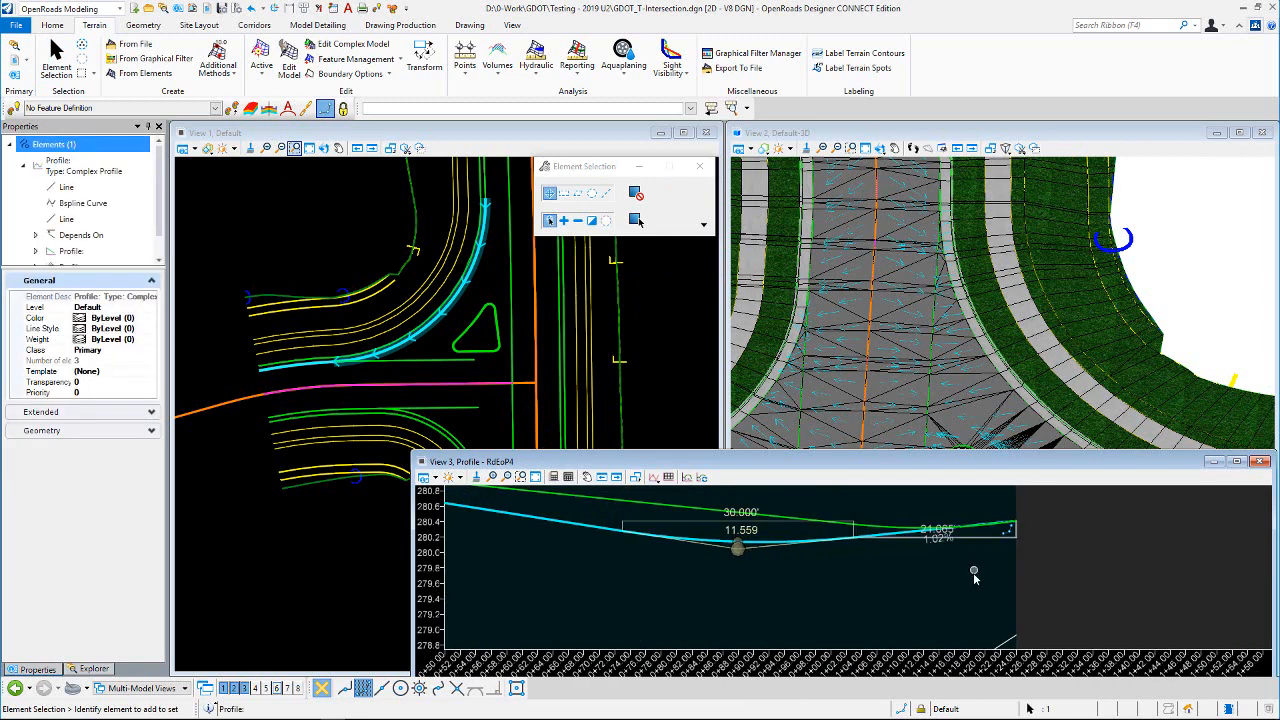
left_click(871, 585)
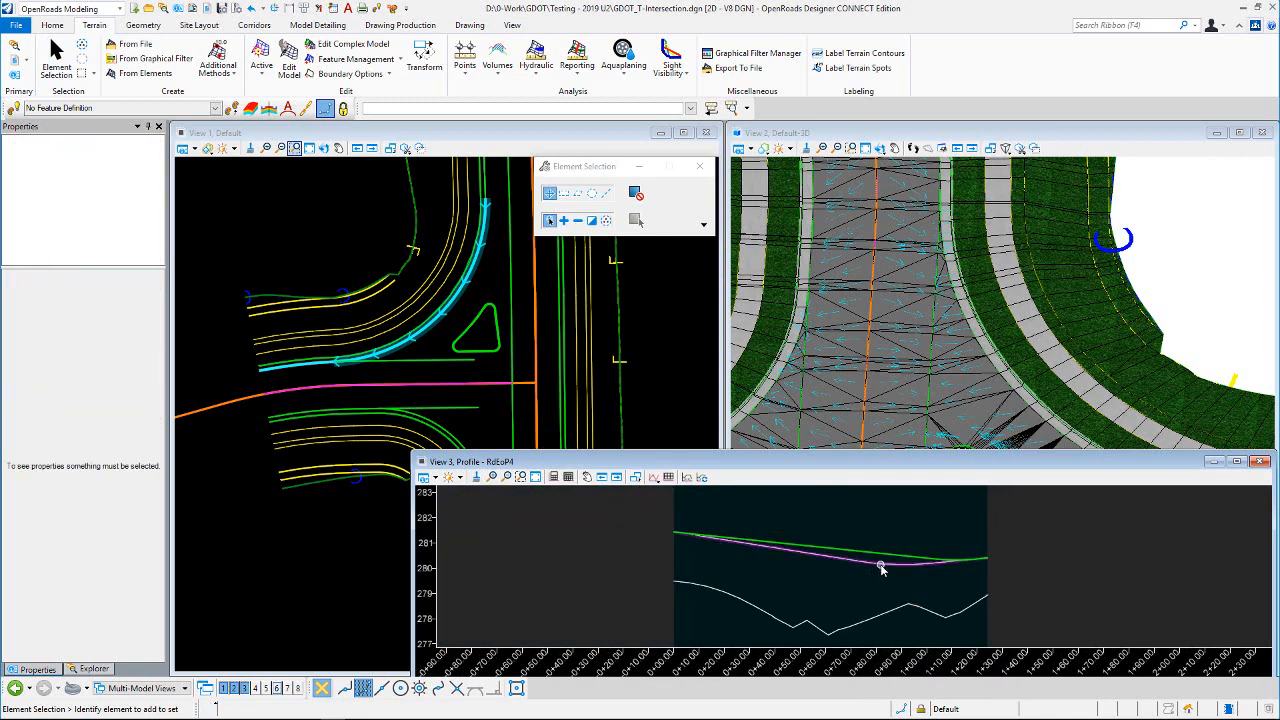
left_click(881, 568)
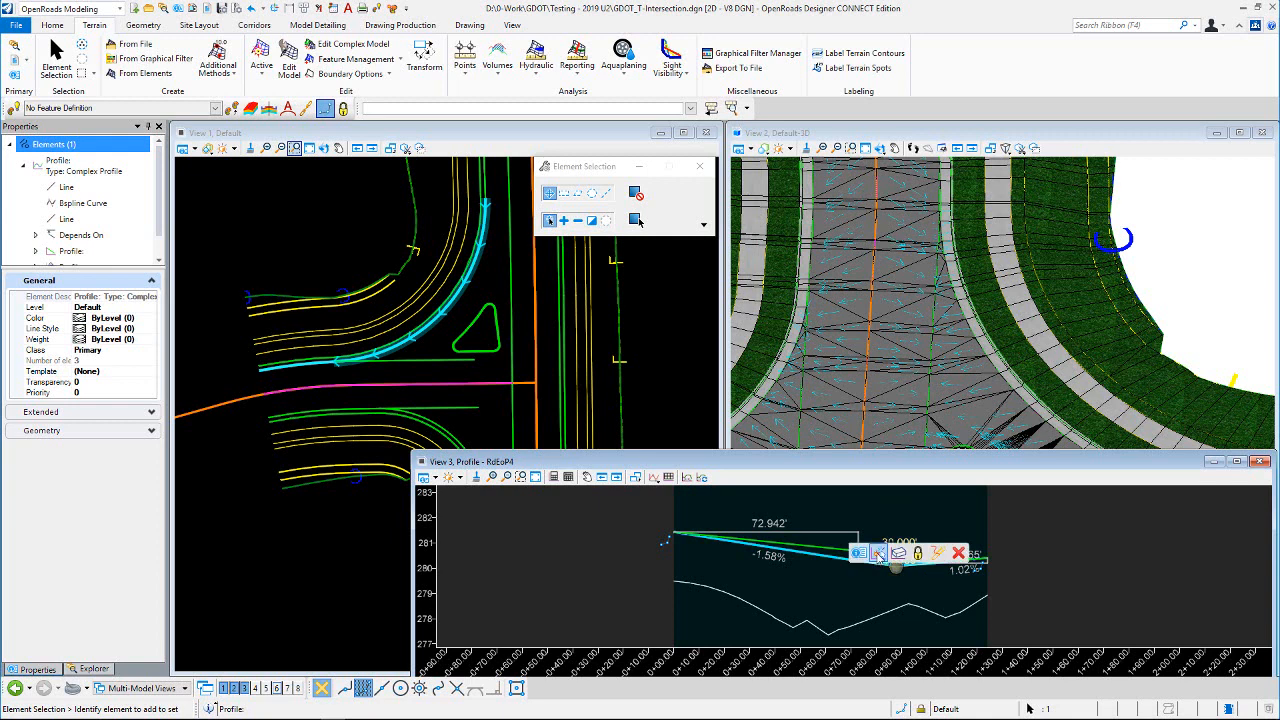
left_click(878, 555)
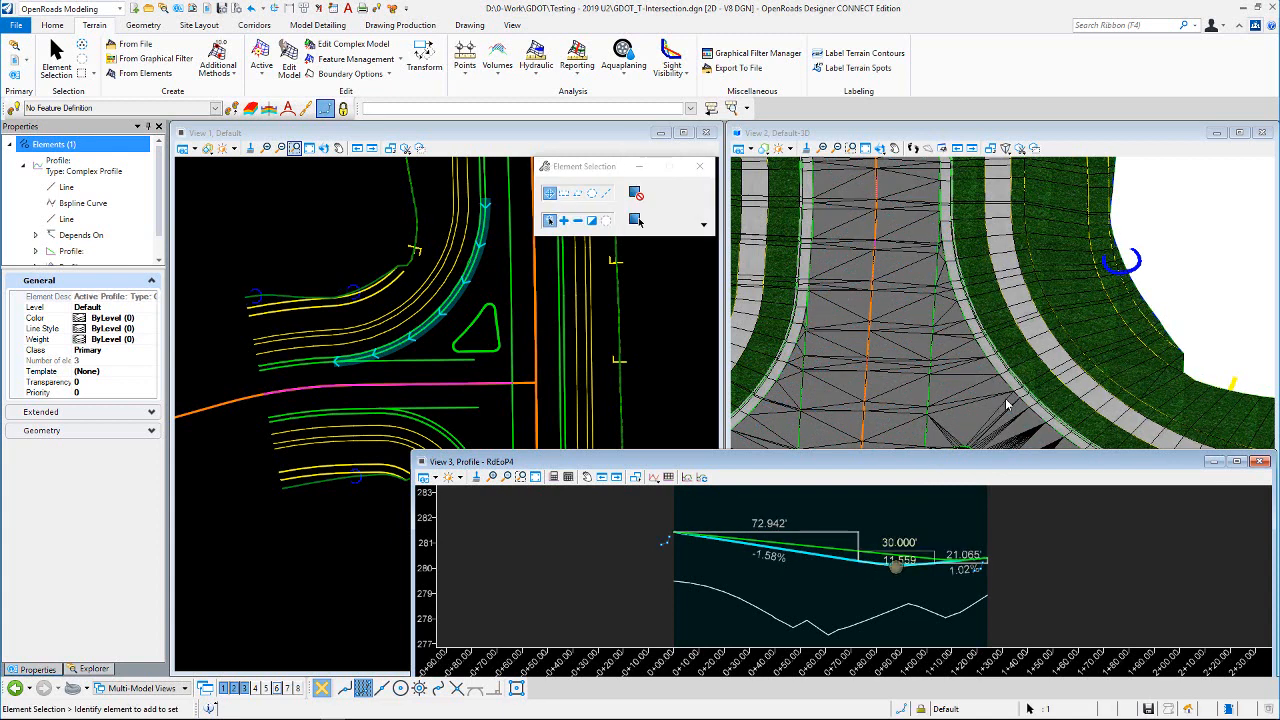
left_click(1262, 462)
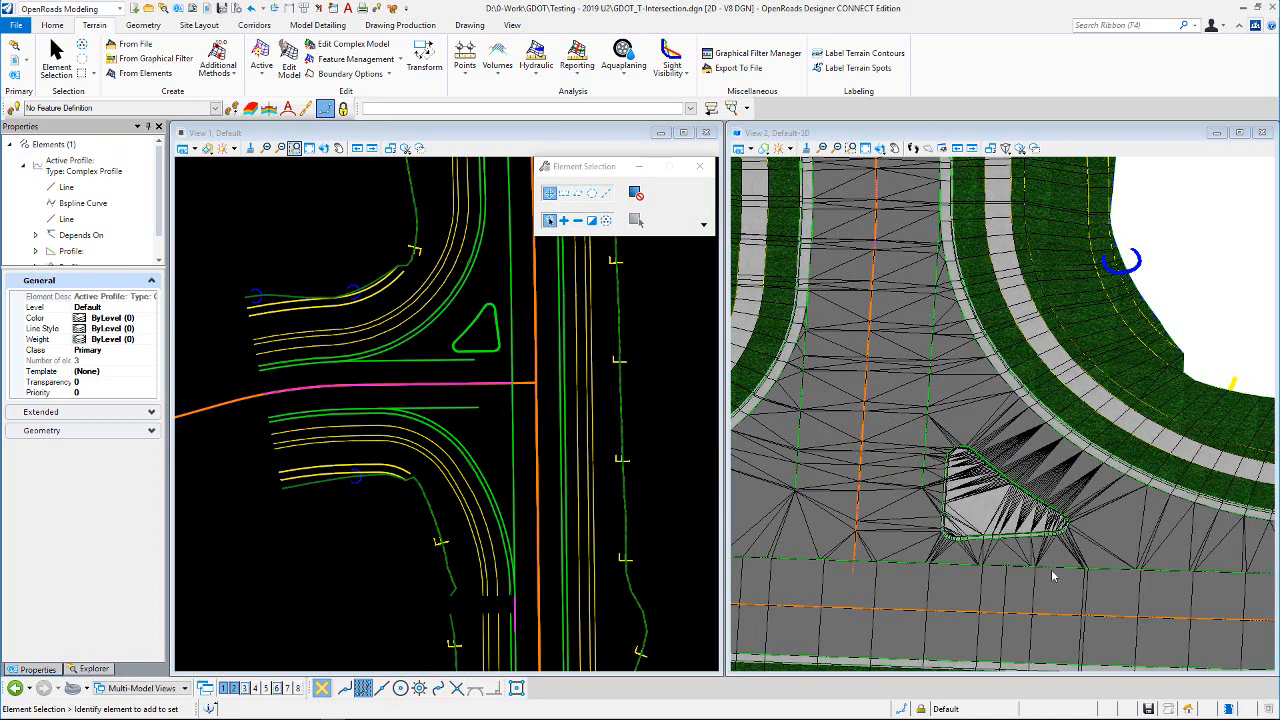
Step: Turn on the flow arrows of the Pvmt Surface terrain and inspect them between the curb return and the triangular island
left_click(1003, 310)
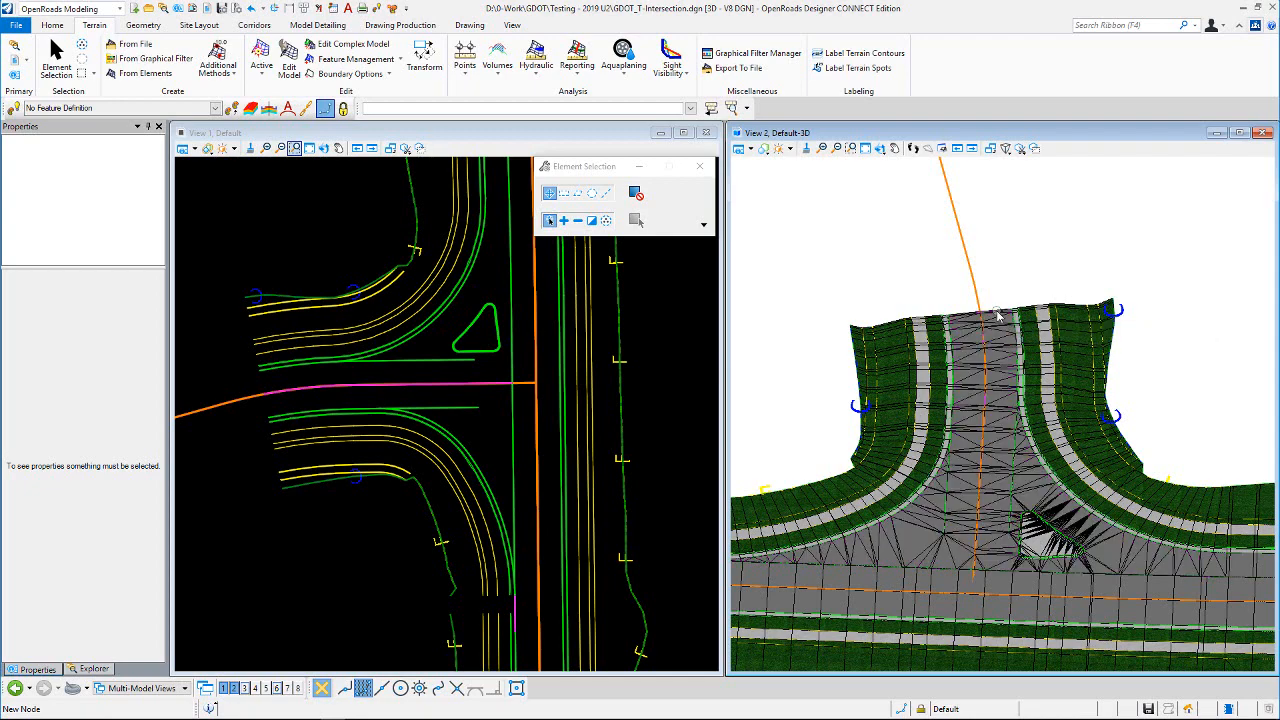
scroll(999, 312, "up", 2)
scroll(1002, 306, "up", 1)
left_click(1000, 300)
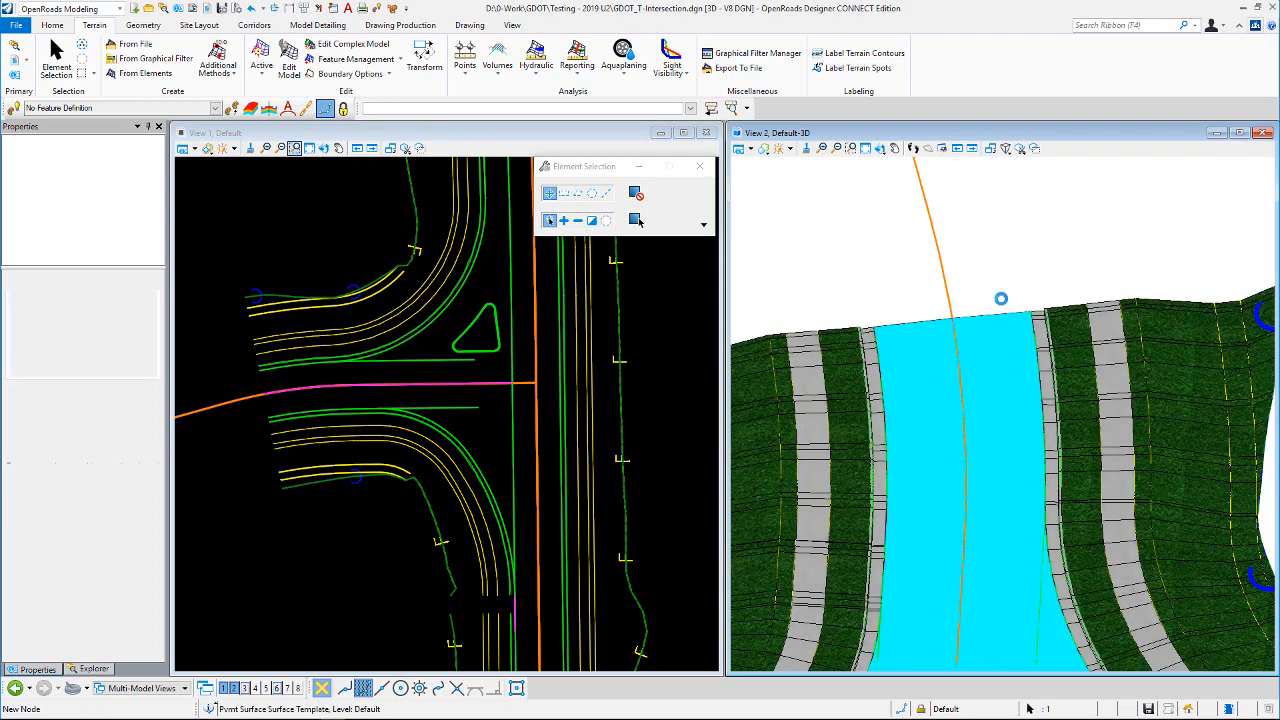
left_click(993, 291)
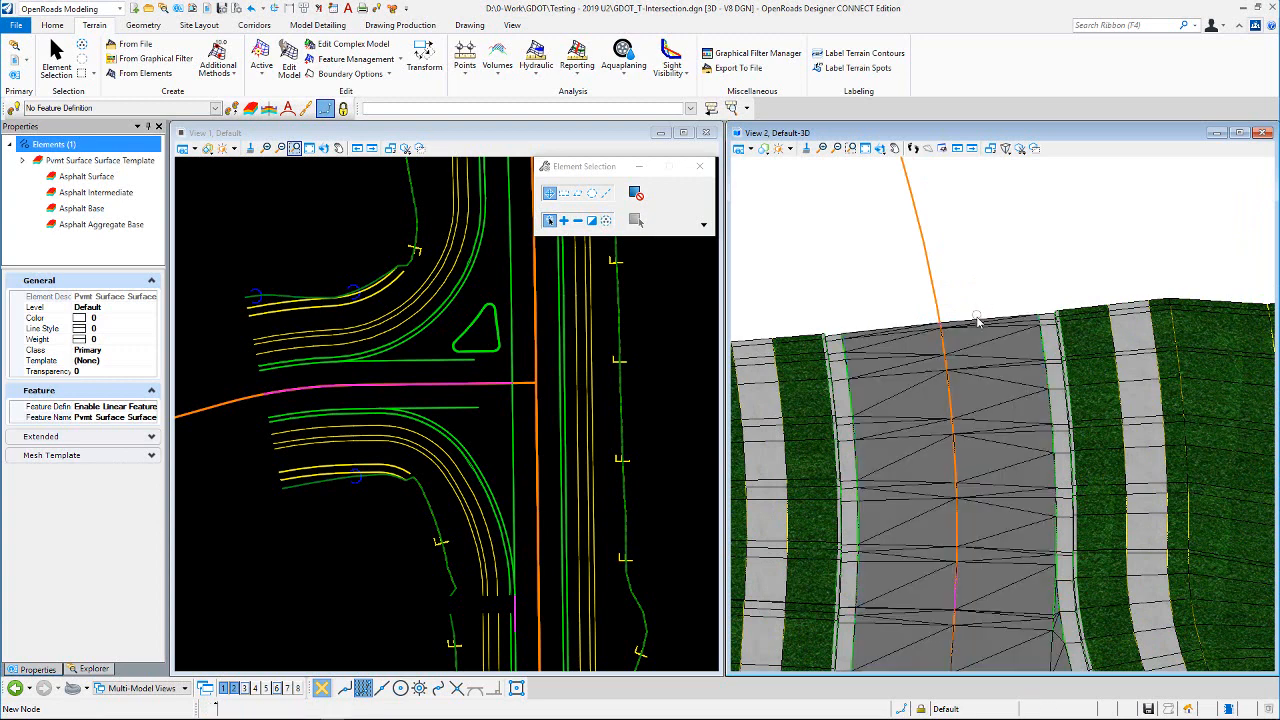
scroll(977, 325, "up", 2)
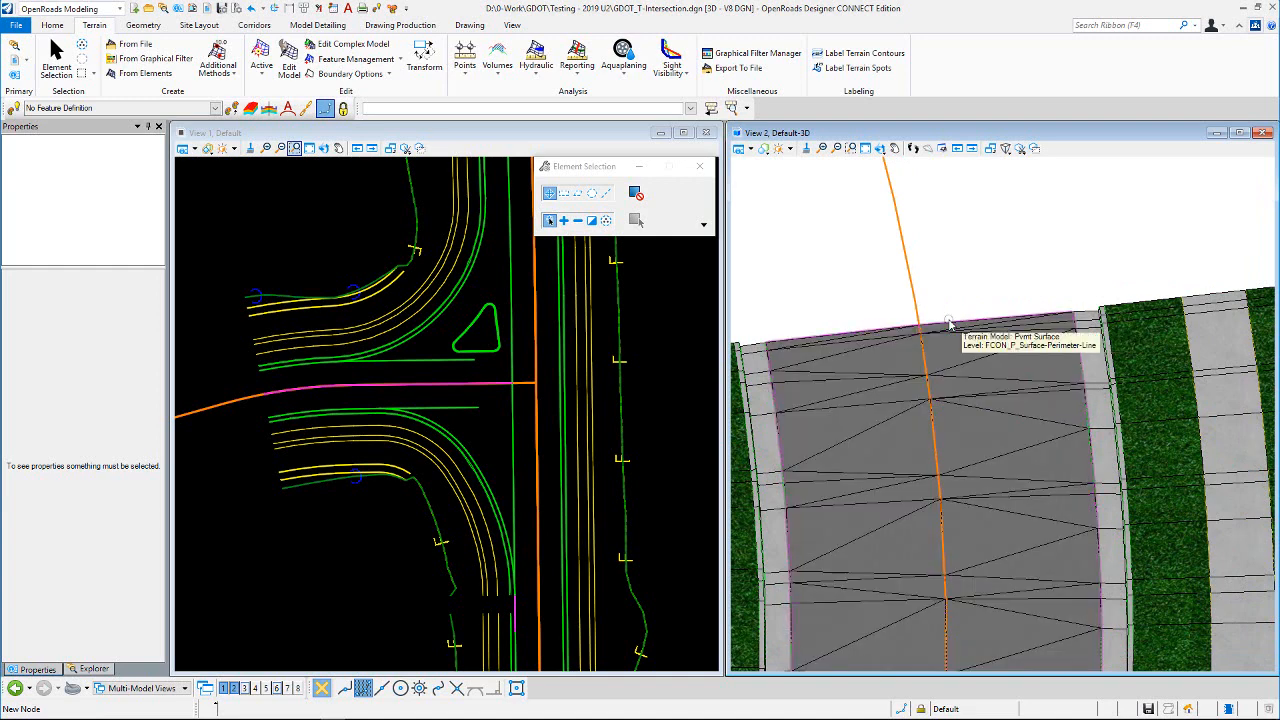
left_click(950, 323)
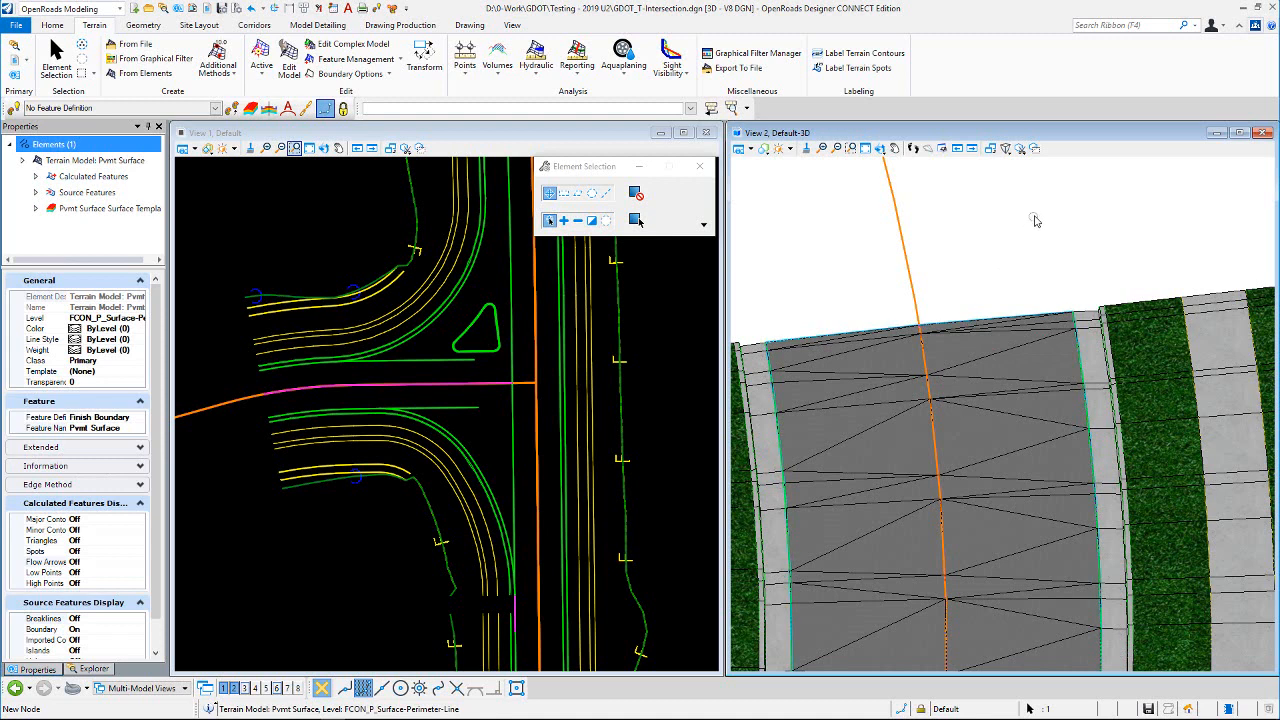
scroll(1035, 221, "down", 2)
scroll(1019, 250, "down", 1)
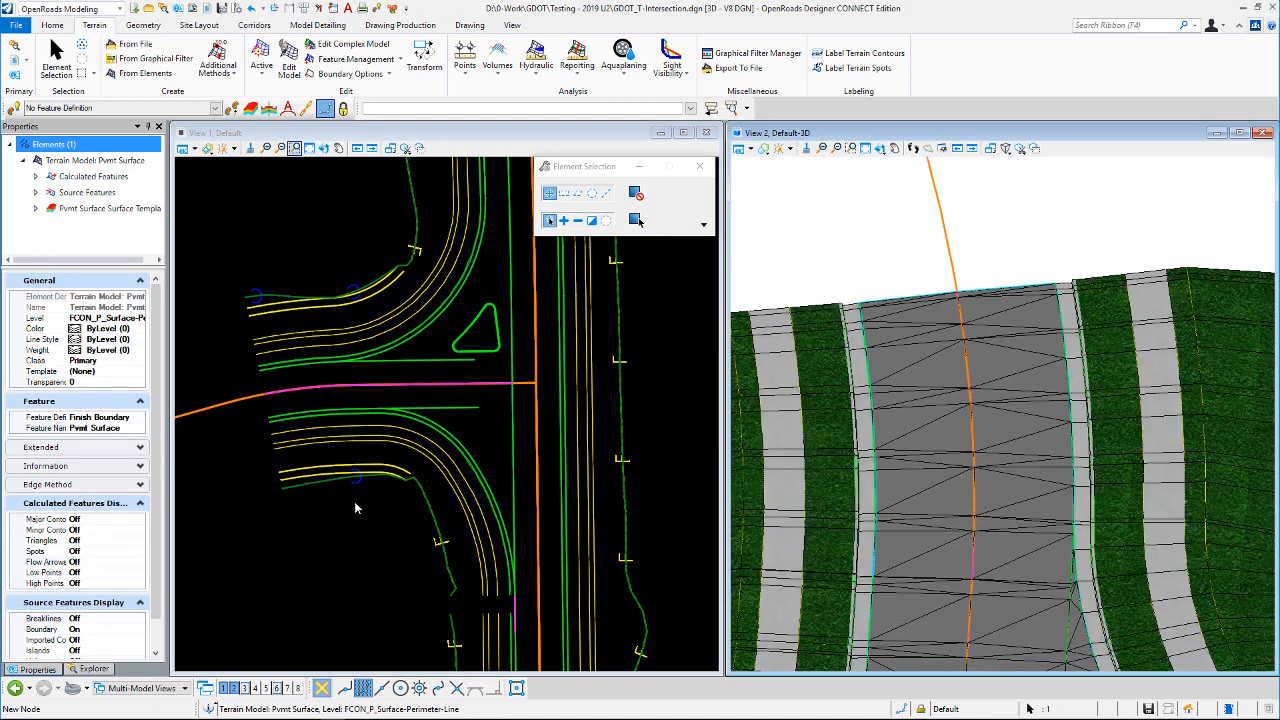
double_click(44, 563)
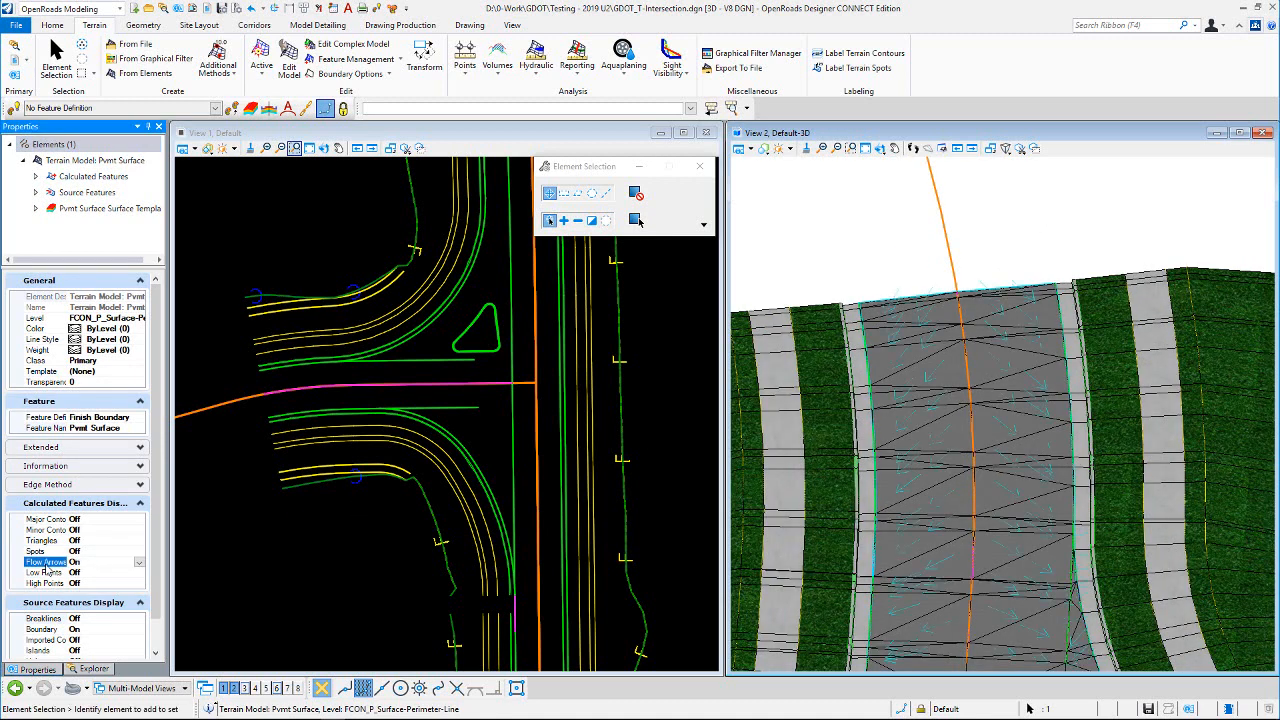
scroll(822, 340, "down", 4)
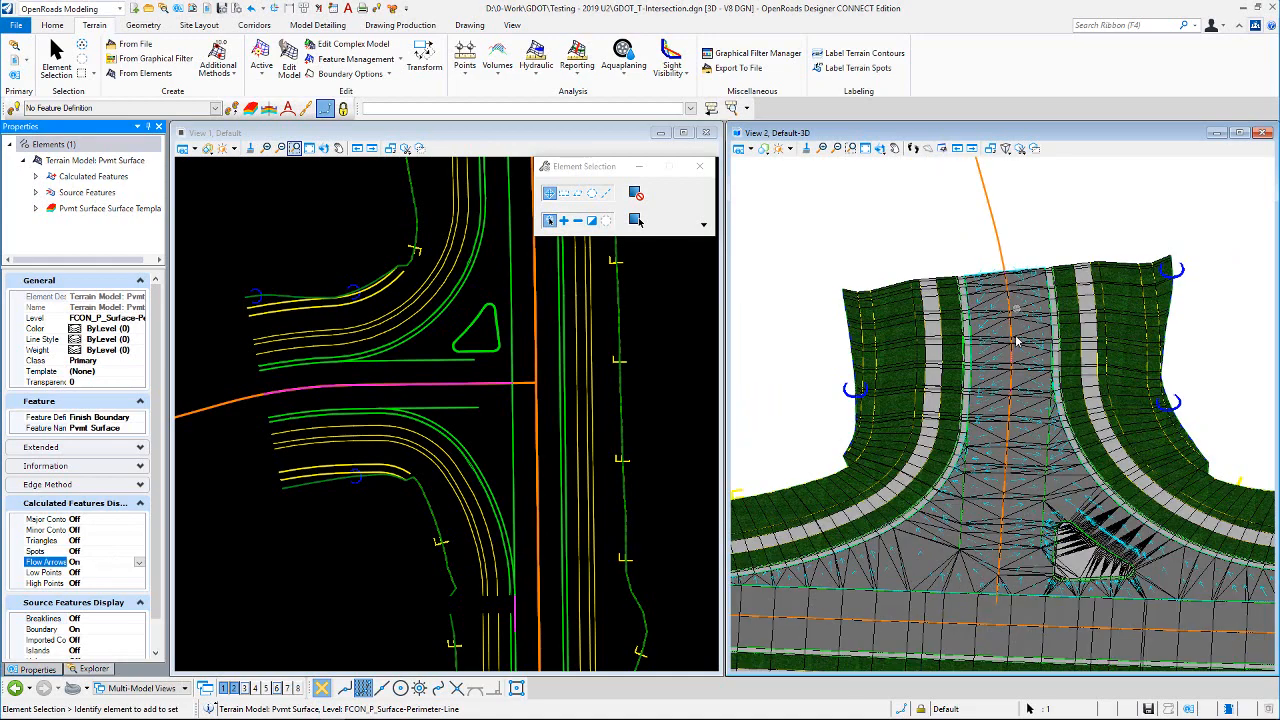
scroll(1128, 537, "up", 5)
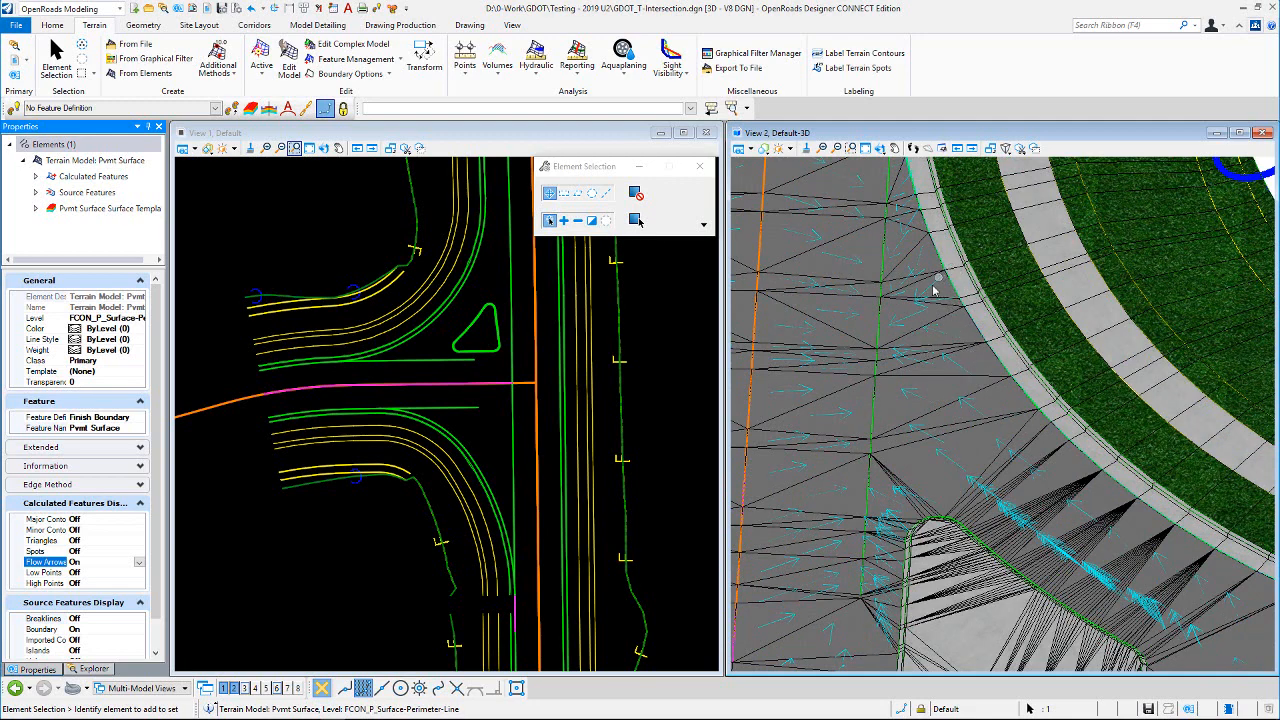
scroll(933, 290, "down", 1)
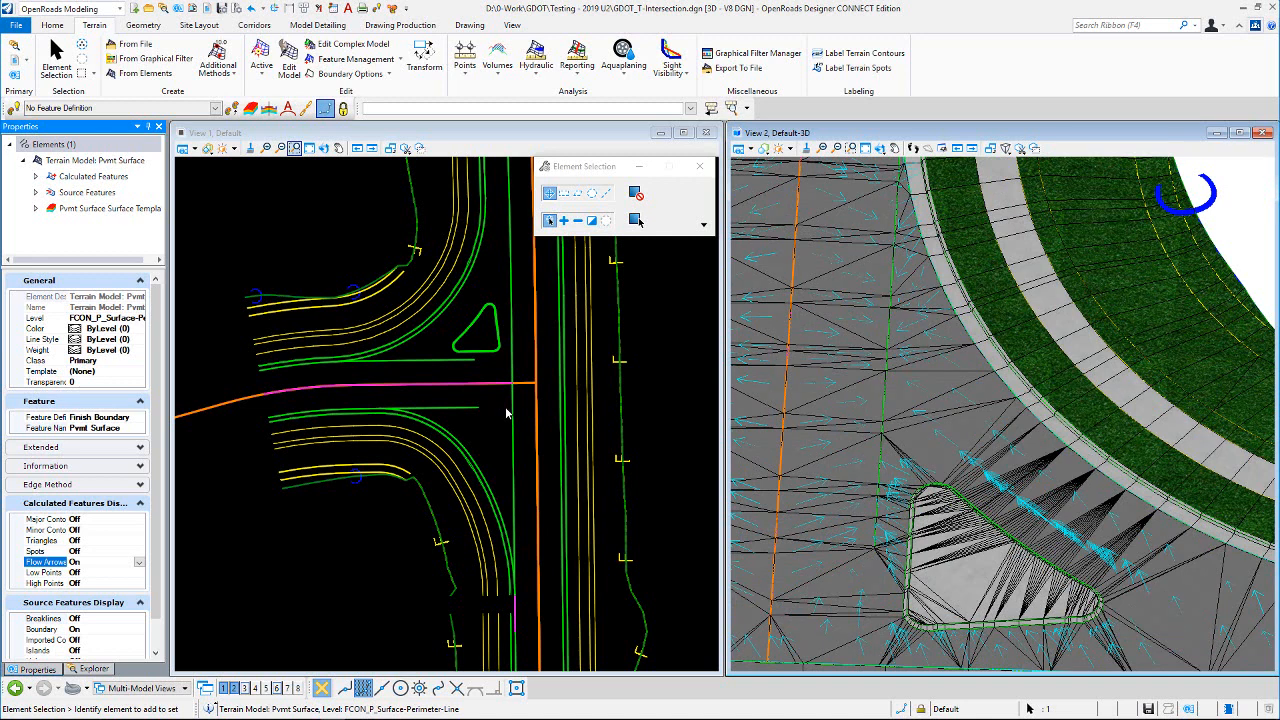
left_click(459, 309)
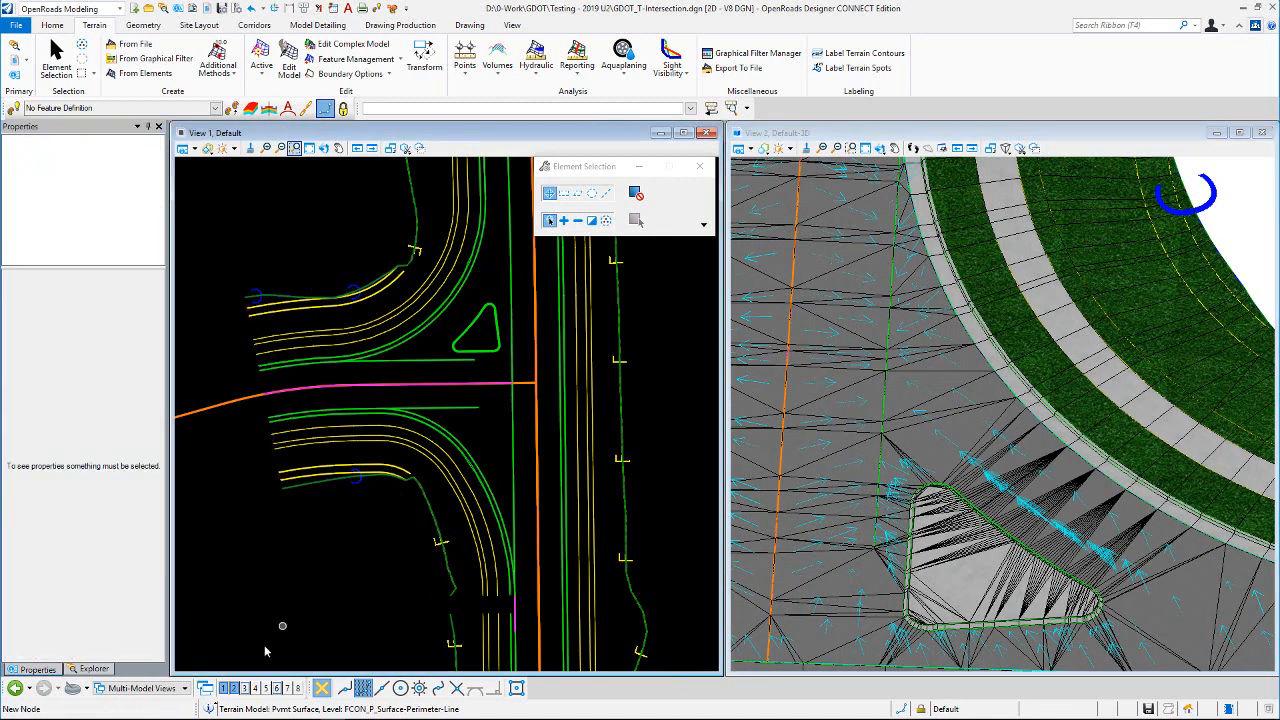
Step: Reopen RdEoP4's profile in View 3 and lower its VPI to about 92 ft along, giving grades of about -1.90% and 2.33%
left_click(245, 689)
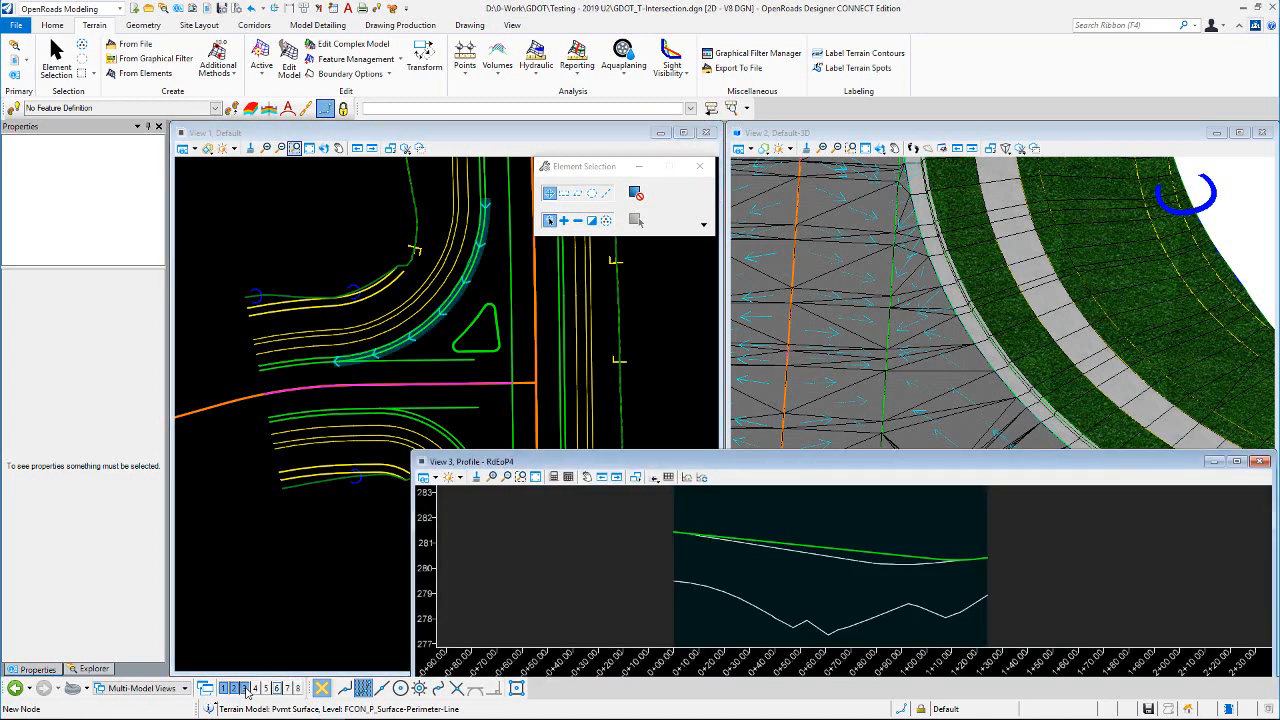
left_click(897, 563)
left_click_drag(896, 568, 907, 577)
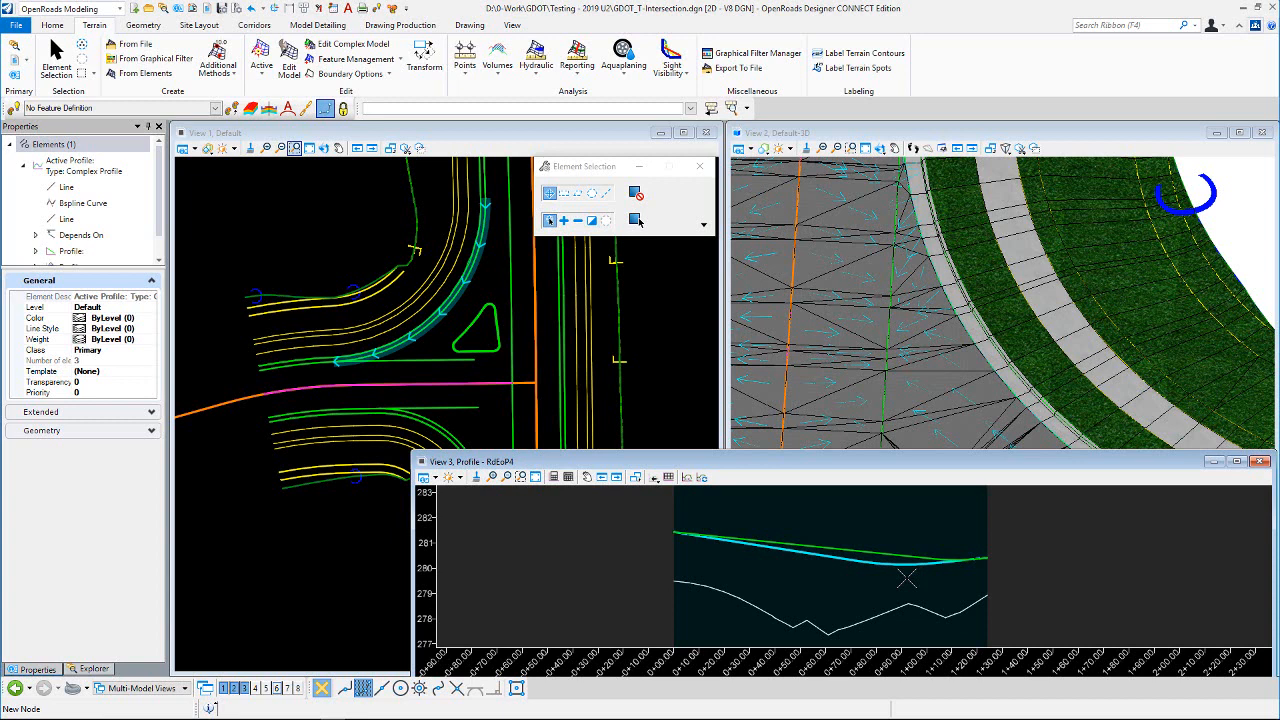
left_click(906, 578)
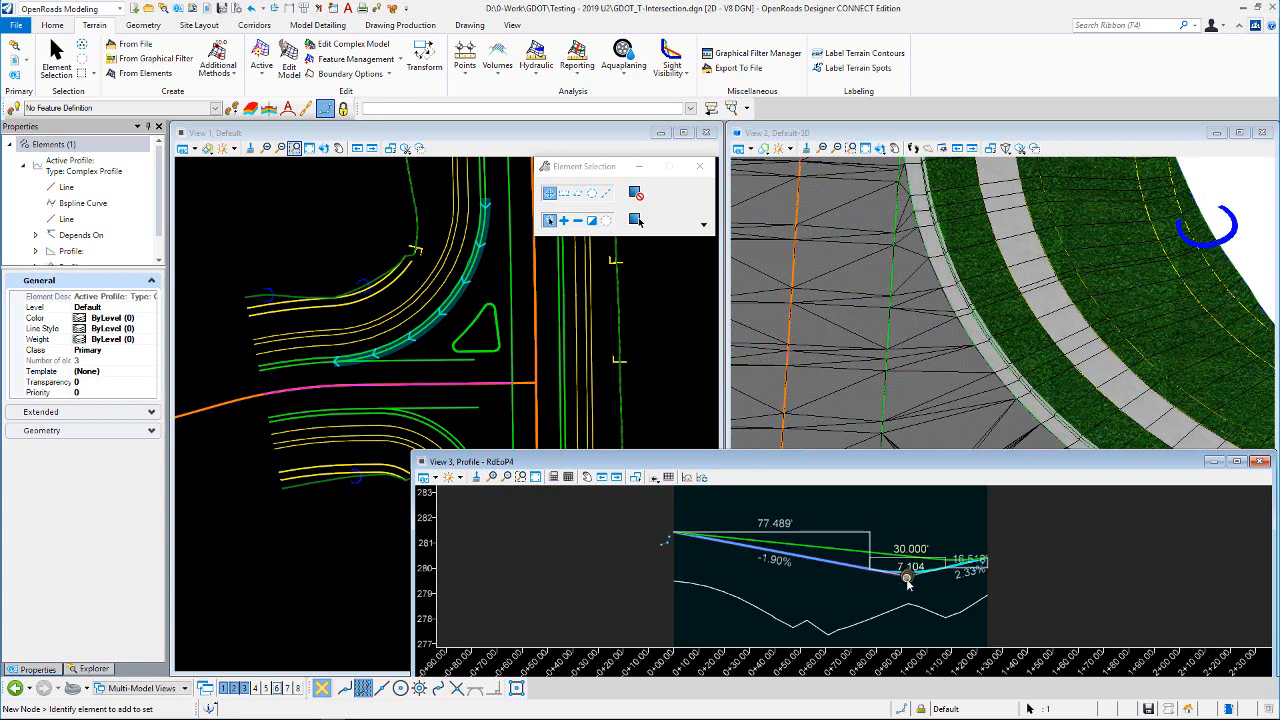
left_click(896, 520)
Step: Turn the flow arrows back on for the rebuilt Pvmt Surface terrain
middle_click_drag(951, 300, 986, 362, "shift")
left_click(975, 207)
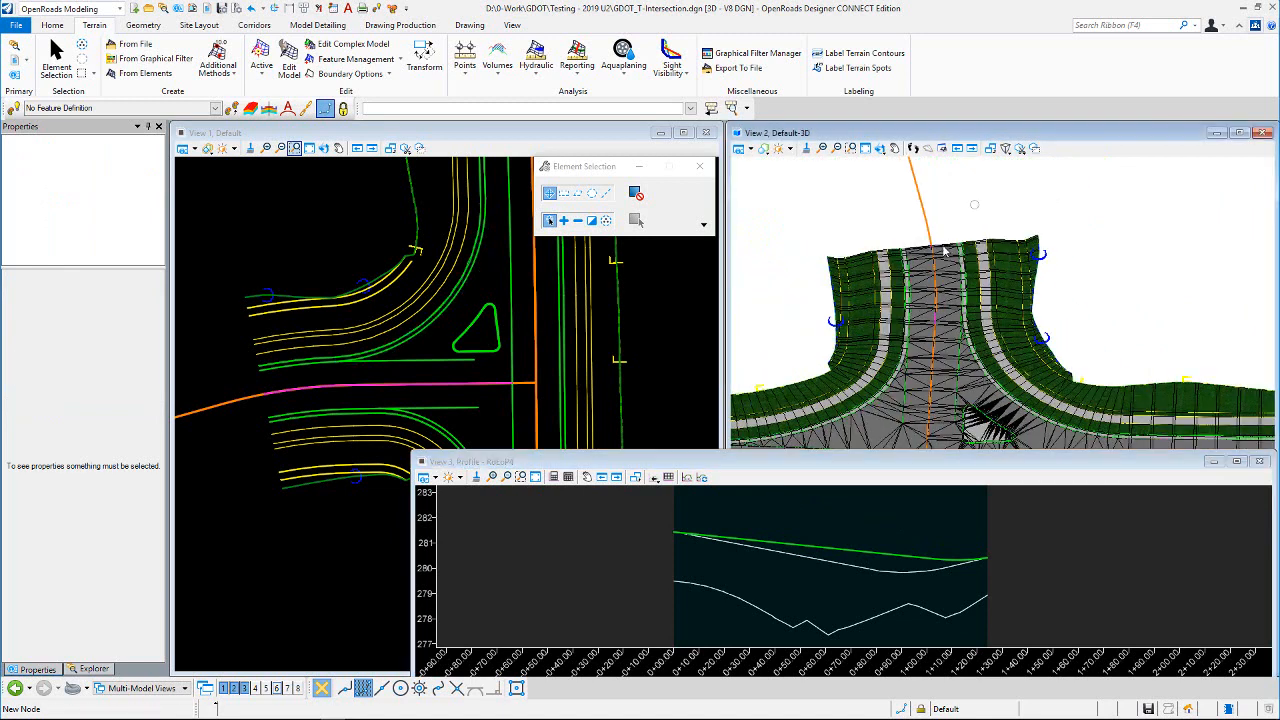
scroll(945, 252, "up", 2)
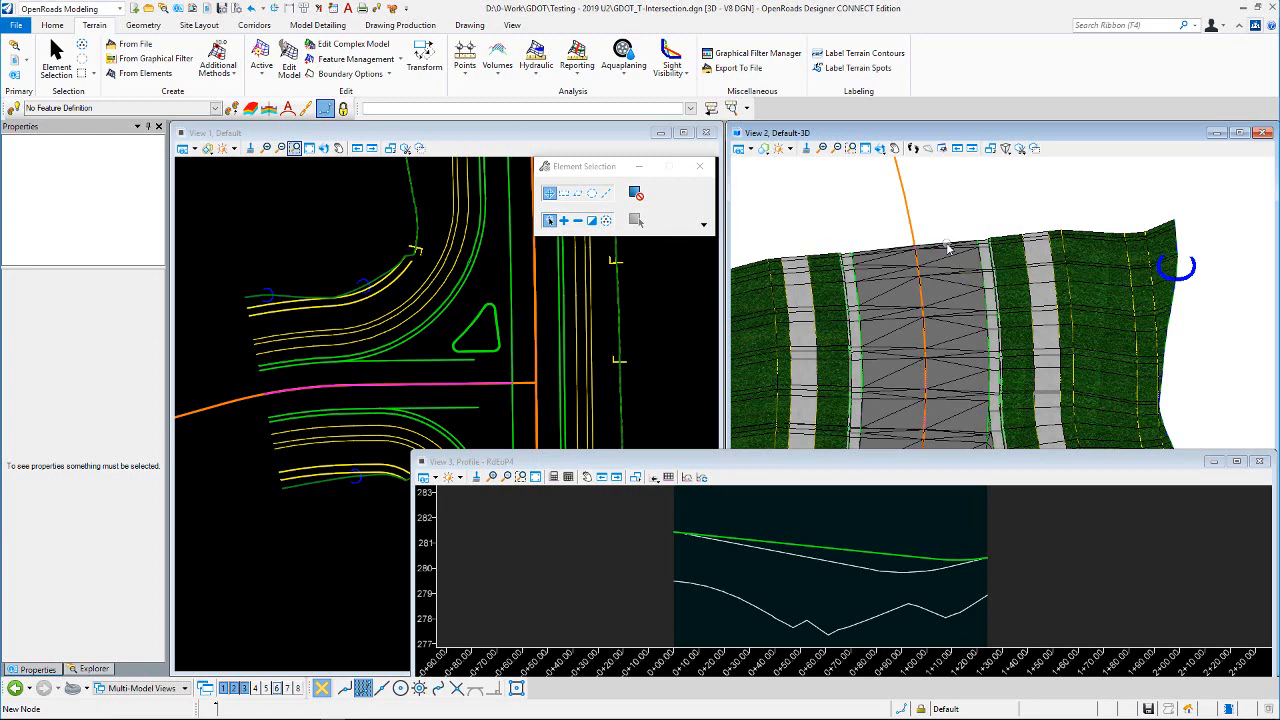
scroll(946, 245, "up", 2)
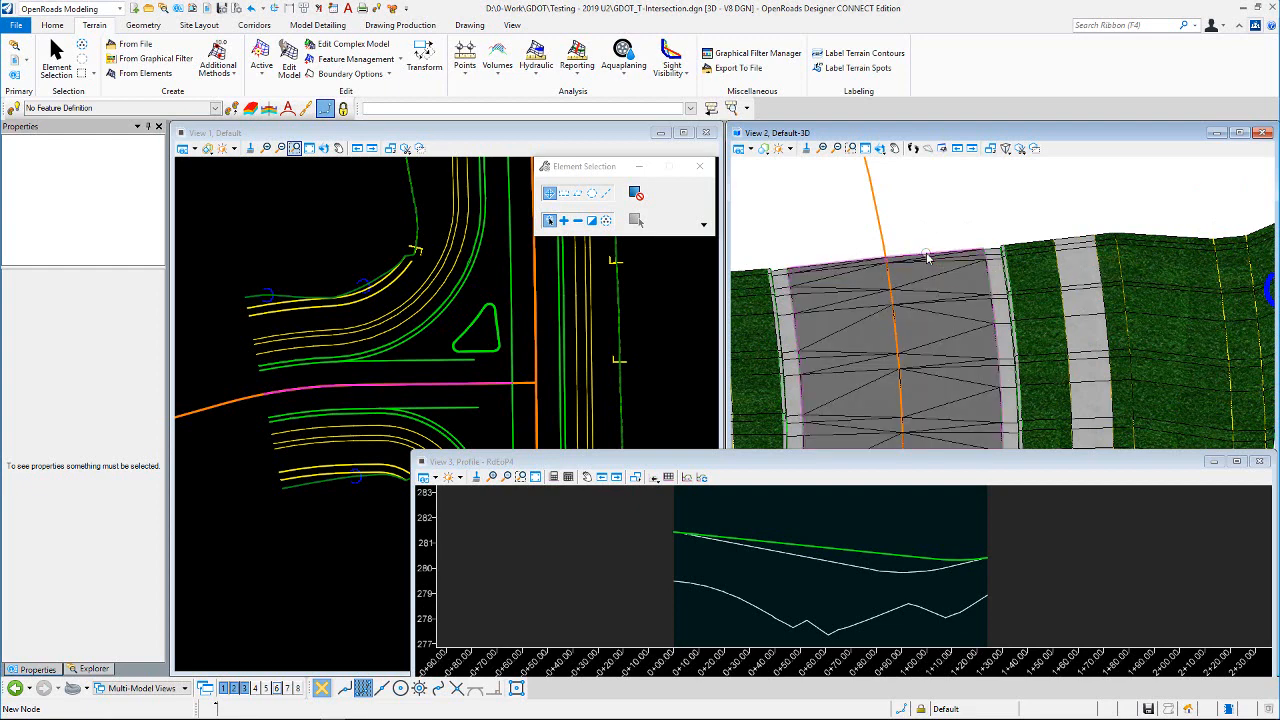
left_click(928, 258)
scroll(928, 258, "down", 4)
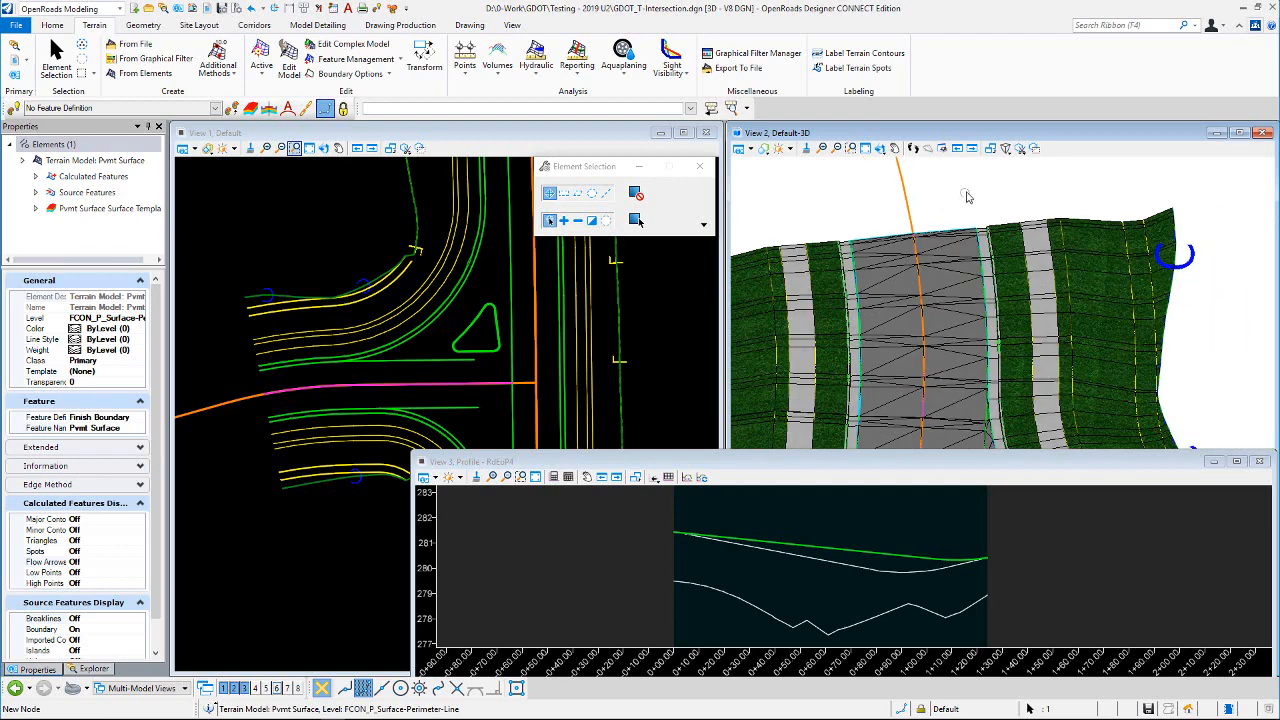
double_click(46, 563)
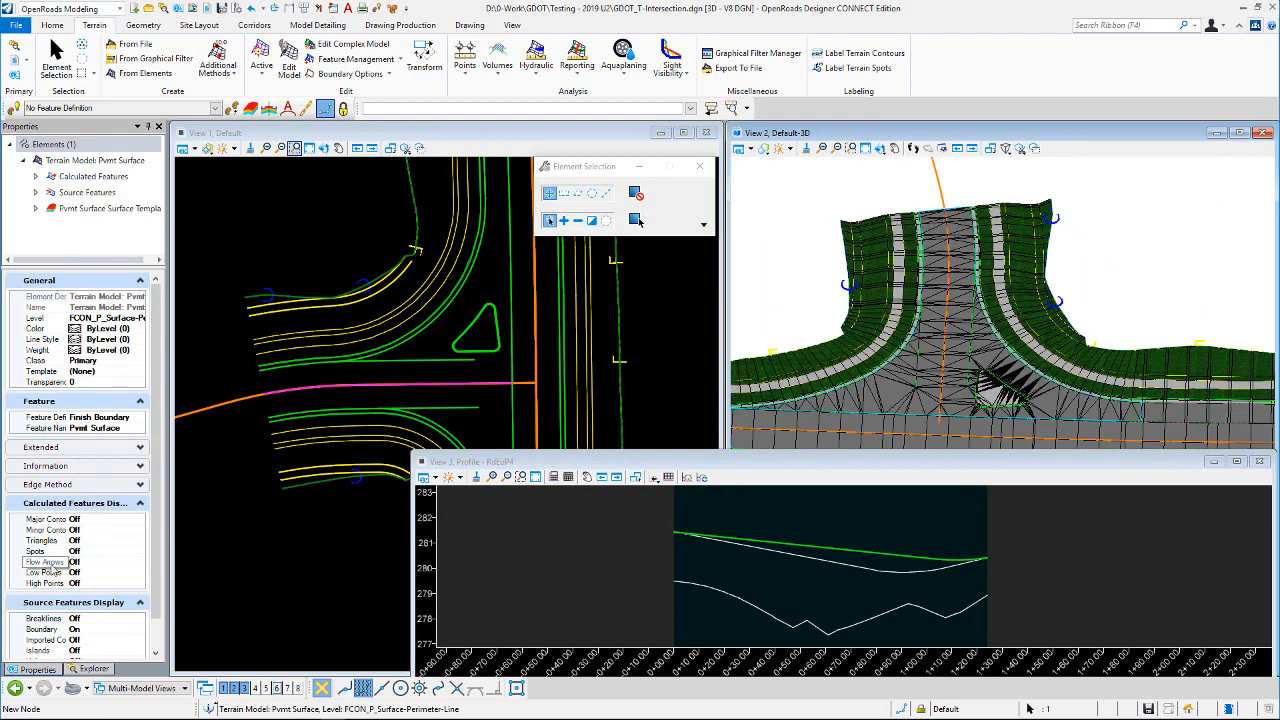
Step: Examine the flow arrows along the re-profiled curb return and around the triangular island in the 3D view
scroll(996, 365, "up", 4)
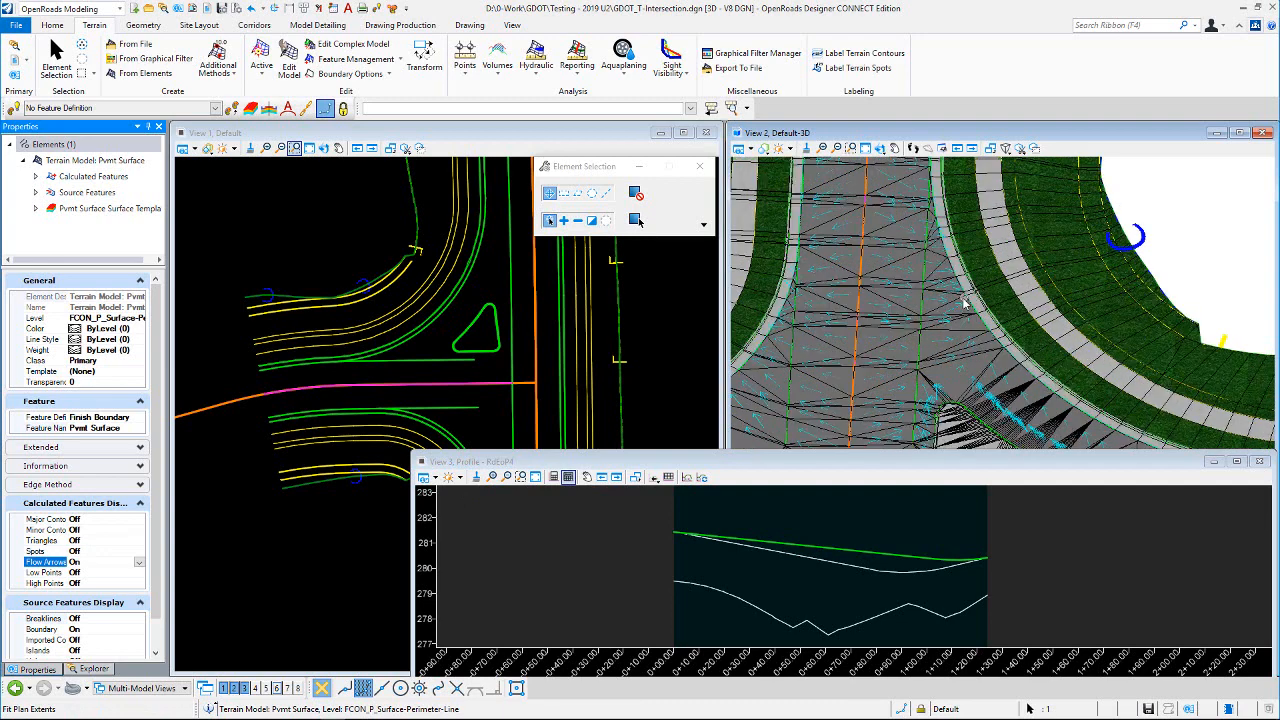
scroll(962, 320, "up", 1)
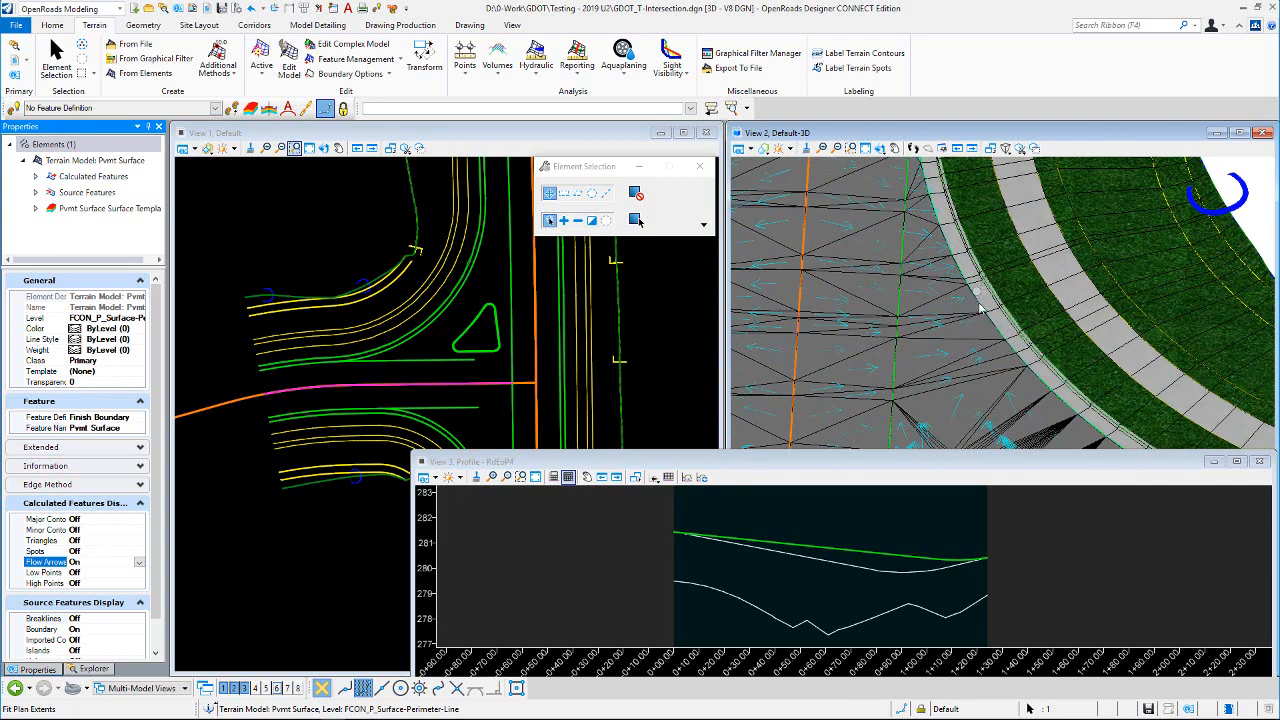
scroll(980, 293, "down", 2)
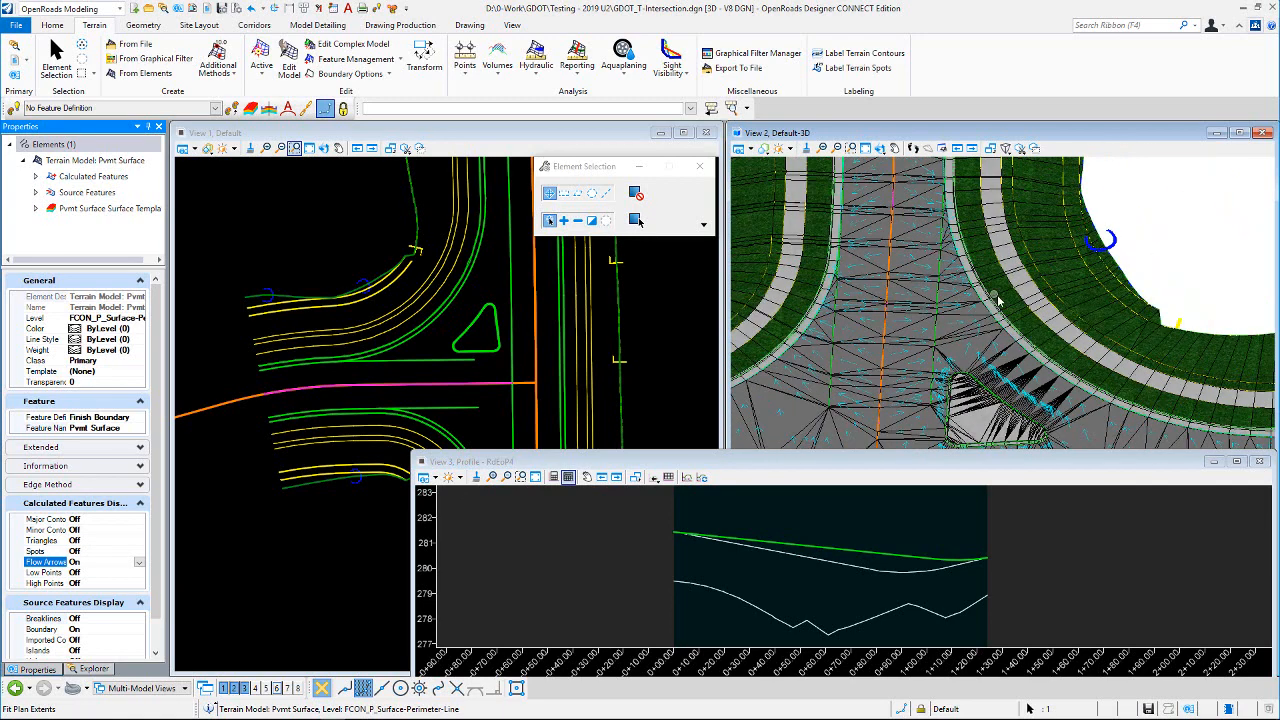
scroll(995, 298, "down", 2)
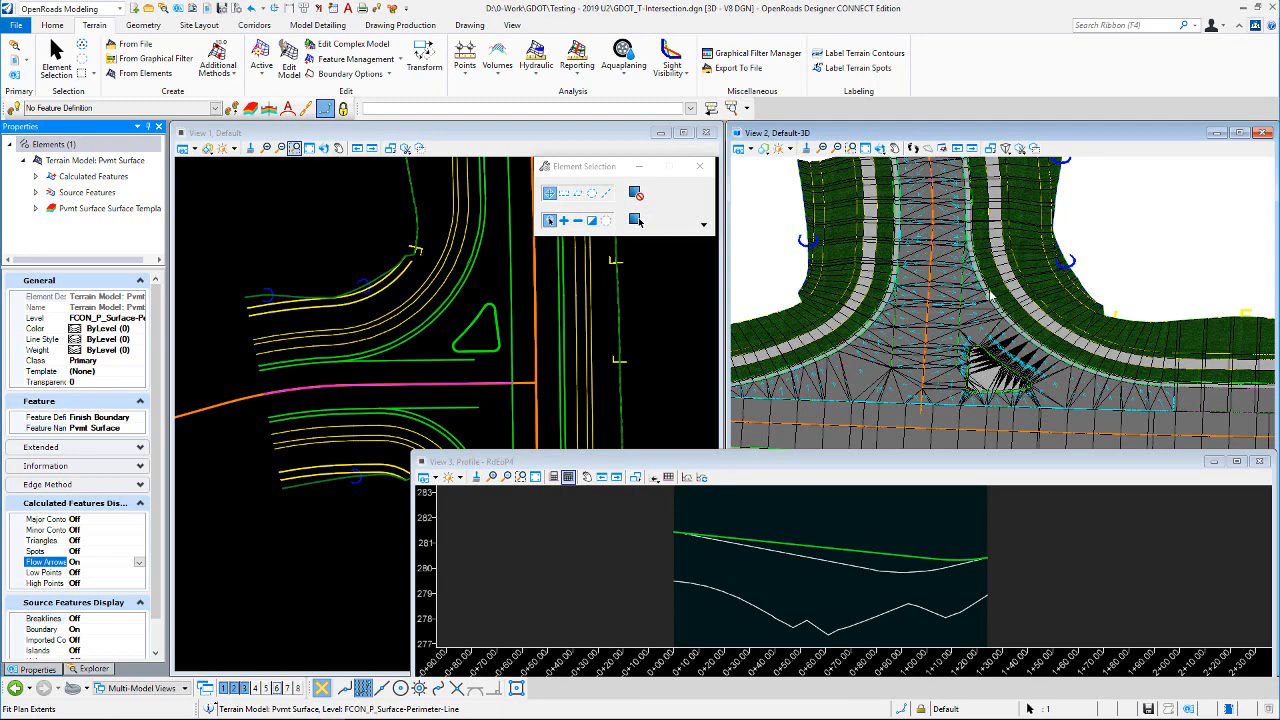
scroll(989, 294, "up", 3)
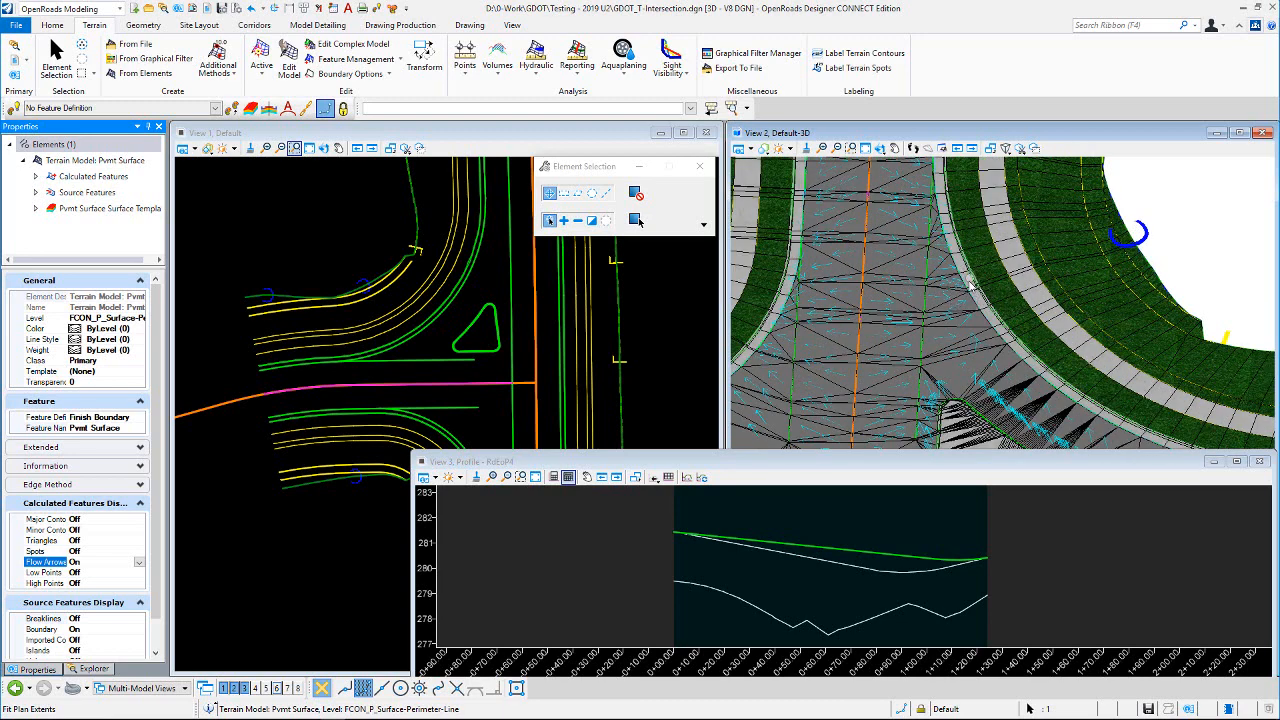
scroll(967, 290, "down", 5)
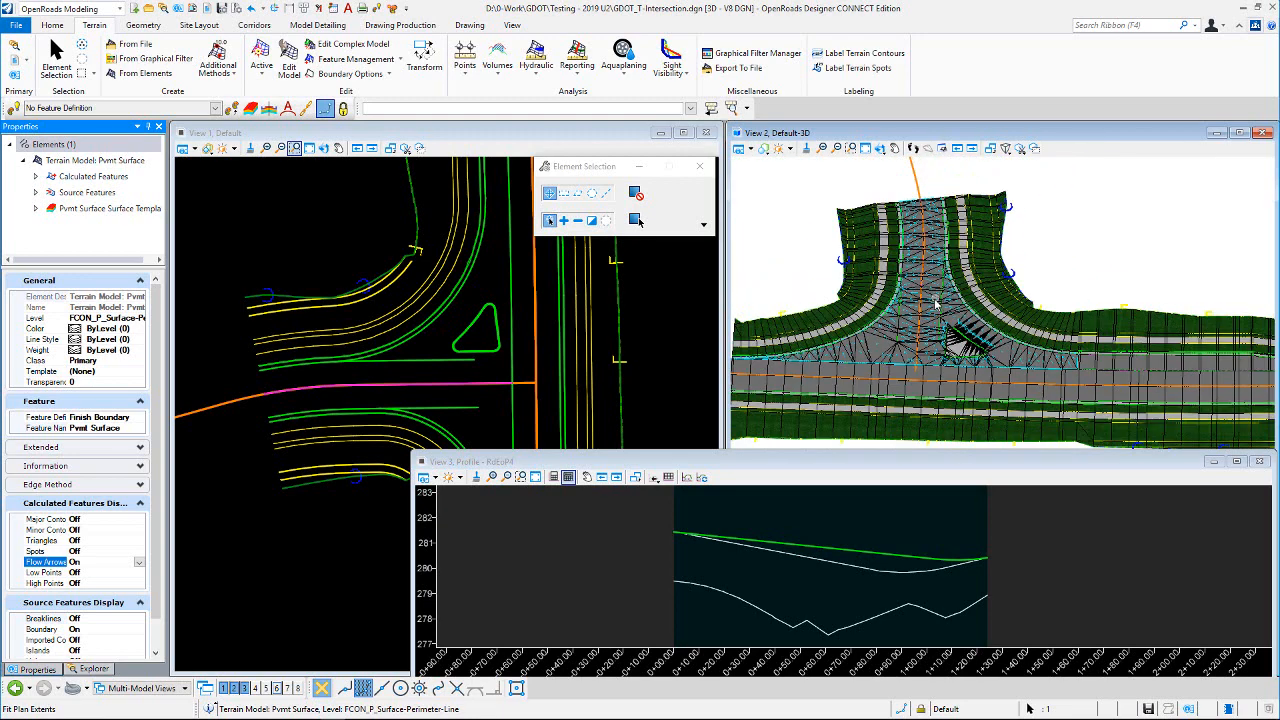
scroll(968, 298, "down", 1)
left_click(1024, 262)
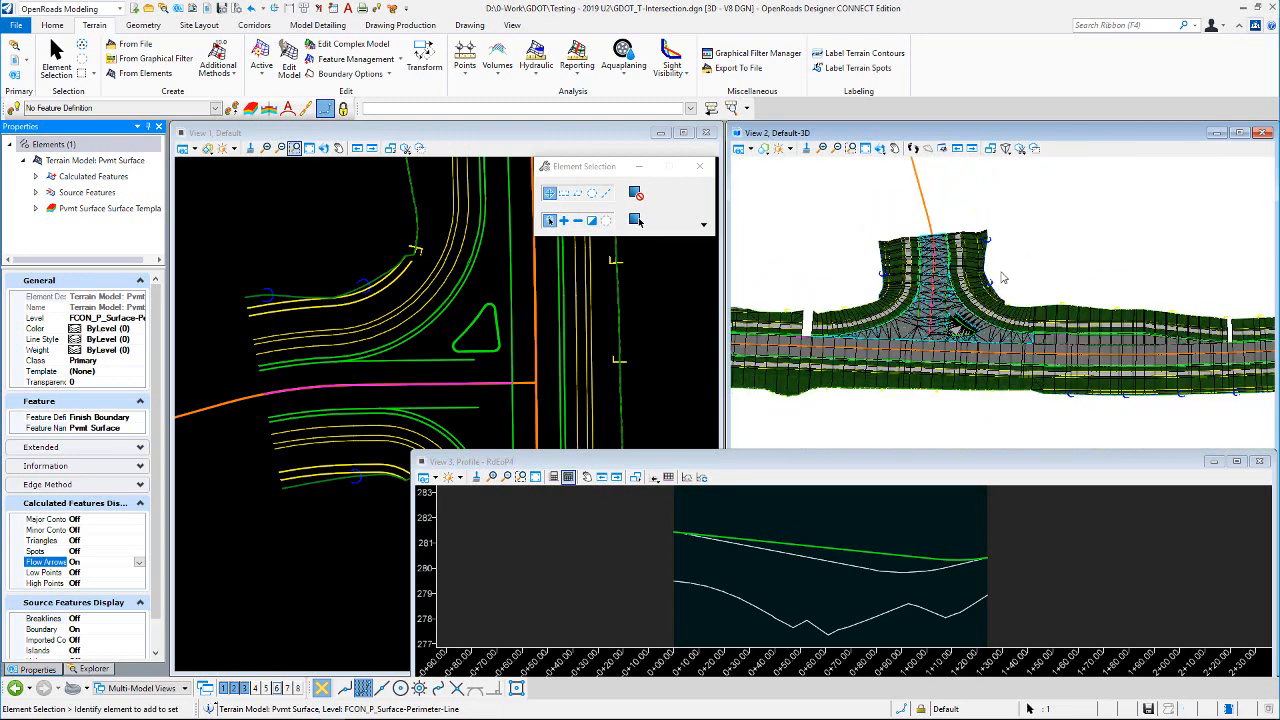
Step: Review the properties of the side road's edge-of-pavement line RdEoP2, including its profile-by-projection slope rule
left_click(368, 241)
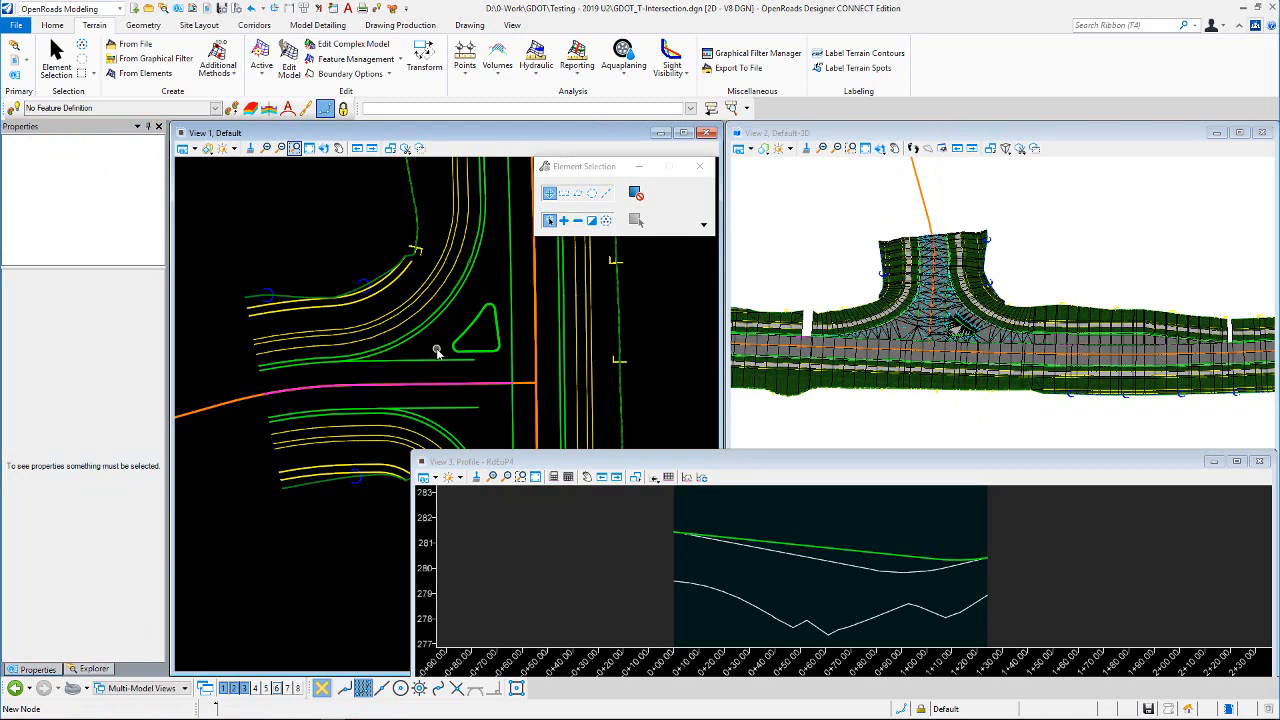
left_click(491, 361)
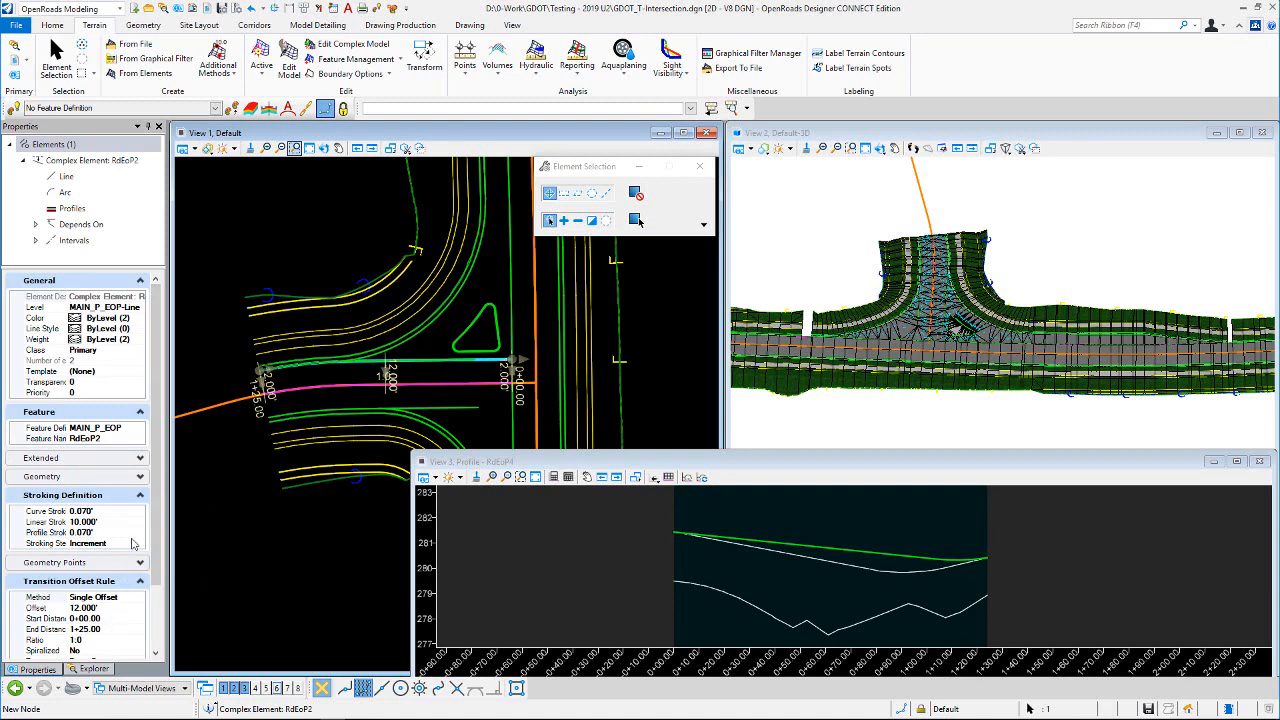
scroll(132, 543, "down", 2)
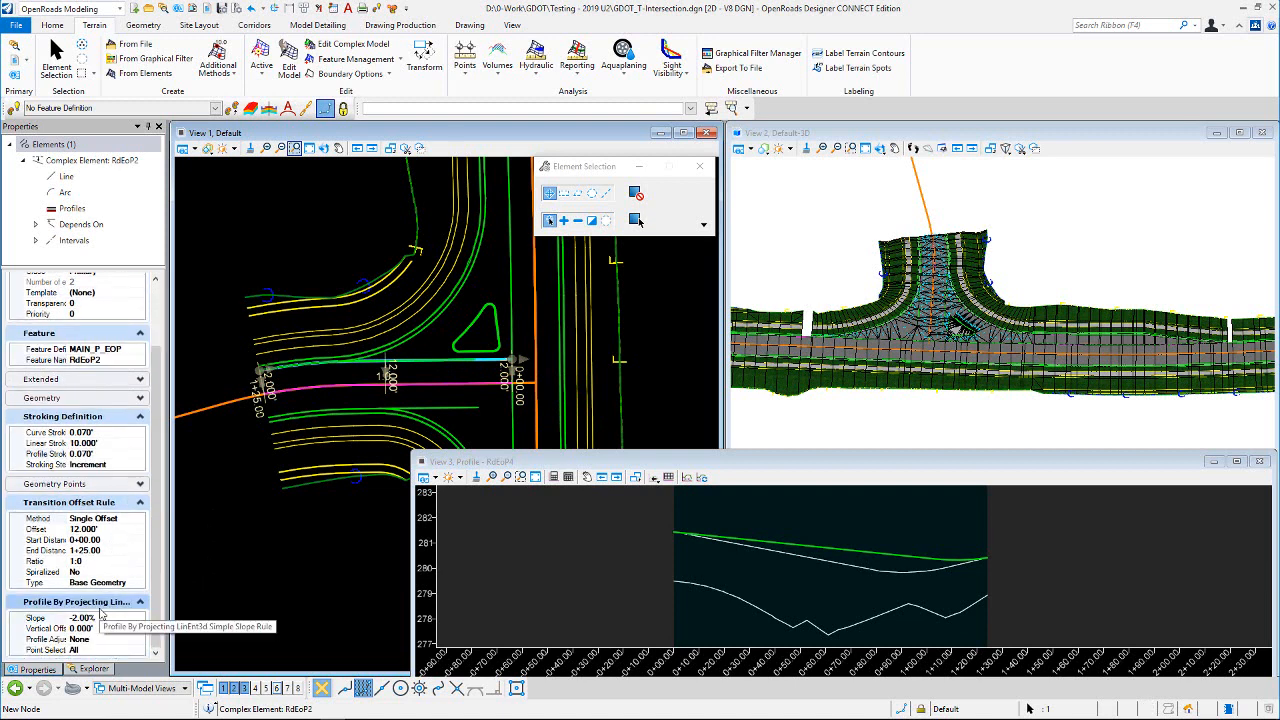
left_click(269, 210)
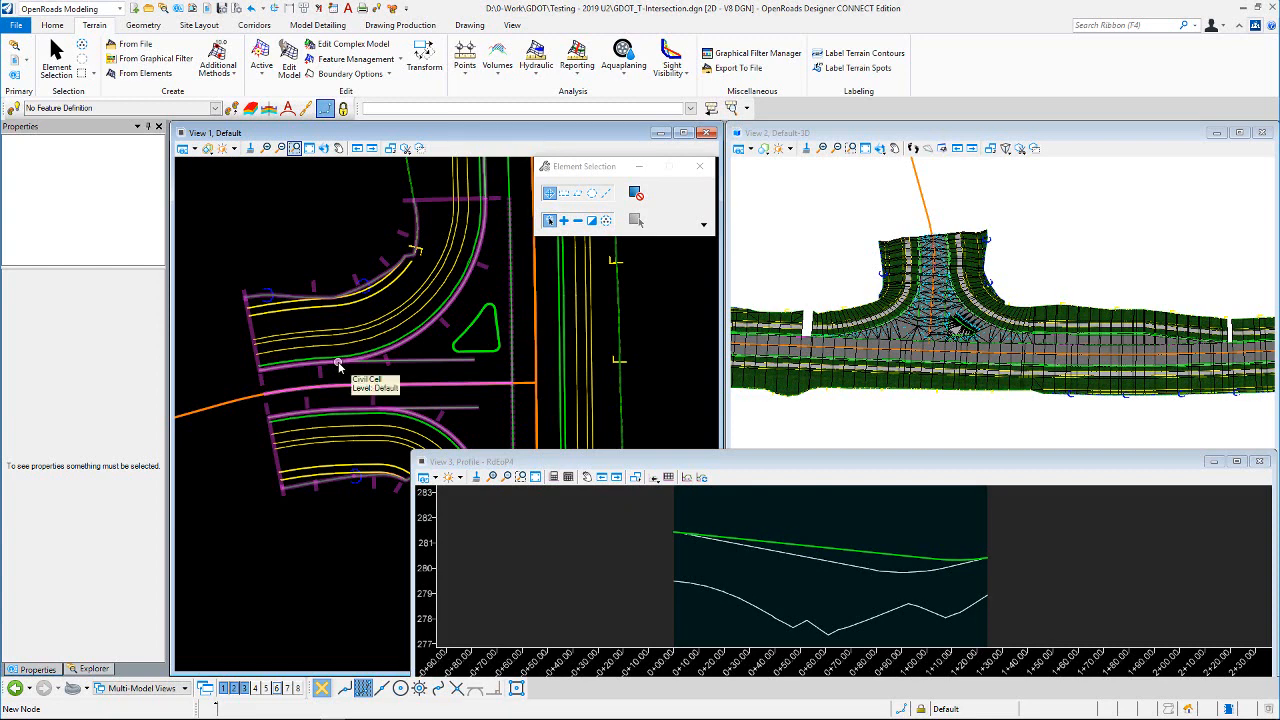
Step: Review the projected-profile slope rule of RdEoP5, the main road's edge-of-pavement line above the curb return
scroll(340, 368, "down", 3)
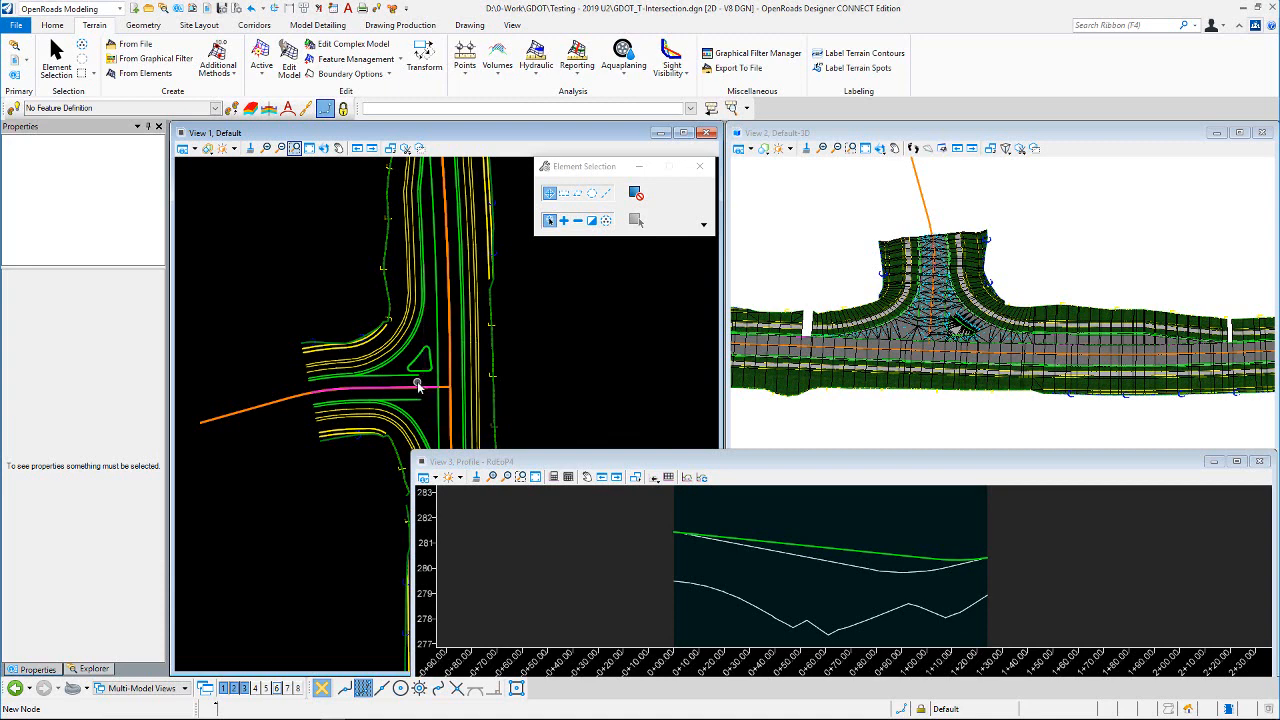
scroll(422, 383, "up", 2)
scroll(420, 385, "down", 1)
left_click(427, 272)
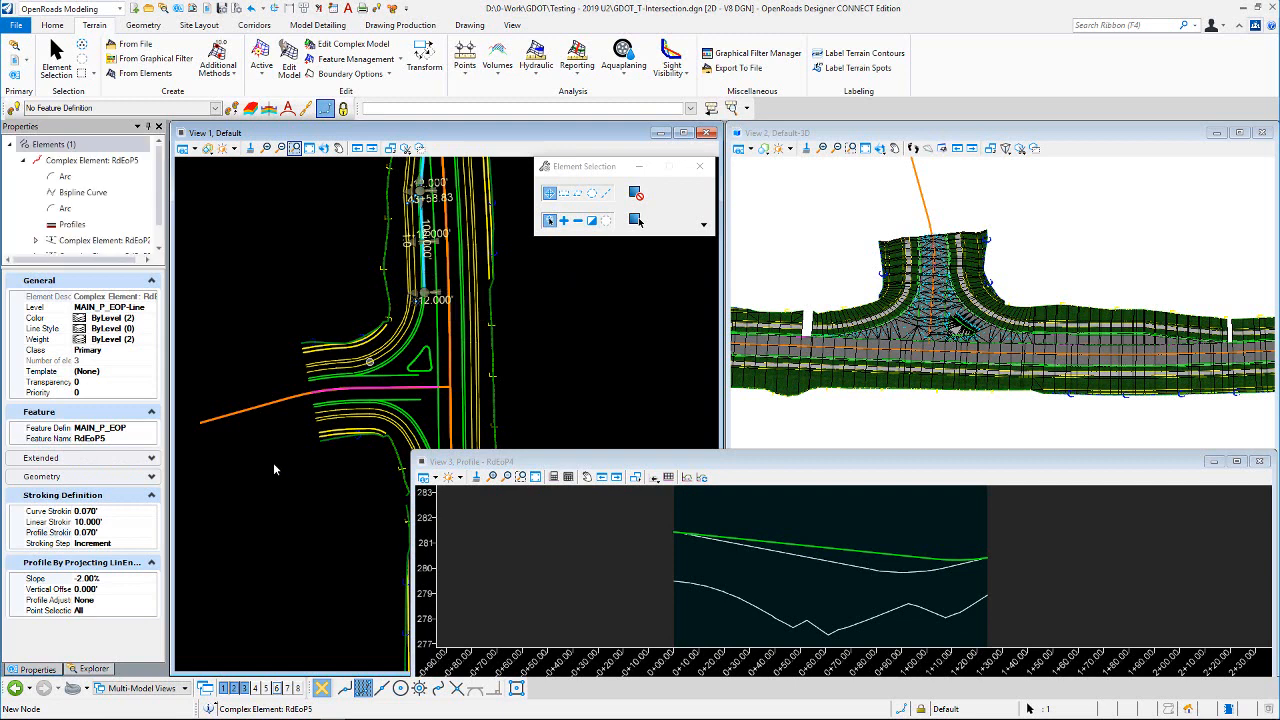
left_click(314, 296)
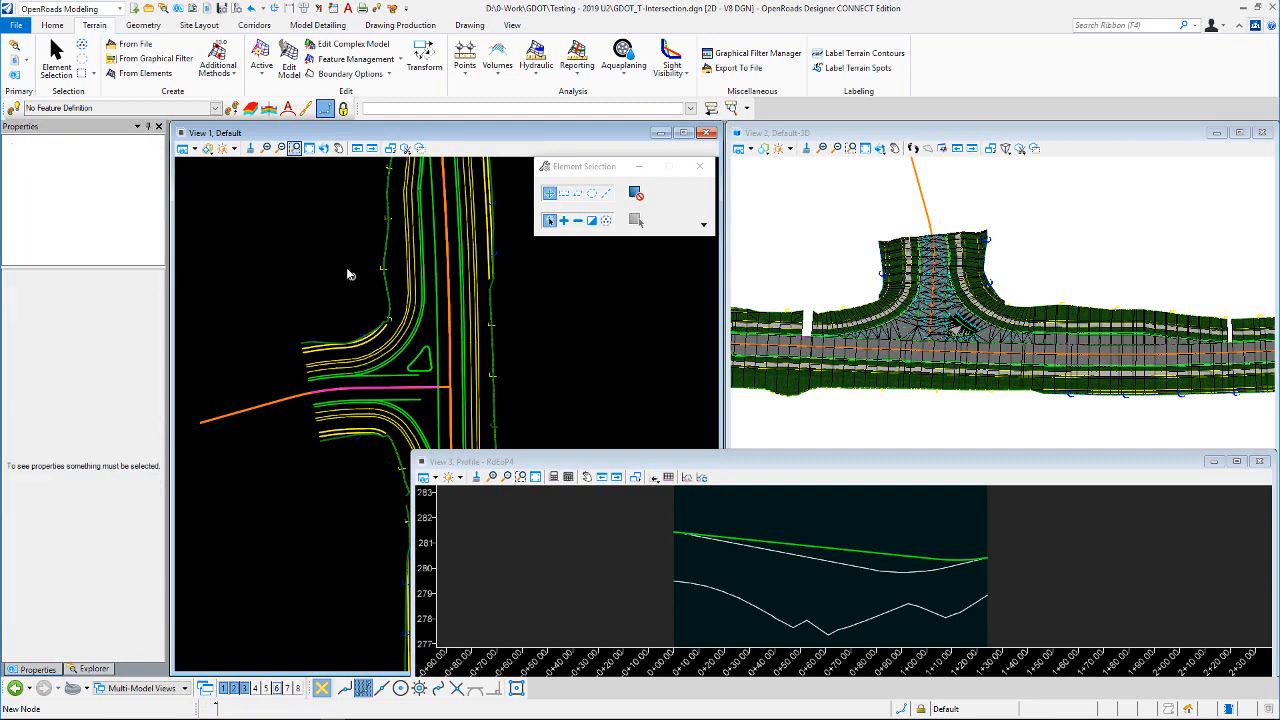
Step: Reselect RdEoP2 and review the element profile tools, including Profile By Variable Slope From Element
left_click(145, 28)
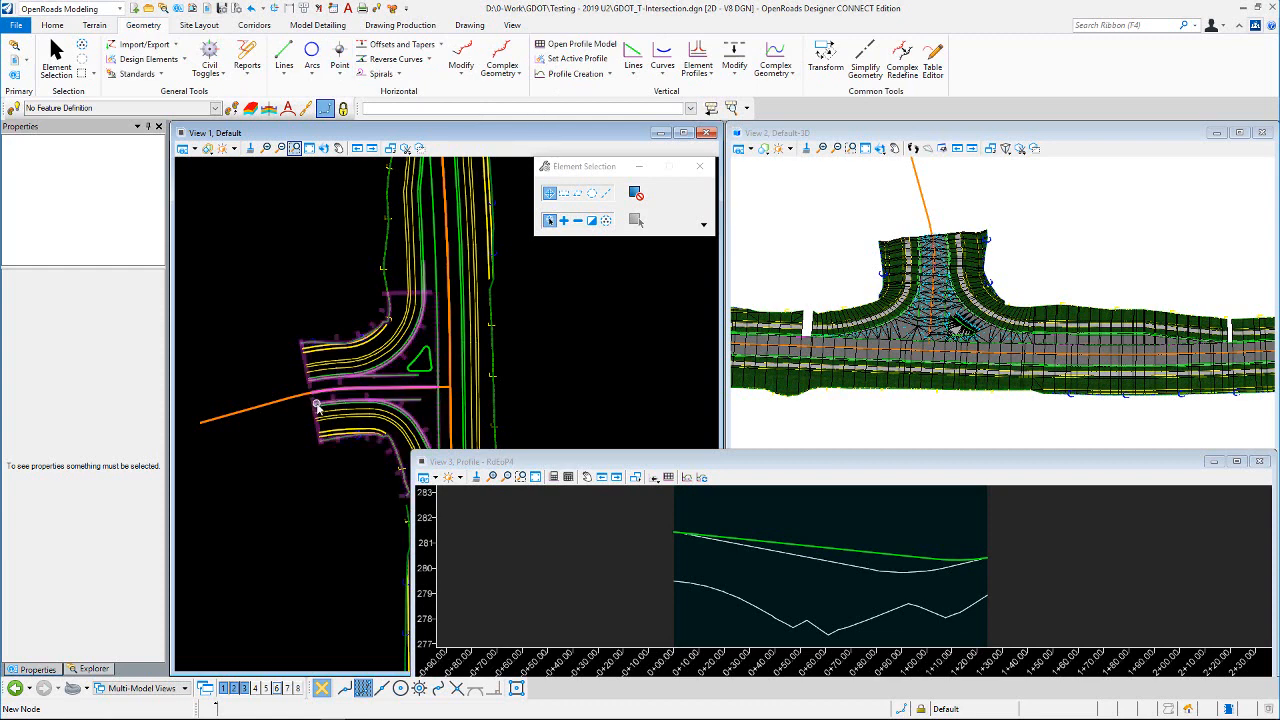
left_click(424, 383)
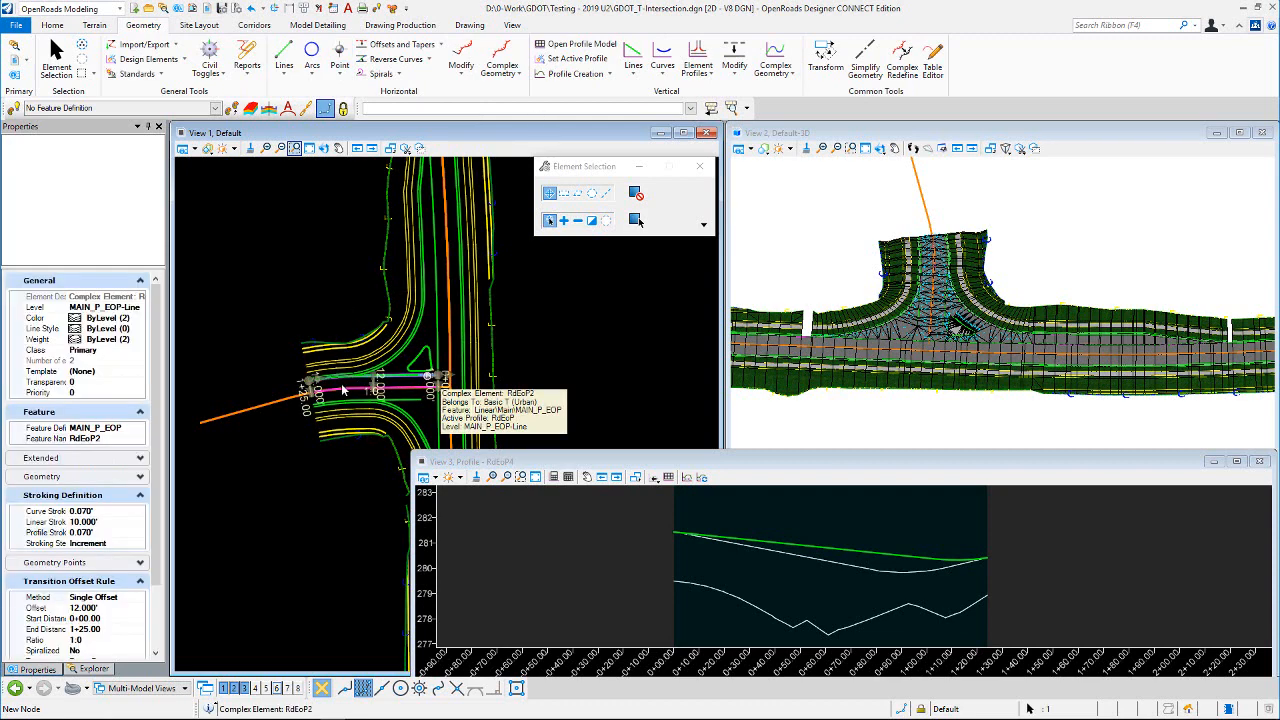
scroll(343, 390, "up", 2)
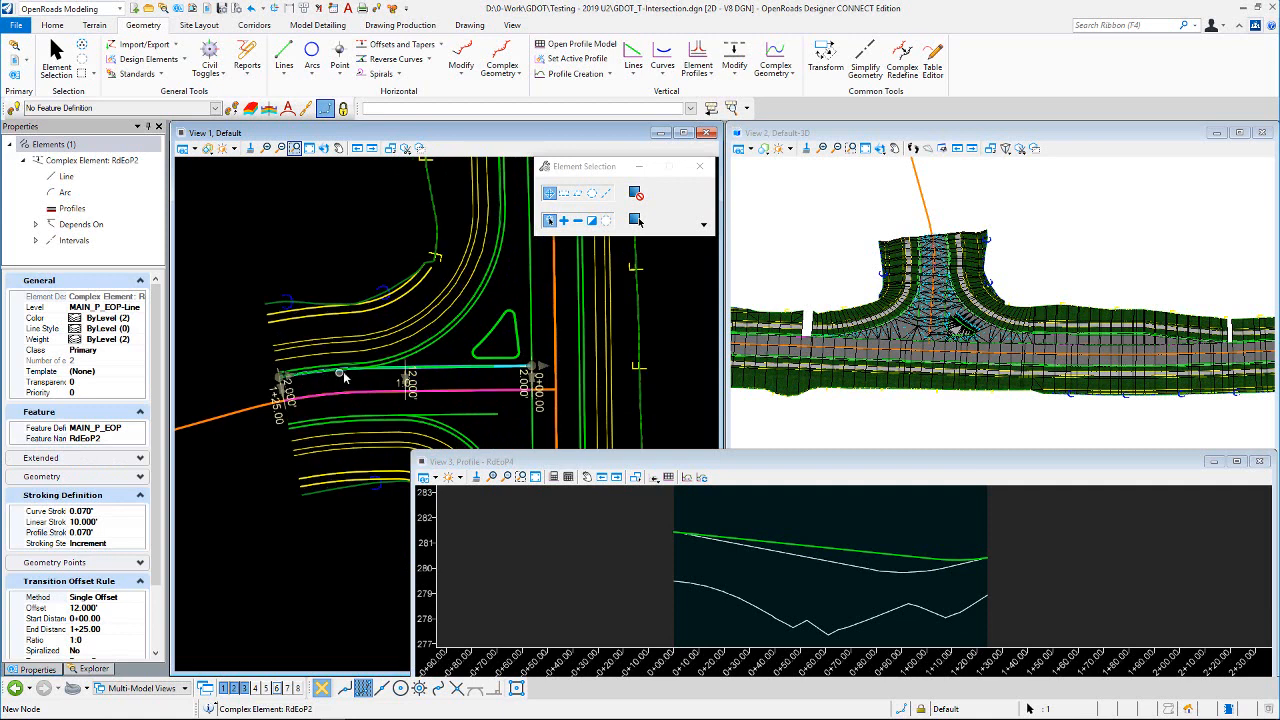
scroll(345, 376, "up", 2)
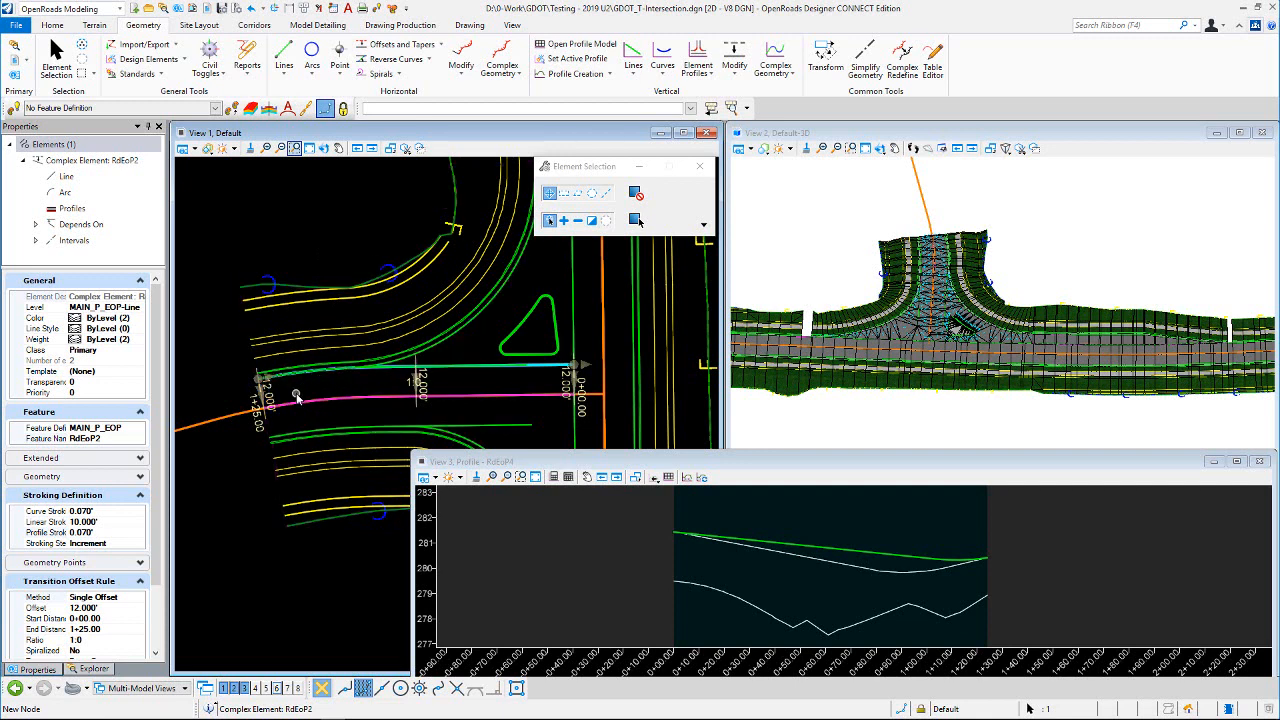
left_click(707, 77)
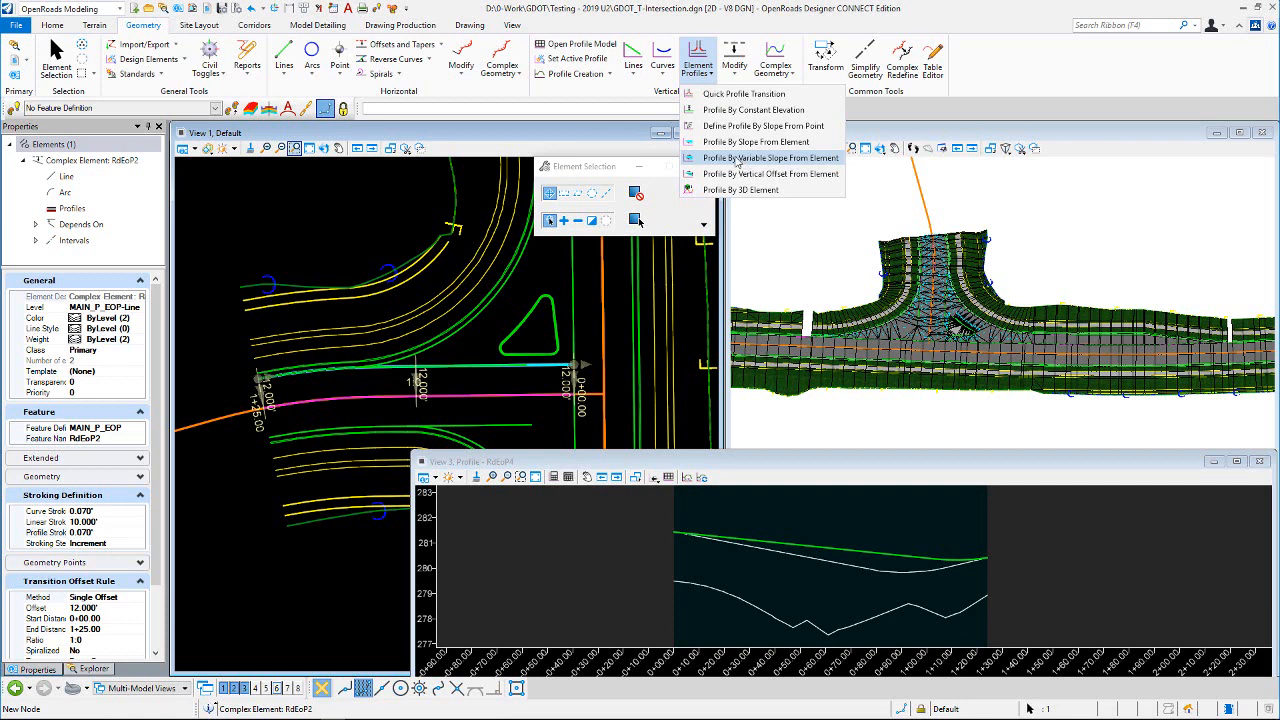
left_click(374, 189)
left_click(364, 235)
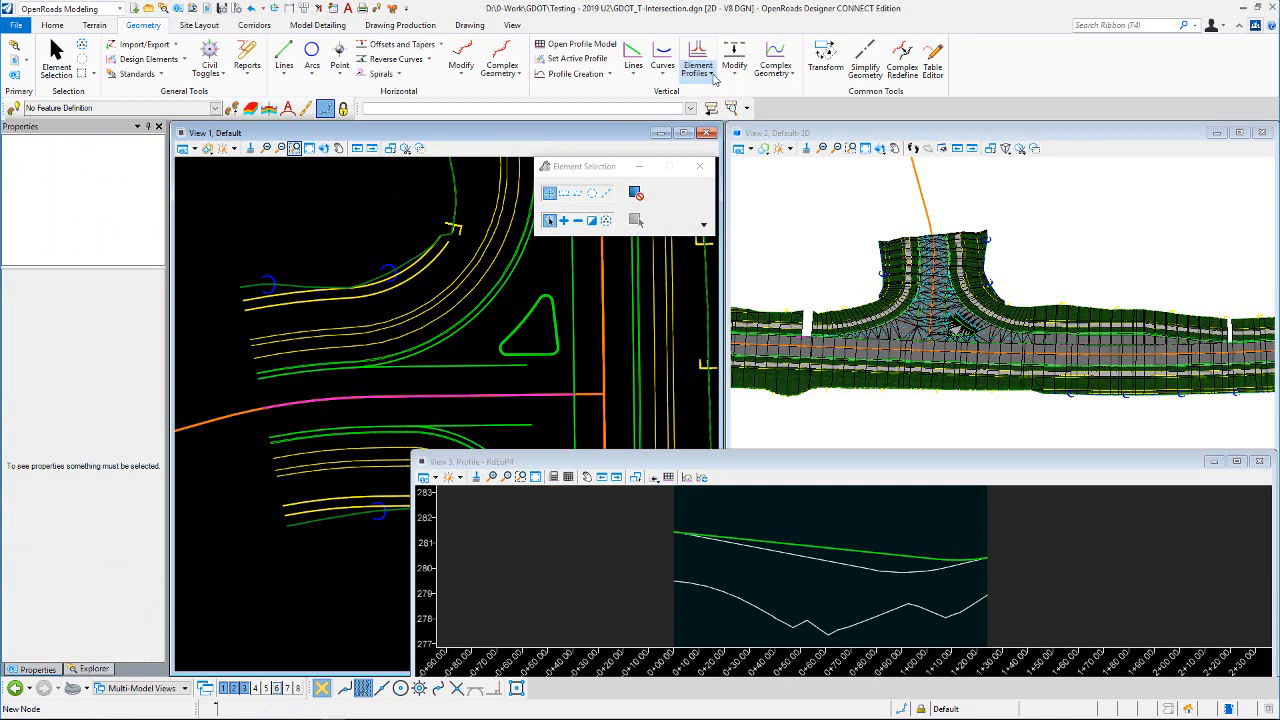
left_click(712, 74)
left_click(326, 229)
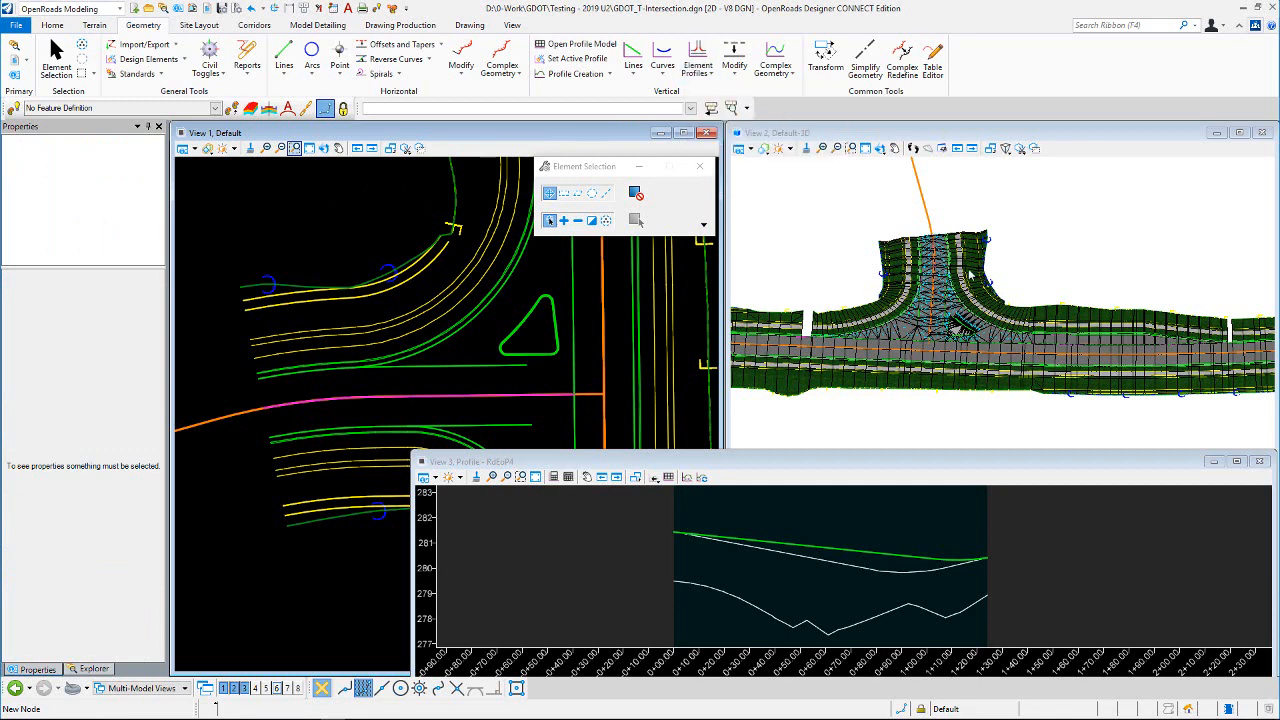
scroll(938, 240, "up", 2)
scroll(938, 240, "up", 2)
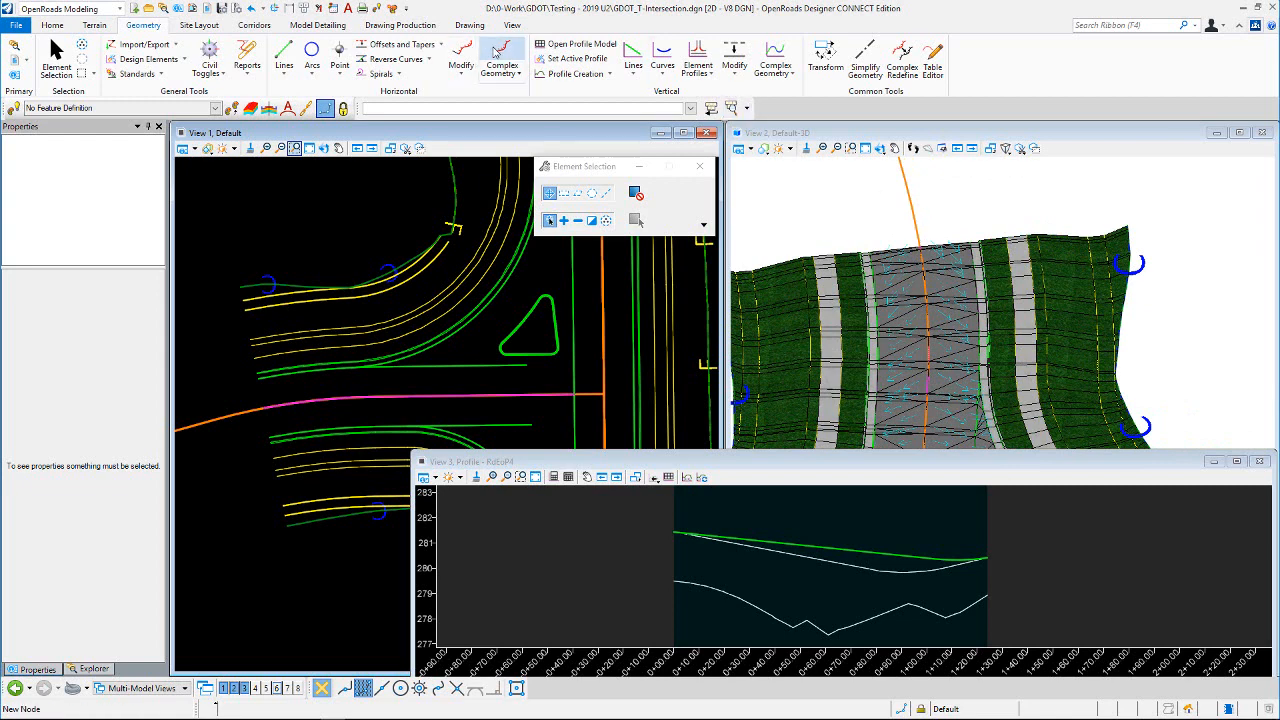
left_click(264, 27)
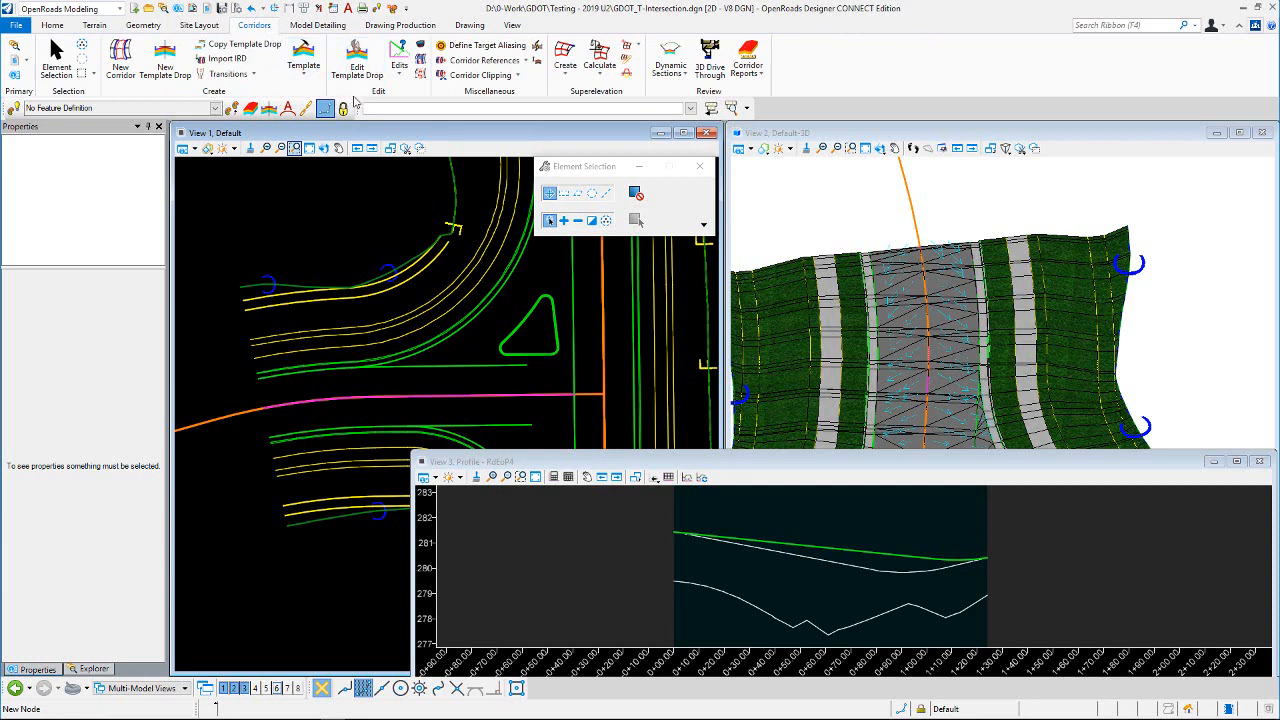
left_click(601, 79)
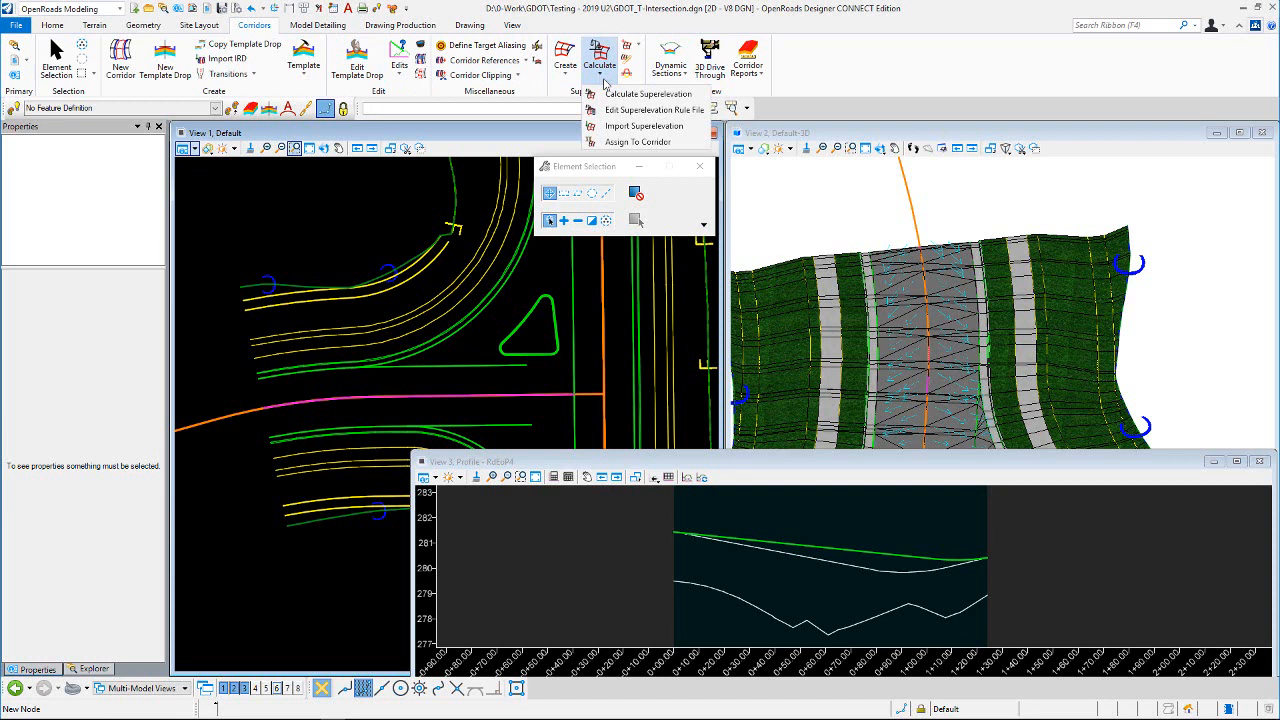
left_click(670, 18)
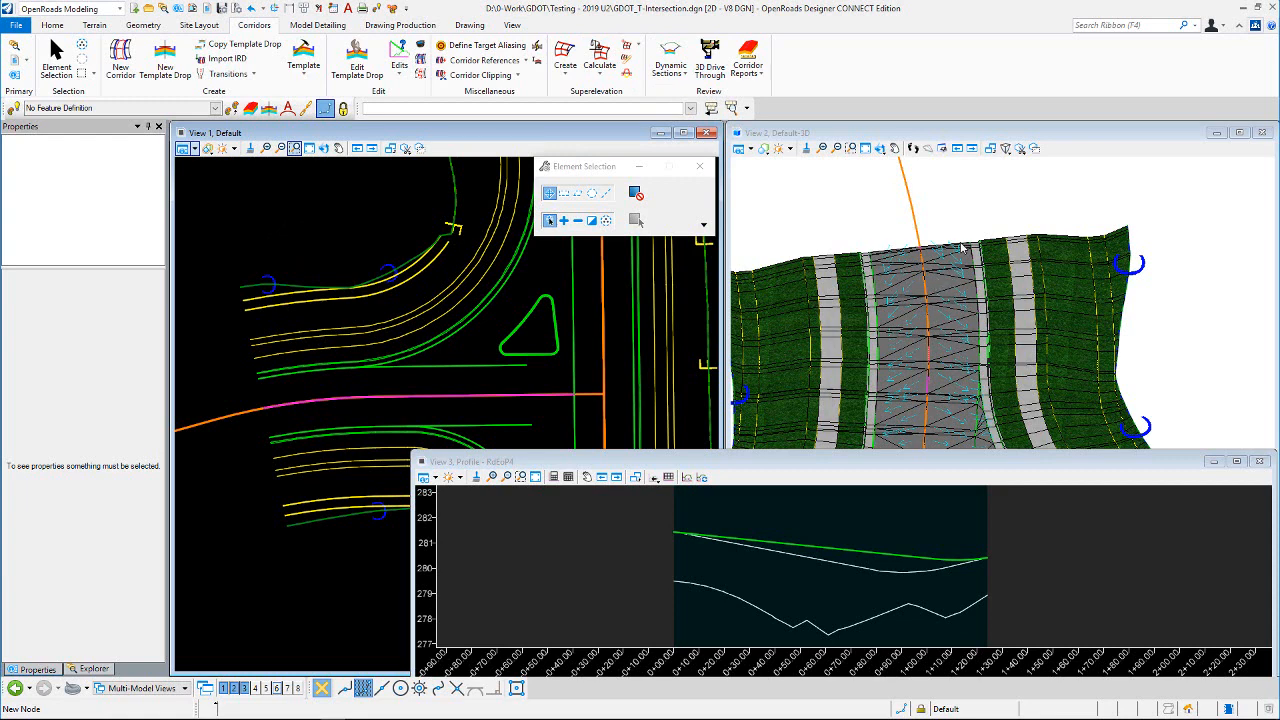
left_click(944, 291)
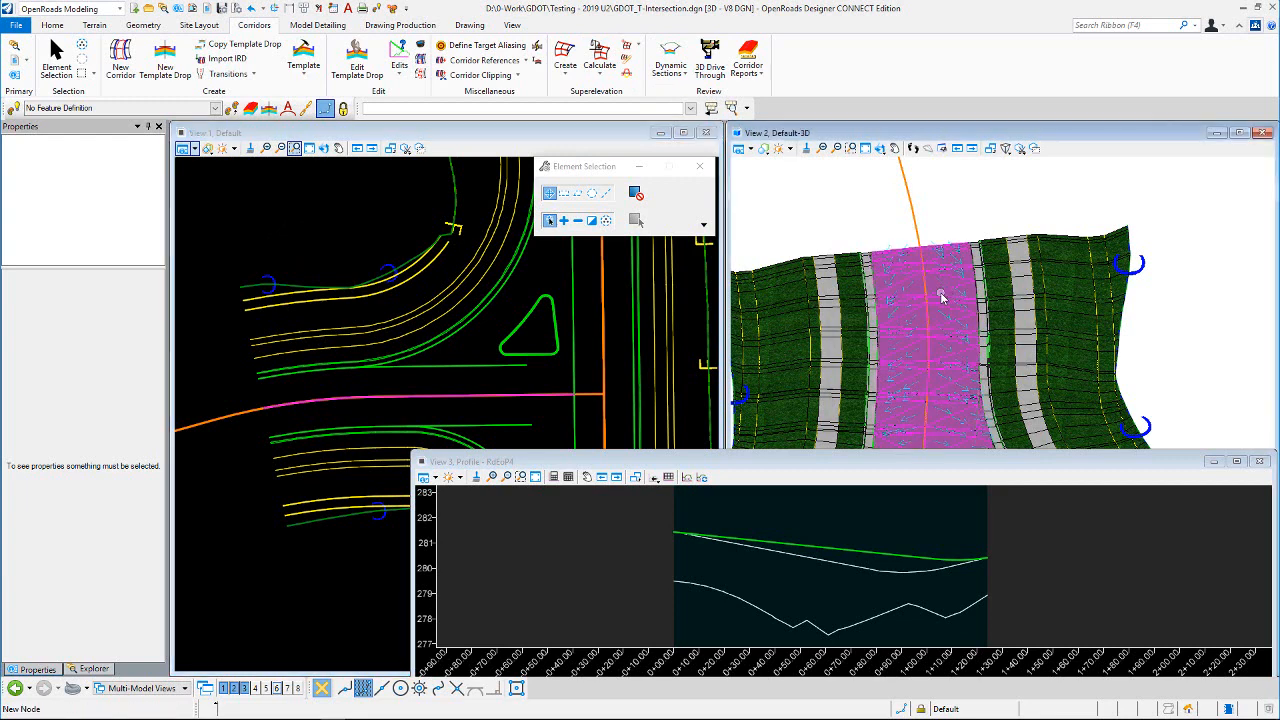
left_click(943, 285)
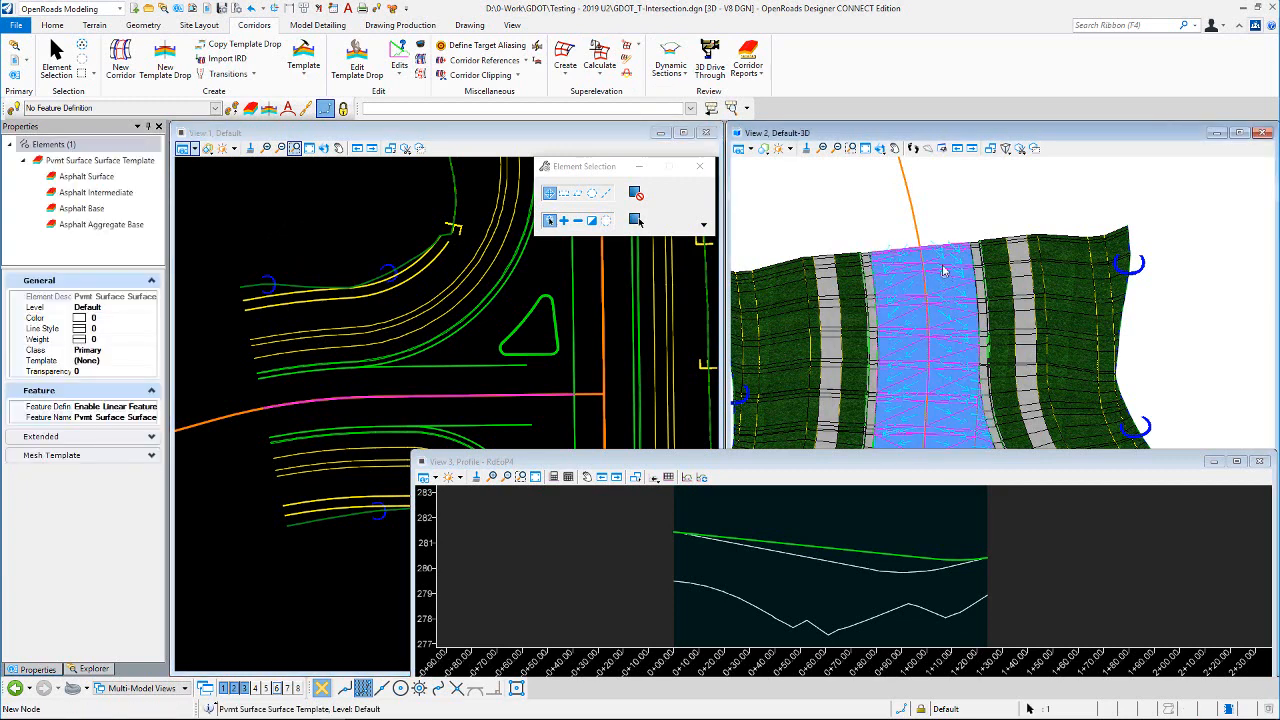
left_click(962, 202)
Step: Inspect the side road's centerline control and its edge-of-pavement curb returns RdEoP_L and RdEoP_R in plan
scroll(368, 208, "down", 2)
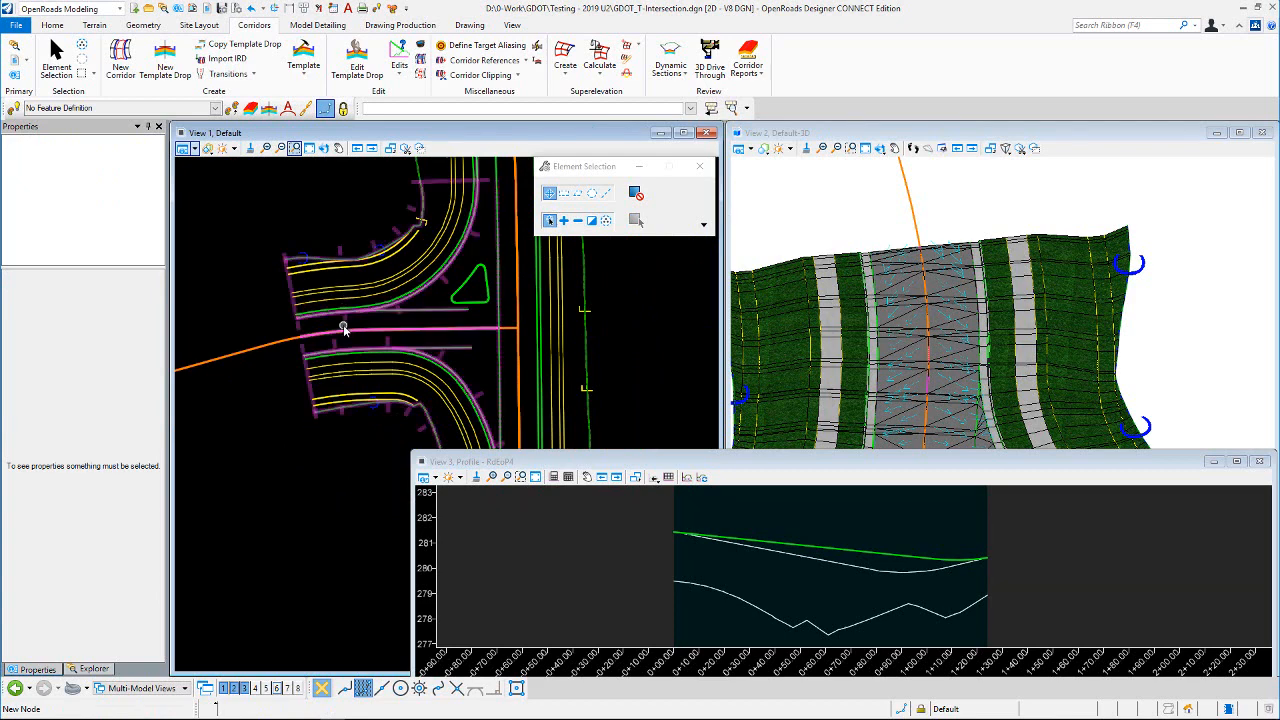
mouse_move(345, 333)
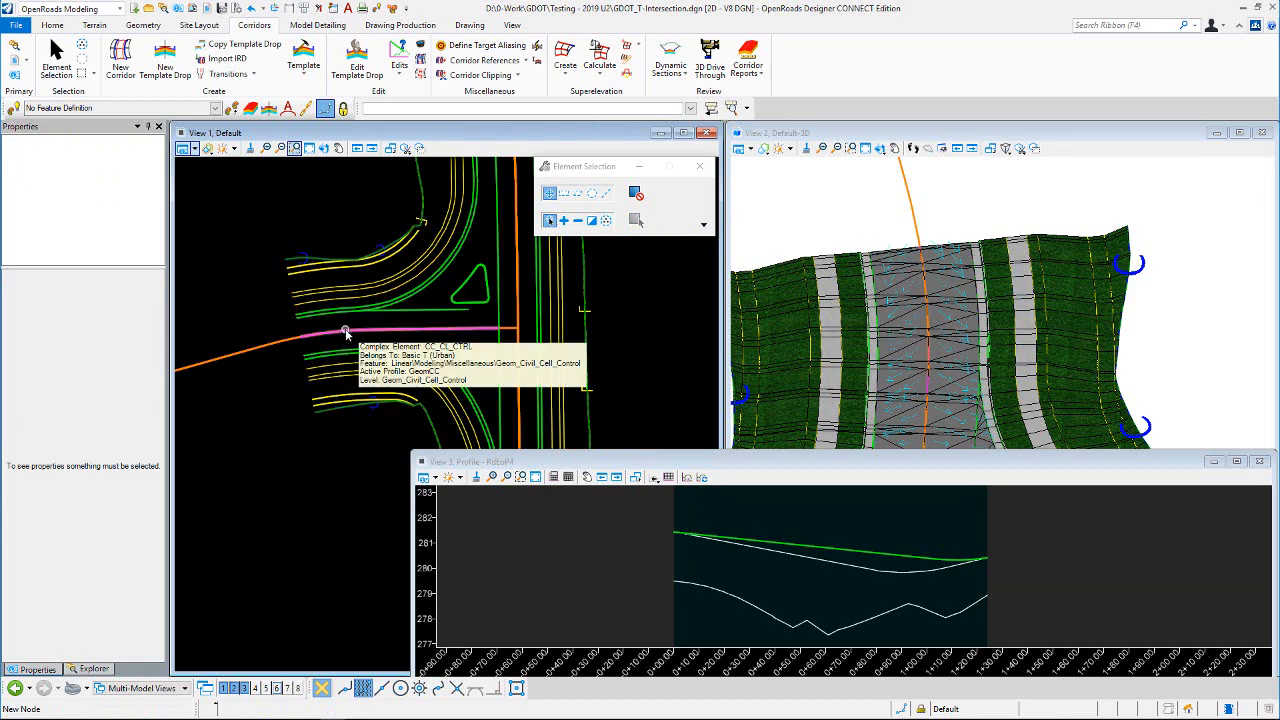
scroll(345, 330, "up", 1)
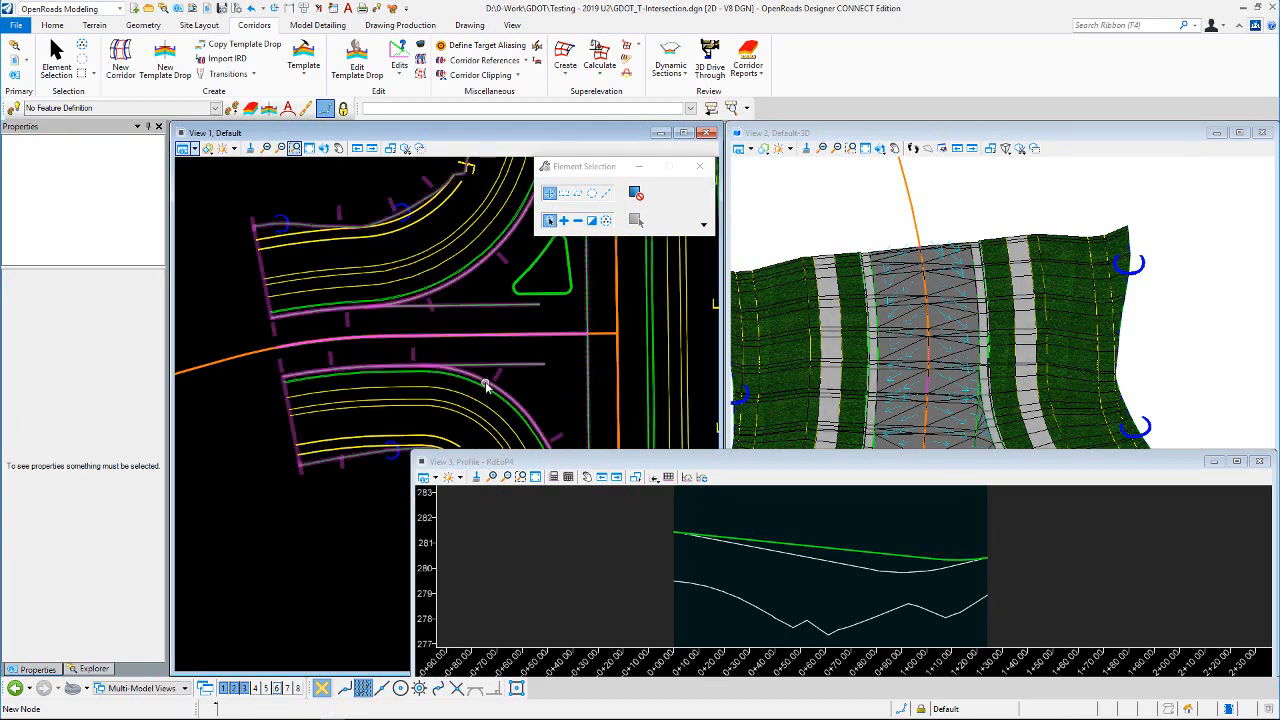
left_click(486, 381)
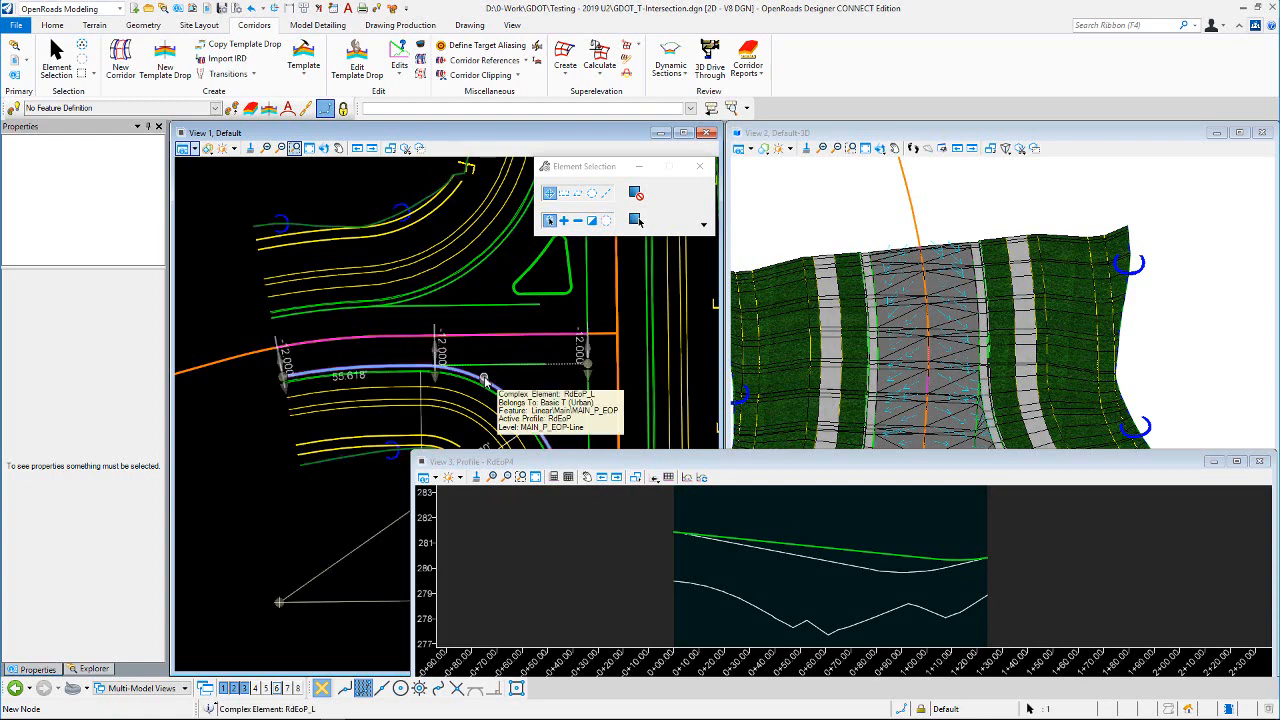
left_click(452, 289)
left_click(335, 206)
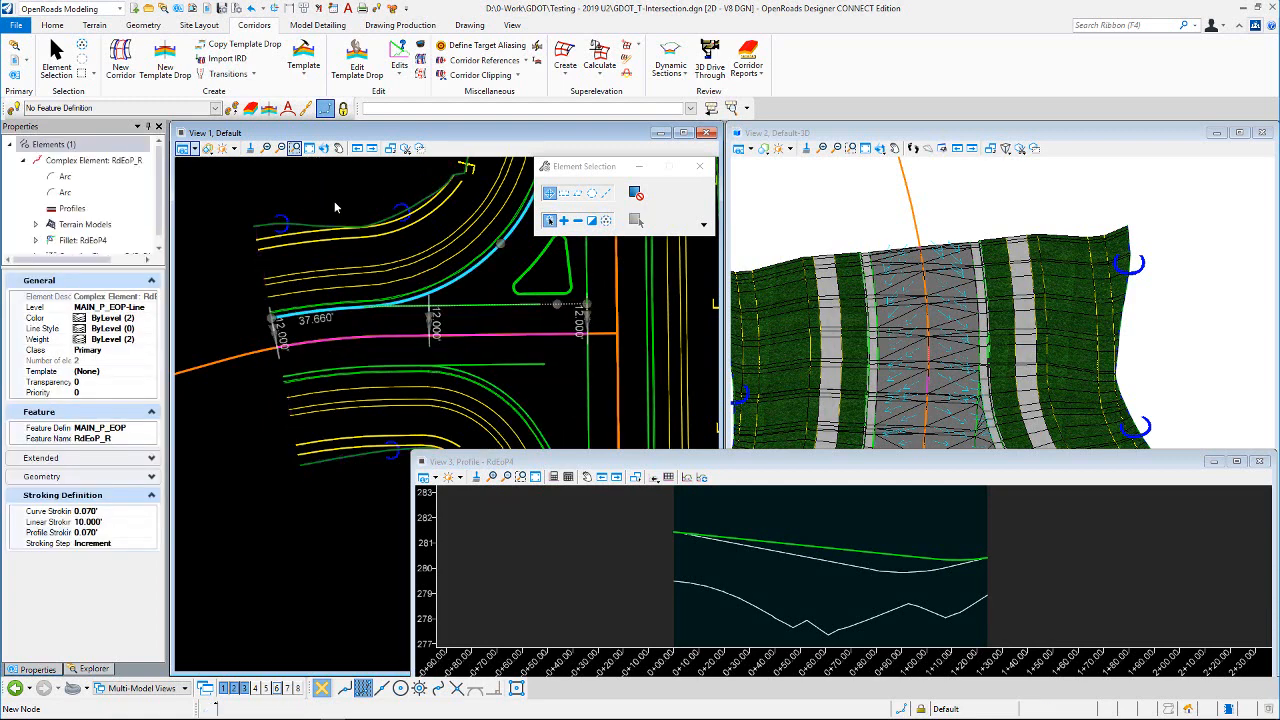
left_click(307, 345)
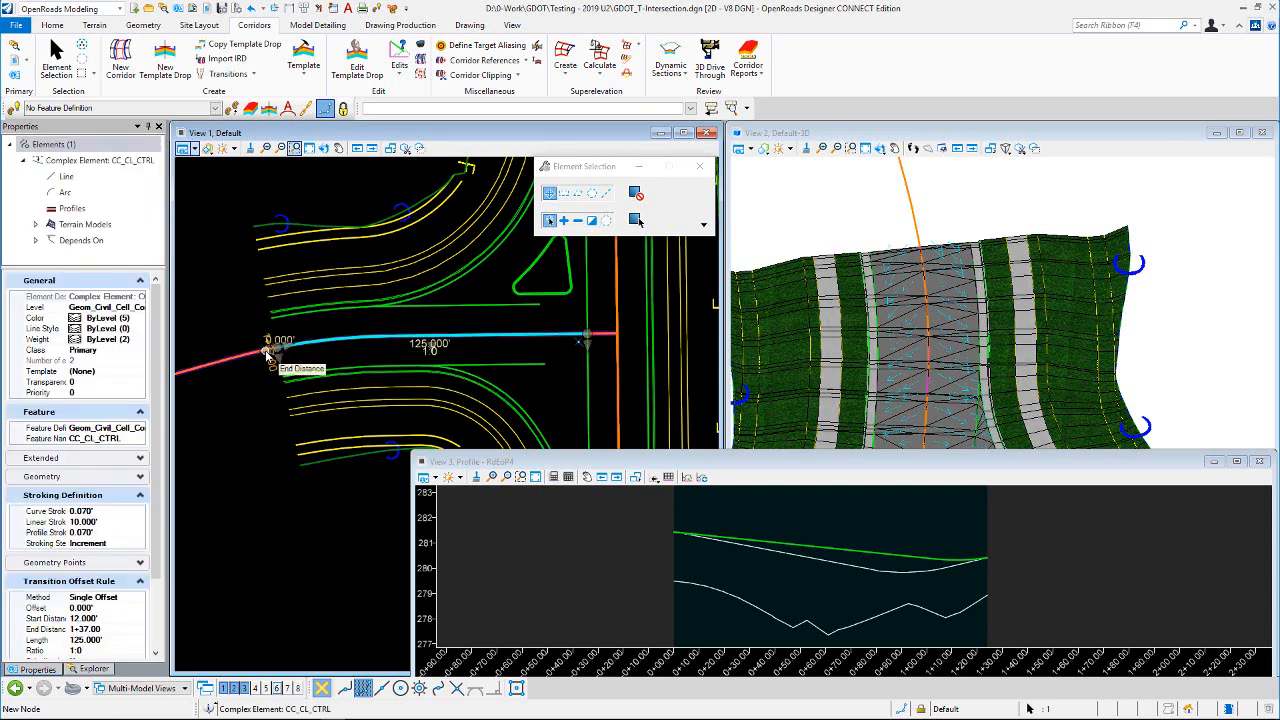
left_click(268, 357)
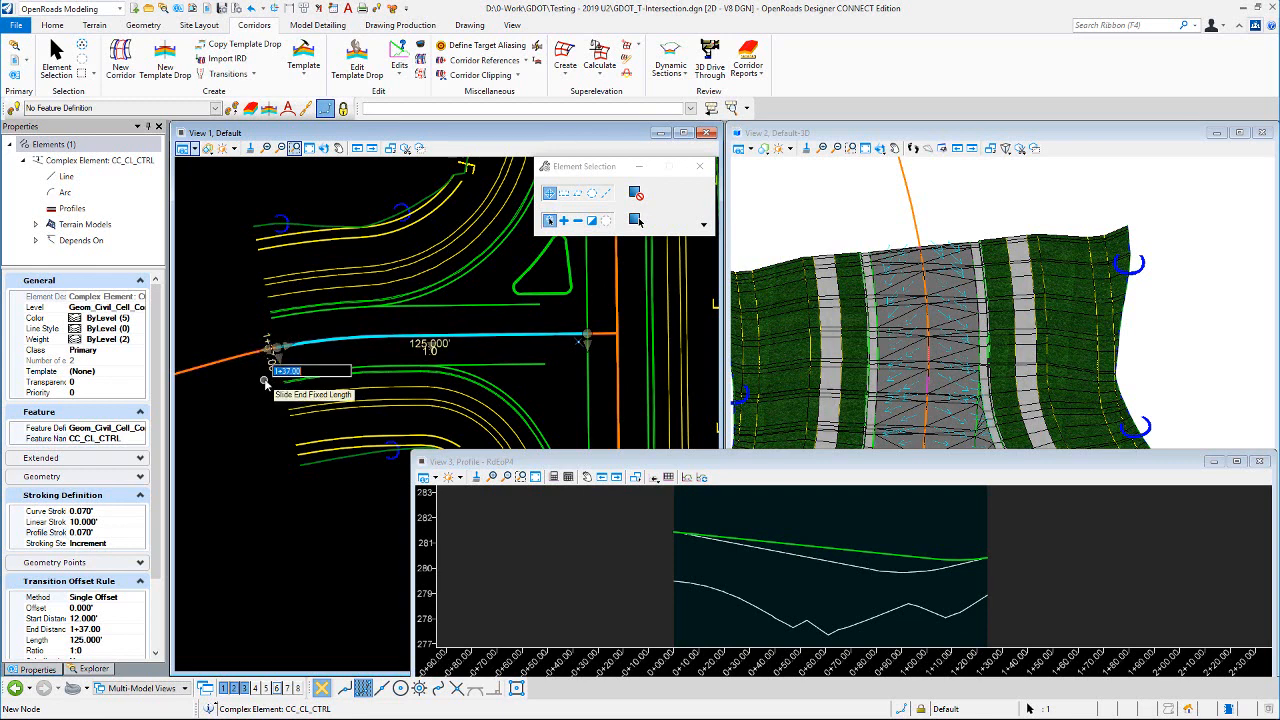
left_click(268, 356)
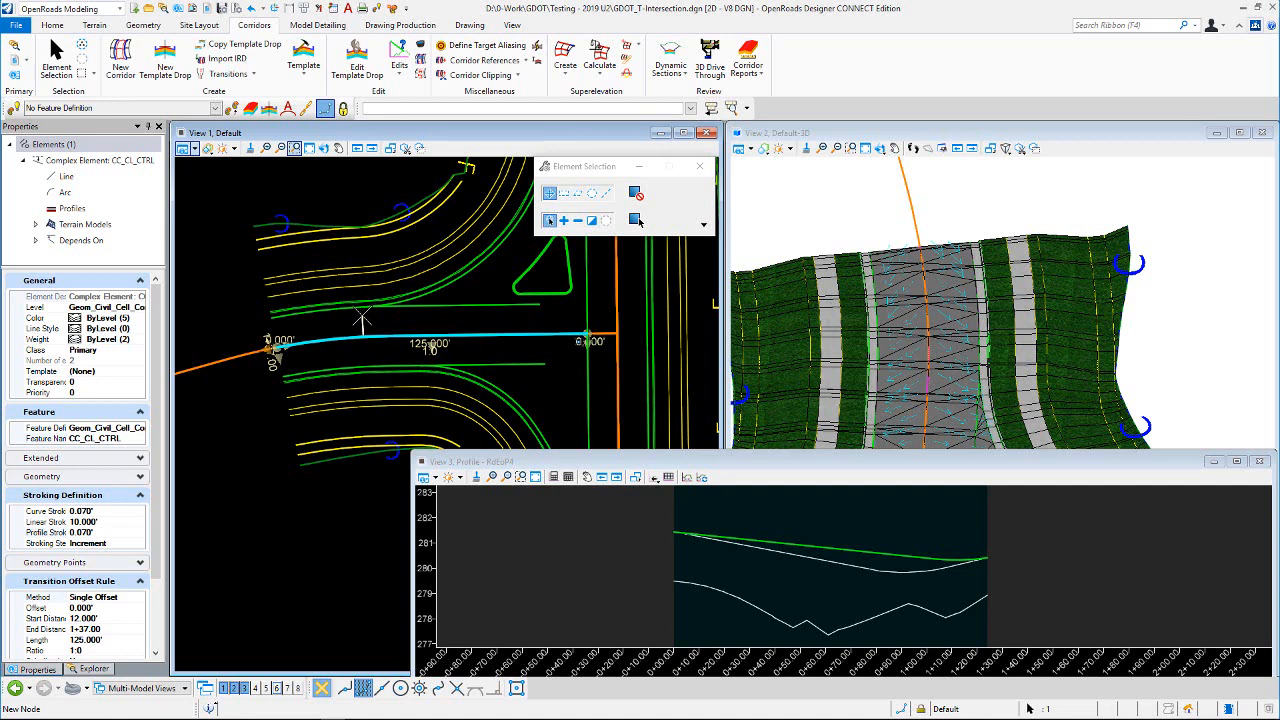
right_click(362, 316)
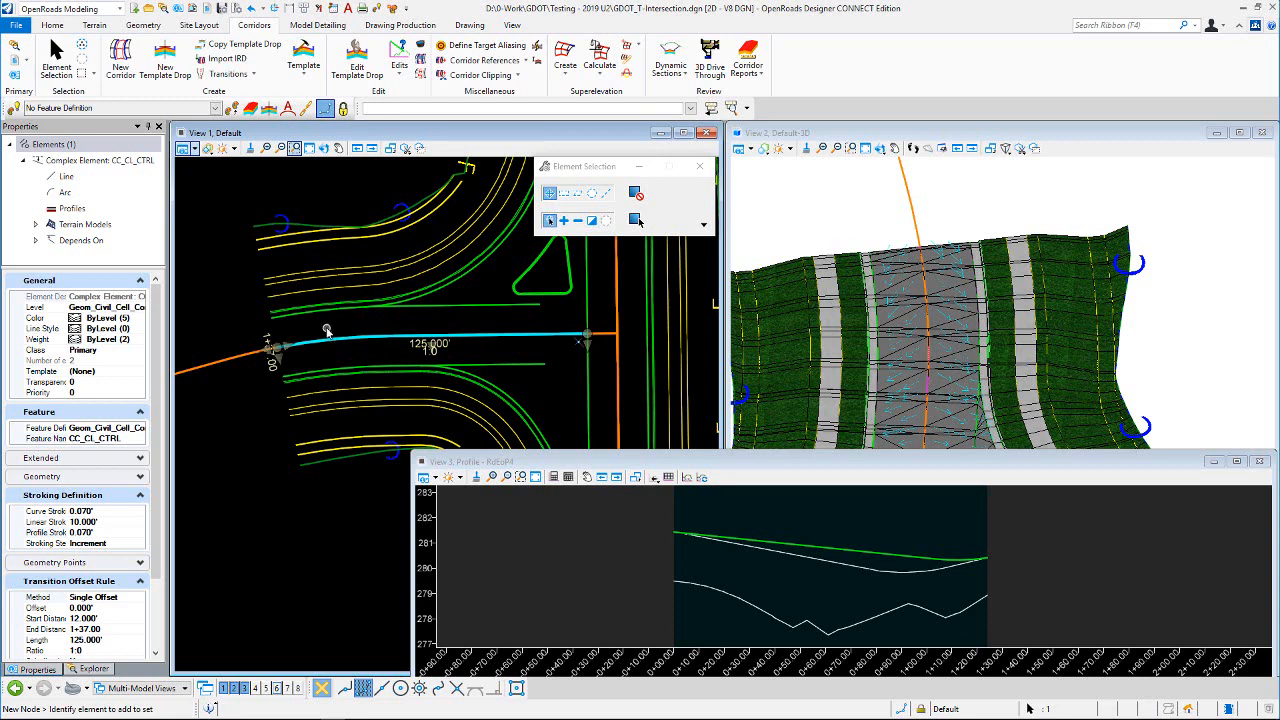
Step: Shorten the civil cell's centerline control CC_CL_CTRL to an end distance of about 1+02.10 and check the rebuilt intersection in plan and 3D
left_click(314, 328)
left_click(306, 339)
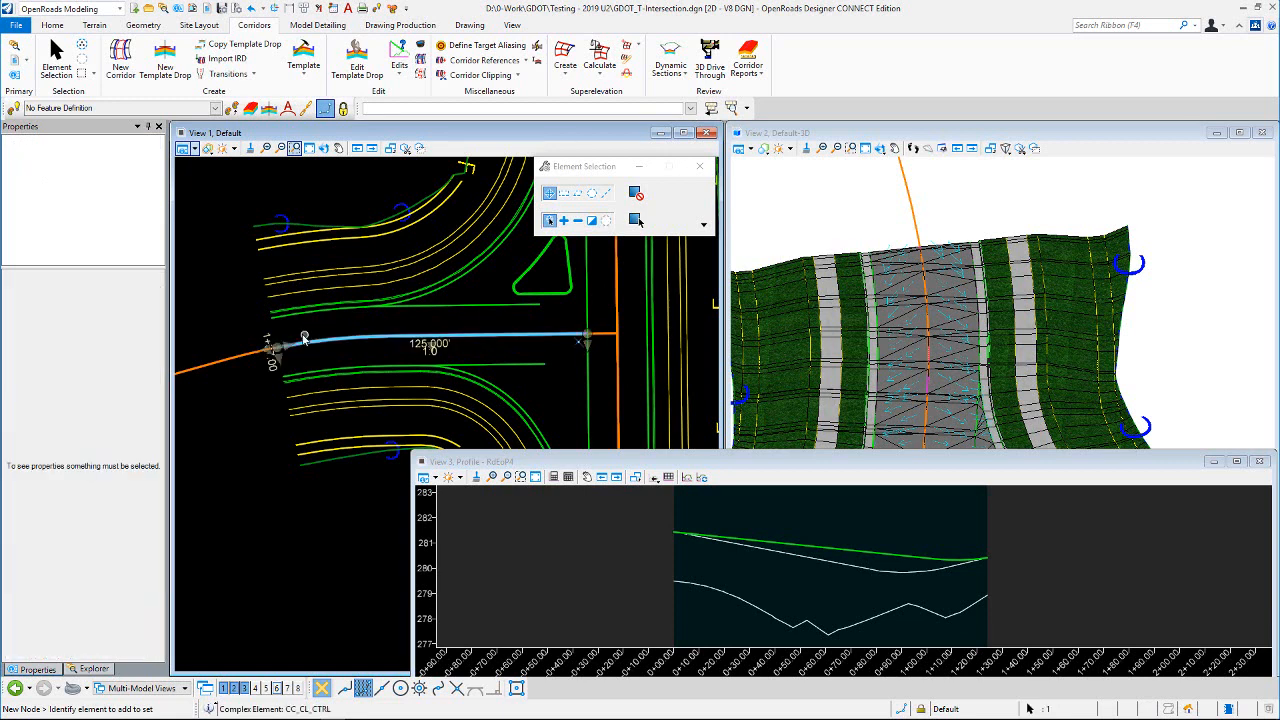
left_click(290, 349)
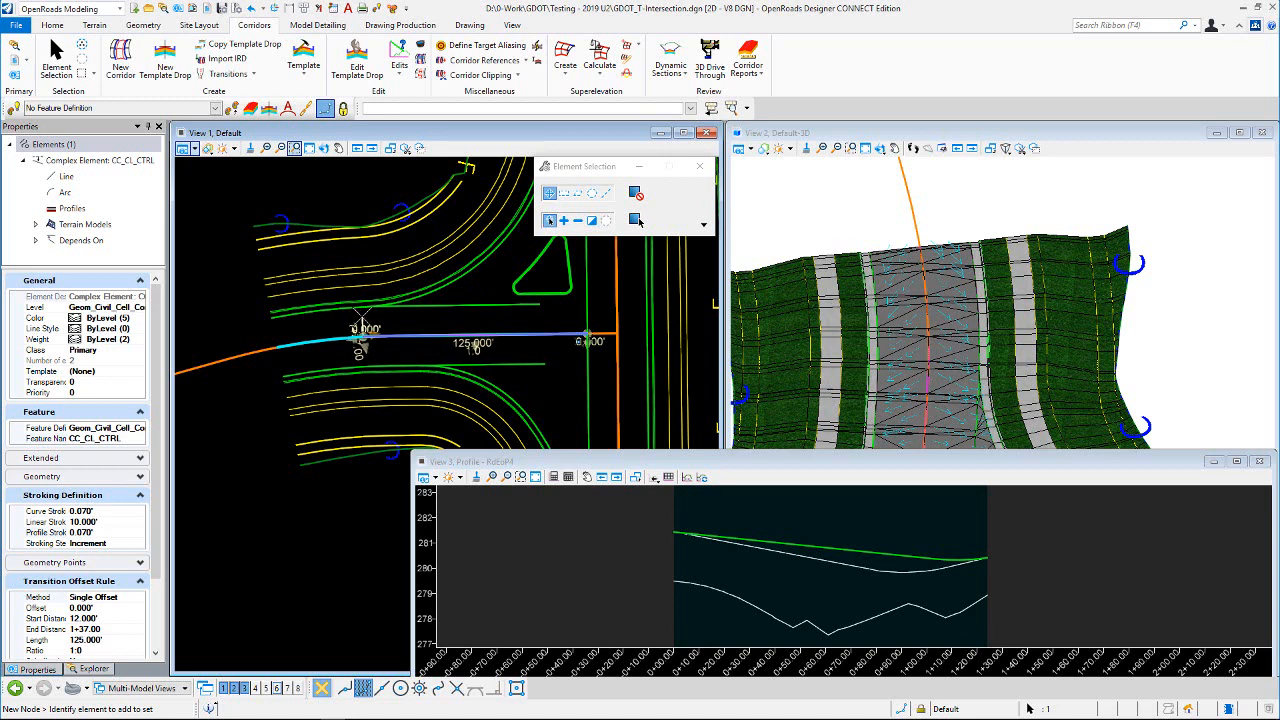
left_click(362, 318)
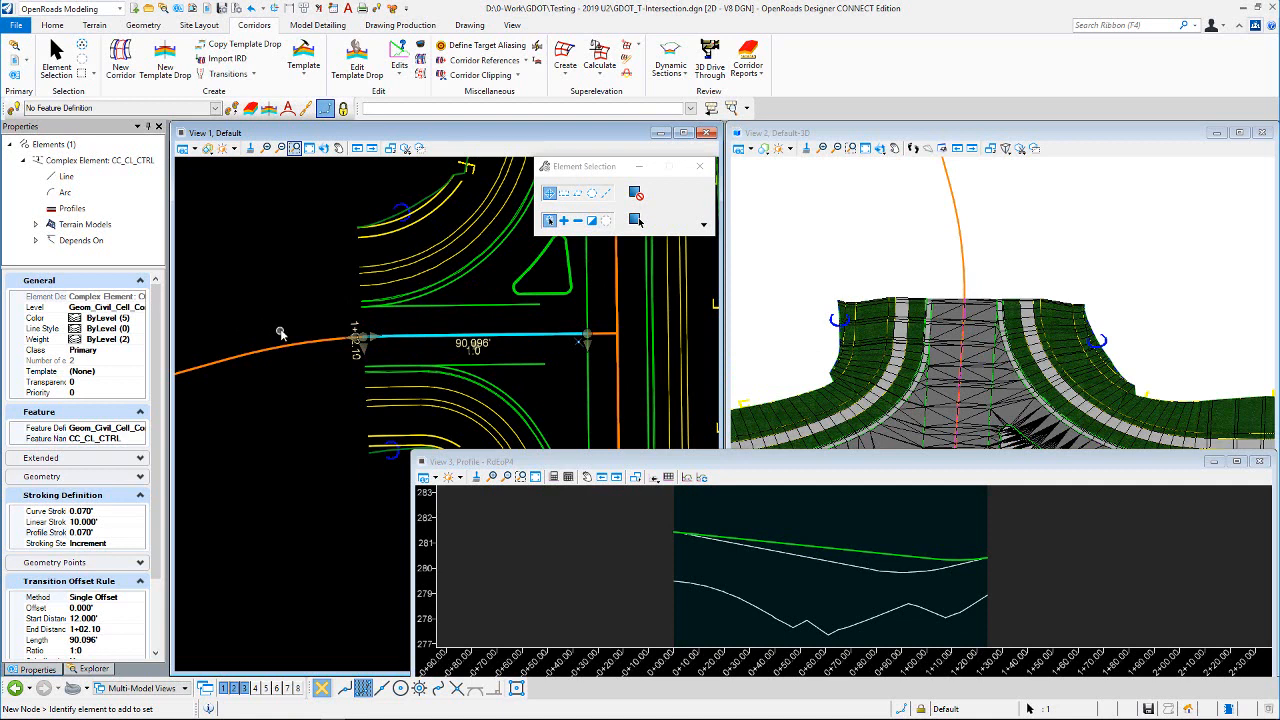
left_click(303, 308)
scroll(457, 271, "down", 1)
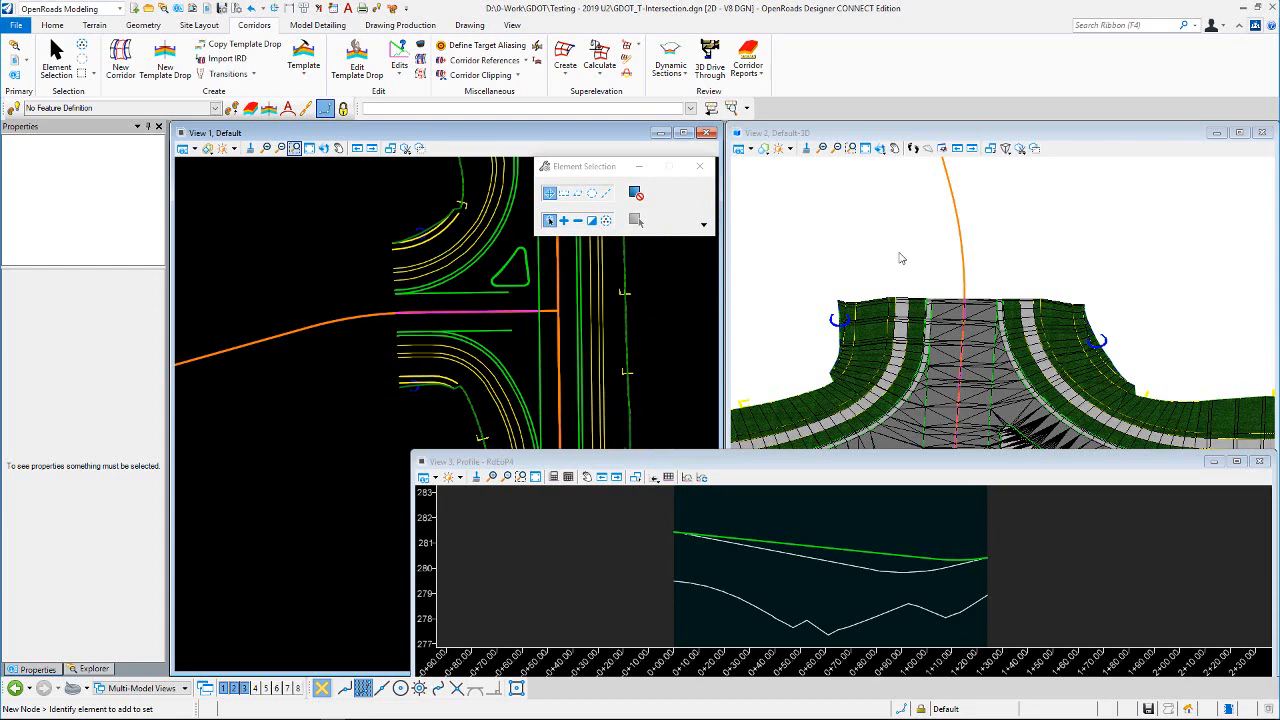
scroll(958, 258, "down", 2)
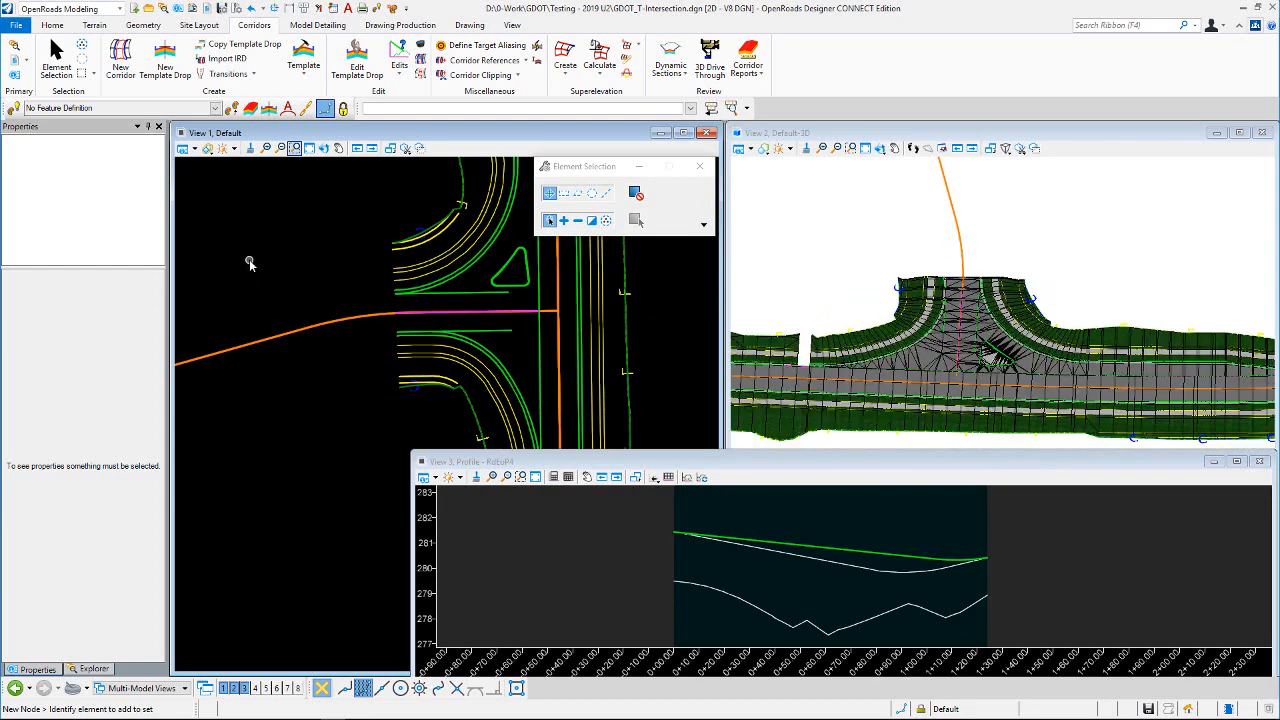
scroll(335, 301, "down", 1)
scroll(507, 305, "up", 2)
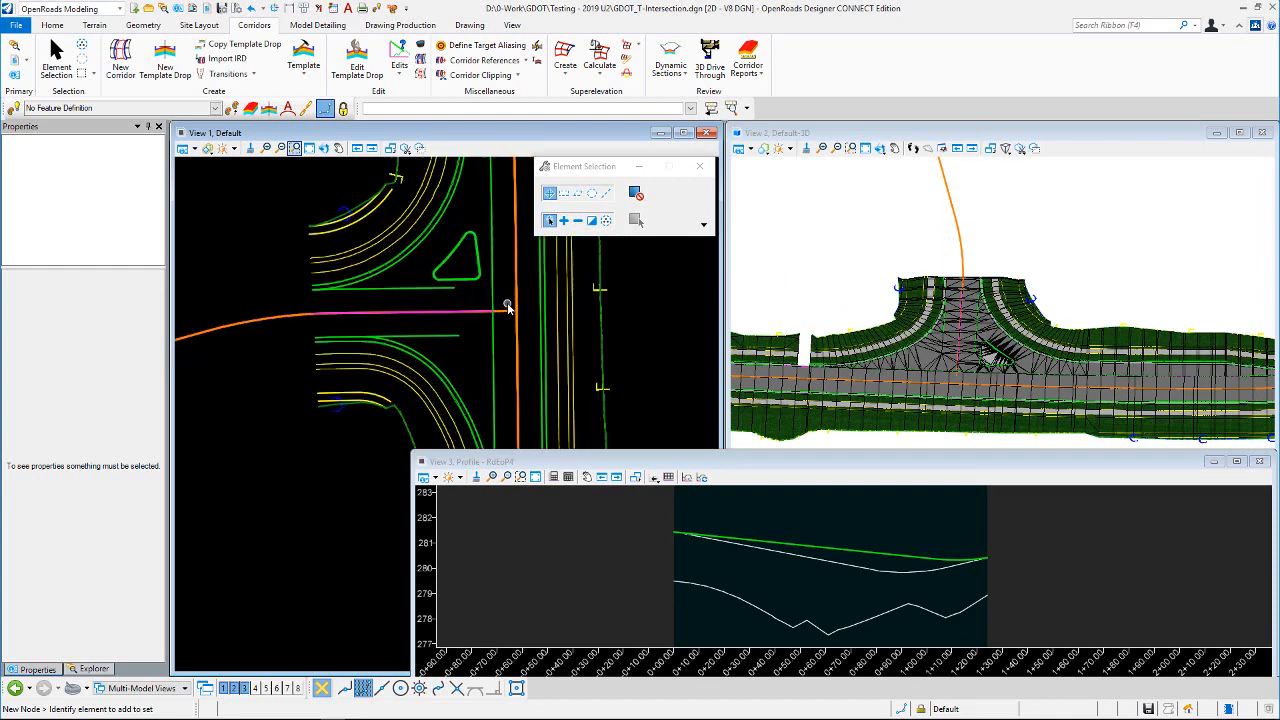
Step: Start placing a civil cell, close the profile view, and choose Median Nose from GDOT_T-Intersections.dgnlib
scroll(506, 305, "up", 2)
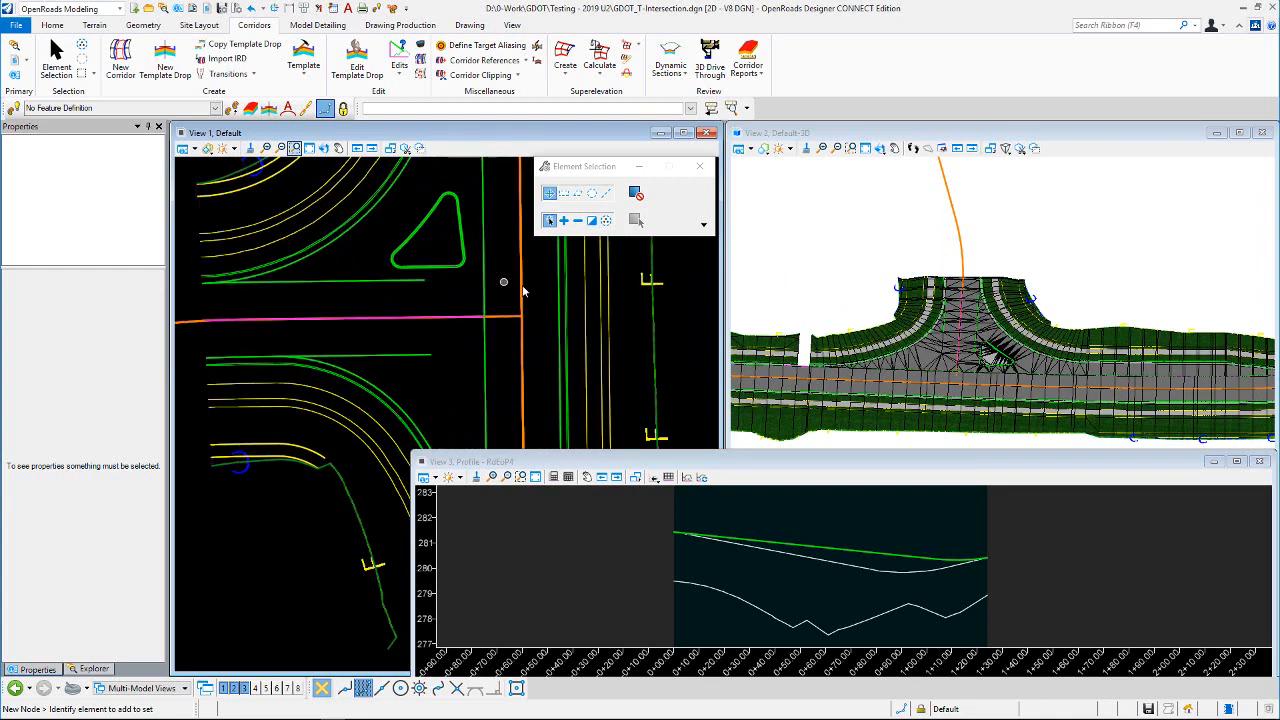
scroll(589, 316, "down", 1)
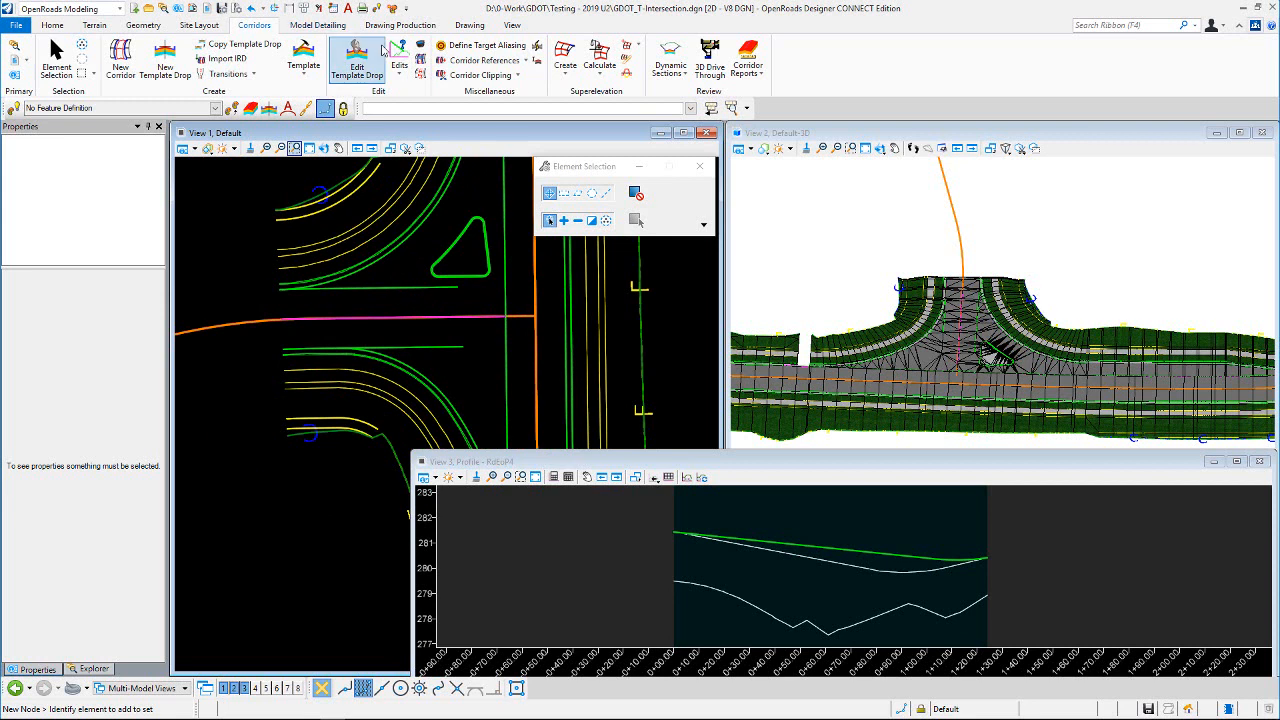
left_click(316, 26)
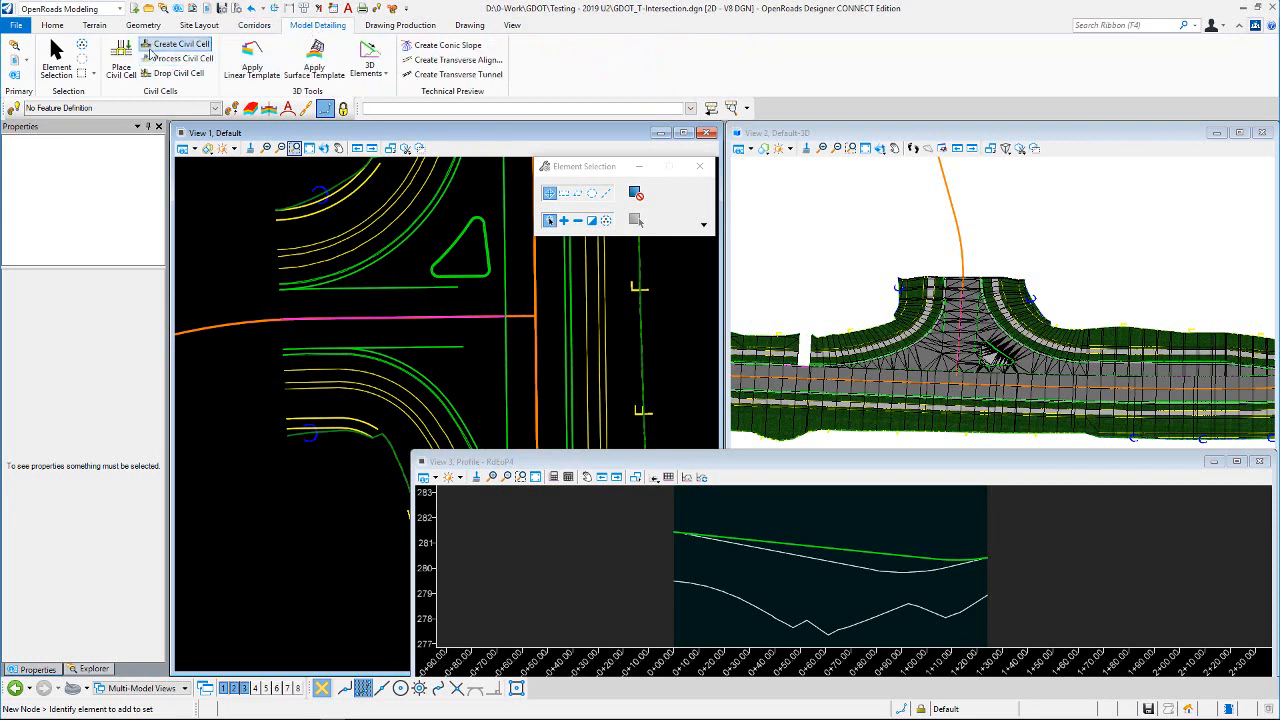
left_click(119, 60)
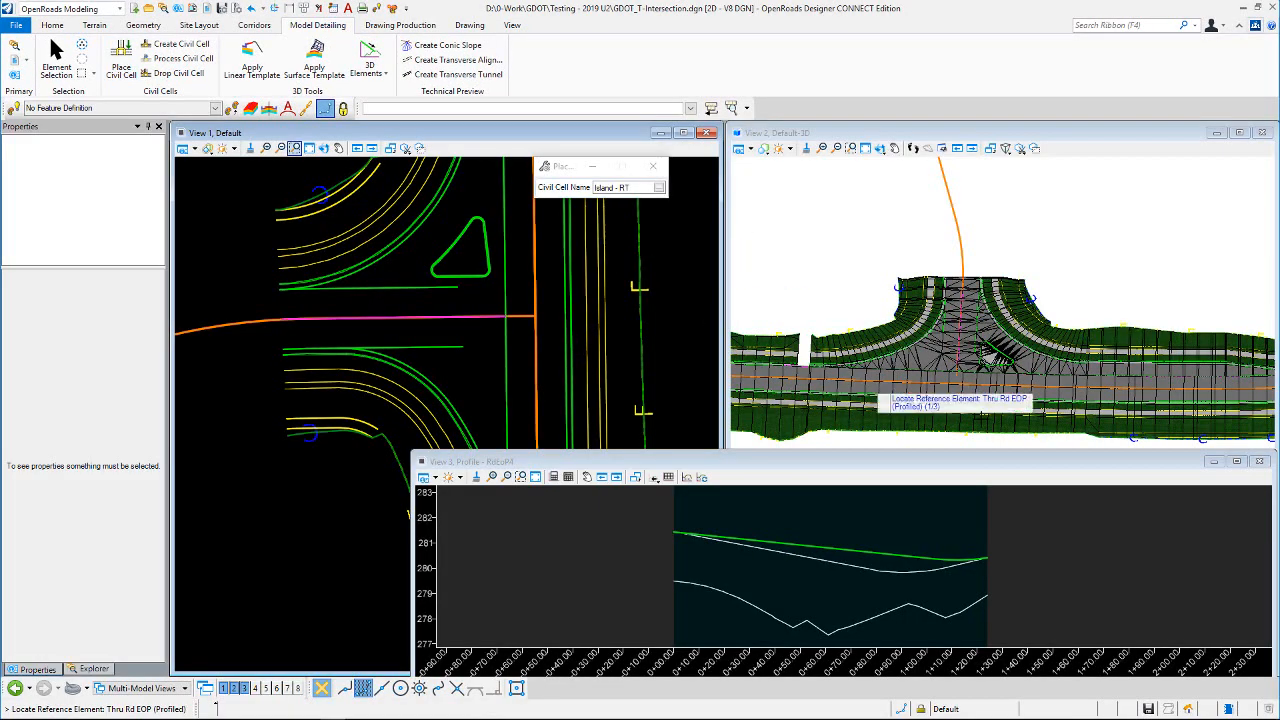
left_click(1259, 463)
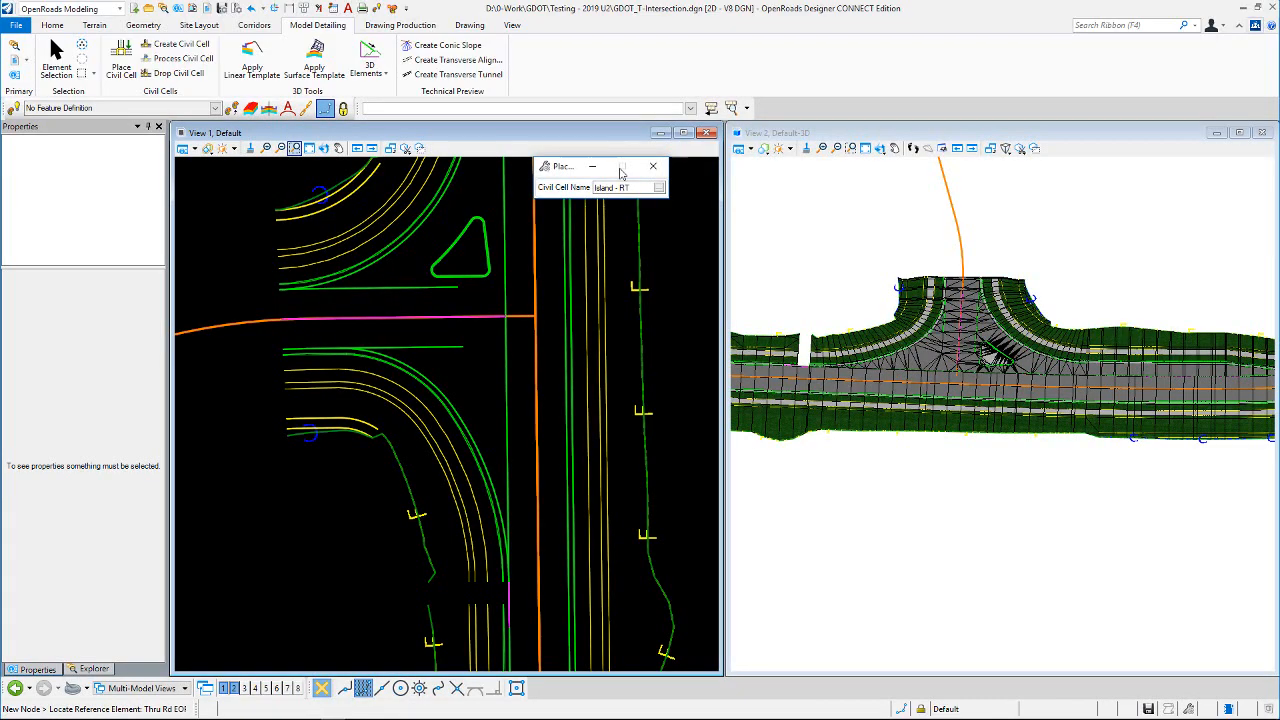
left_click(659, 187)
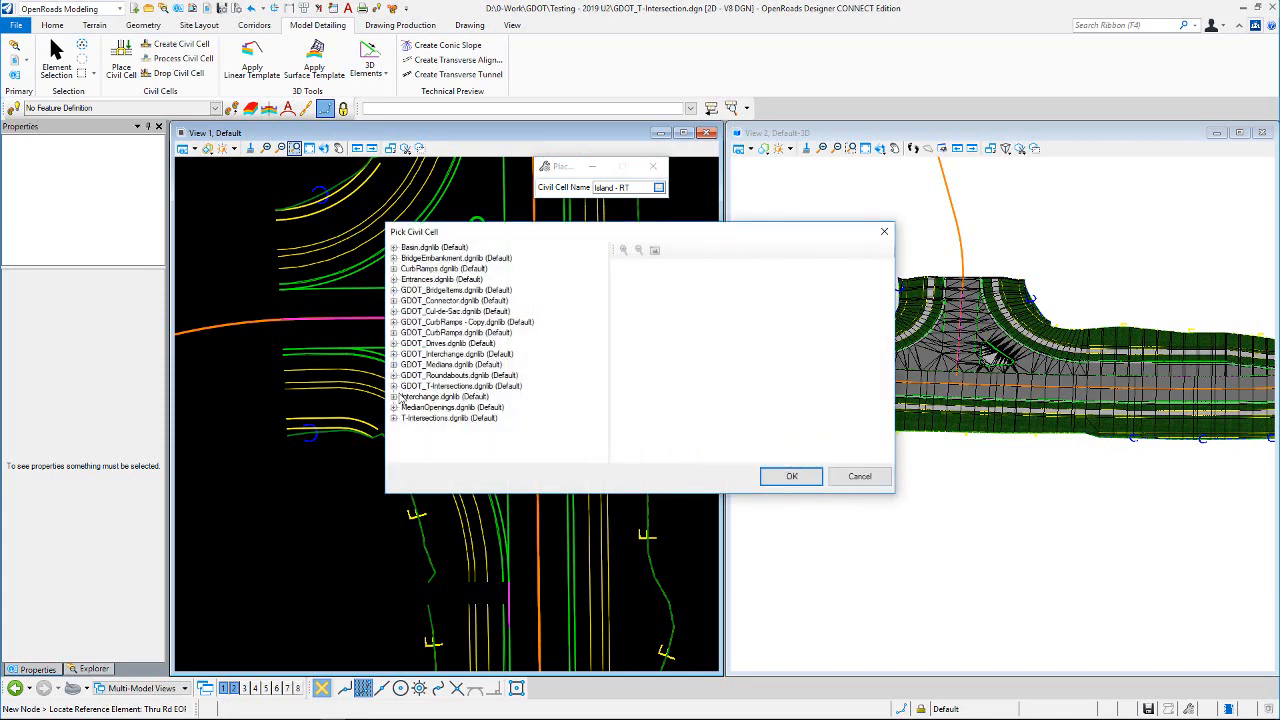
left_click(395, 387)
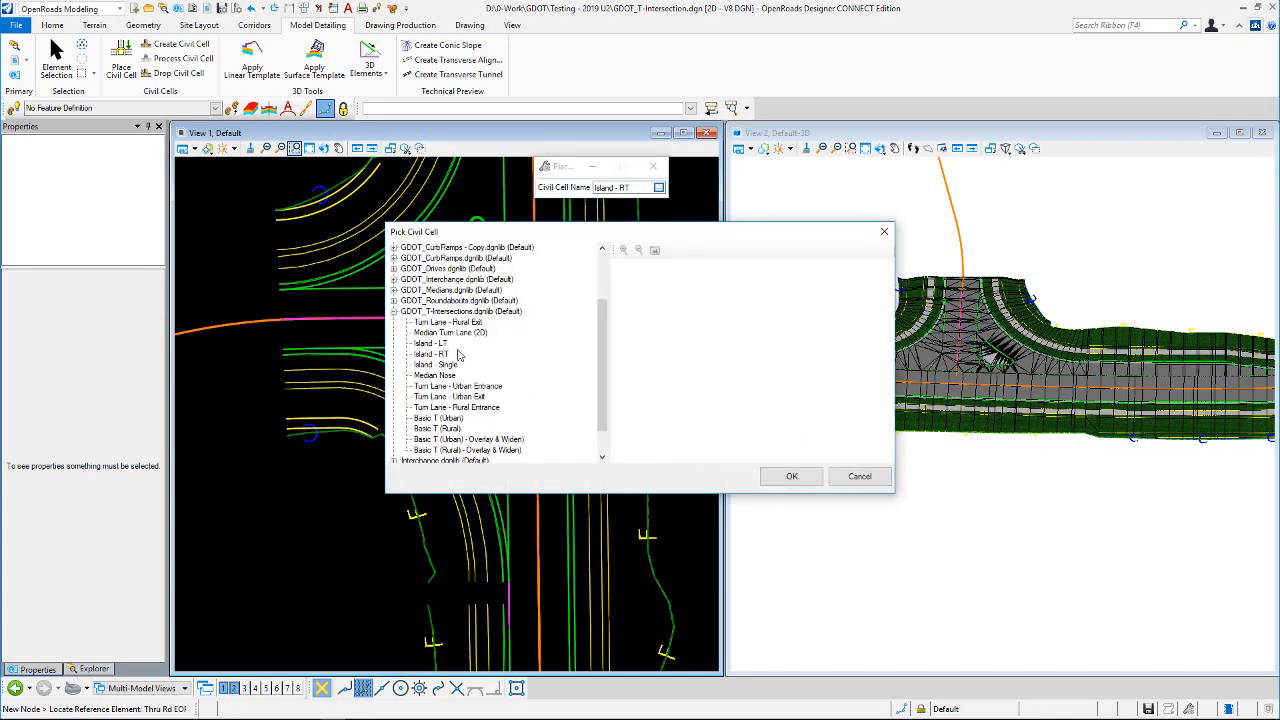
left_click(448, 376)
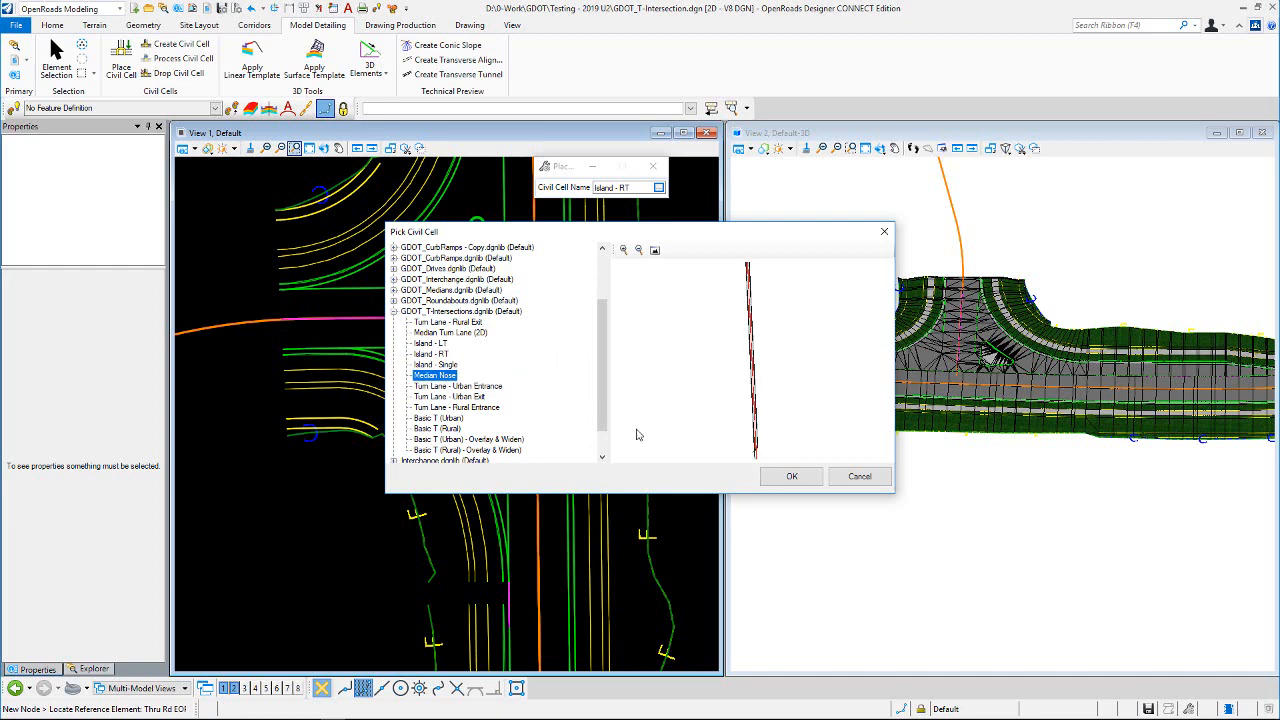
left_click(786, 477)
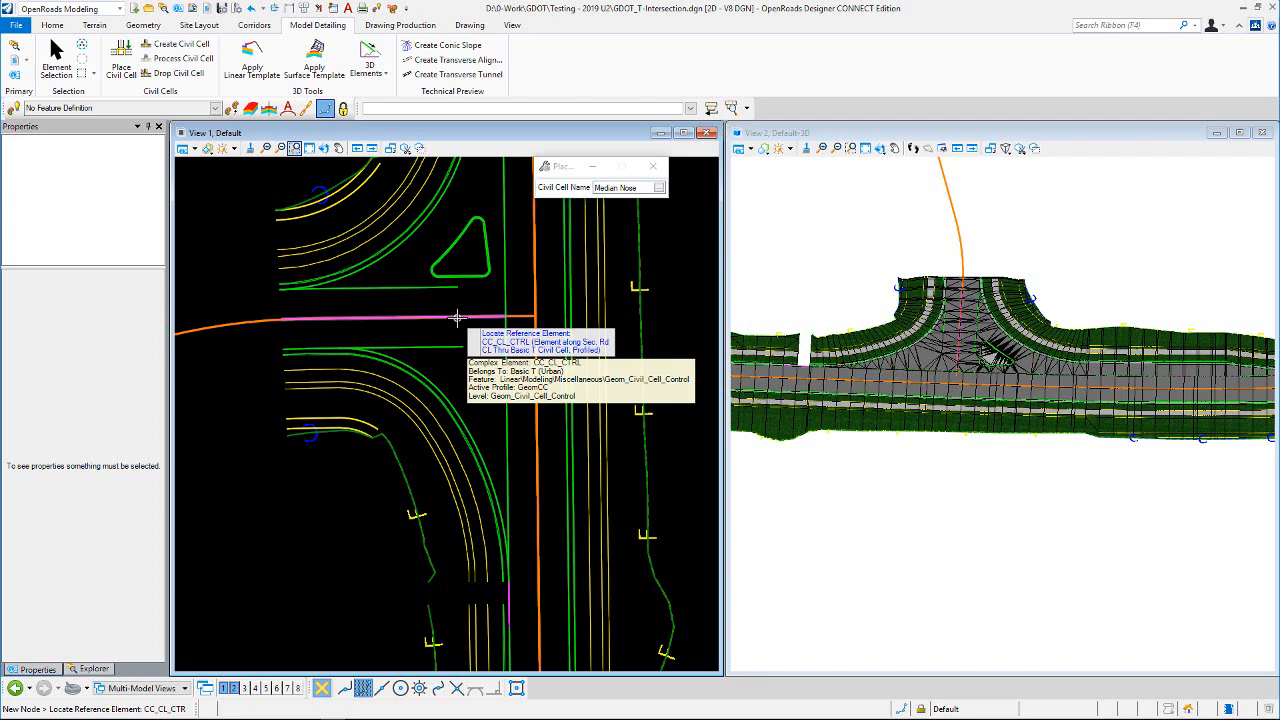
Step: Place the median nose using the side road's CC_CL_CTRL as reference, skip the alternatives, and check the cell in plan and 3D
left_click(460, 303)
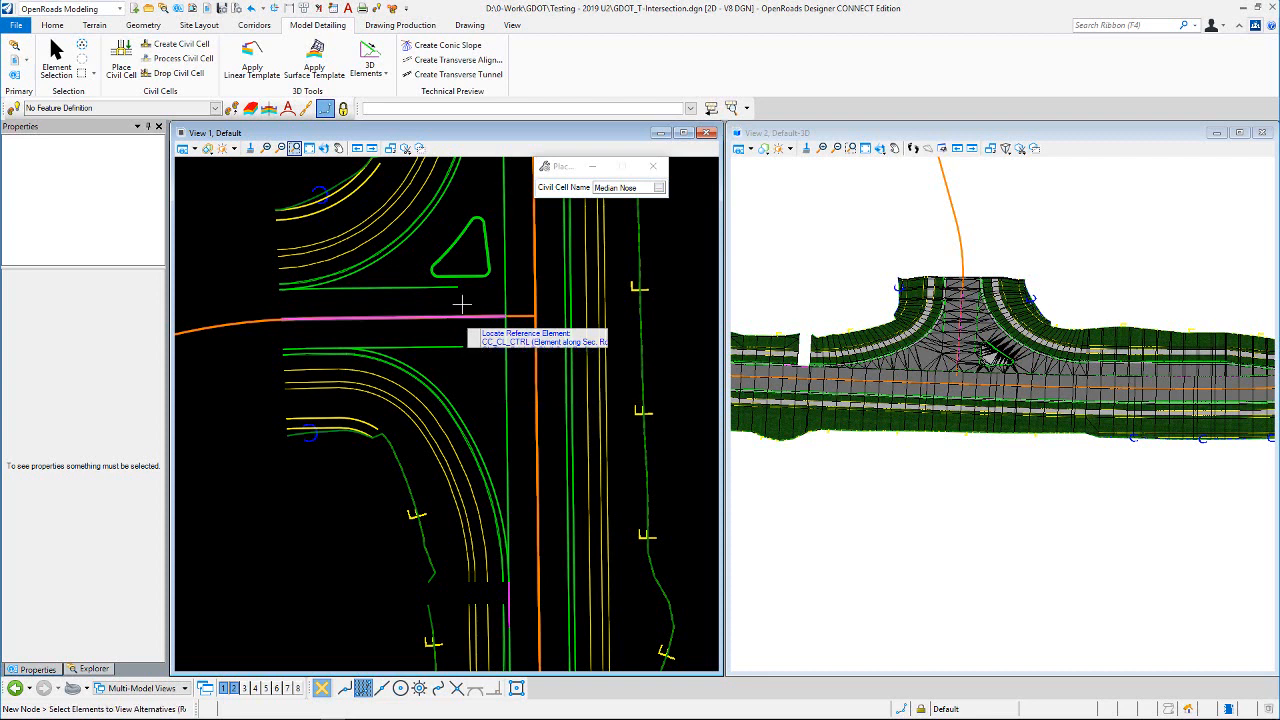
left_click(461, 303)
scroll(460, 303, "up", 1)
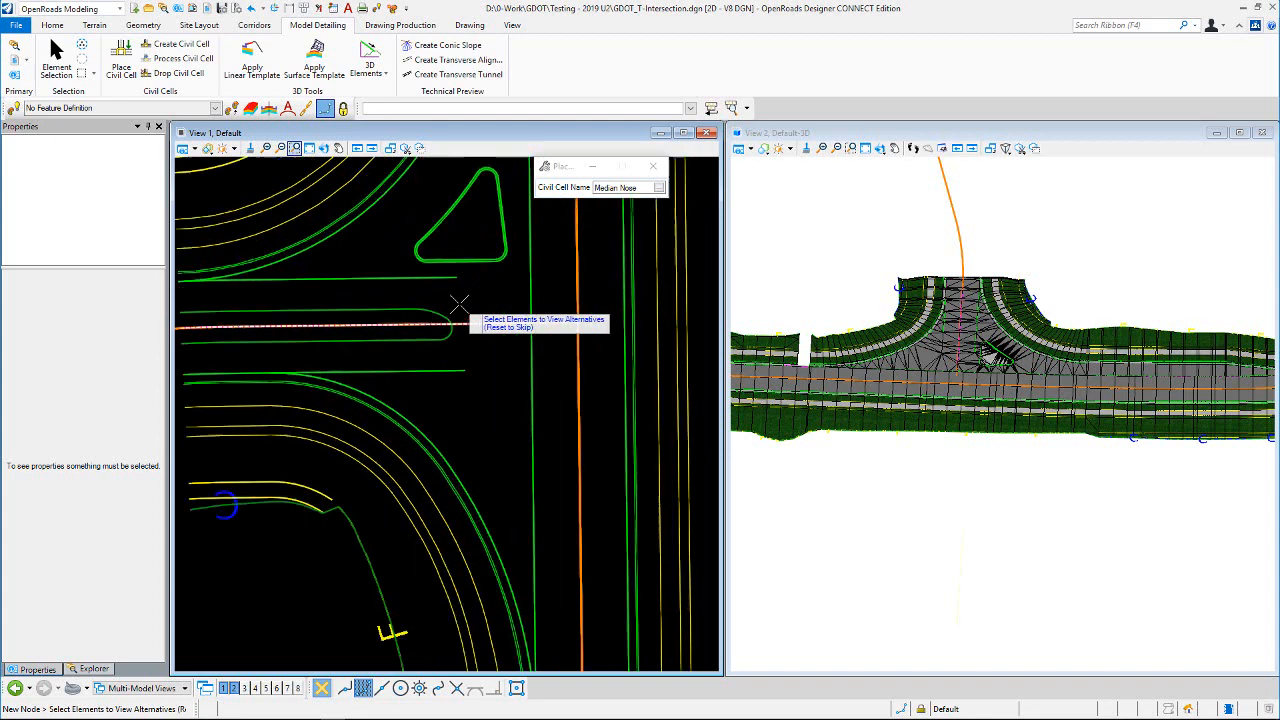
right_click(460, 303)
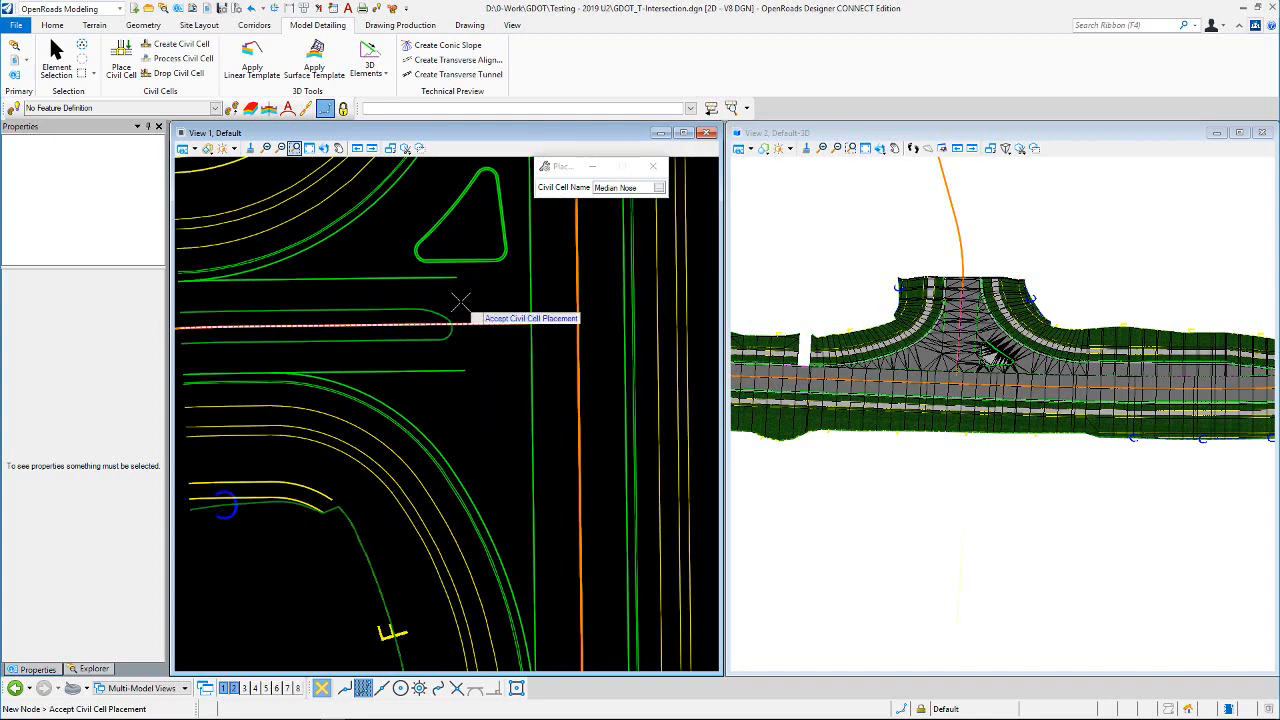
left_click(460, 303)
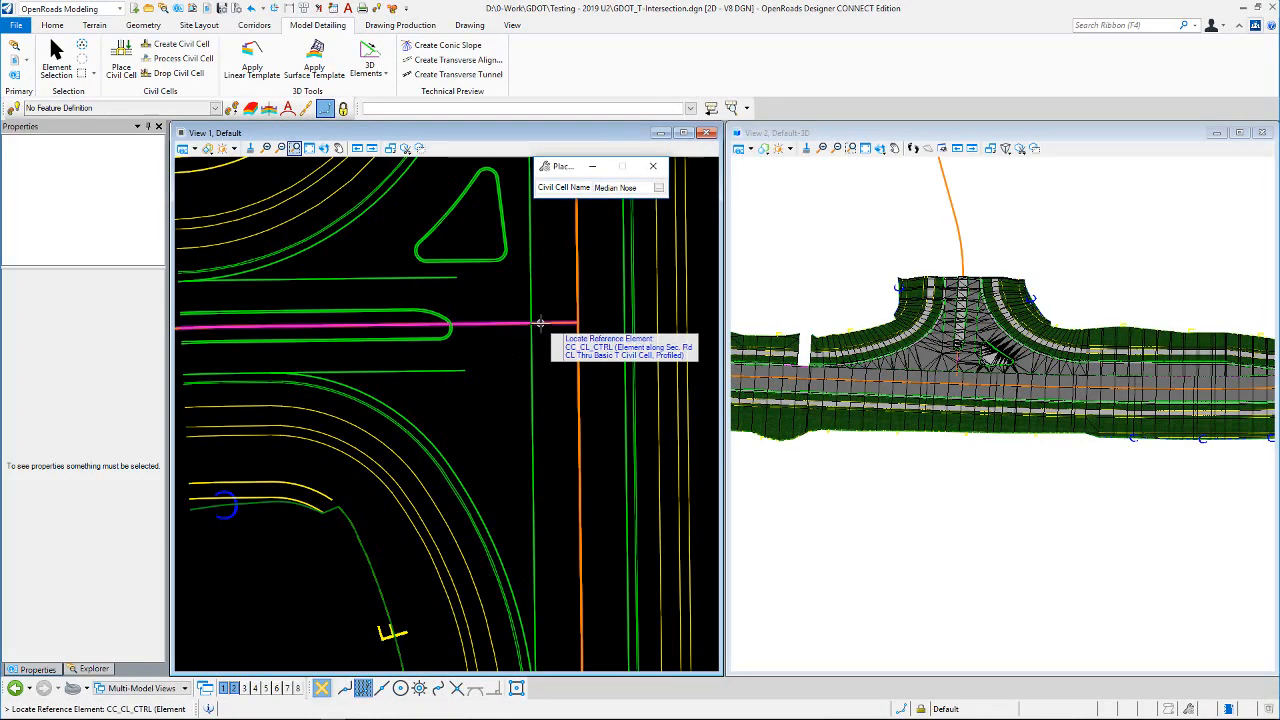
scroll(435, 310, "up", 2)
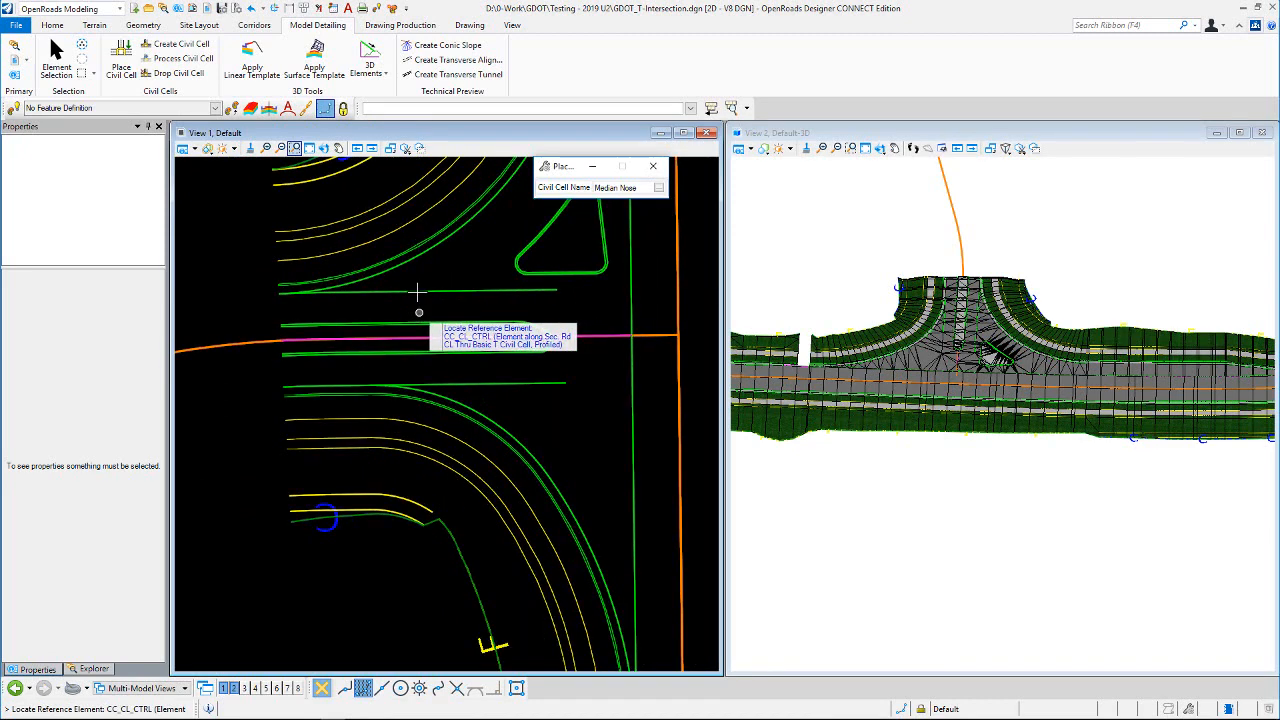
scroll(975, 262, "up", 2)
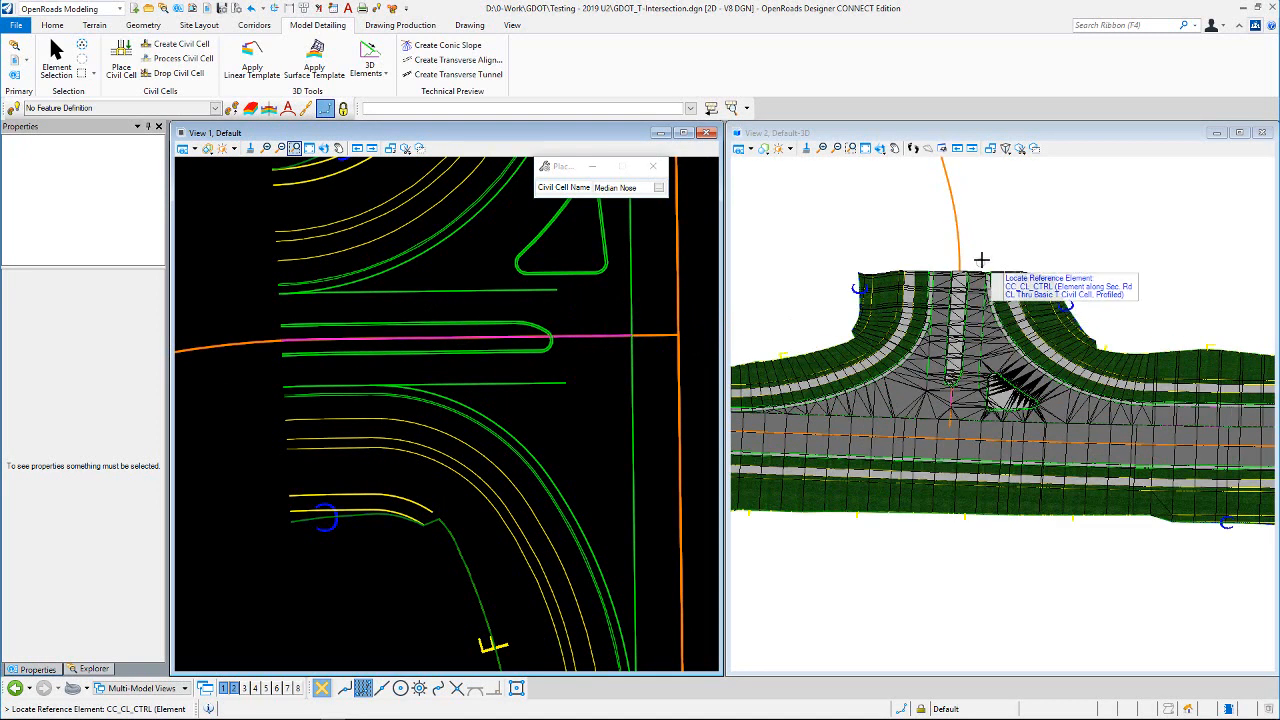
Step: Inspect the offset rule of RdEoP2, the side road's edge-of-pavement line above the median
left_click(56, 58)
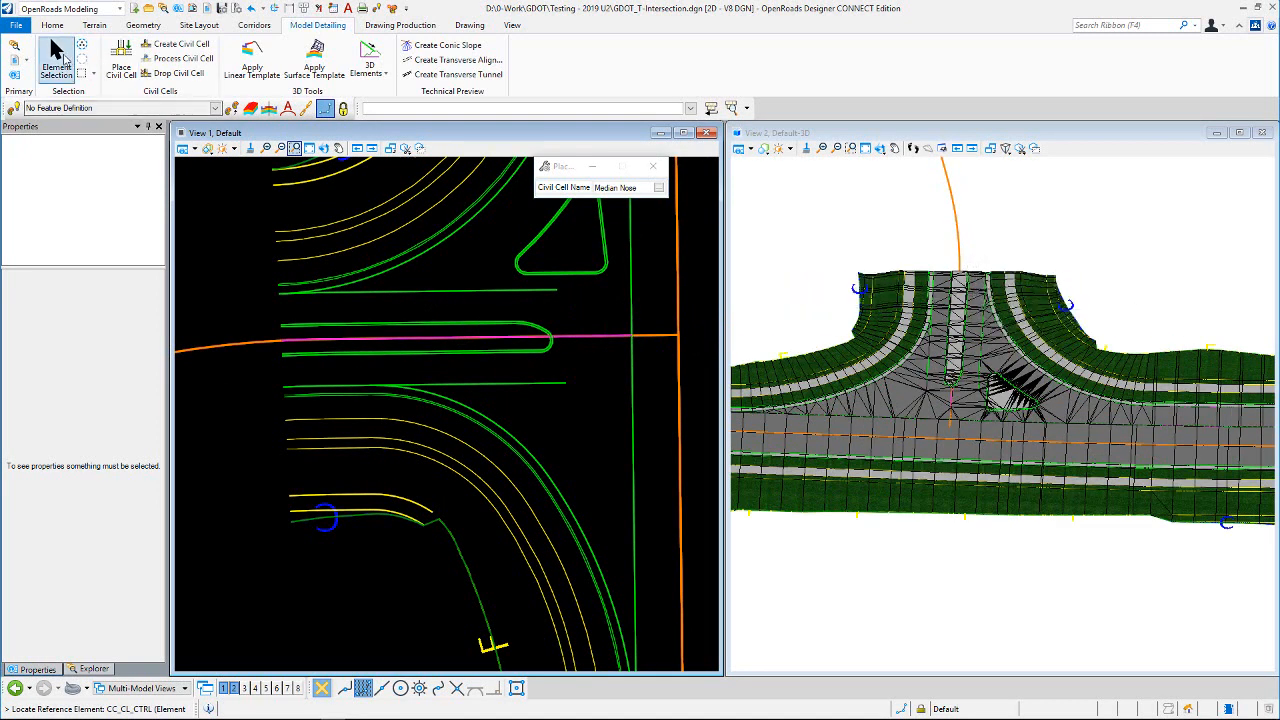
left_click(588, 292)
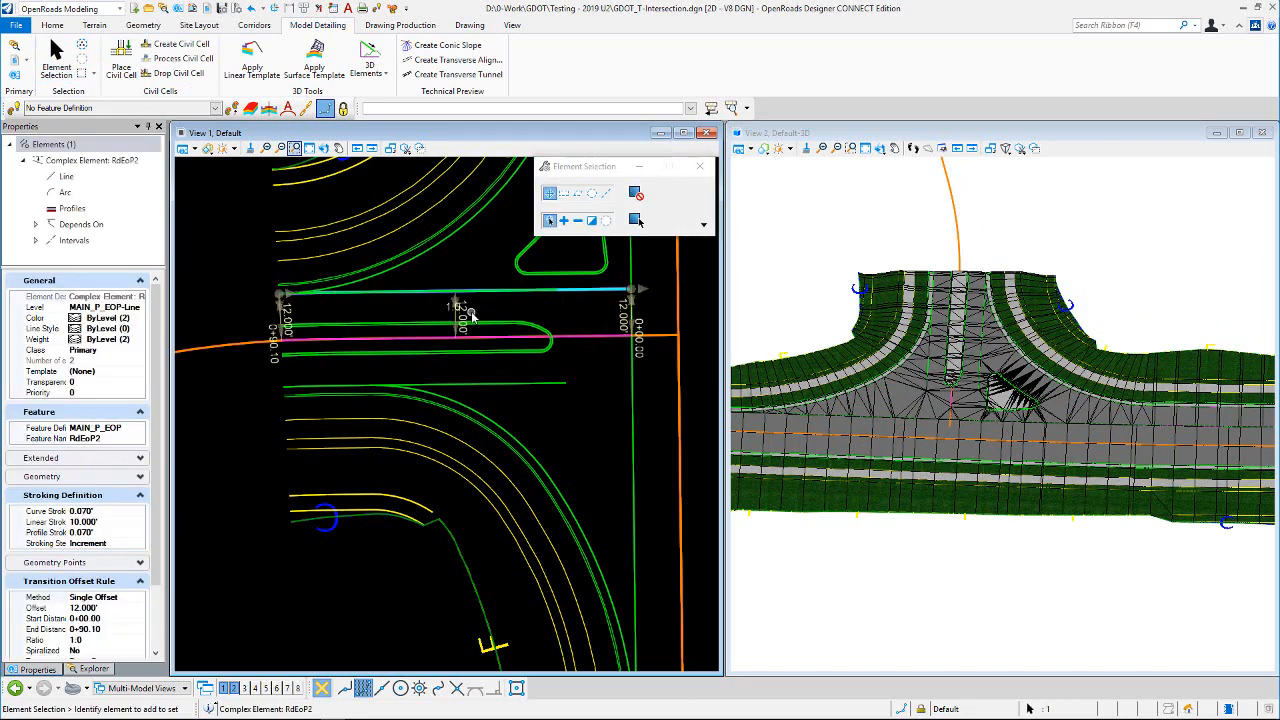
left_click(466, 261)
Step: Select the median outline RdEoP6 and set the nose's delta station to 35 ft
scroll(574, 320, "up", 2)
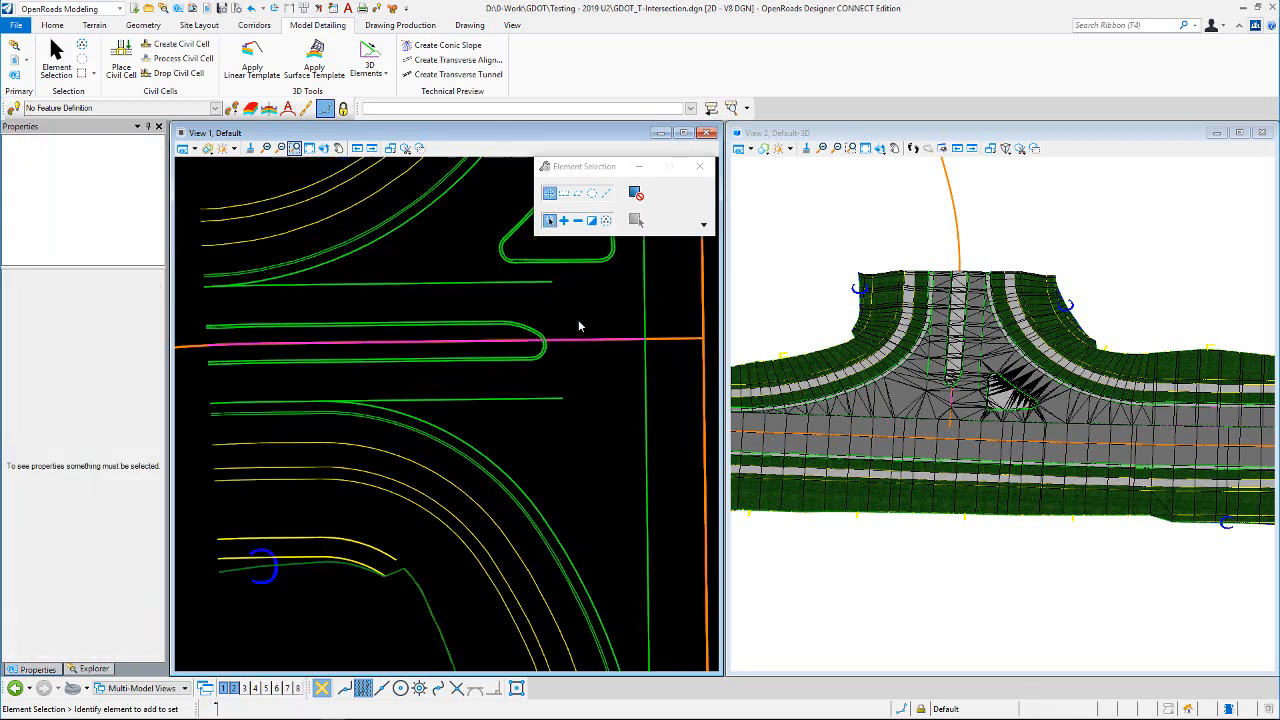
right_click(503, 326)
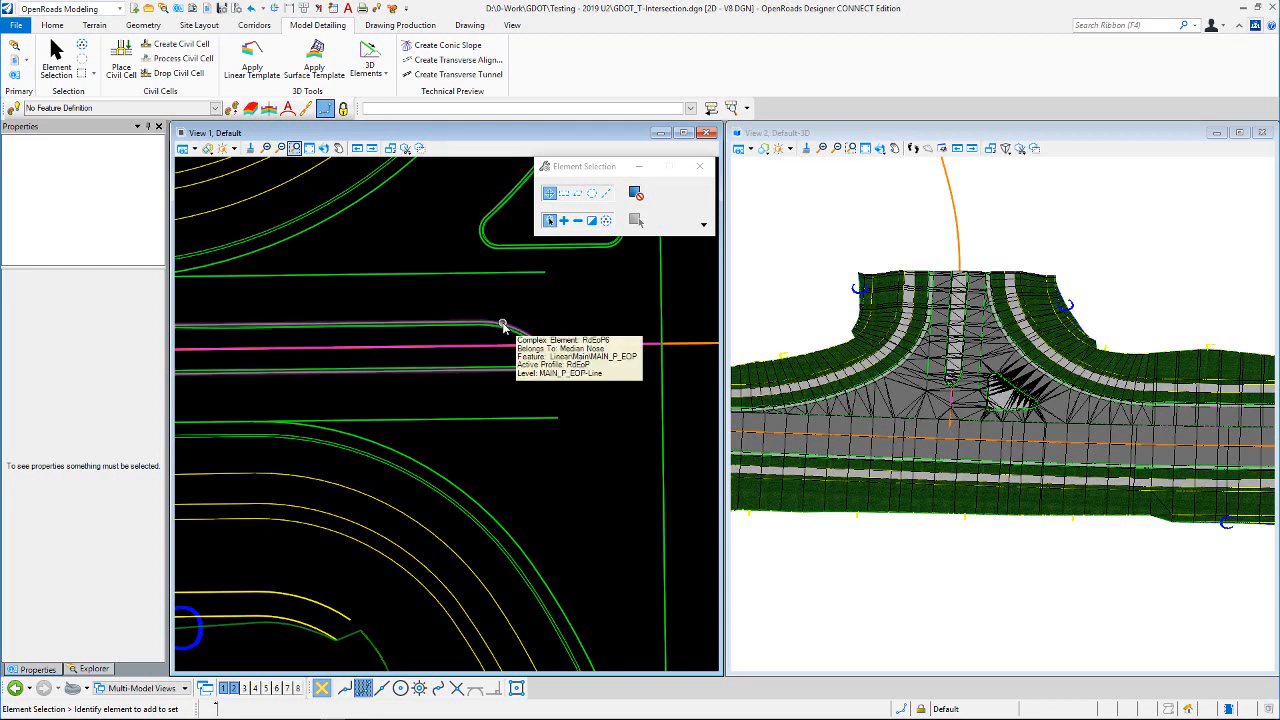
left_click(503, 326)
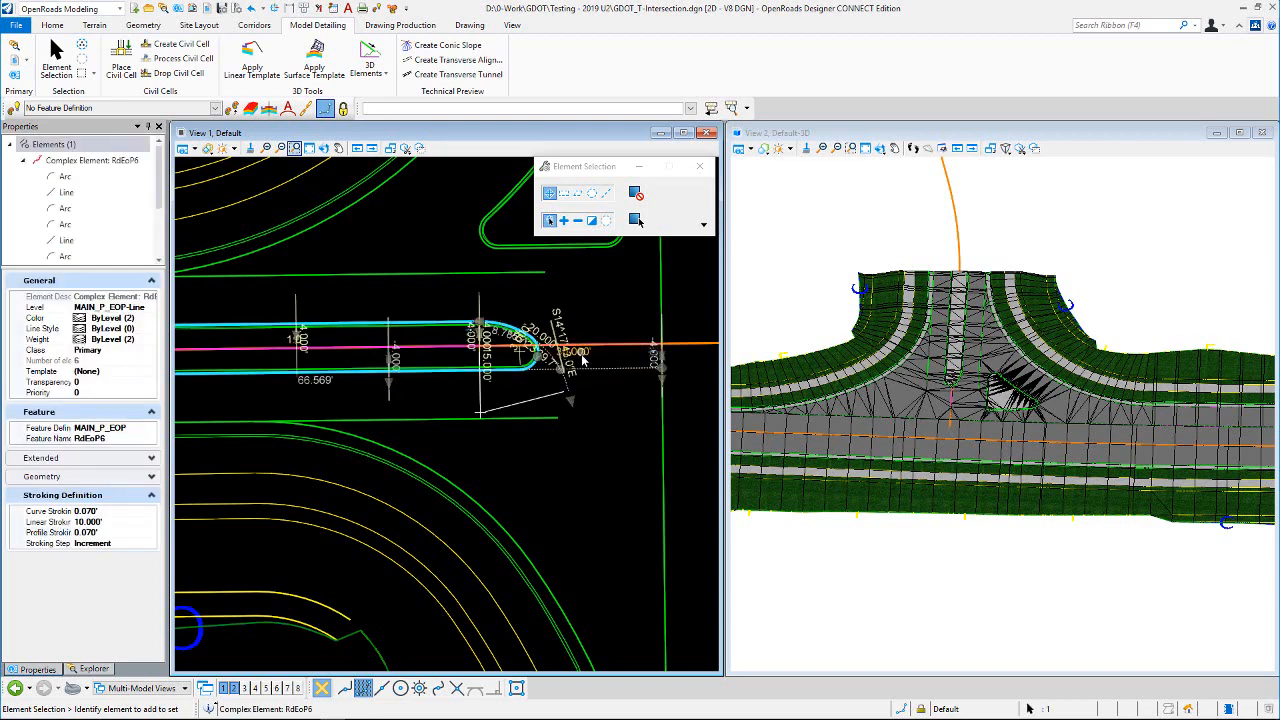
scroll(585, 356, "up", 3)
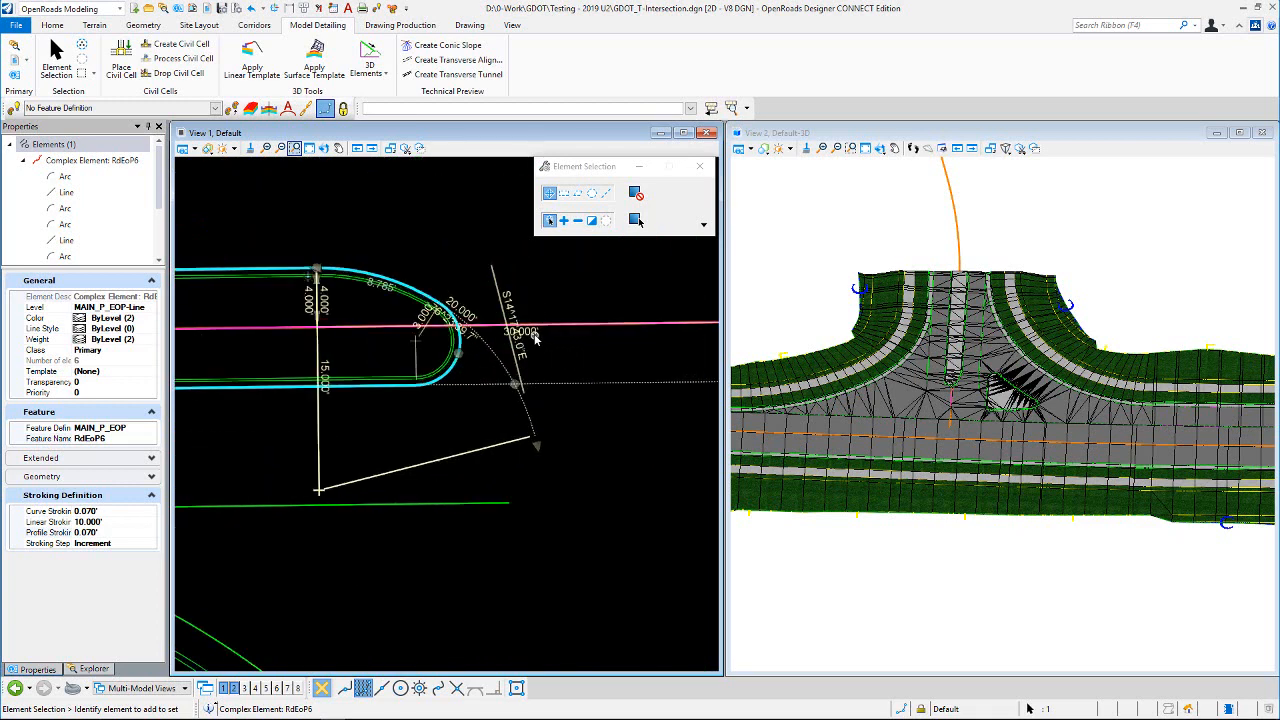
scroll(531, 340, "down", 2)
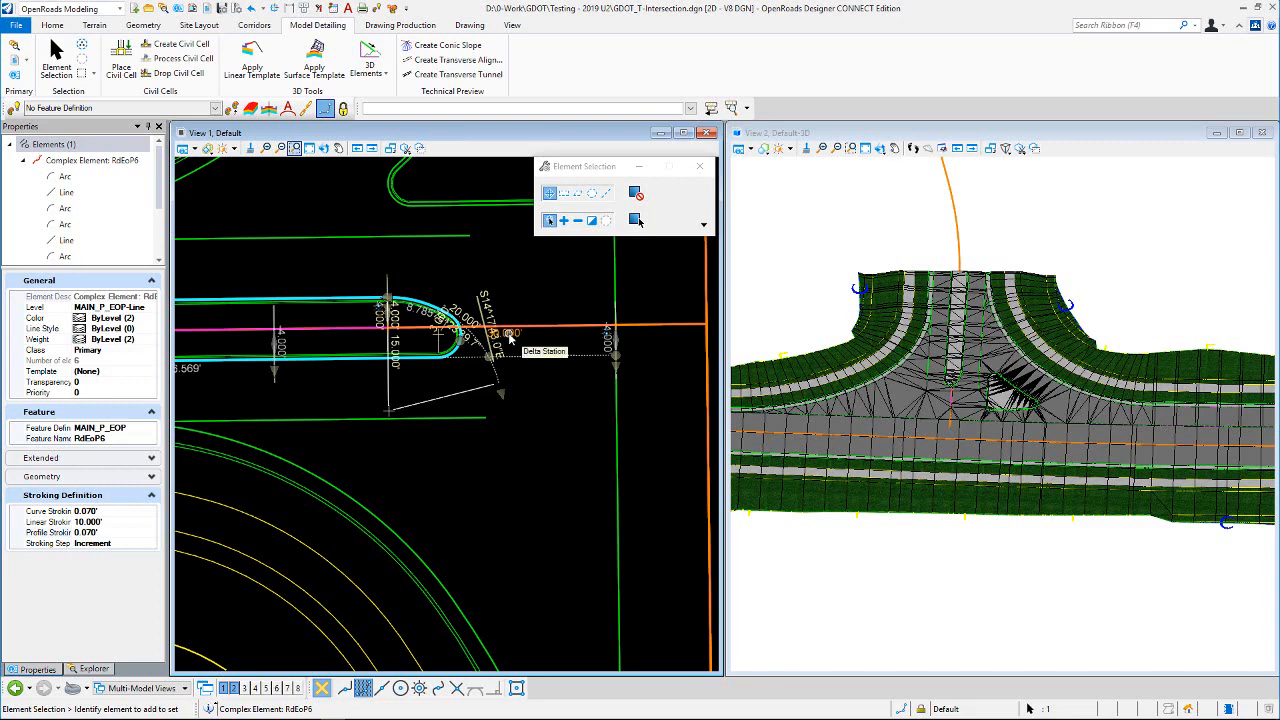
scroll(474, 328, "down", 1)
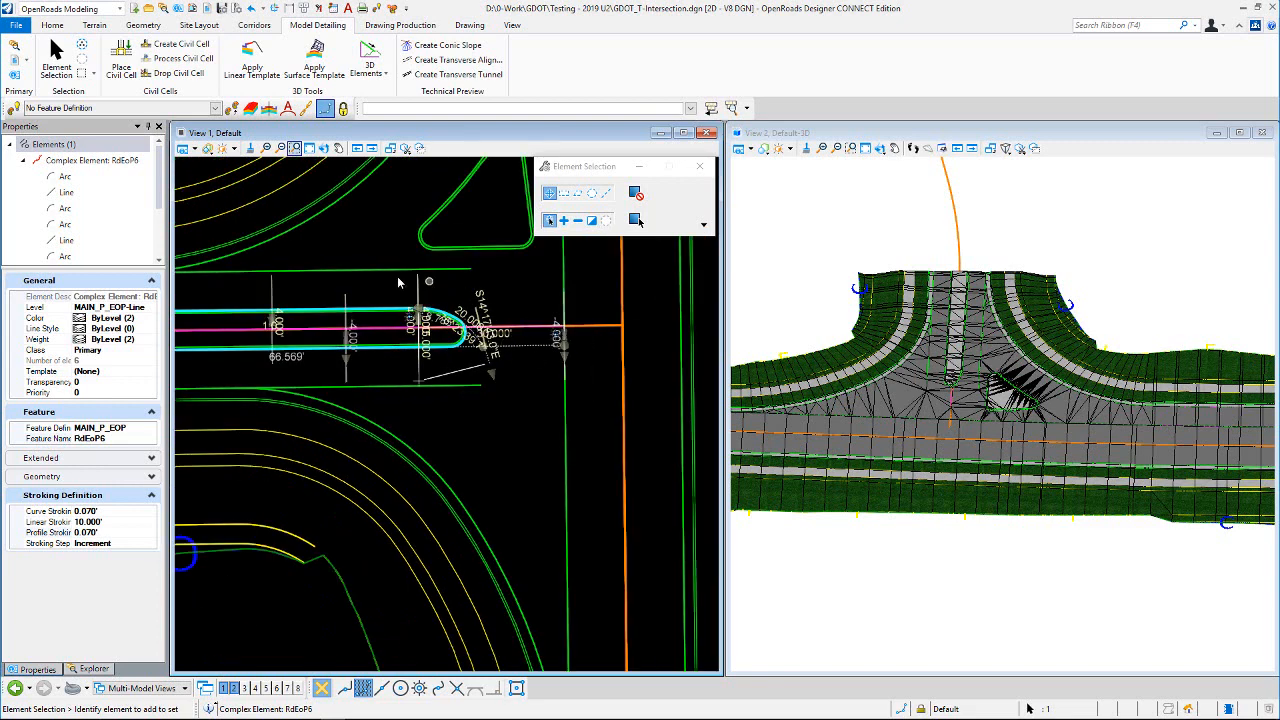
scroll(480, 320, "up", 2)
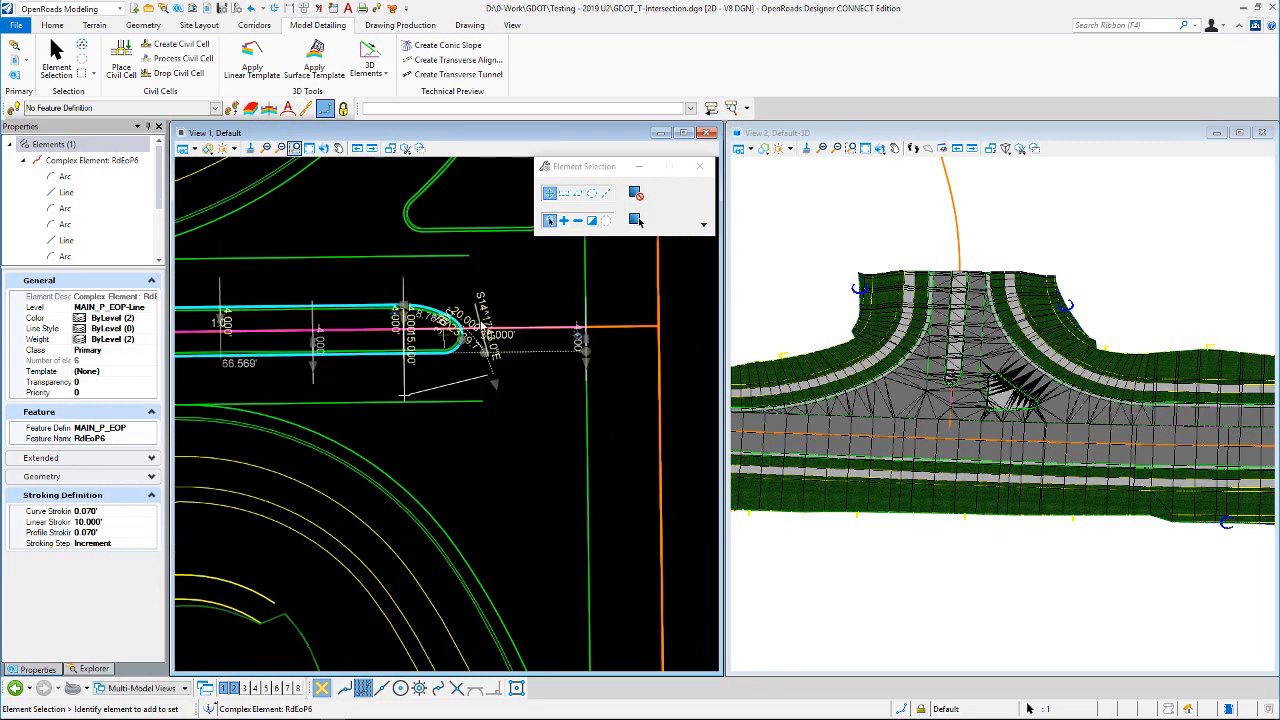
left_click(508, 340)
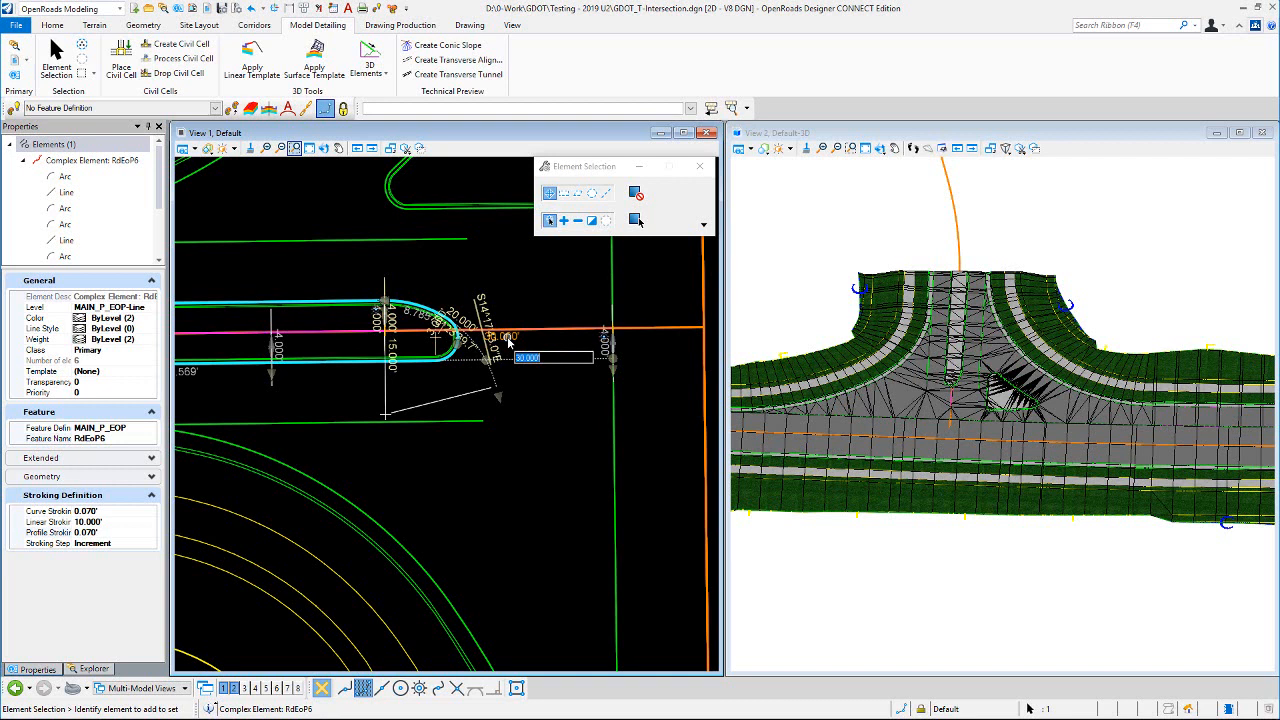
type("35")
key("Return")
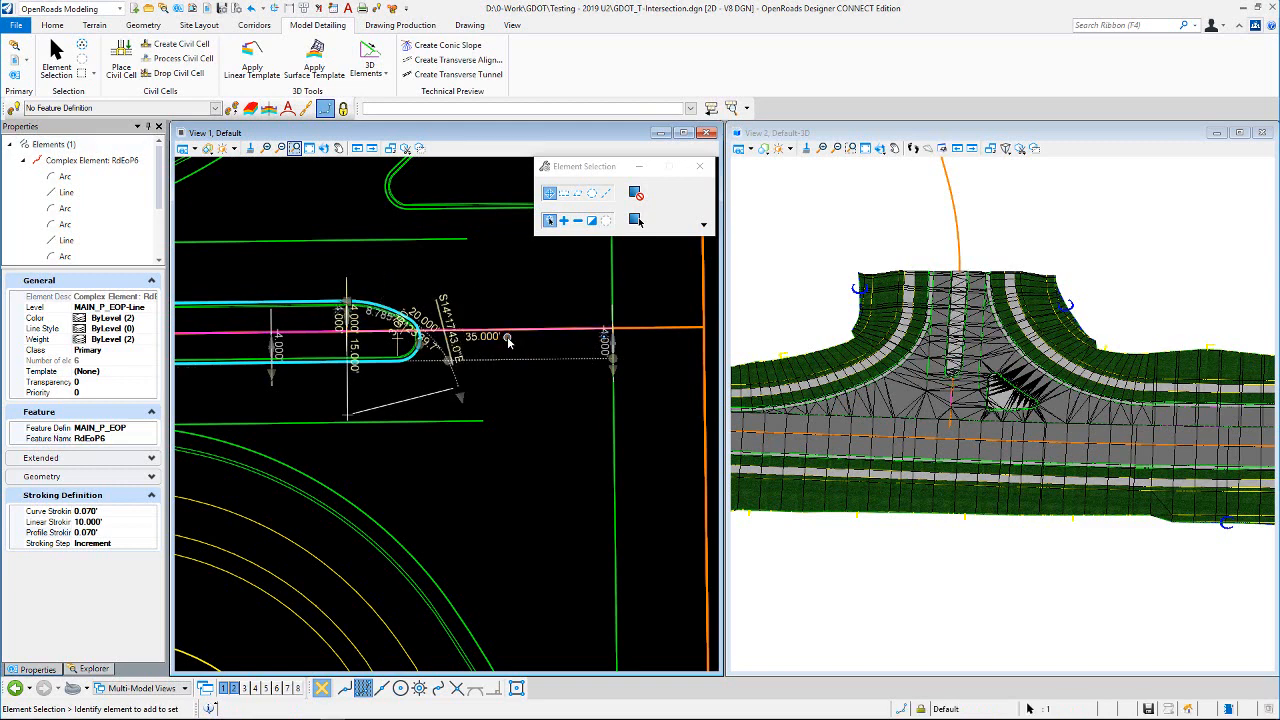
Step: Reselect the median outline RdEoP6 and set the radius of the nose's large upper arc to 20 ft
left_click(472, 272)
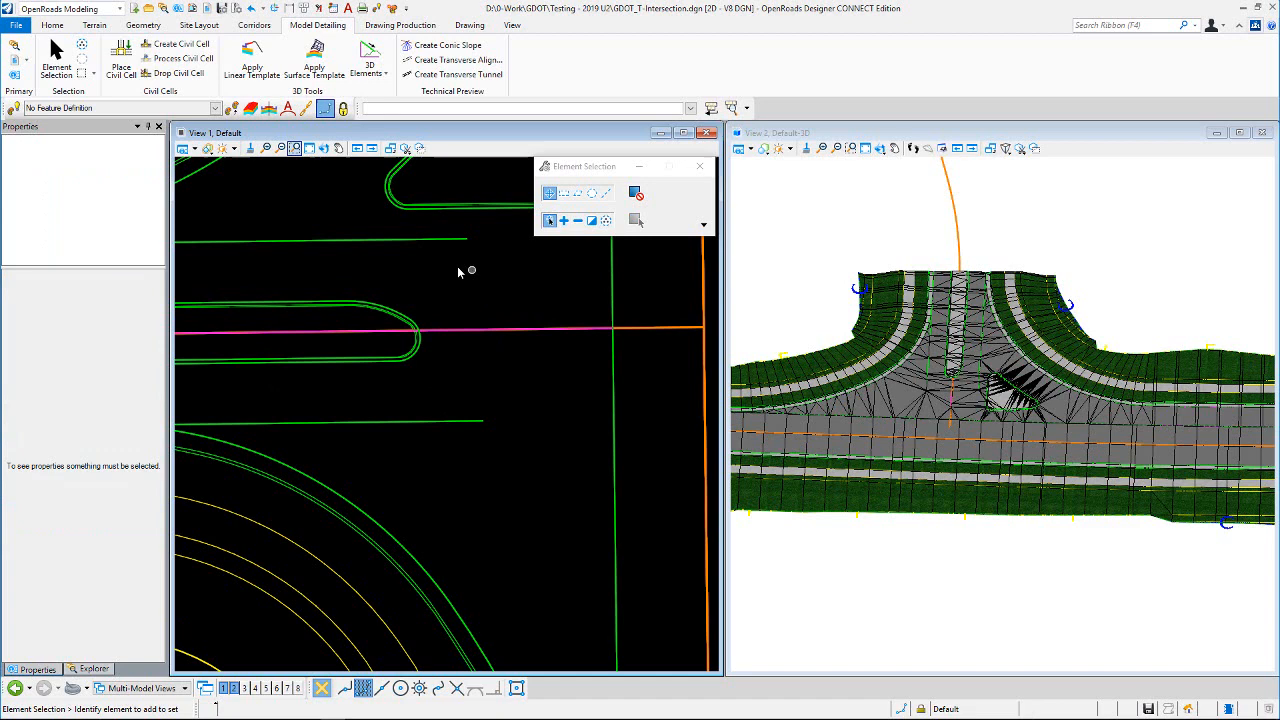
left_click(396, 316)
scroll(370, 322, "up", 2)
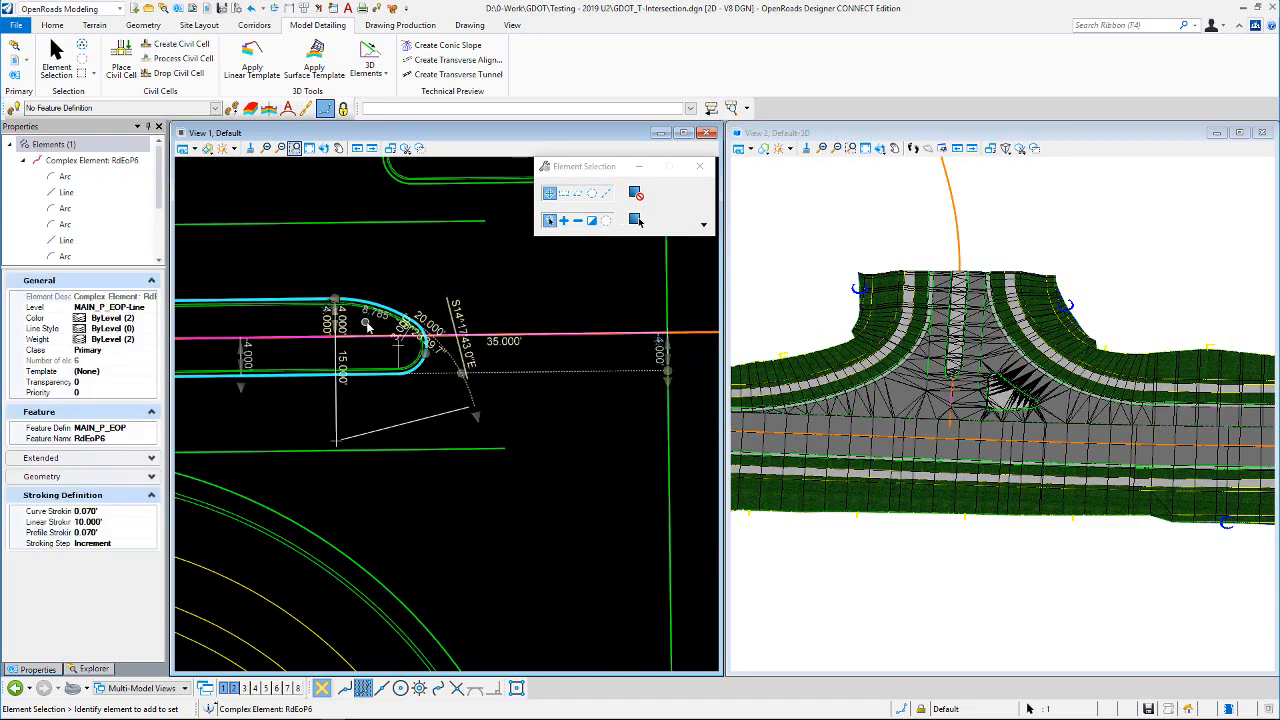
scroll(368, 323, "up", 2)
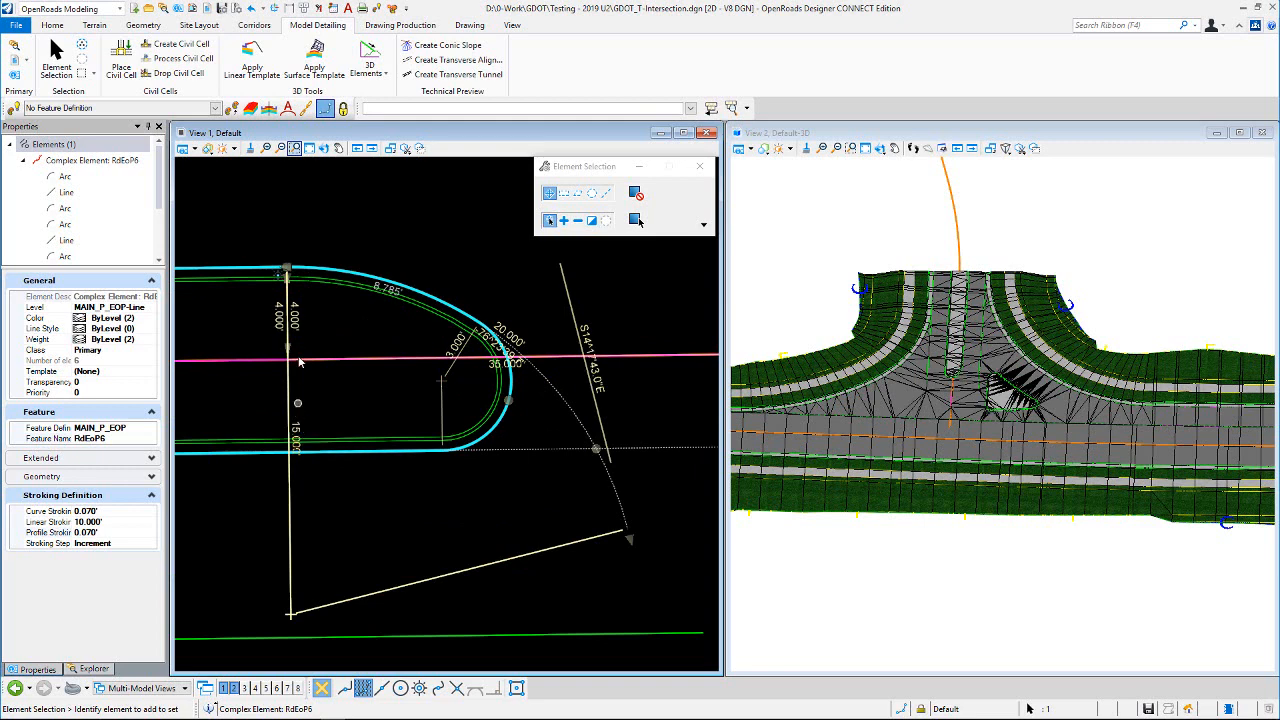
scroll(297, 349, "down", 1)
scroll(396, 316, "down", 1)
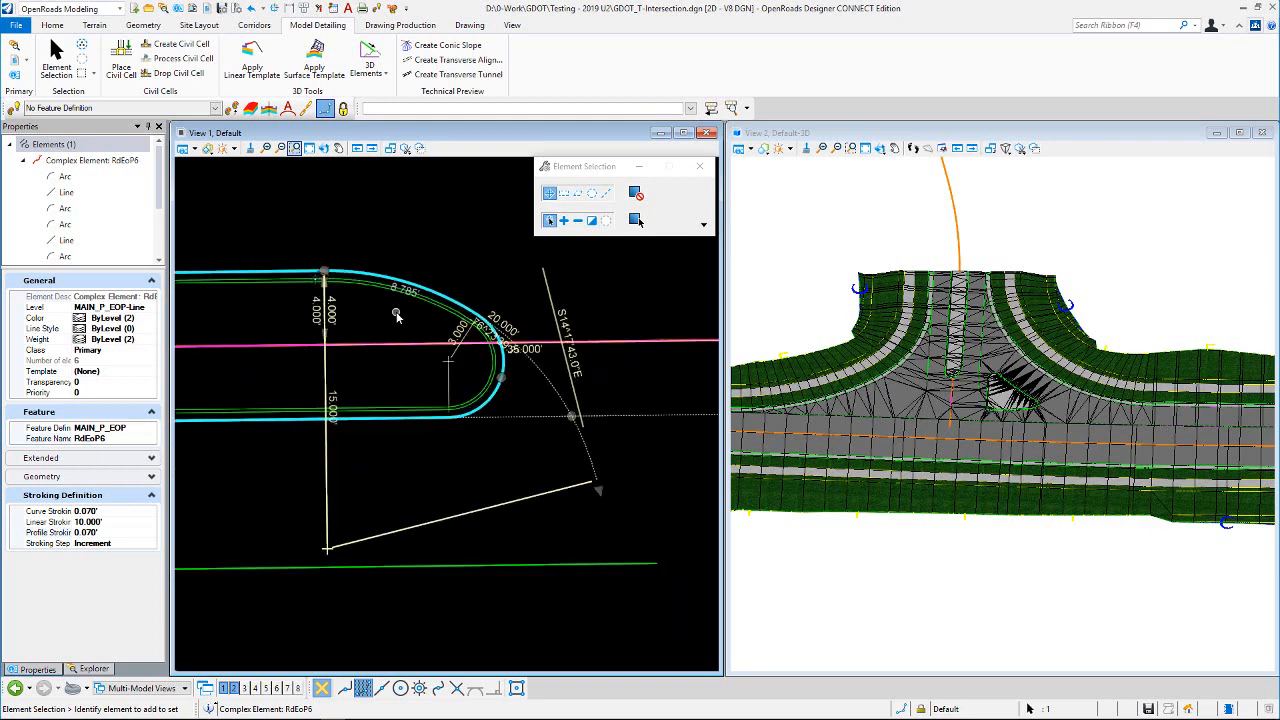
left_click(334, 399)
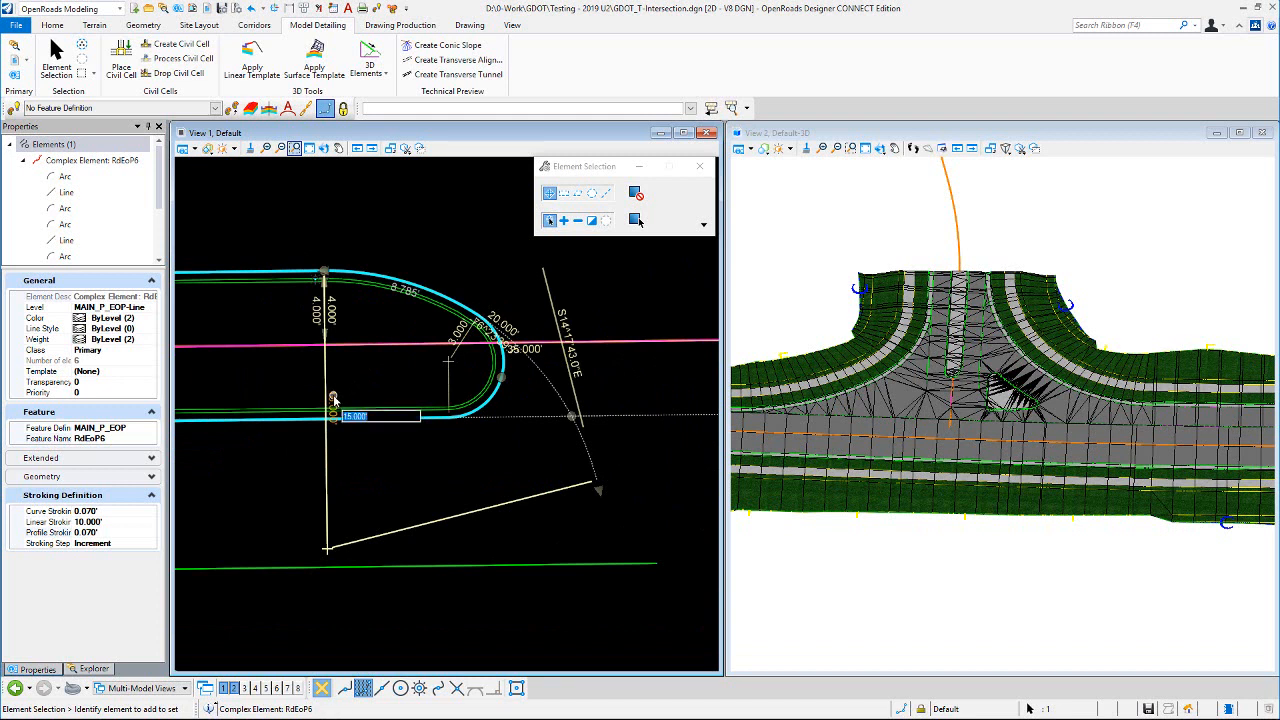
type("20")
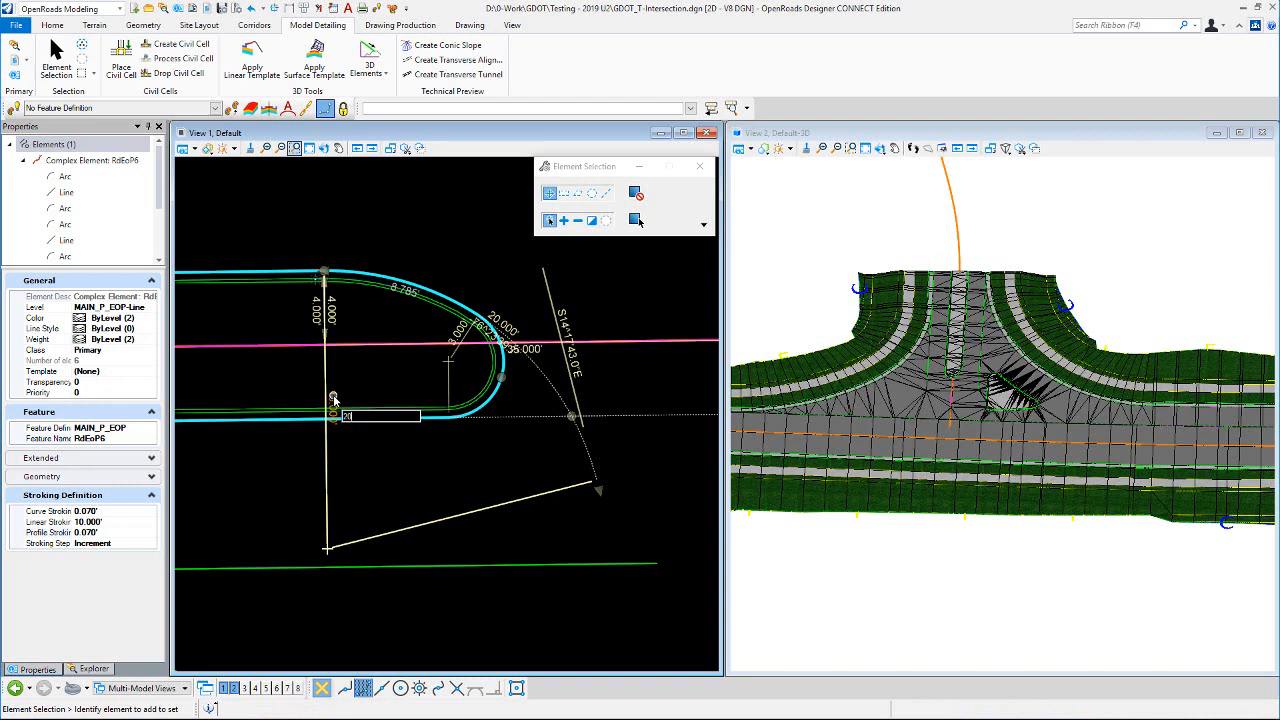
key("Return")
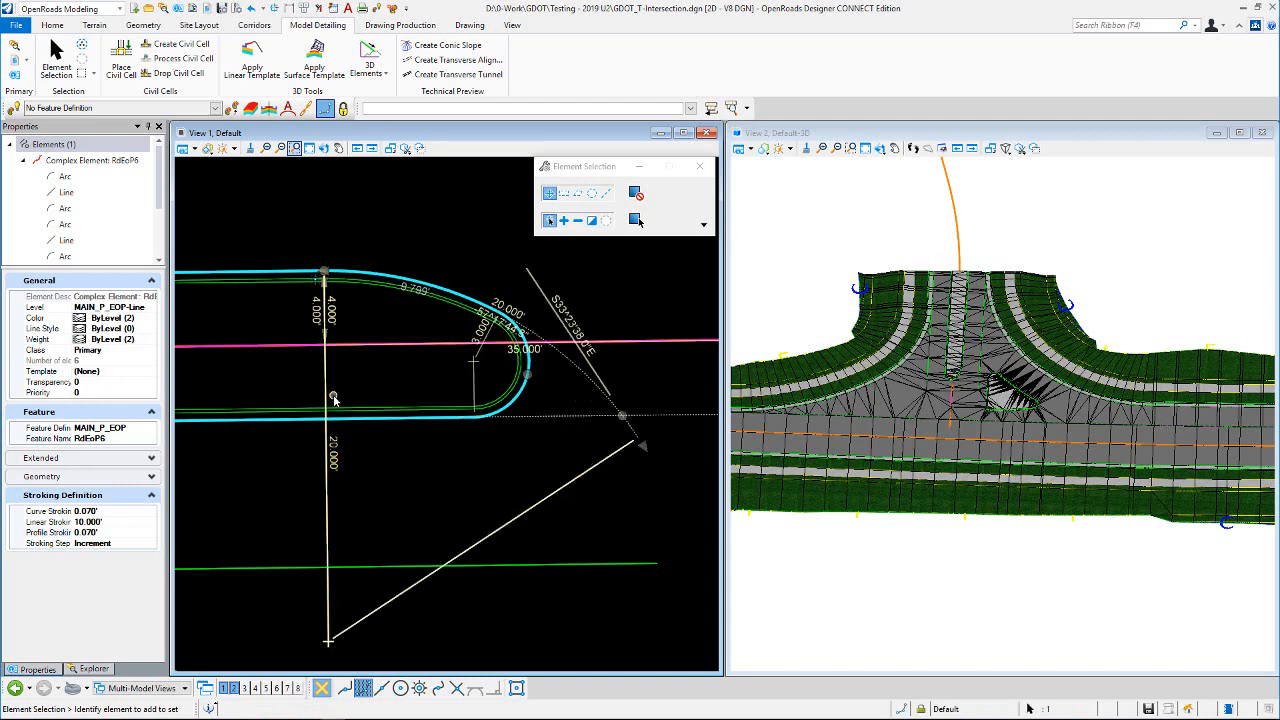
Step: Set the radius of the small end arc at the median nose's tip to 2.5 ft
left_click(480, 339)
type("4")
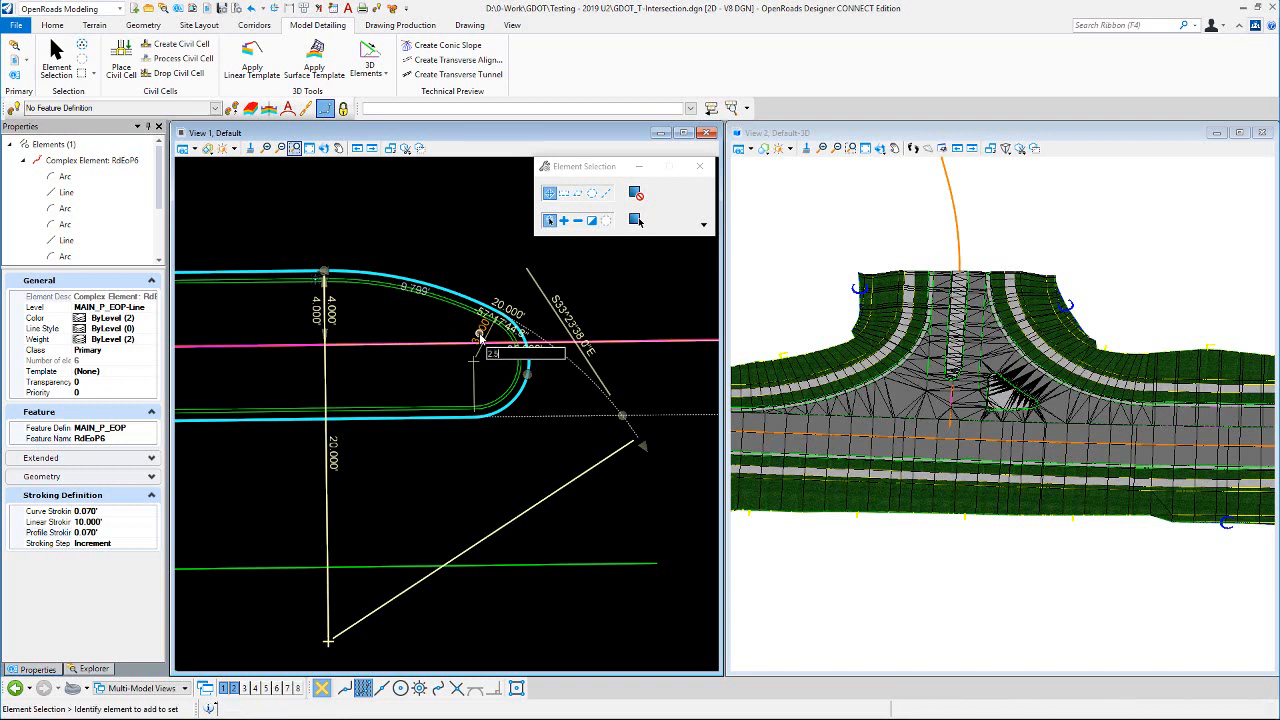
key("Return")
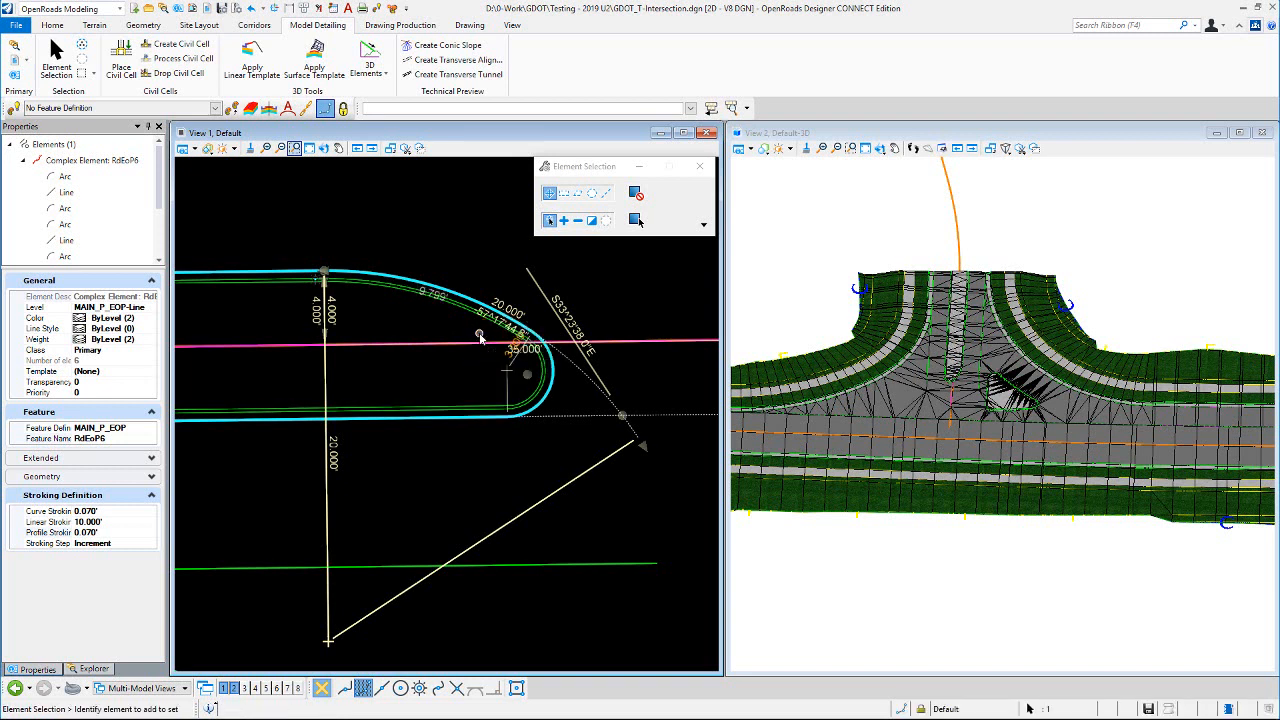
Step: Inspect the offset rule of RdEoP4, the line below the median, and the dimensions of the median outline RdEoP6
left_click(460, 248)
scroll(510, 292, "down", 3)
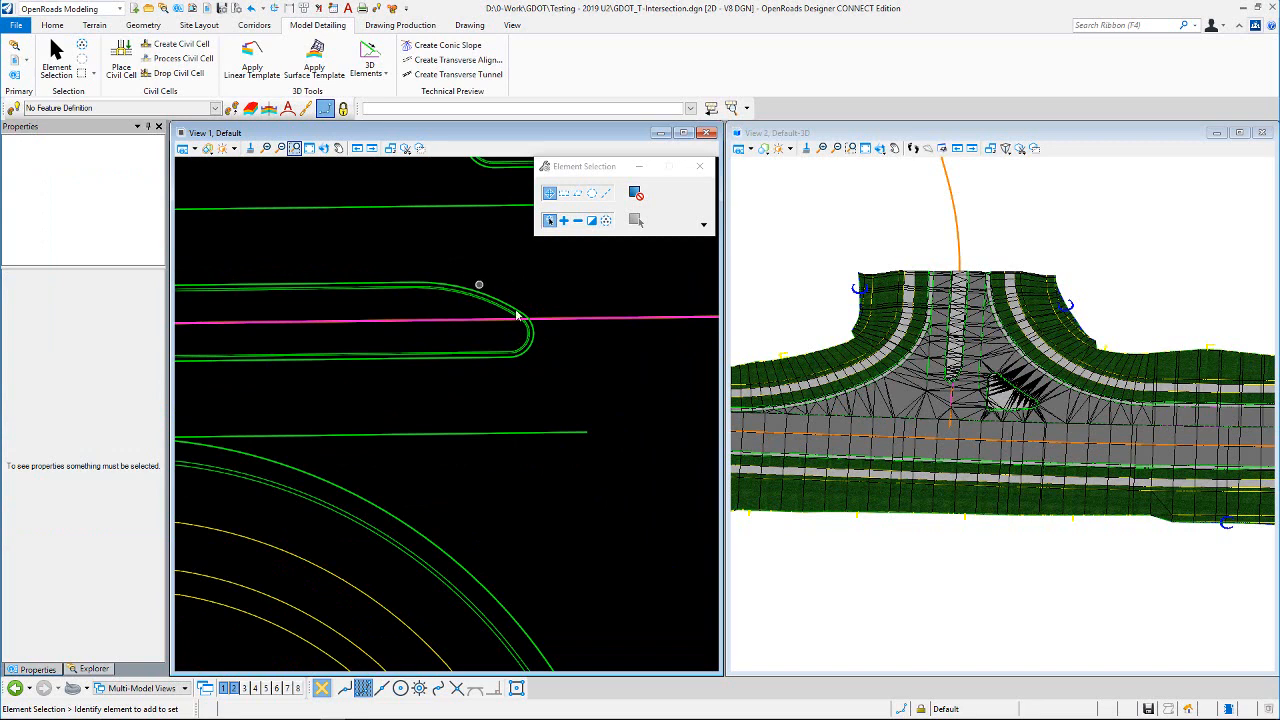
left_click(531, 356)
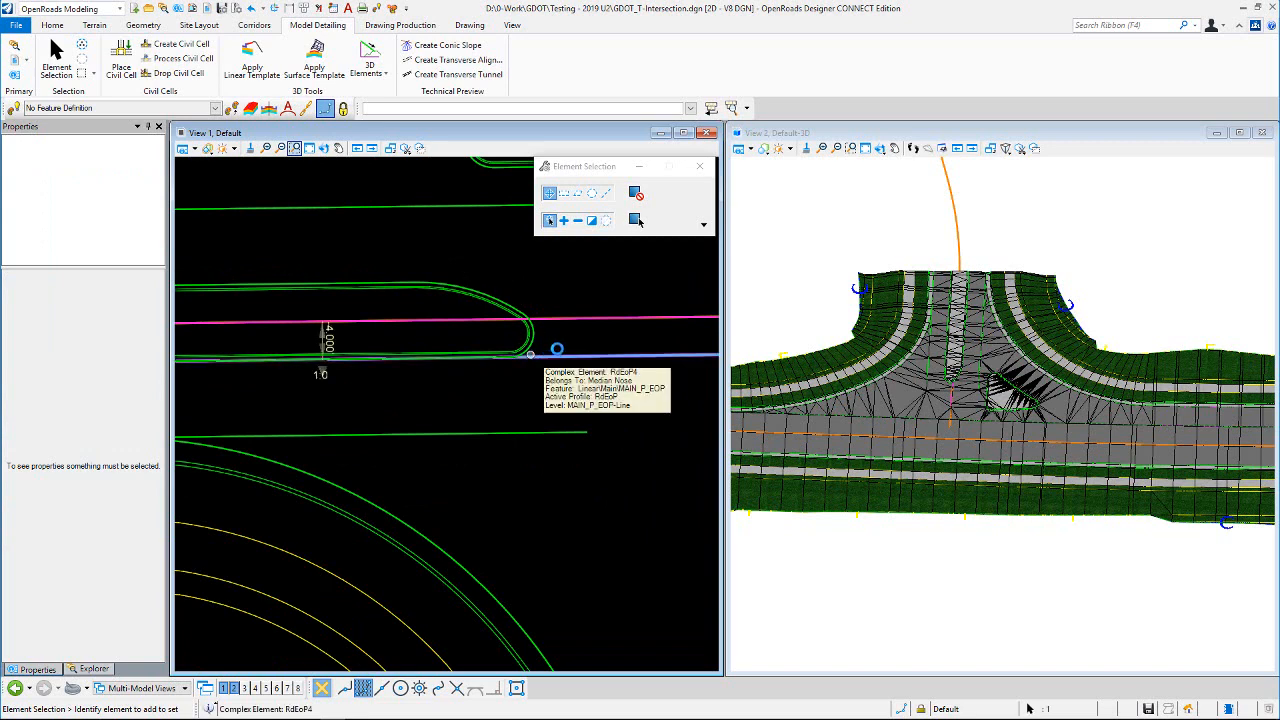
scroll(535, 350, "down", 2)
scroll(598, 335, "down", 2)
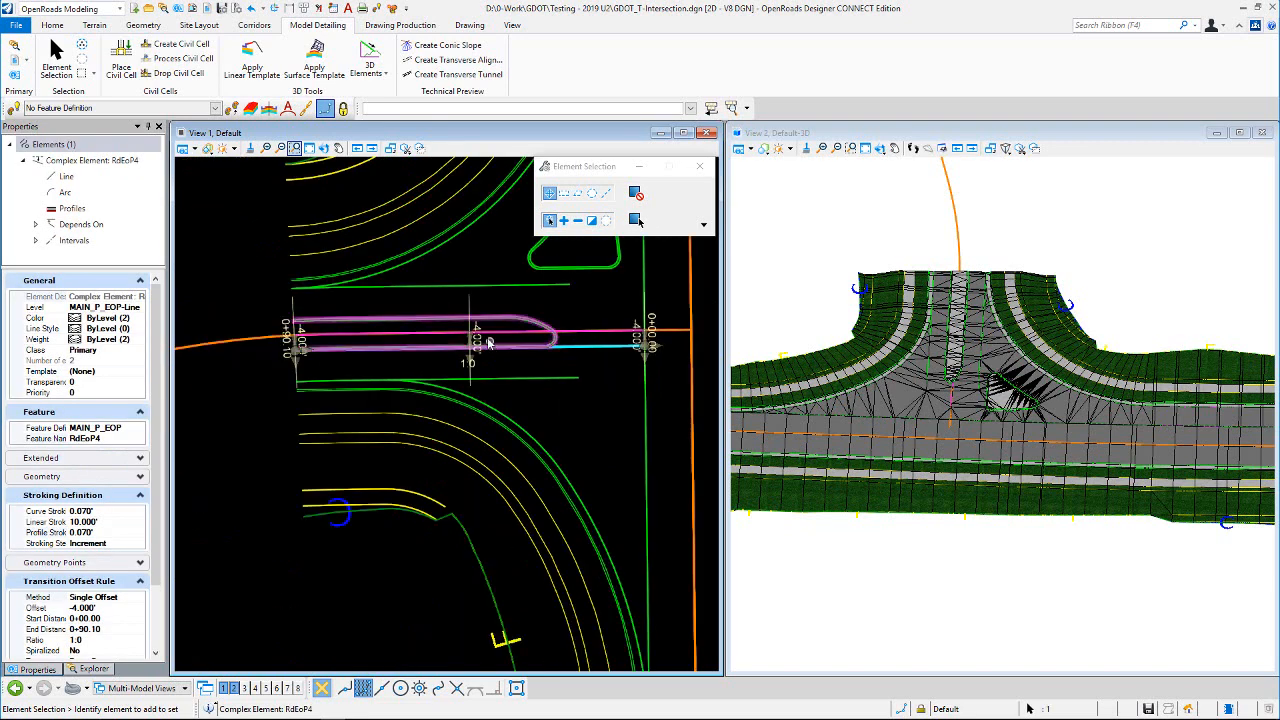
left_click(541, 315)
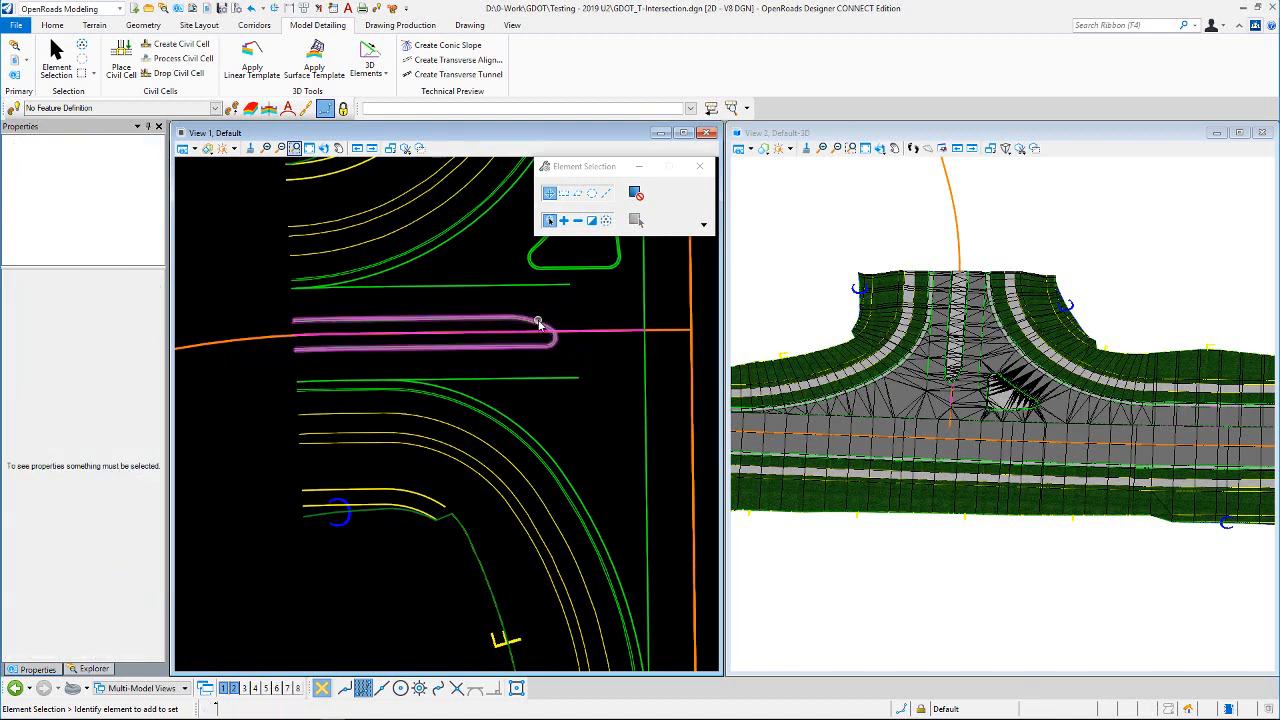
left_click(538, 323)
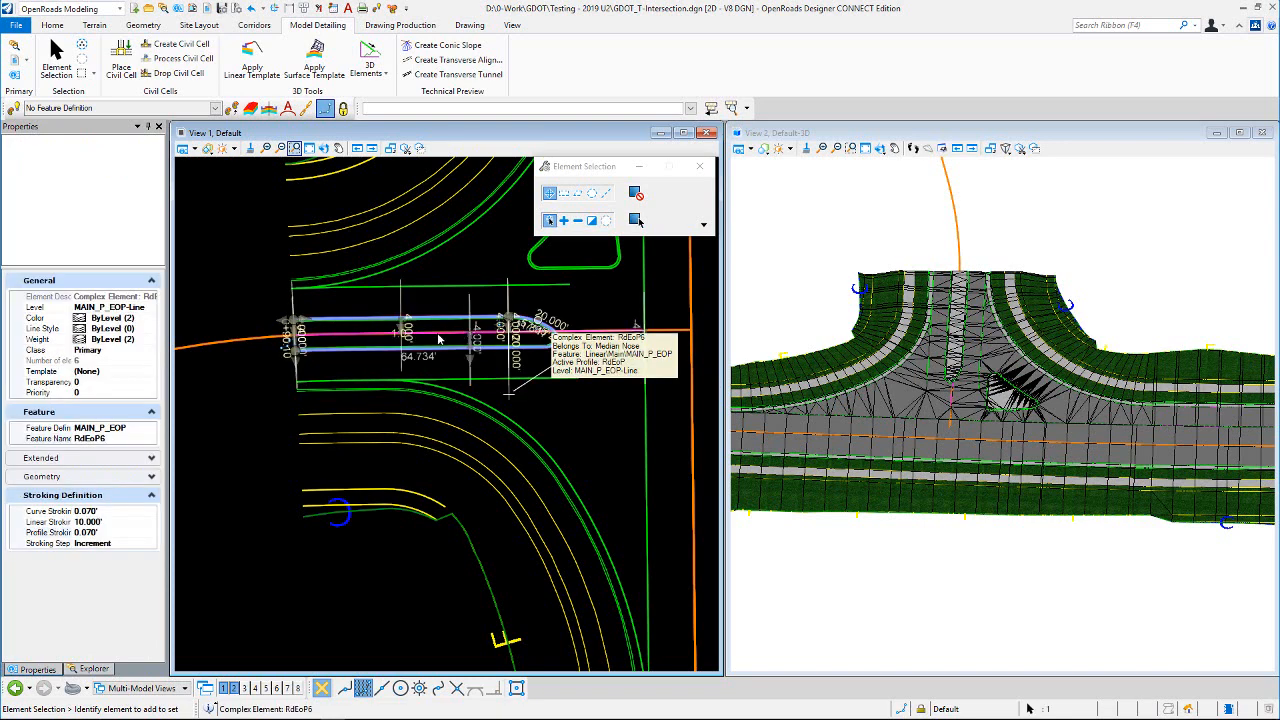
scroll(418, 330, "up", 2)
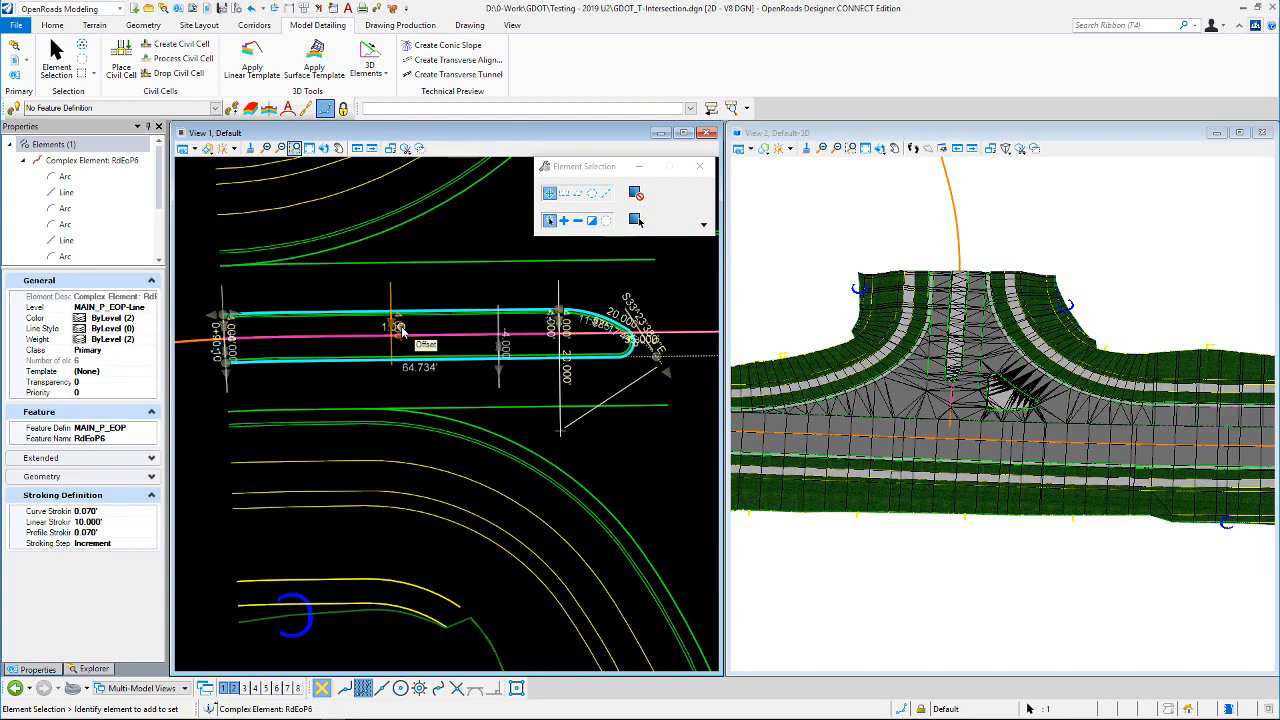
left_click(546, 276)
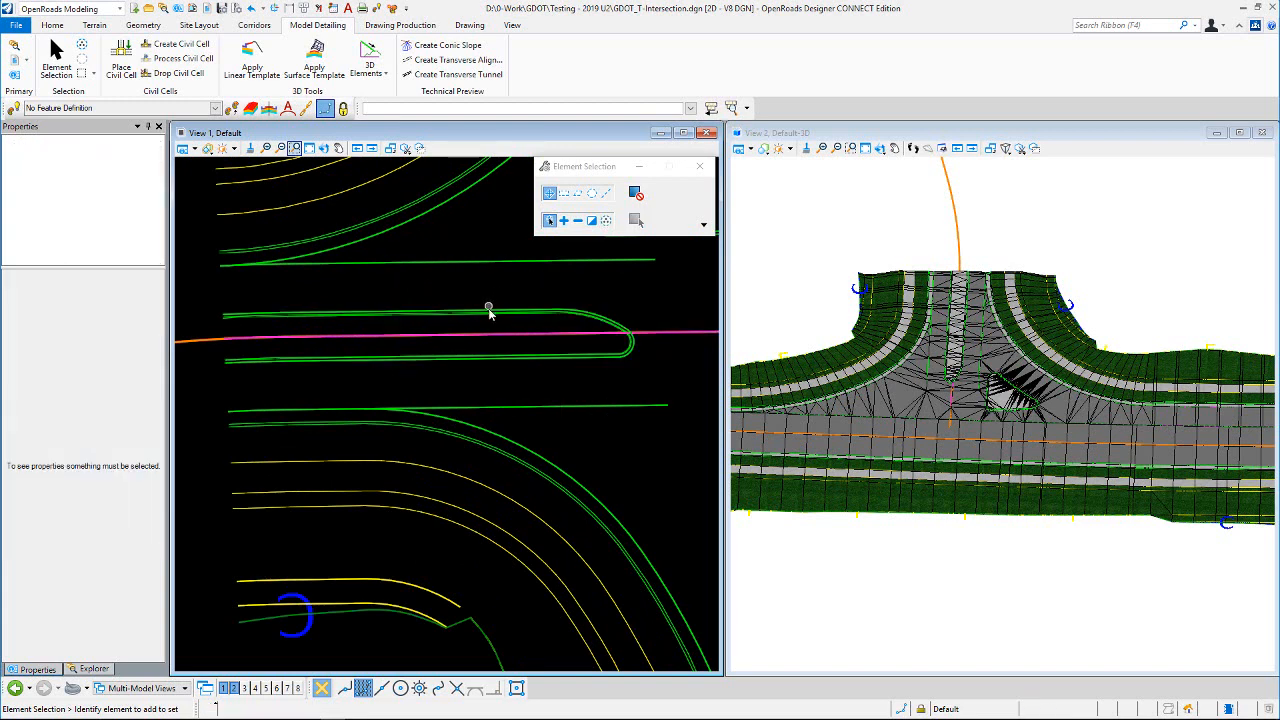
Step: Select RdEoP4 beyond the nose and the median outline RdEoP6 again to compare their offsets from the side-road centerline
scroll(452, 328, "down", 1)
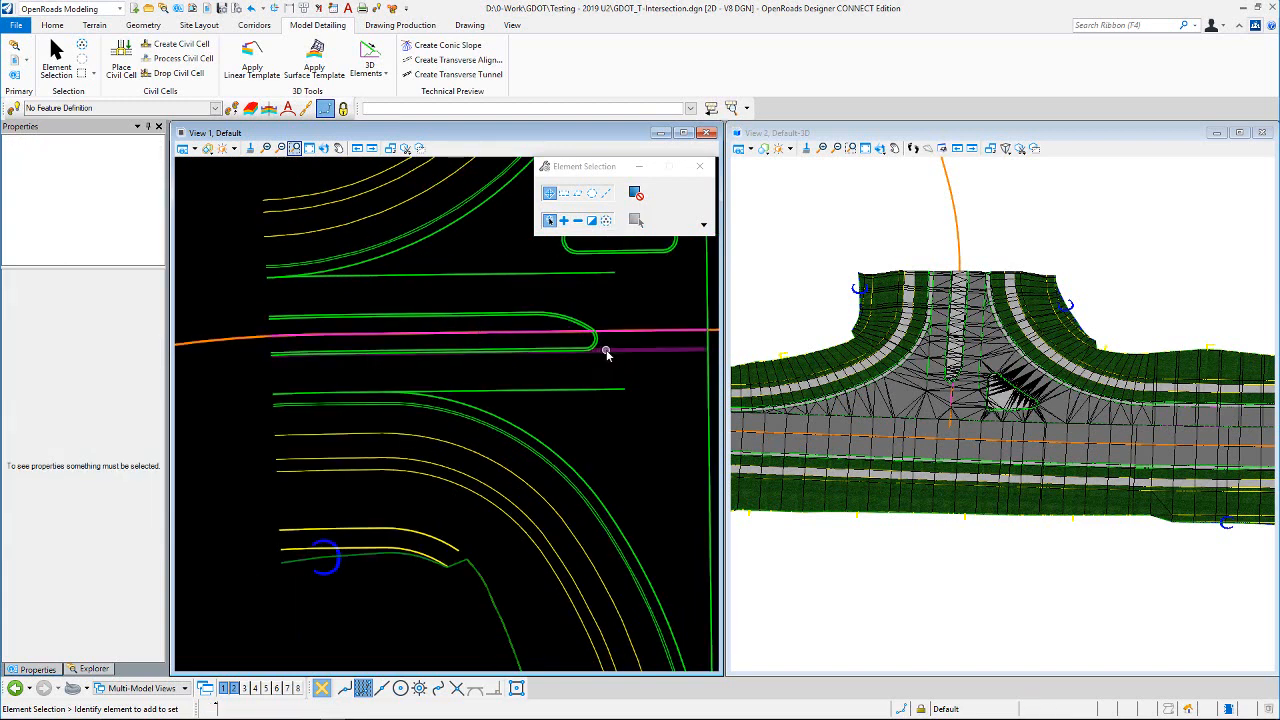
left_click(604, 352)
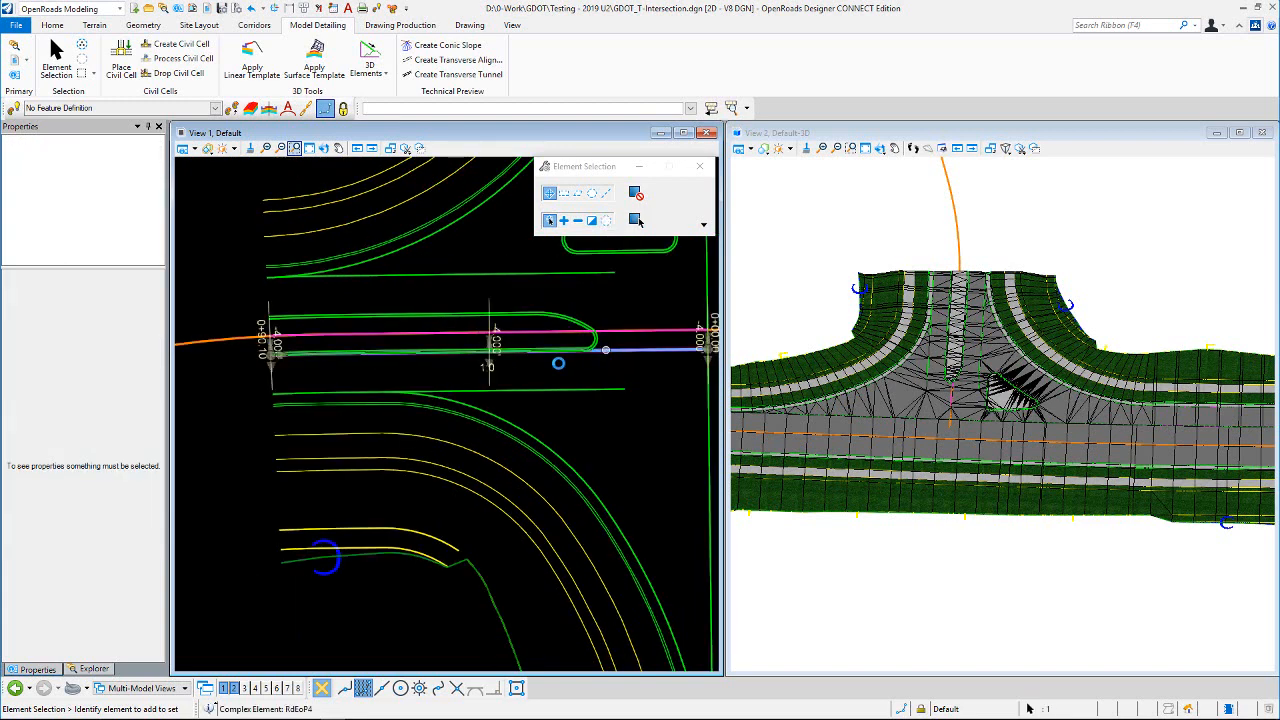
left_click(575, 305)
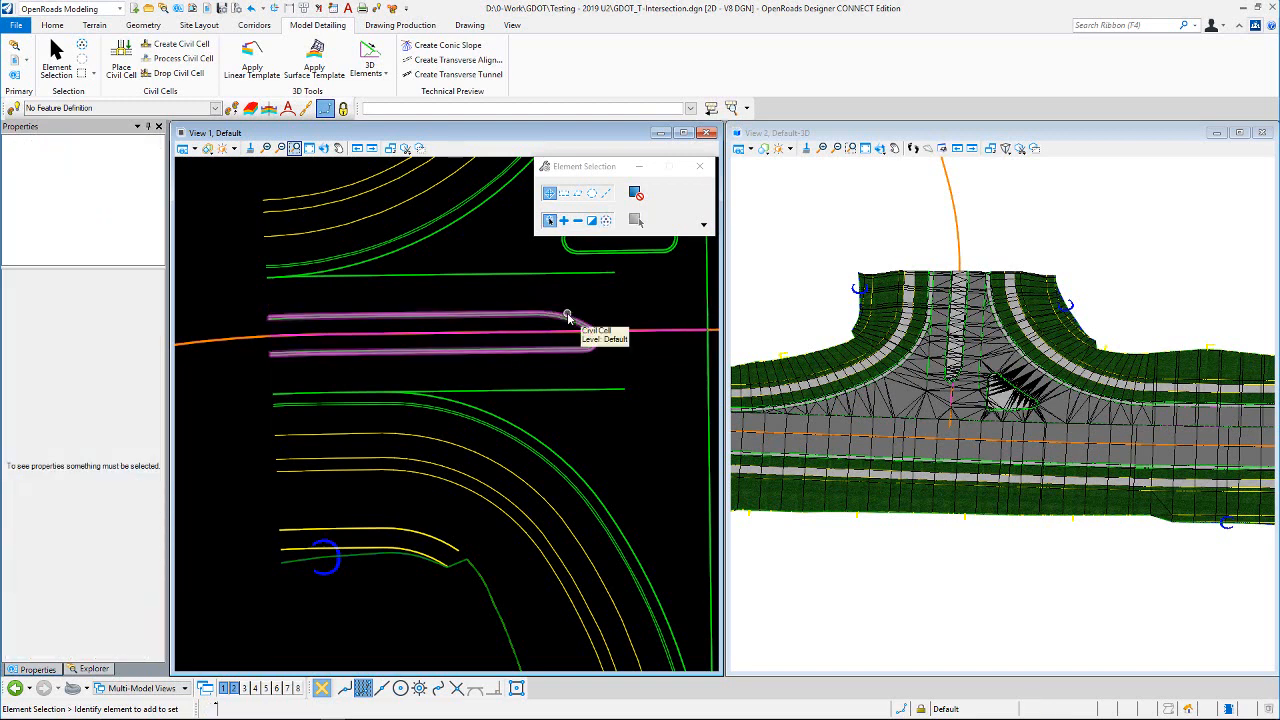
left_click(568, 313)
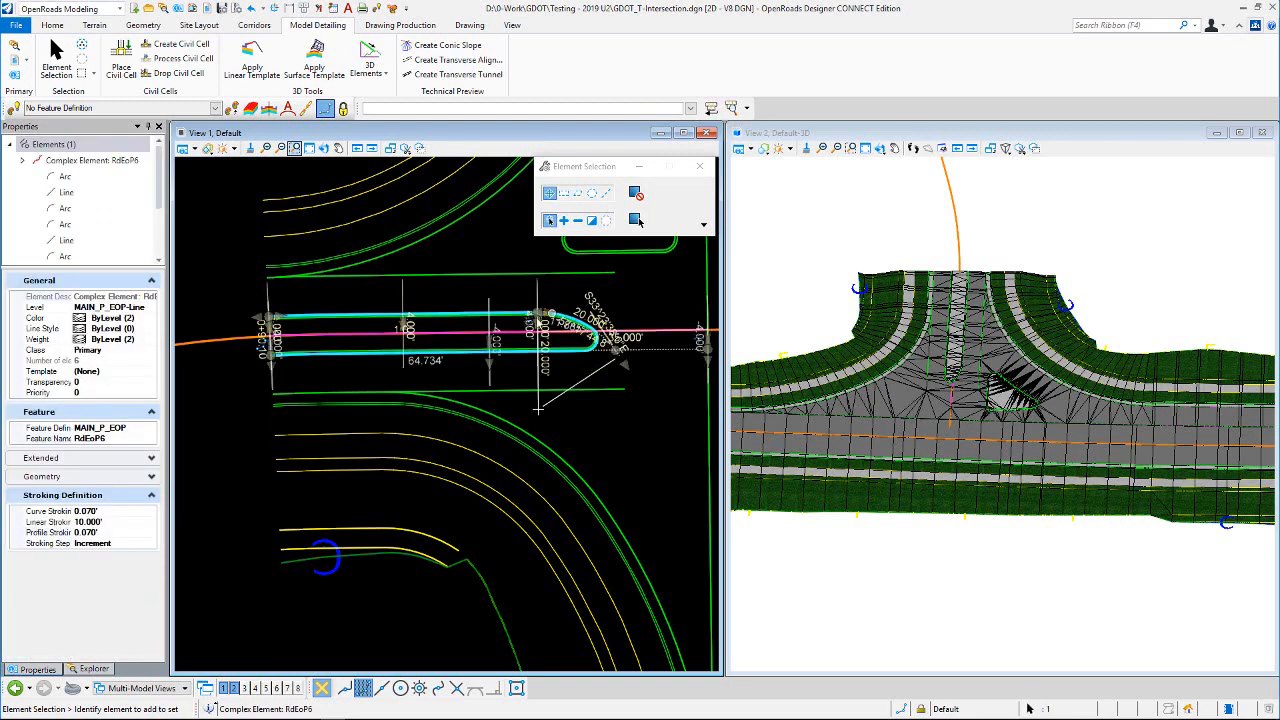
scroll(432, 332, "up", 1)
scroll(432, 332, "down", 2)
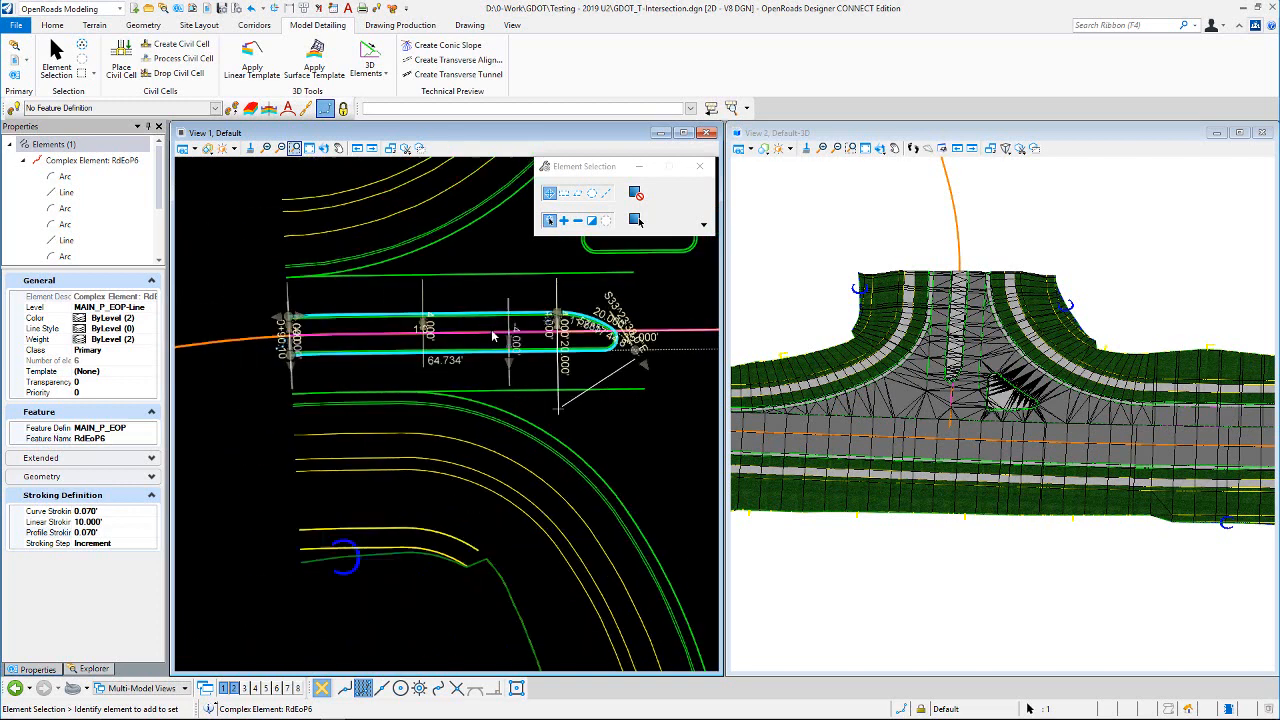
left_click(293, 275)
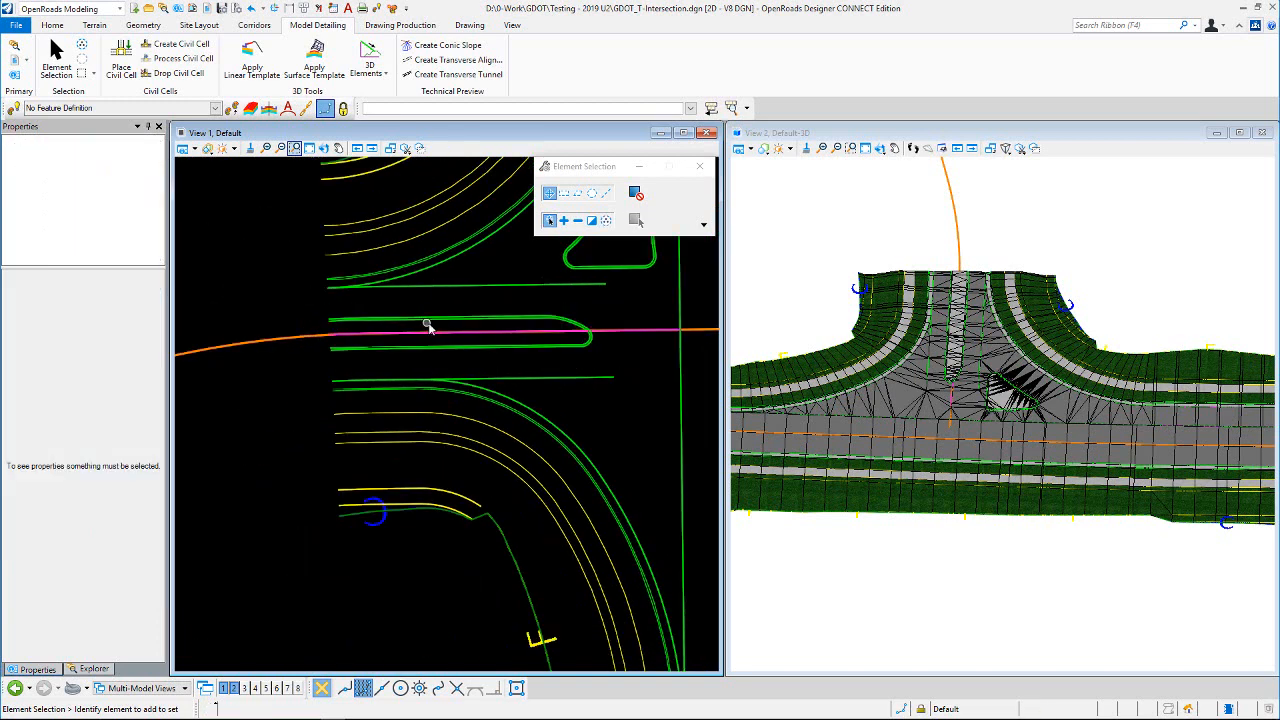
Step: Examine the median nose in the 3D model and the gap in the main-road corridor beside the intersection
scroll(423, 325, "down", 2)
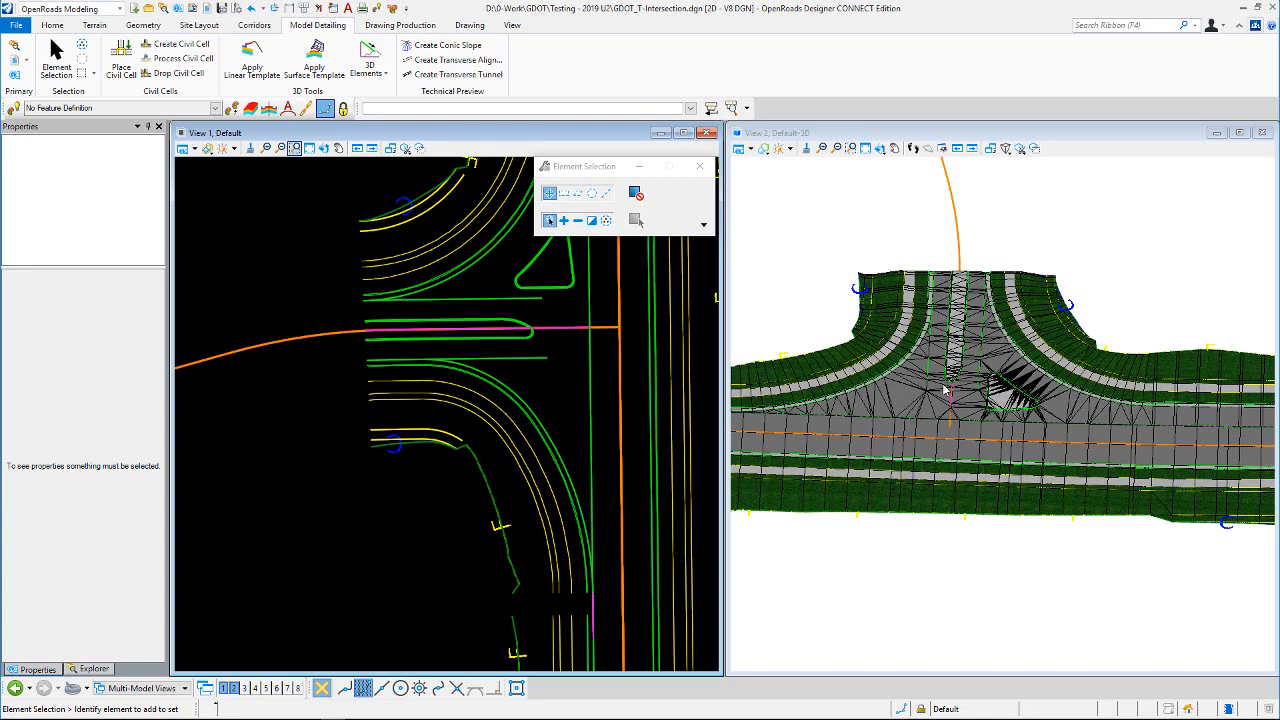
scroll(952, 380, "up", 1)
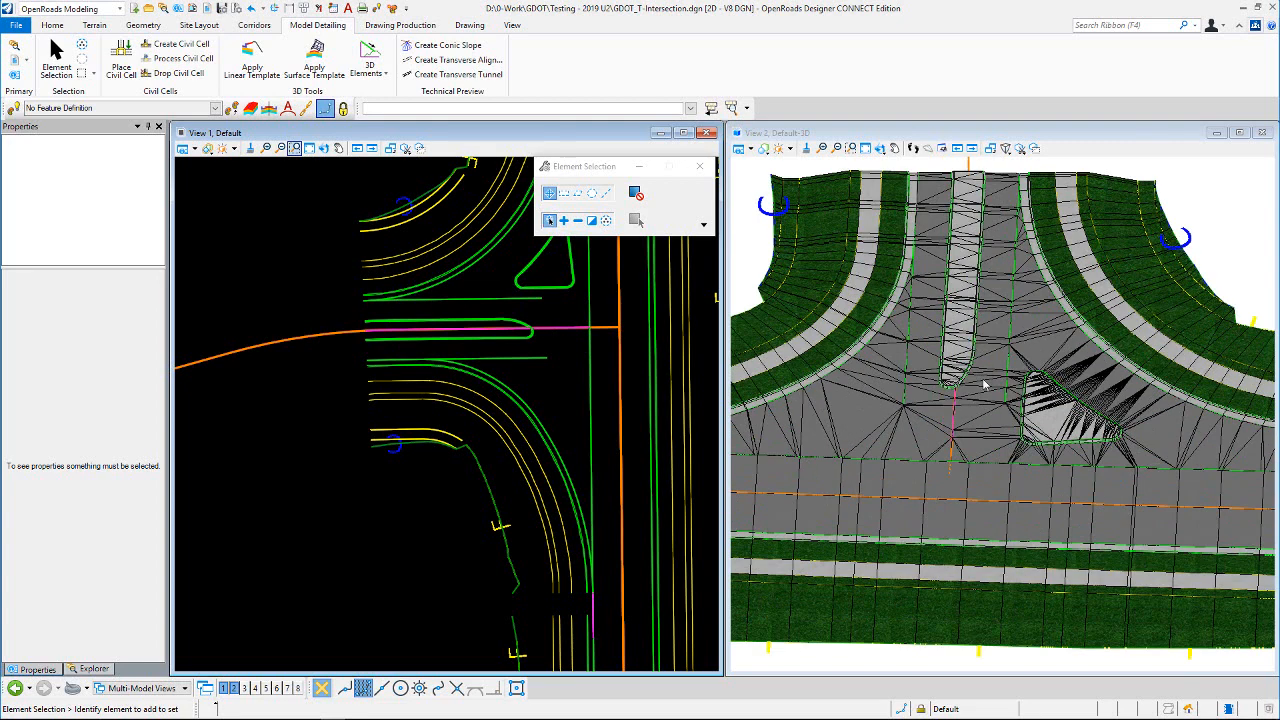
scroll(948, 388, "up", 1)
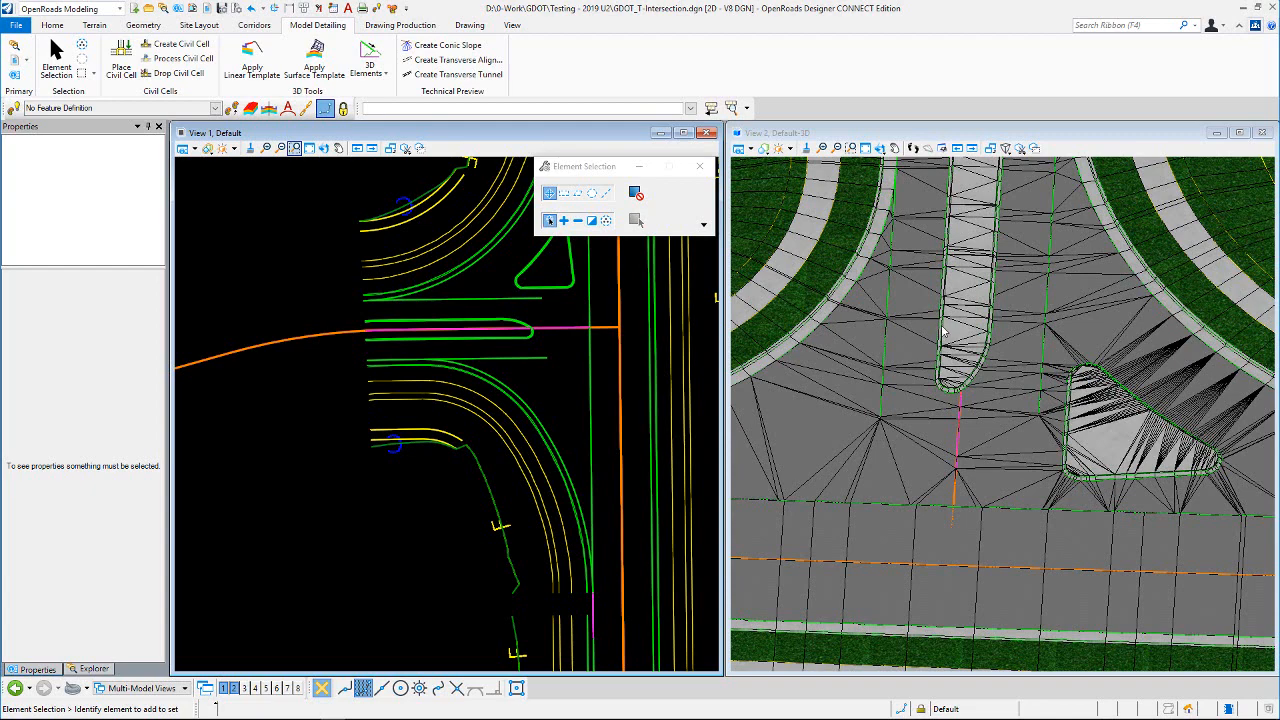
scroll(945, 336, "down", 5)
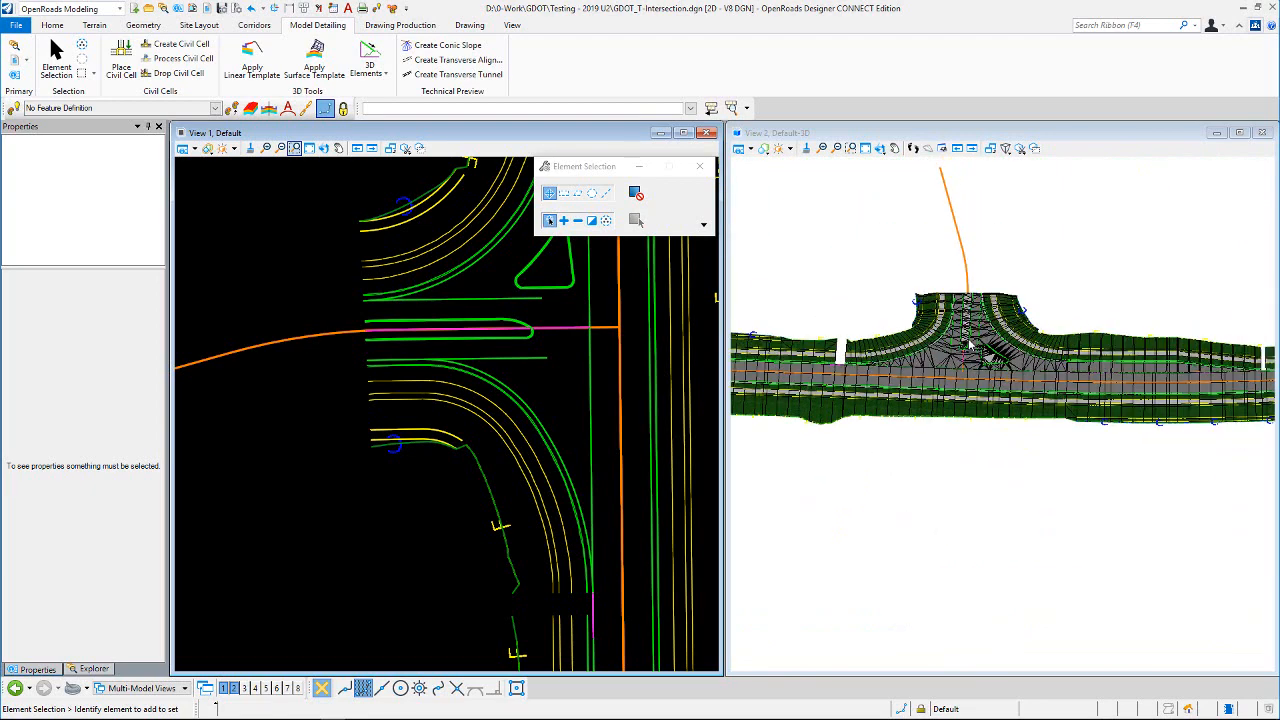
left_click(876, 273)
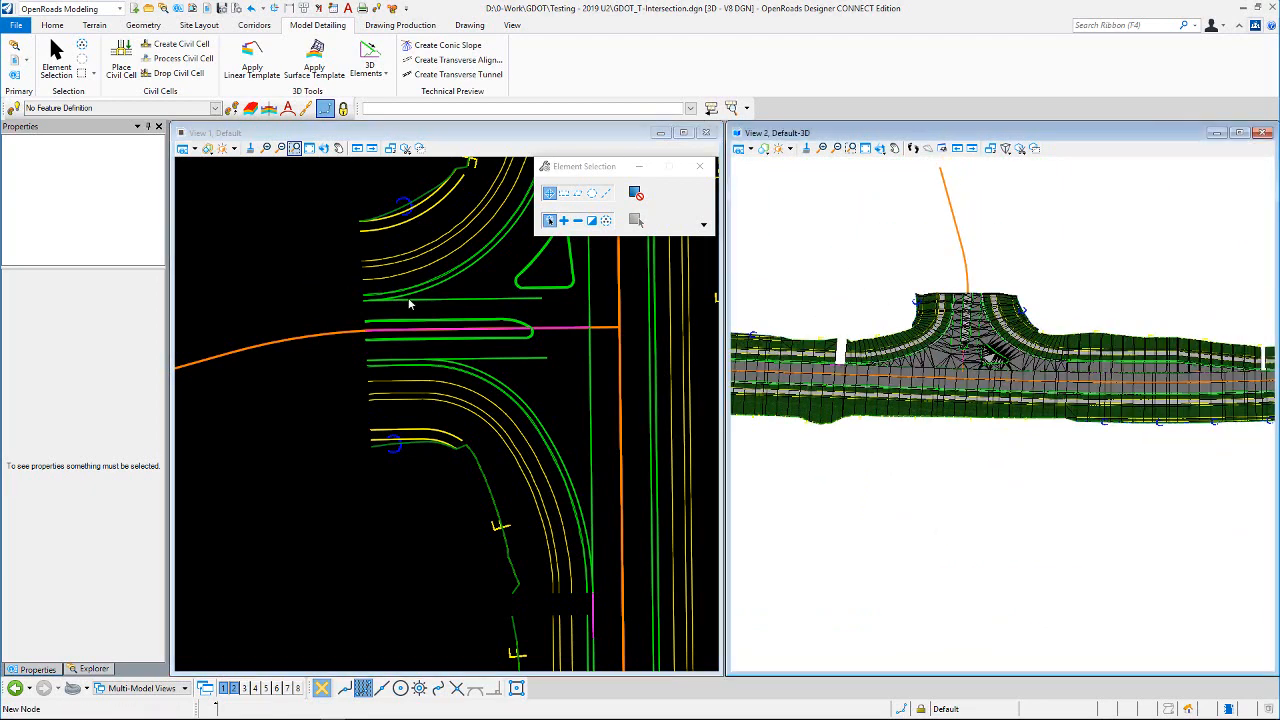
scroll(830, 357, "up", 1)
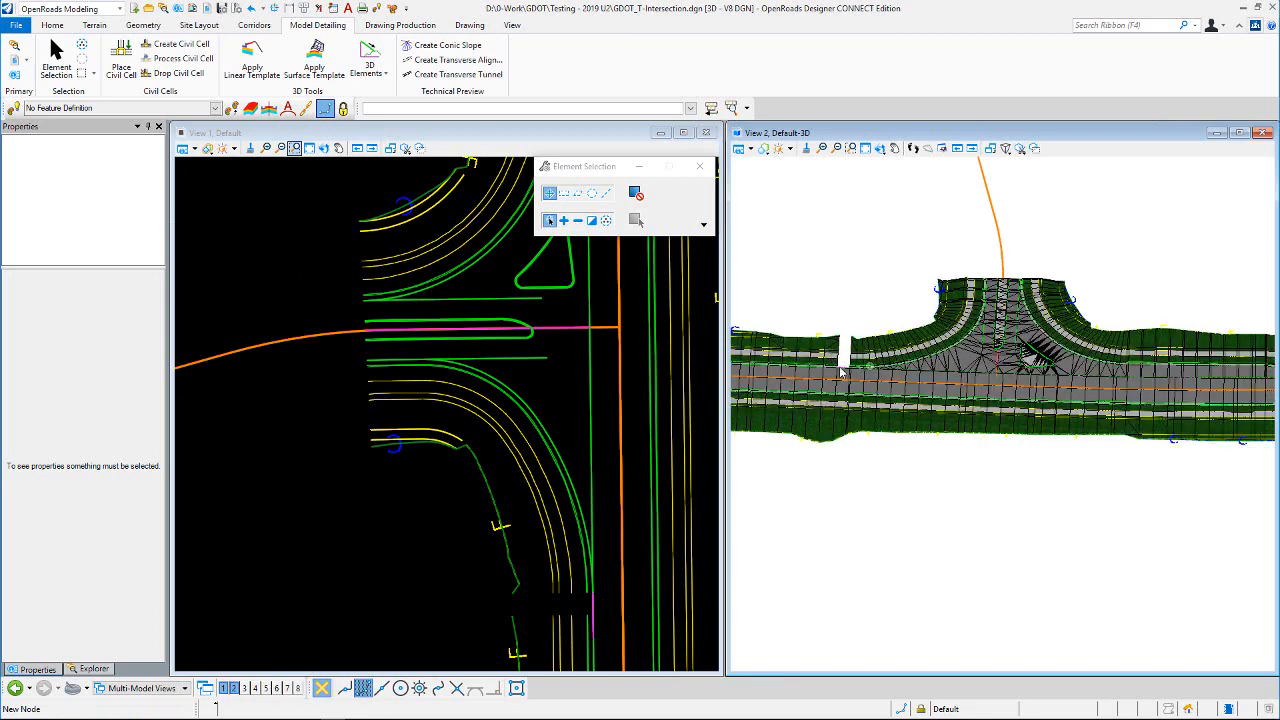
scroll(843, 368, "up", 3)
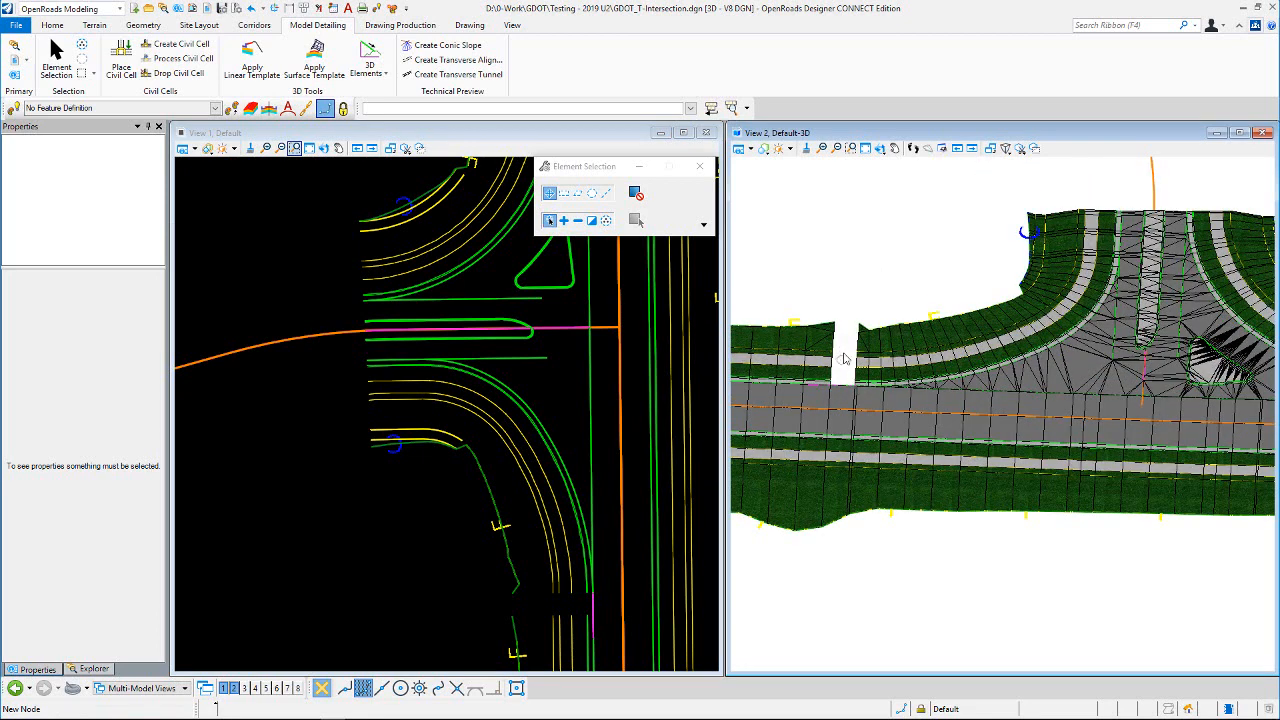
scroll(537, 487, "down", 3)
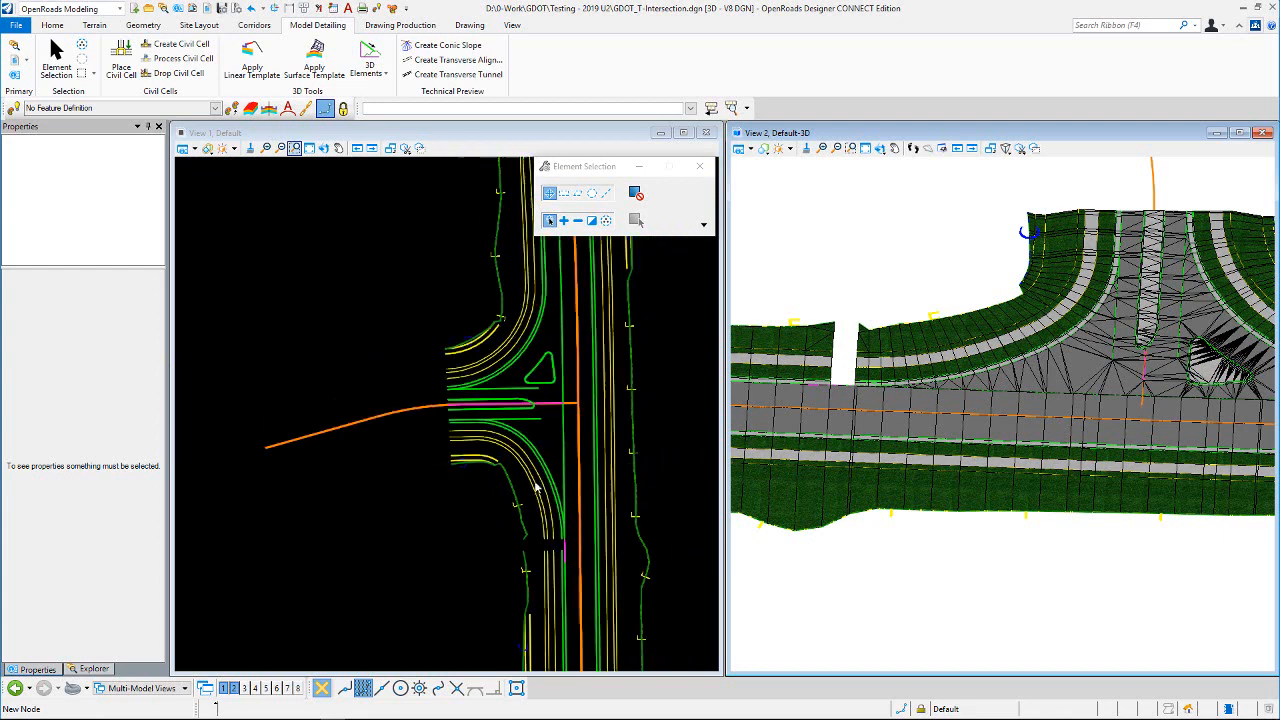
scroll(572, 547, "up", 3)
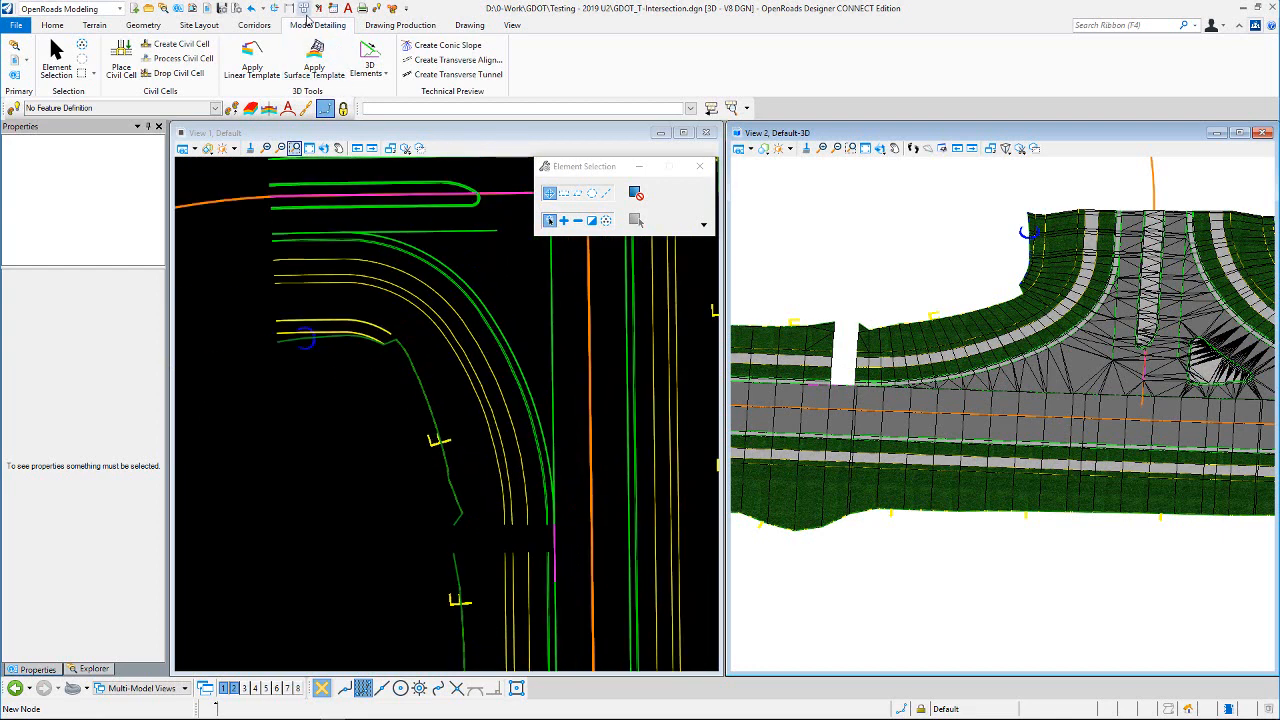
Step: Start adding a corridor key station and turn on the display of construction elements in the 2D plan view
left_click(254, 25)
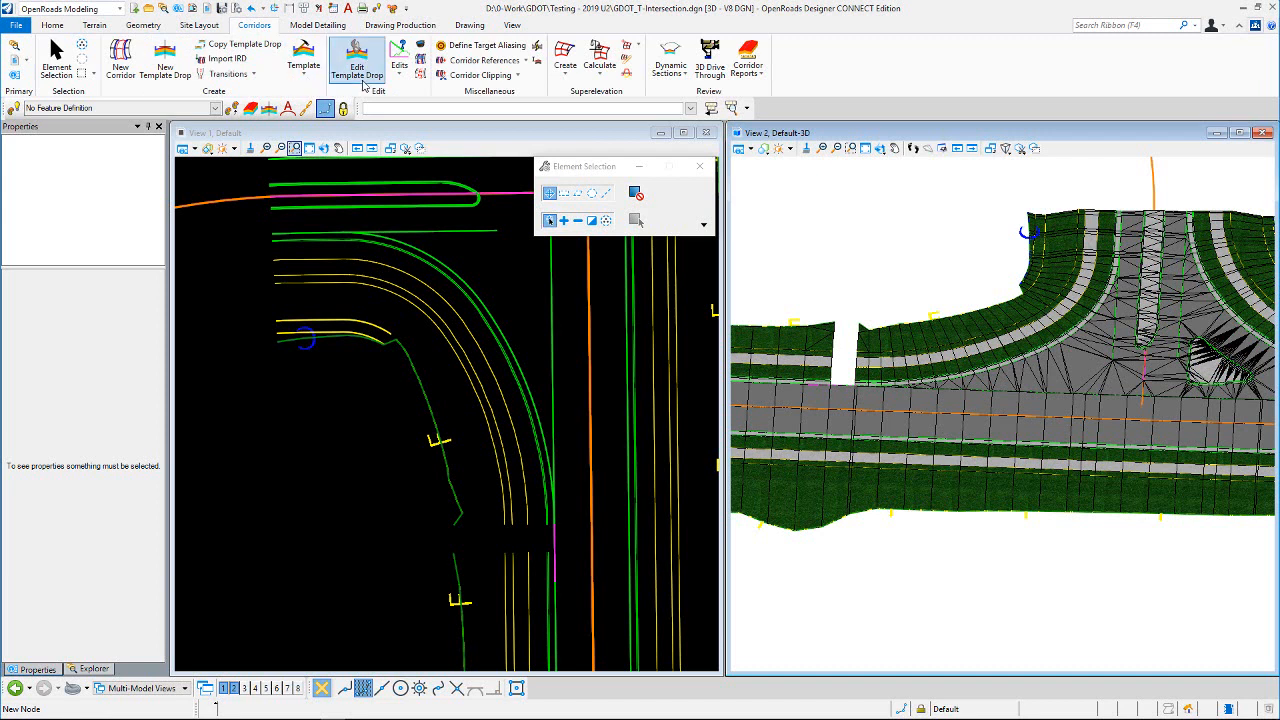
left_click(399, 66)
left_click(426, 113)
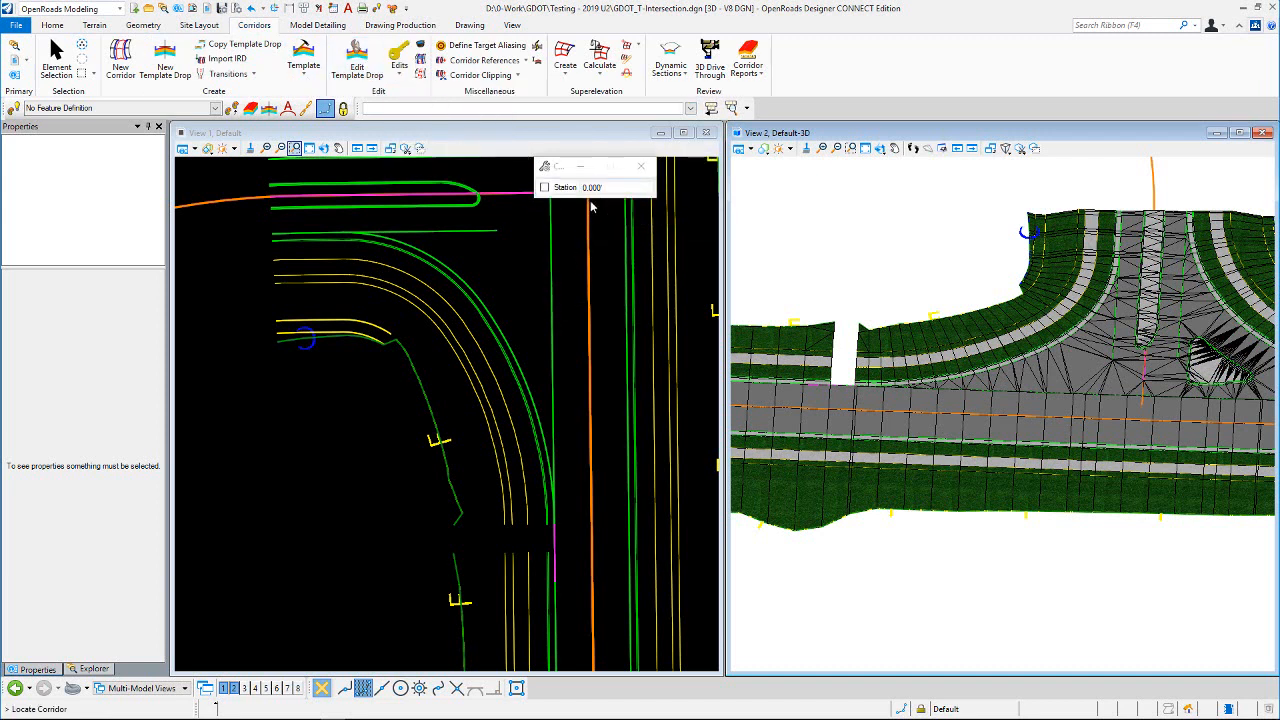
scroll(418, 390, "down", 2)
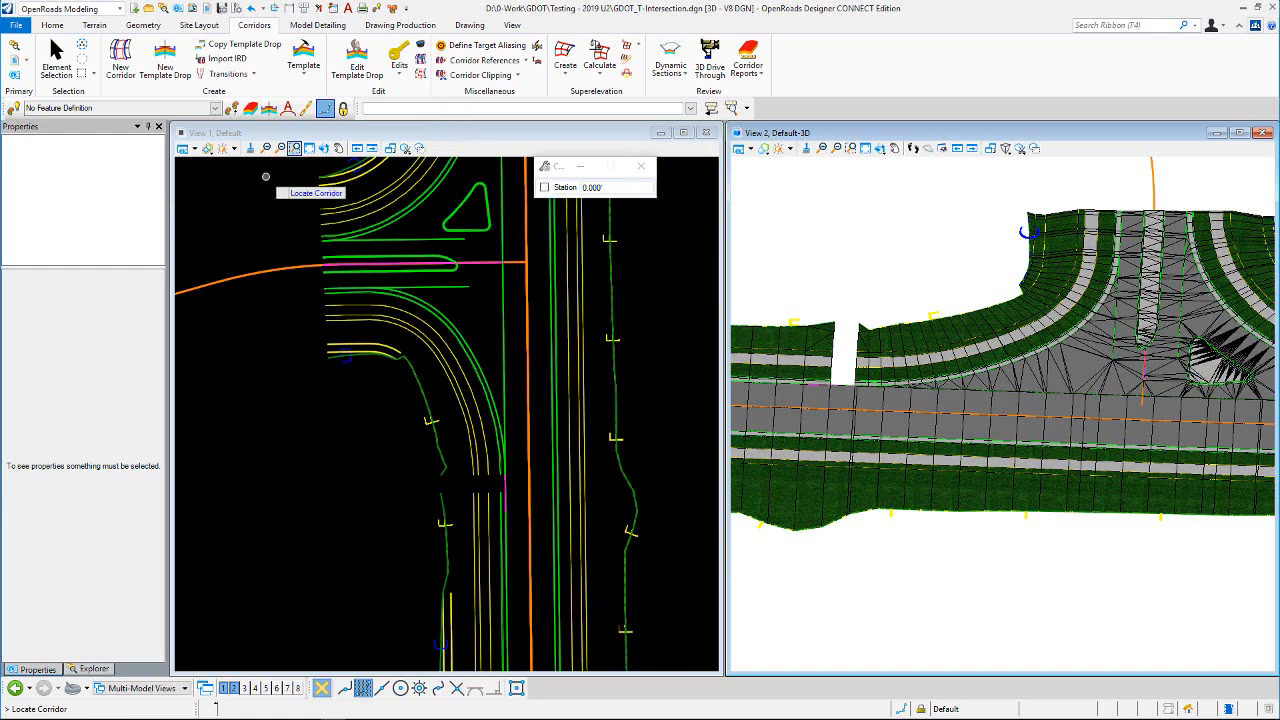
left_click(182, 148)
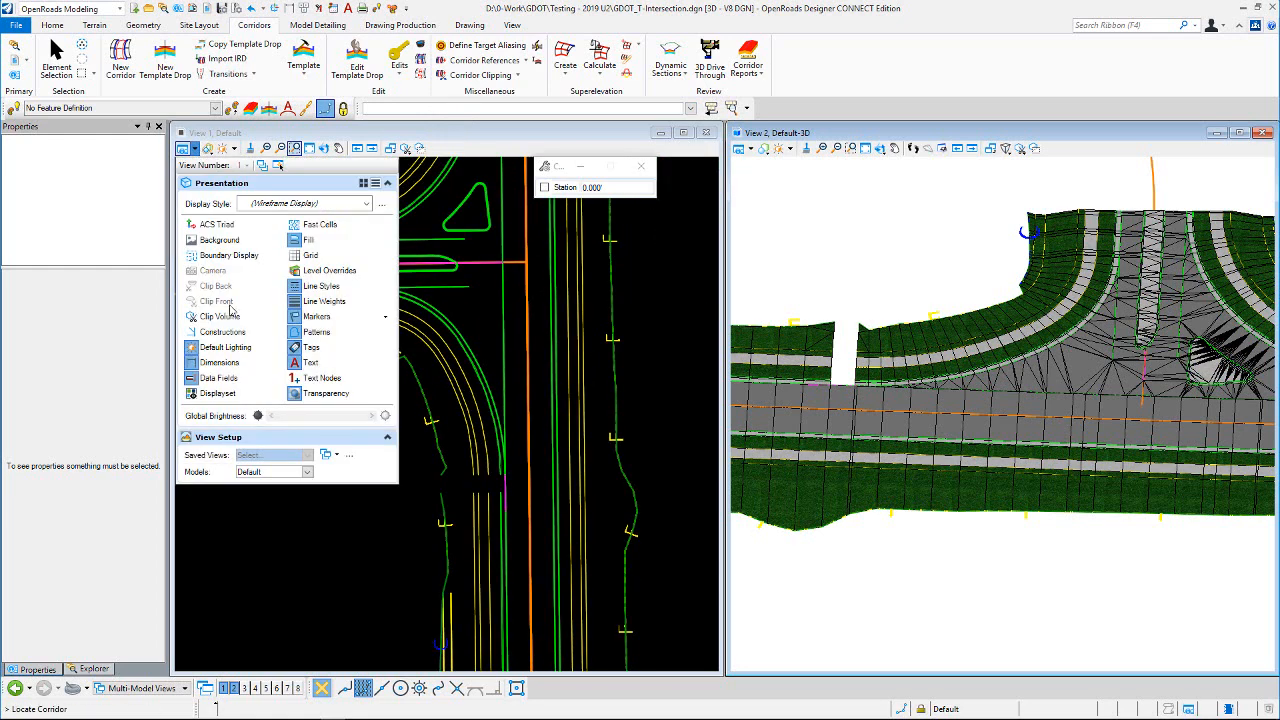
left_click(236, 332)
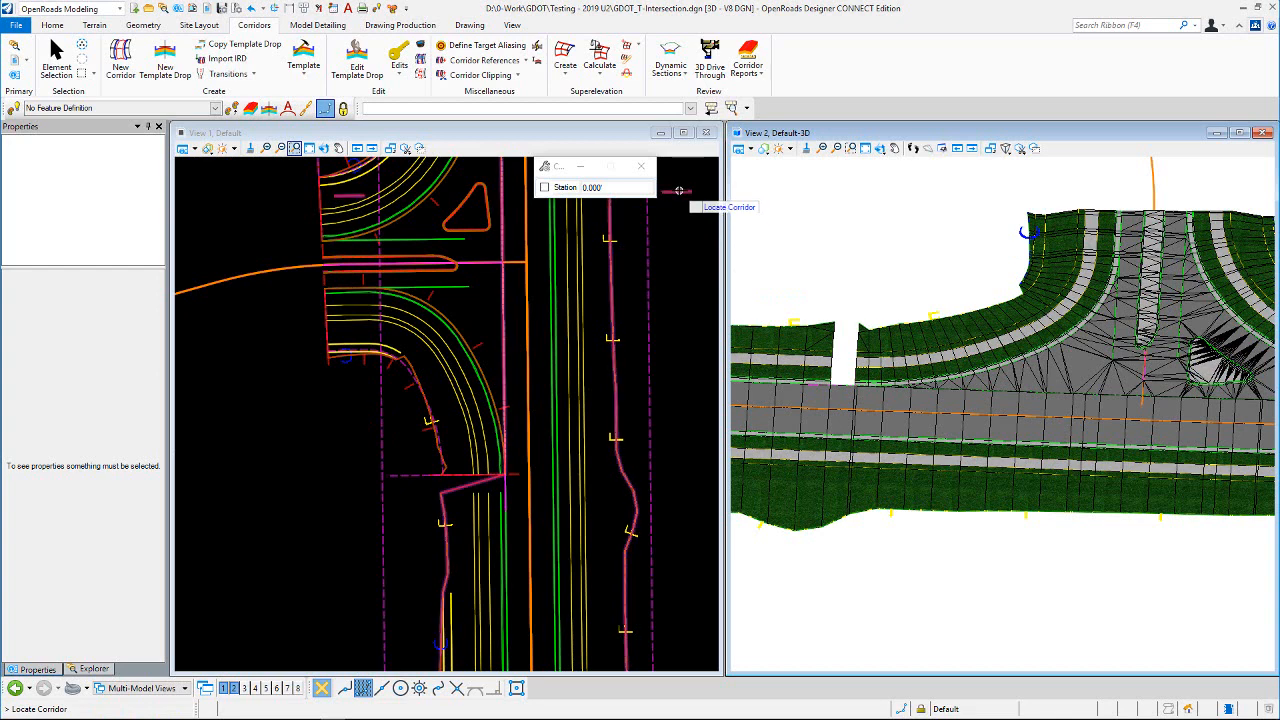
Step: Locate the main-road corridor and place a key station at 40+59.12, where the lower curb return ends
left_click(496, 410)
scroll(490, 466, "up", 3)
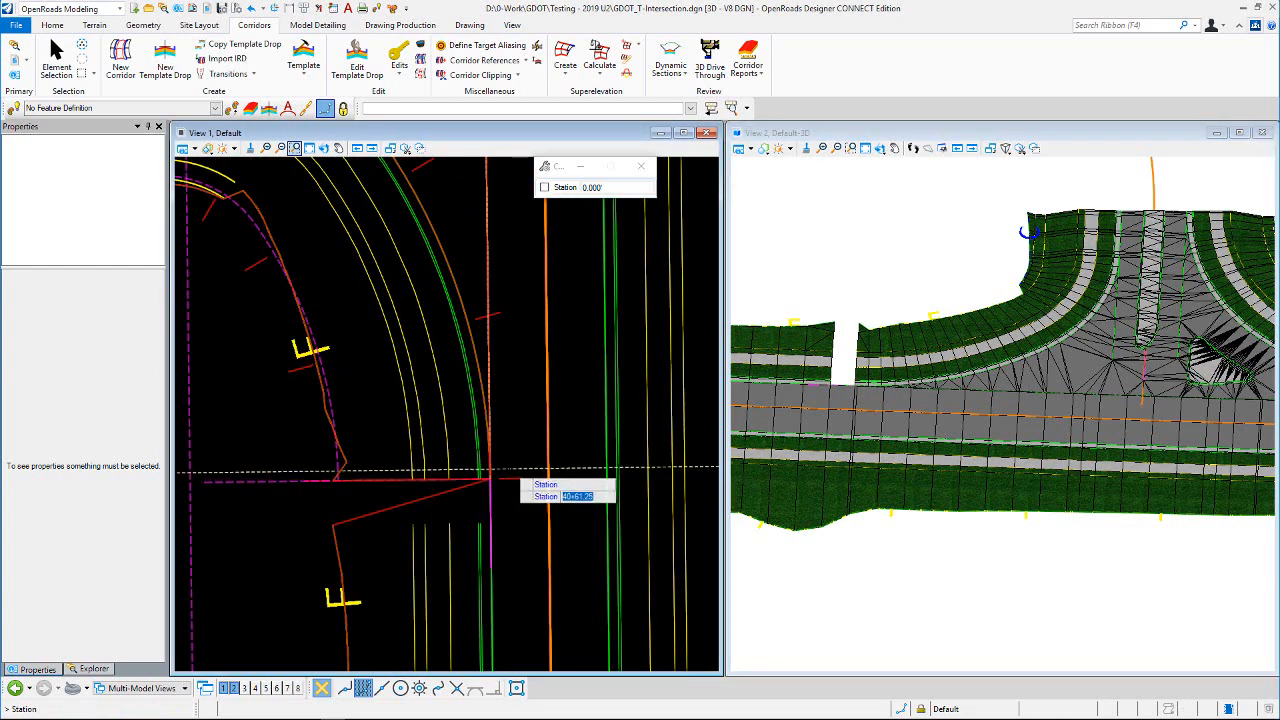
scroll(490, 467, "up", 2)
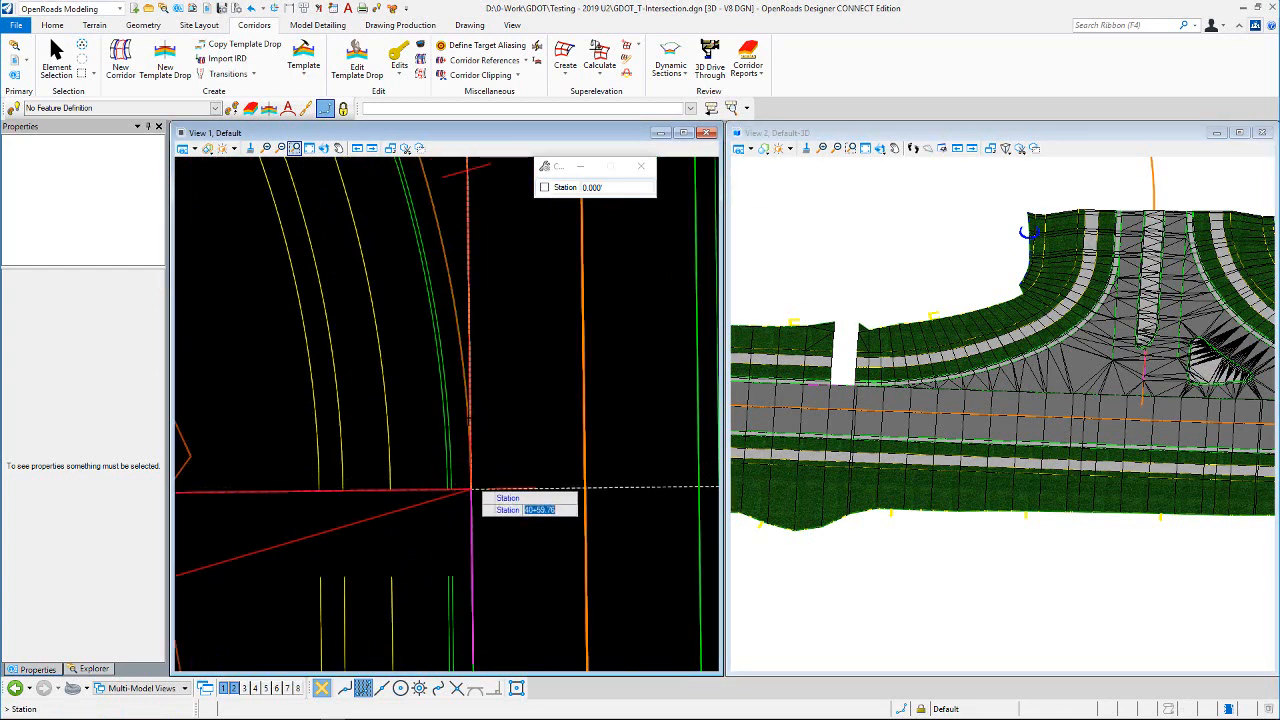
middle_click(469, 414)
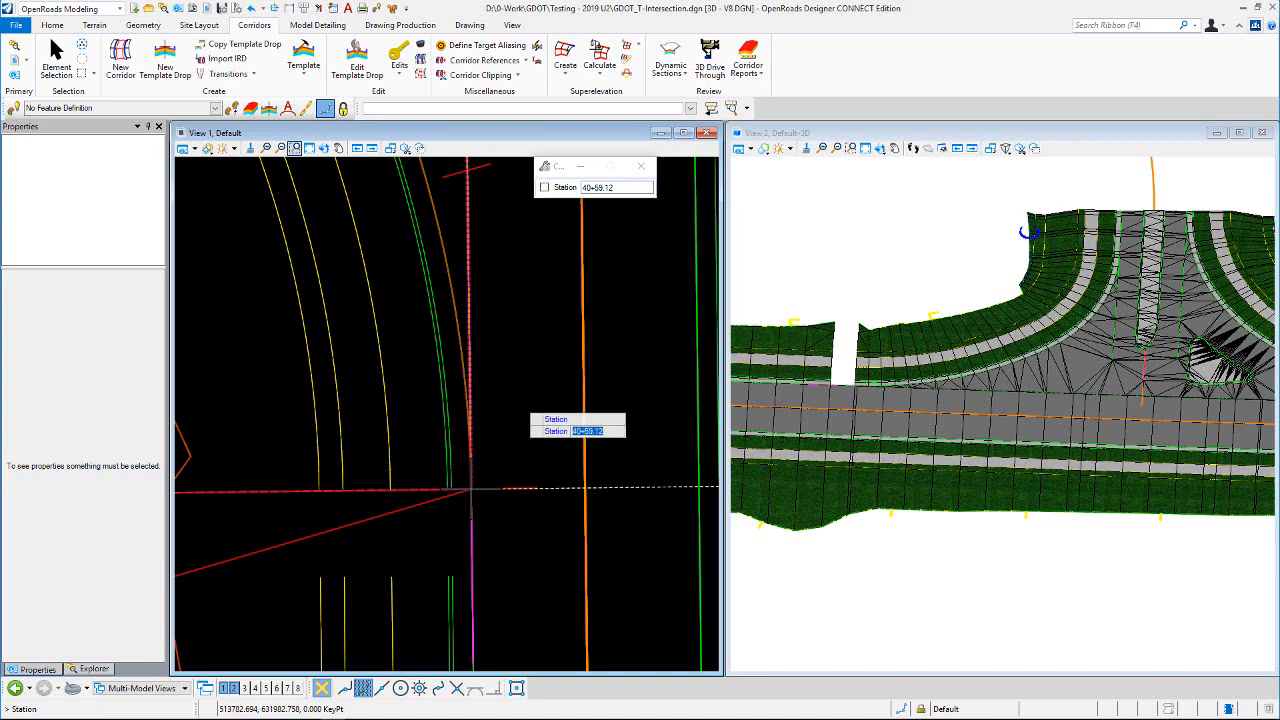
left_click(520, 405)
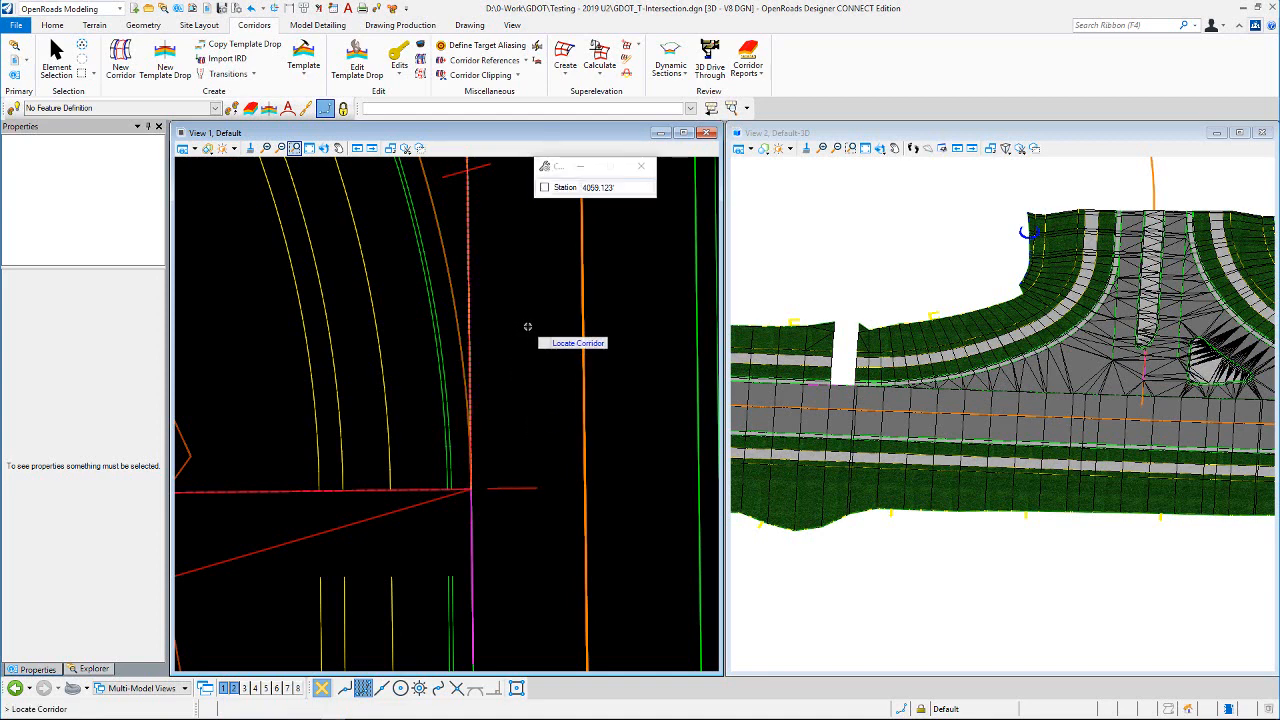
Step: Locate the main-road corridor again and add a key station at 40+59.11 to close the gap at the lower curb return
scroll(515, 395, "down", 3)
scroll(505, 398, "down", 2)
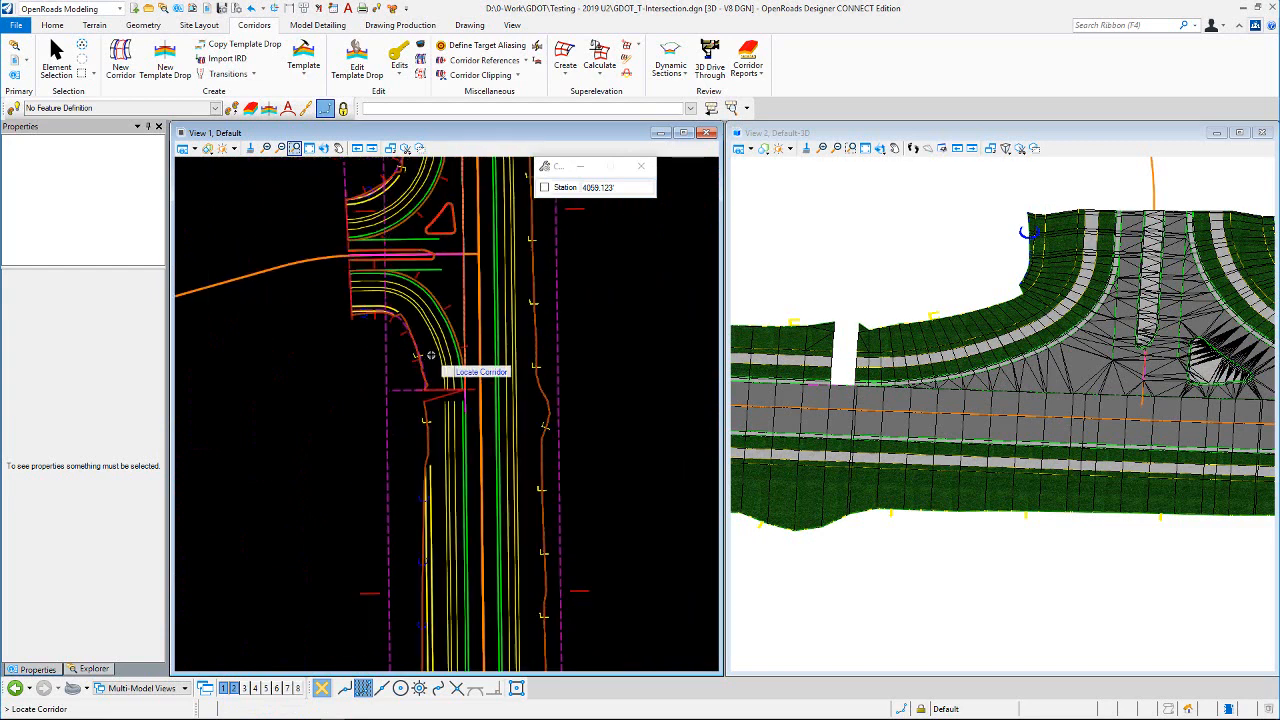
left_click(385, 590)
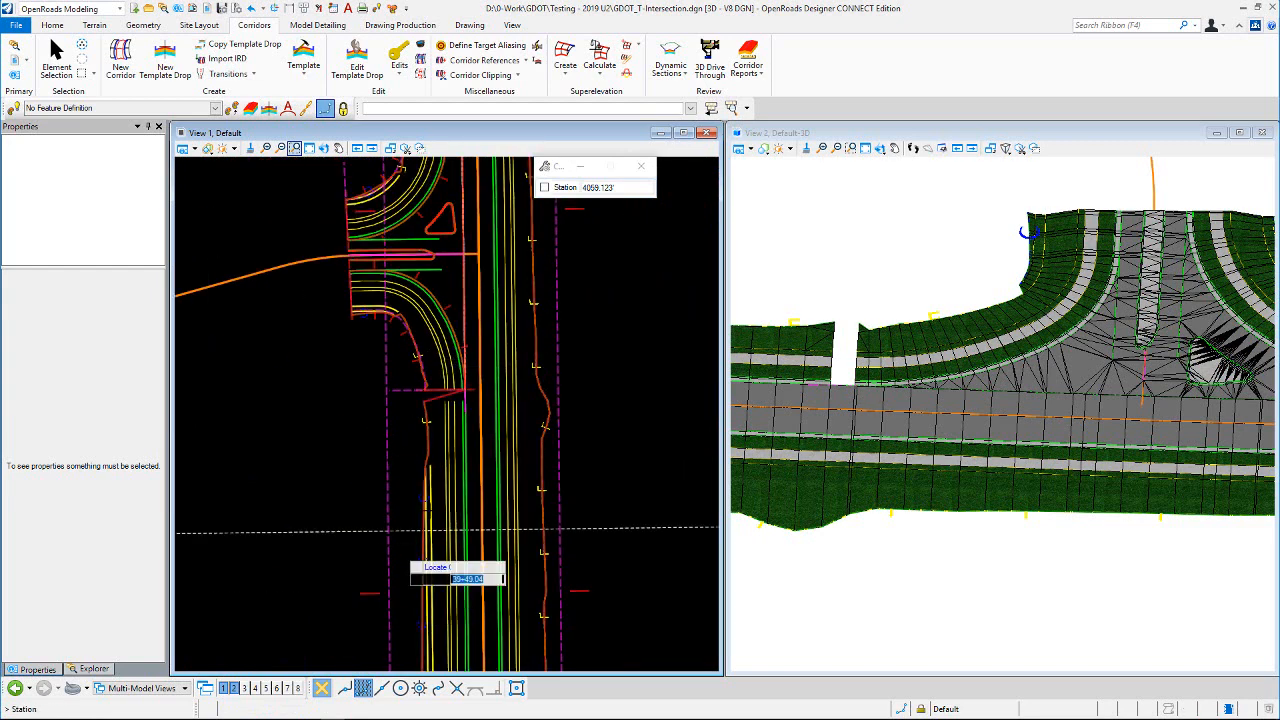
scroll(480, 385, "up", 2)
scroll(474, 375, "up", 1)
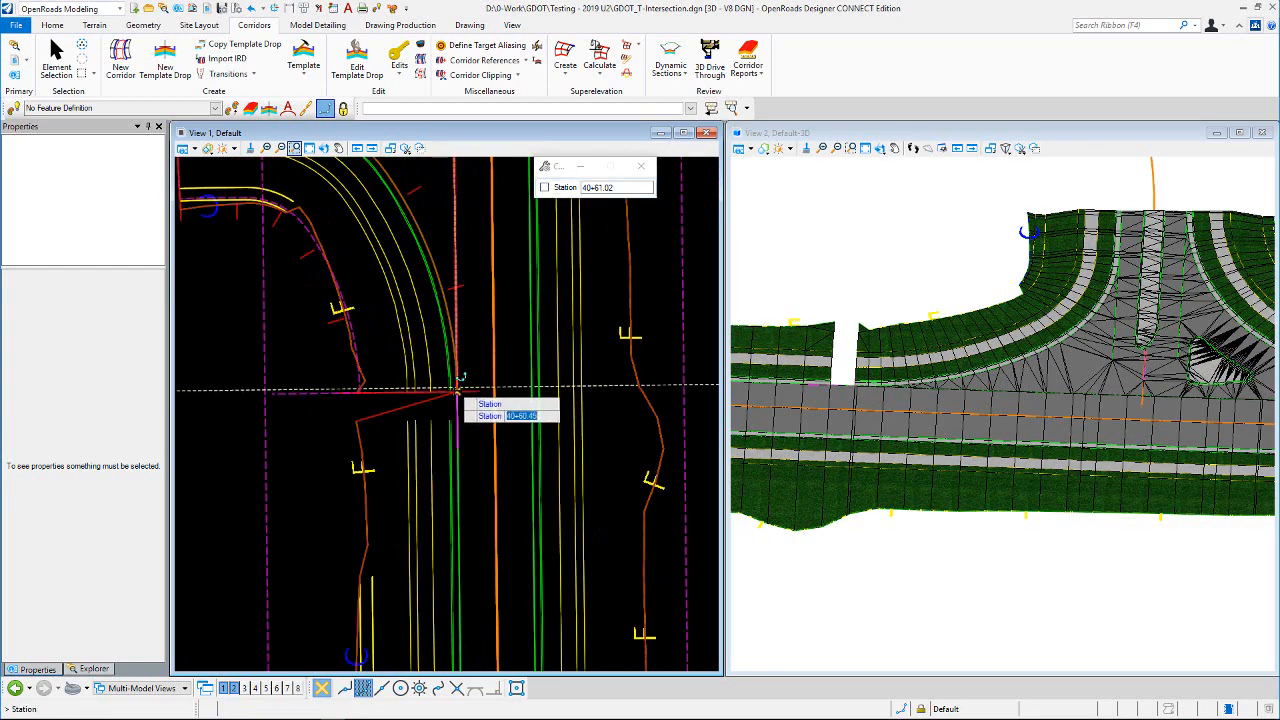
scroll(482, 400, "up", 1)
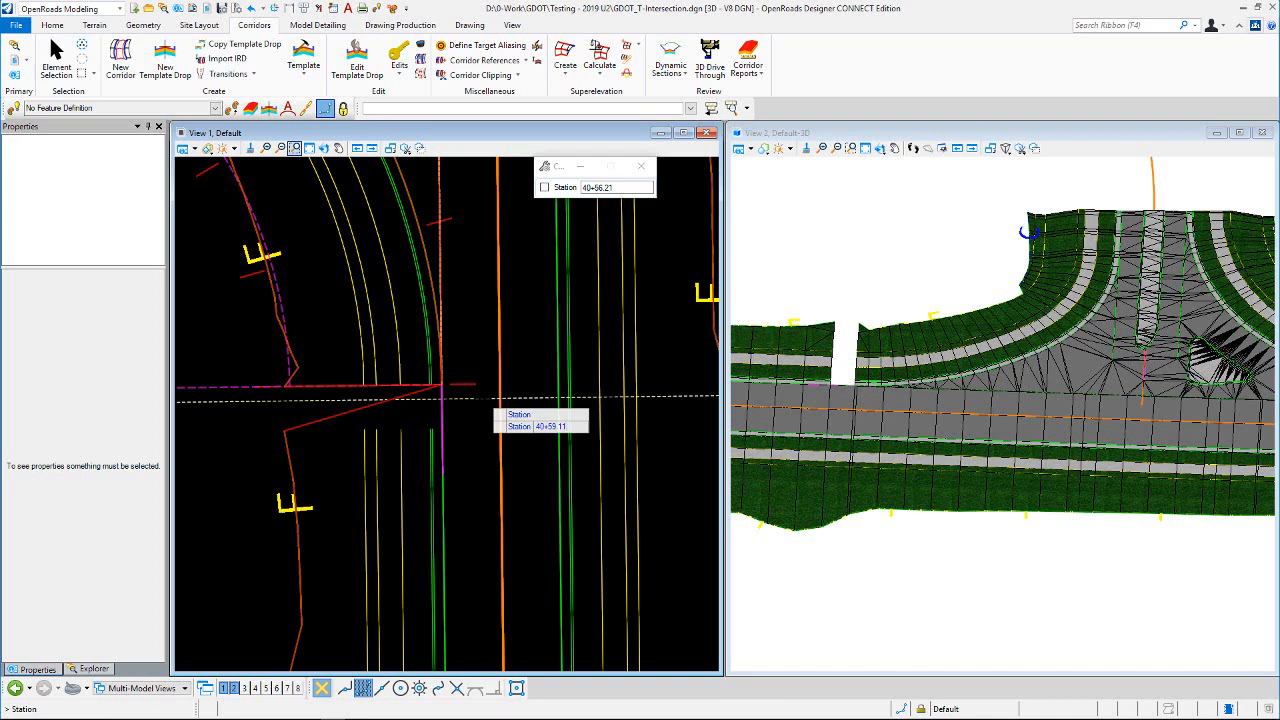
key("Return")
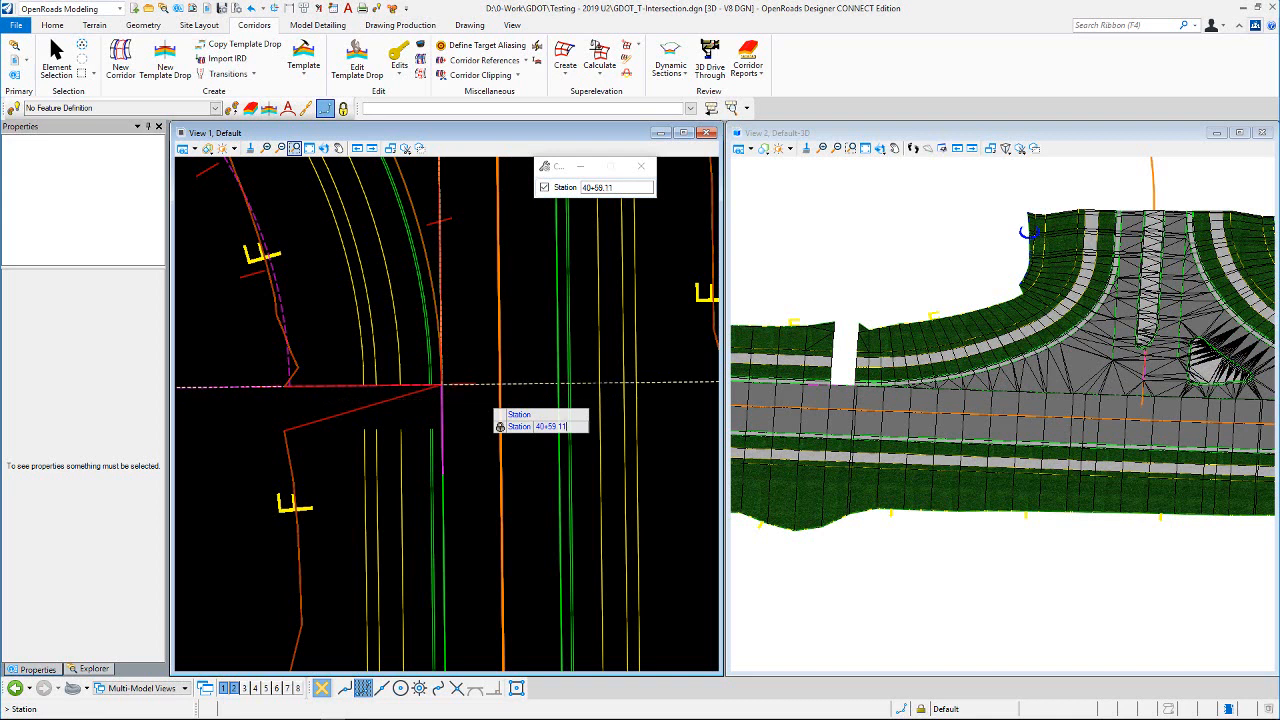
left_click(460, 398)
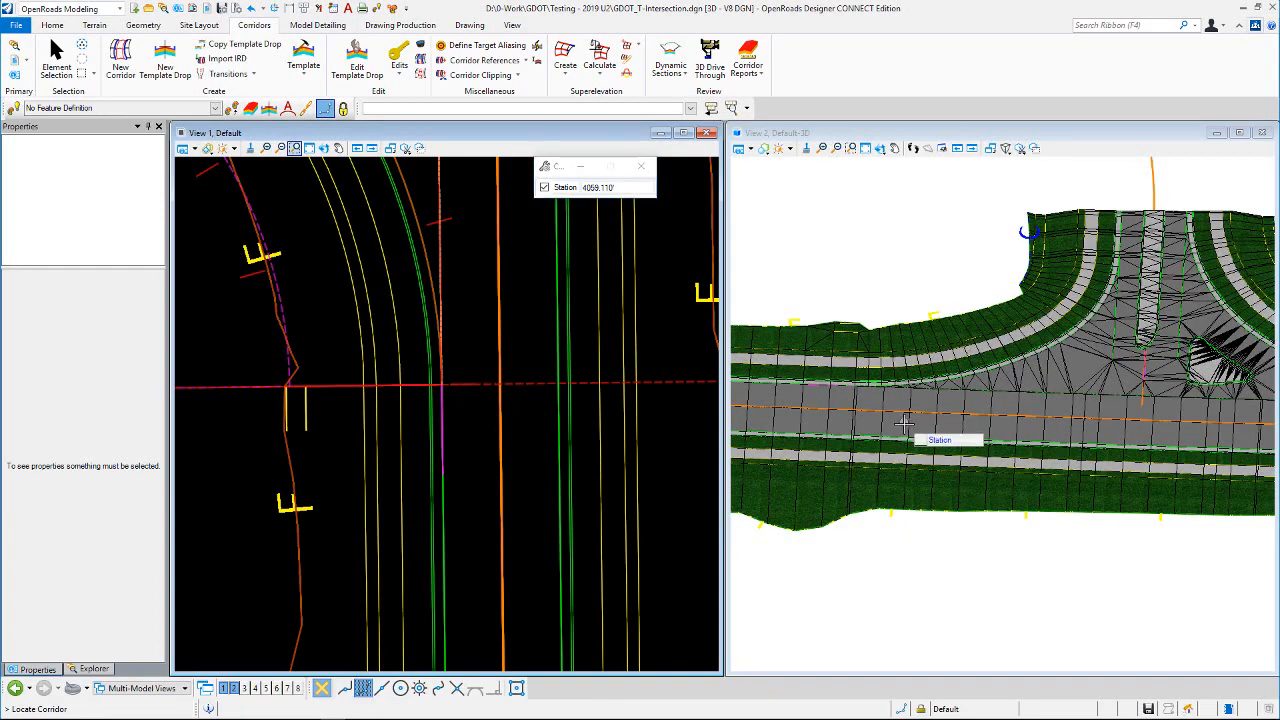
scroll(905, 421, "down", 3)
scroll(1078, 402, "up", 1)
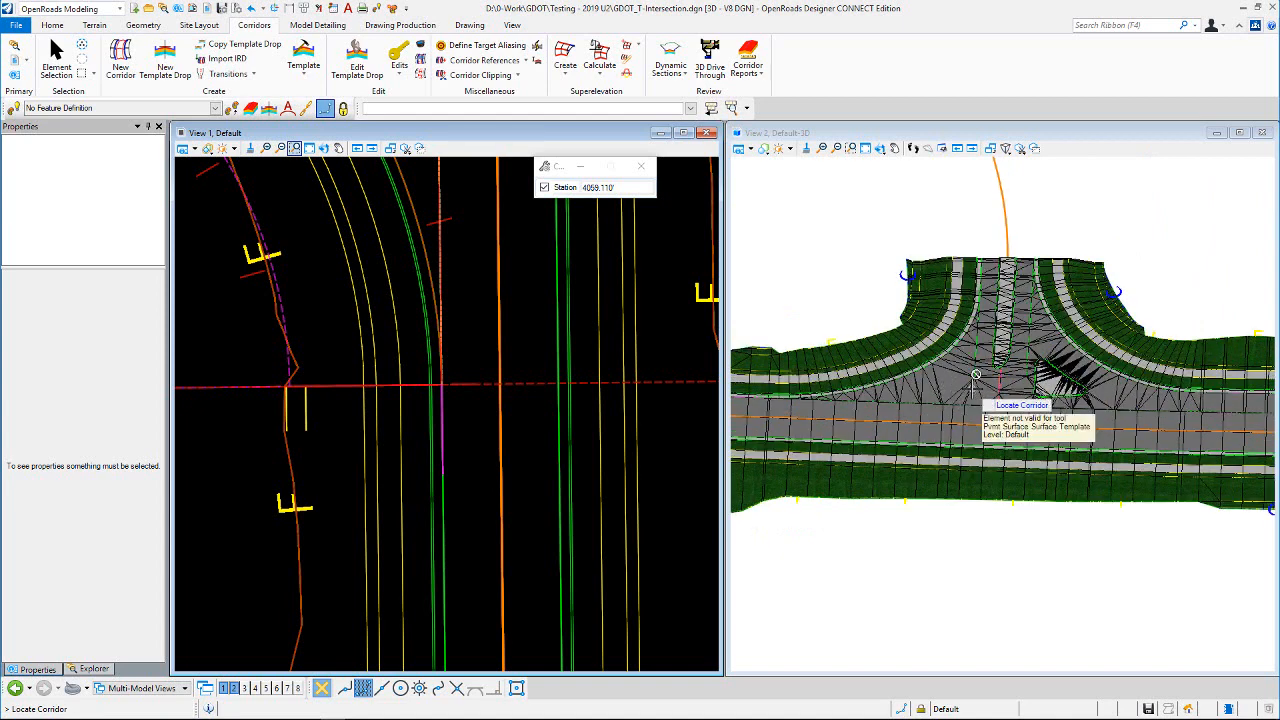
scroll(468, 412, "down", 5)
scroll(463, 425, "down", 2)
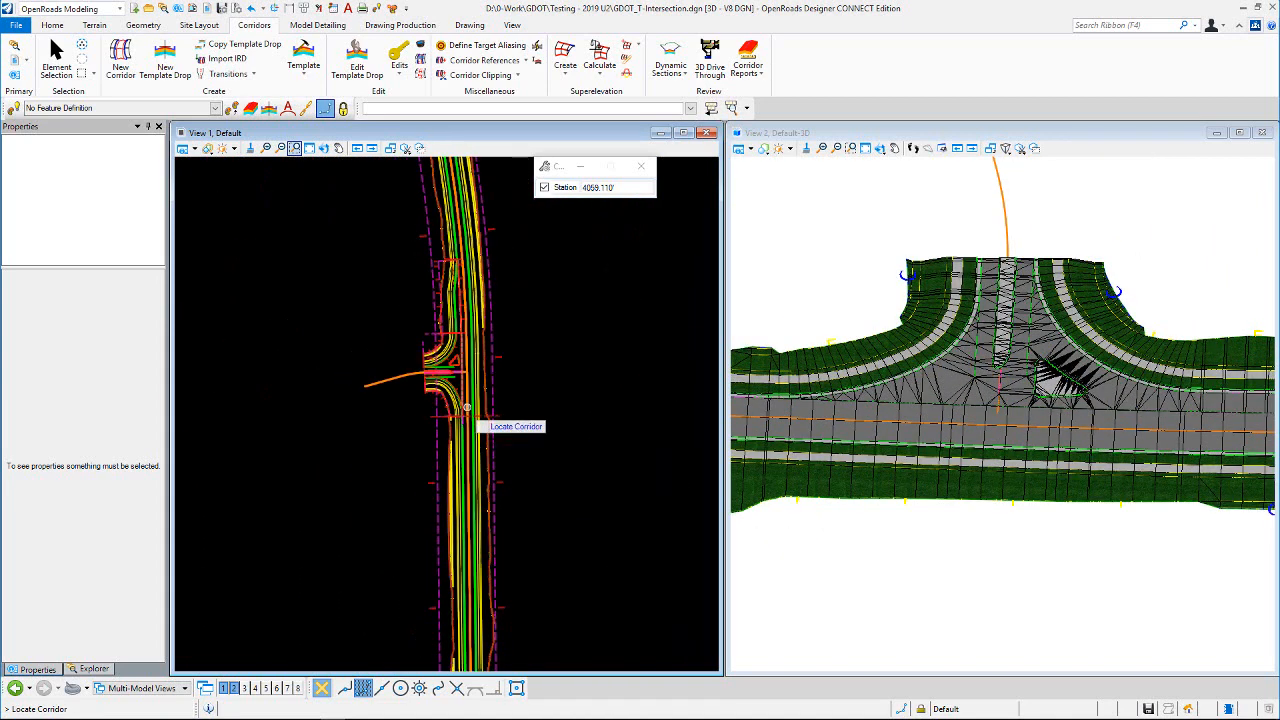